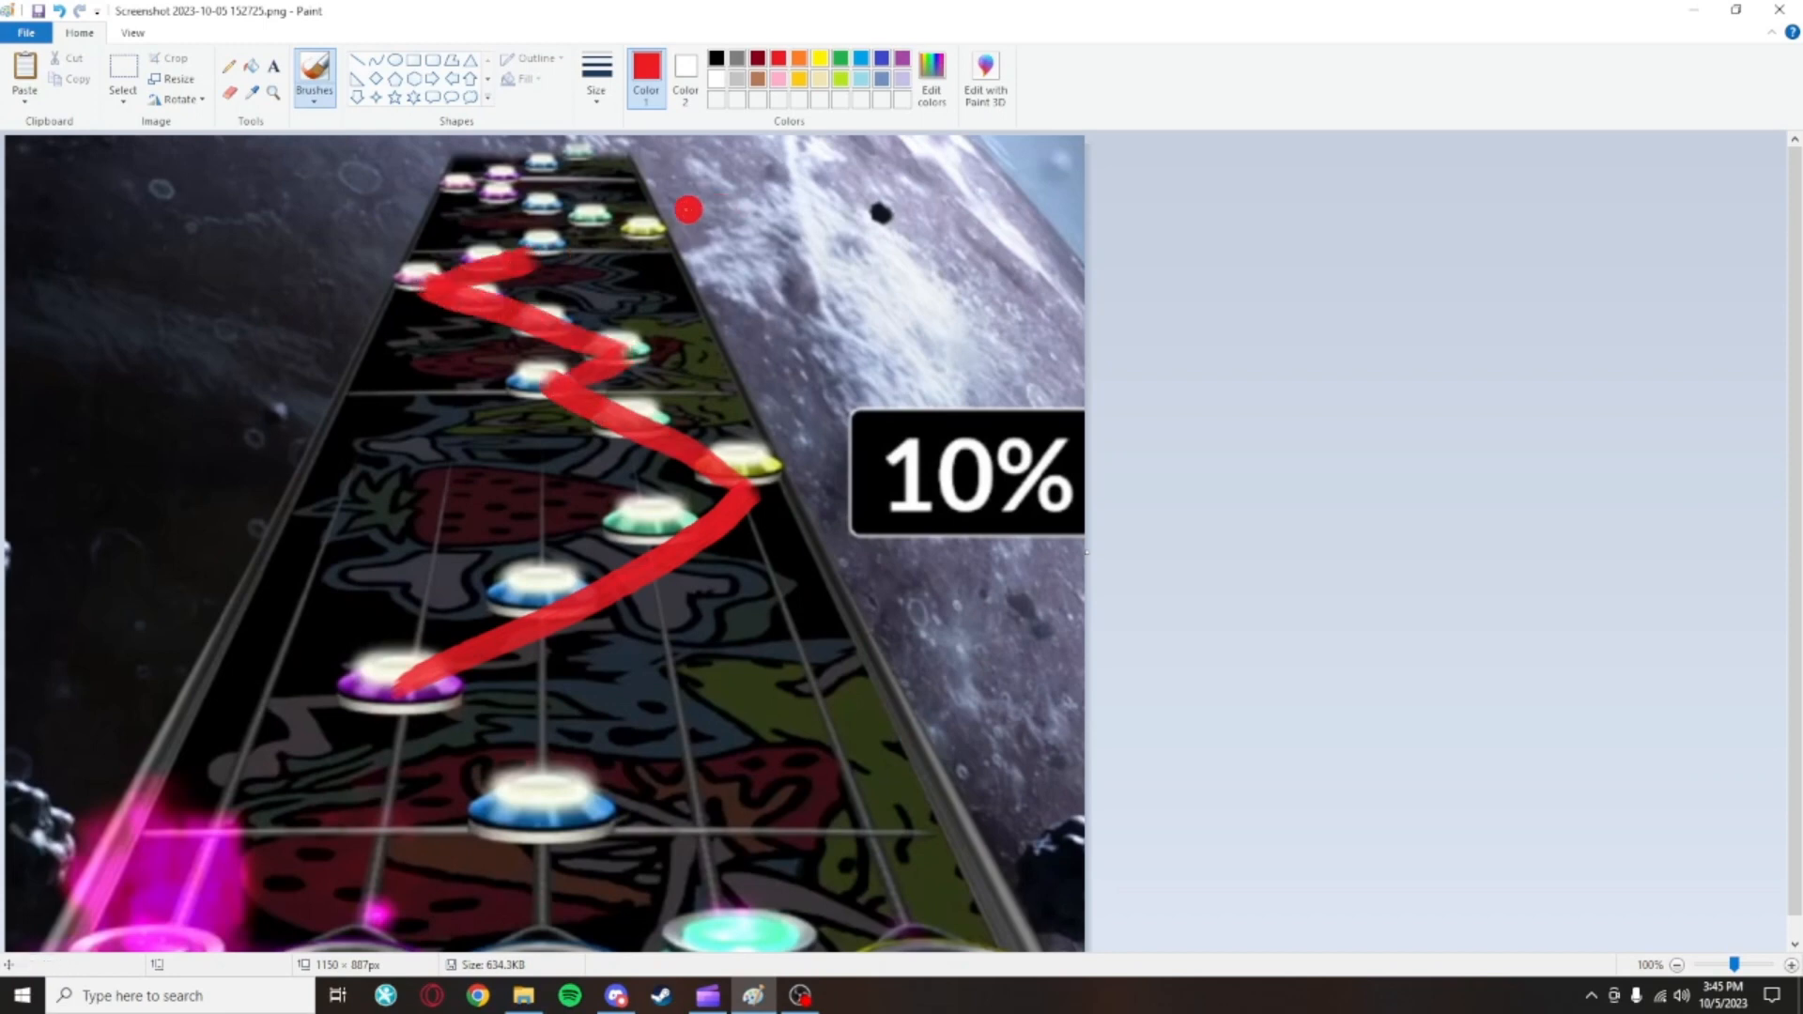
Draw a red brush stroke across the far notes, from the yellow note up to the blue note
mouse_move(648, 227)
left_mouse_down()
mouse_move(476, 191)
mouse_move(545, 162)
left_mouse_up()
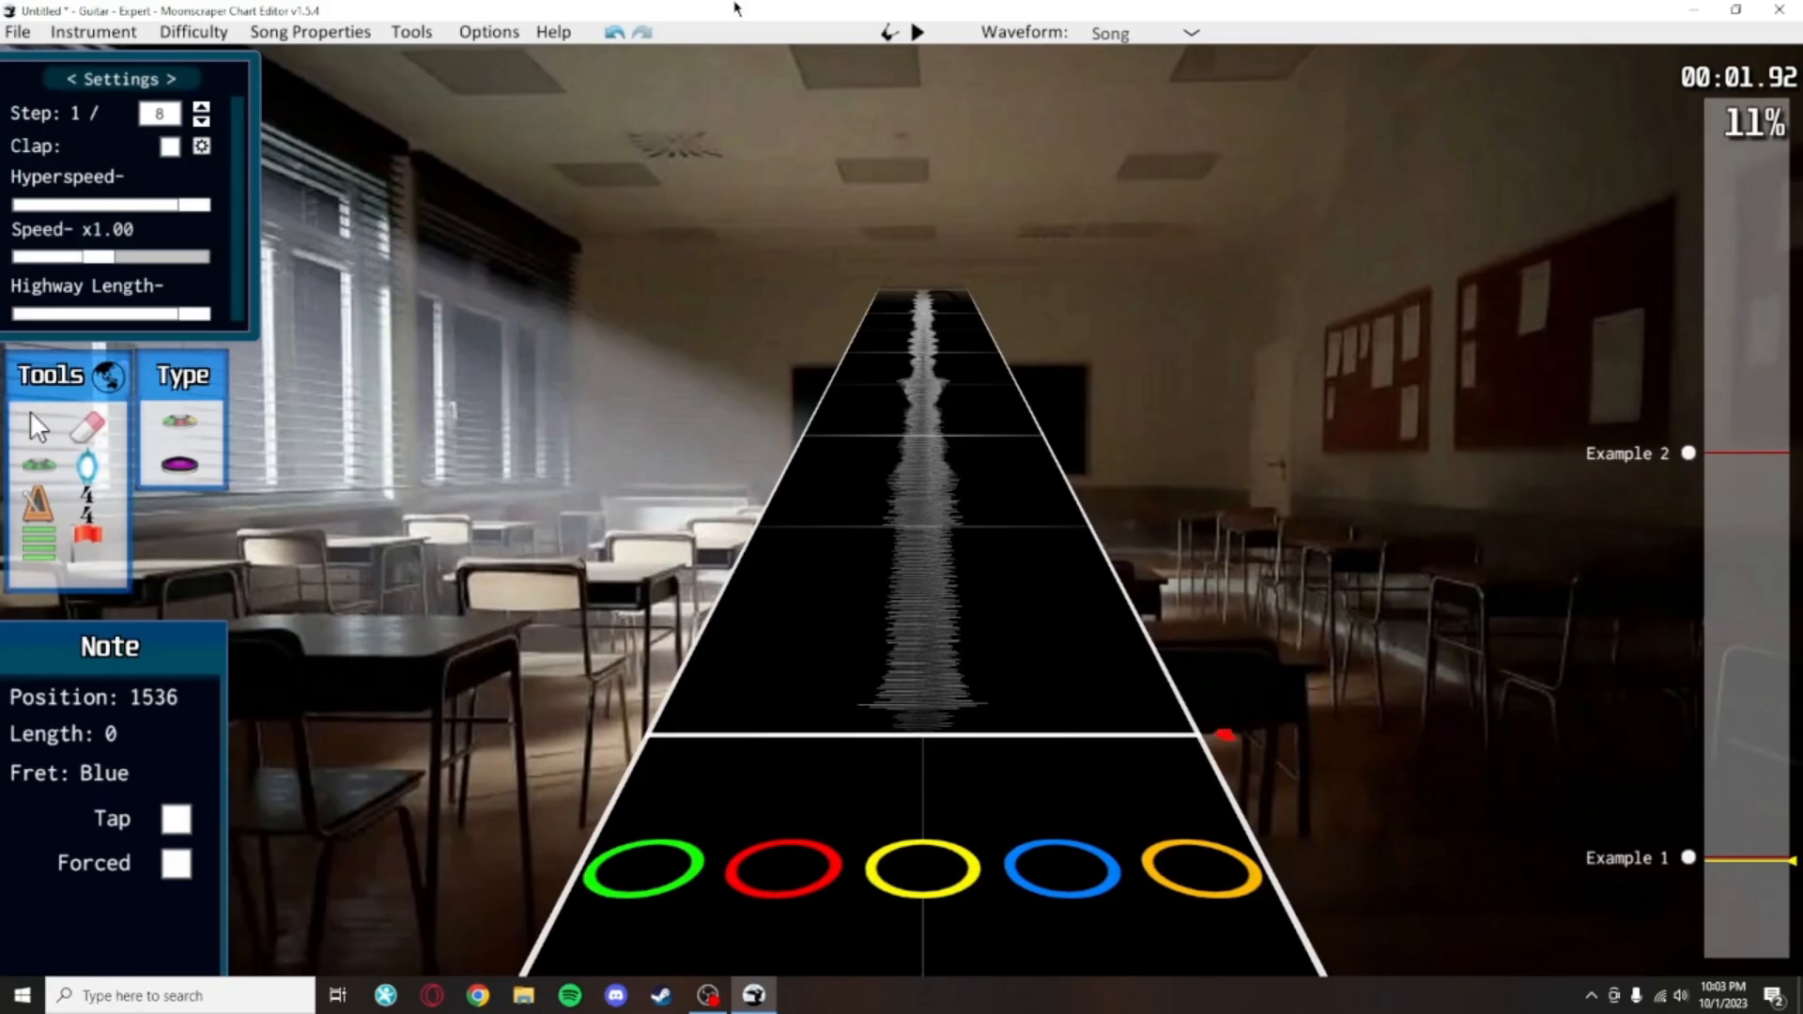
Play the song from just before the Example 1 section through the empty part of the chart
scroll(990, 282, "down", 2)
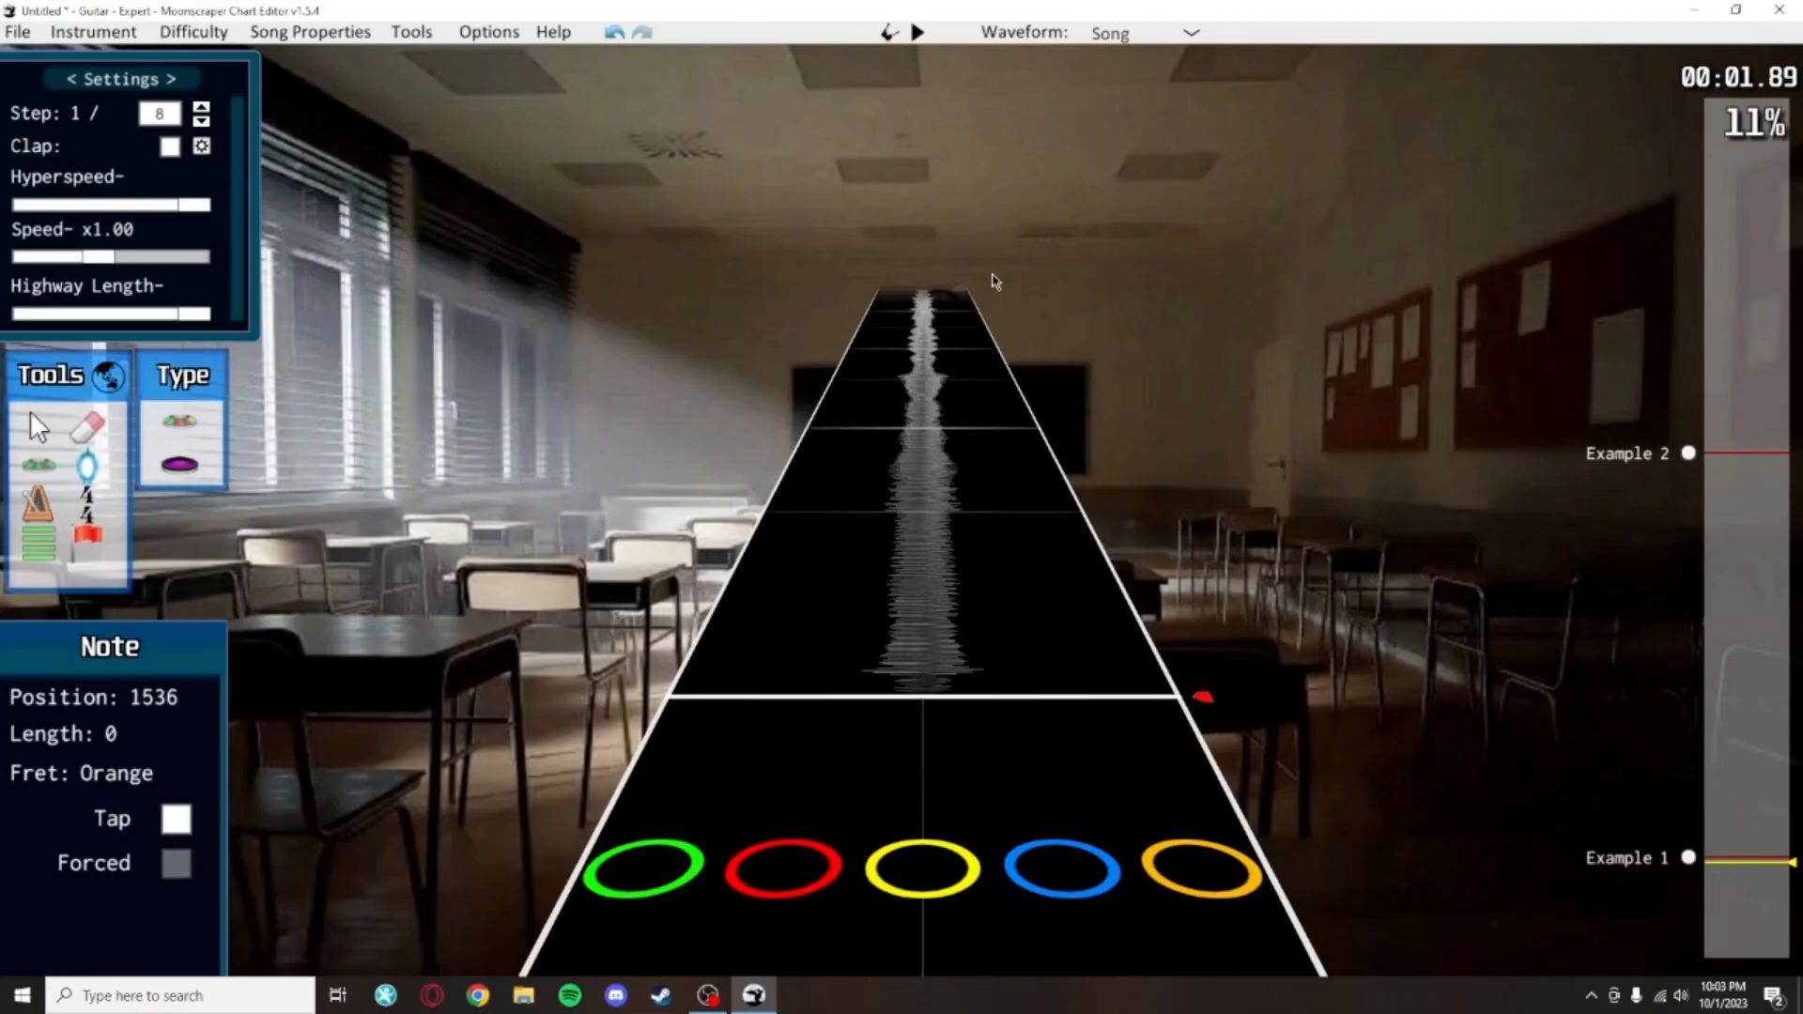
scroll(1067, 443, "up", 1)
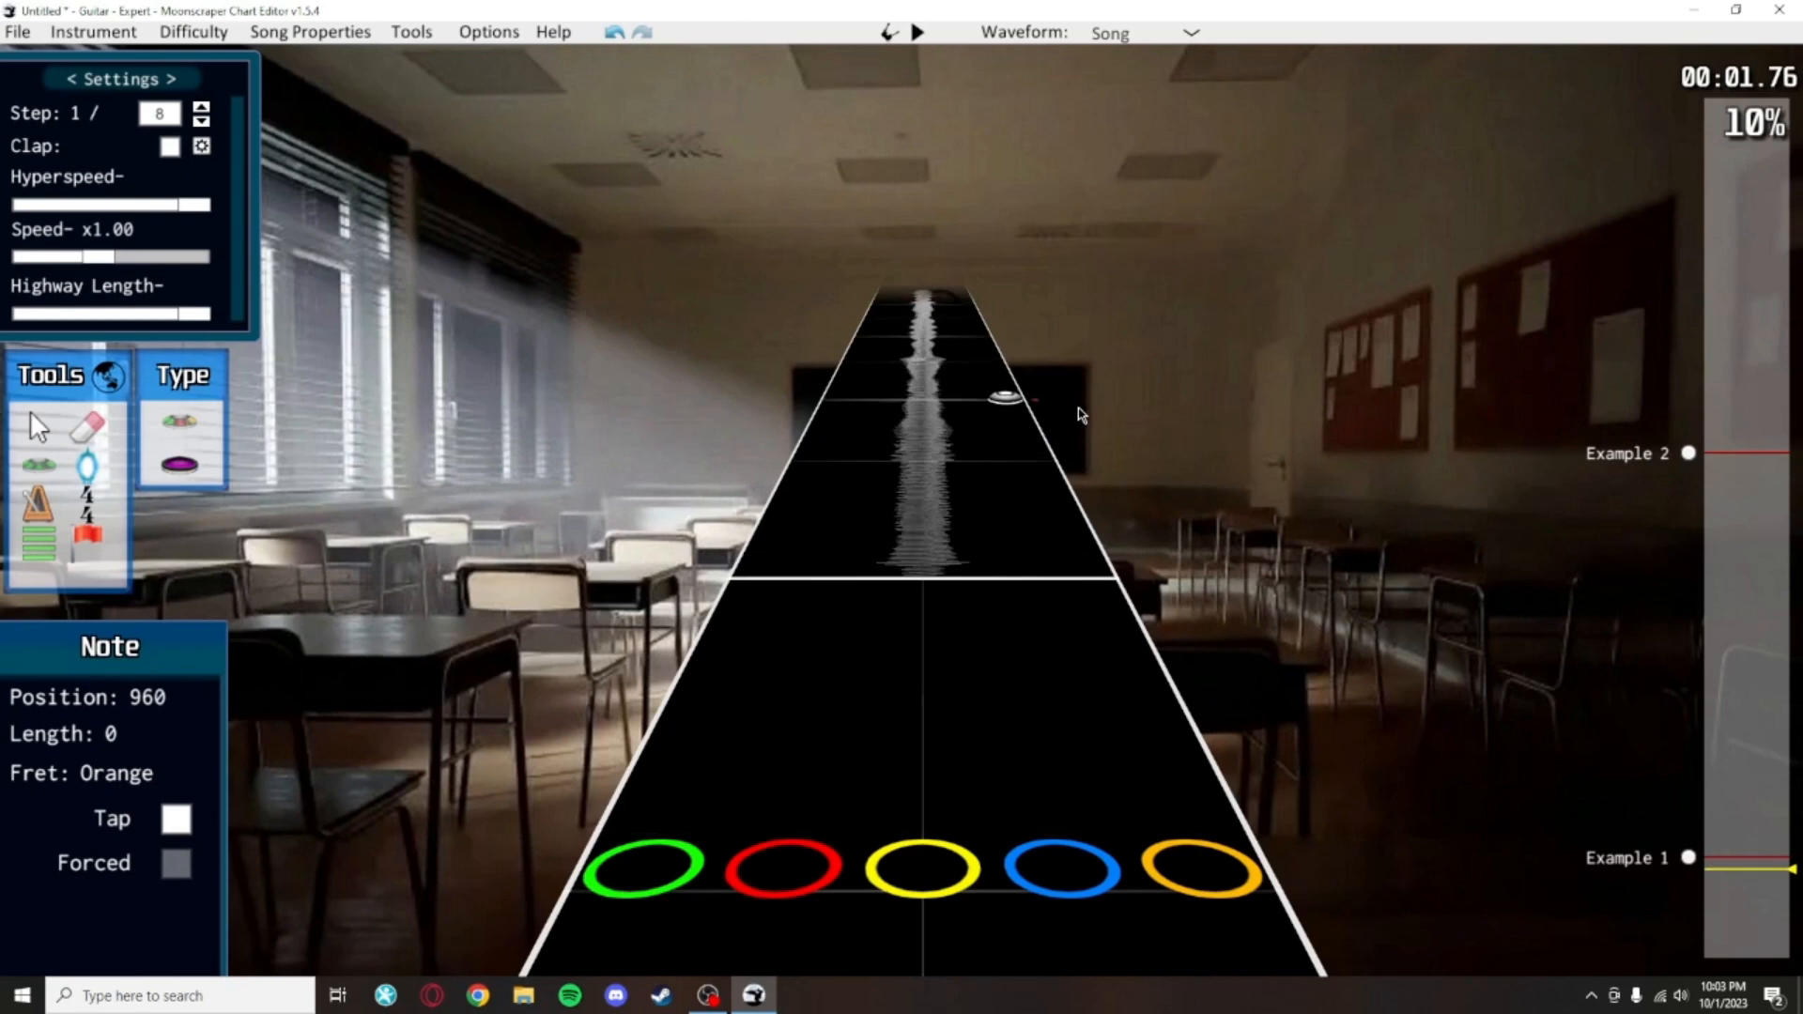
key("space")
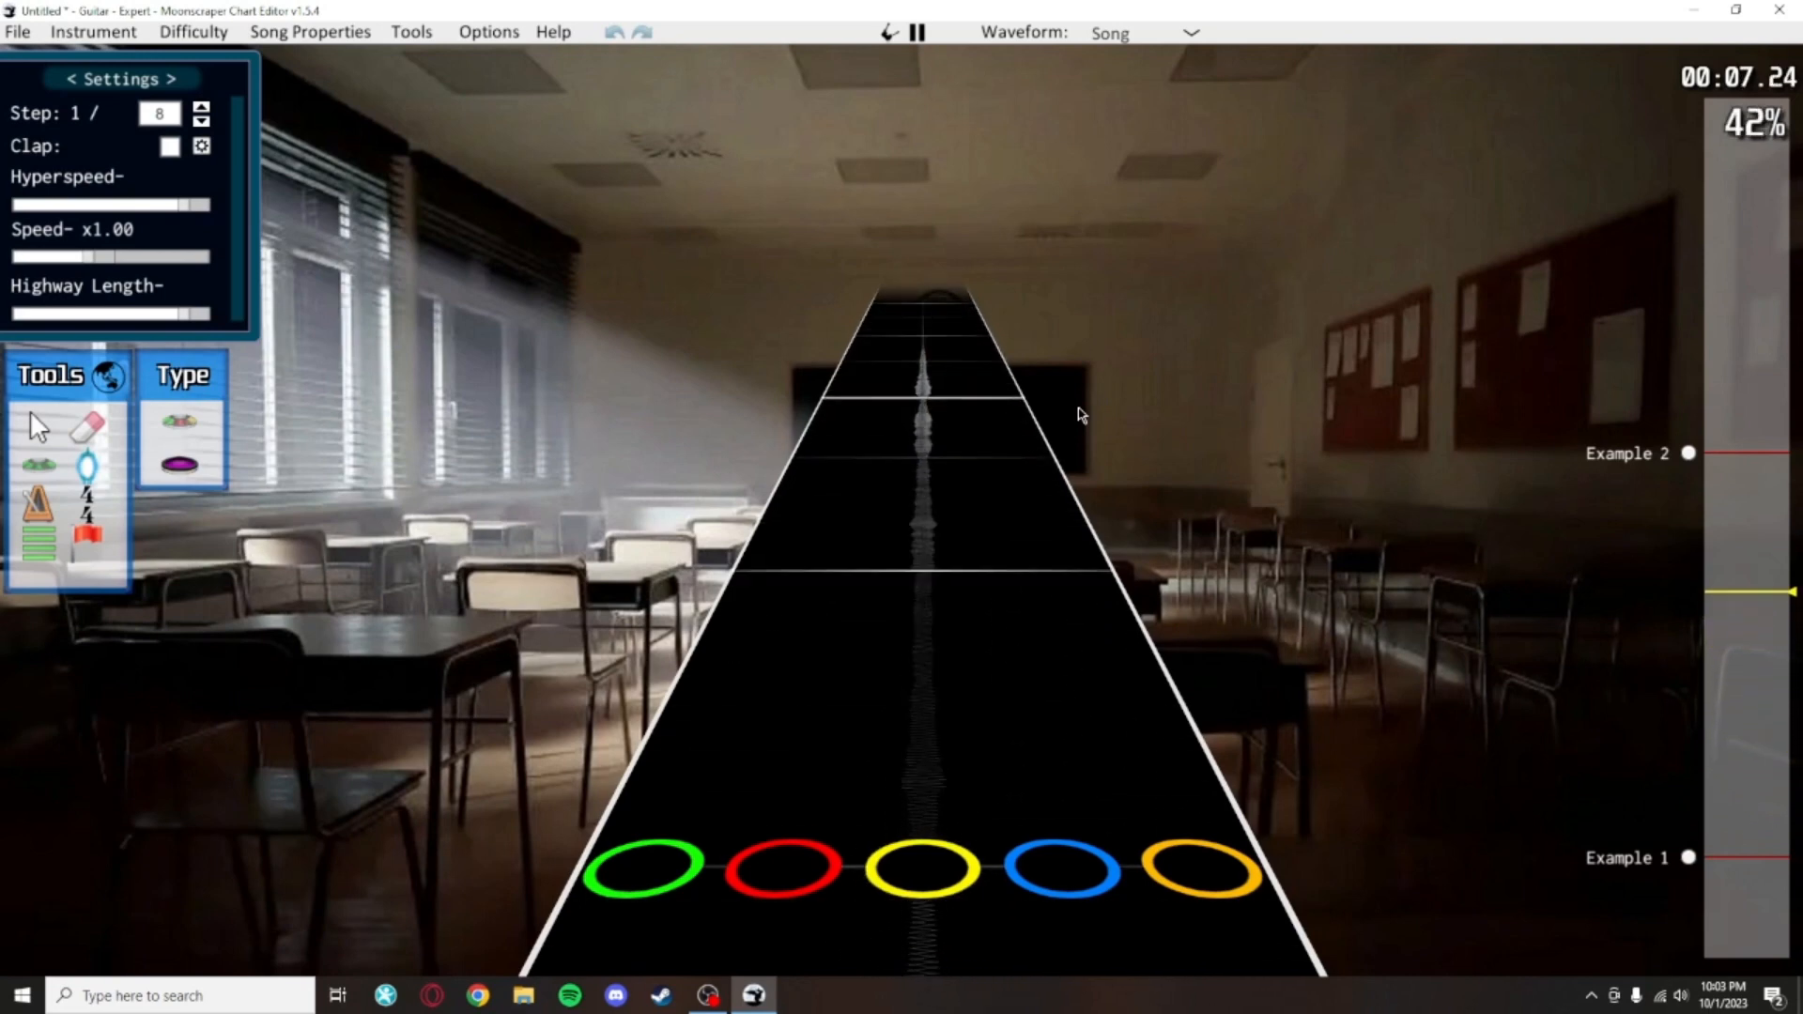
key("space")
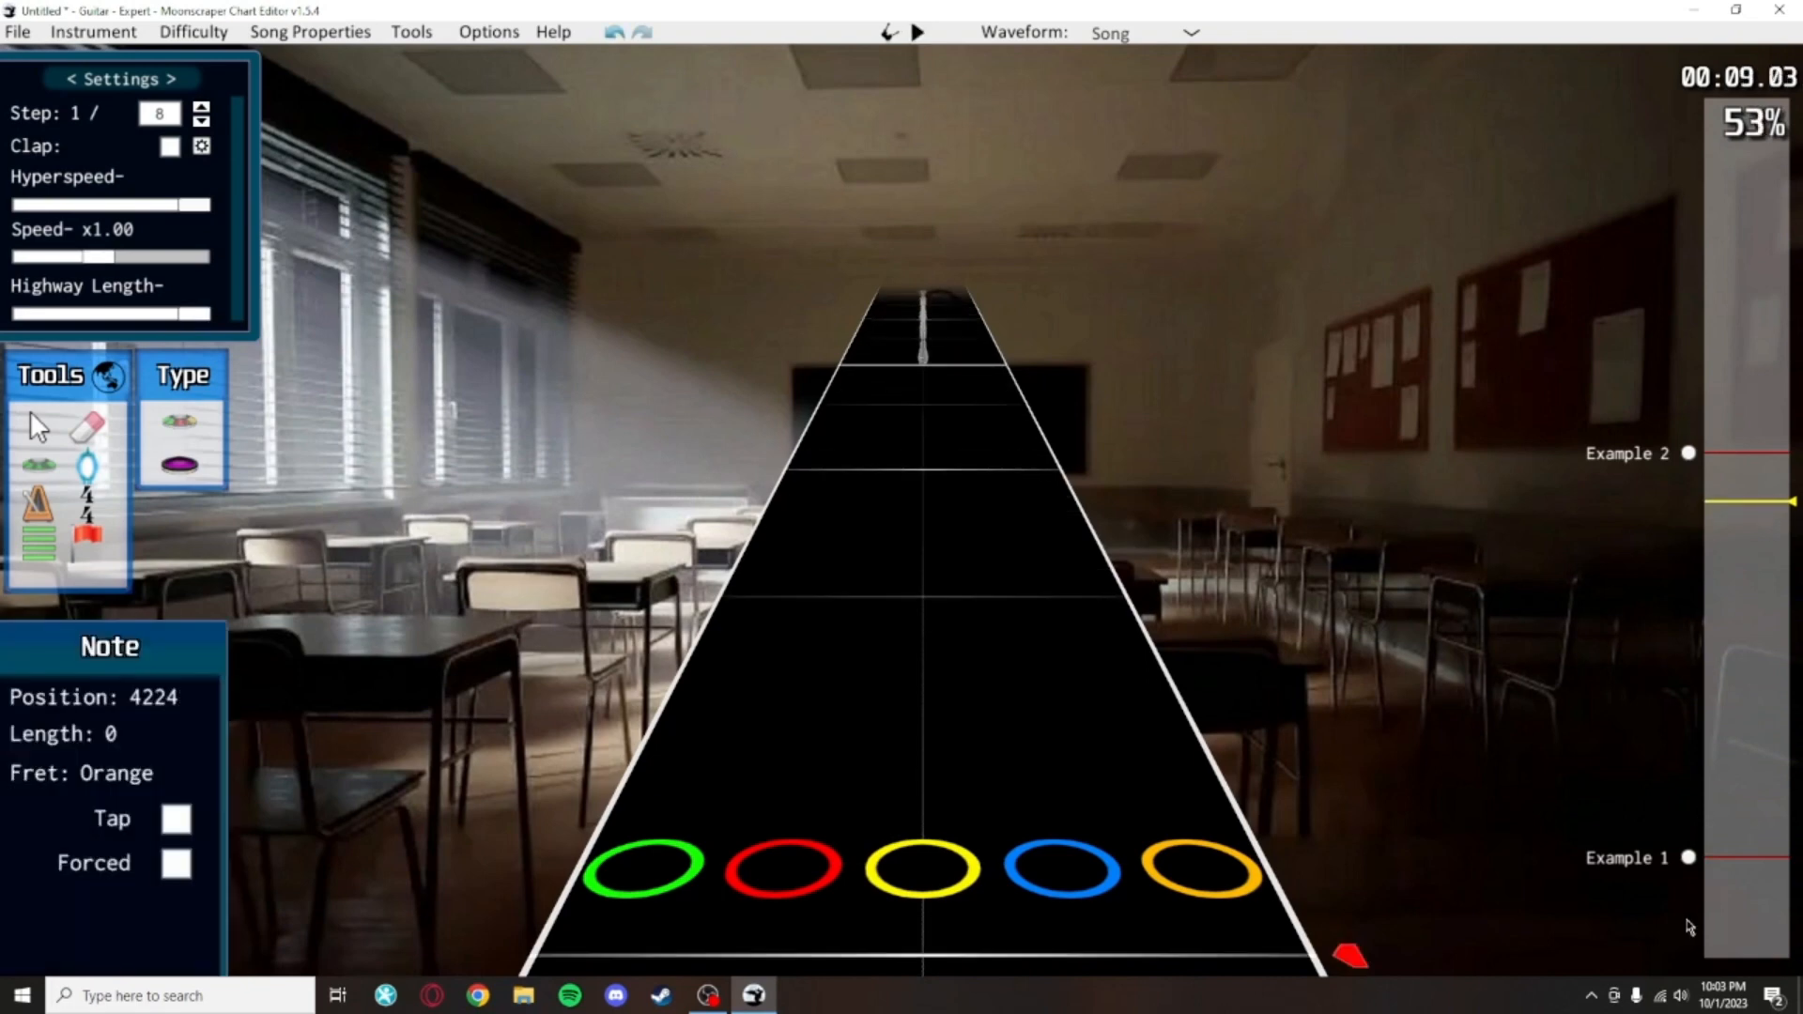
Chart ascending green, red, yellow, blue and orange notes in Example 1, with the second run starting at position 1248
left_click(1690, 862)
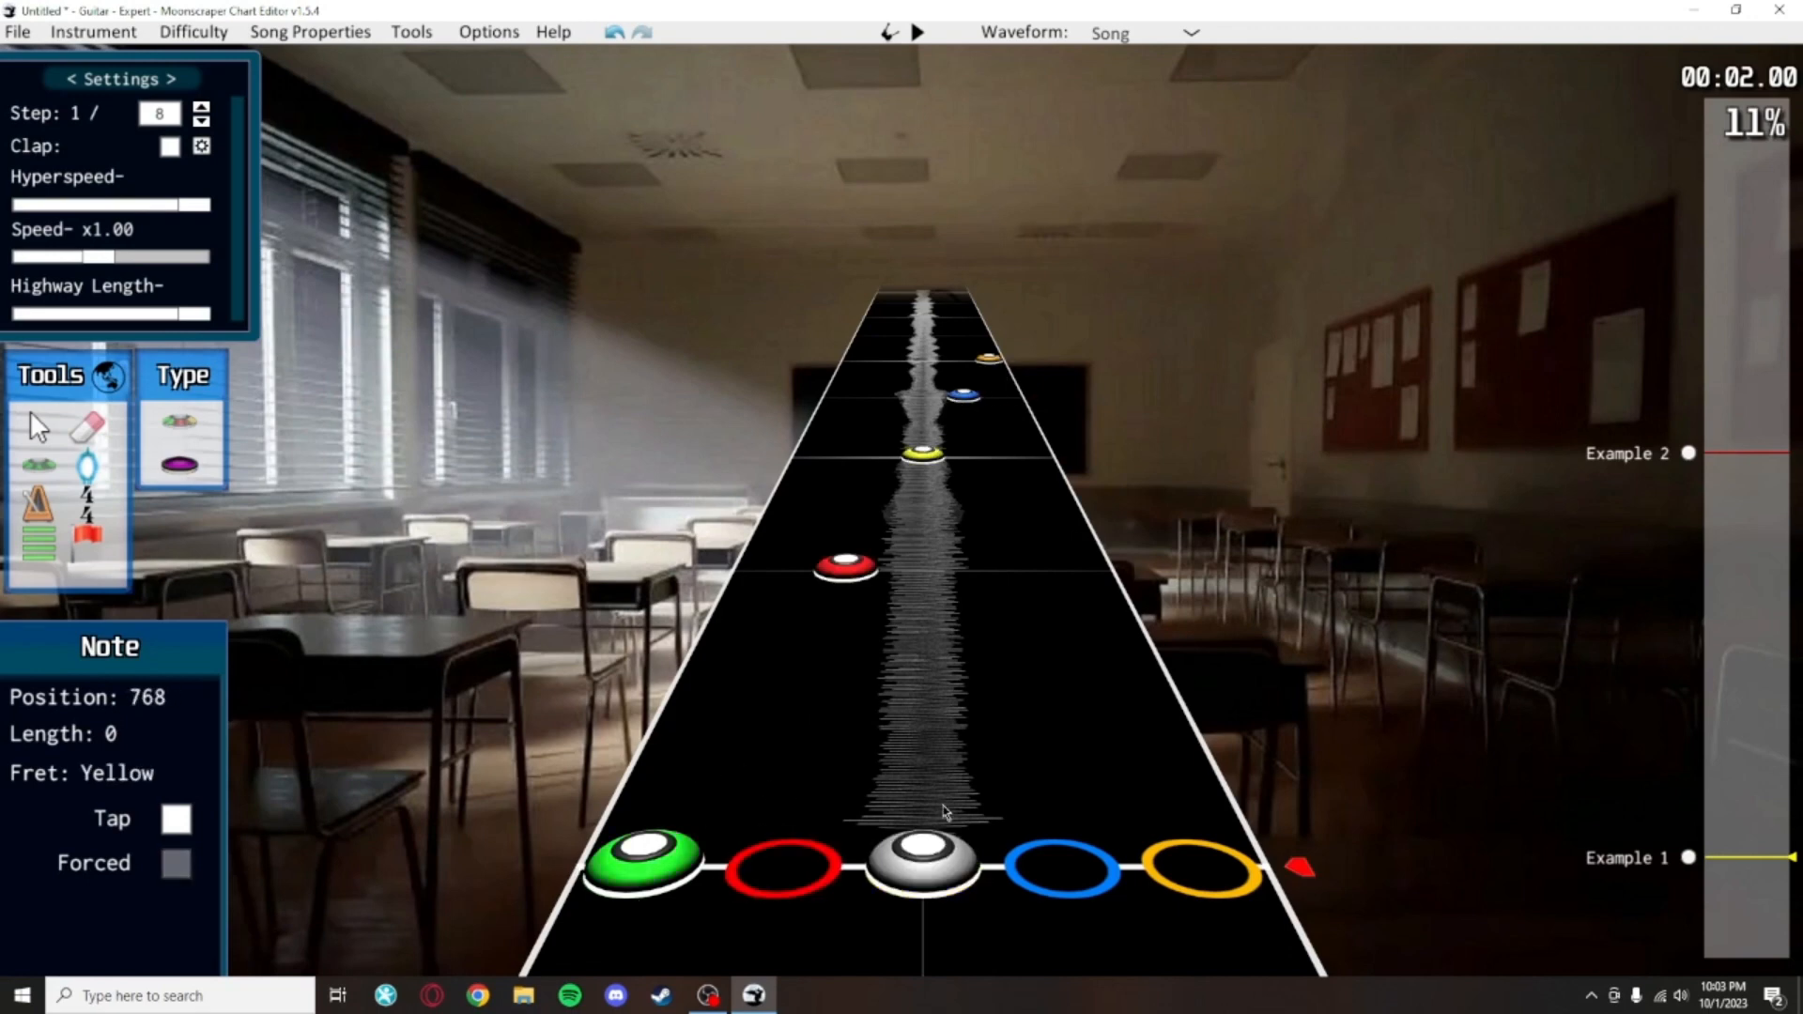
scroll(1009, 645, "up", 1)
scroll(1008, 644, "up", 3)
scroll(995, 692, "up", 2)
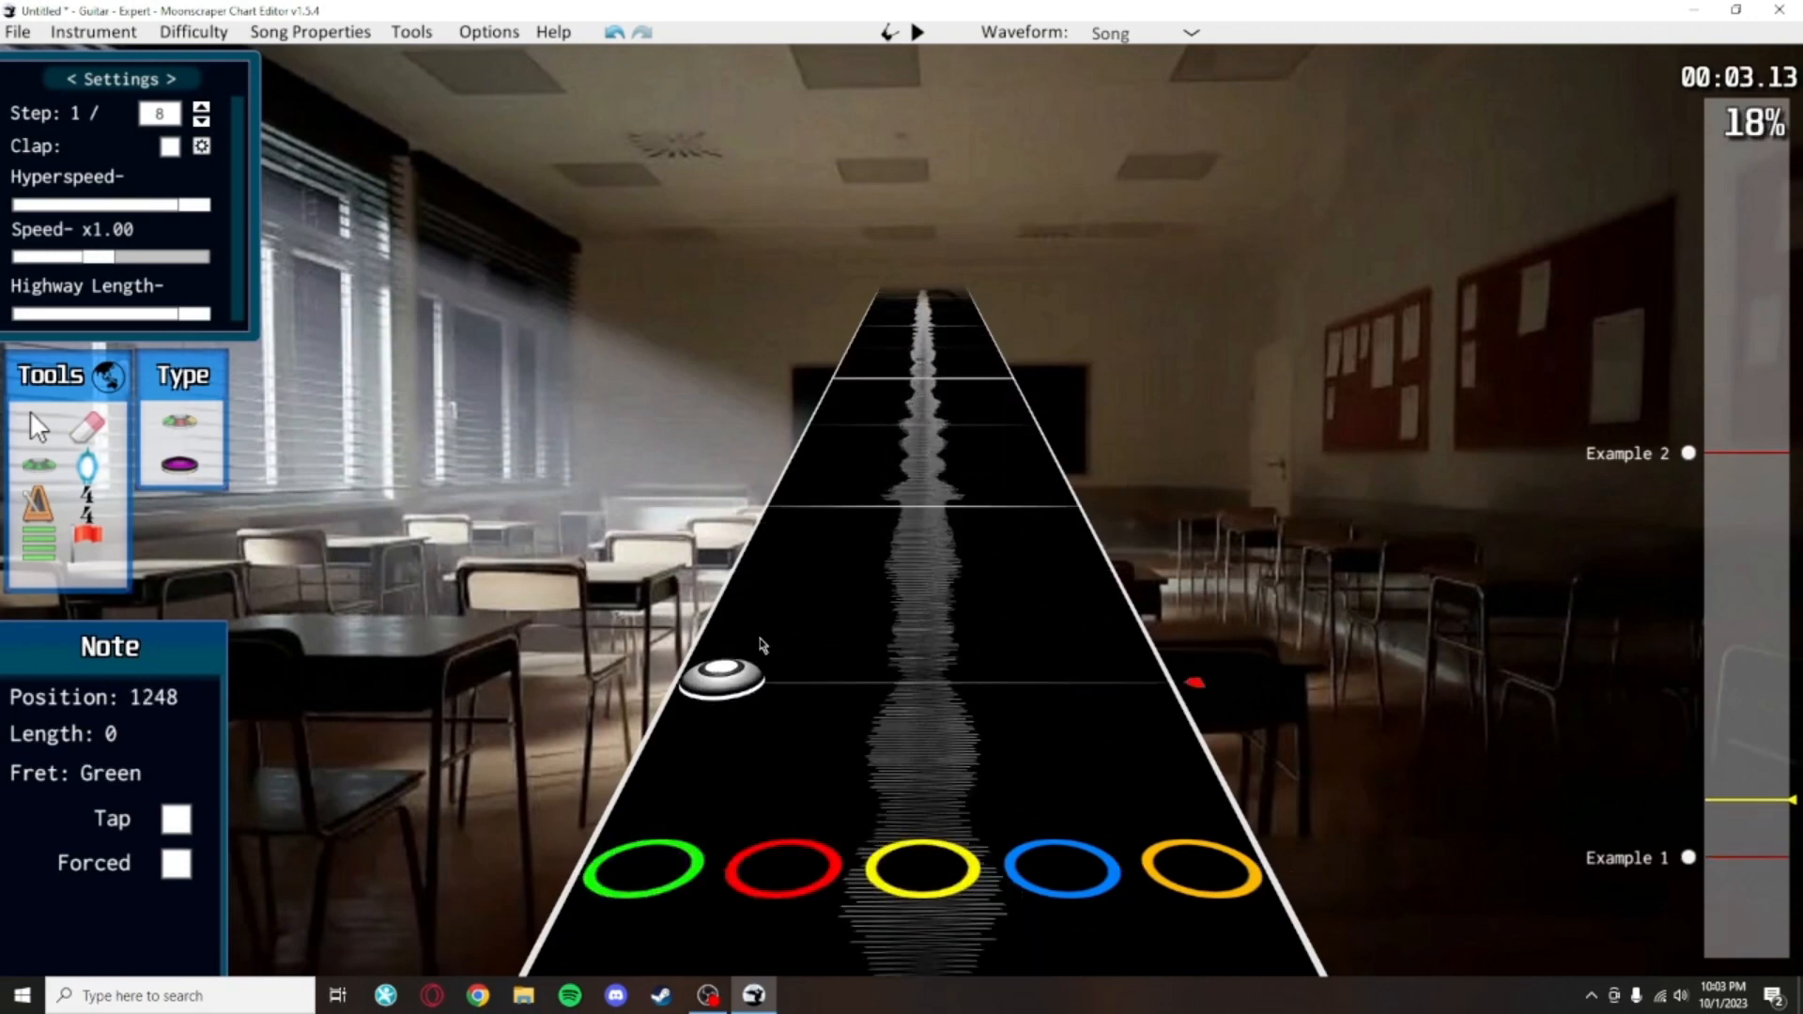
left_click(723, 671)
left_click(859, 501)
left_click(923, 447)
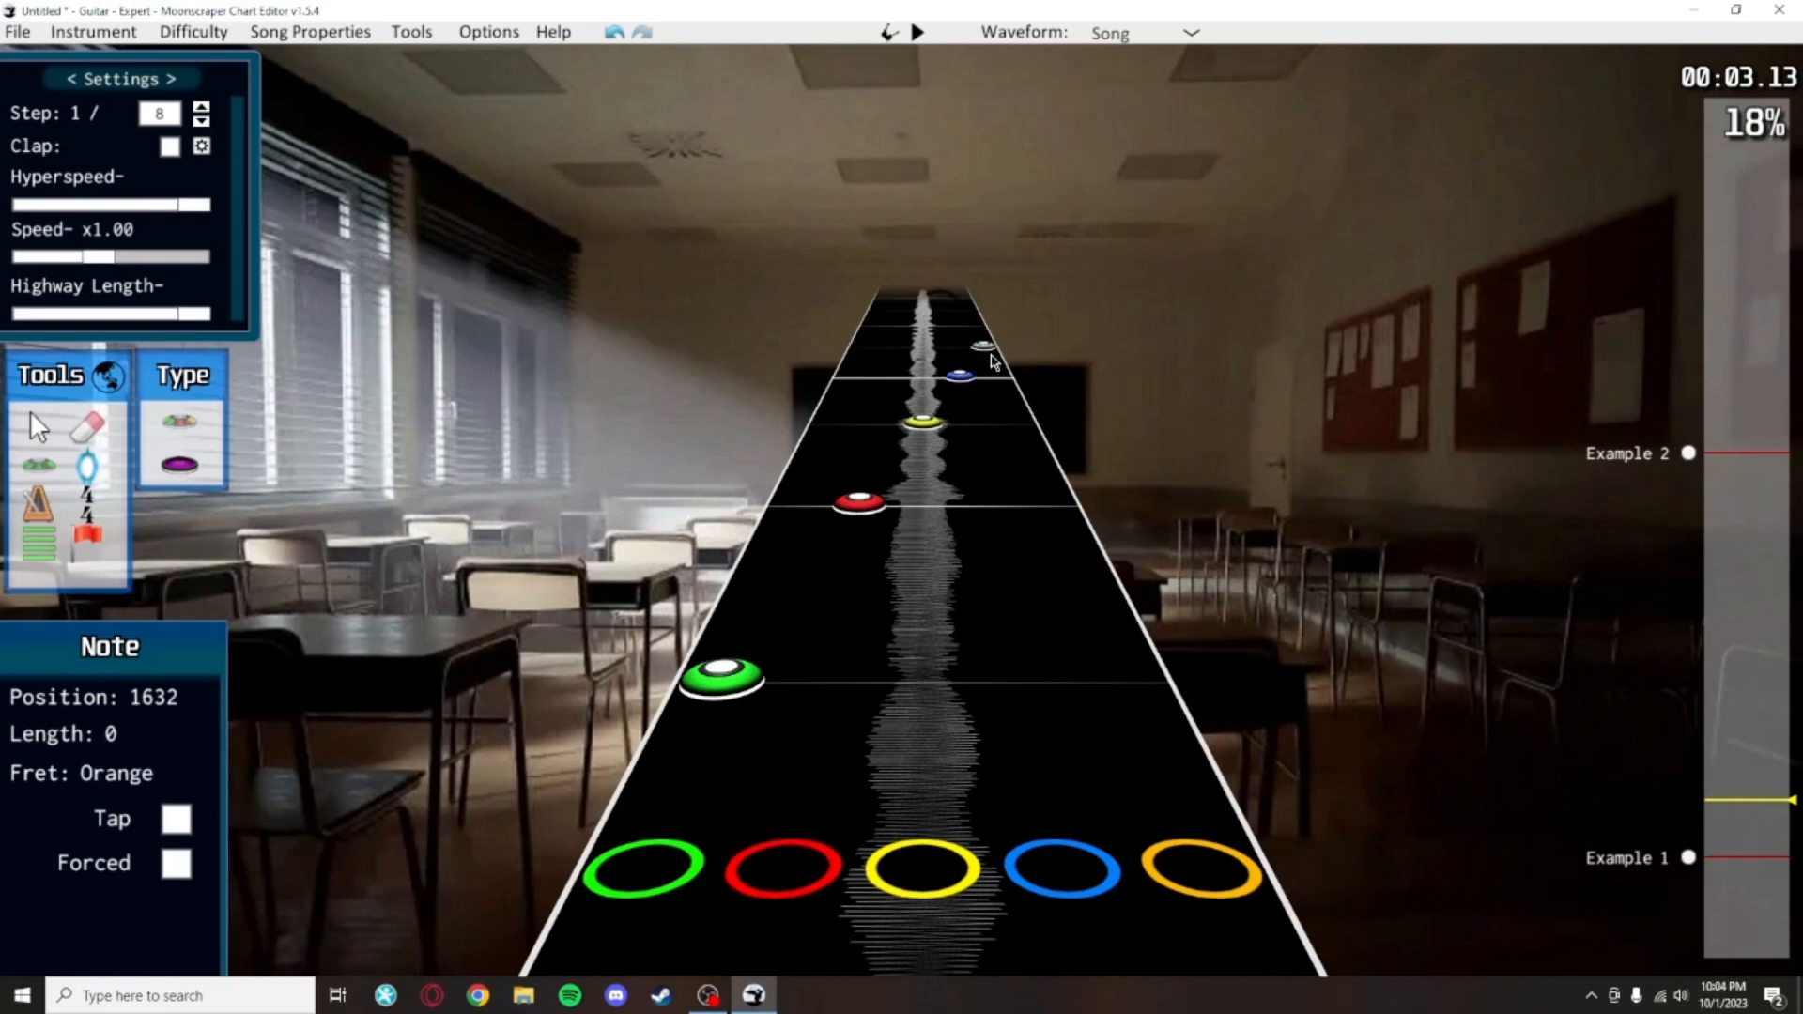
Play the song over the repeated green-to-orange runs and review the placed notes
key("space")
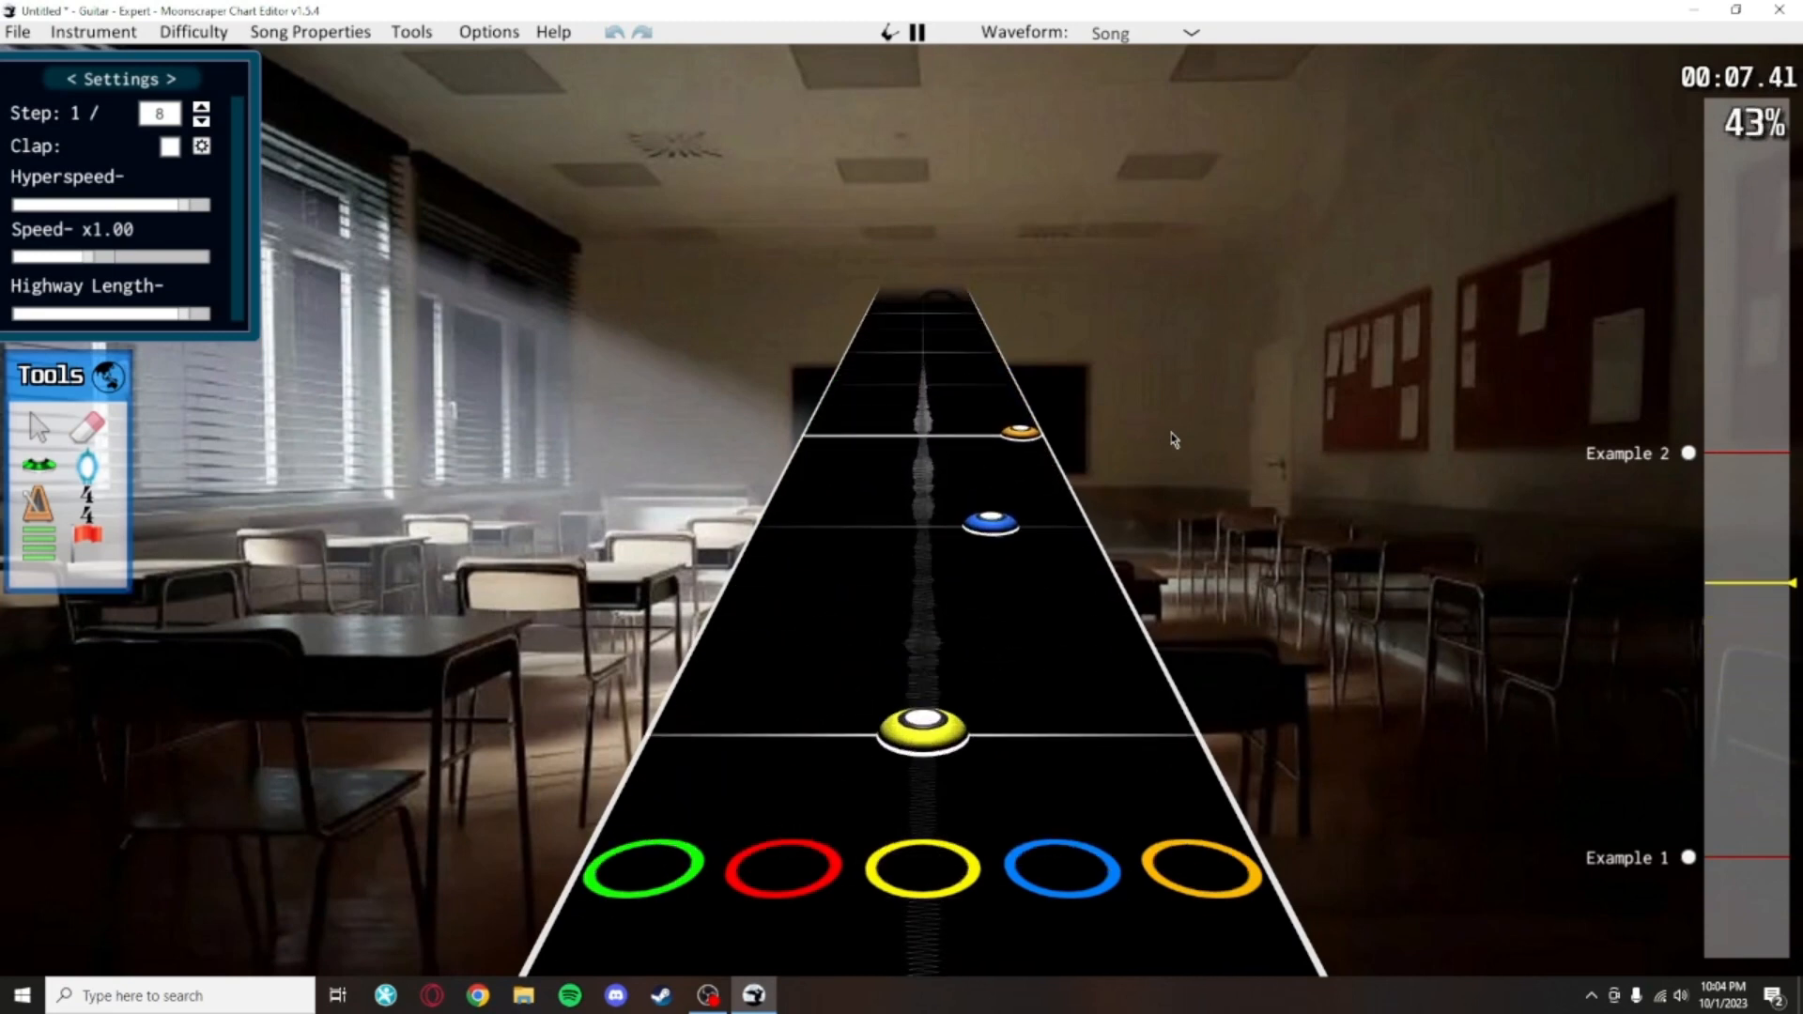
key("space")
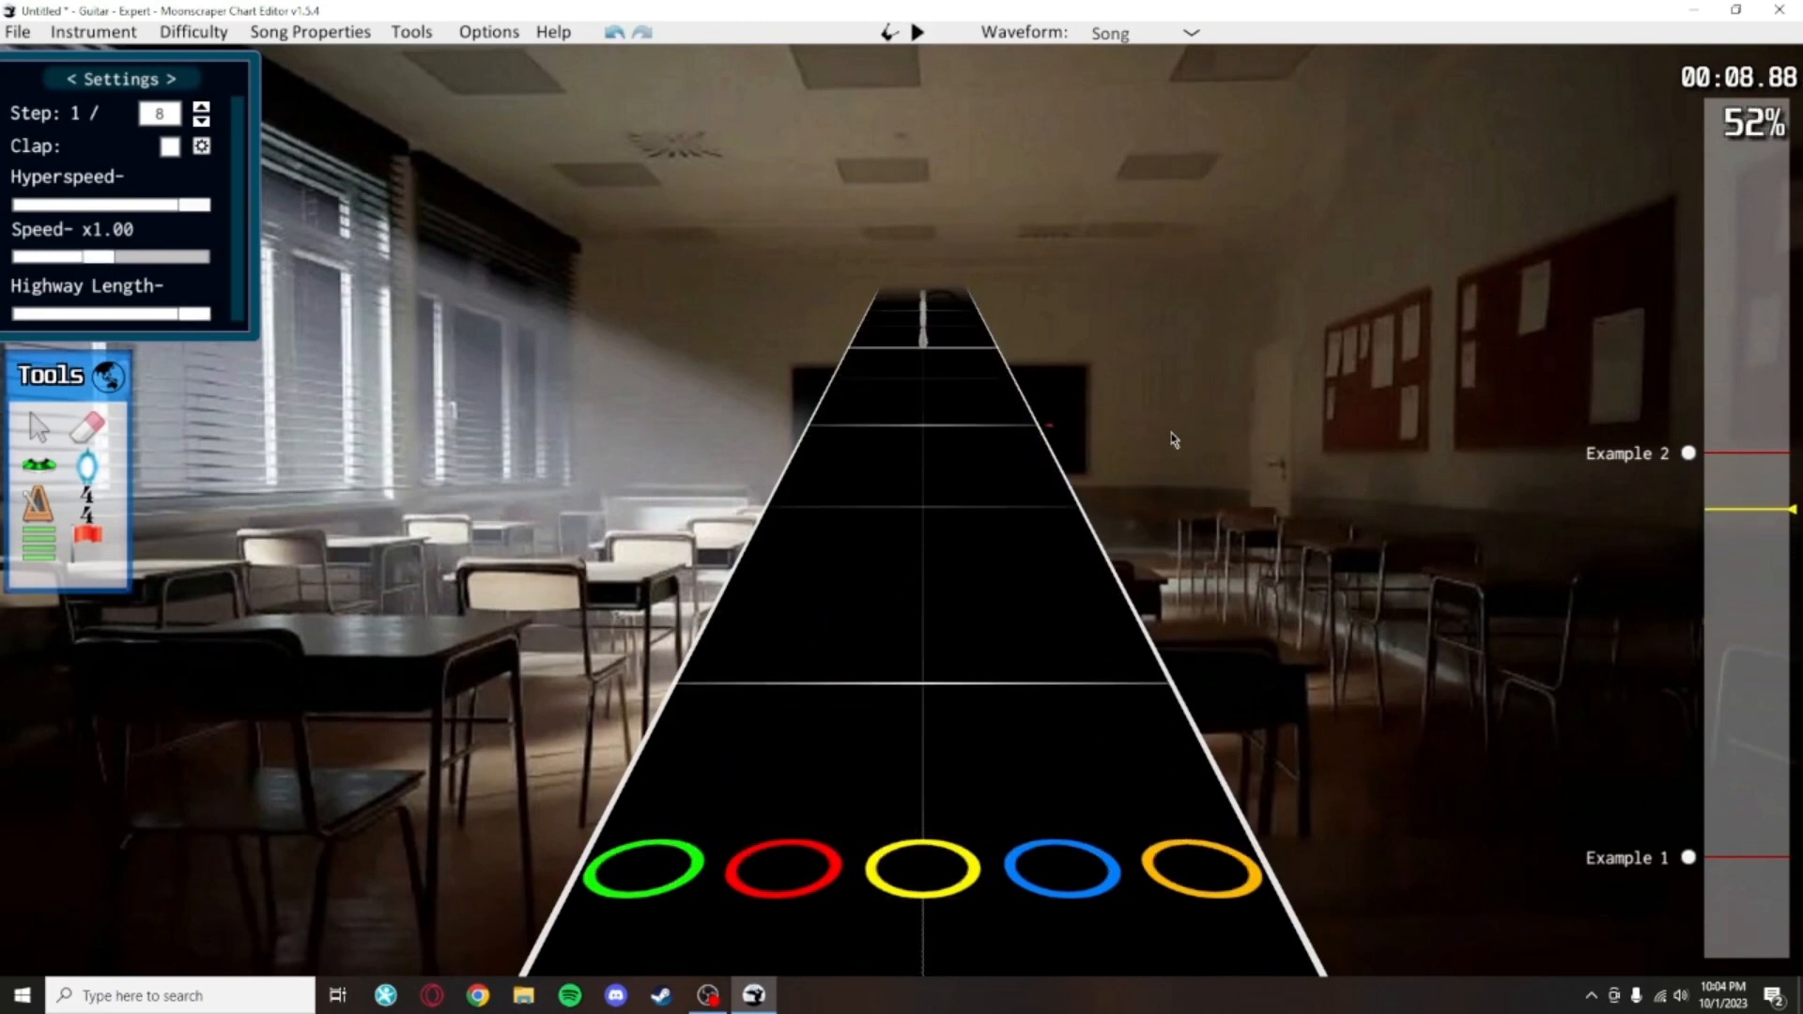
scroll(1099, 376, "up", 20)
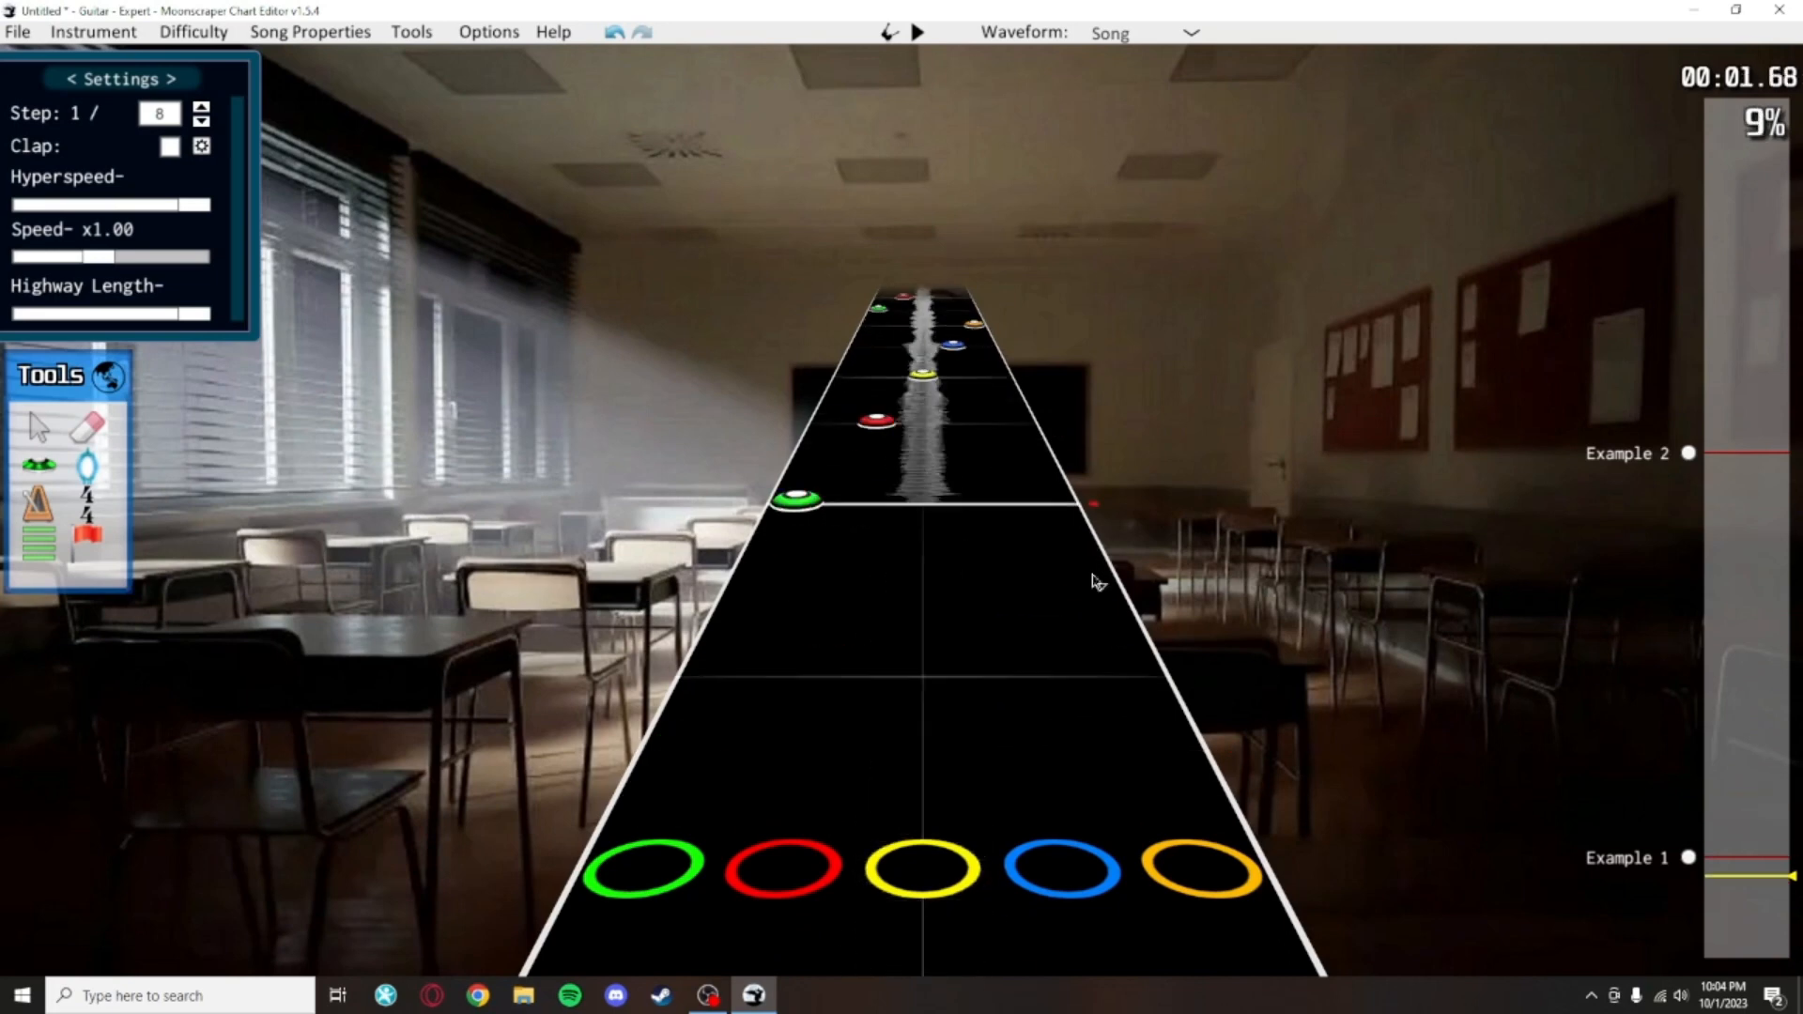
scroll(1104, 481, "down", 13)
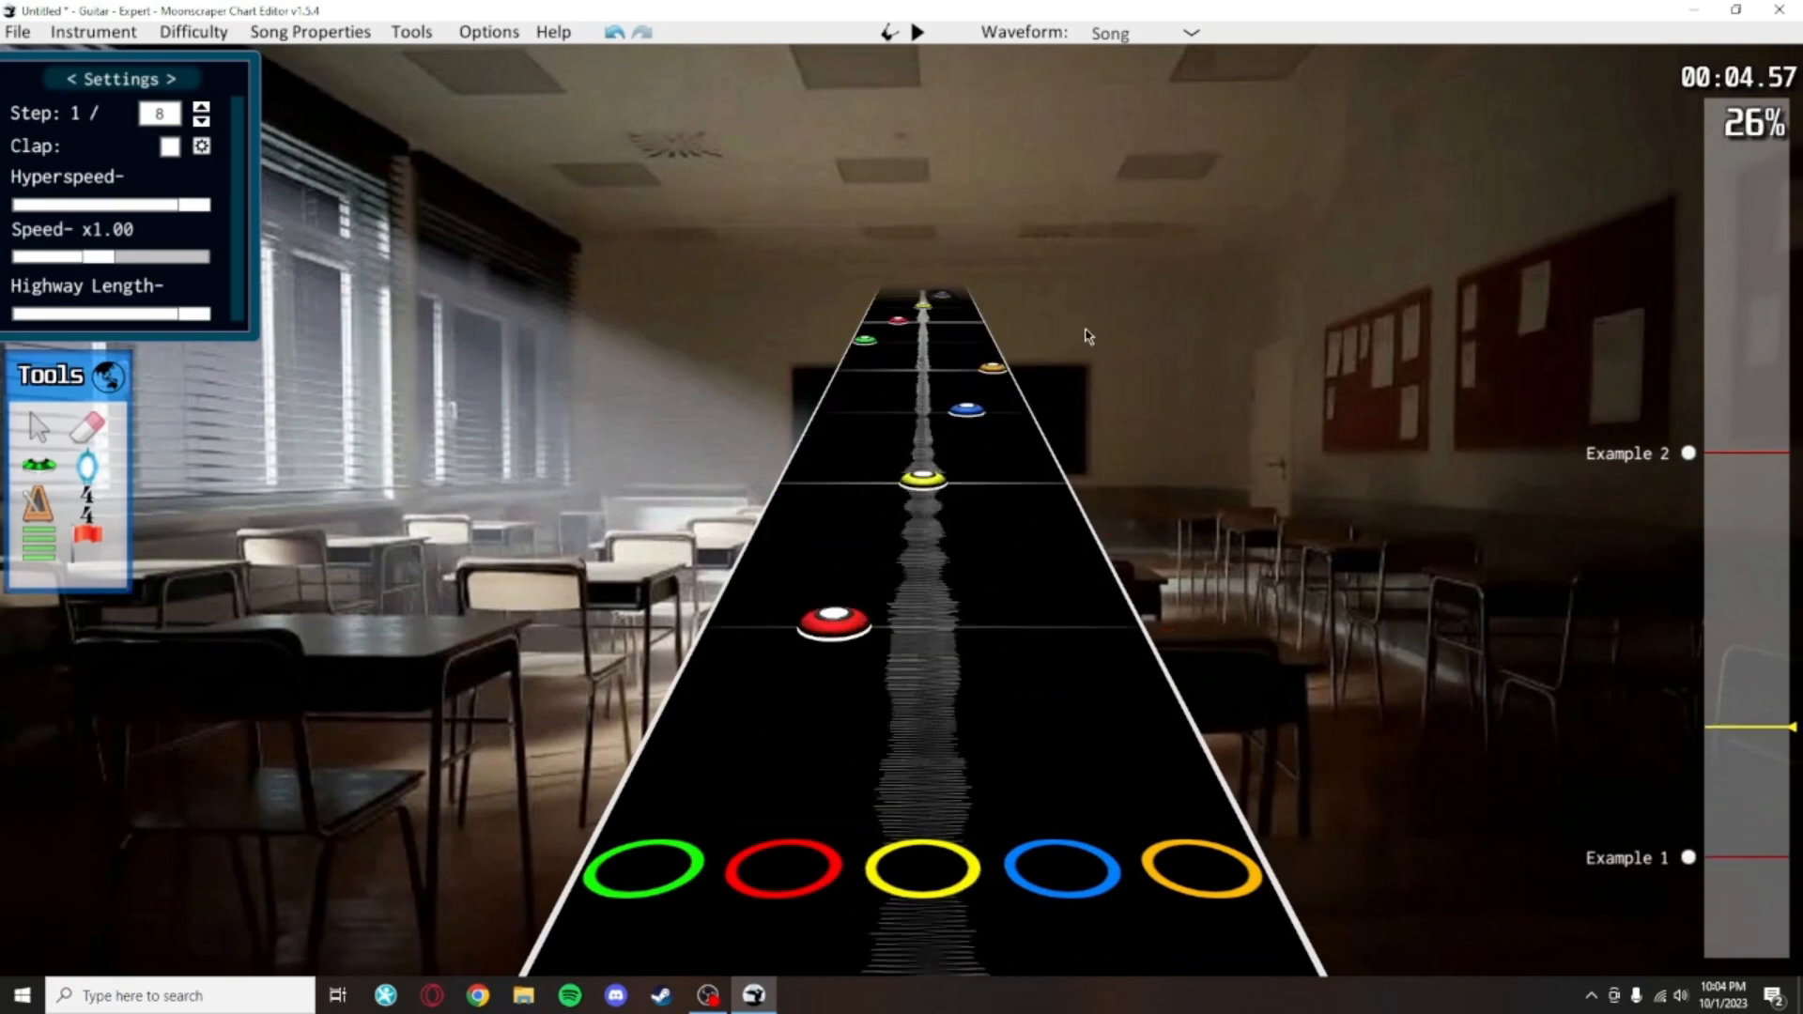
Select all notes in the chart and delete them
scroll(1076, 261, "up", 10)
key("ctrl+a")
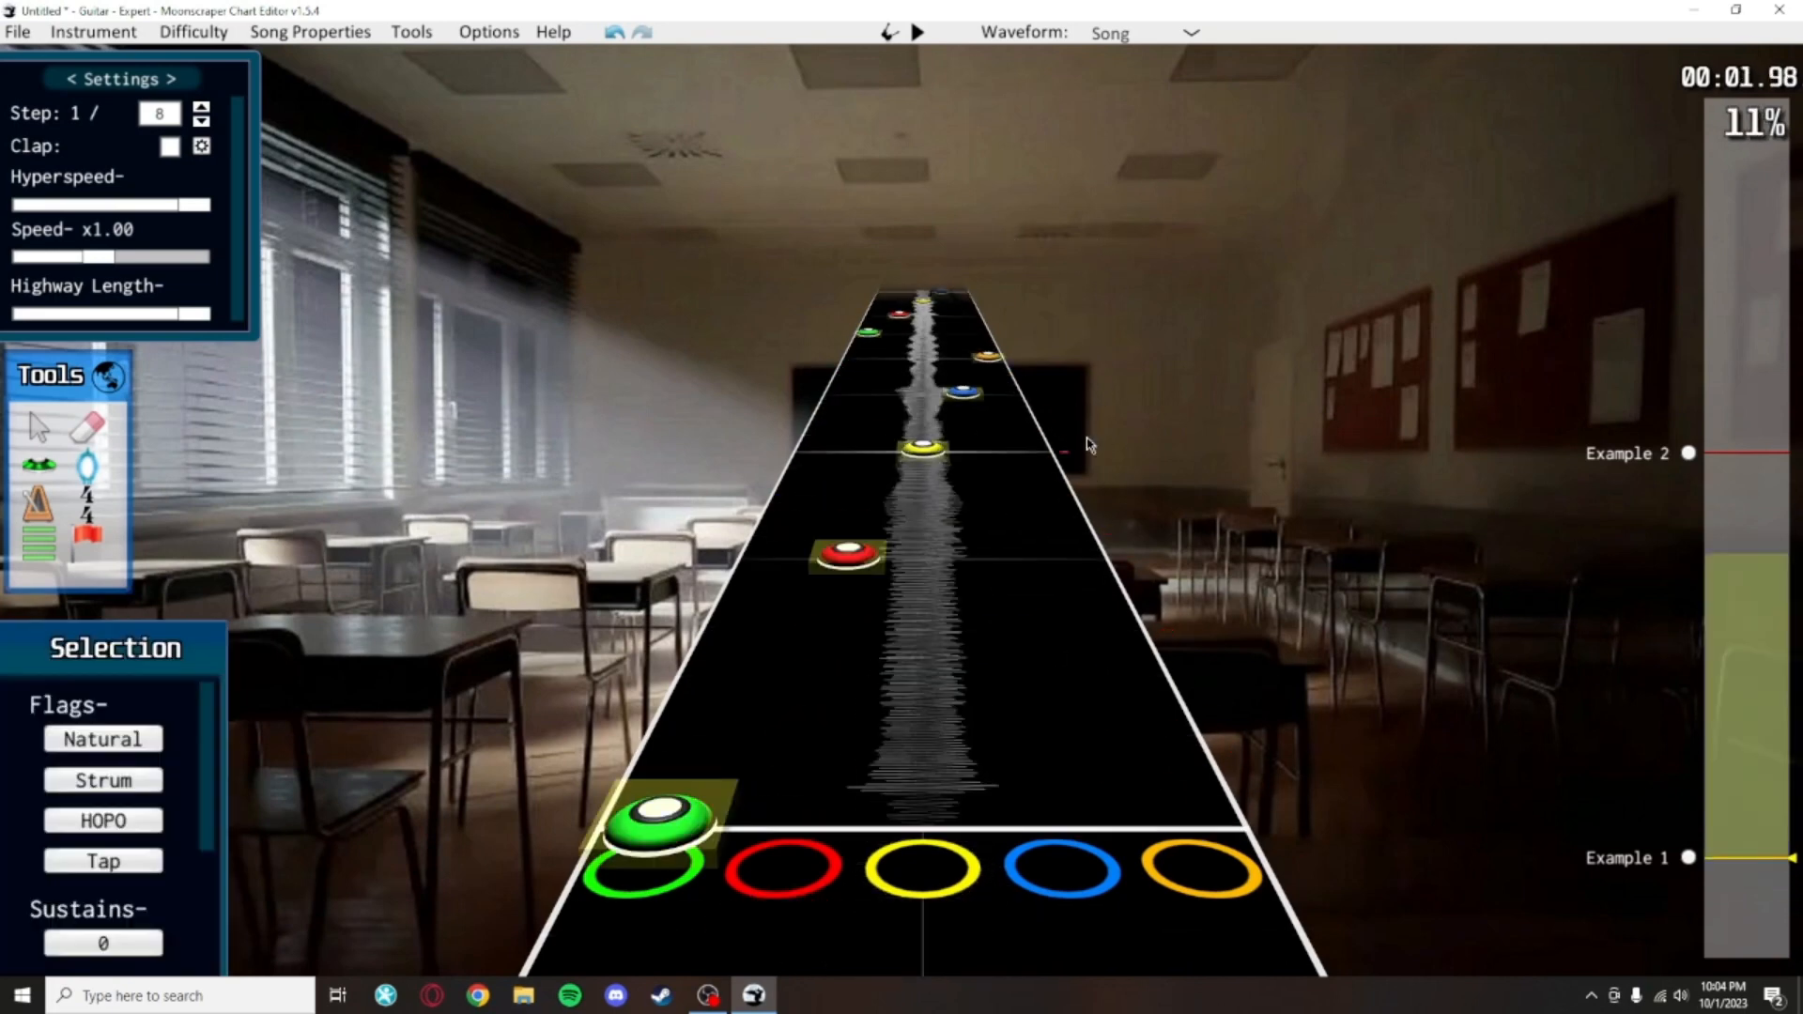
scroll(1086, 438, "up", 1)
key("Delete")
key("y")
Place an ascending run of green, red, yellow and blue notes one step apart, starting at position 768
scroll(939, 639, "down", 1)
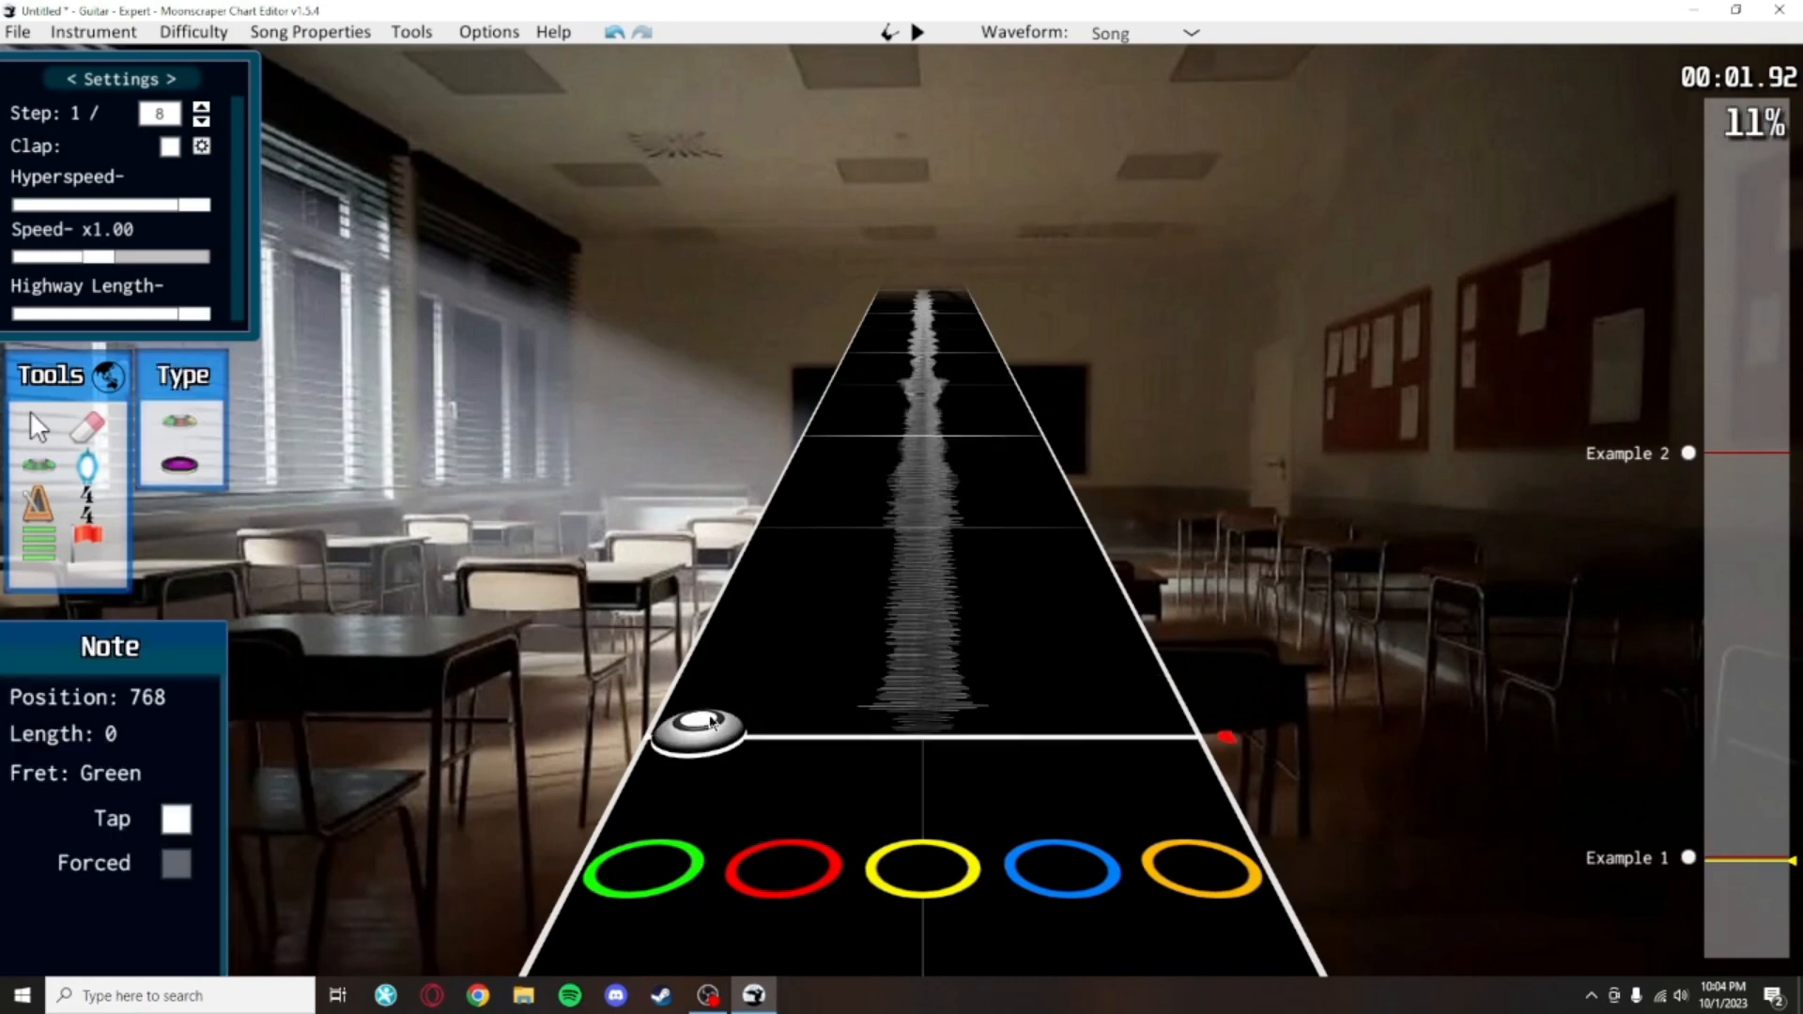
left_click(714, 722)
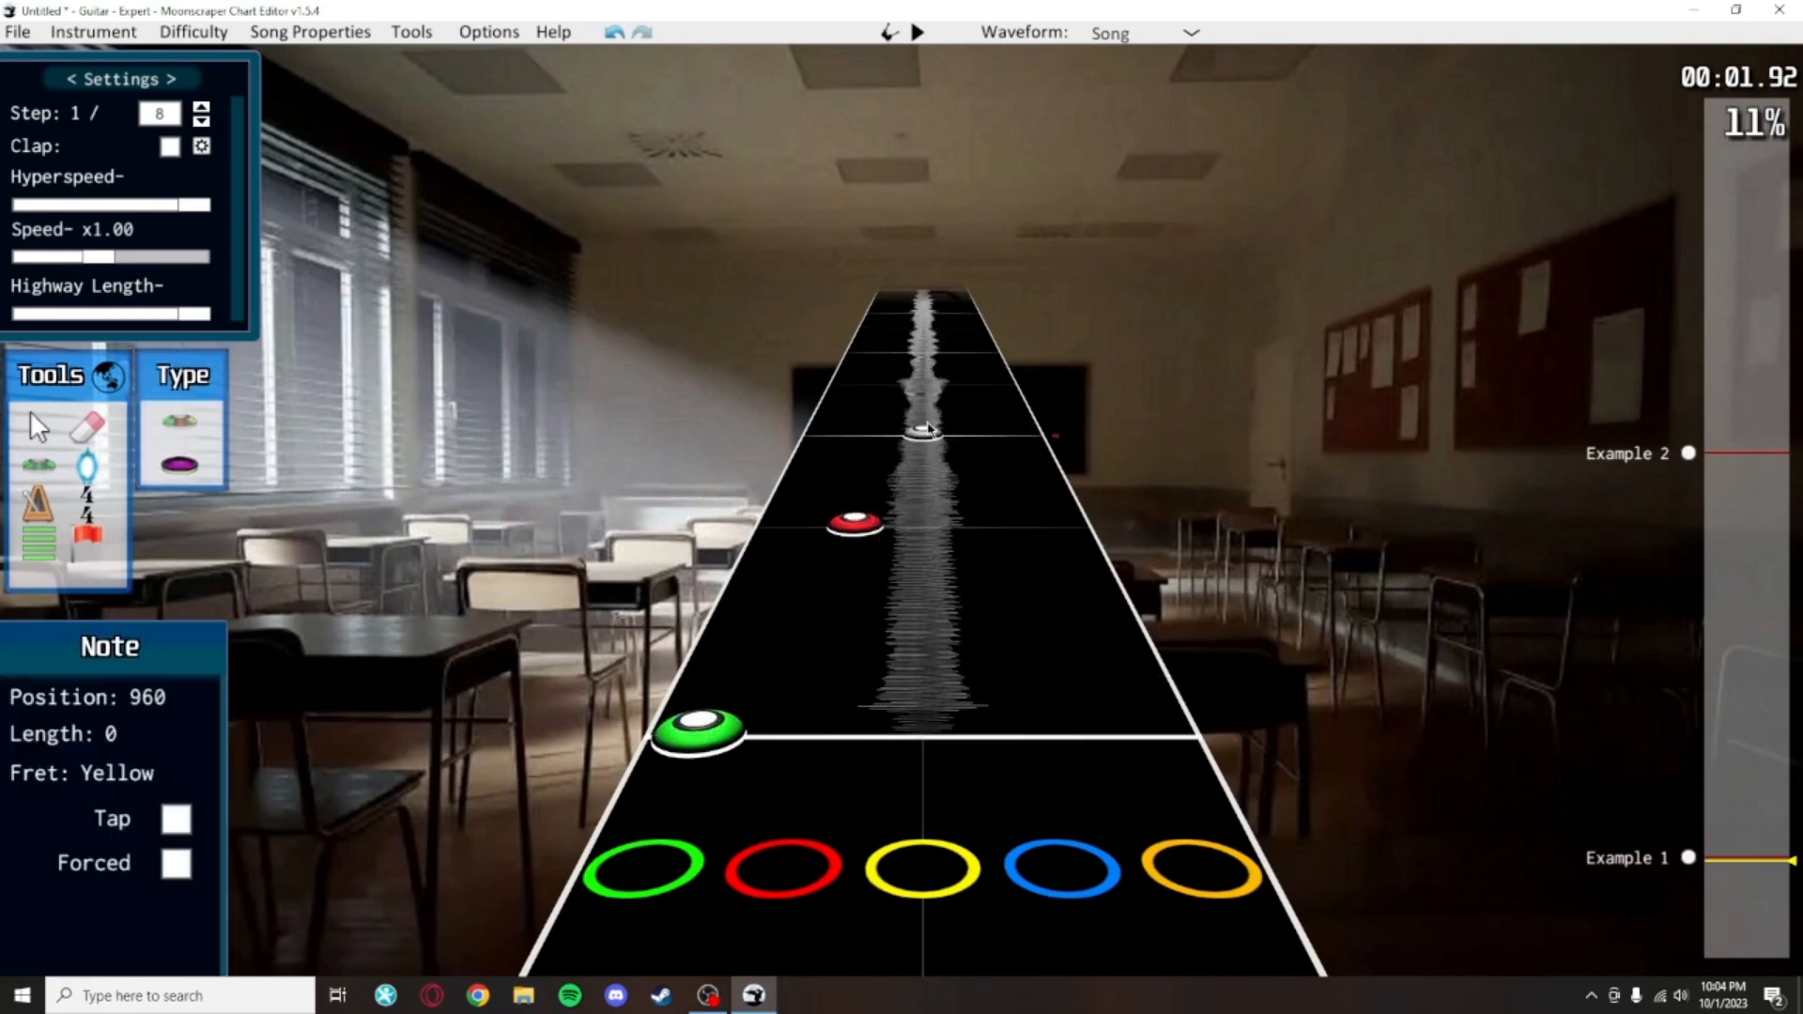
left_click(928, 430)
left_click(967, 393)
scroll(1015, 620, "down", 2)
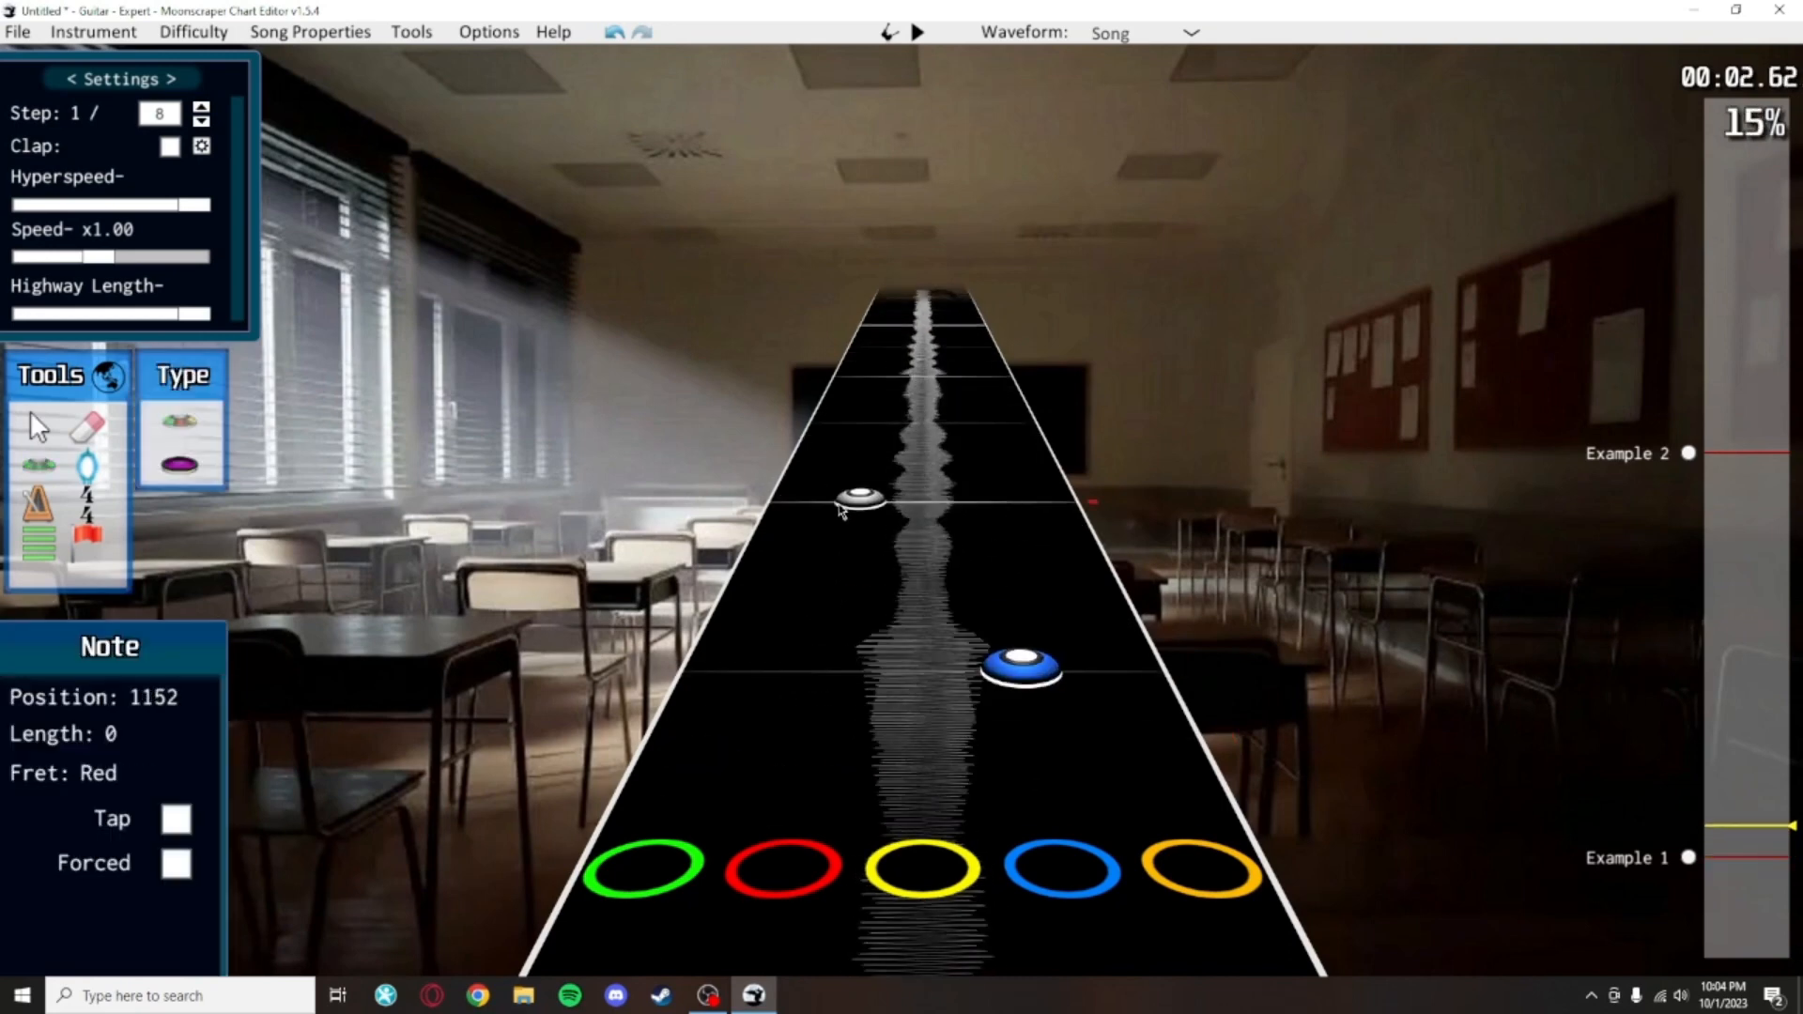
Continue with an ascending run of red, yellow, blue and orange notes one step apart from position 1152
left_click(840, 510)
scroll(986, 515, "down", 1)
left_click(922, 516)
left_click(966, 435)
scroll(995, 427, "down", 1)
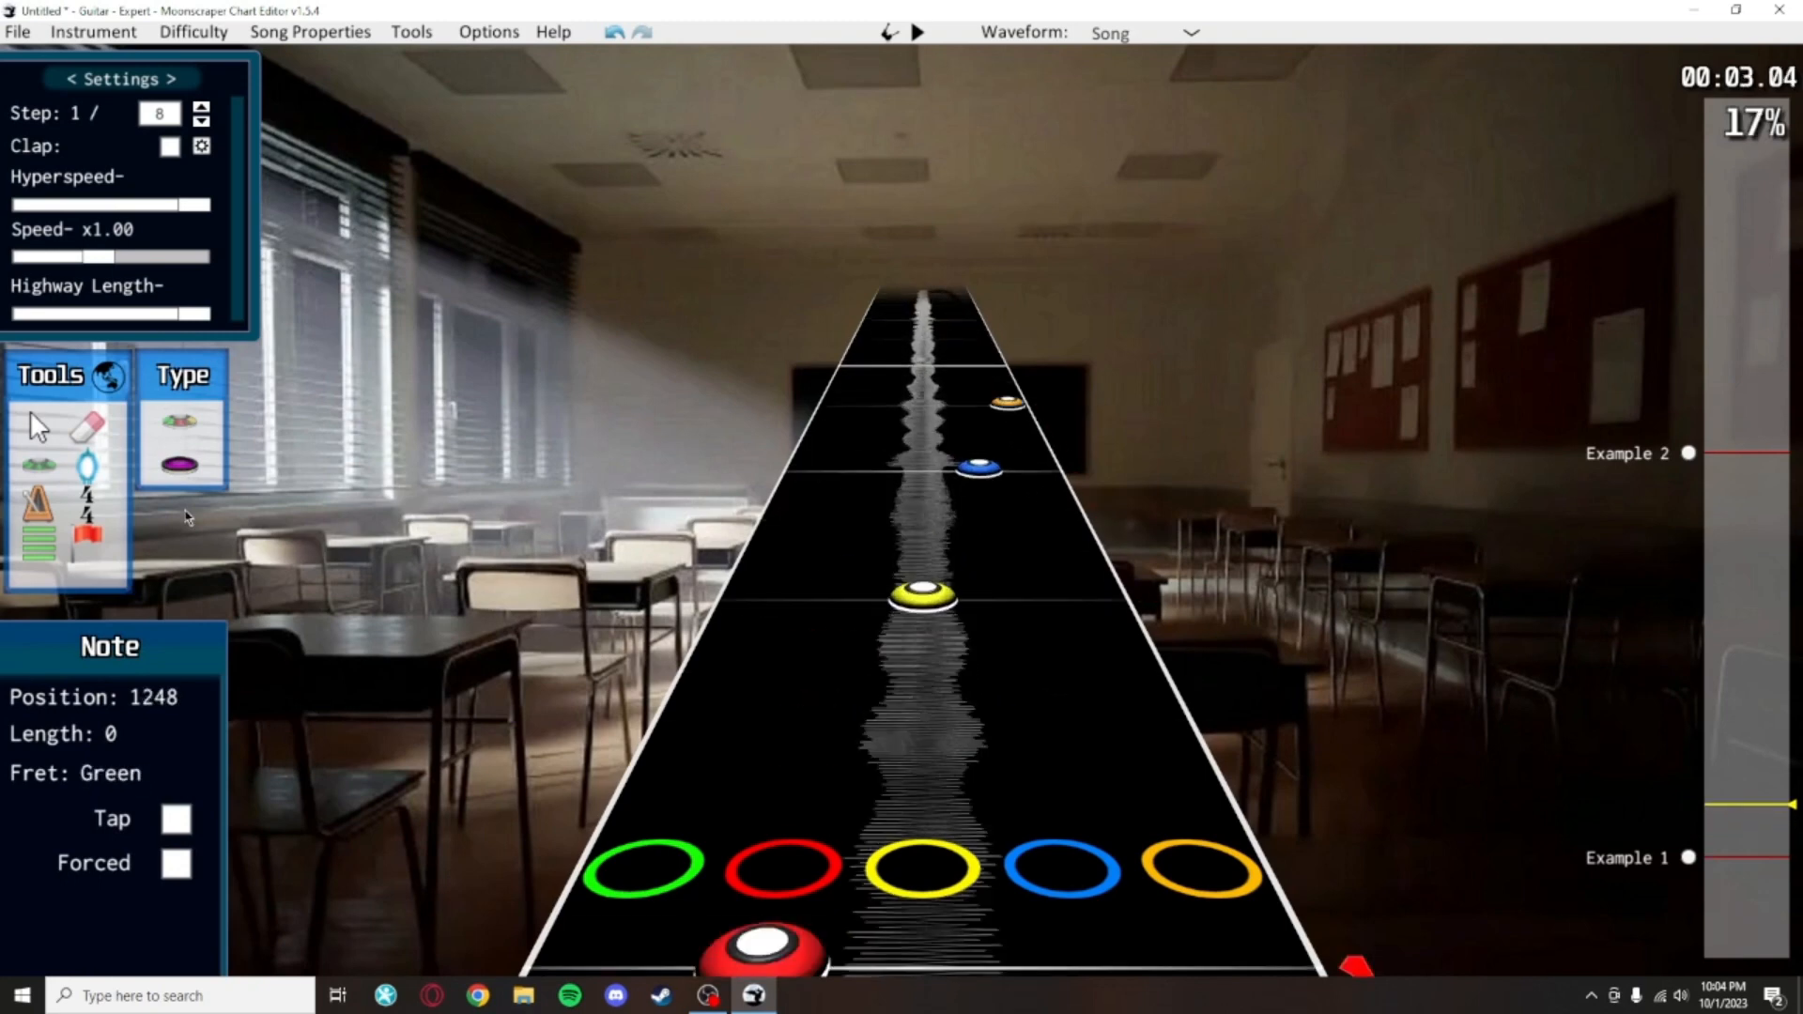
Select the two four-note runs on the highway and paste a copy of them further along the song
left_click(40, 440)
scroll(610, 638, "down", 5)
scroll(970, 382, "up", 5)
left_click_drag(648, 677, 1078, 377)
scroll(1033, 526, "up", 3)
key("ctrl+v")
Play the song over the four-note runs in Example 1
key("space")
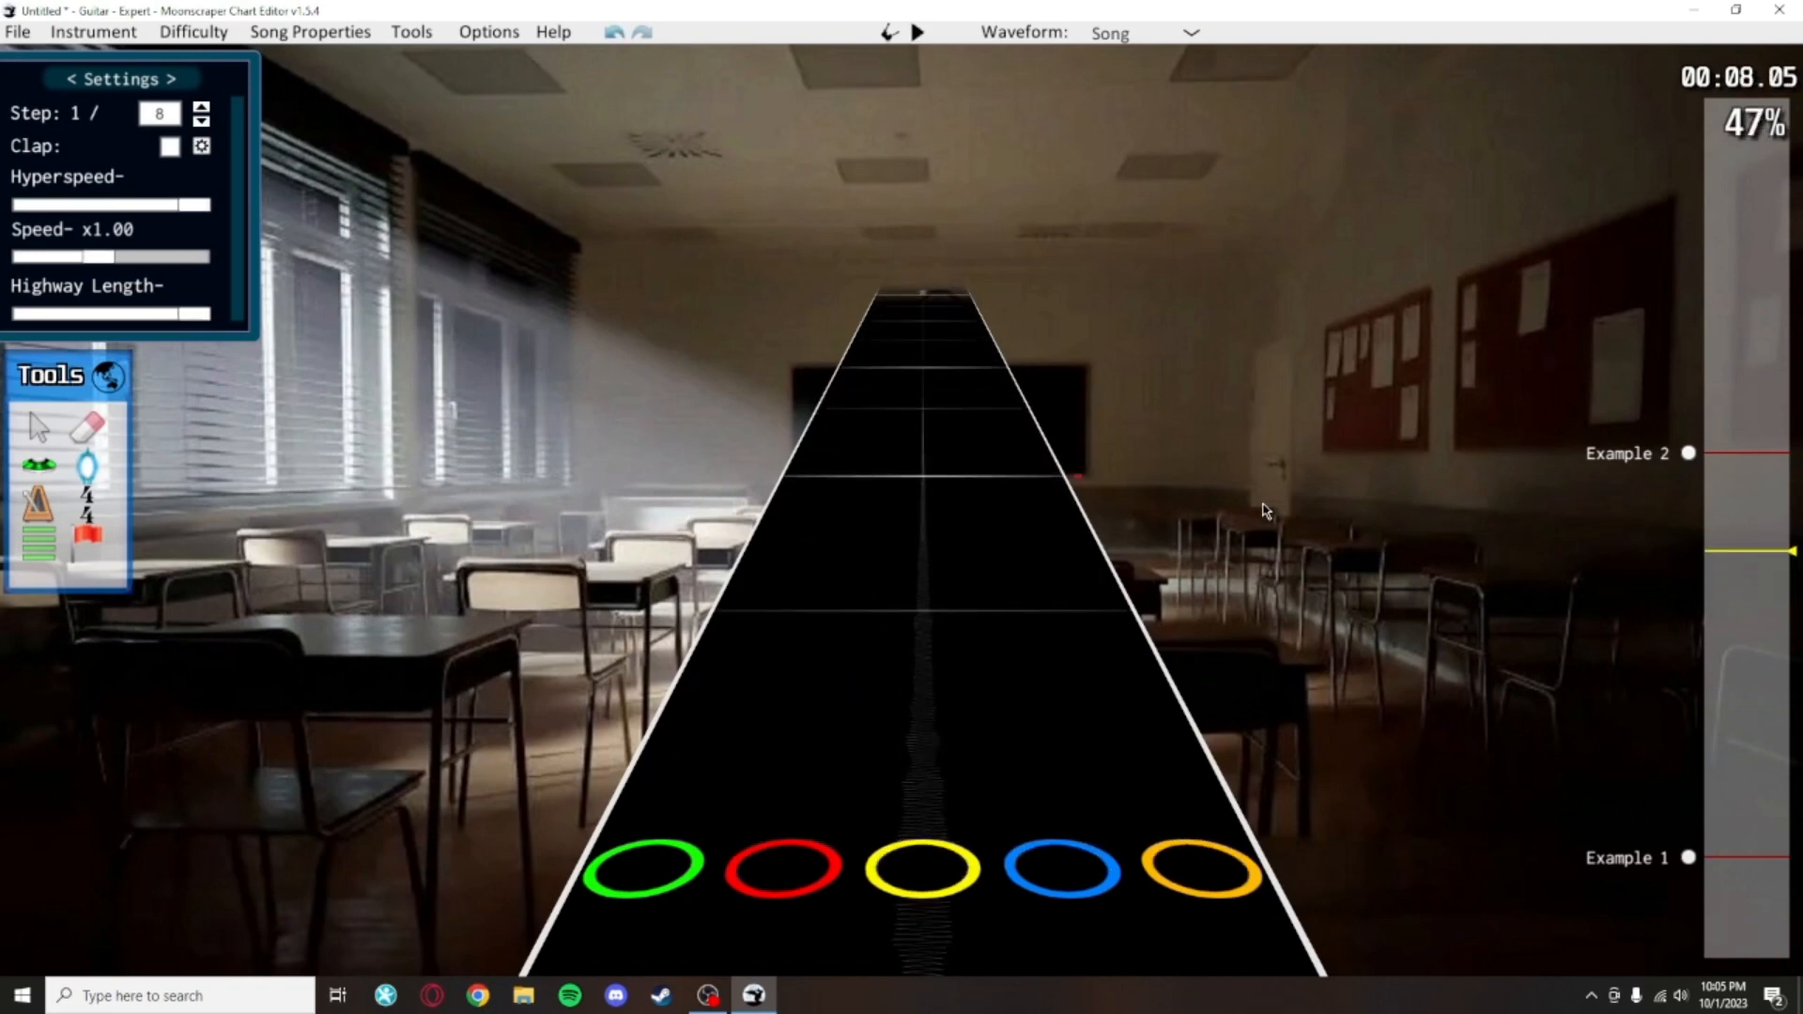
key("space")
Place green, red and yellow notes one step apart in Example 1, starting at position 768
left_click(924, 518)
scroll(930, 571, "up", 3)
scroll(806, 634, "down", 1)
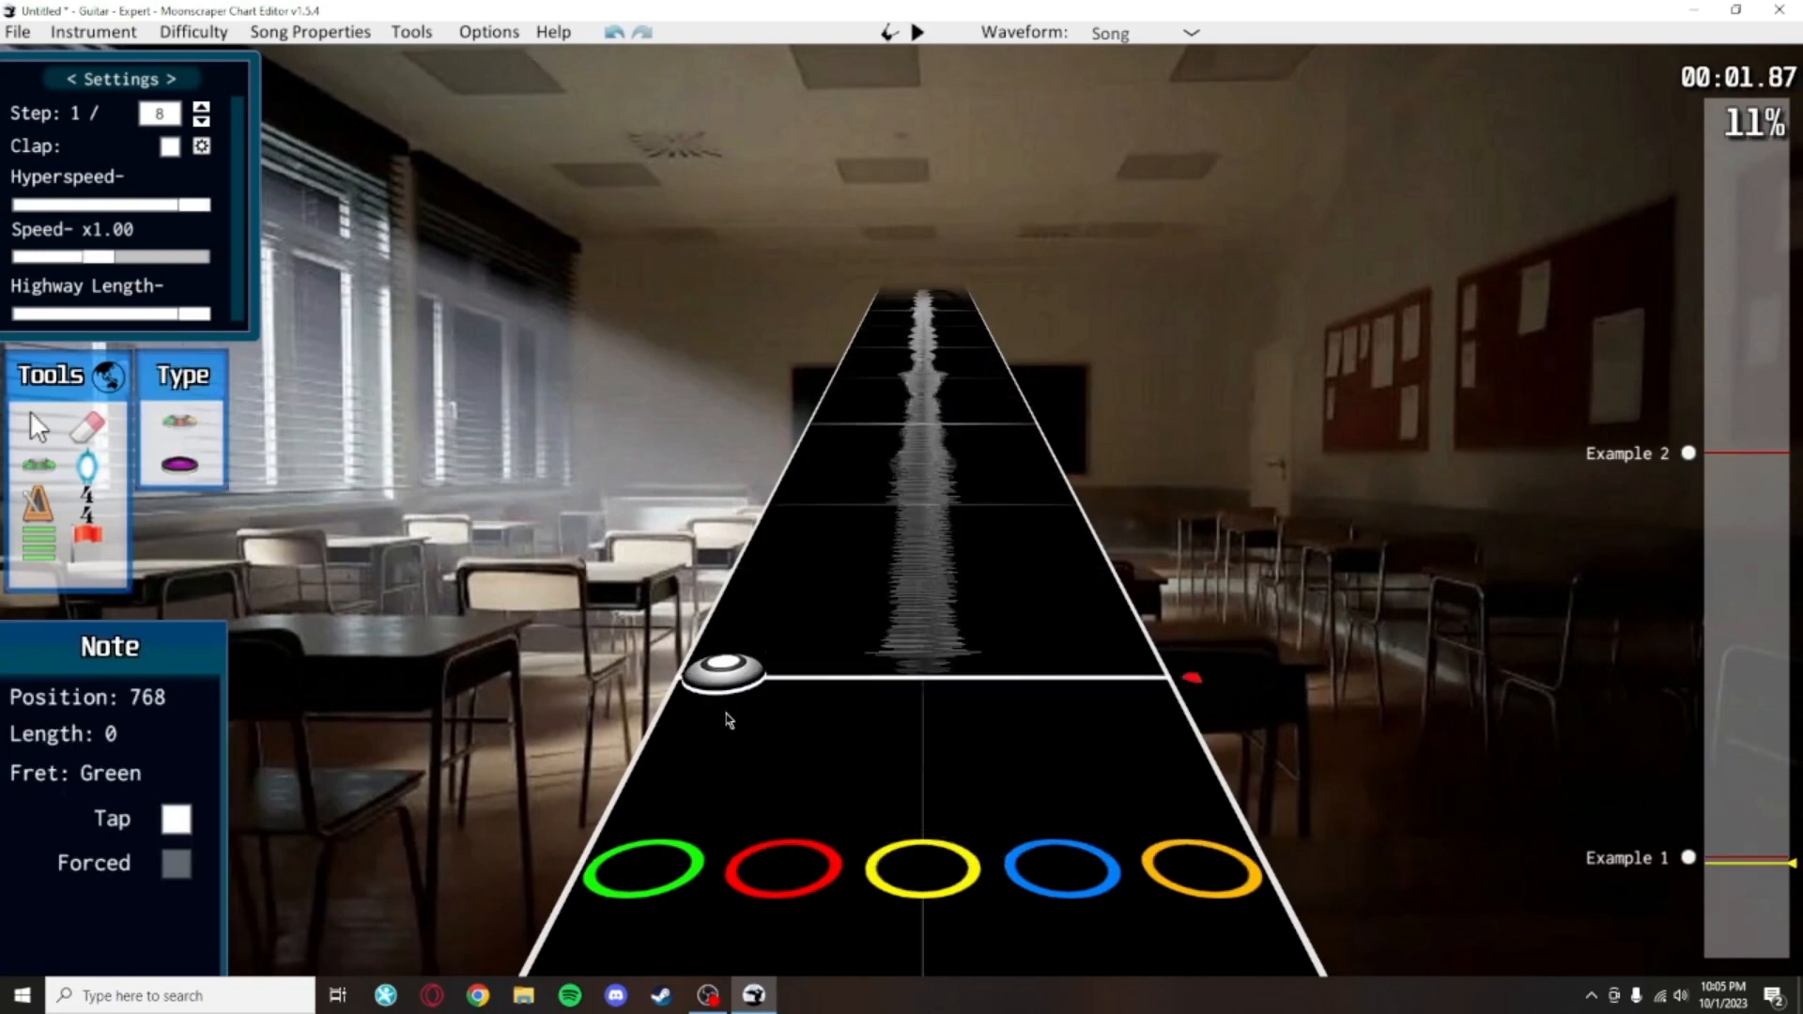
left_click(729, 720)
left_click(922, 448)
Add an ascending red, yellow, blue group followed by a yellow, blue, orange group starting at position 1344
scroll(948, 601, "up", 3)
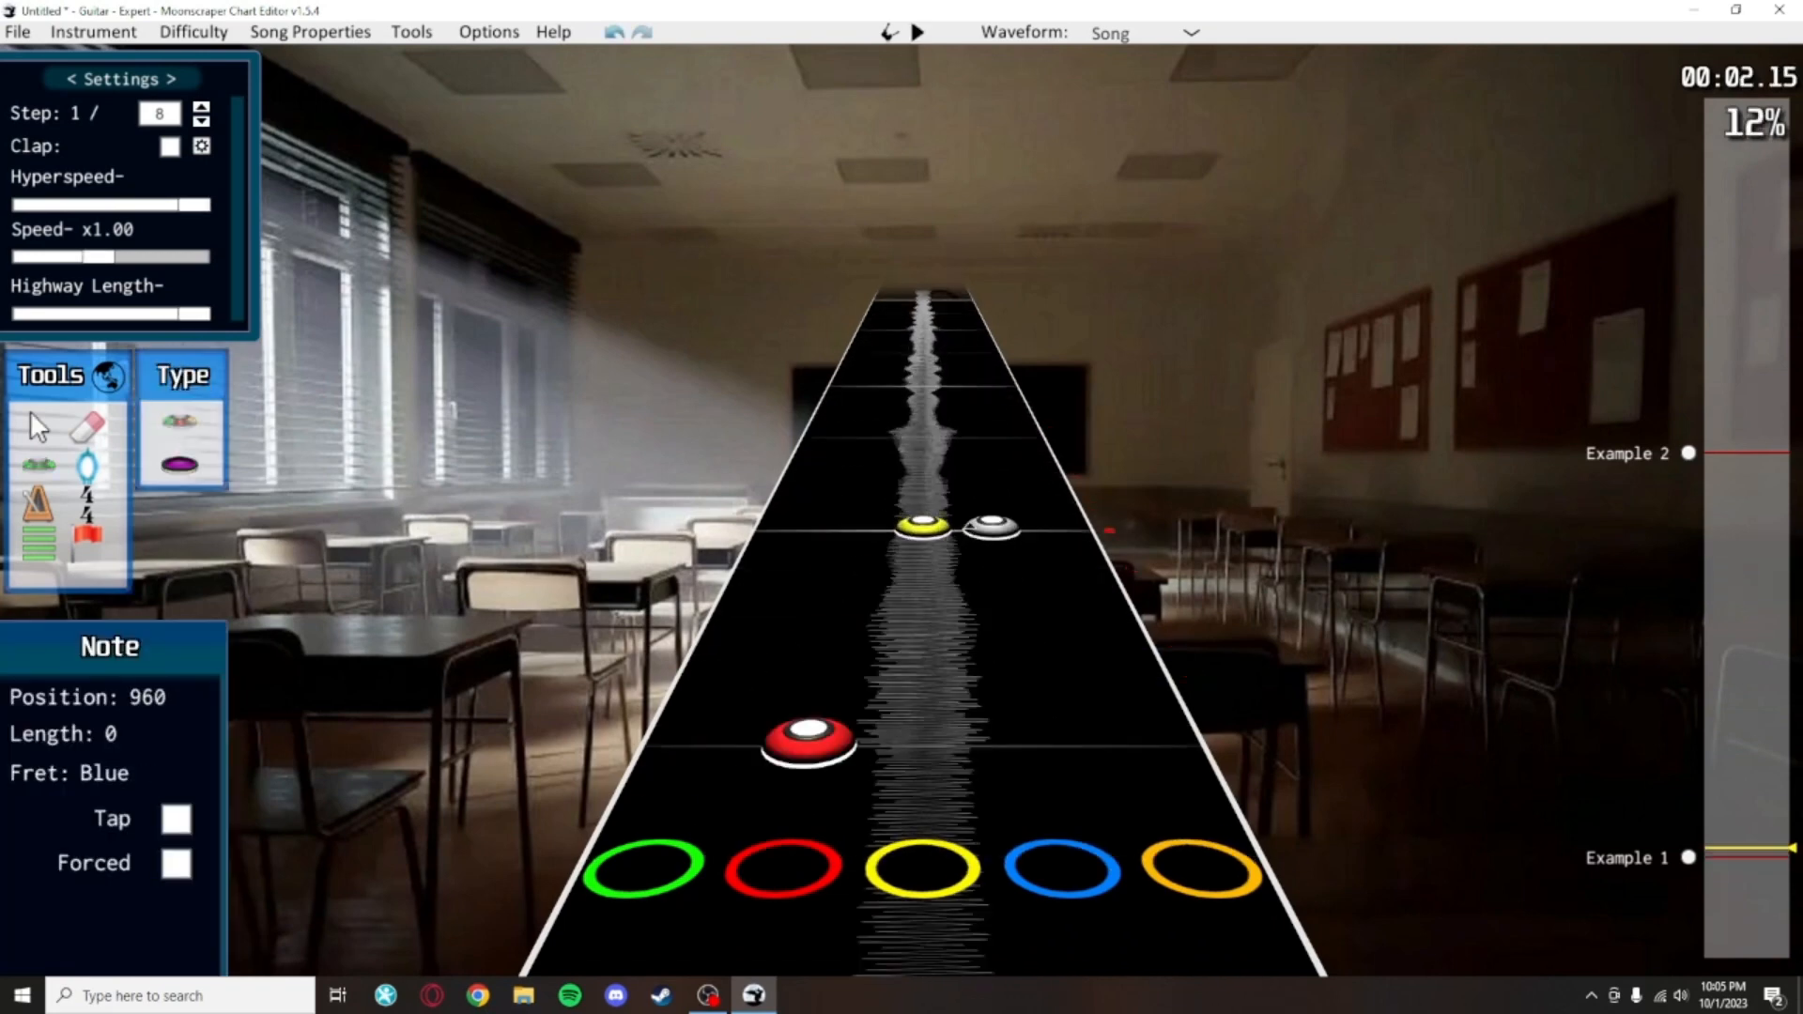
left_click(875, 445)
scroll(965, 584, "up", 3)
scroll(986, 536, "up", 6)
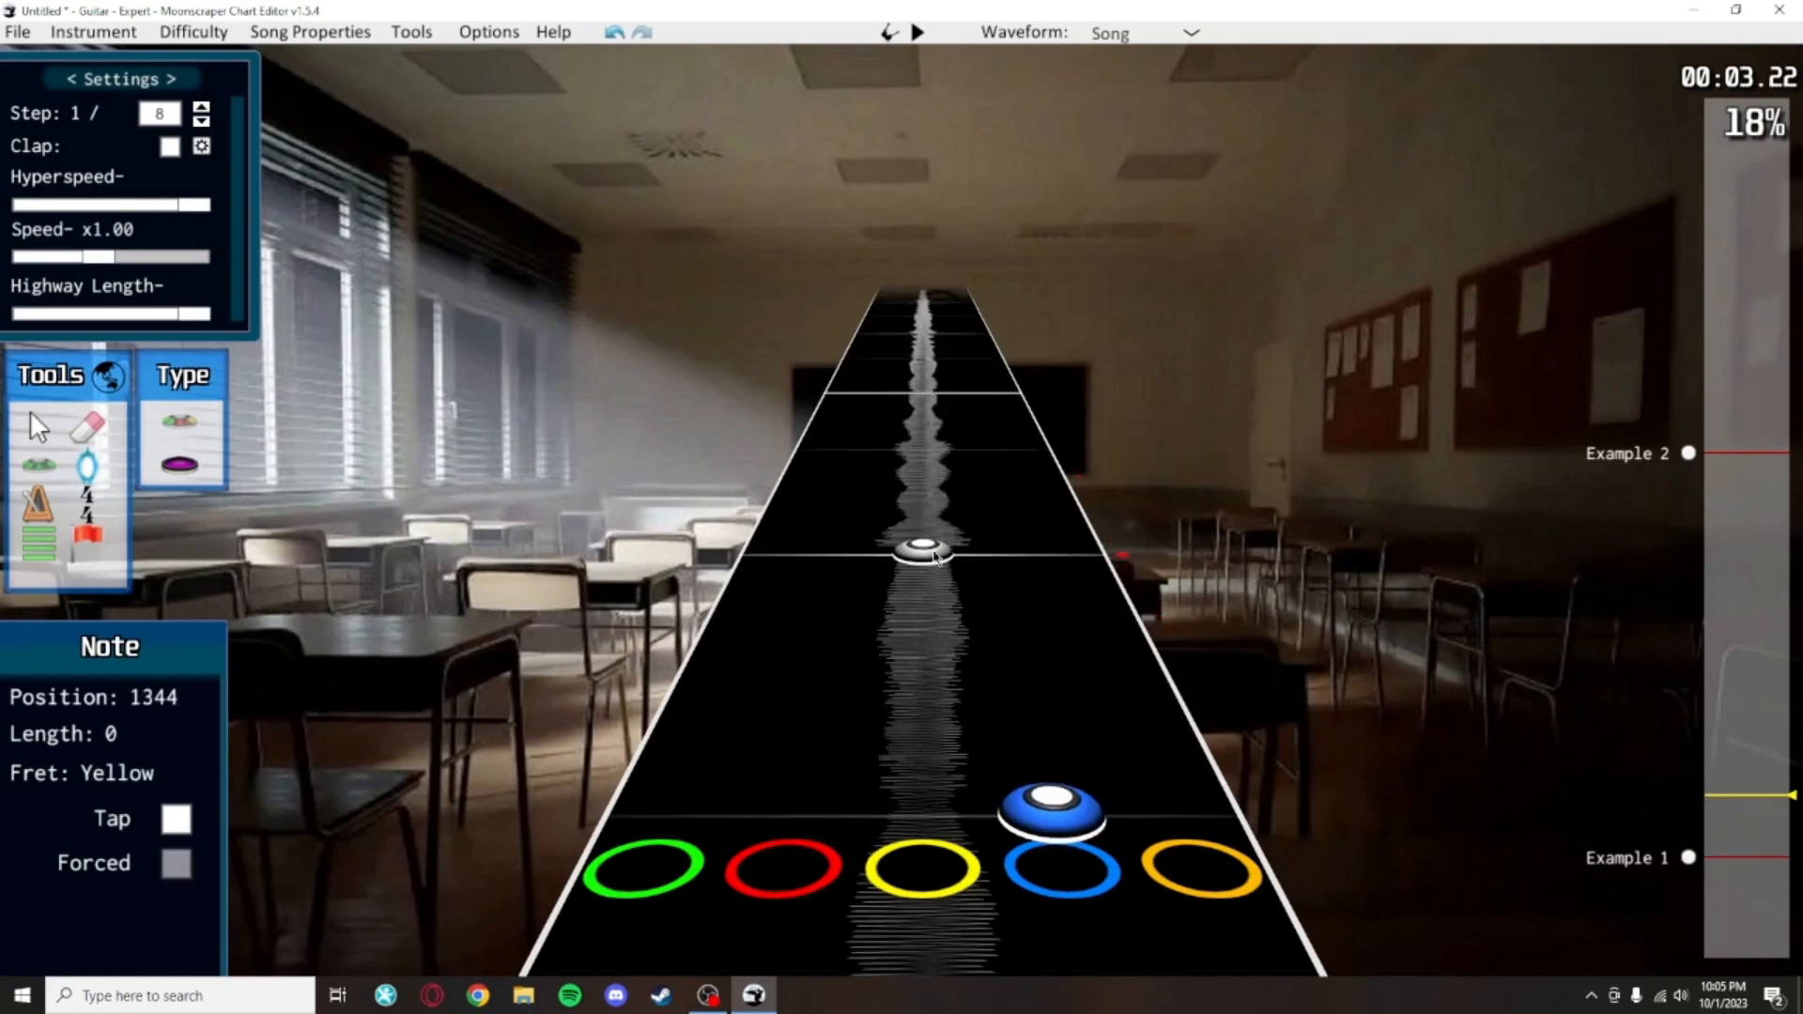
left_click(925, 564)
left_click(978, 467)
scroll(892, 526, "down", 13)
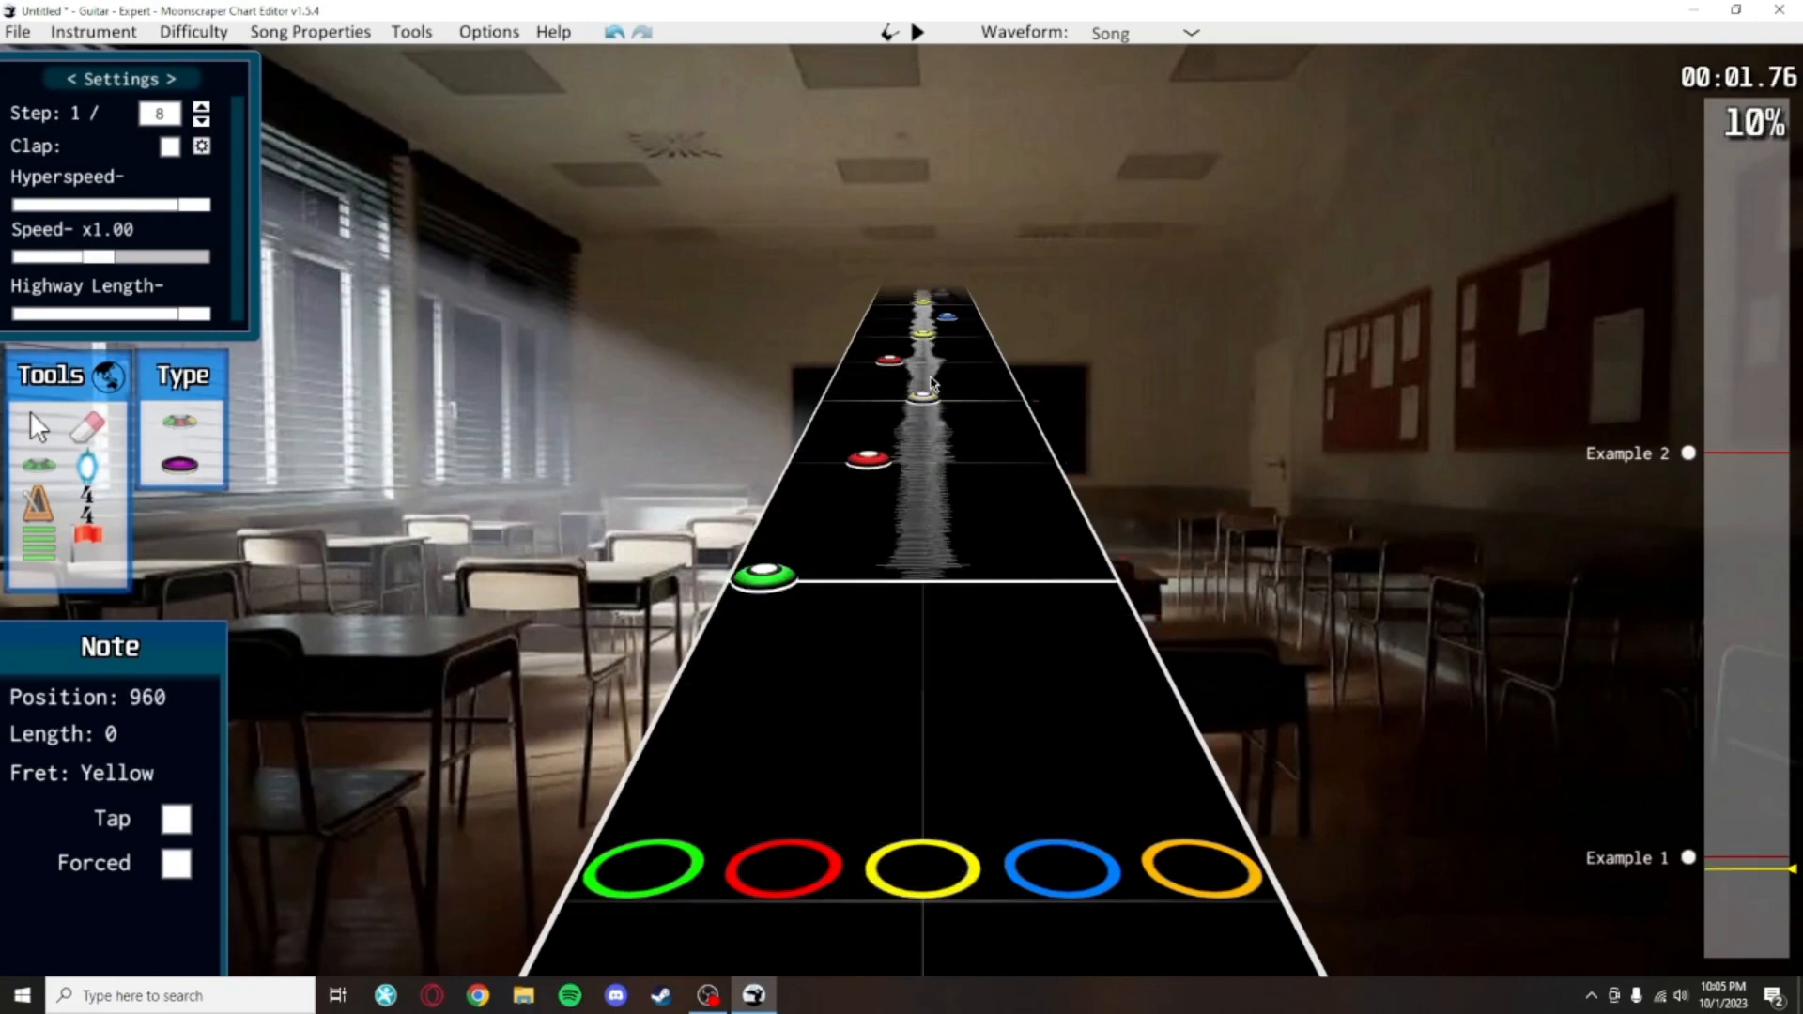
Select the ascending three-note groups and paste copies of them further along the song
left_click(47, 437)
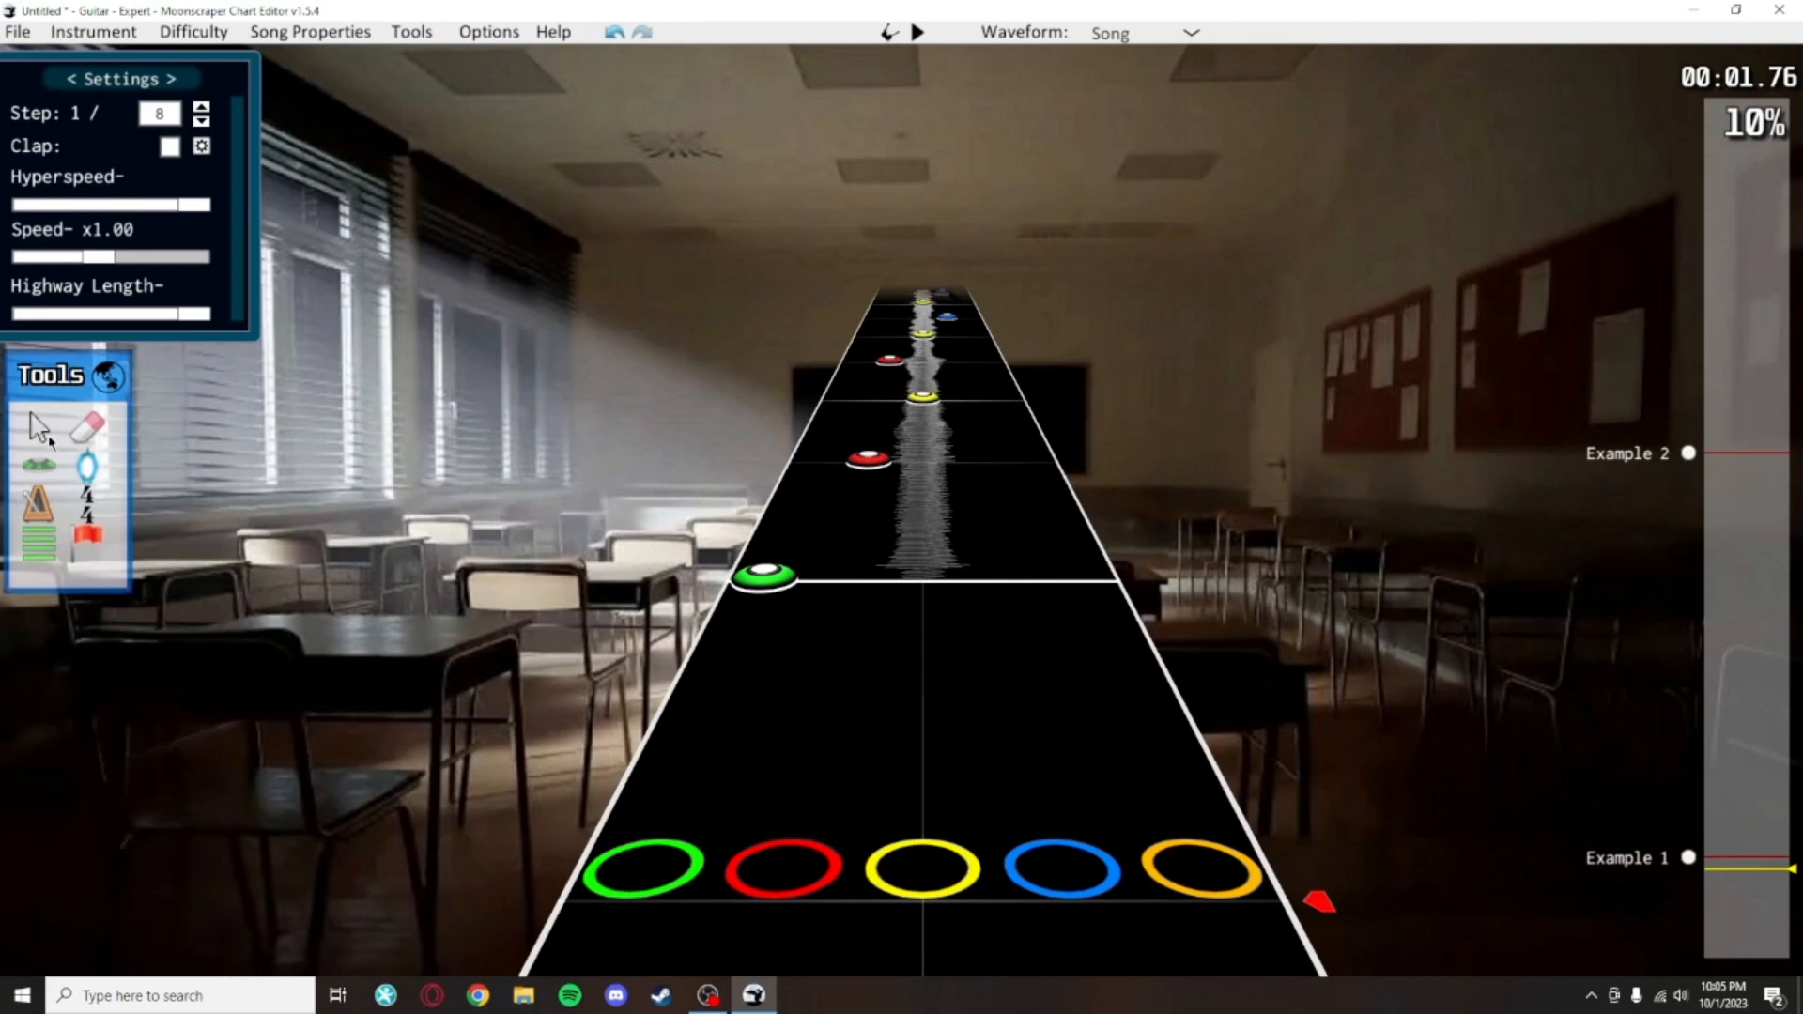
scroll(1043, 366, "up", 8)
left_click_drag(605, 724, 1003, 302)
scroll(995, 563, "up", 8)
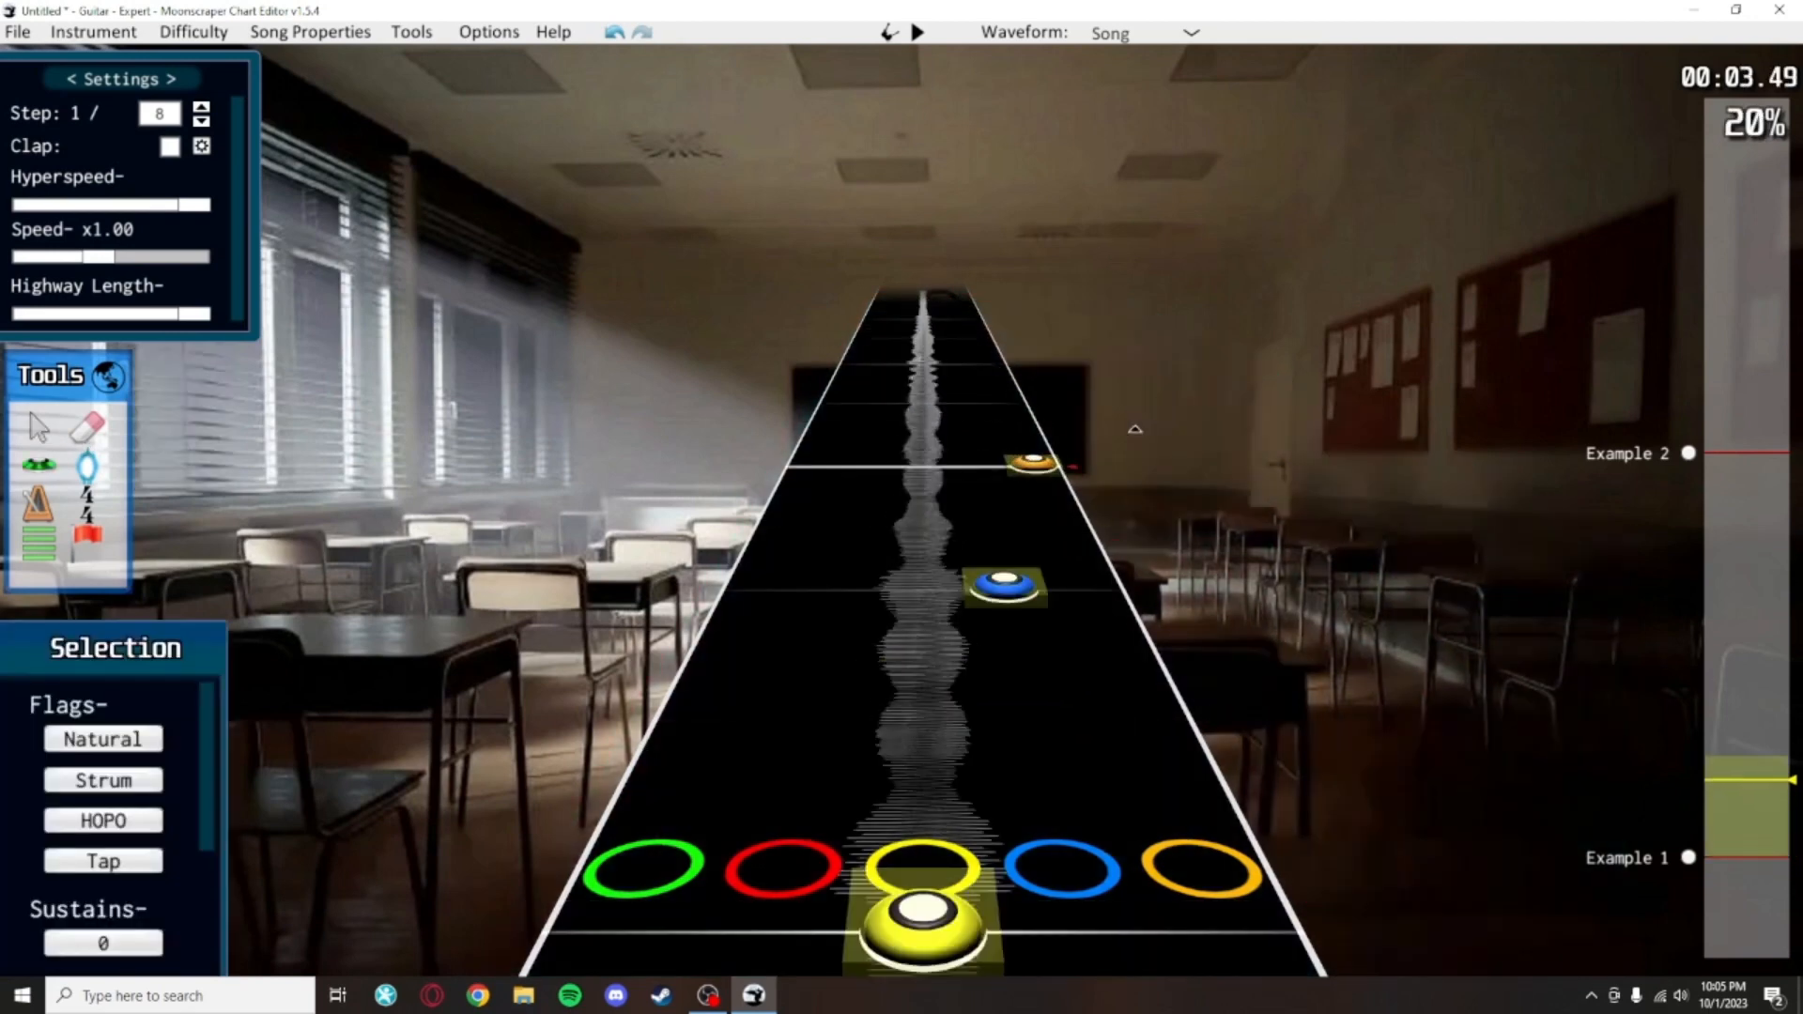
key("ctrl+v")
scroll(1183, 564, "up", 8)
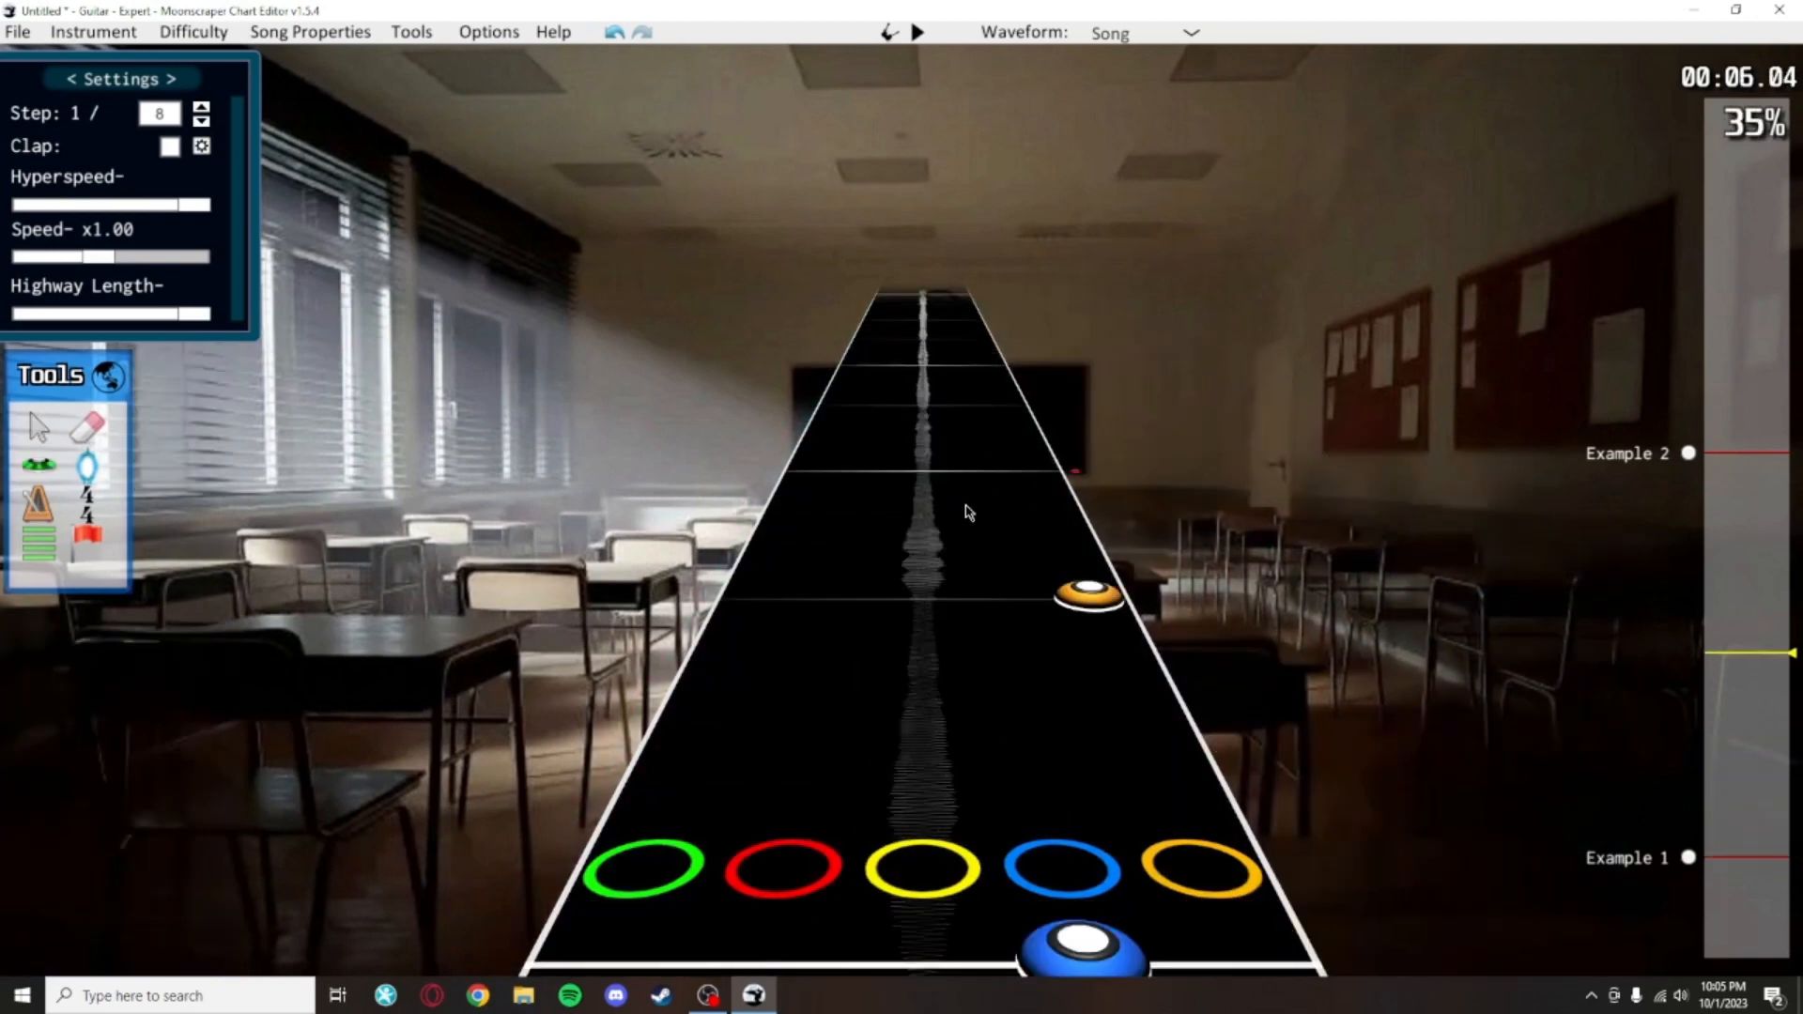
Delete the last blue and orange notes of the pasted groups and move the final yellow note to the orange lane
scroll(1033, 535, "up", 6)
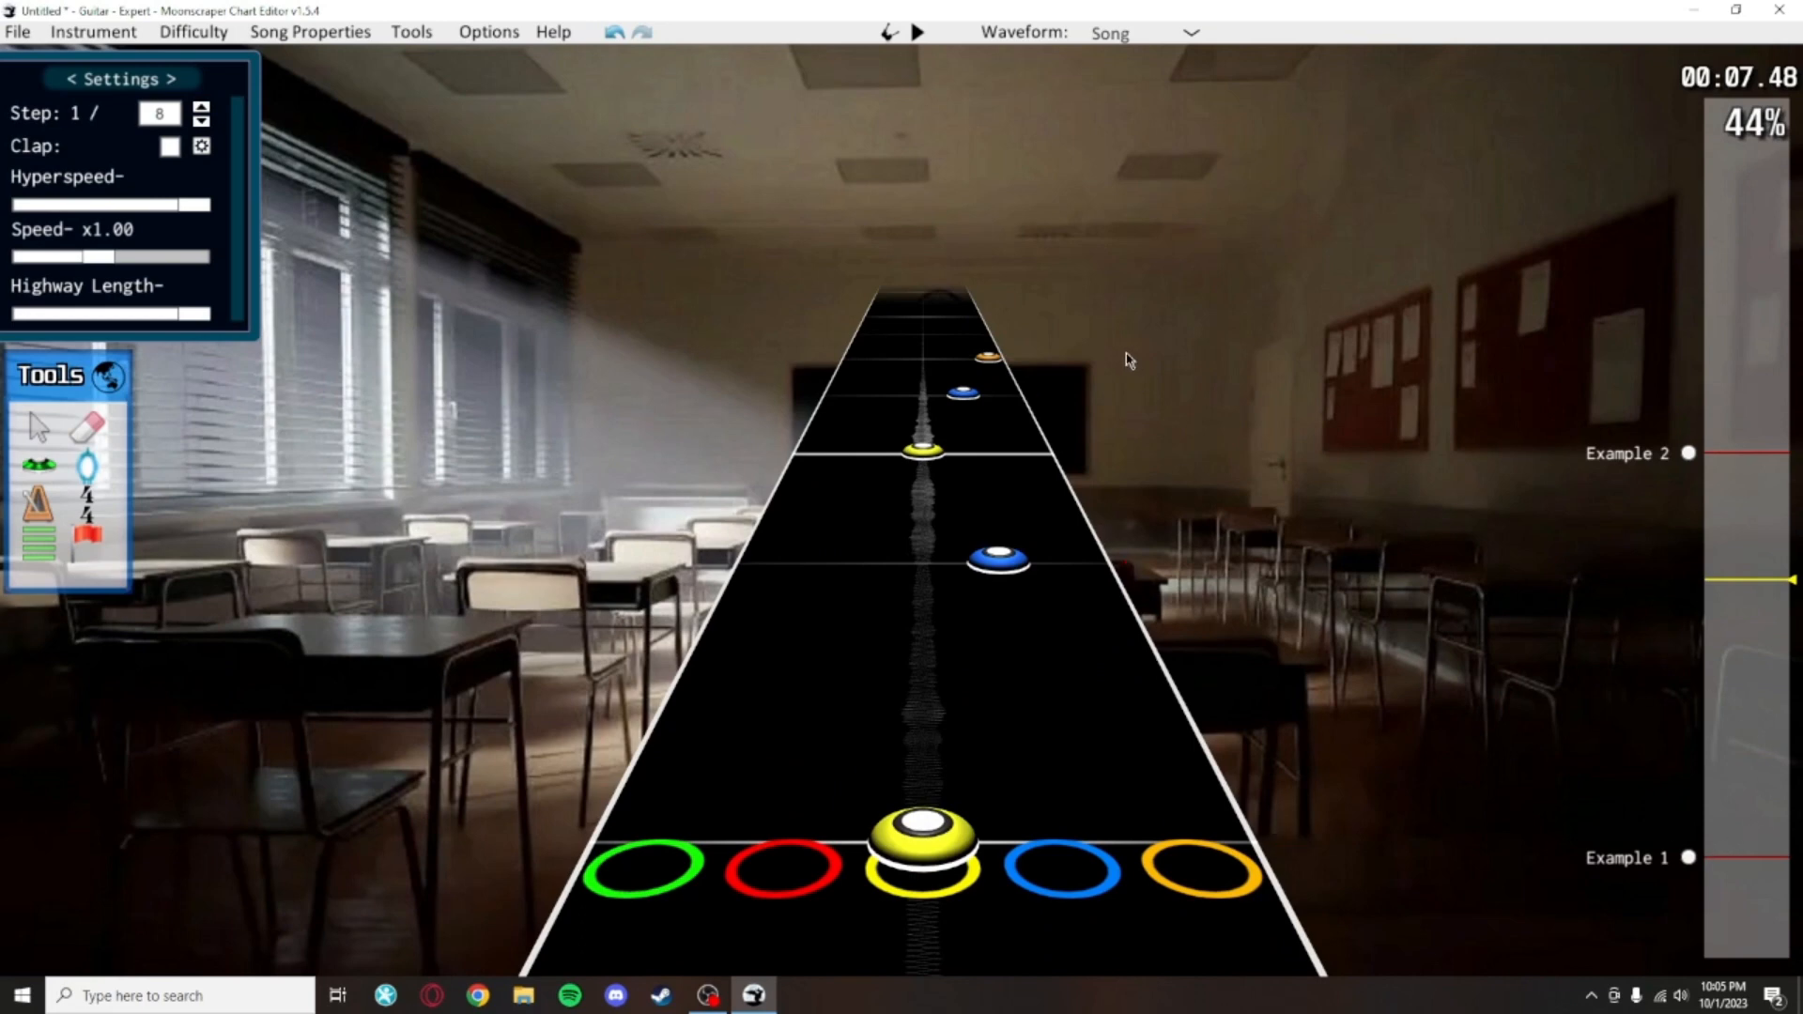
left_click_drag(1108, 449, 947, 345)
key("Delete")
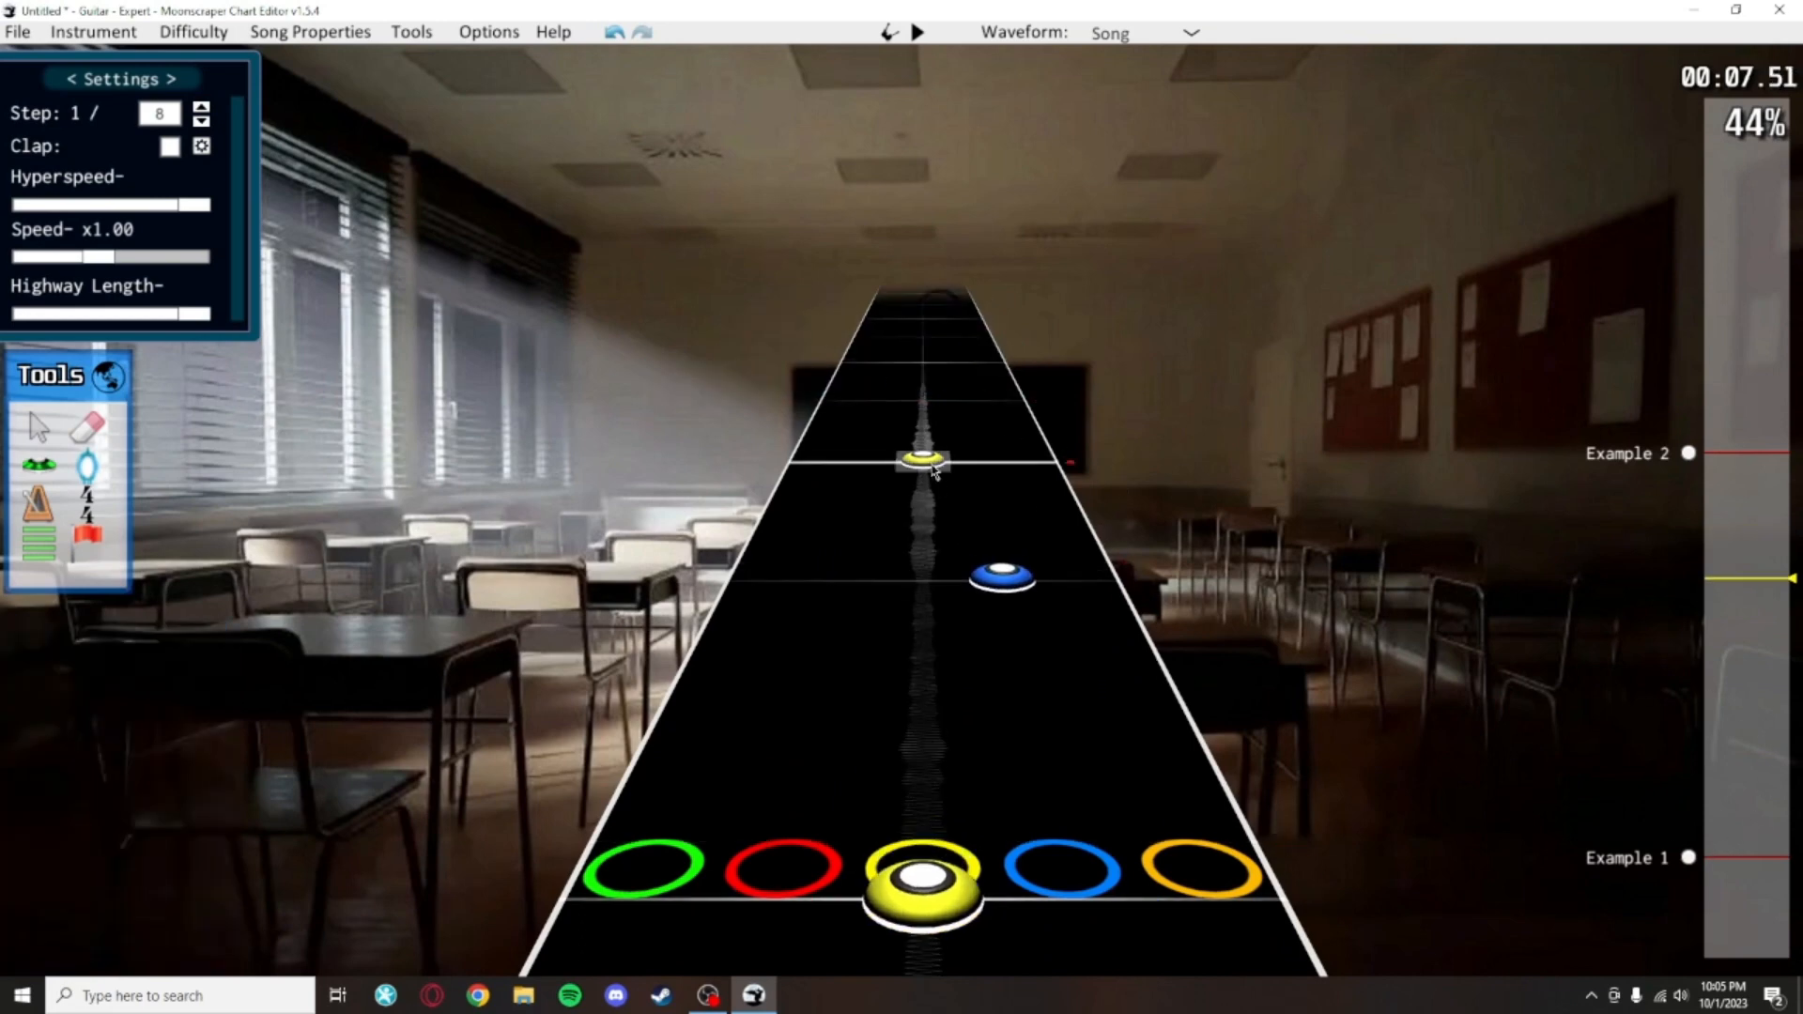
left_click_drag(935, 469, 1031, 460)
Play the song over the original and pasted three-note groups
scroll(950, 627, "down", 2)
scroll(1059, 320, "down", 1)
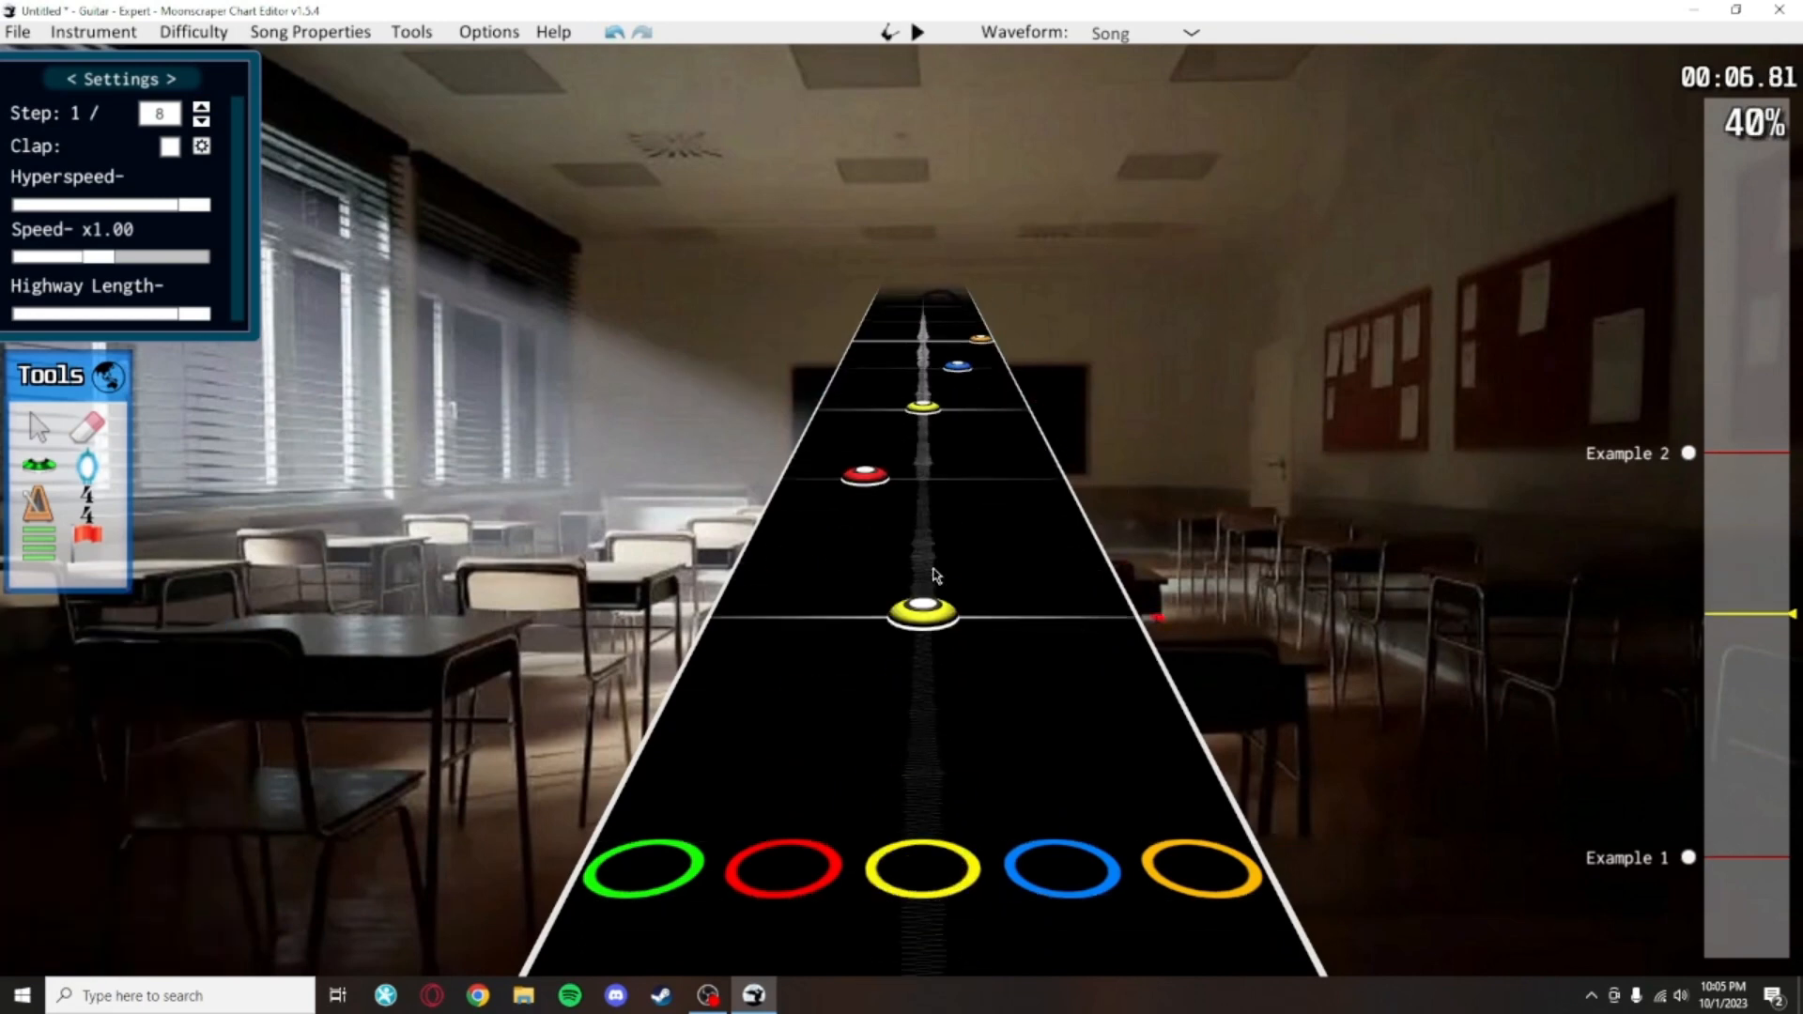
key("space")
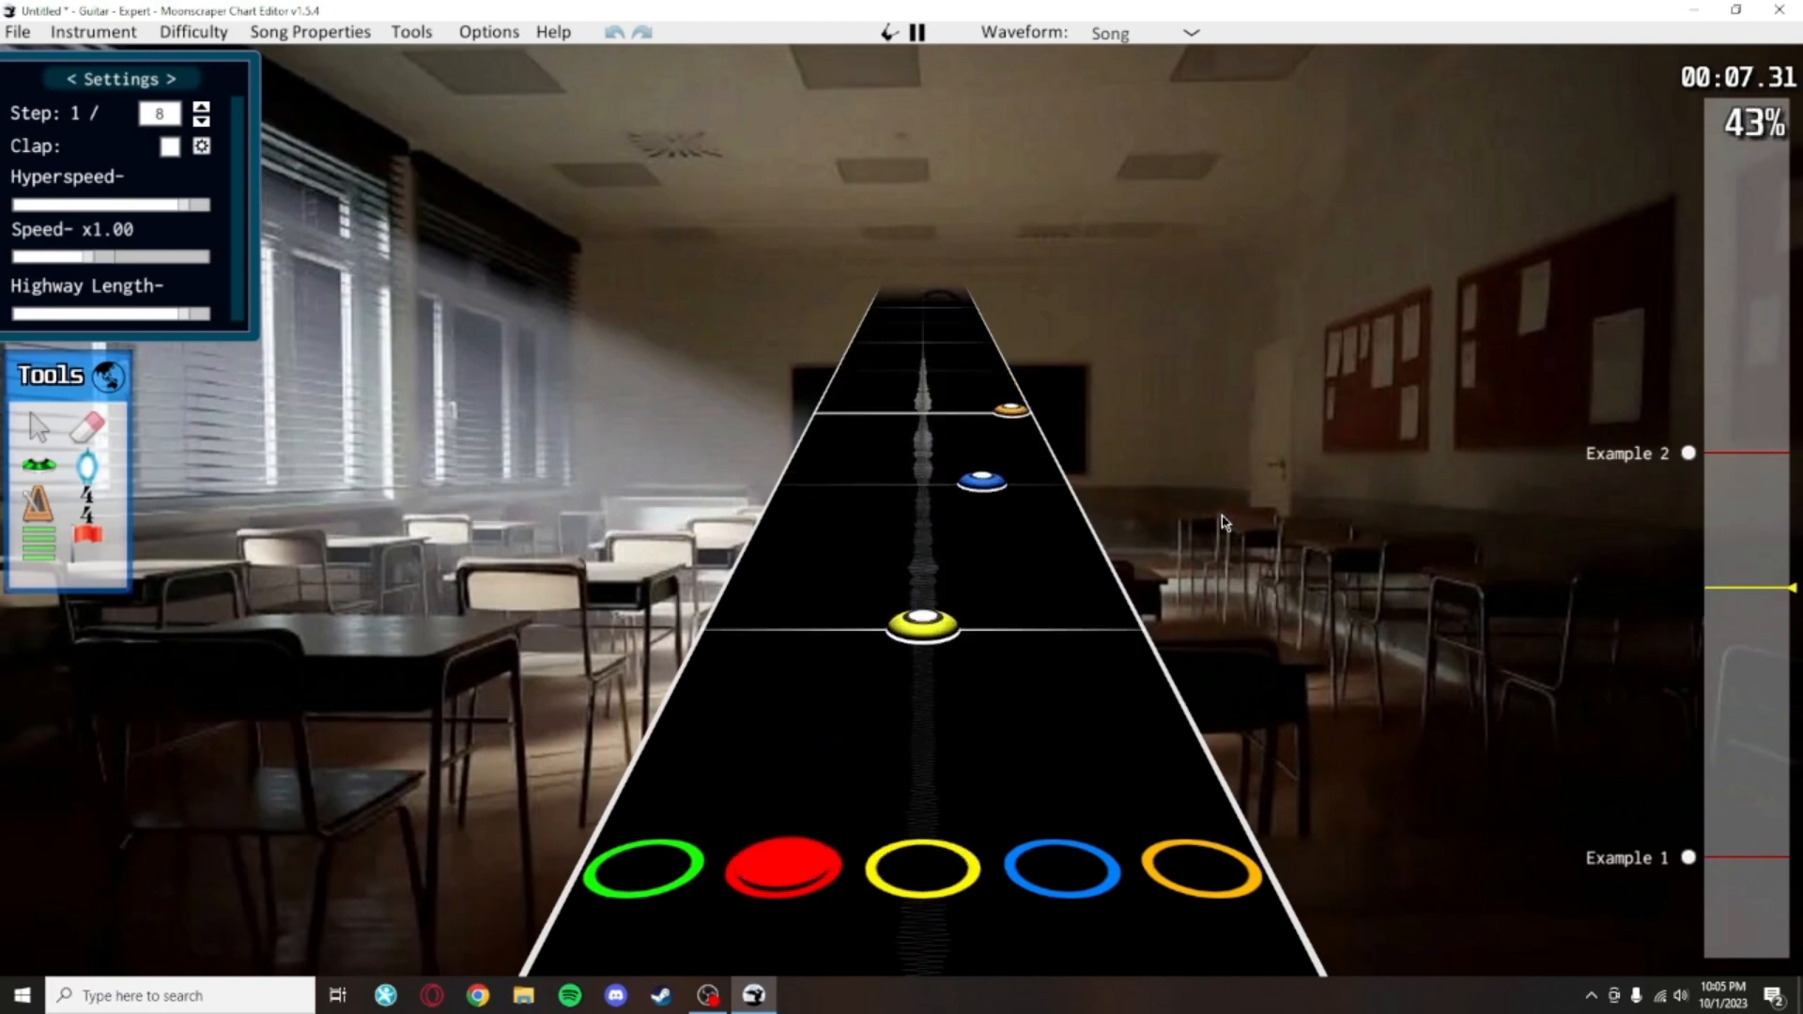
key("space")
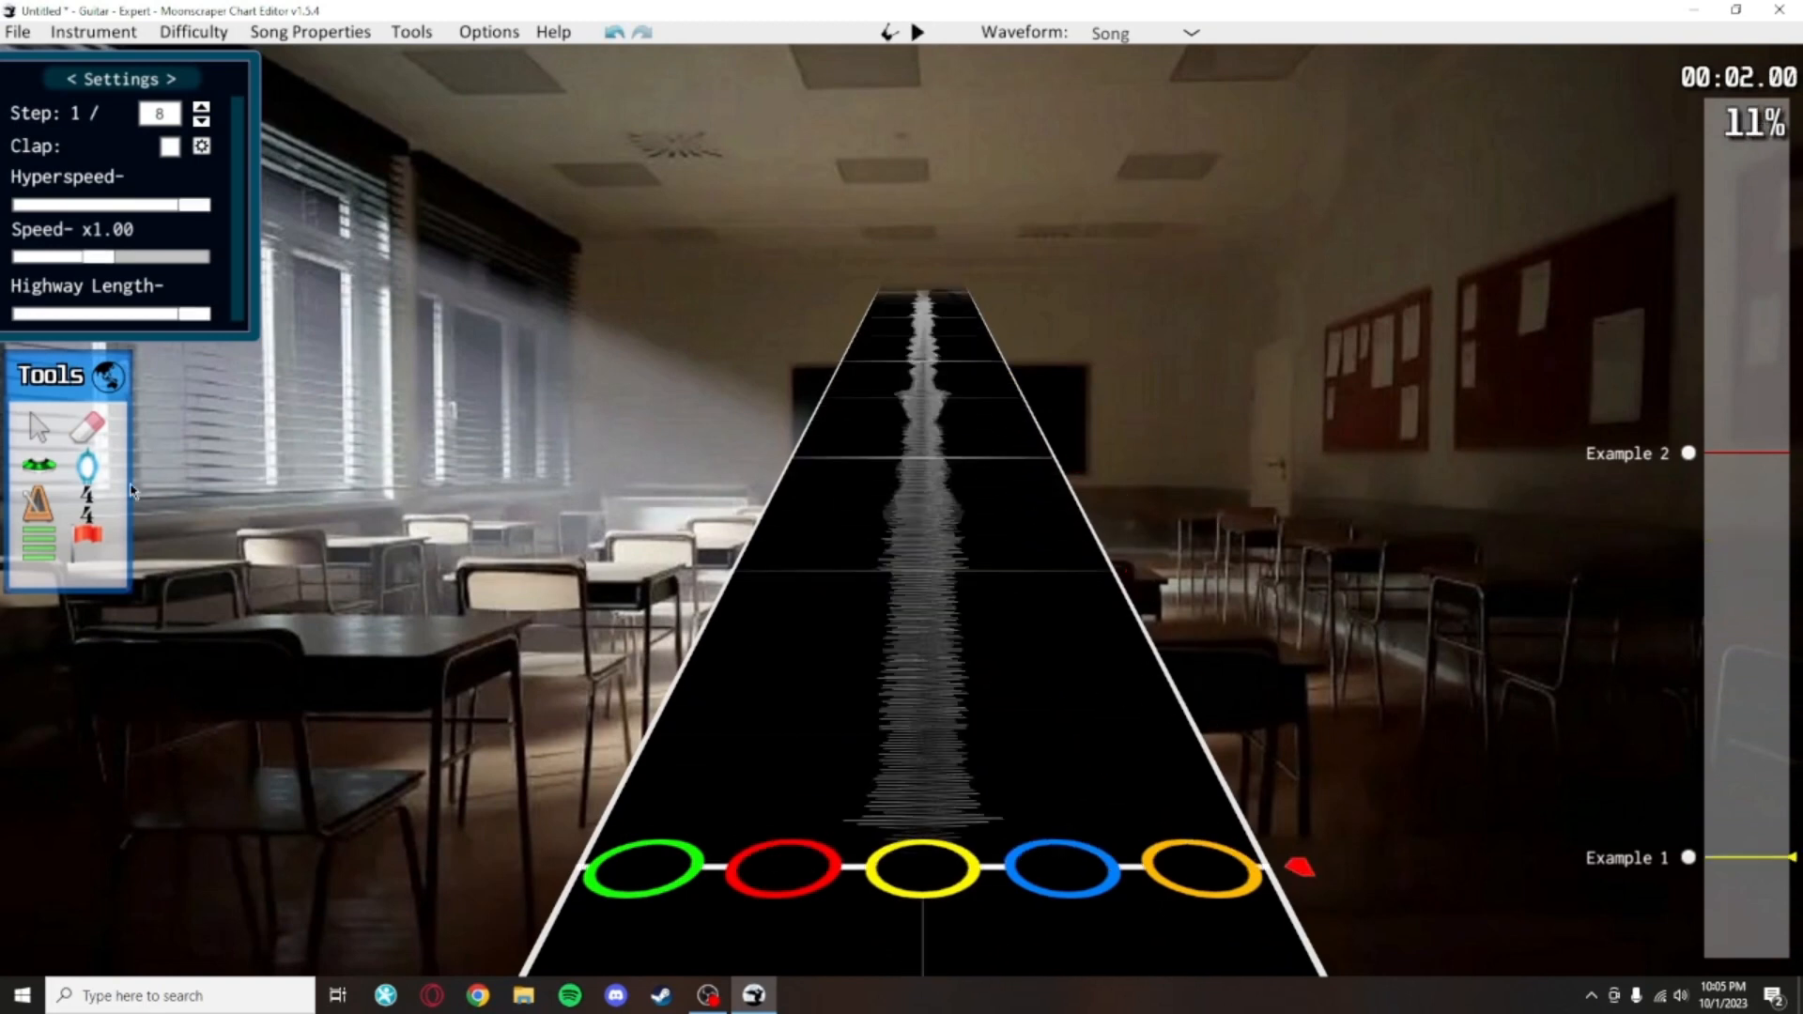
Place a zigzag of green, yellow, red, blue, yellow and orange notes one step apart, starting at position 768
left_click(37, 466)
scroll(664, 604, "down", 1)
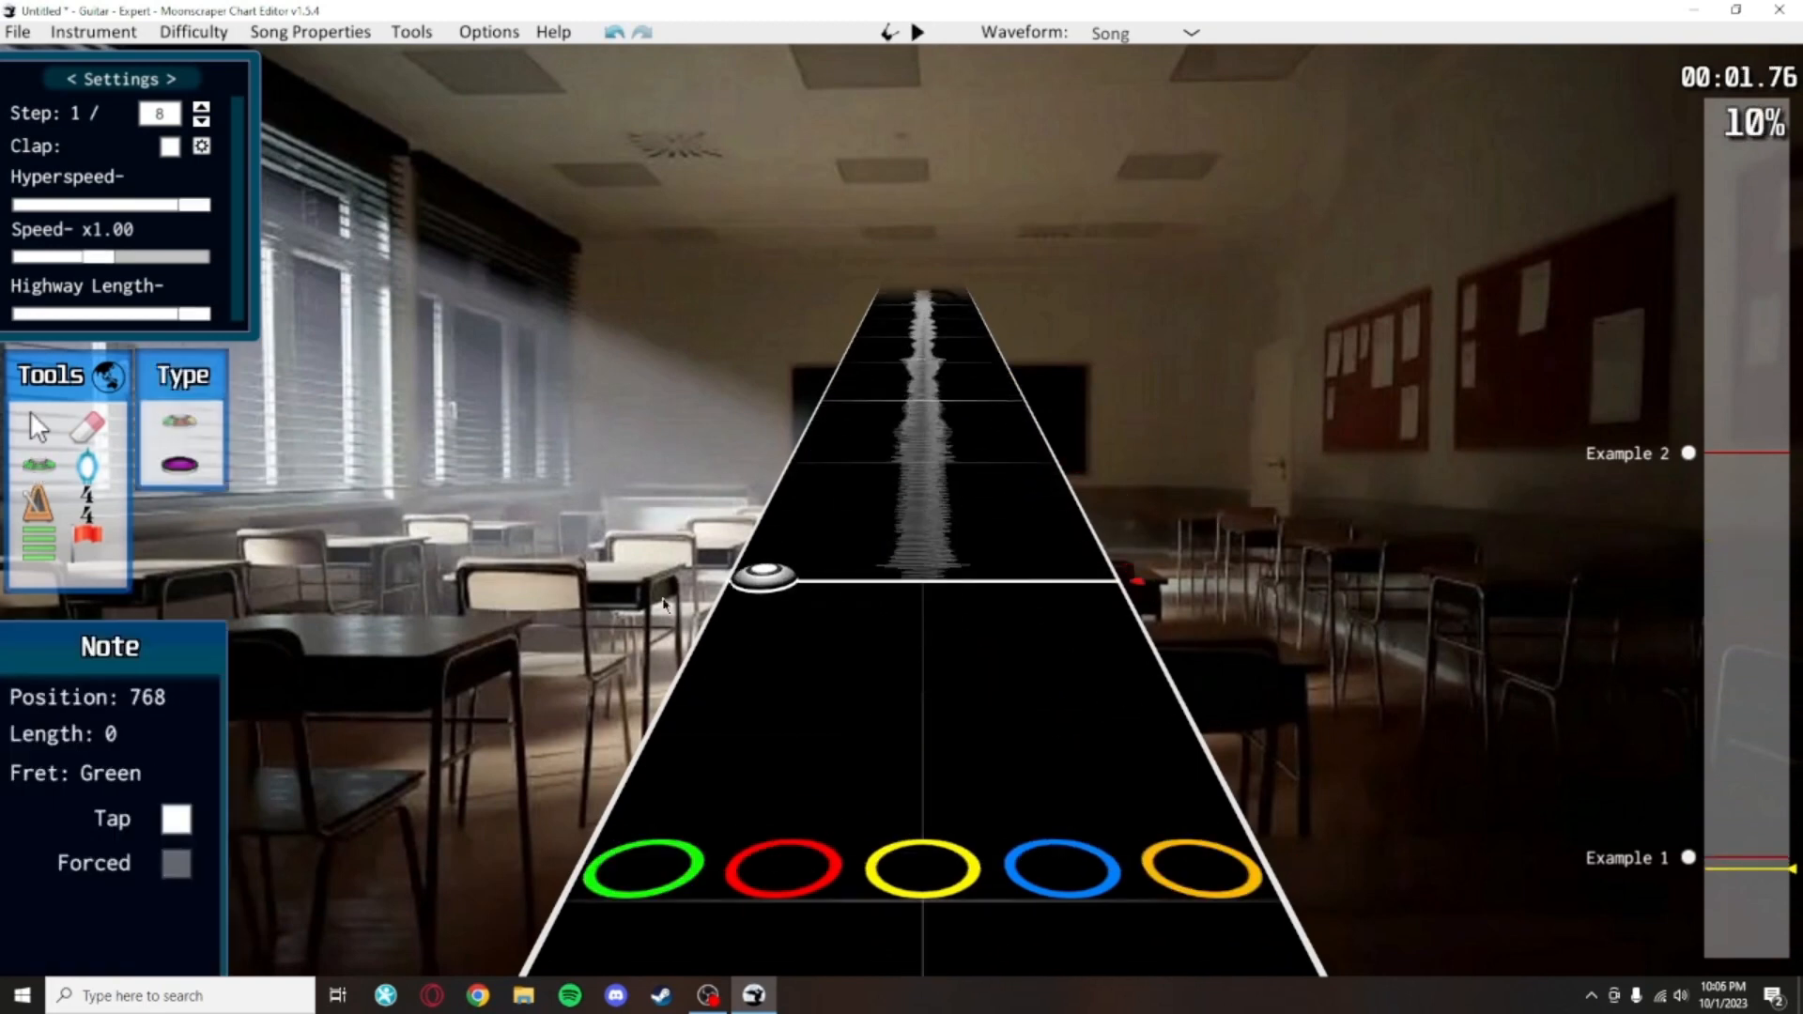
left_click(728, 602)
scroll(925, 601, "up", 1)
left_click(929, 522)
scroll(892, 528, "up", 1)
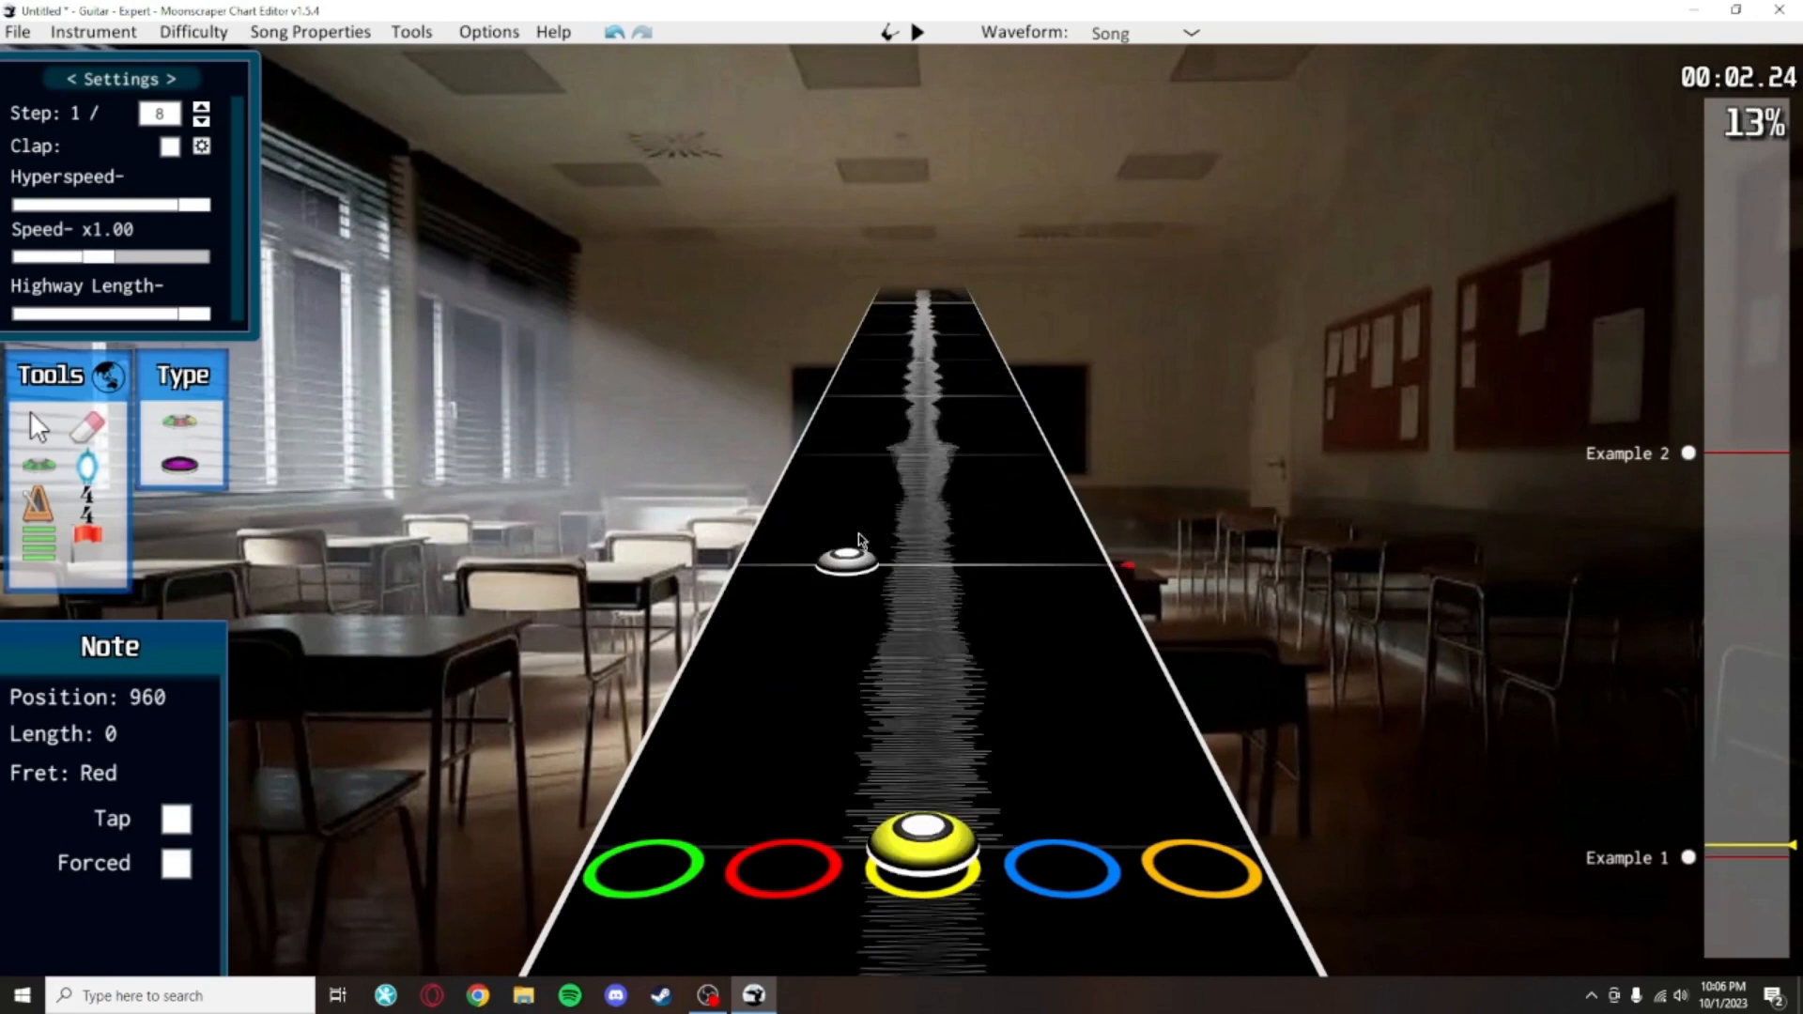
left_click(859, 533)
left_click(973, 469)
scroll(981, 554, "down", 2)
scroll(937, 668, "up", 3)
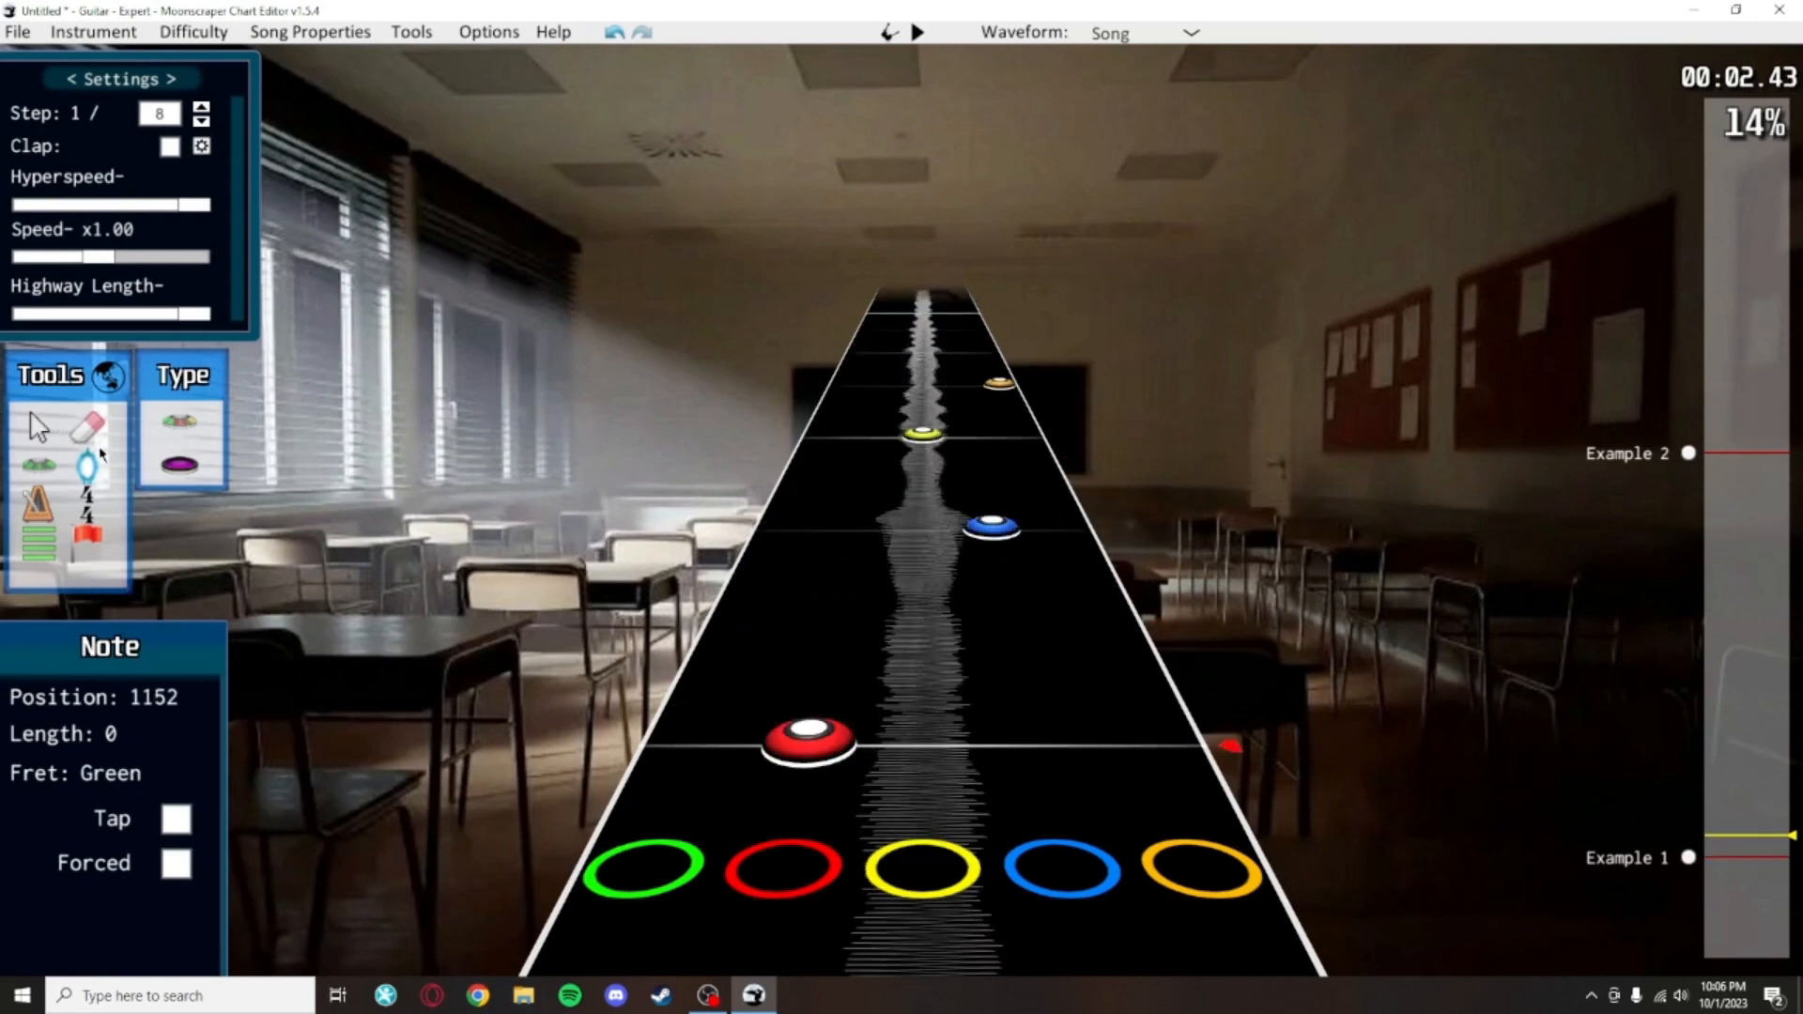
Play the song over the zigzag note pattern in Example 1
key("space")
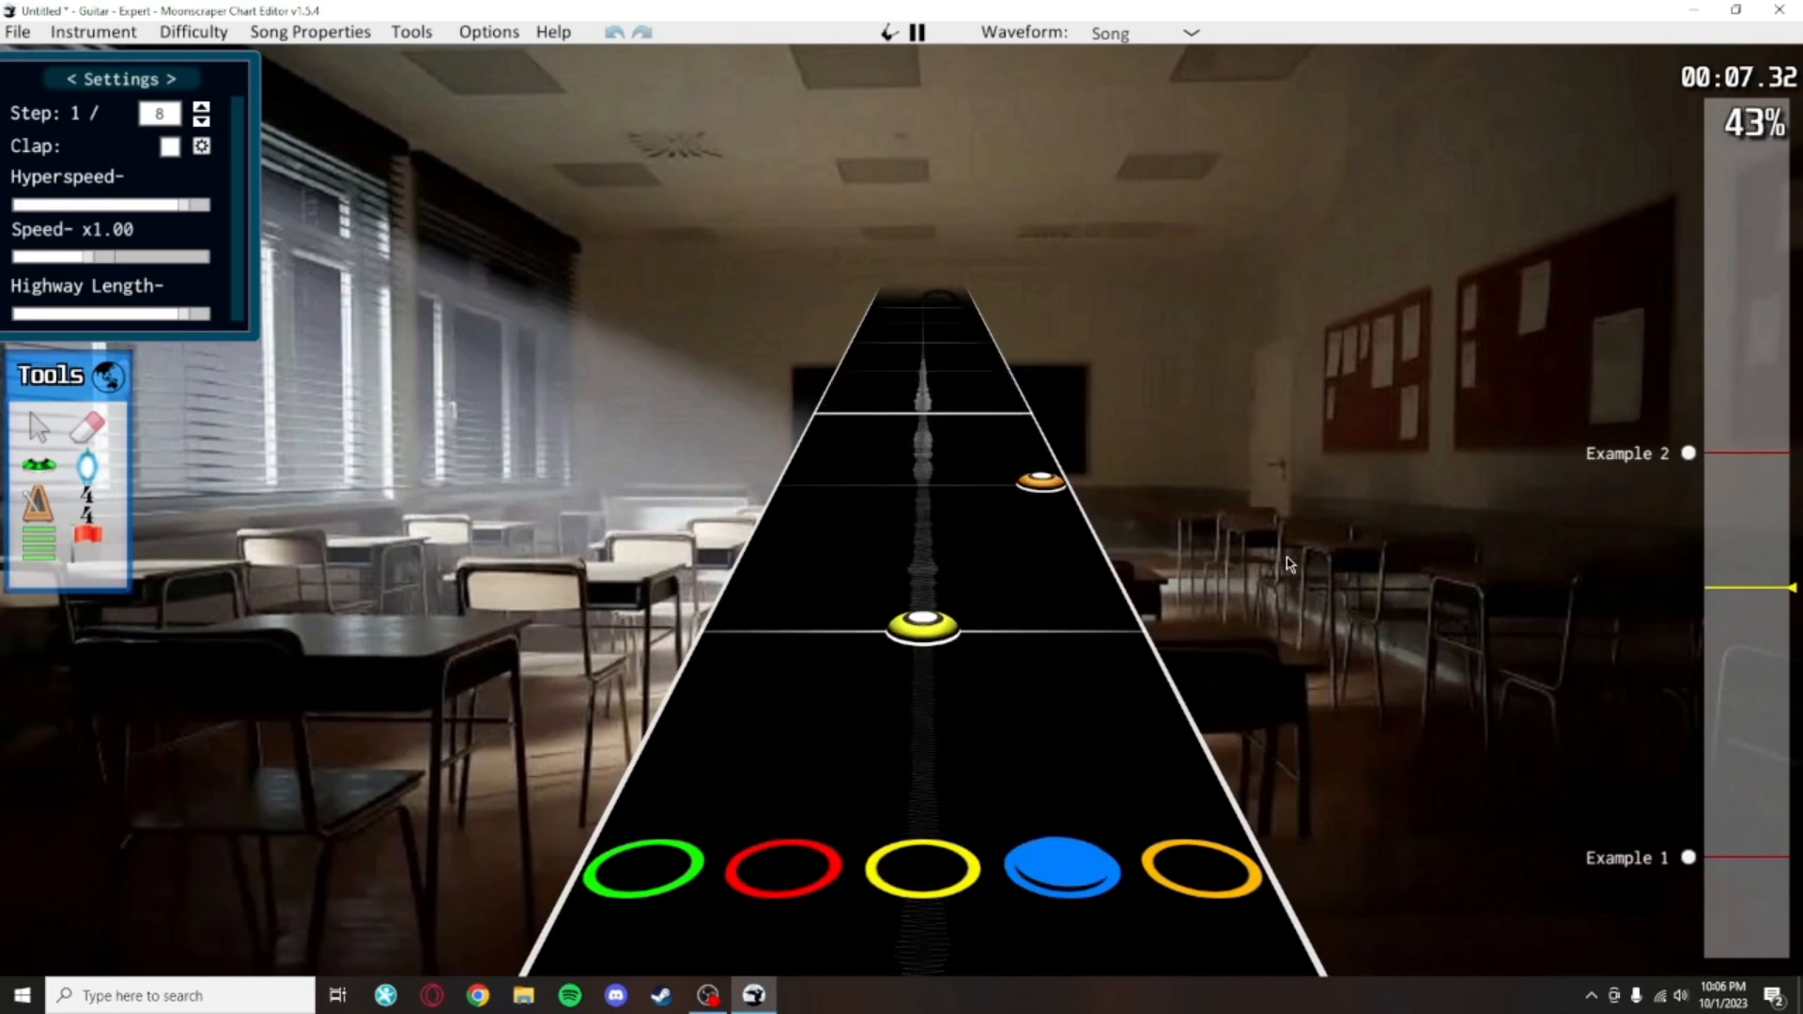
key("space")
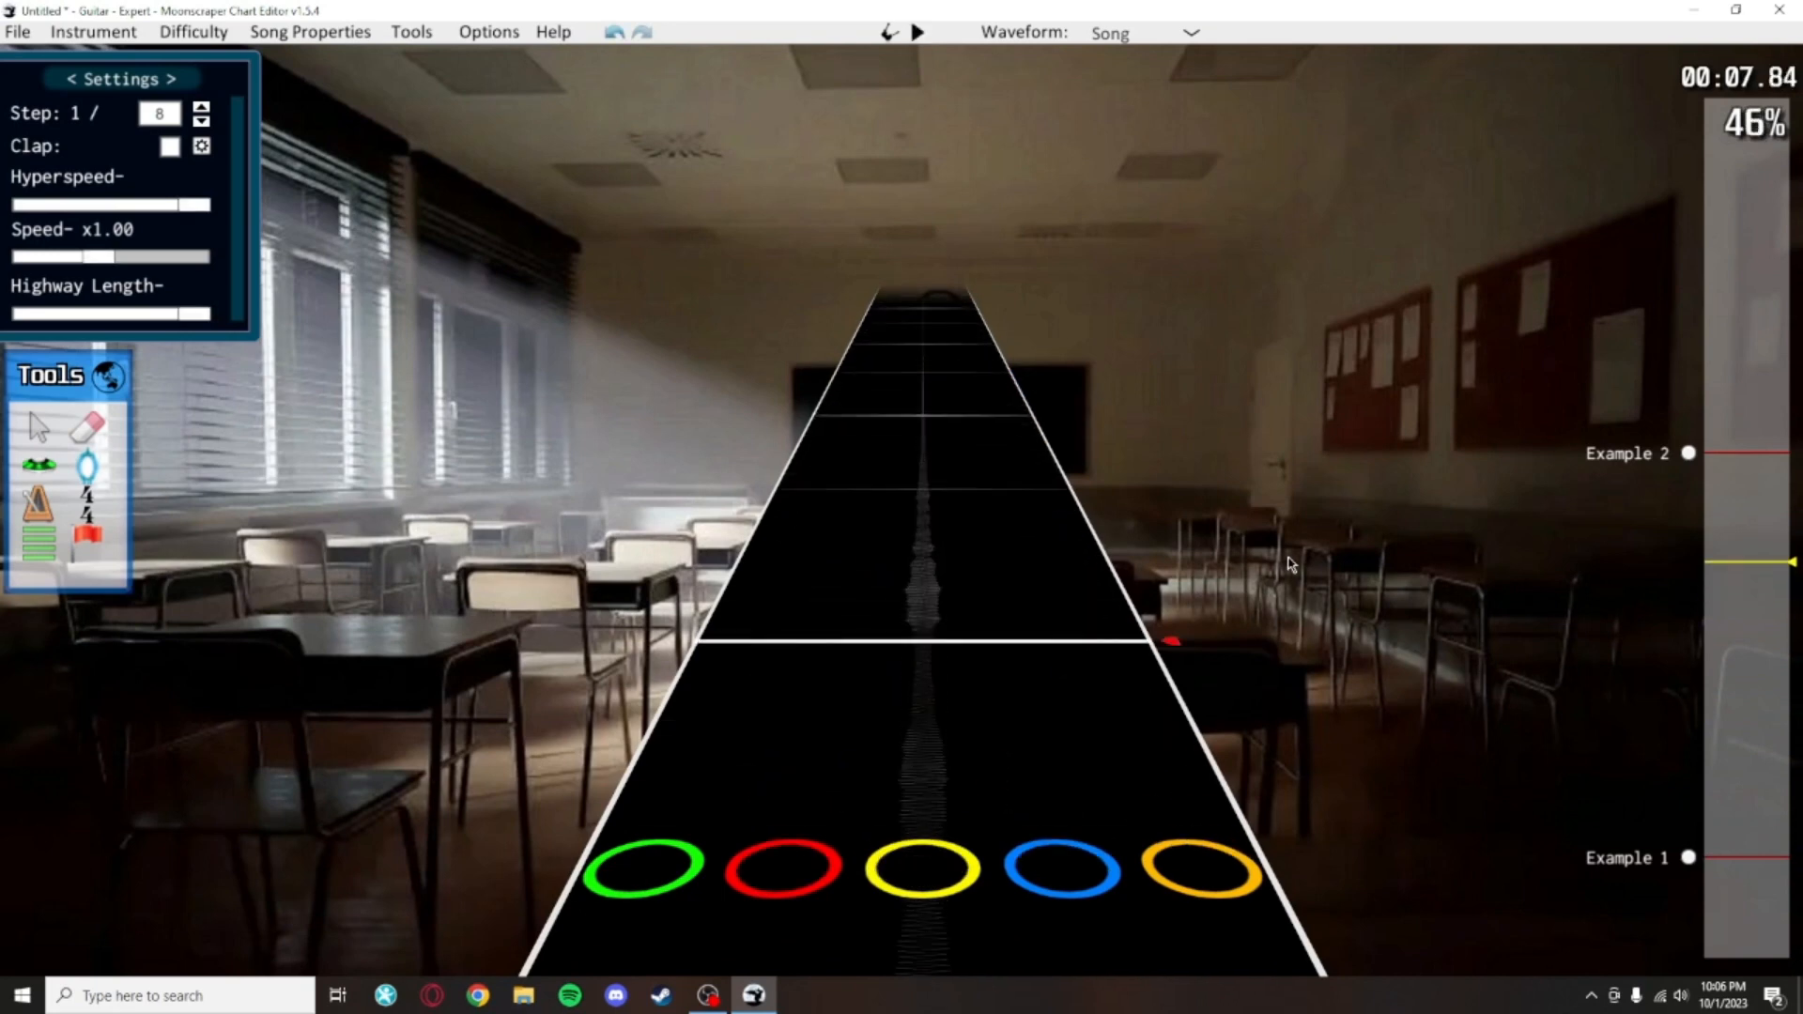
Delete all notes in the chart and return to the Example 1 section
key("ctrl+a")
left_click(1228, 596)
left_click(1688, 858)
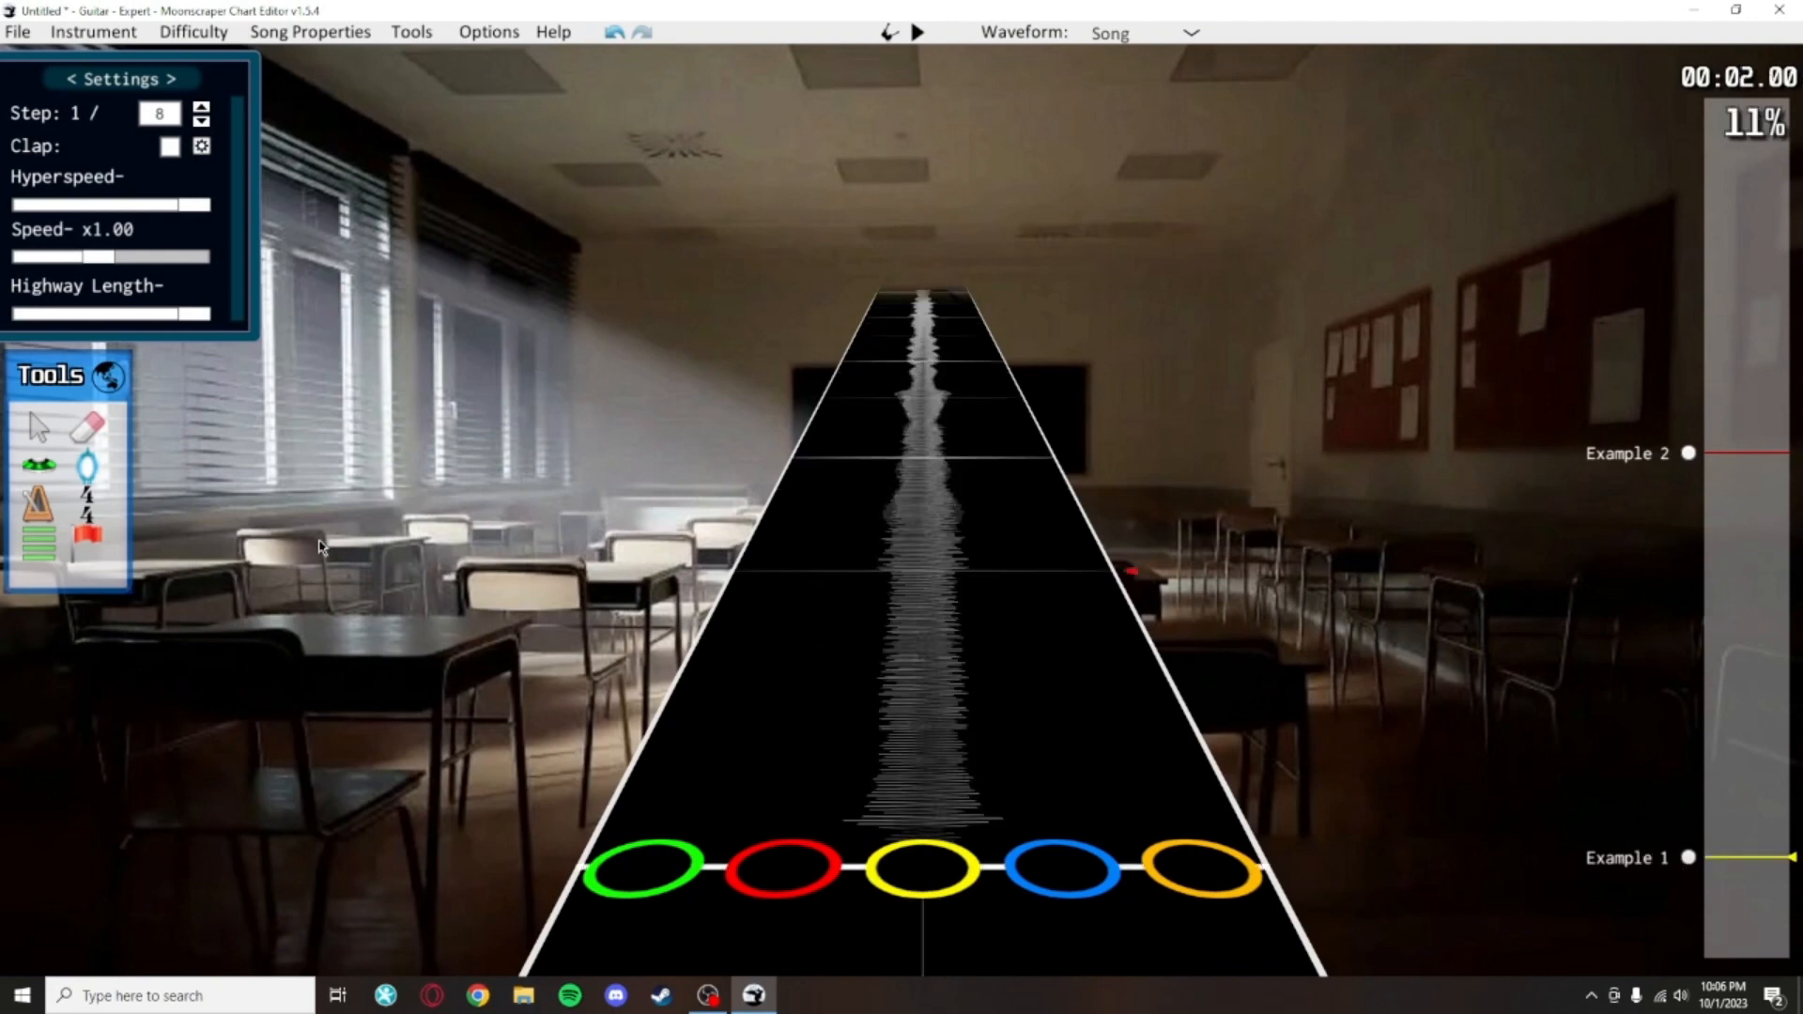
Place ascending green, red, yellow and blue notes one step apart, starting at position 768
left_click(55, 466)
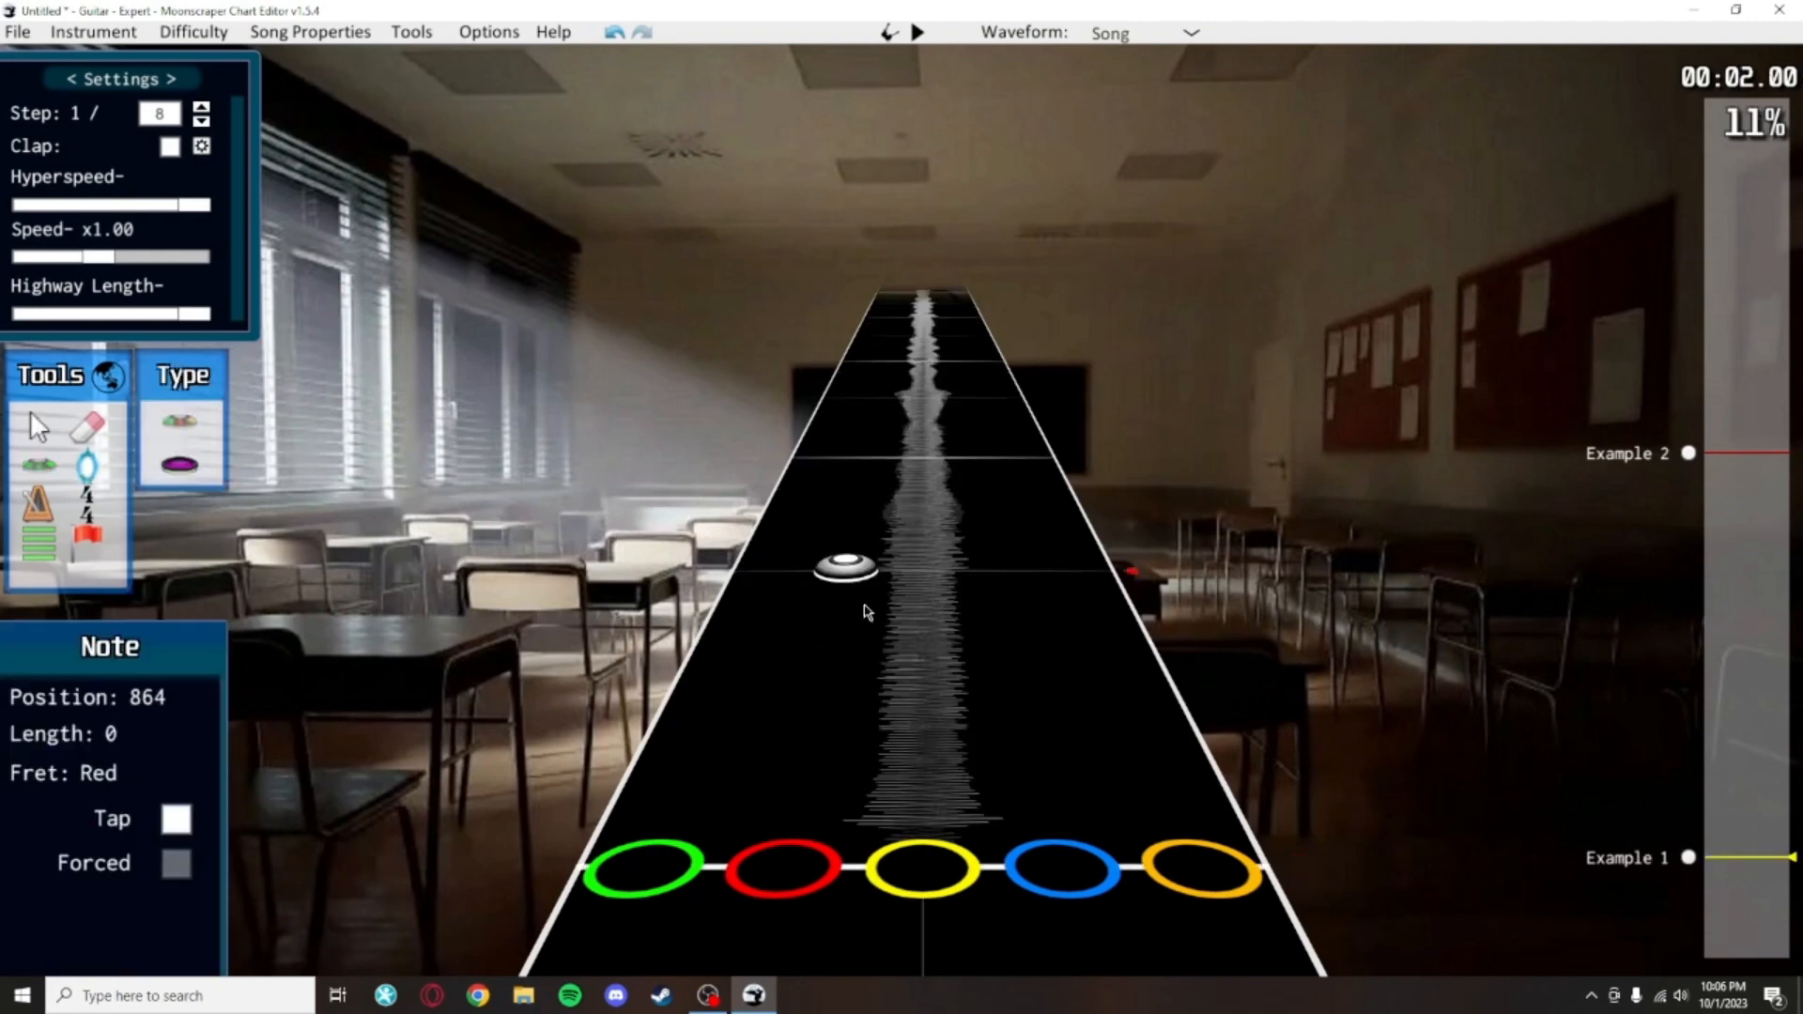
scroll(864, 564, "down", 1)
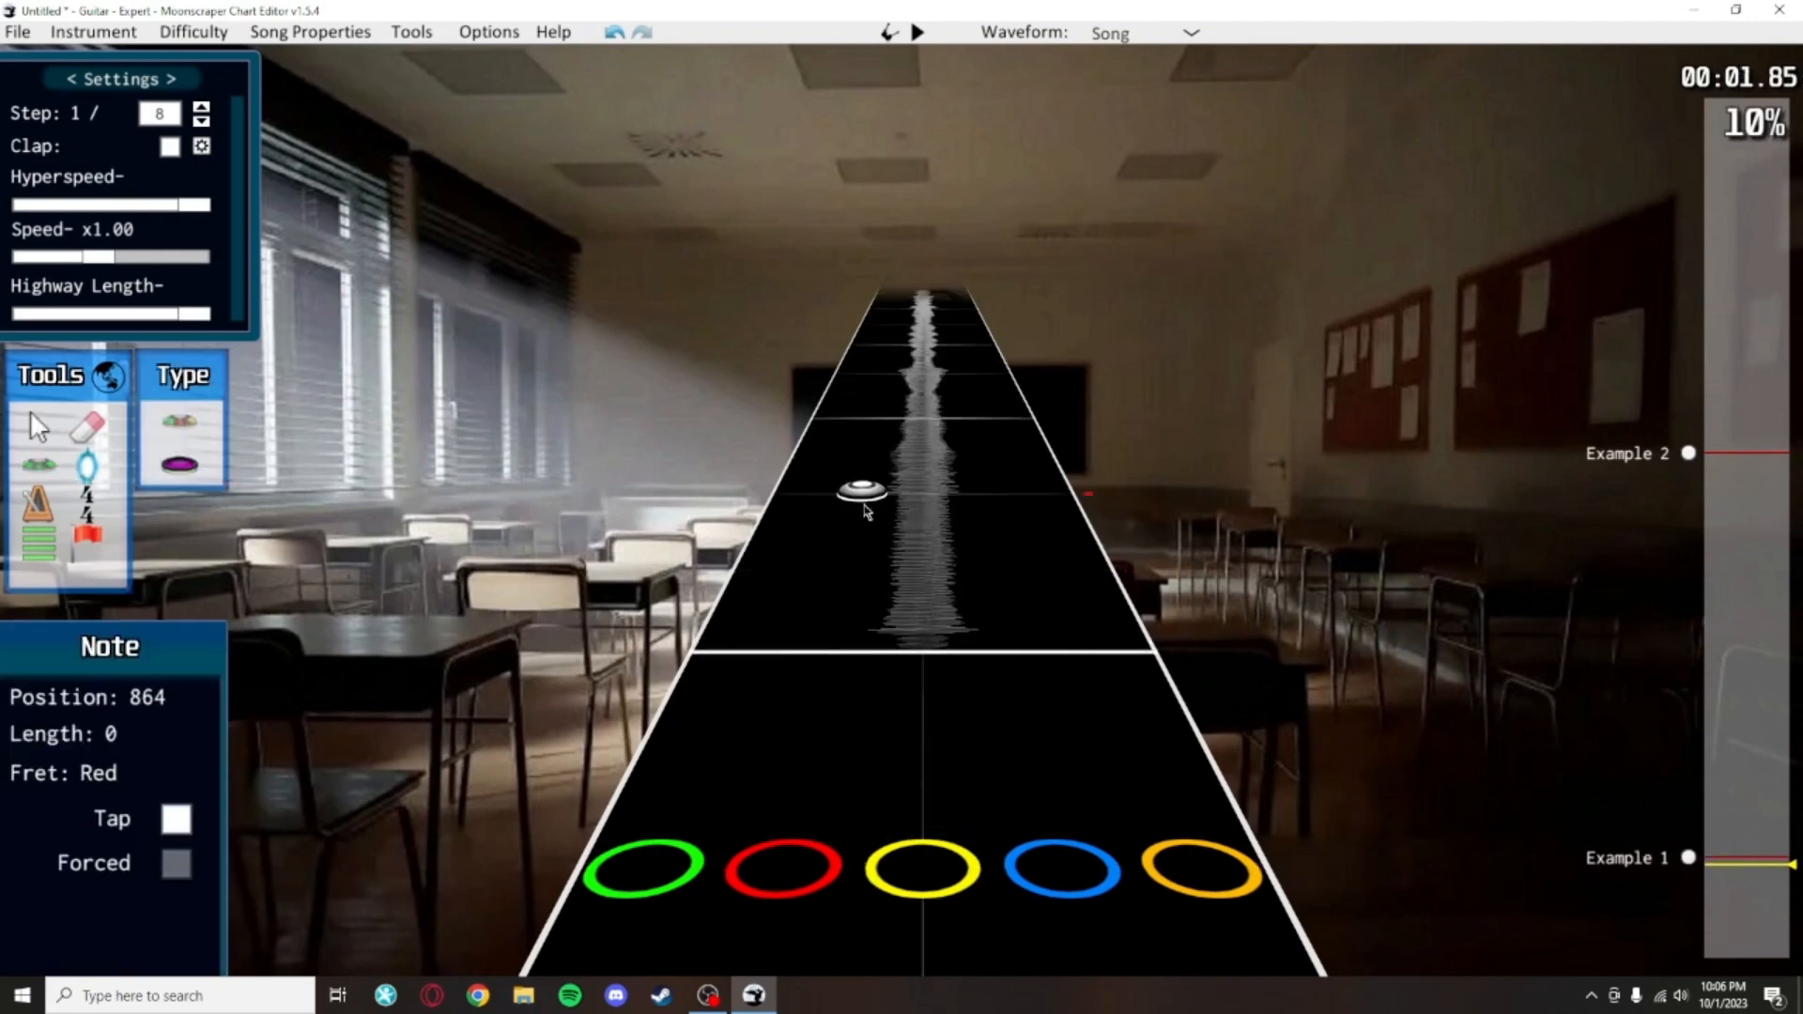
left_click(734, 646)
left_click(861, 490)
left_click(924, 413)
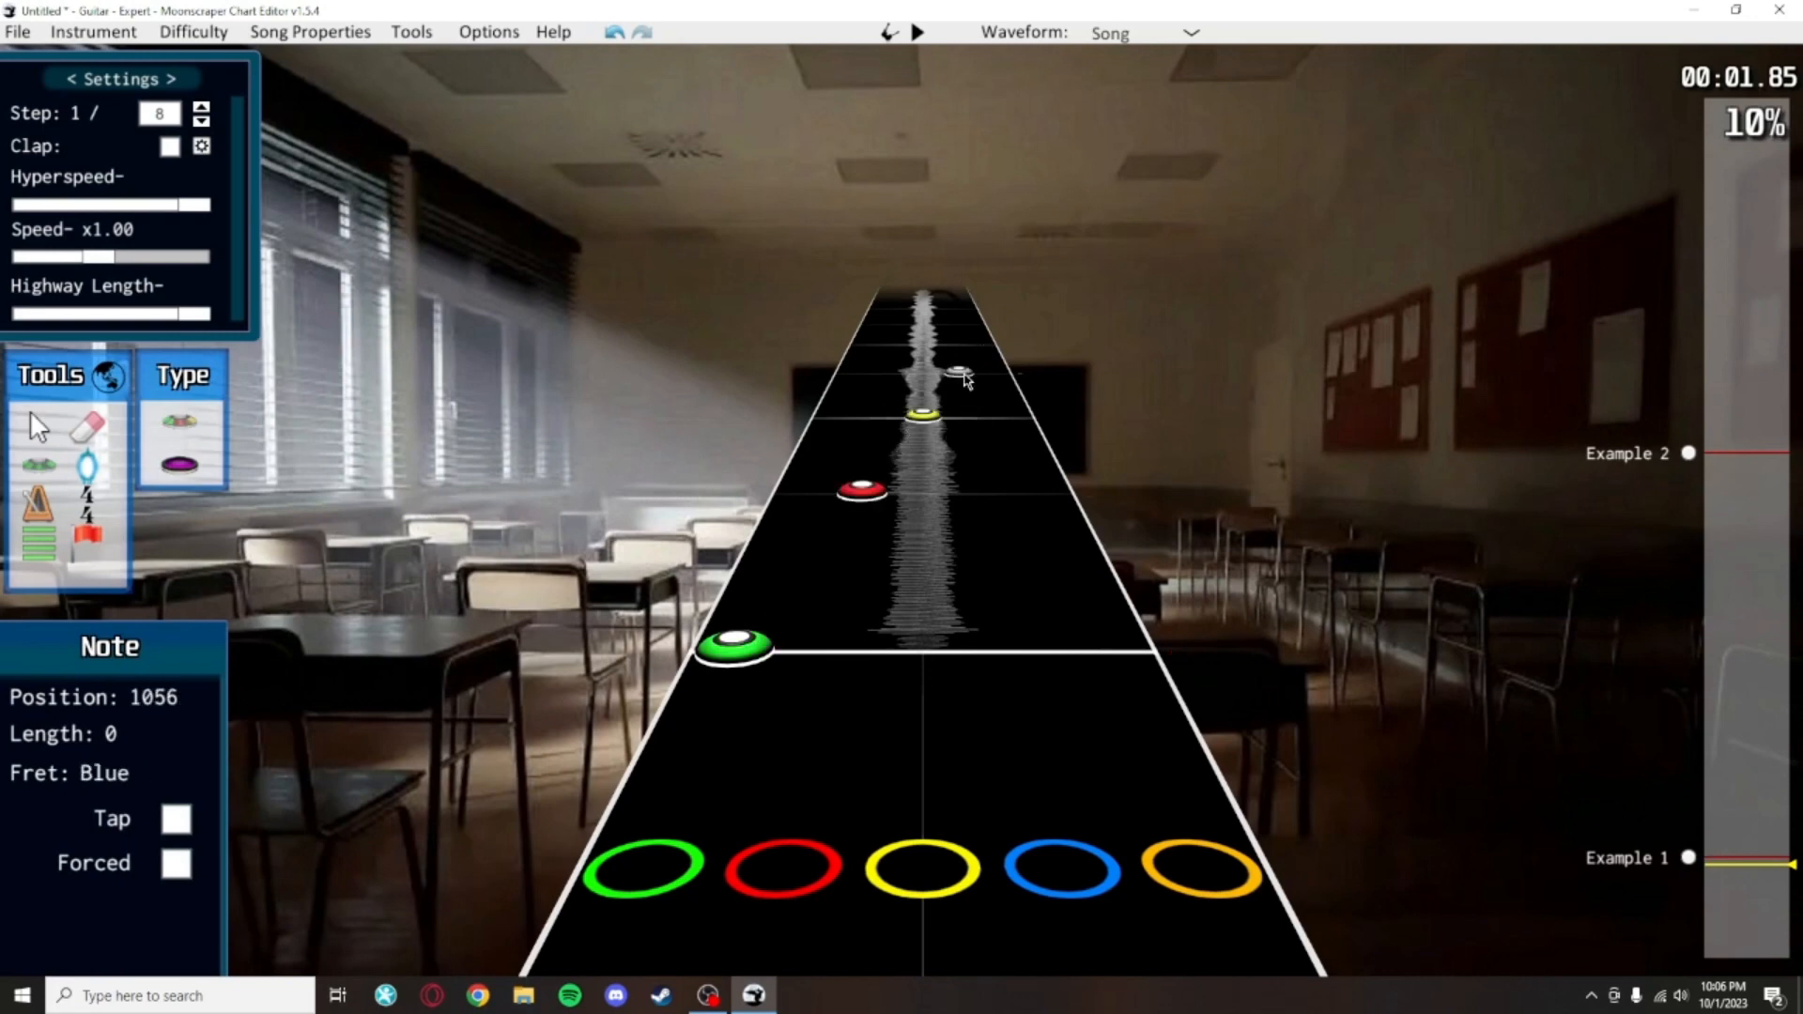
left_click(980, 400)
Place a second group of red, yellow, blue and orange notes one step apart, starting at position 1152
scroll(967, 469, "up", 2)
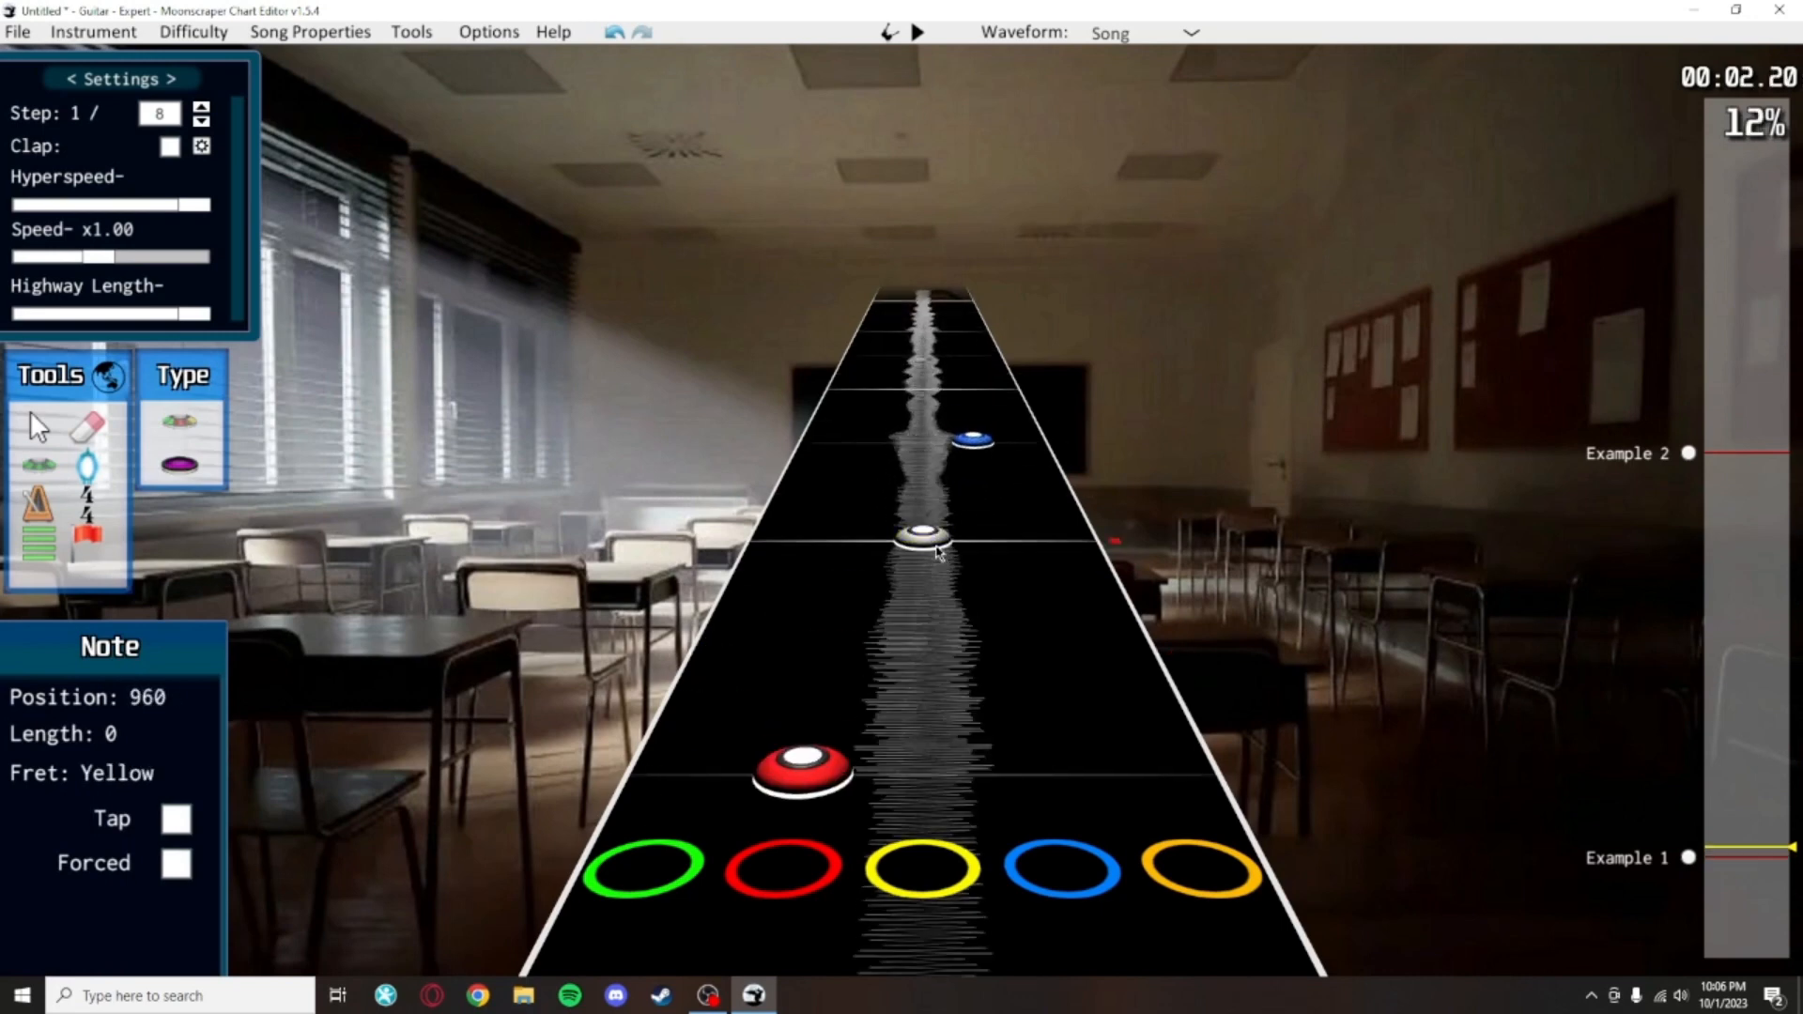
scroll(939, 550, "up", 2)
left_click(859, 516)
left_click(917, 439)
left_click(933, 395)
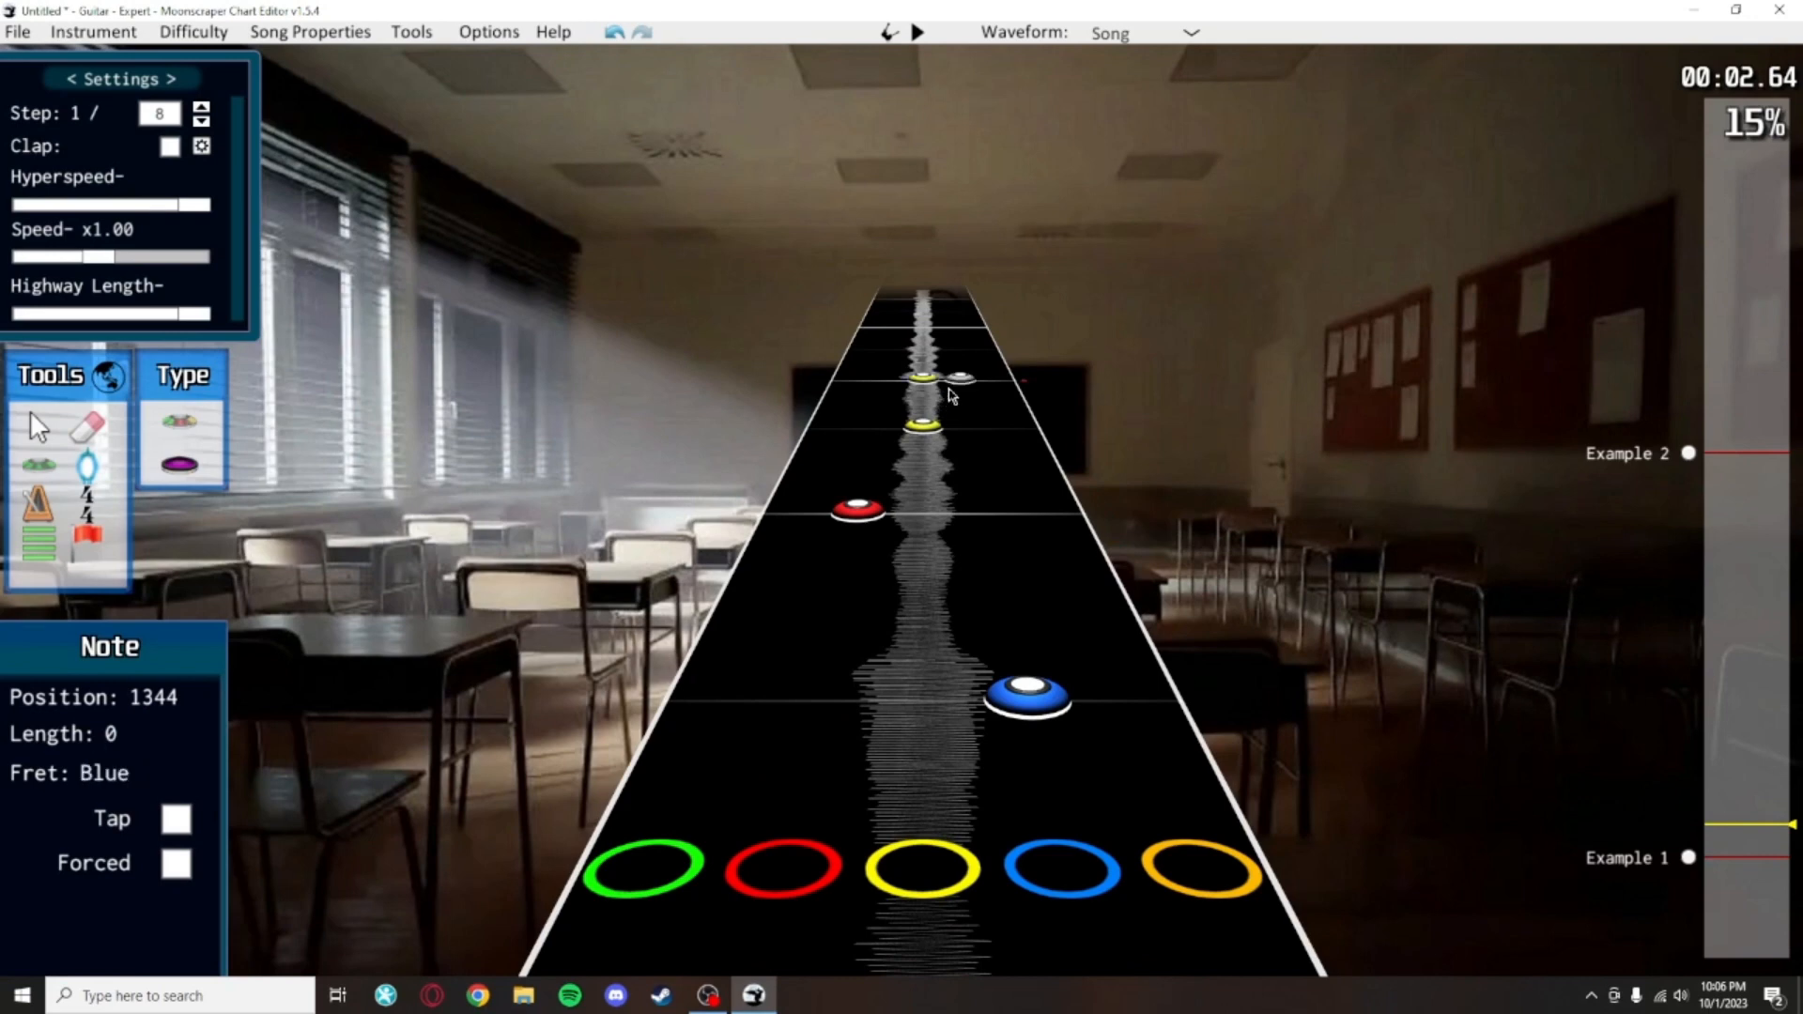
scroll(415, 474, "down", 4)
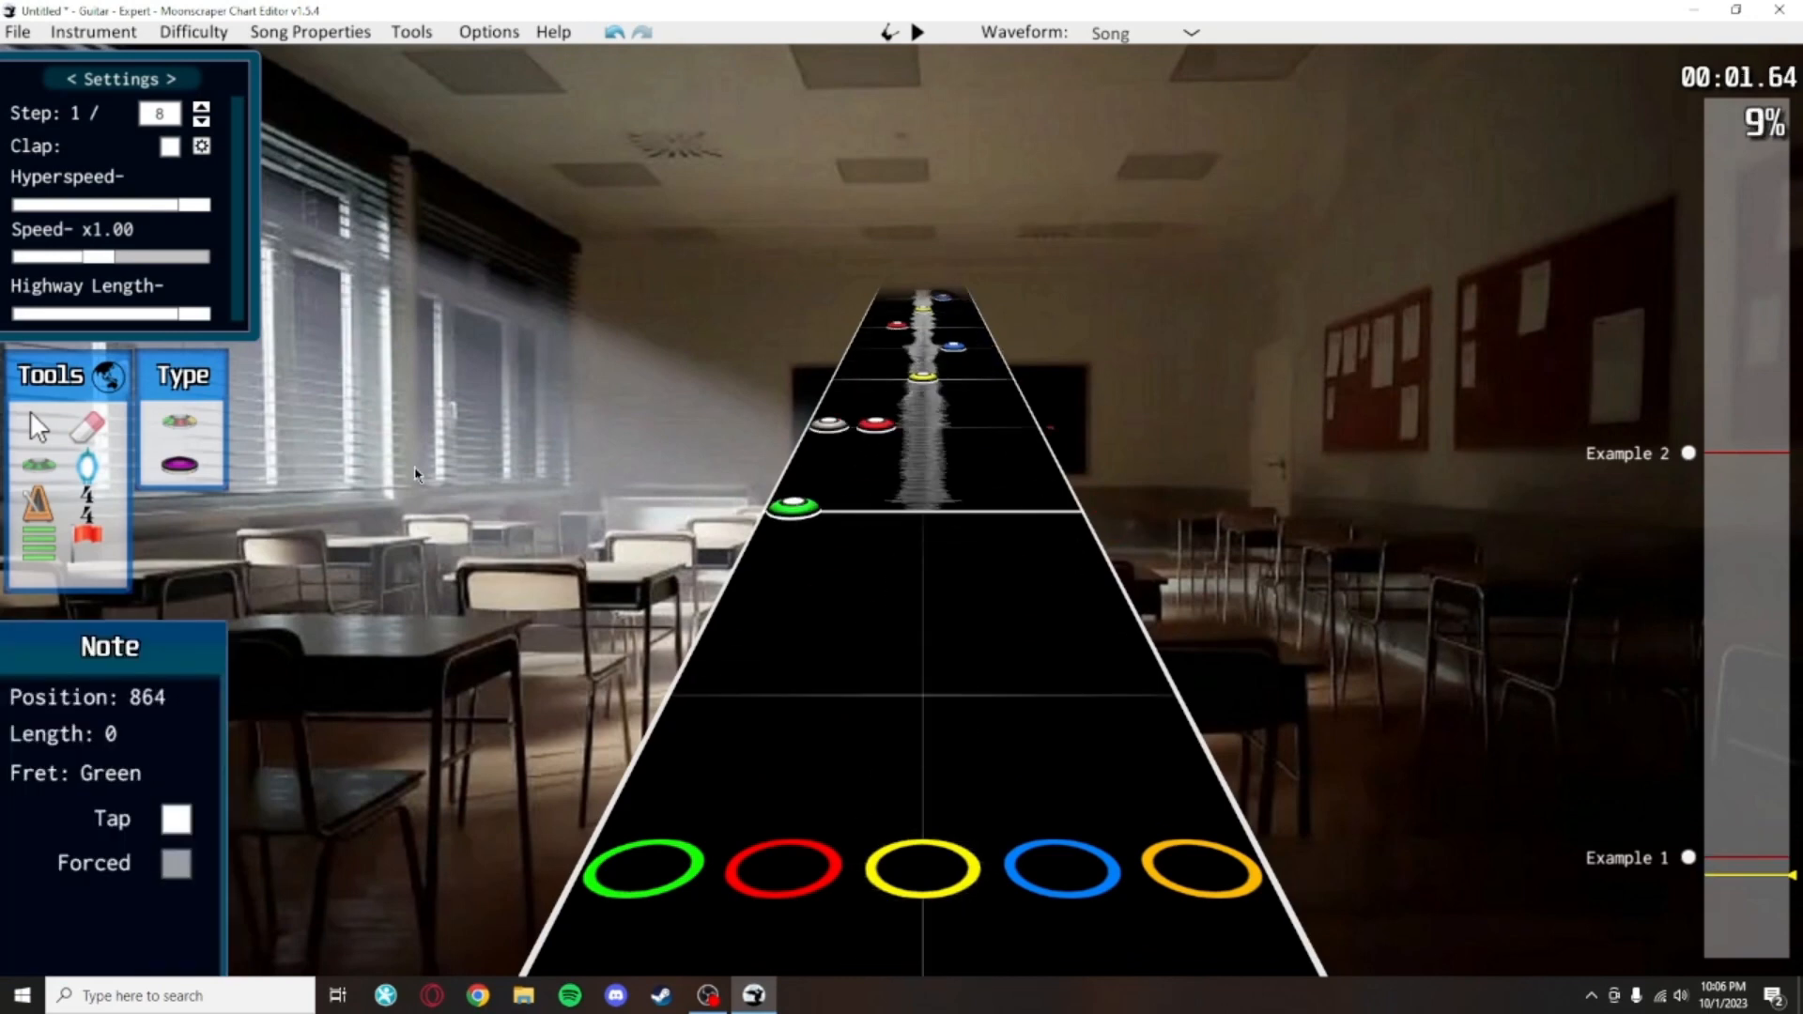
Shift the red, yellow and blue notes of the second group to the green, red and yellow lanes
left_click(41, 430)
scroll(949, 568, "up", 4)
left_click_drag(866, 457, 815, 458)
left_click(1001, 491)
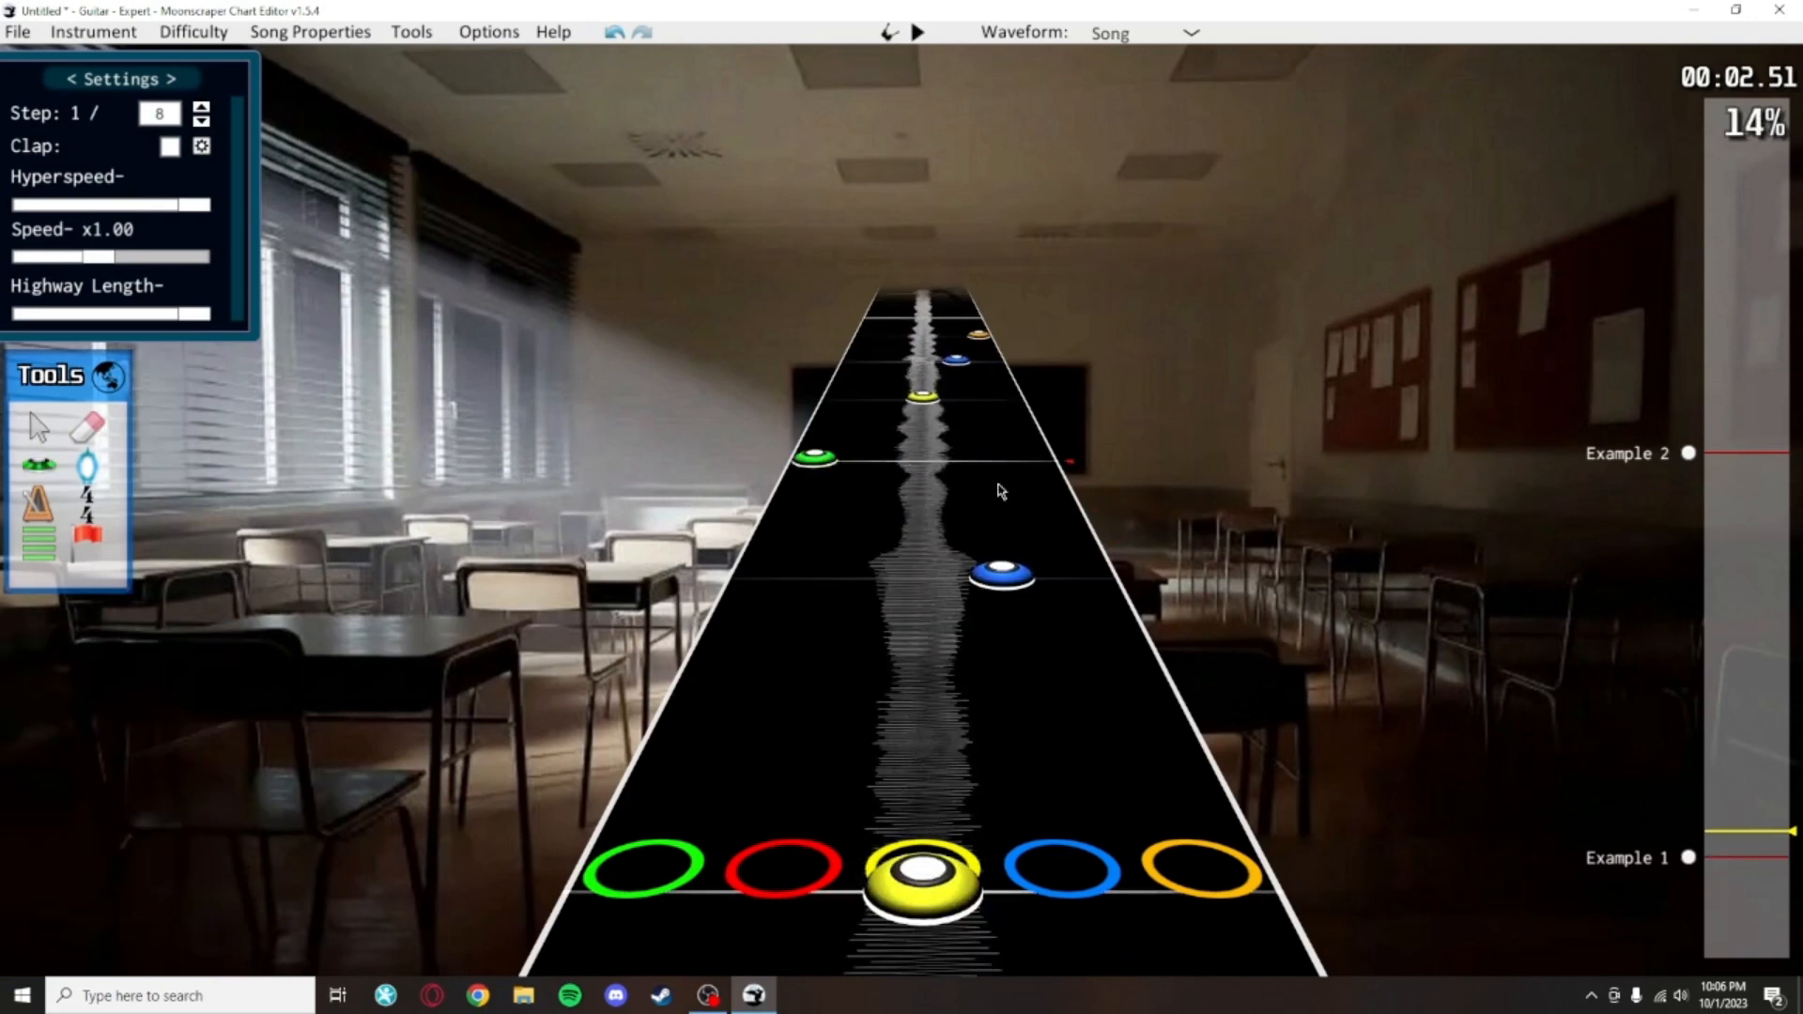
scroll(1021, 416, "up", 1)
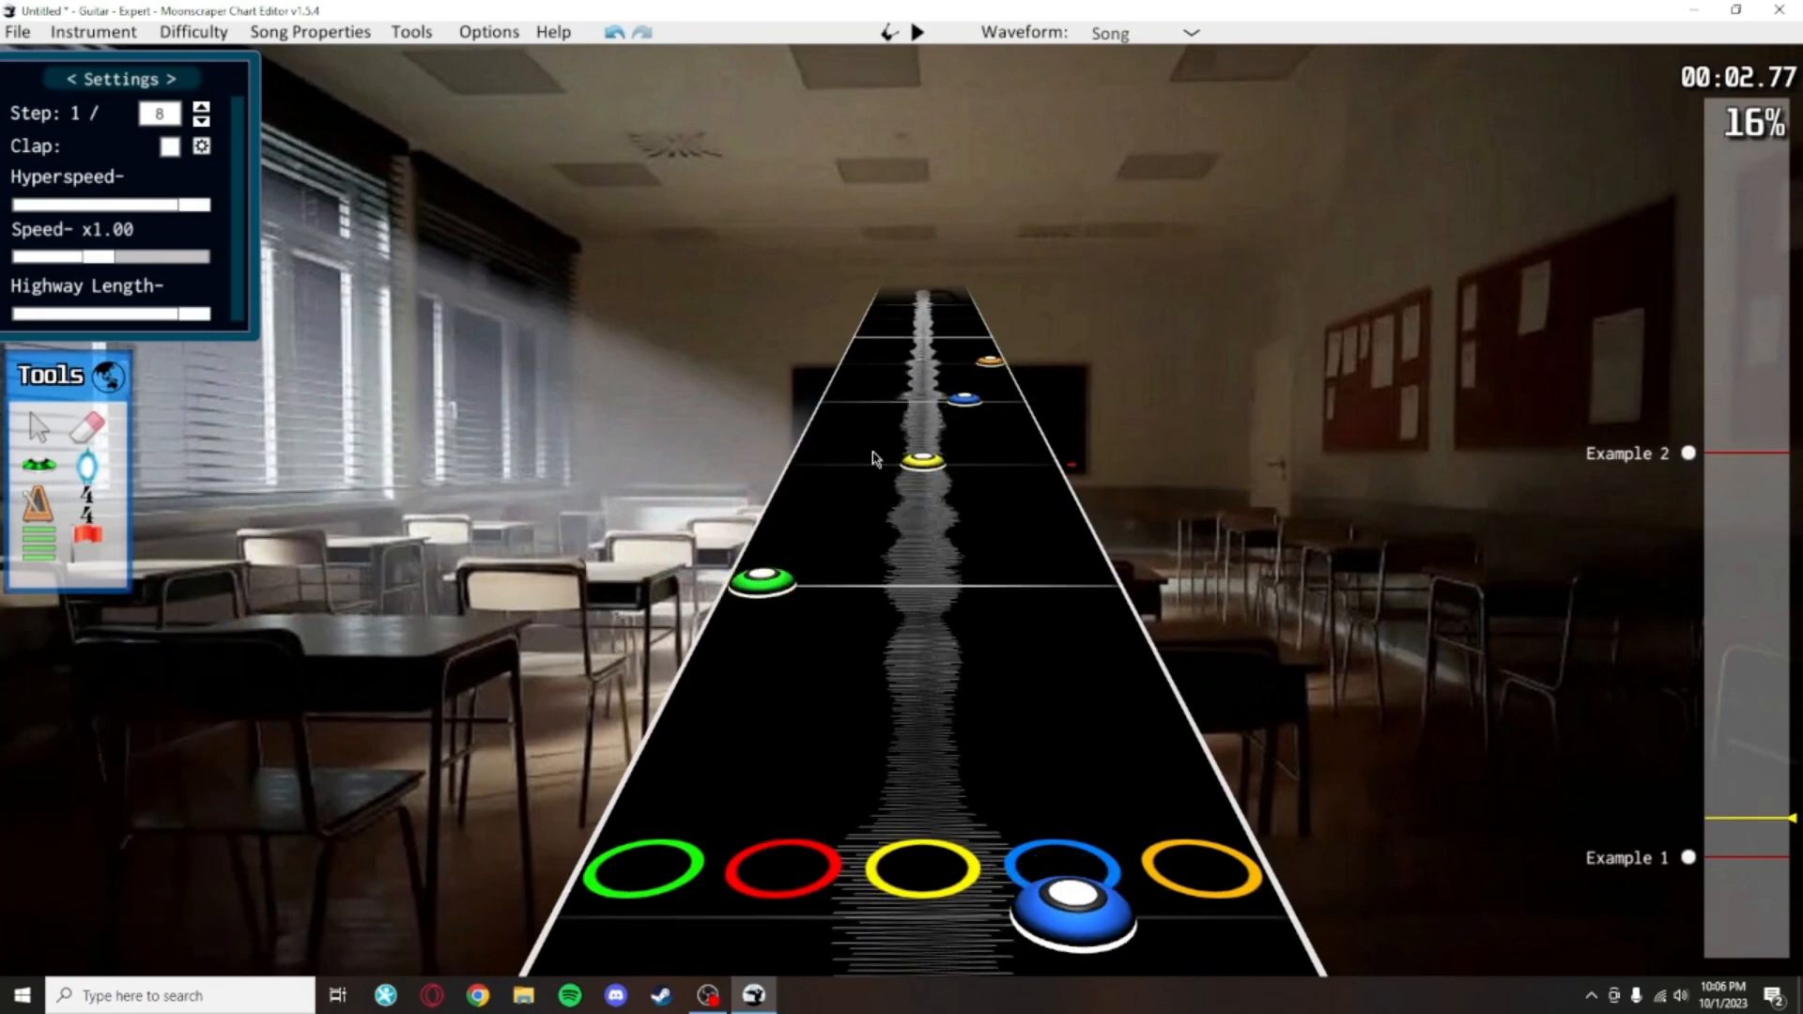
left_click_drag(922, 458, 868, 460)
left_click_drag(966, 399, 924, 399)
Delete the four notes of the second group, keeping the green-to-blue group from position 768
left_click_drag(825, 660, 1099, 378)
key("Delete")
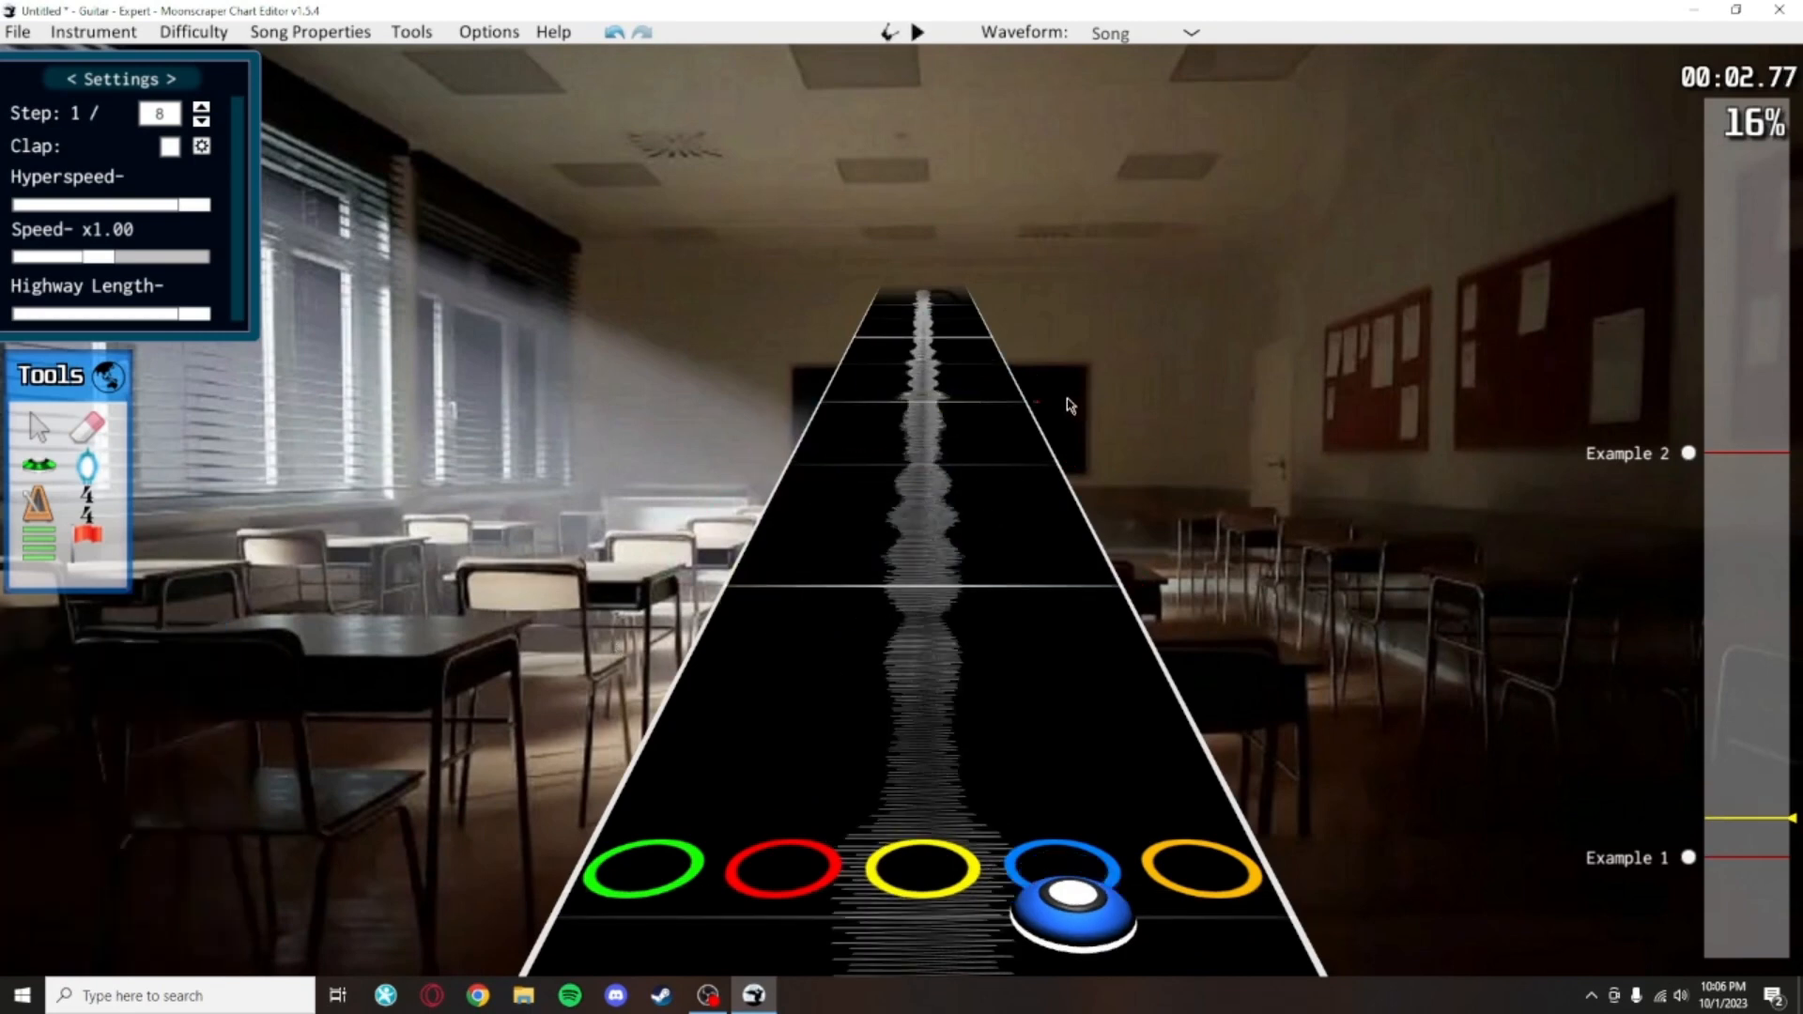
scroll(1042, 461, "down", 4)
Reactivate the Note tool and examine the green, red, yellow and blue group and the empty space after it
left_click(38, 464)
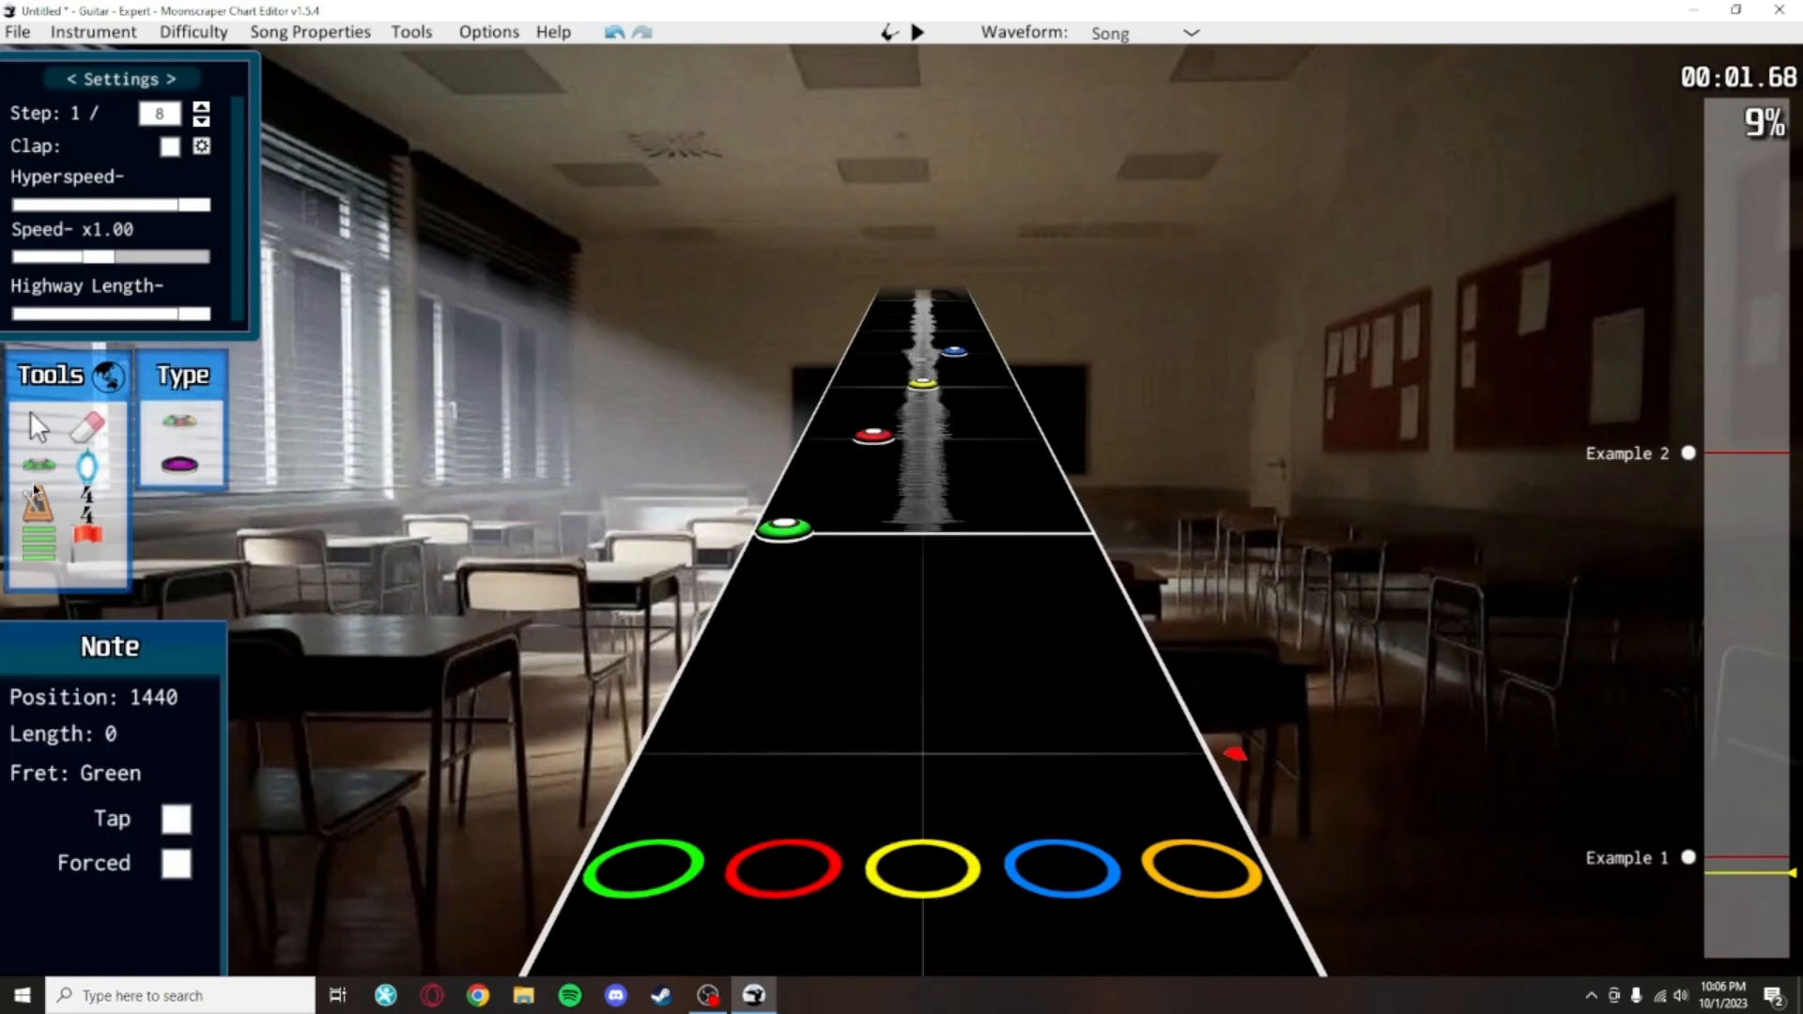
scroll(1111, 375, "up", 1)
scroll(1111, 376, "up", 1)
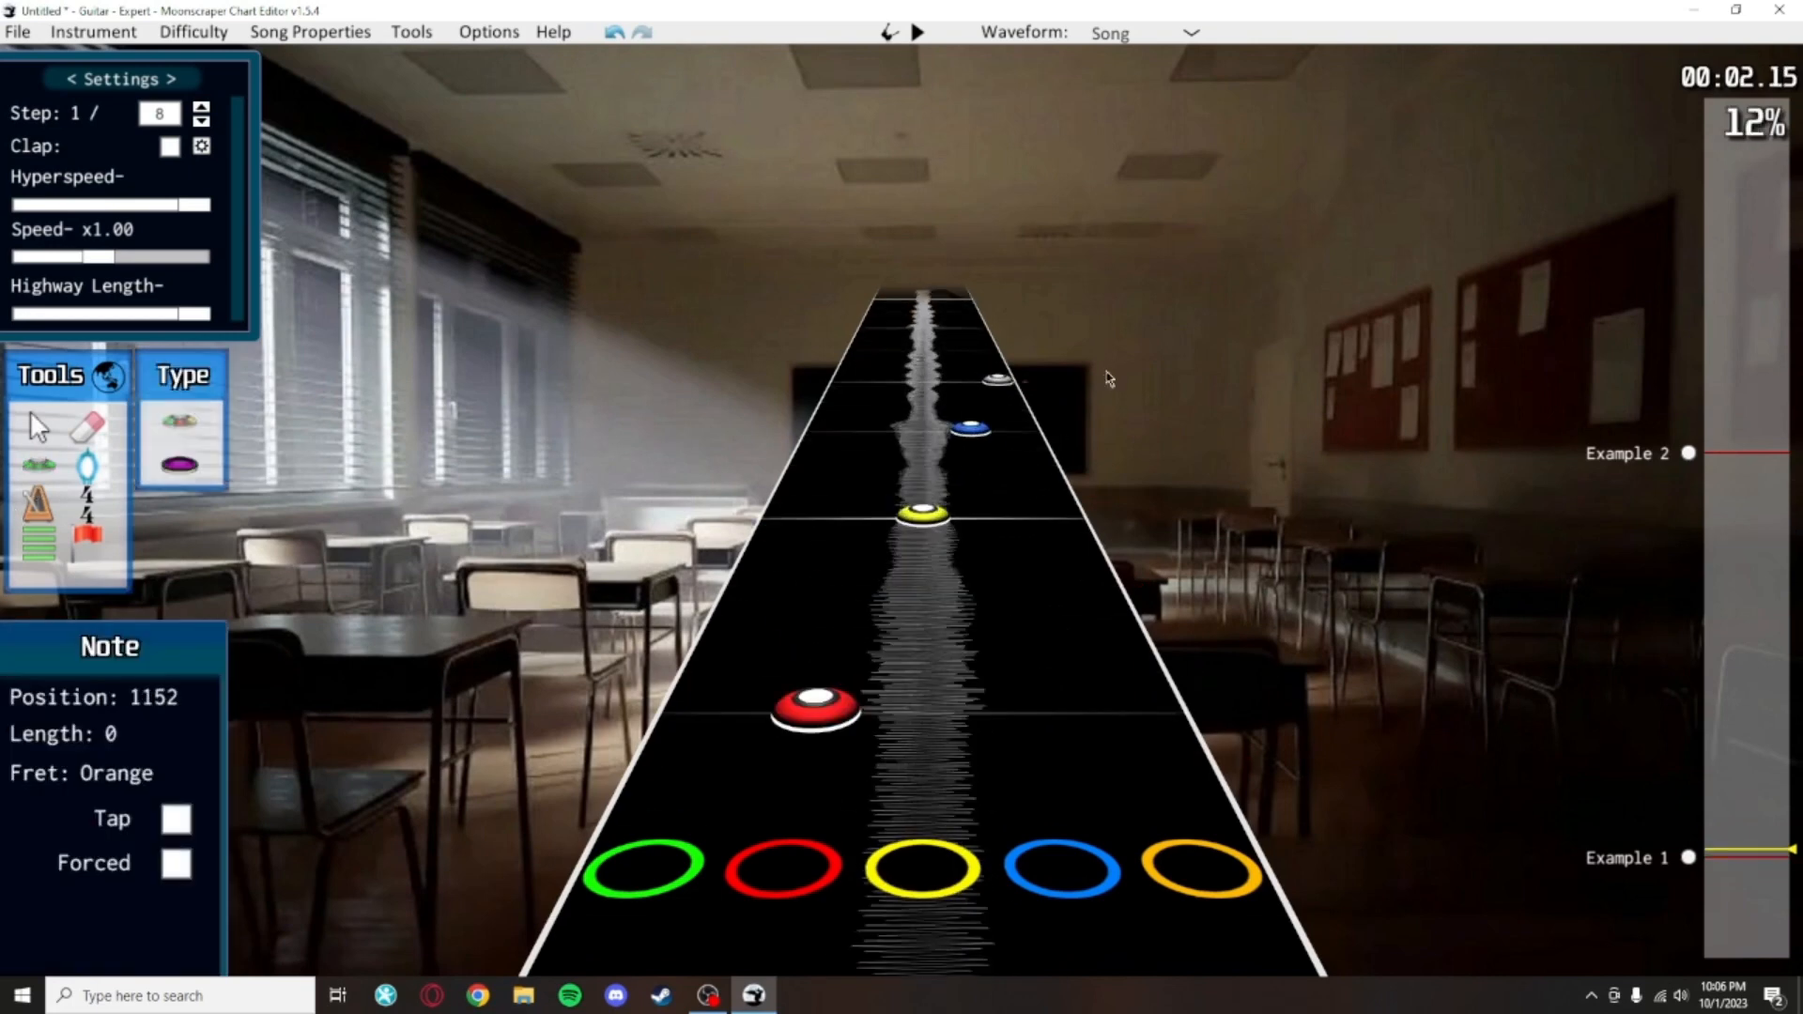
scroll(1089, 409, "up", 2)
scroll(1097, 493, "down", 1)
scroll(1098, 493, "down", 1)
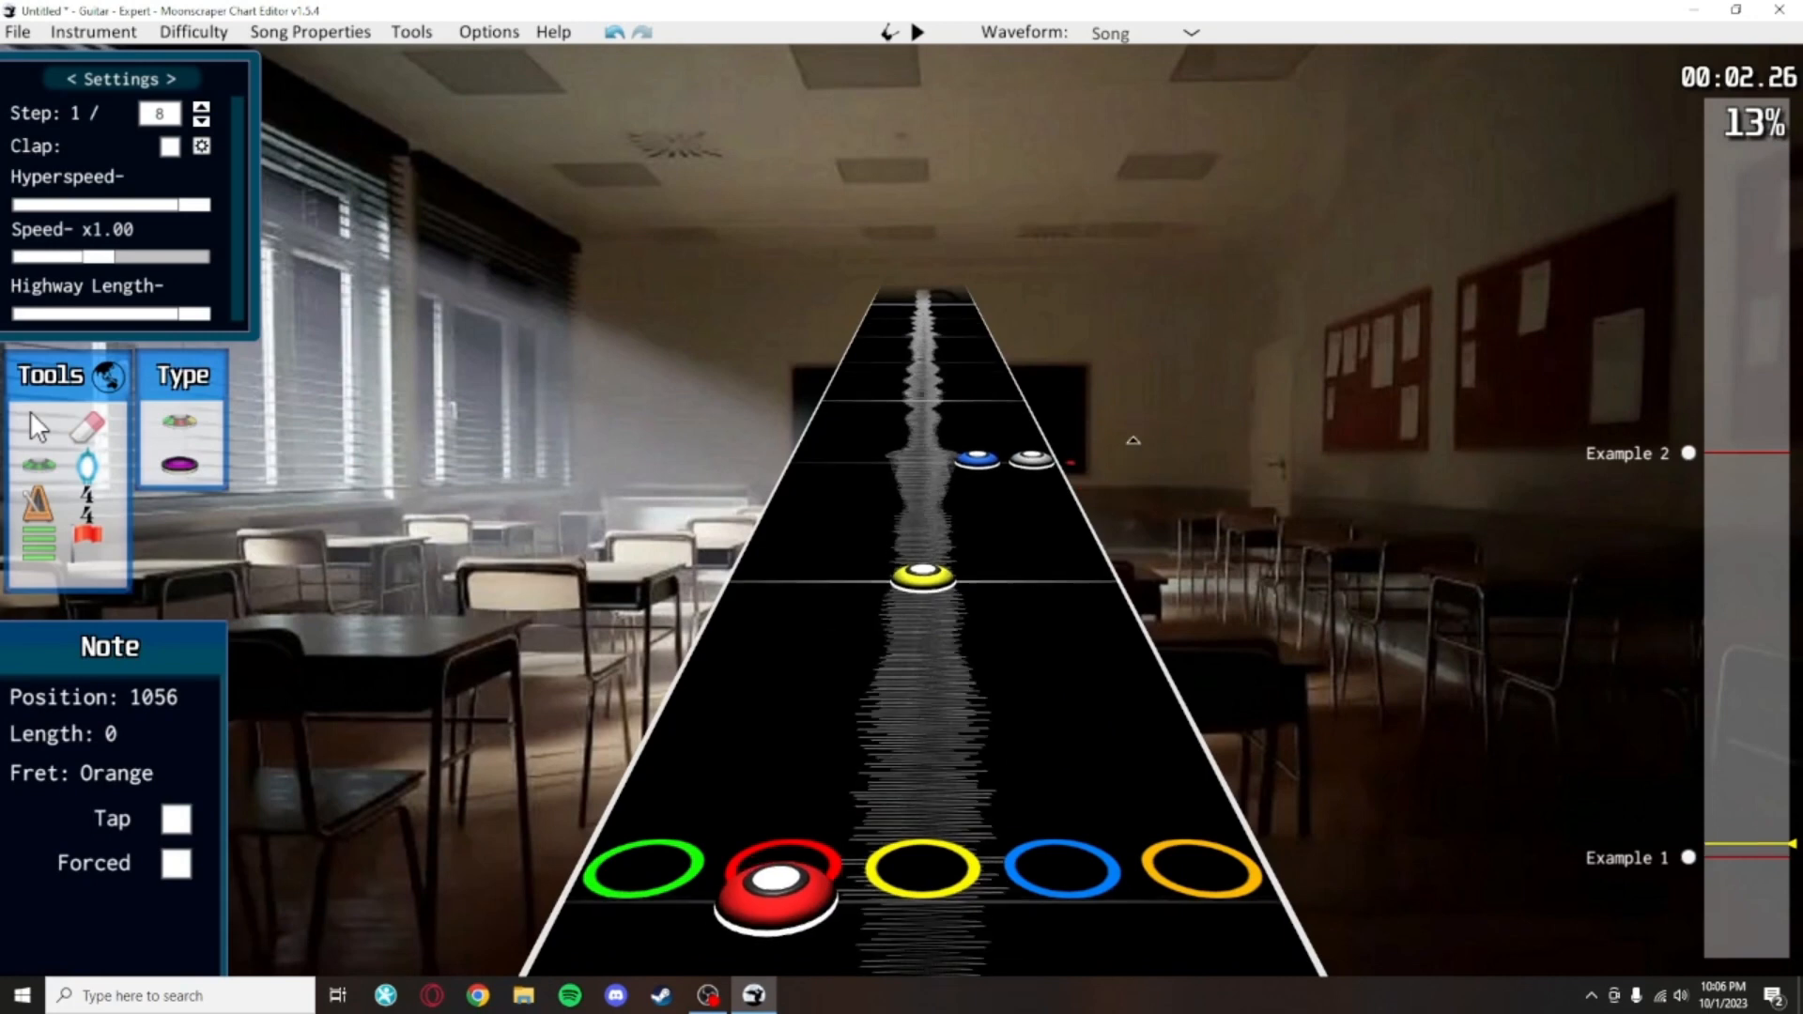
scroll(1135, 379, "up", 1)
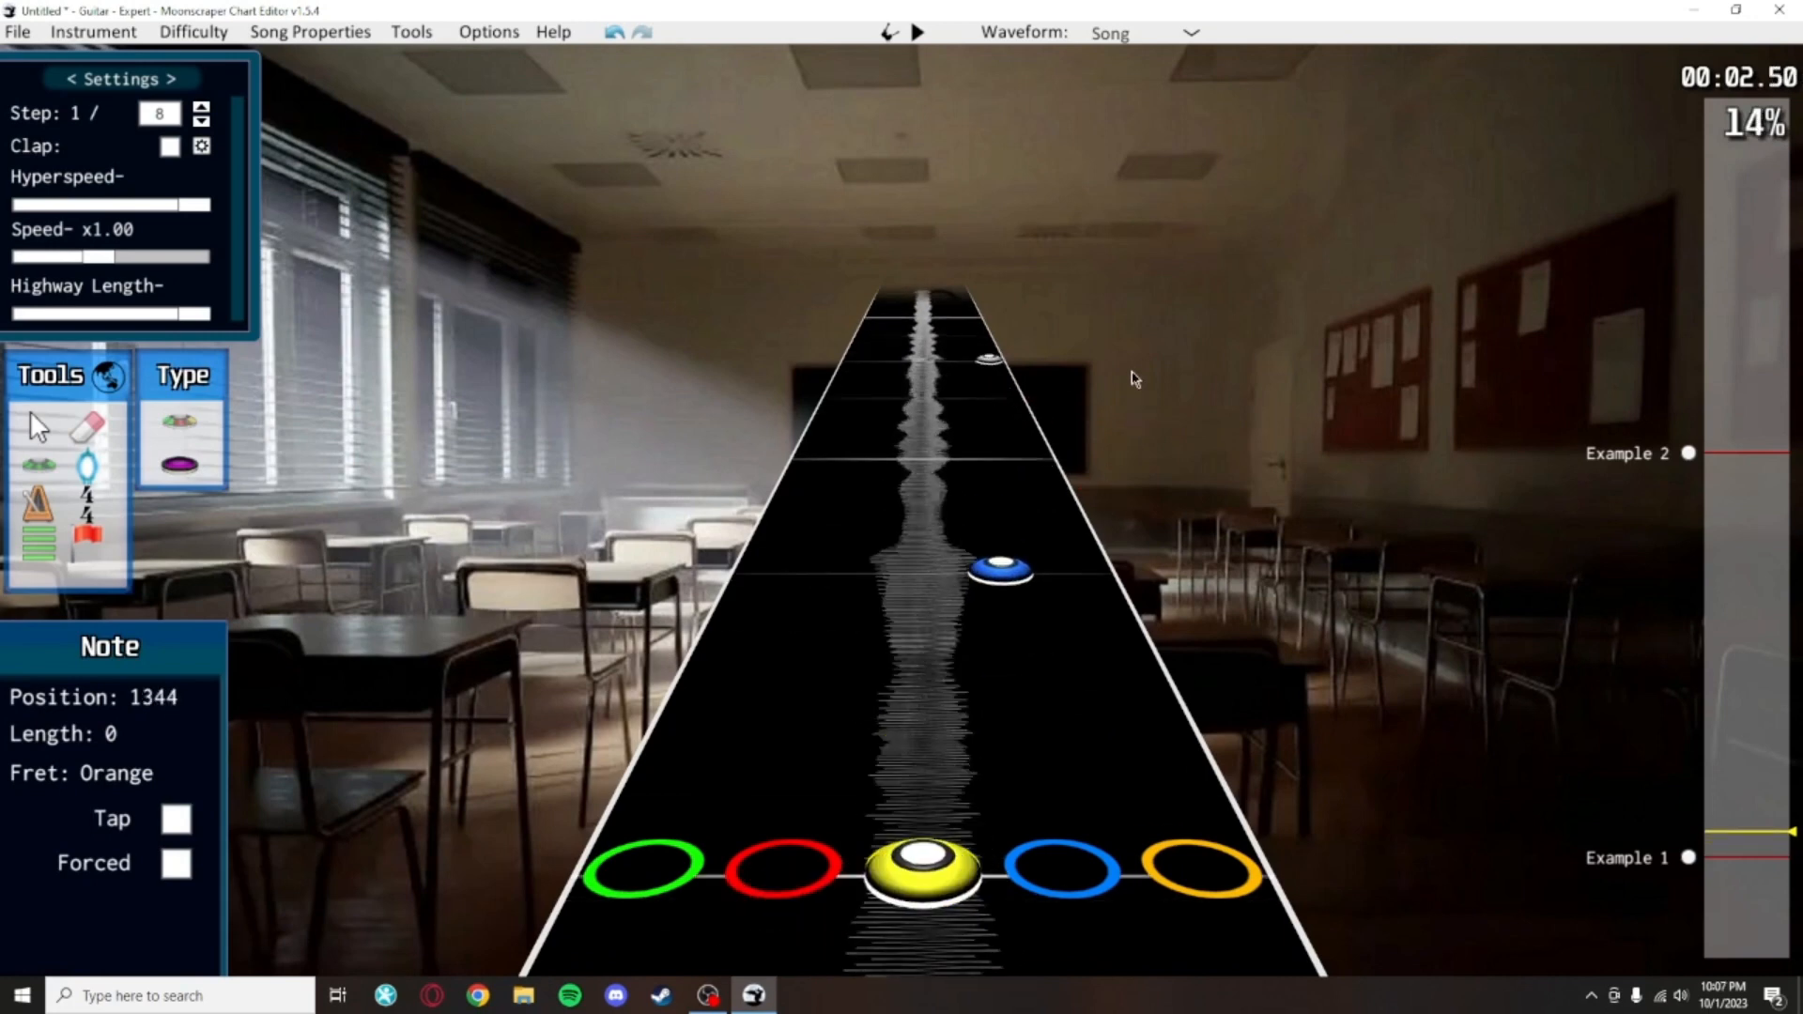
scroll(1136, 380, "down", 4)
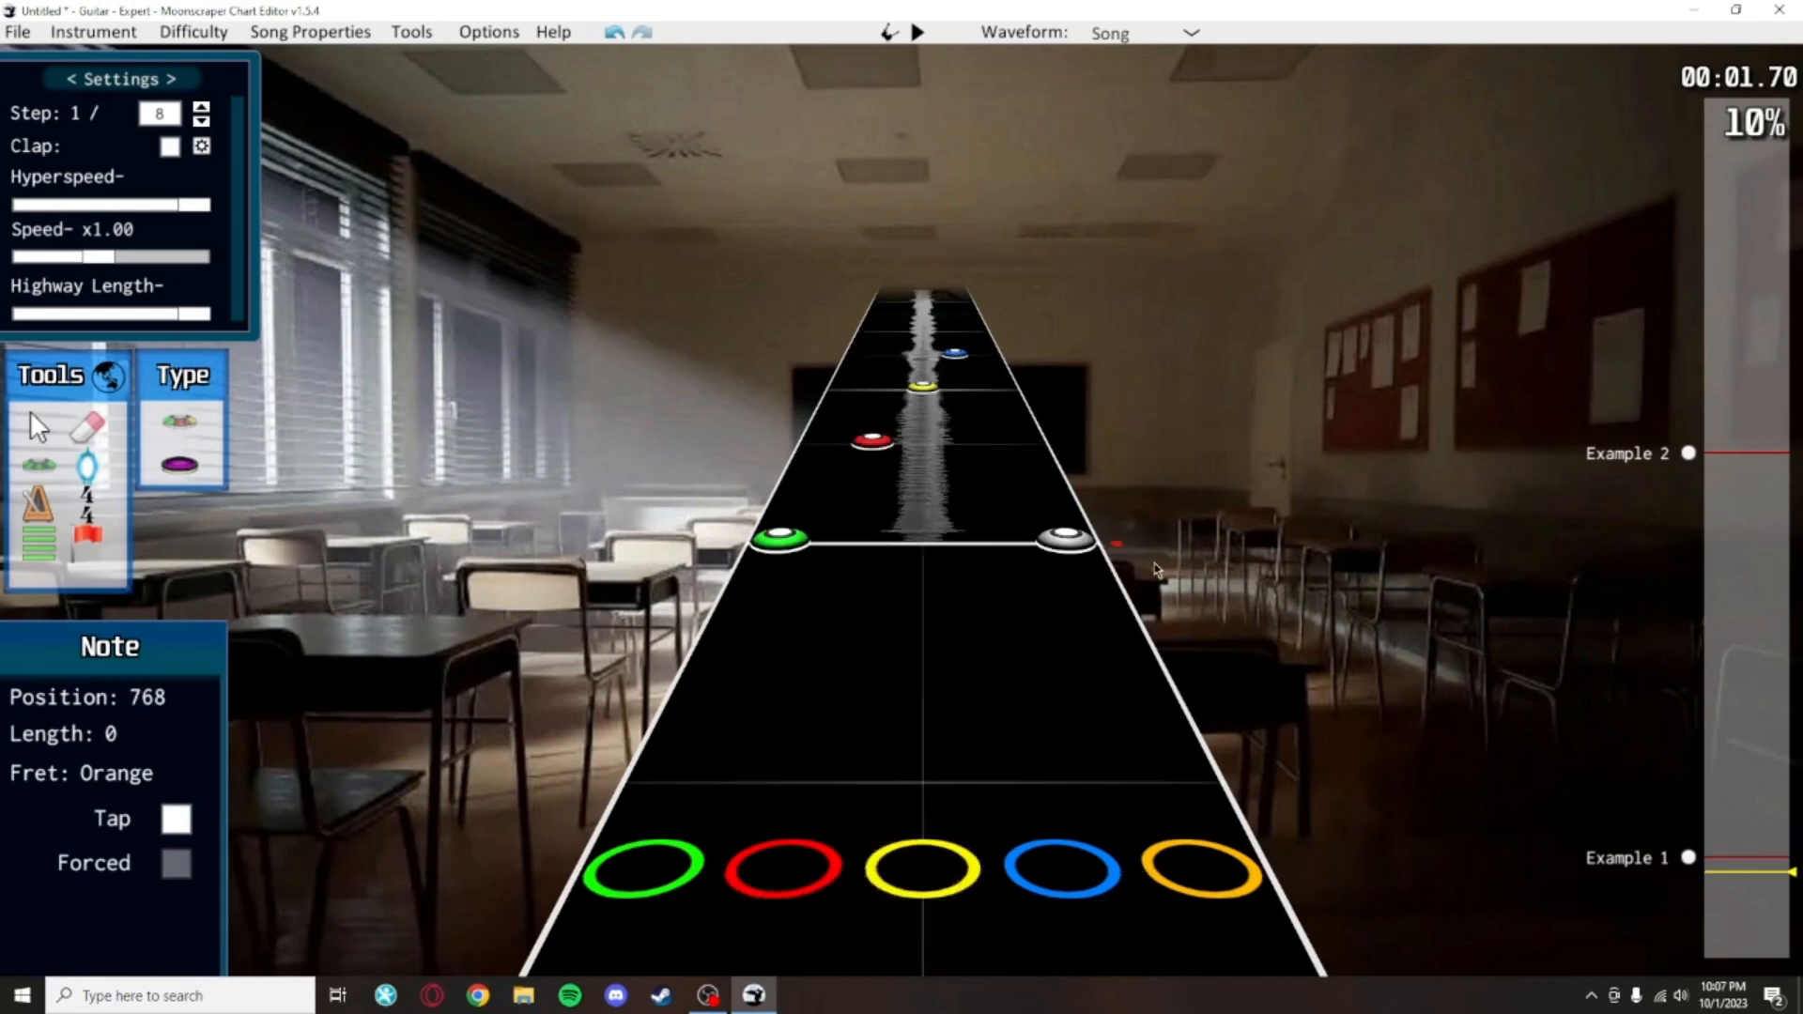
scroll(888, 431, "up", 2)
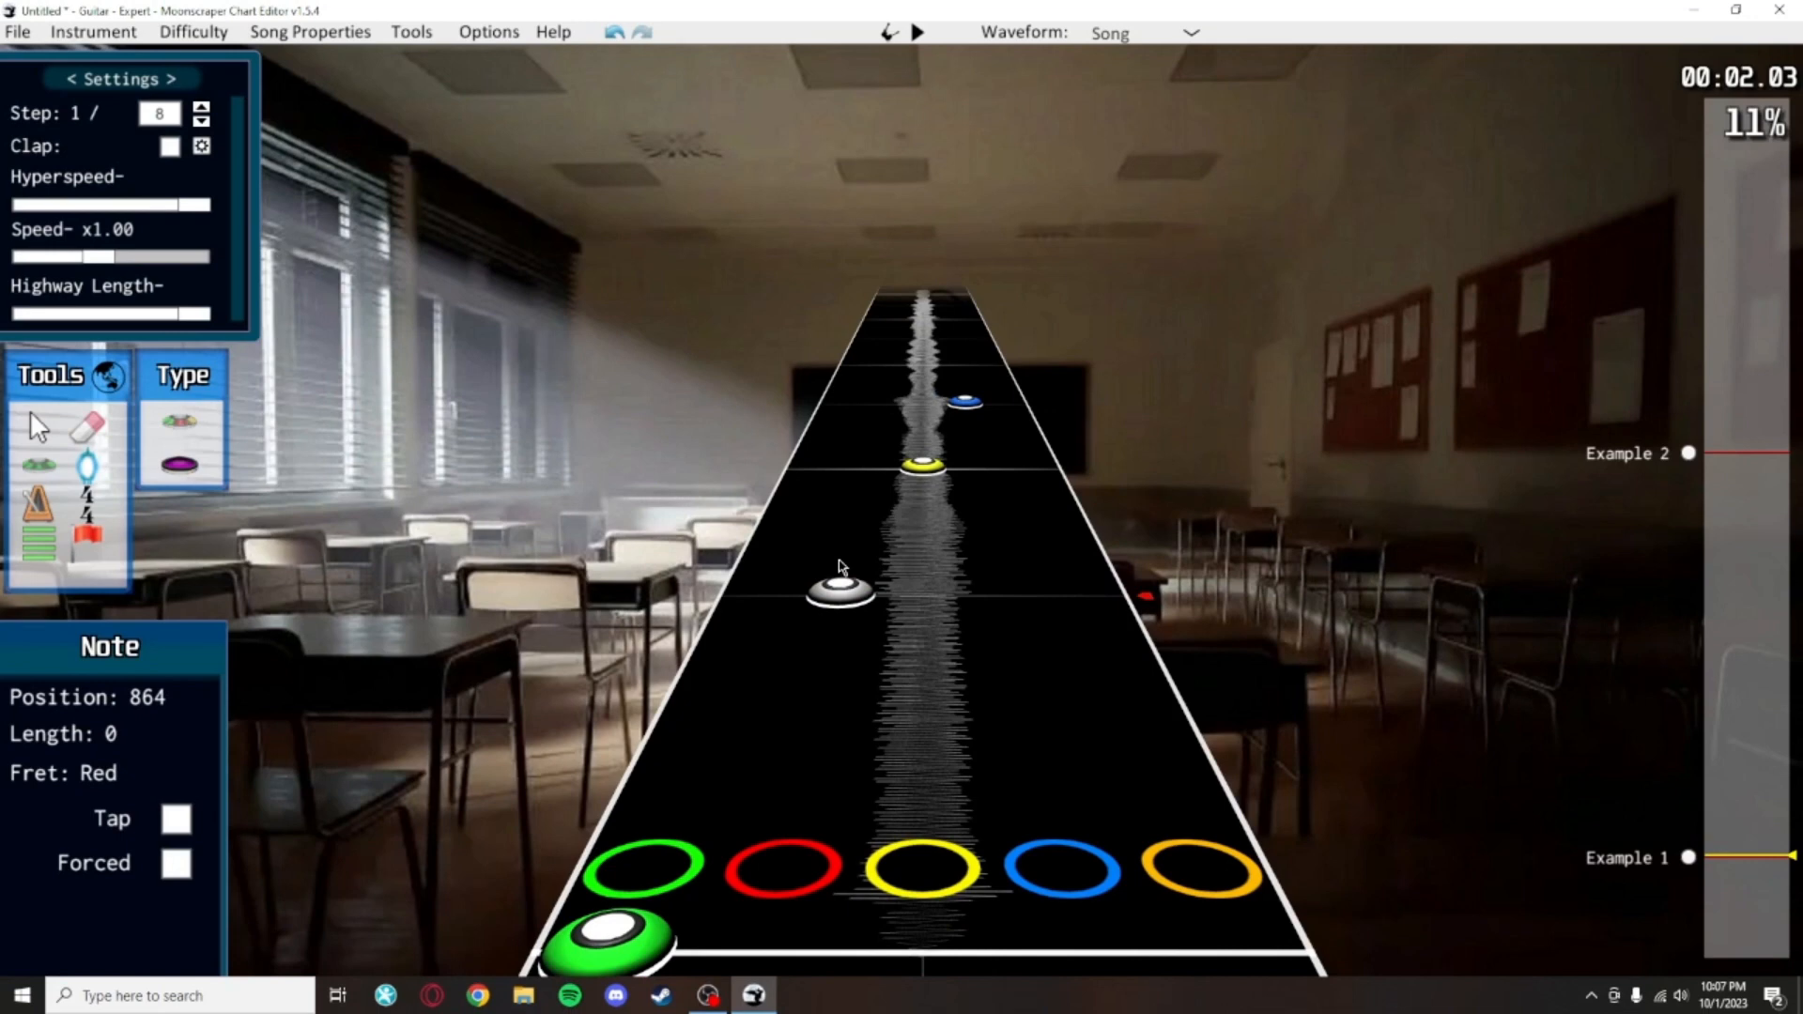
Place green, red, yellow and orange notes one step apart, starting at position 1152
scroll(887, 582, "up", 4)
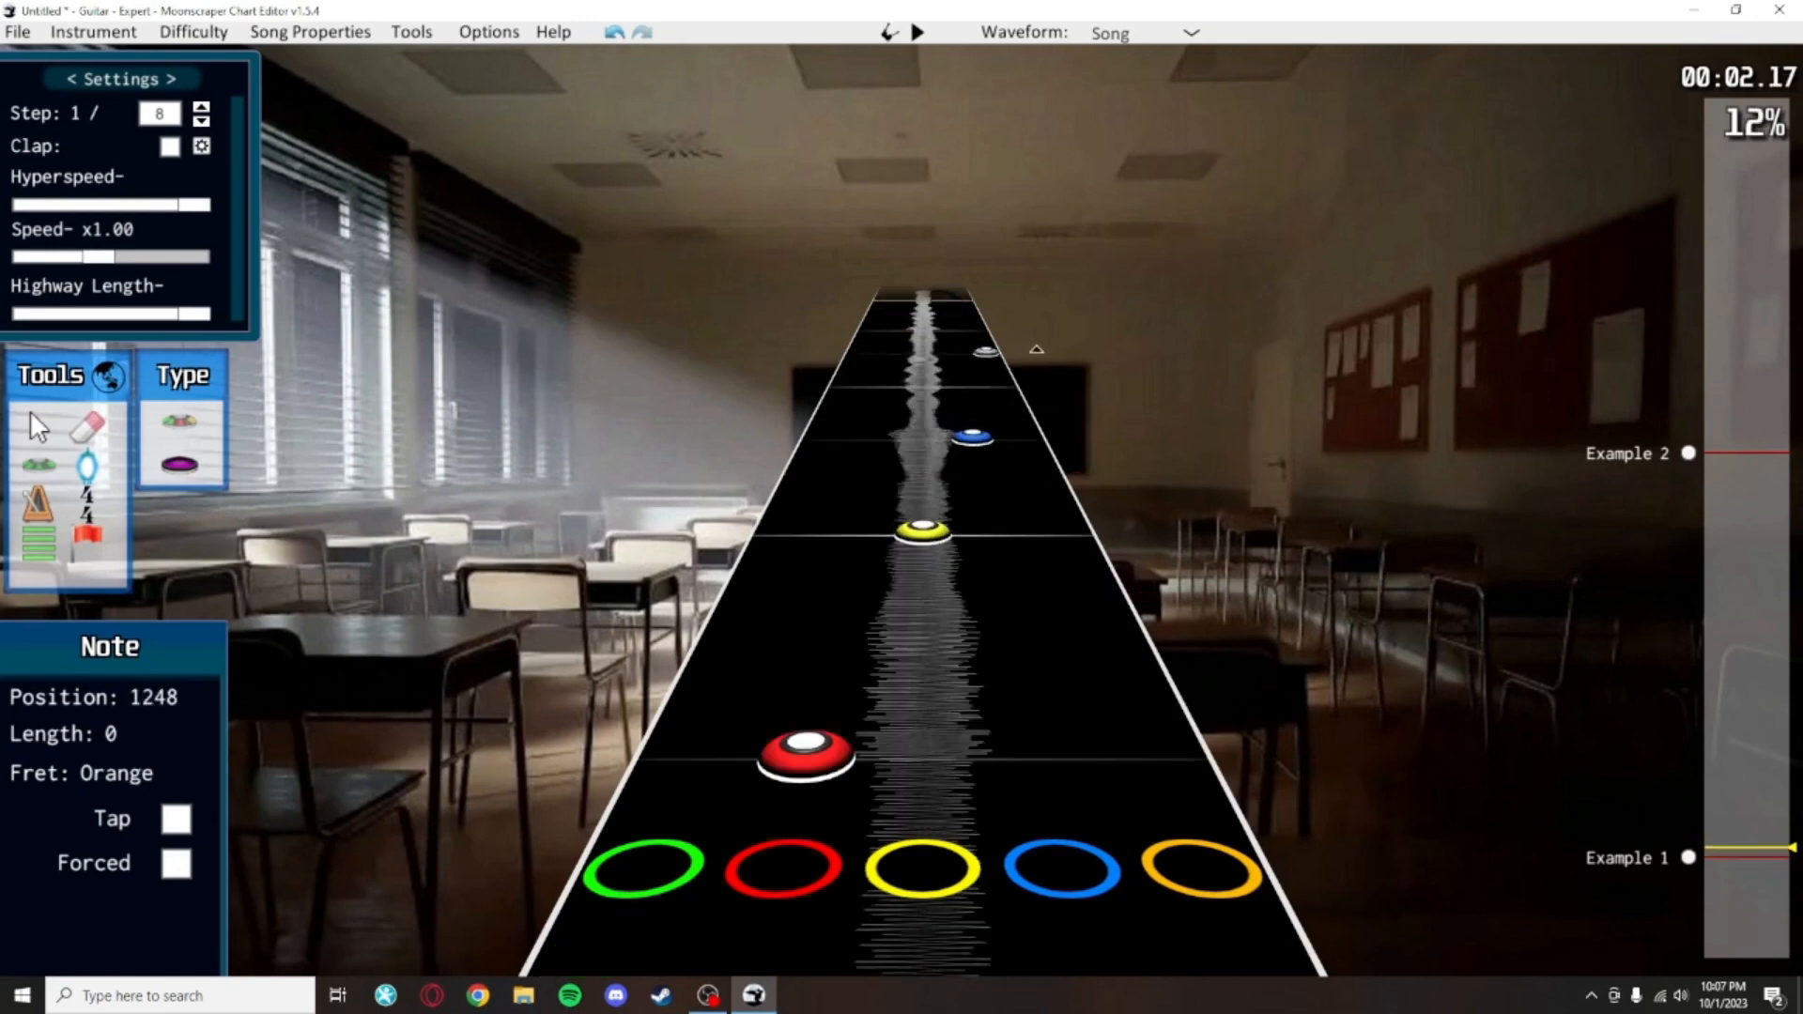
left_click(890, 463)
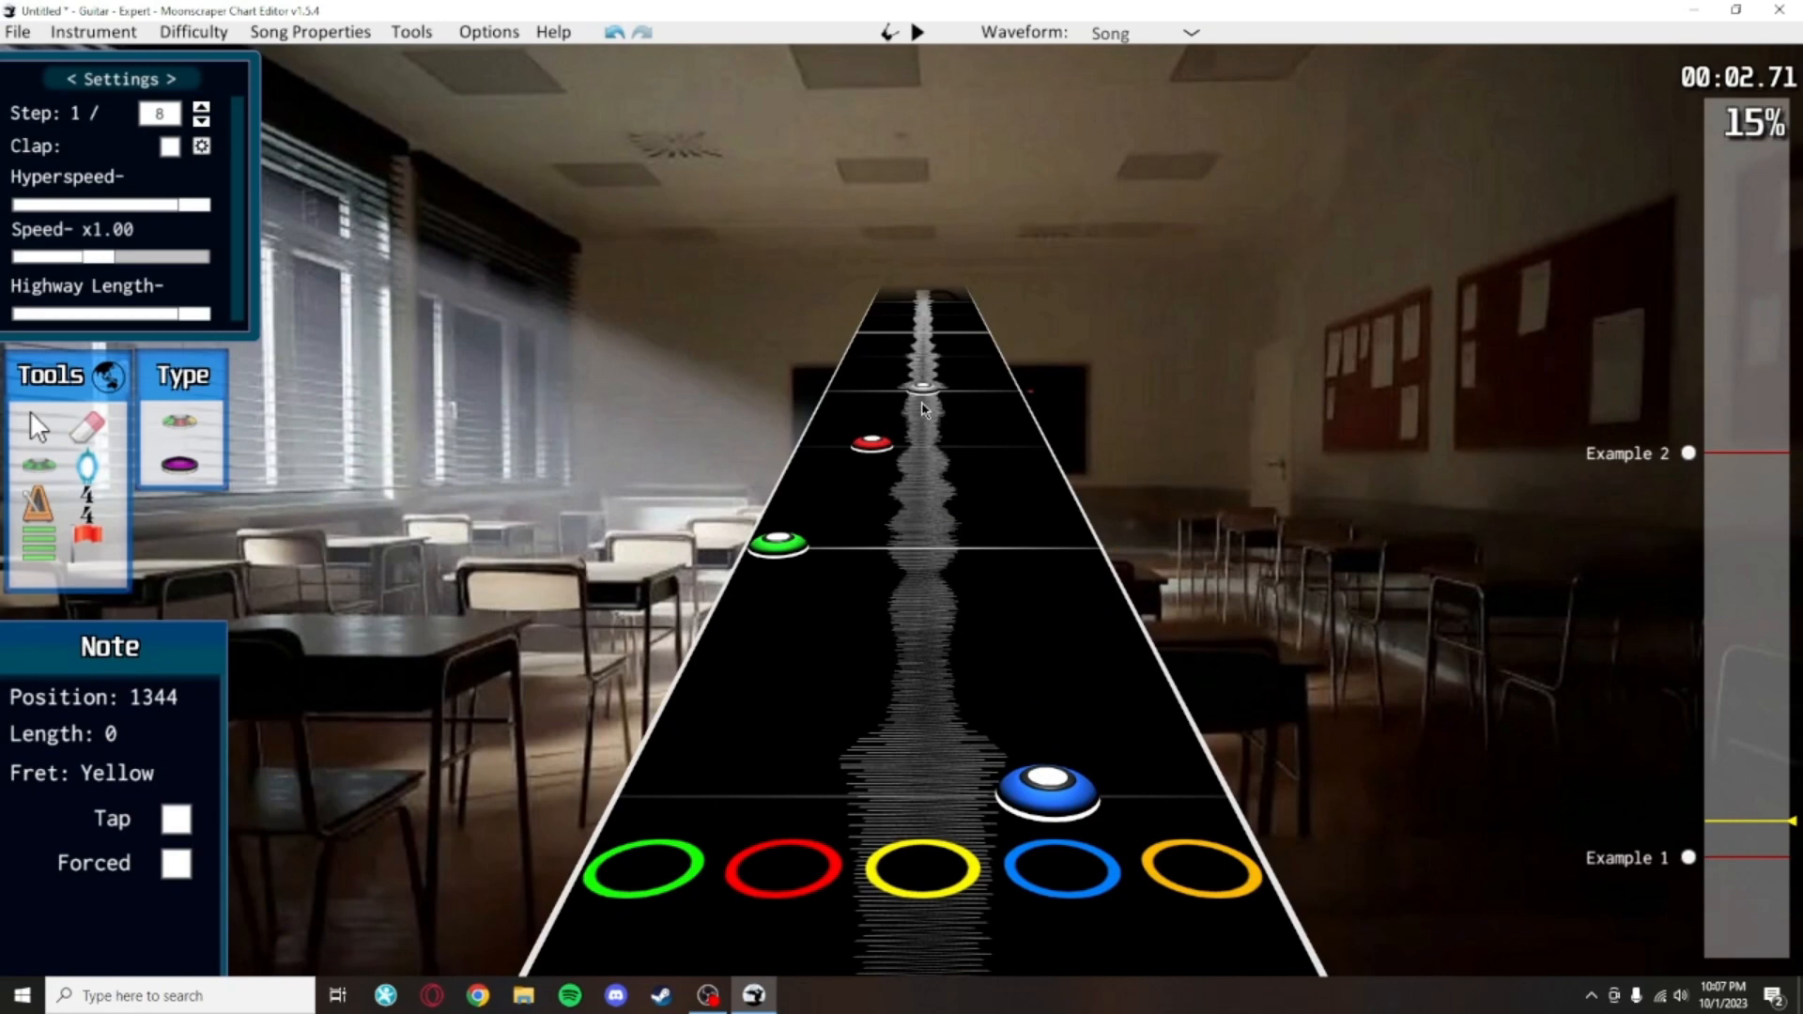
scroll(921, 408, "down", 4)
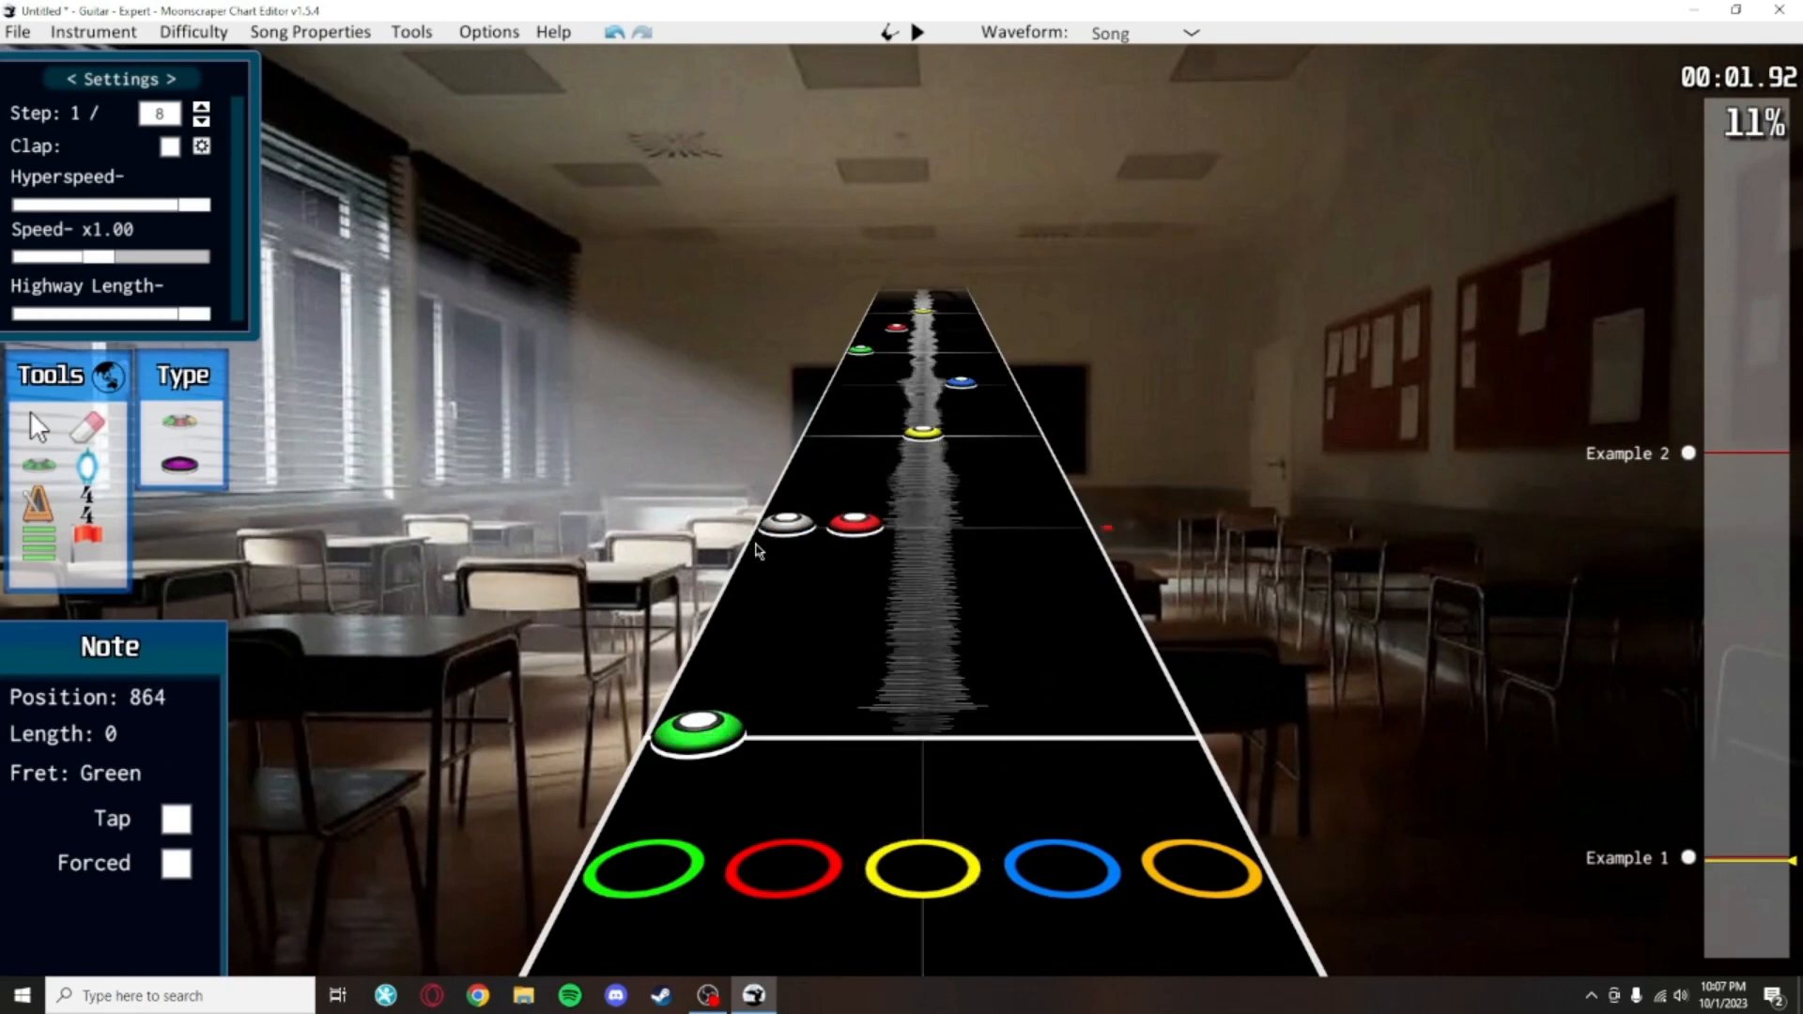
scroll(770, 526, "up", 7)
left_click(1043, 479)
scroll(836, 408, "down", 7)
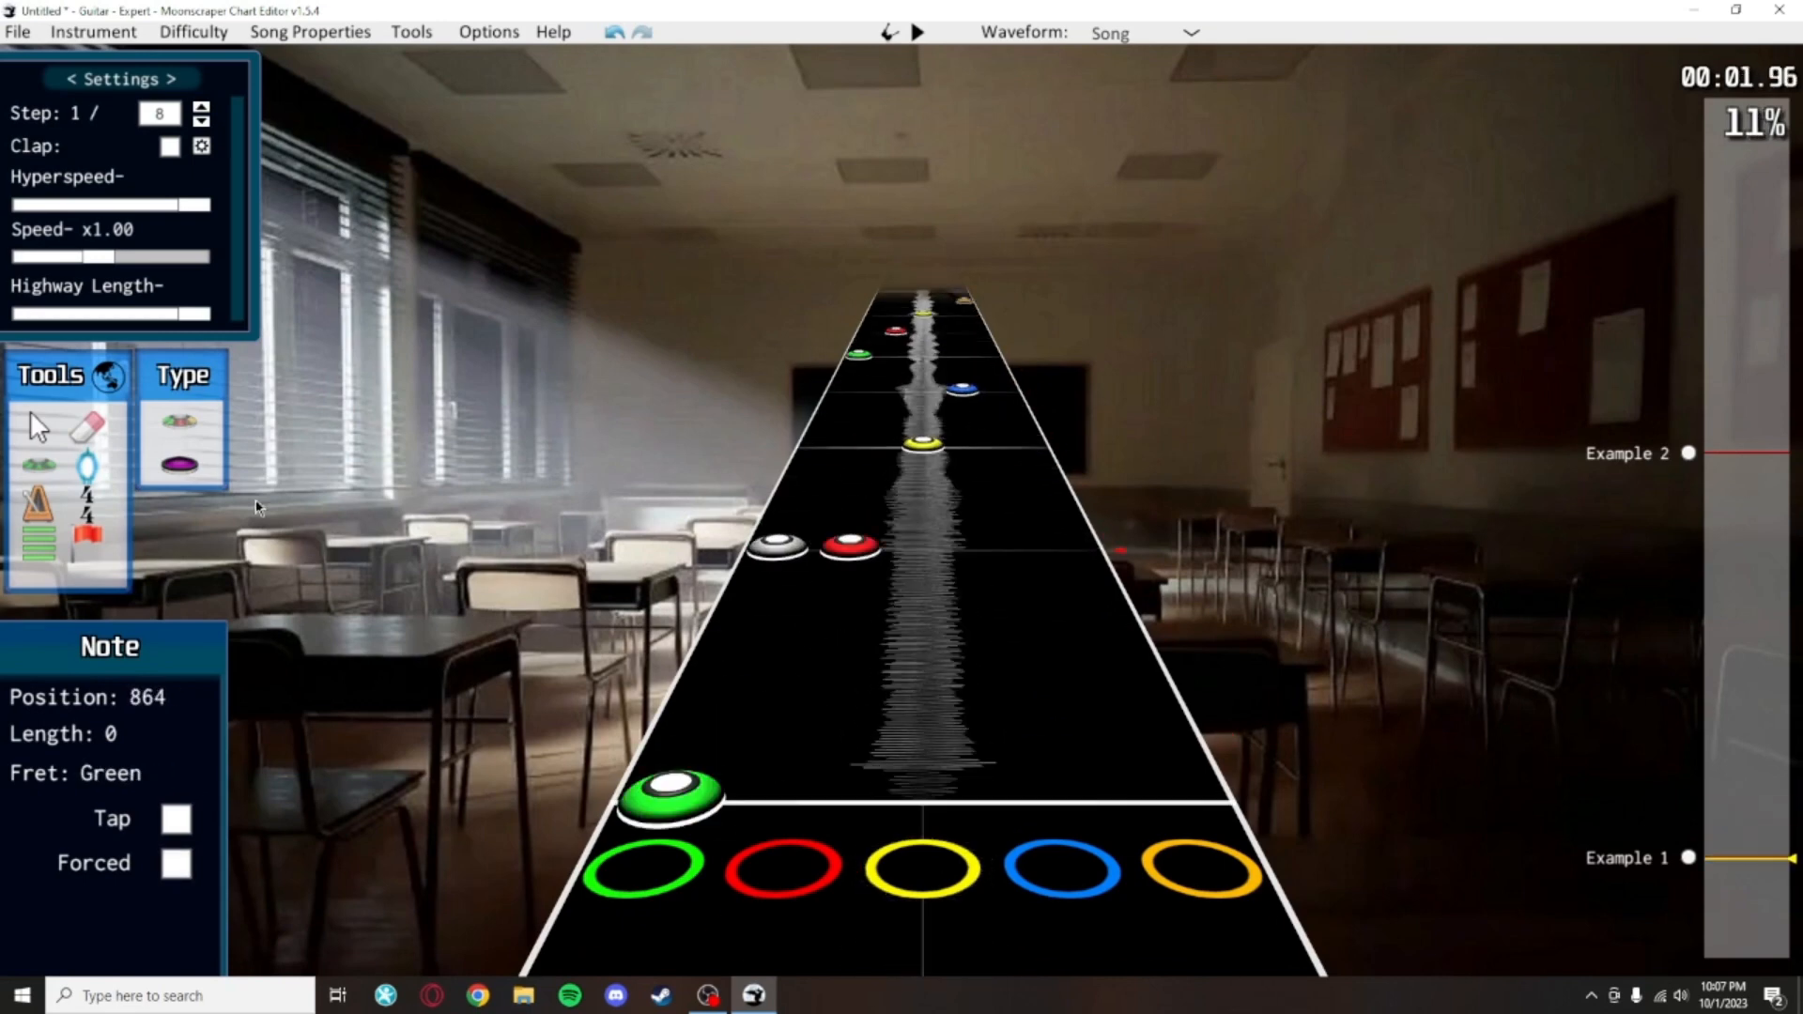
left_click(30, 453)
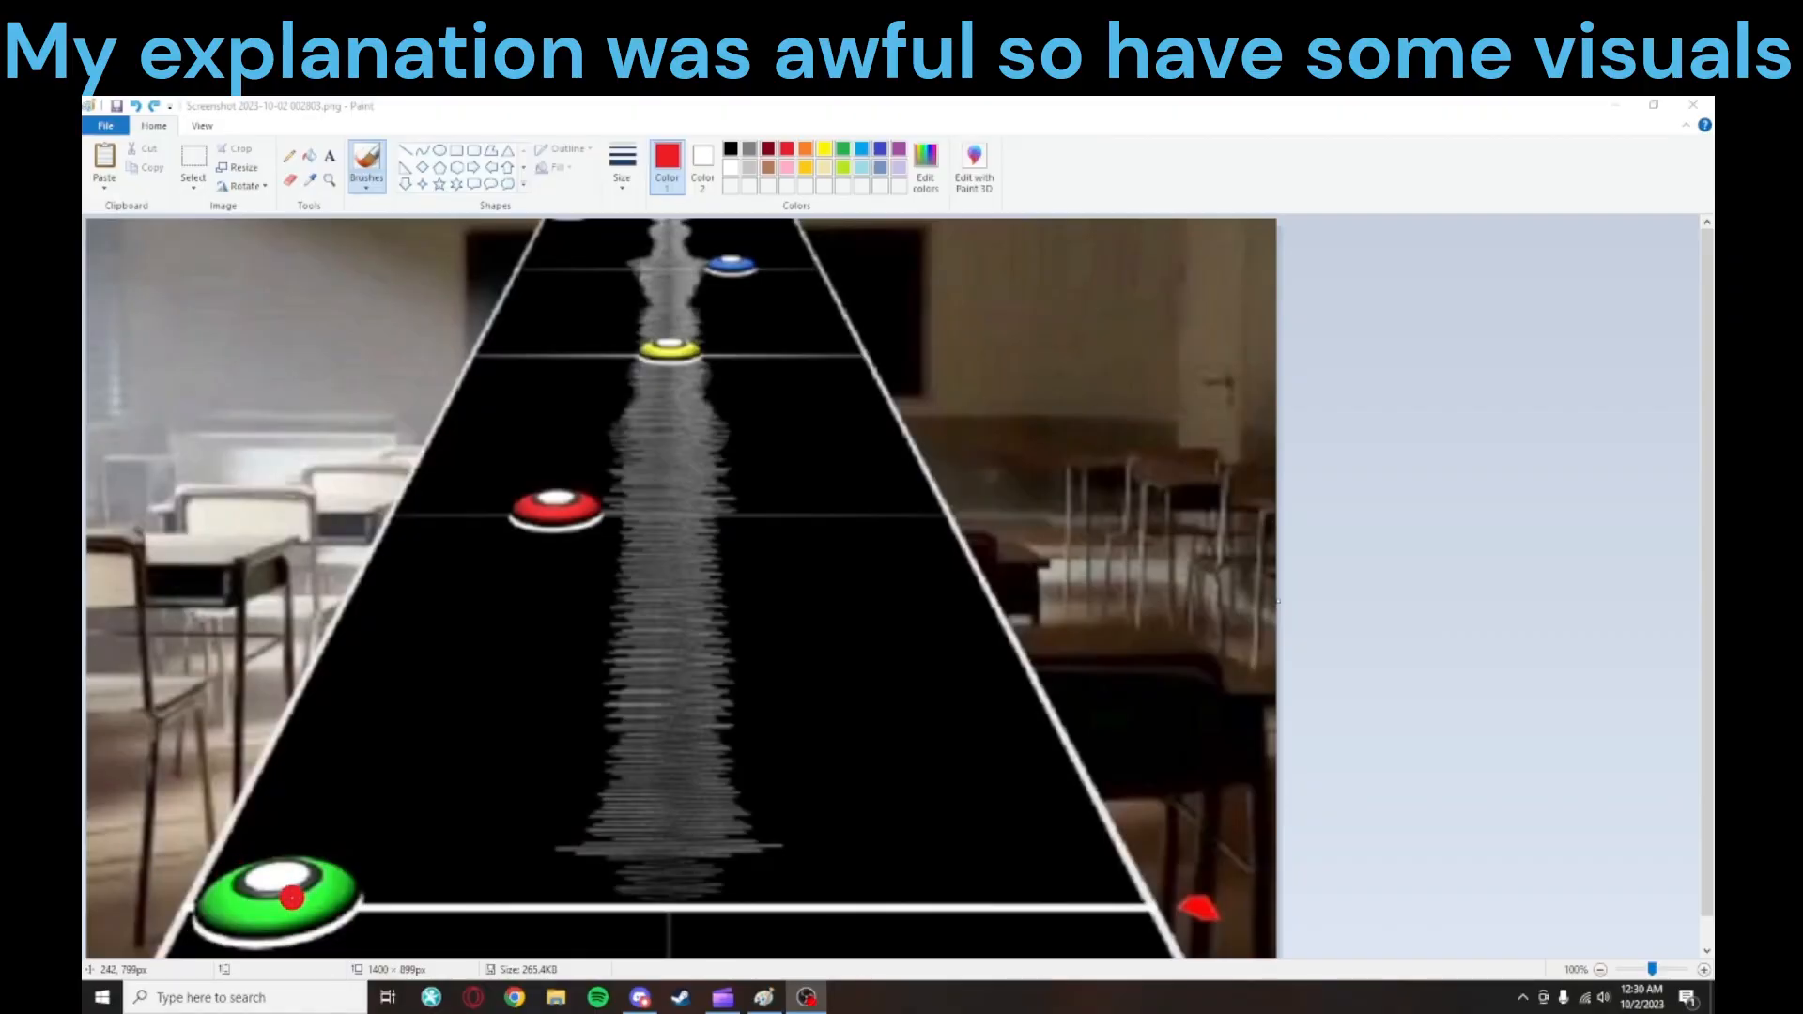
In Paint, brush a red line from the green note to the final note in each four-note pattern screenshot
left_click_drag(292, 899, 734, 278)
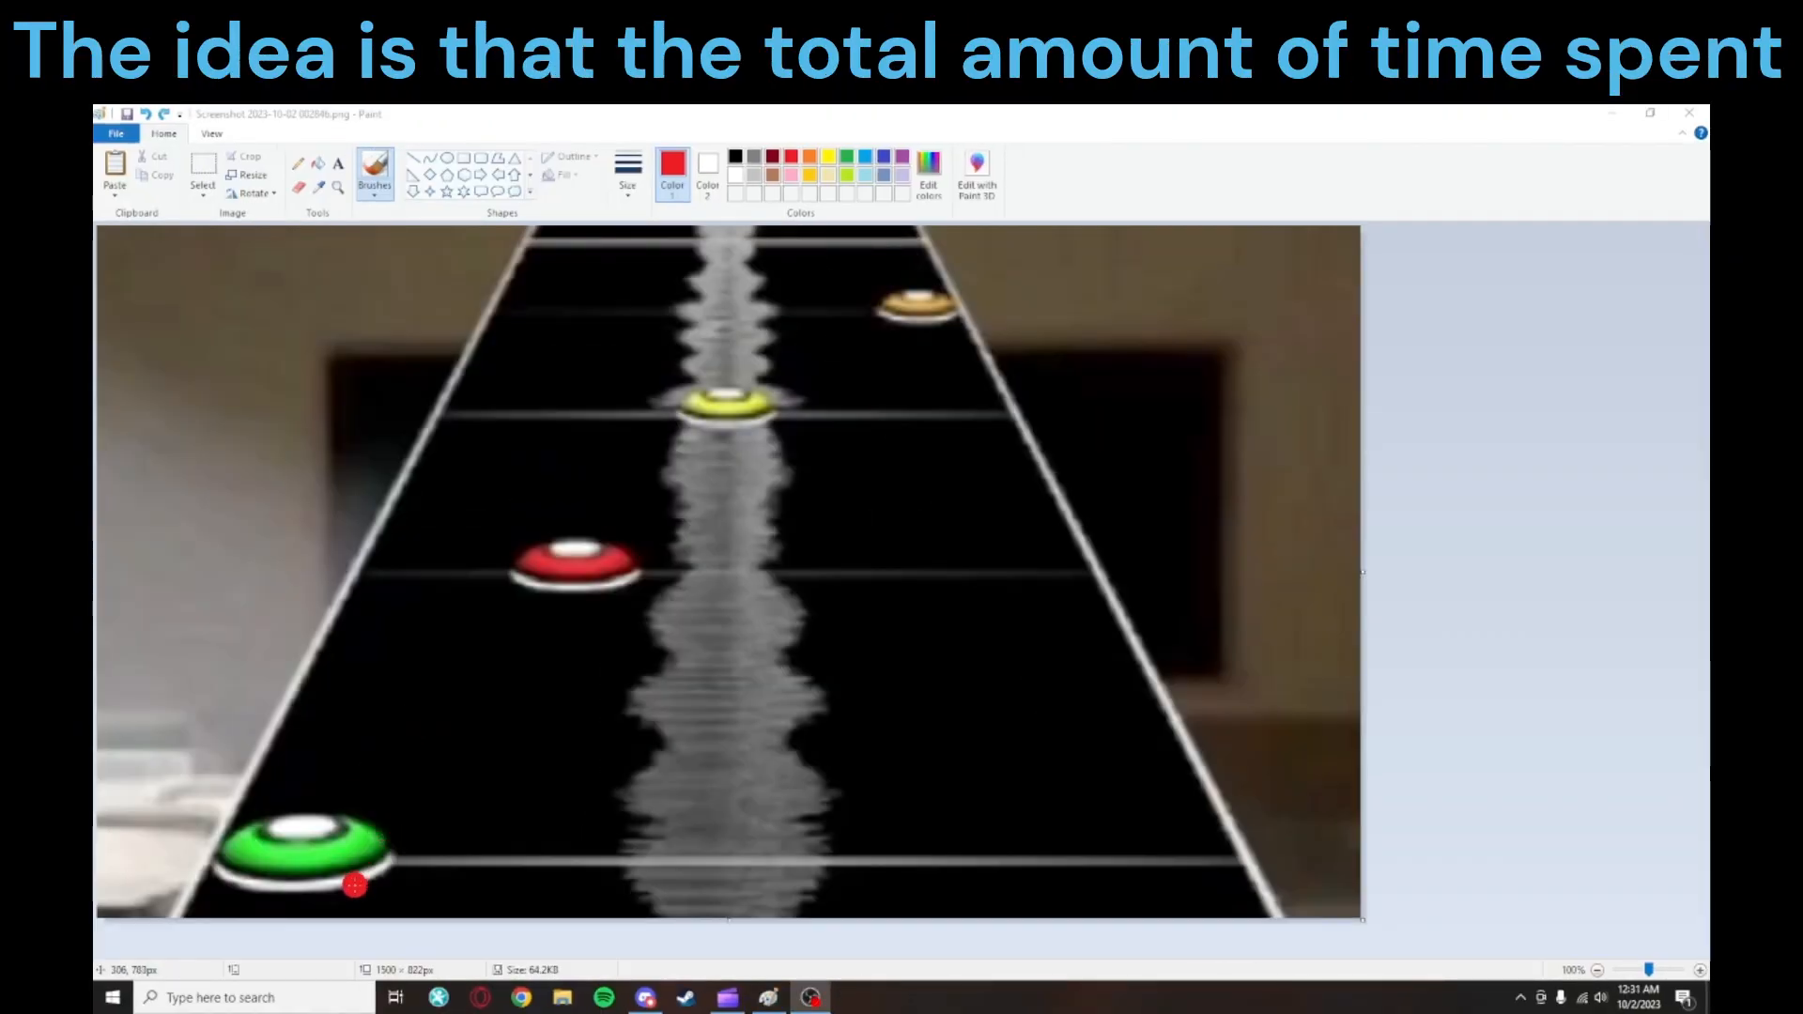
mouse_move(360, 892)
left_mouse_down()
mouse_move(708, 396)
mouse_move(908, 310)
left_mouse_up()
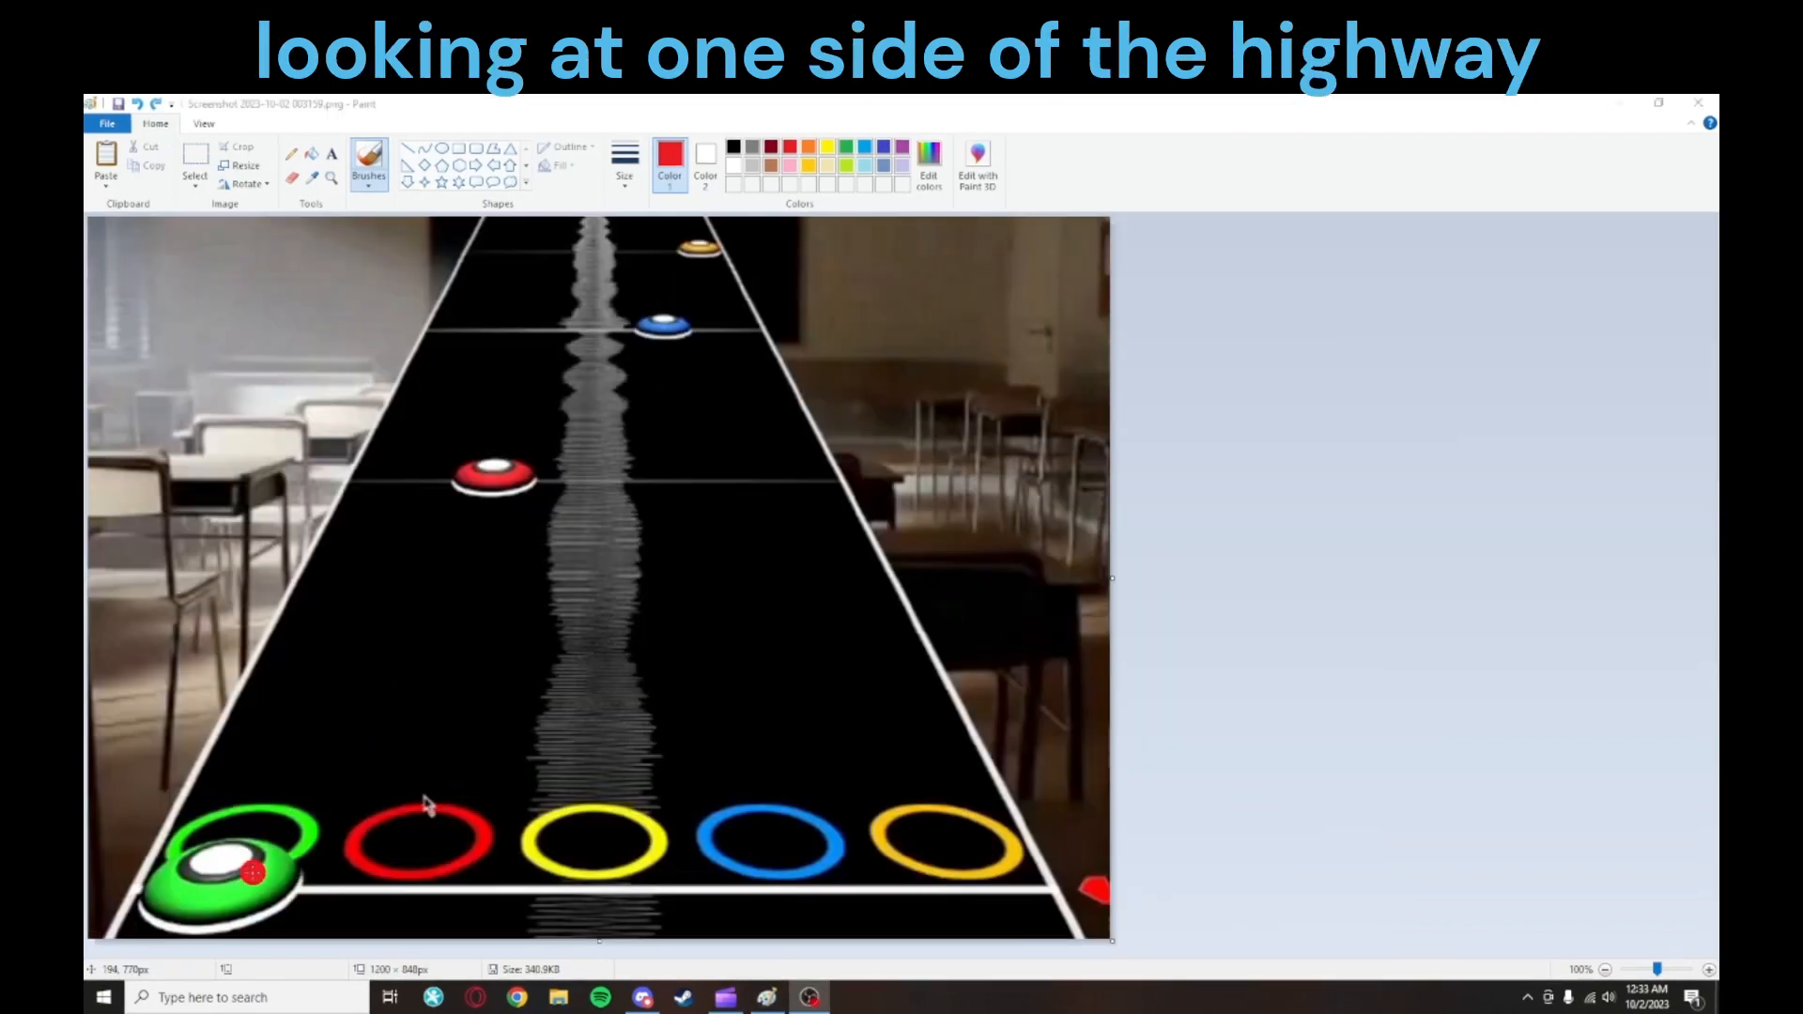
mouse_move(218, 885)
left_mouse_down()
mouse_move(465, 461)
mouse_move(662, 352)
mouse_move(703, 271)
left_mouse_up()
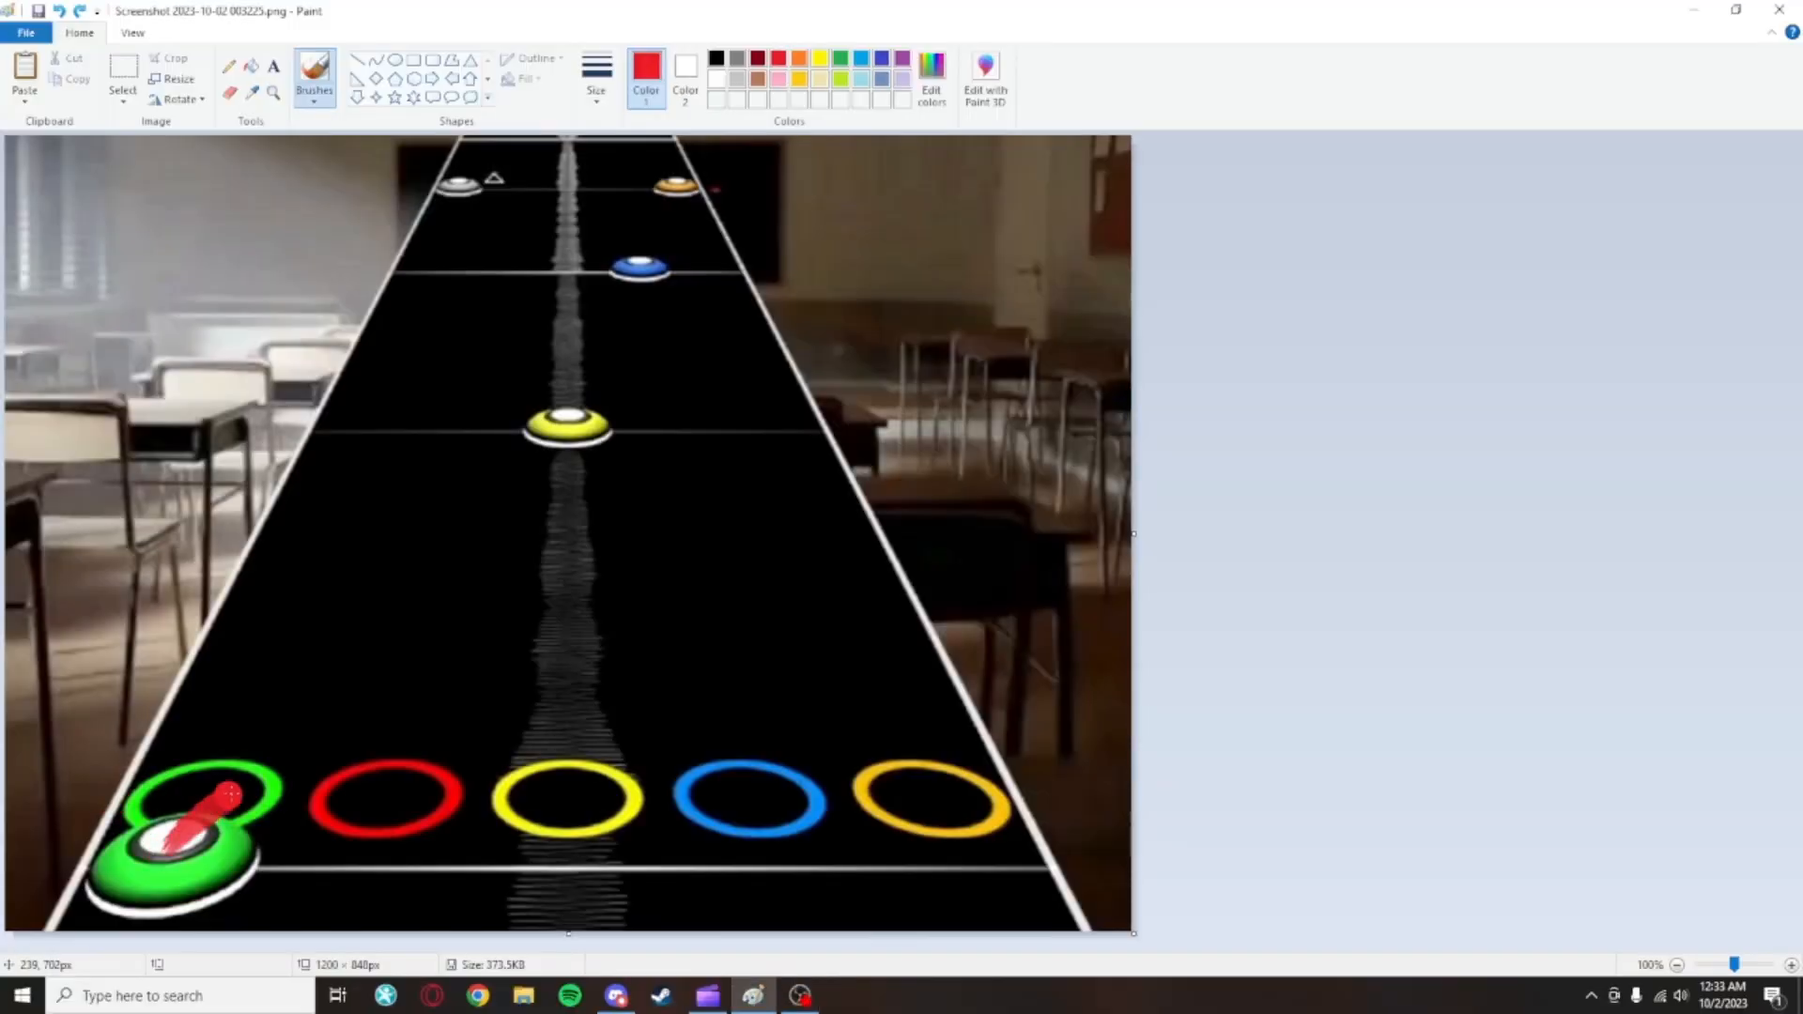
mouse_move(228, 795)
left_mouse_down()
mouse_move(553, 460)
mouse_move(666, 184)
left_mouse_up()
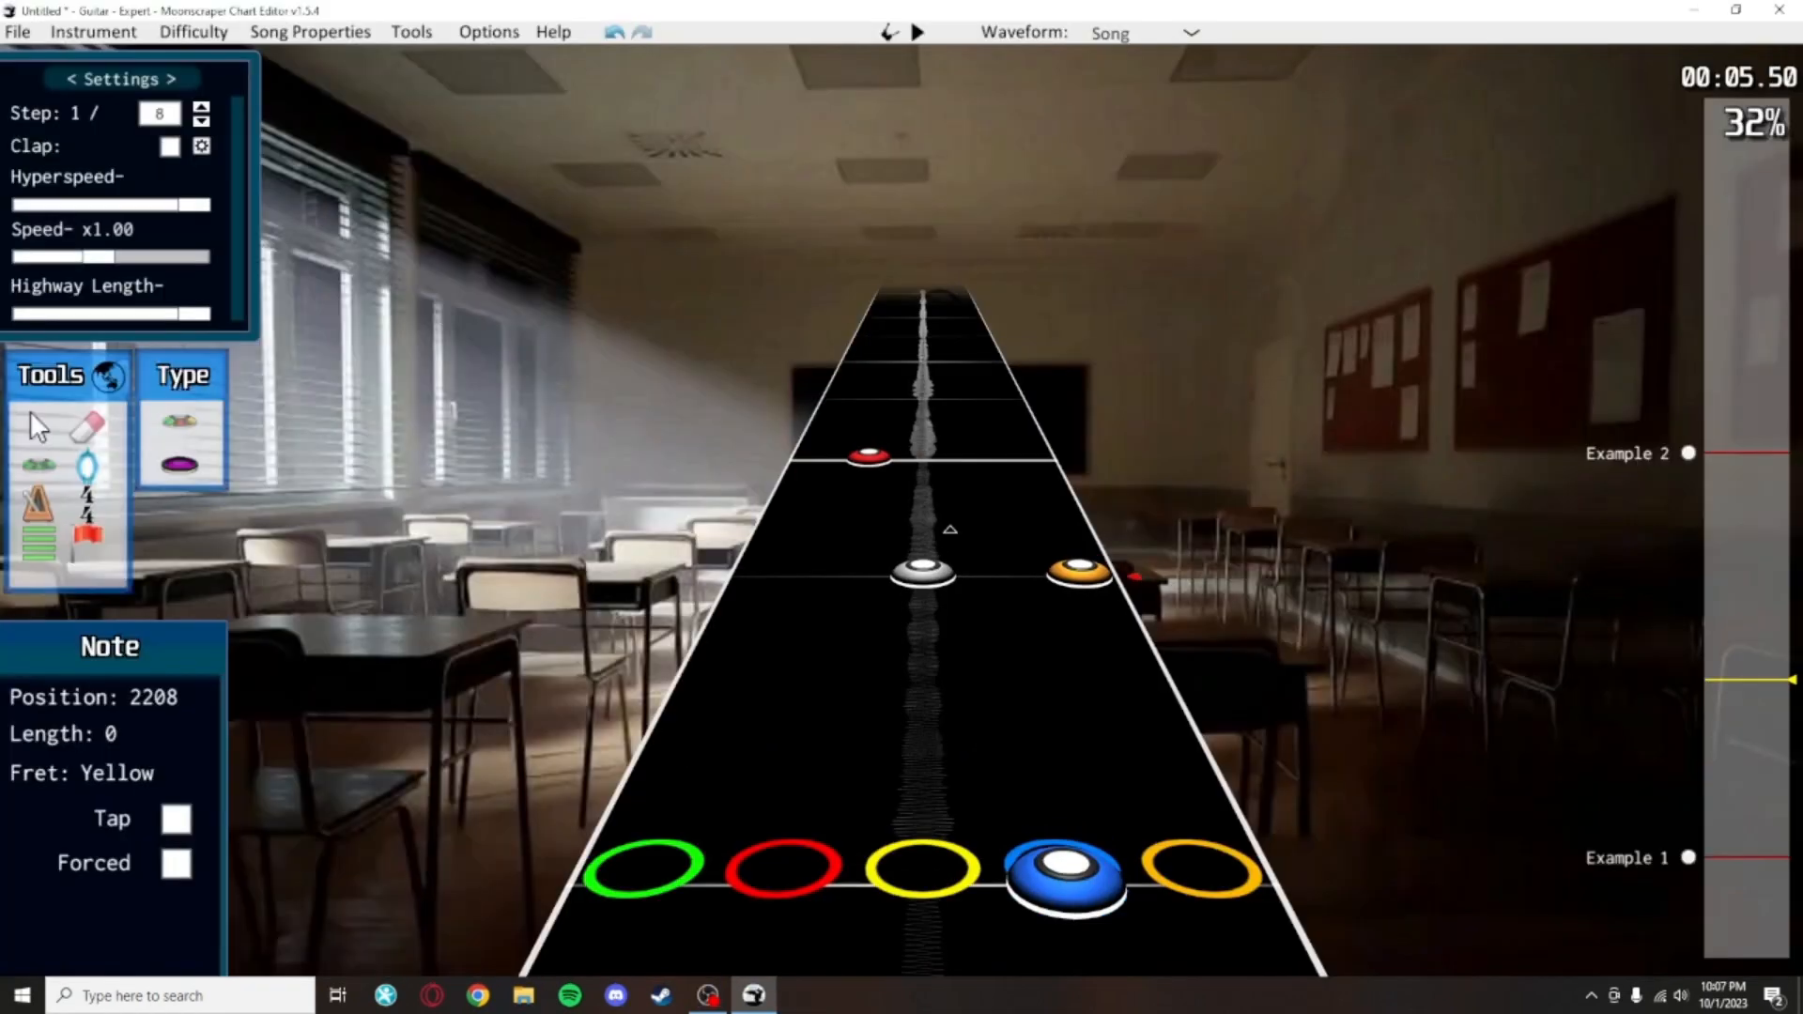
Switch back to Moonscraper Chart Editor and play the song from Example 1 over the ascending four-note groups
left_click(40, 438)
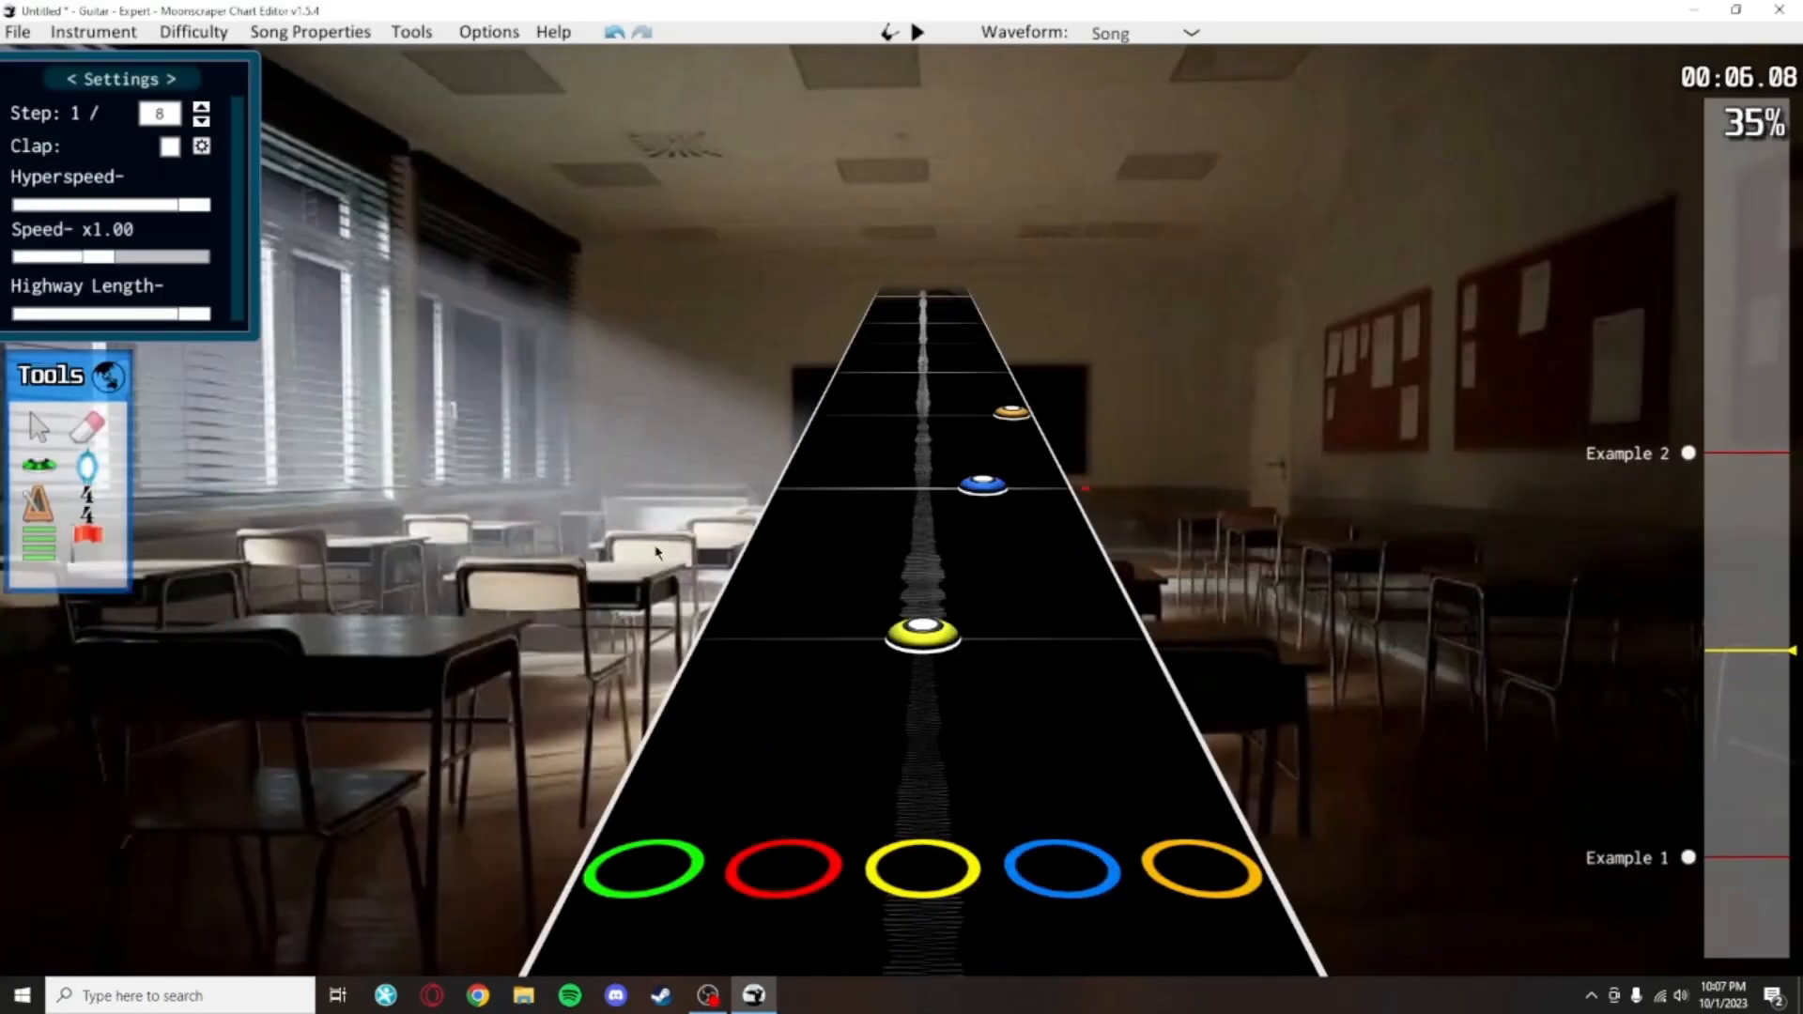
scroll(964, 476, "down", 1)
left_click_drag(737, 696, 1586, 157)
left_click(1154, 493)
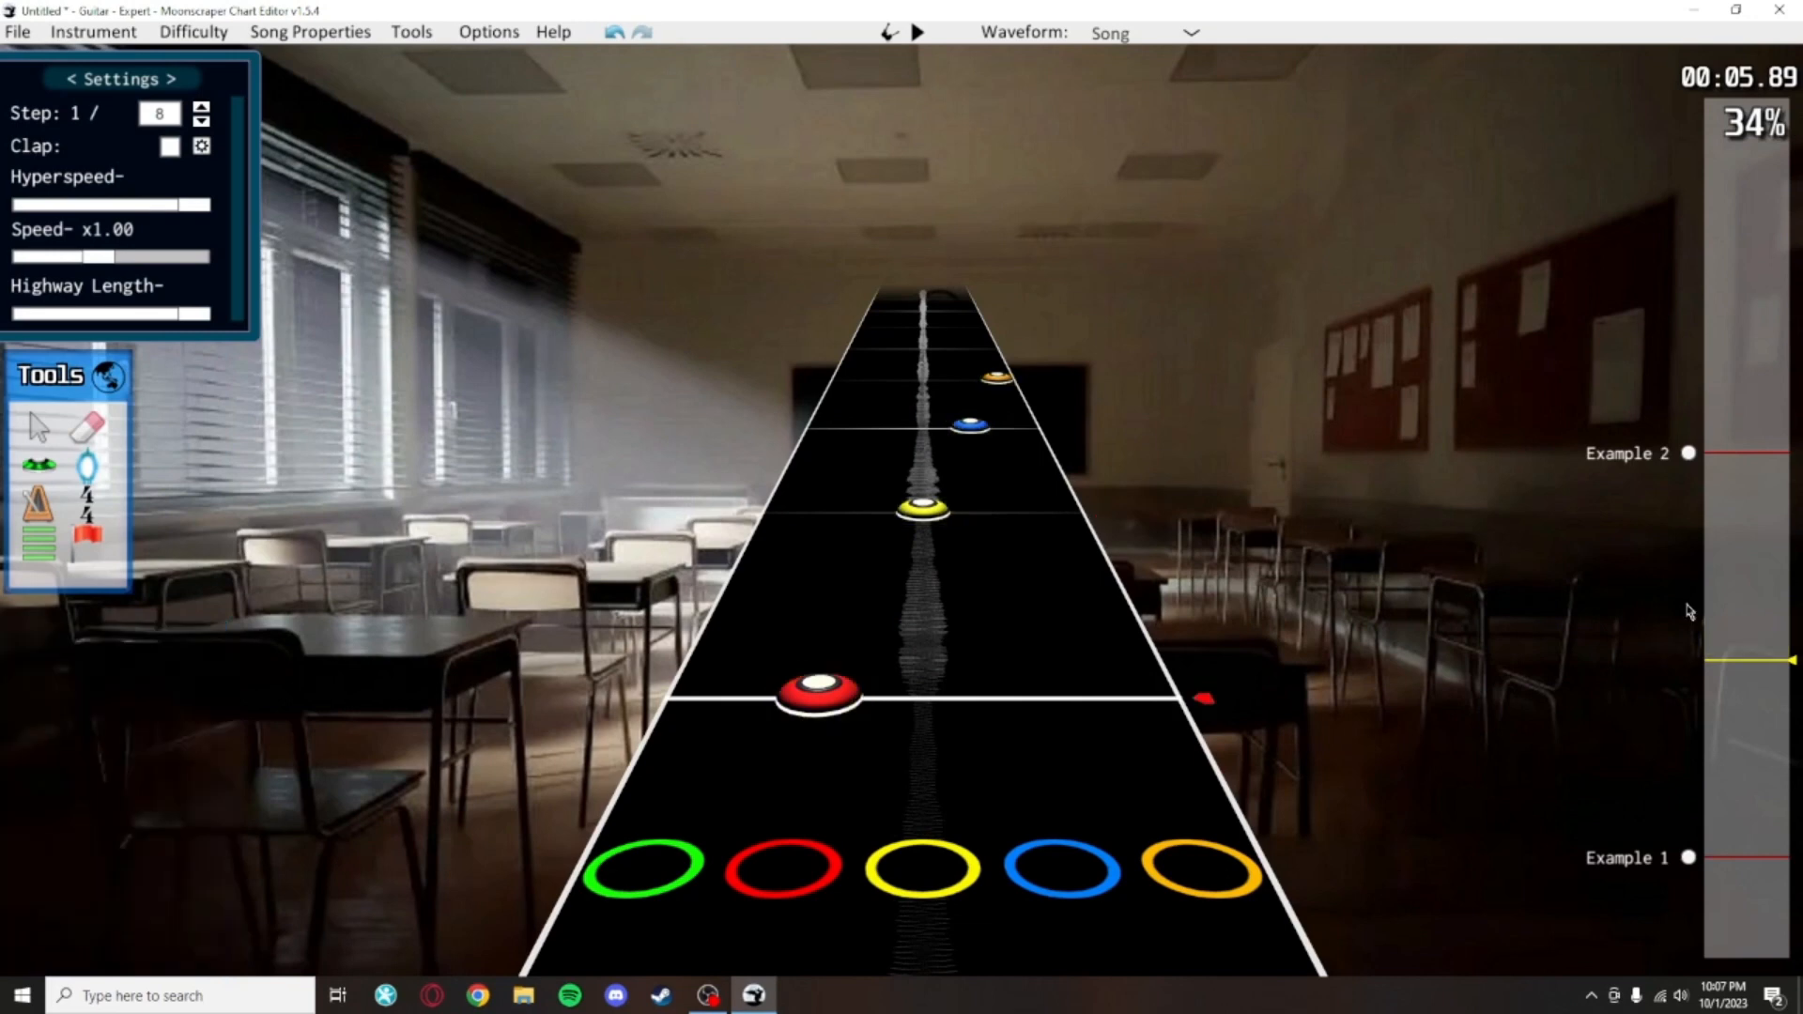
left_click(1687, 859)
key("space")
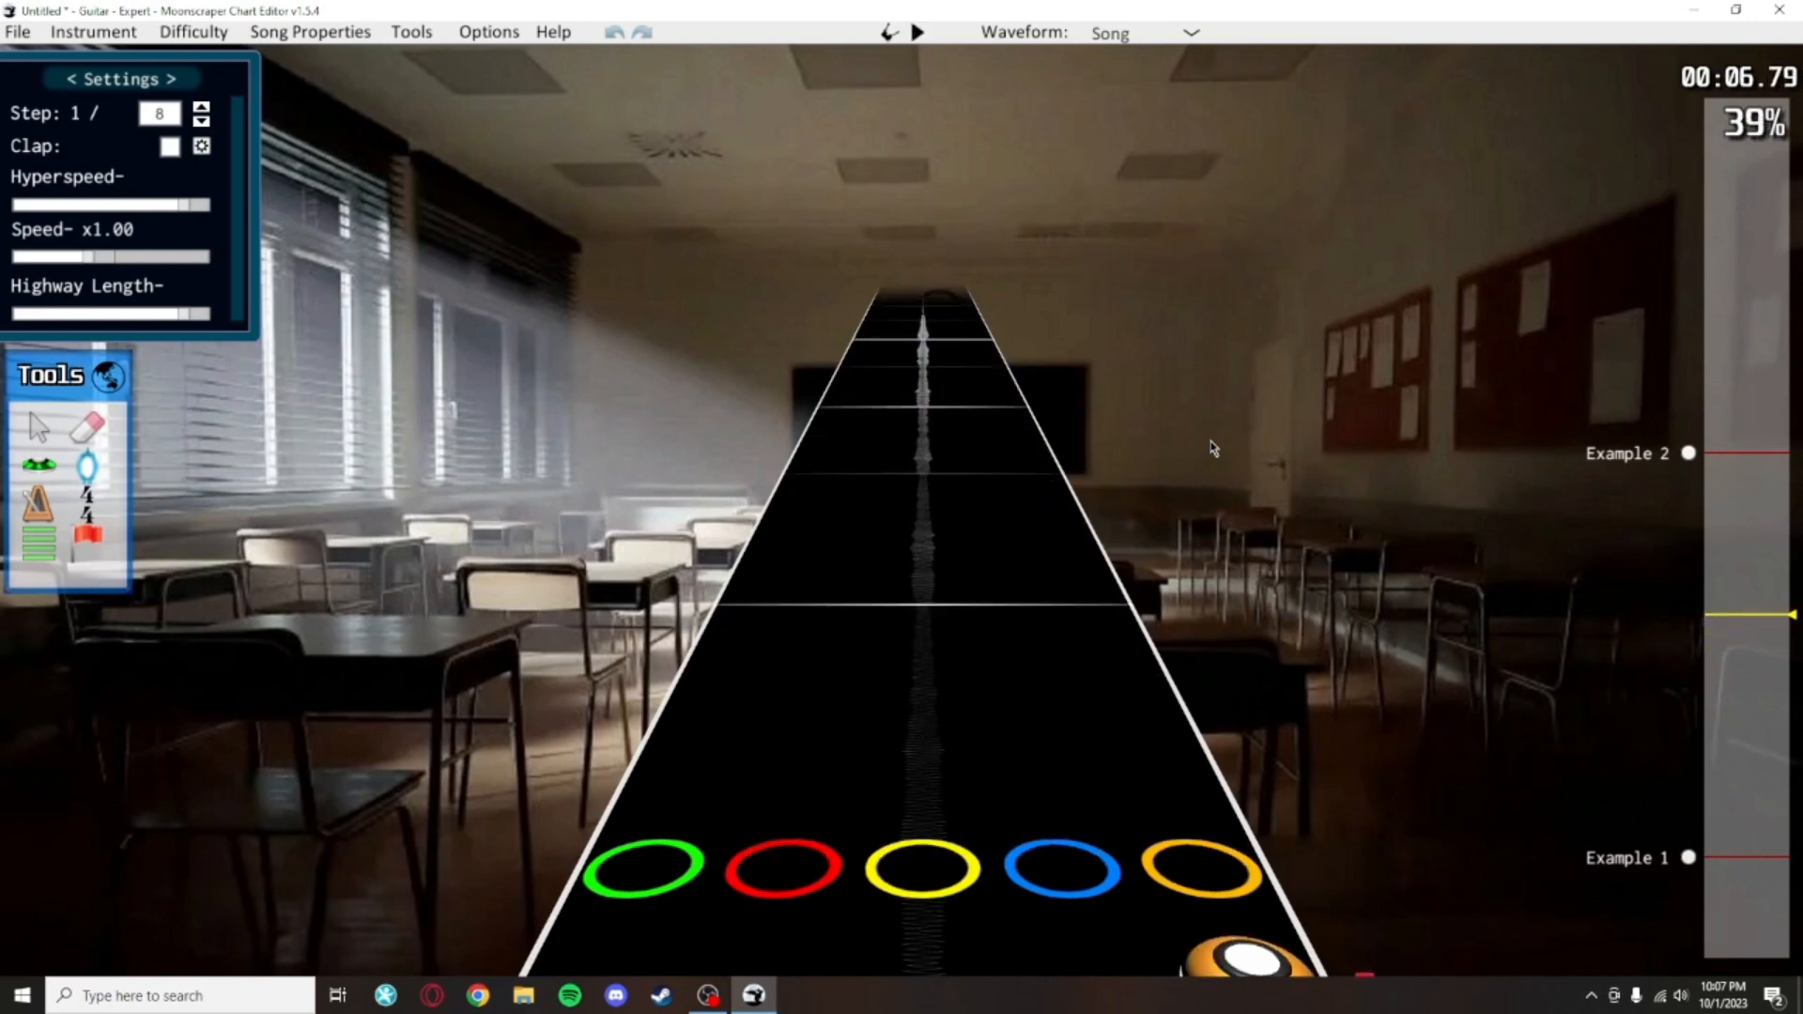
key("space")
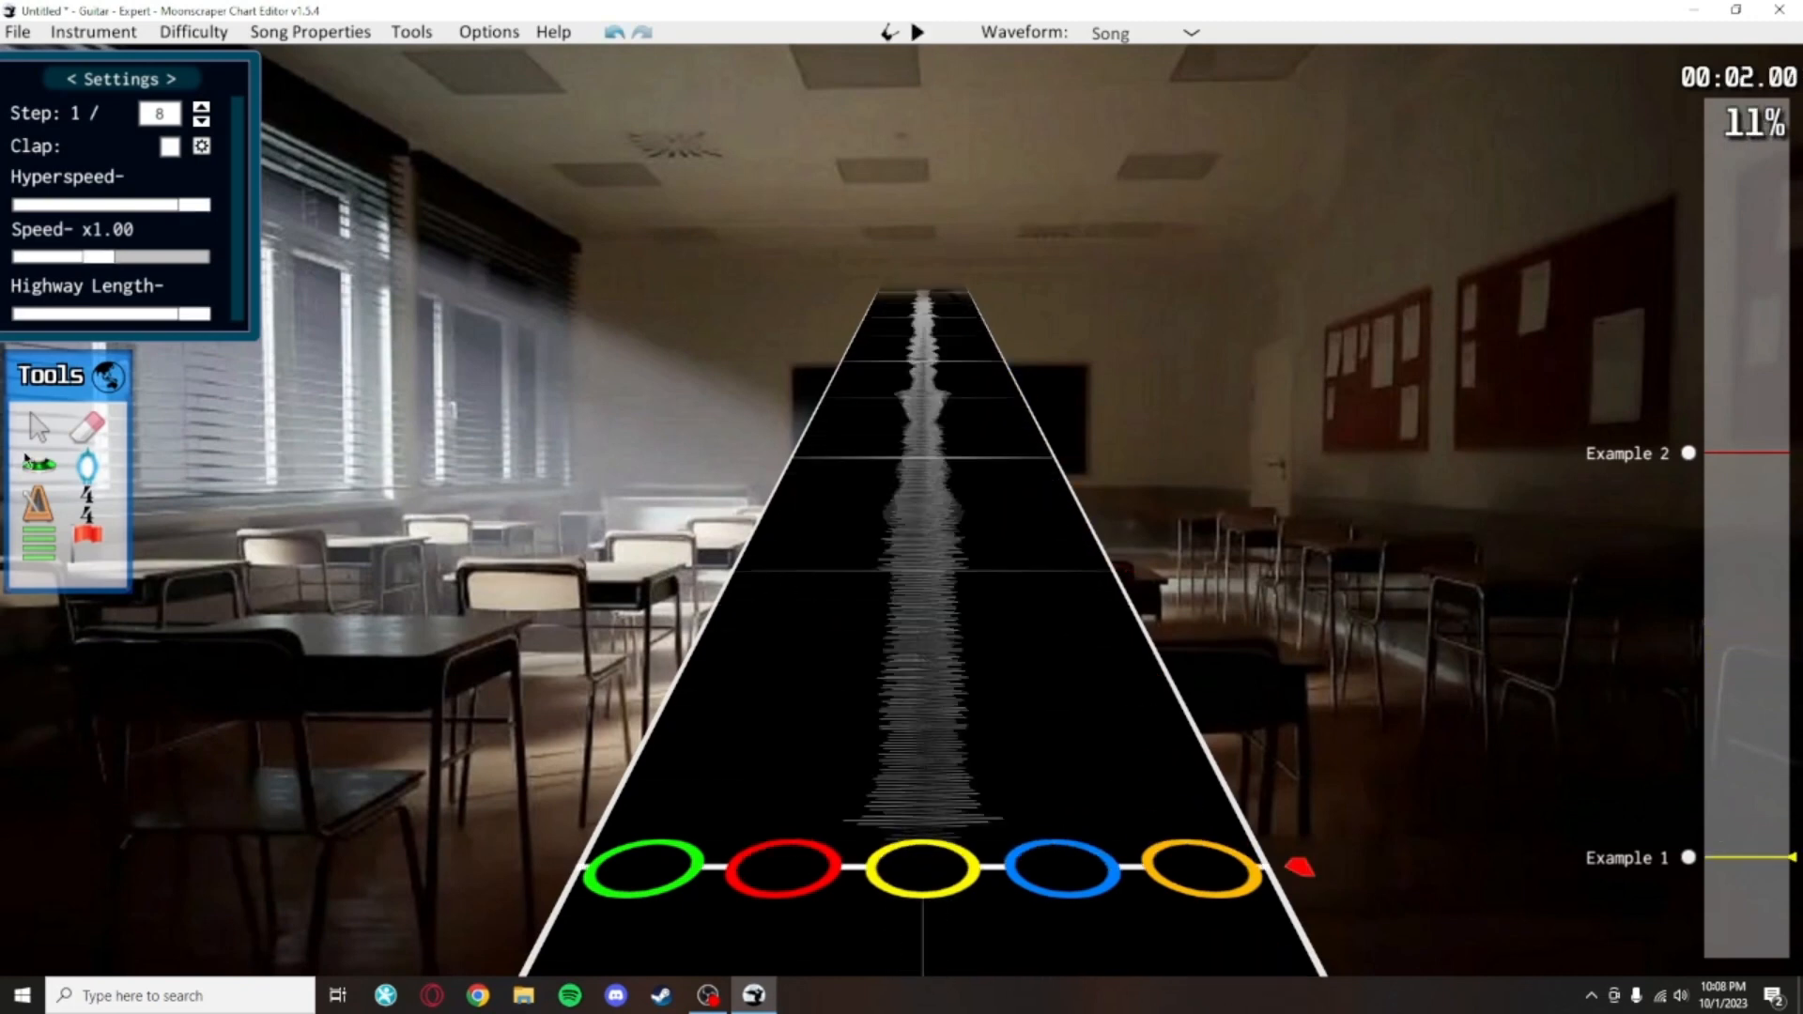
Place a green, red, yellow group at position 768 and a green, red, blue group at position 1056, one step apart
key("1")
left_click(845, 566)
left_click(923, 455)
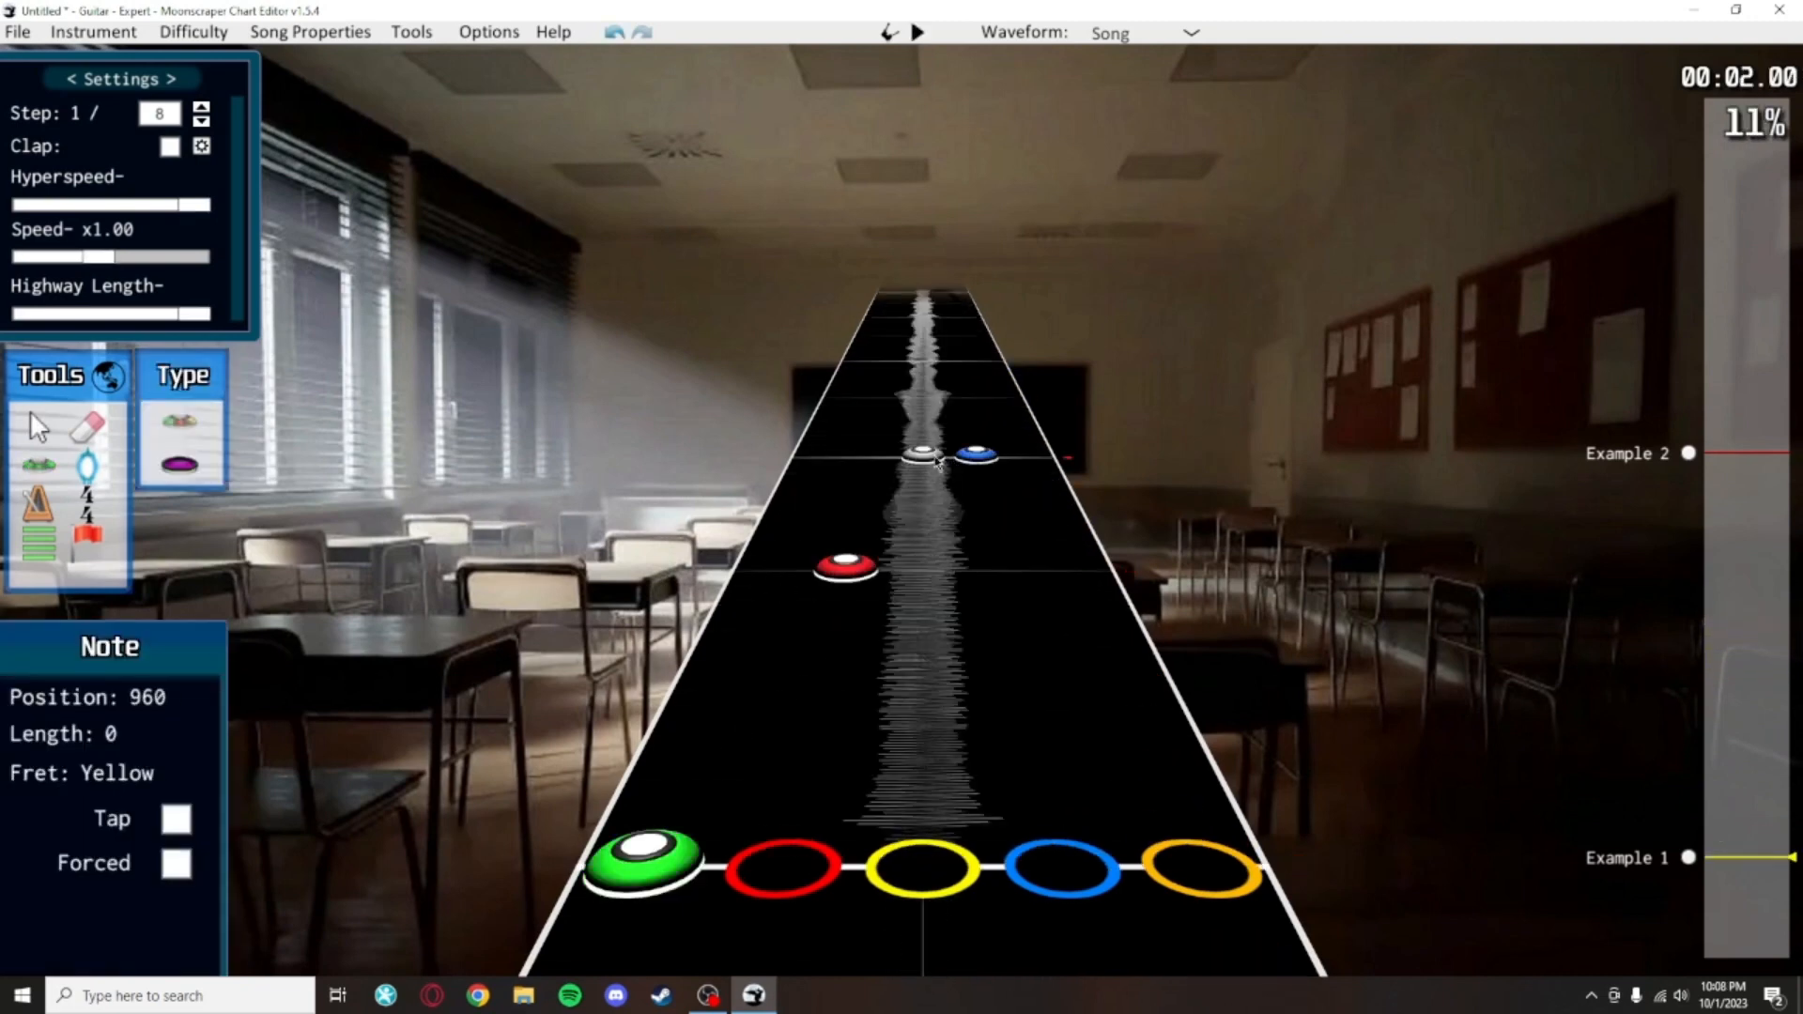
scroll(986, 403, "up", 2)
left_click(796, 503)
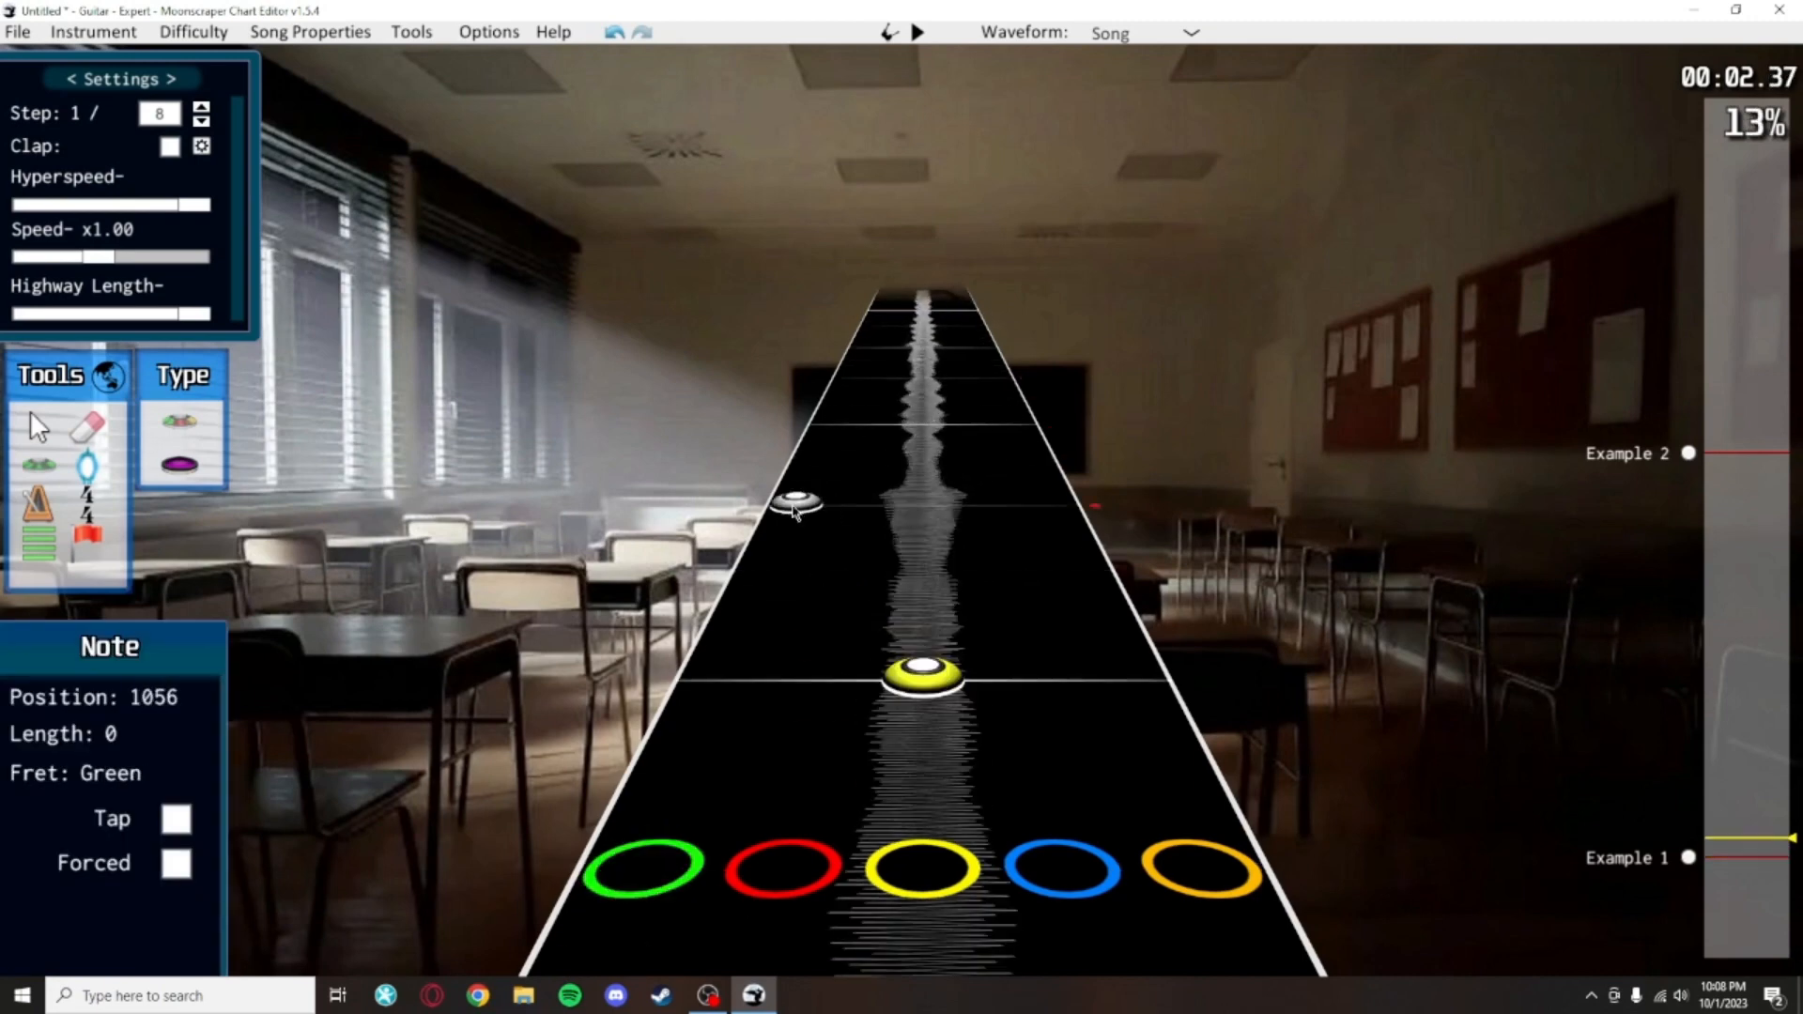
left_click(969, 387)
scroll(942, 608, "down", 3)
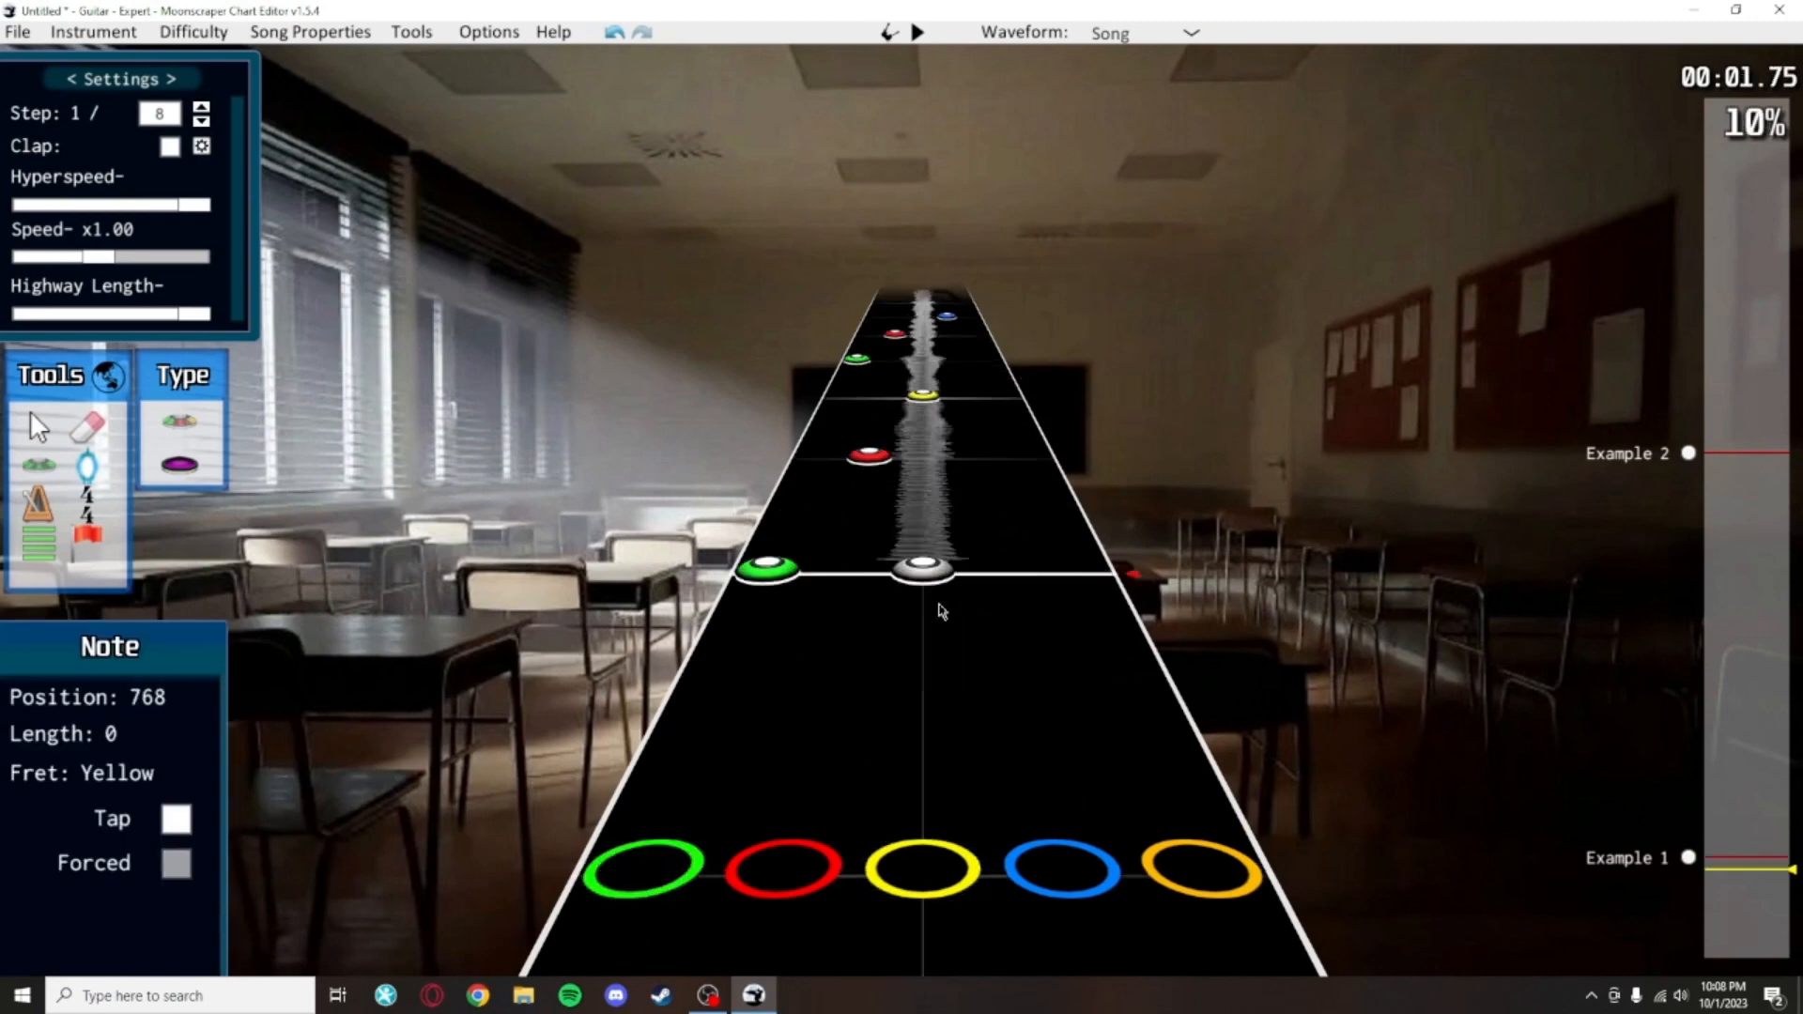
Place a green, yellow, blue group at position 1344 and a red, yellow, blue group at position 1632, one step apart
scroll(751, 620, "up", 1)
scroll(910, 441, "up", 3)
scroll(916, 431, "up", 1)
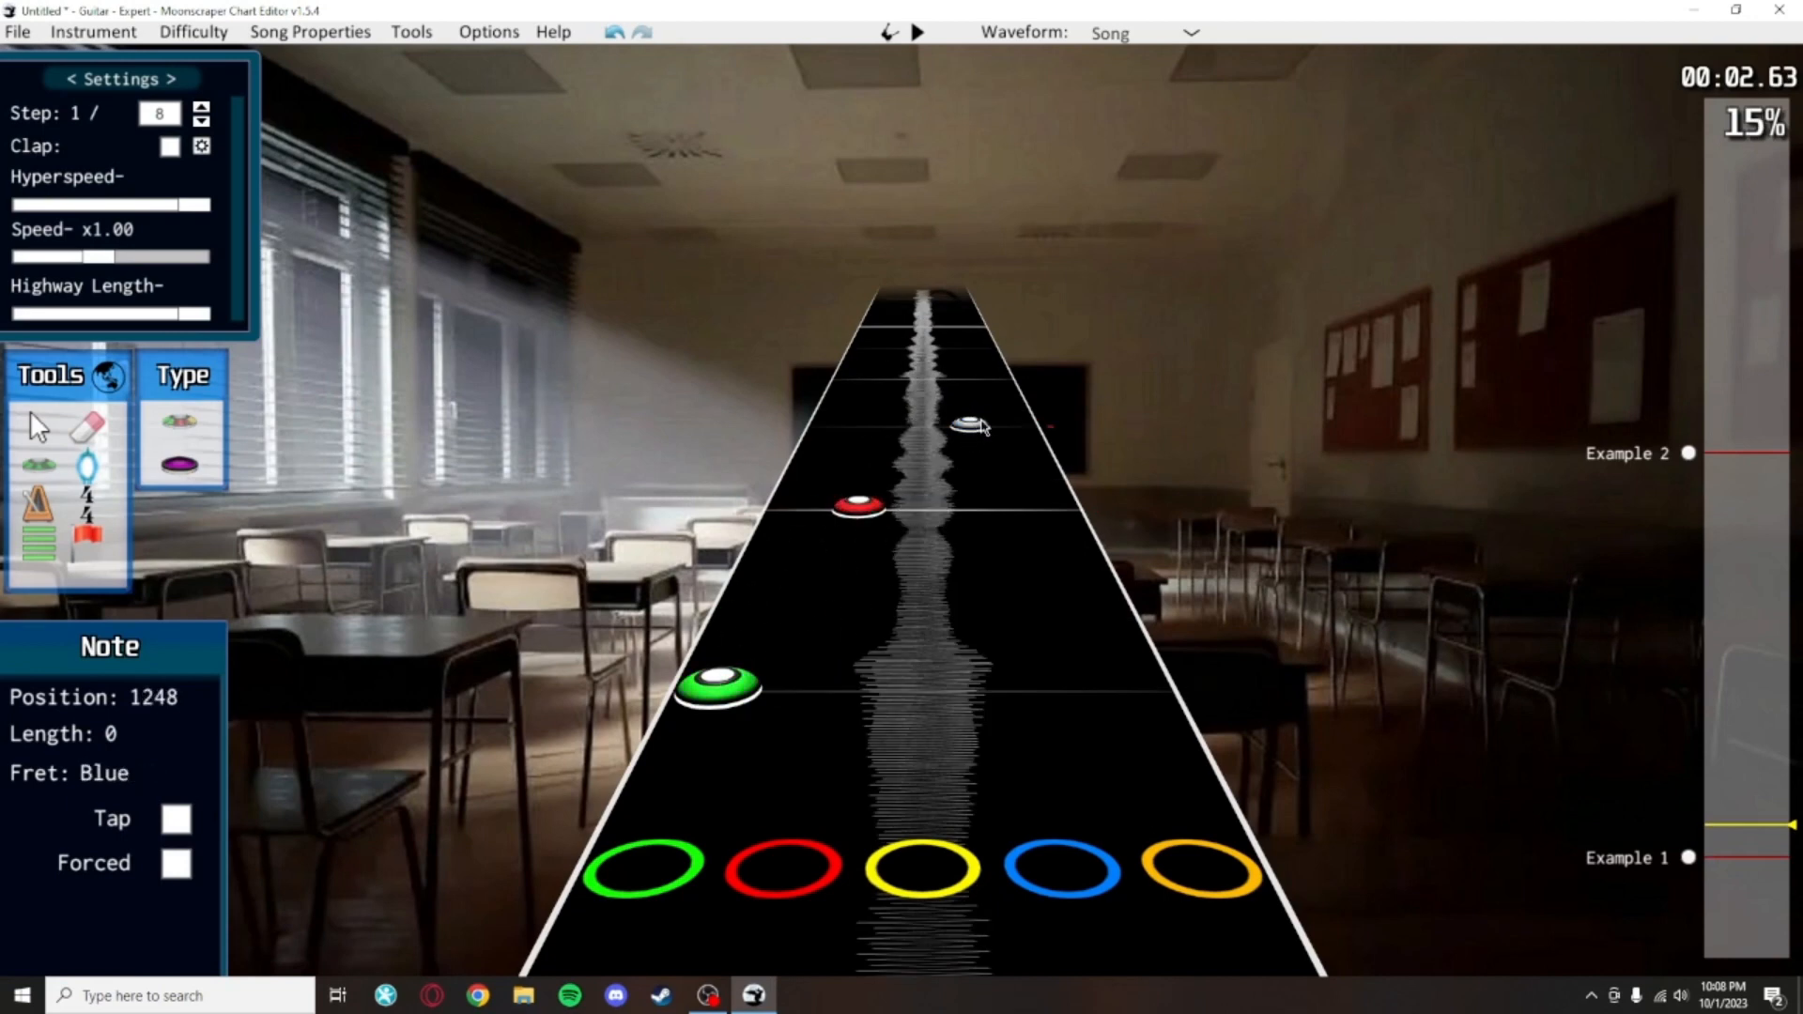
scroll(939, 470, "down", 3)
scroll(845, 508, "up", 6)
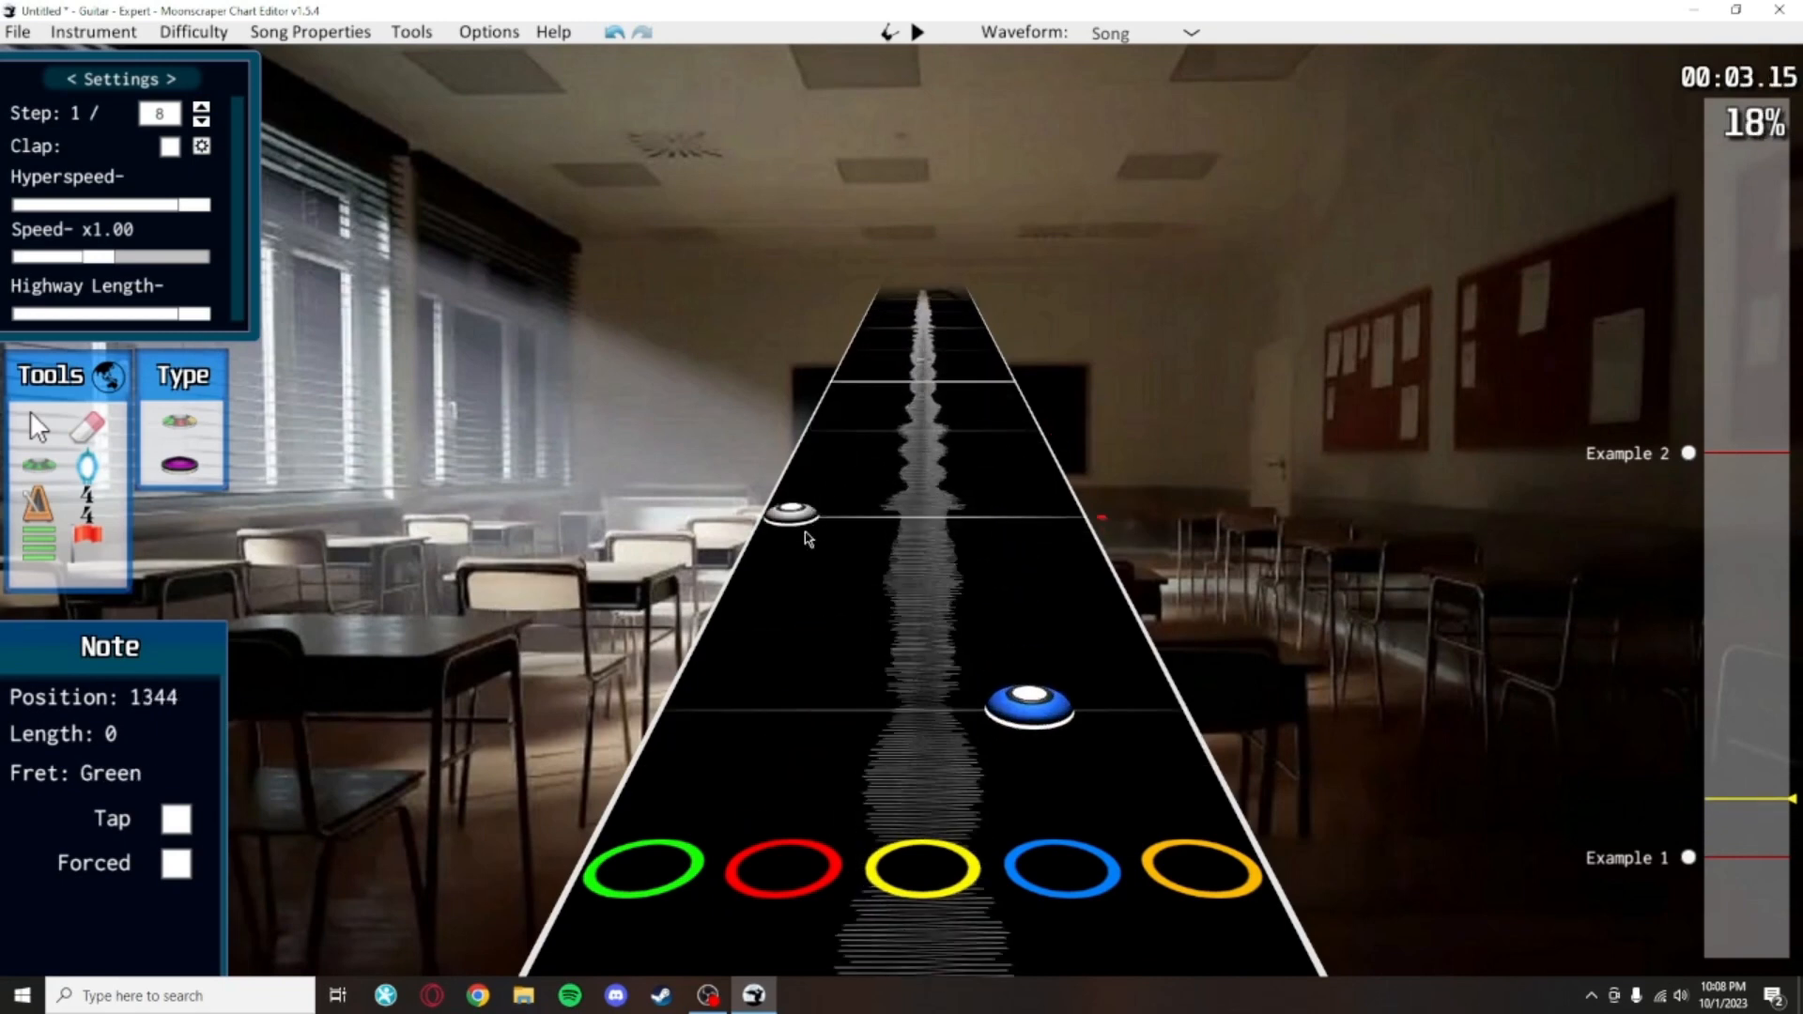
scroll(859, 512, "up", 4)
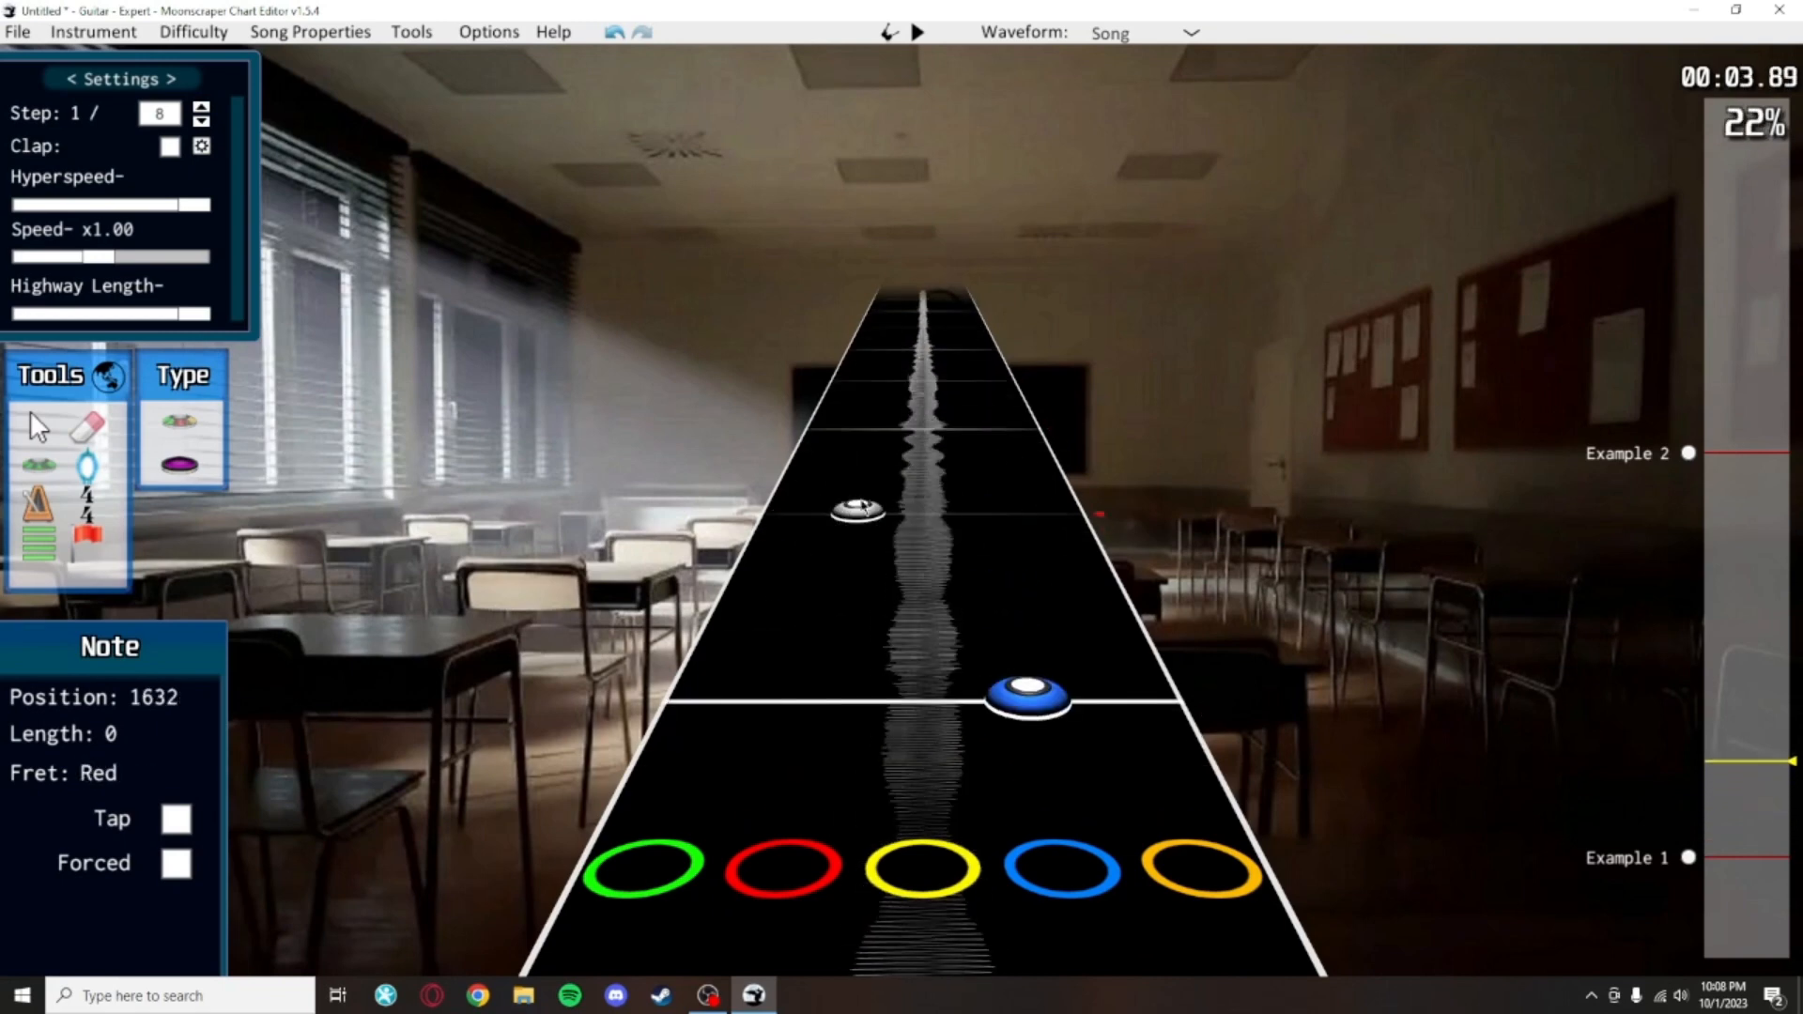
Copy the three three-note groups spanning positions 768 to 1536 and paste them starting at position 1632
key("ctrl+a")
scroll(854, 526, "down", 10)
scroll(848, 542, "up", 1)
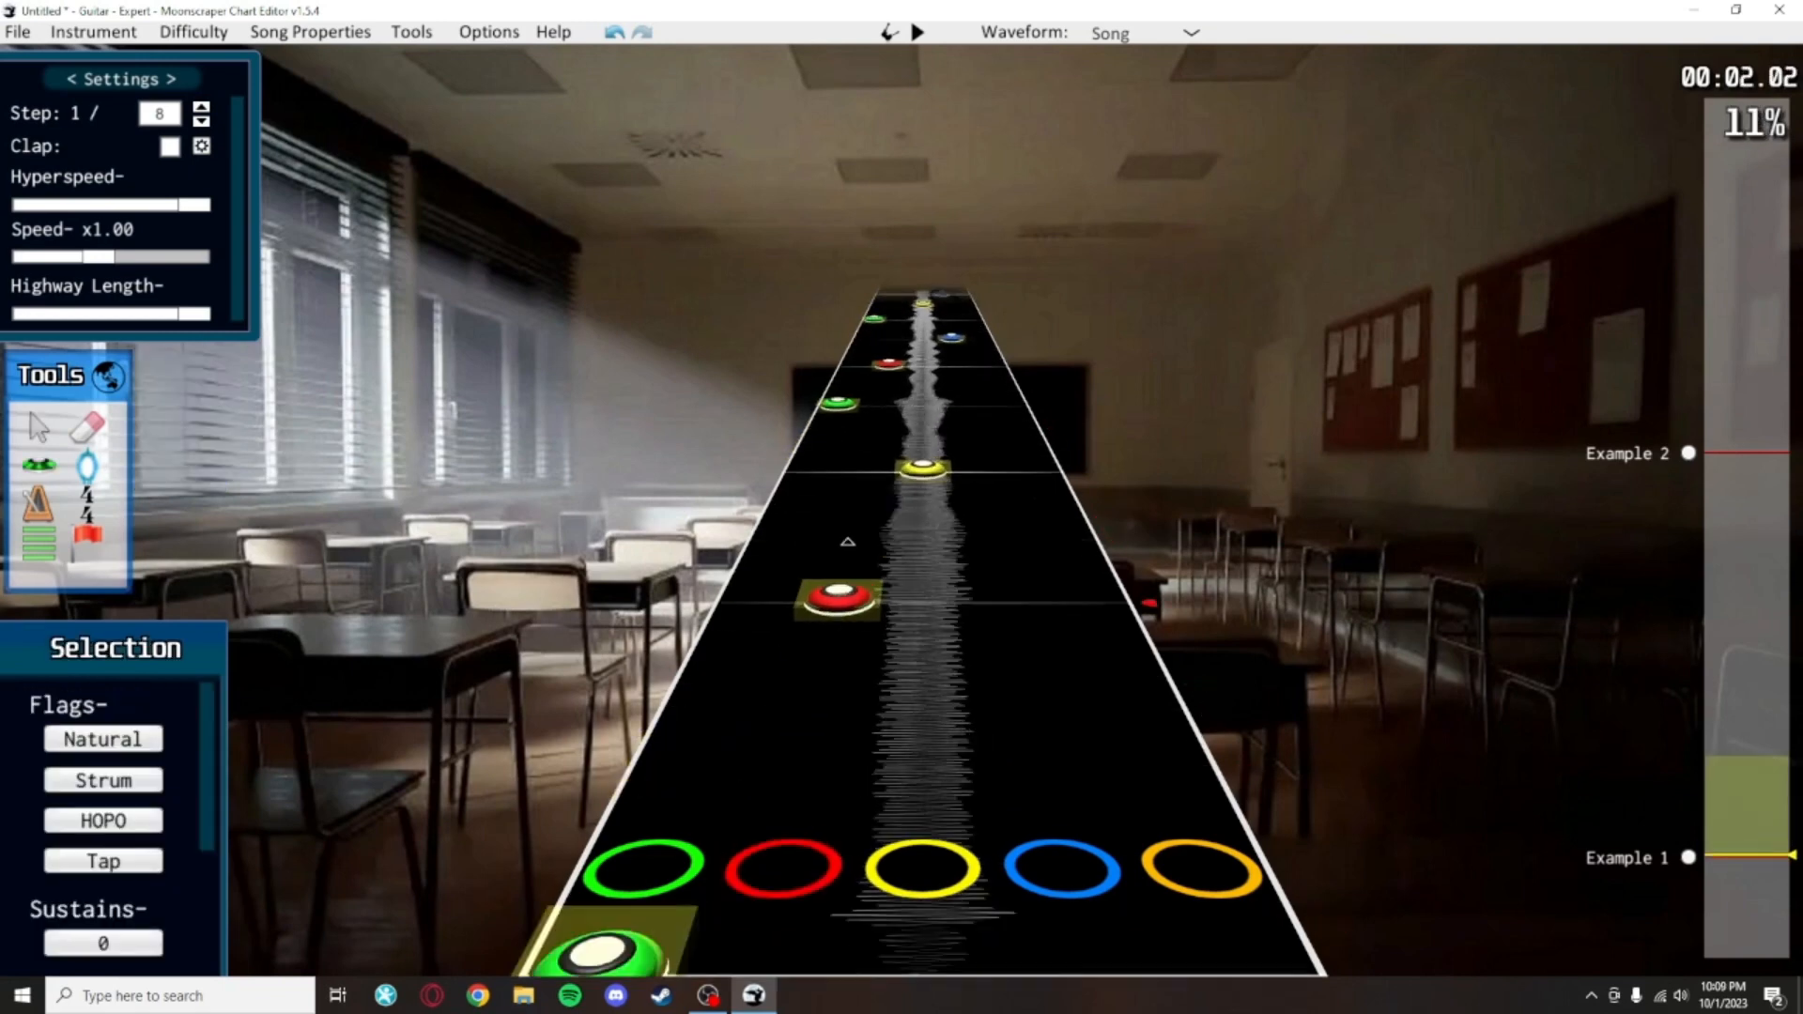
scroll(848, 542, "up", 10)
scroll(1090, 673, "down", 1)
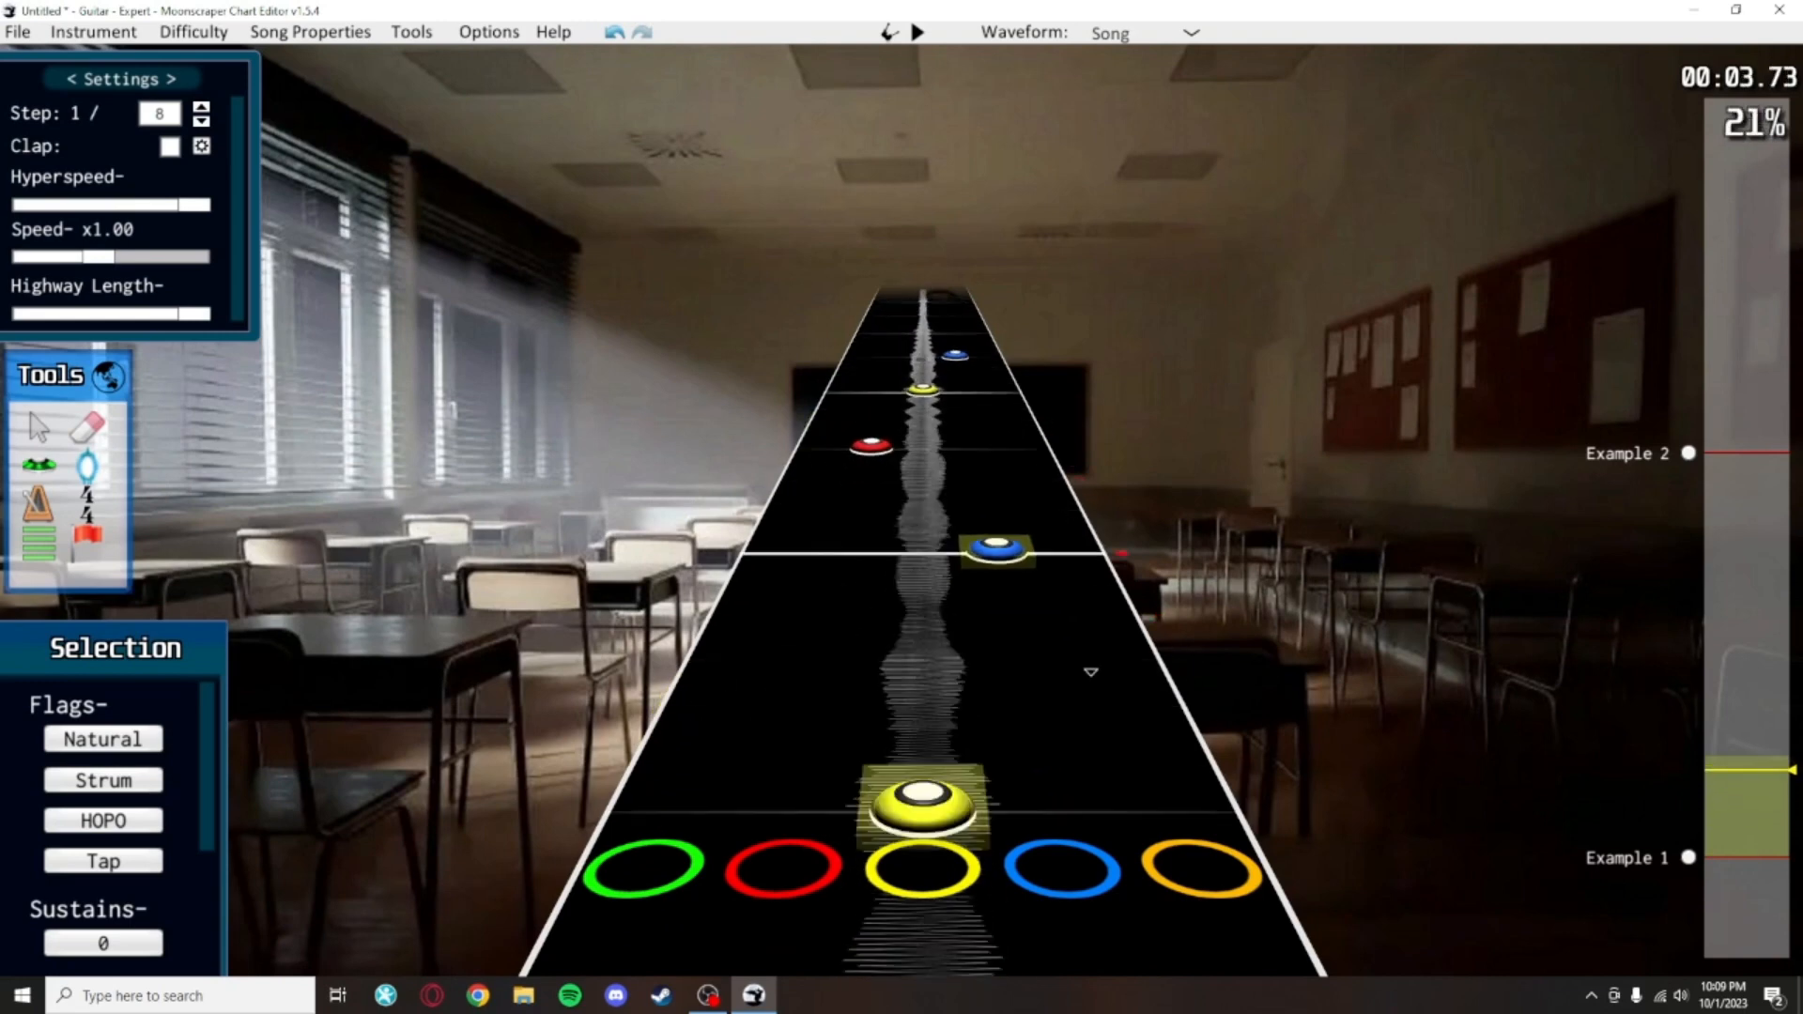
scroll(1090, 672, "down", 2)
scroll(1014, 589, "up", 4)
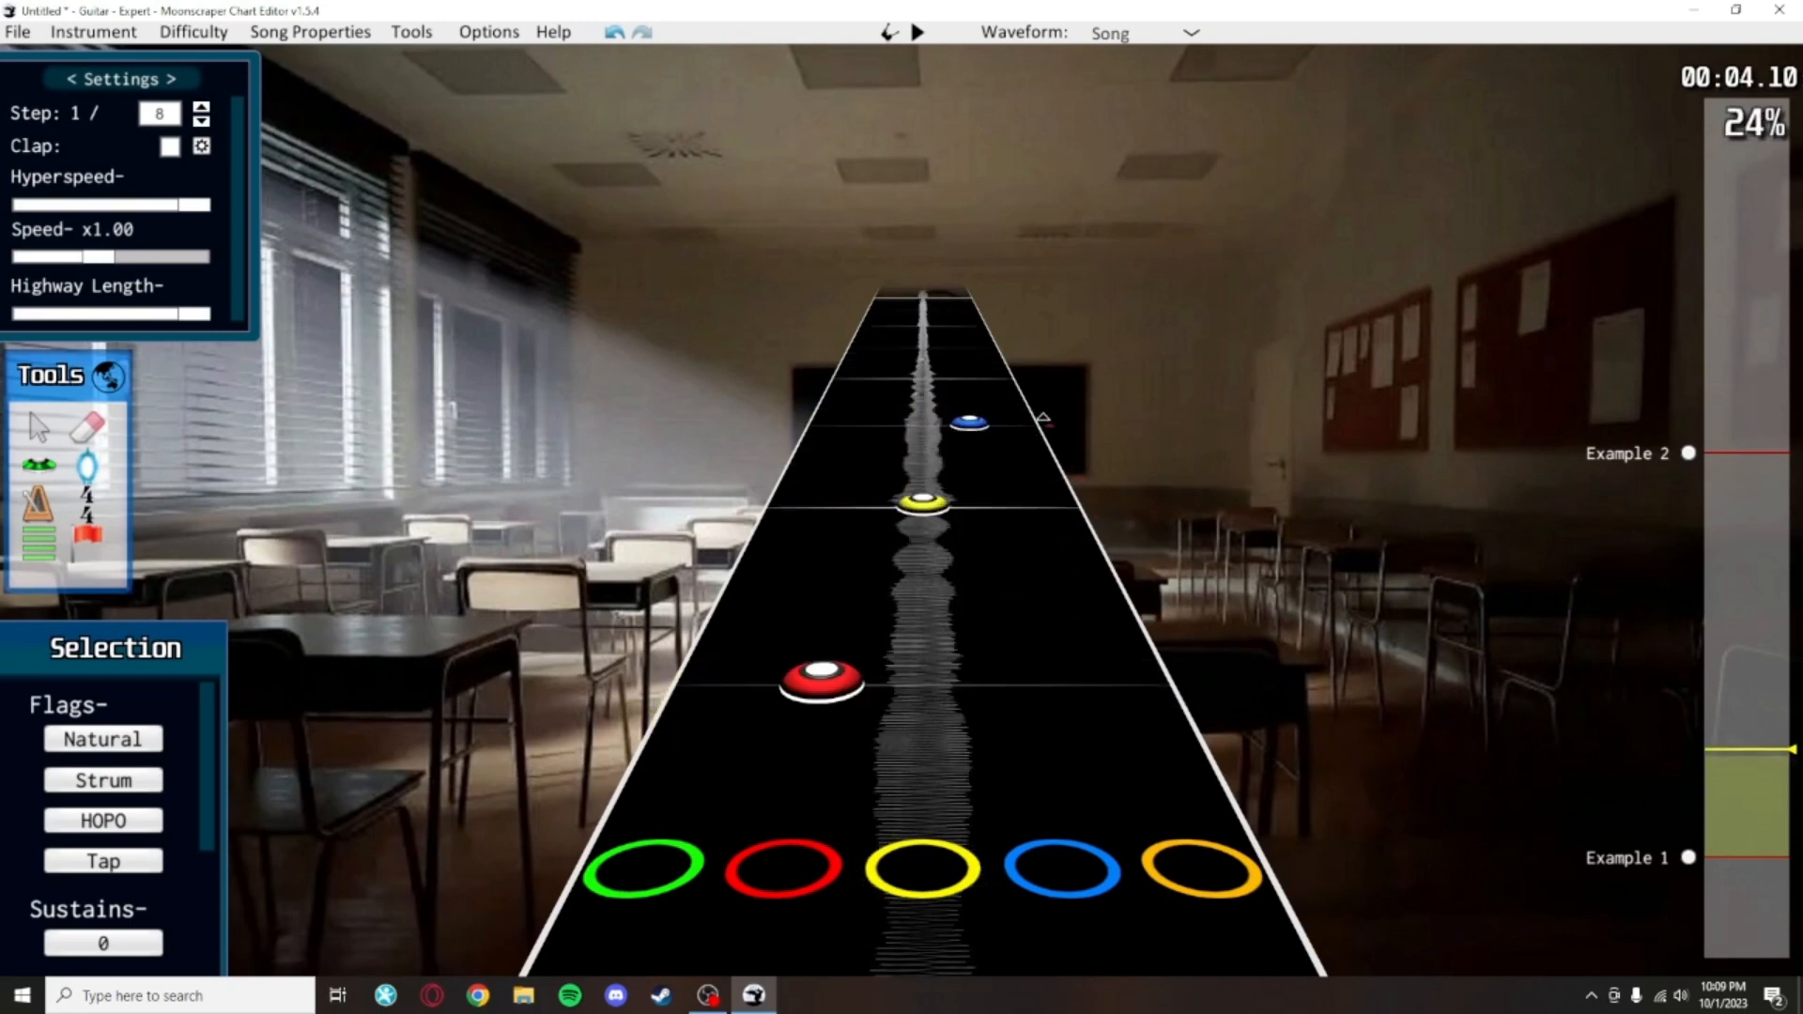
left_click(953, 742)
key("ctrl+v")
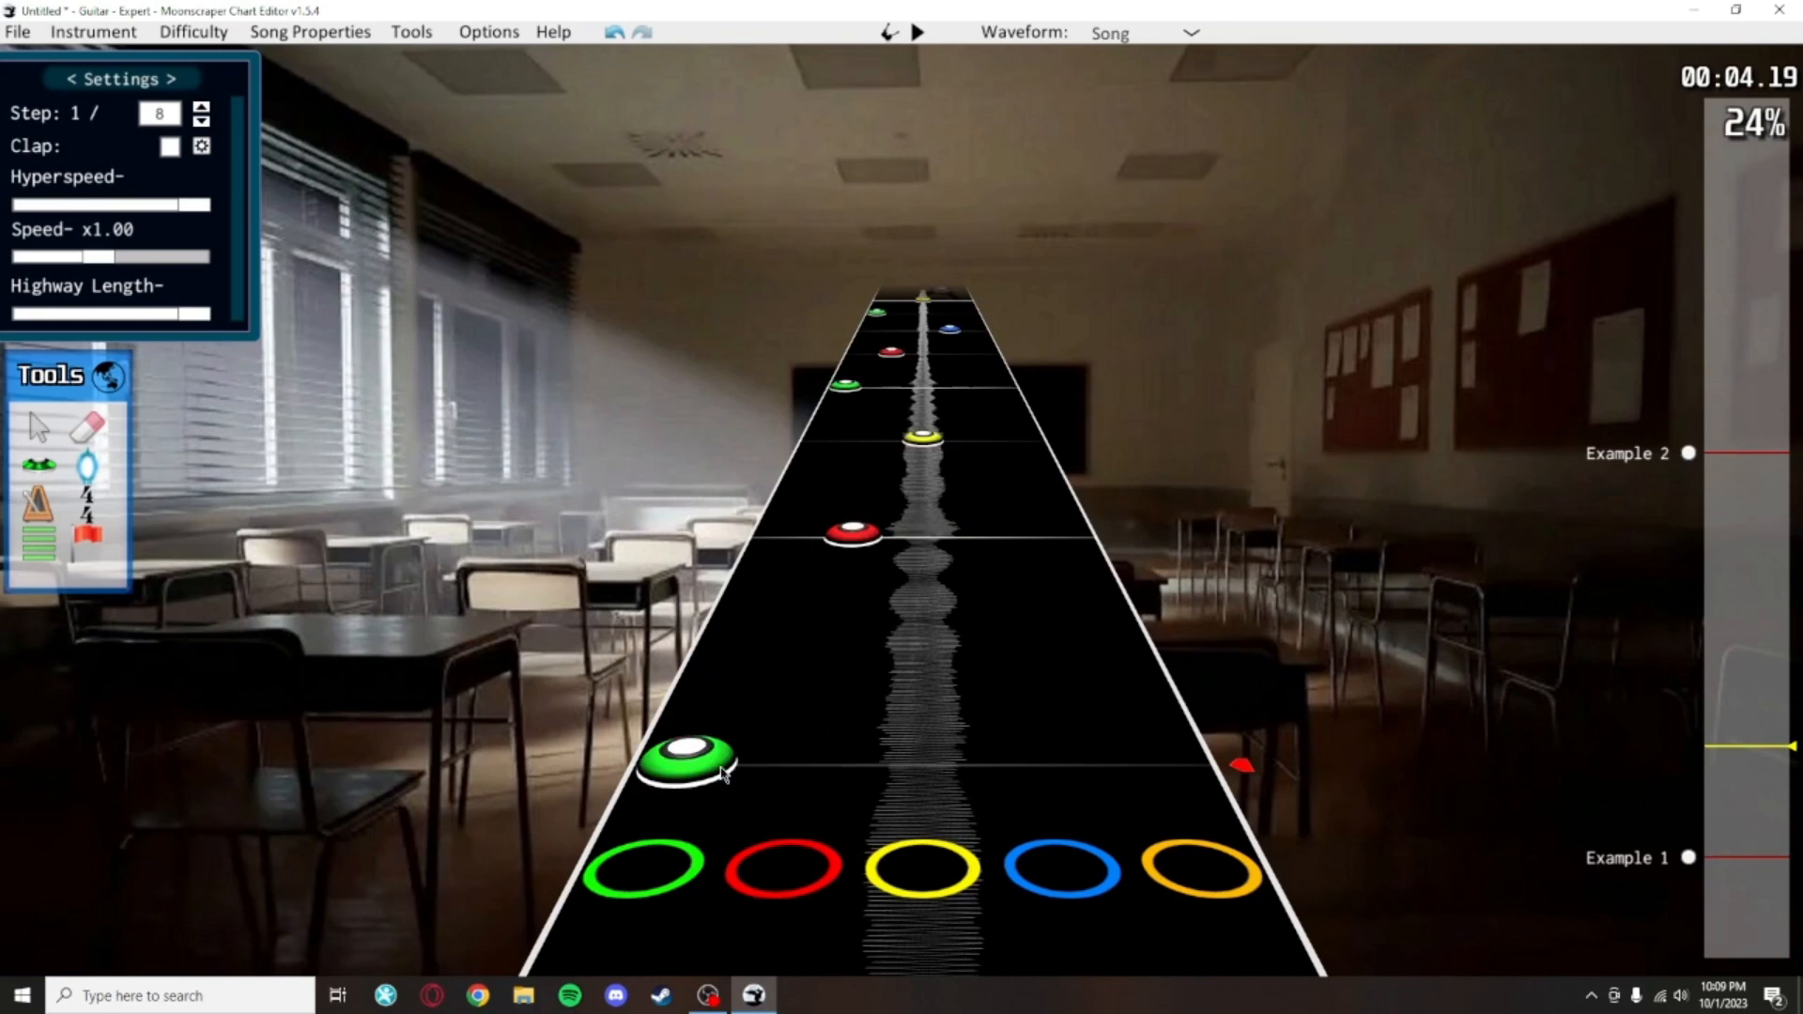
Shift the pasted notes from position 1632 onward up by one fret, so green becomes red and blue becomes orange
left_click_drag(1228, 770, 663, 310)
scroll(805, 643, "down", 4)
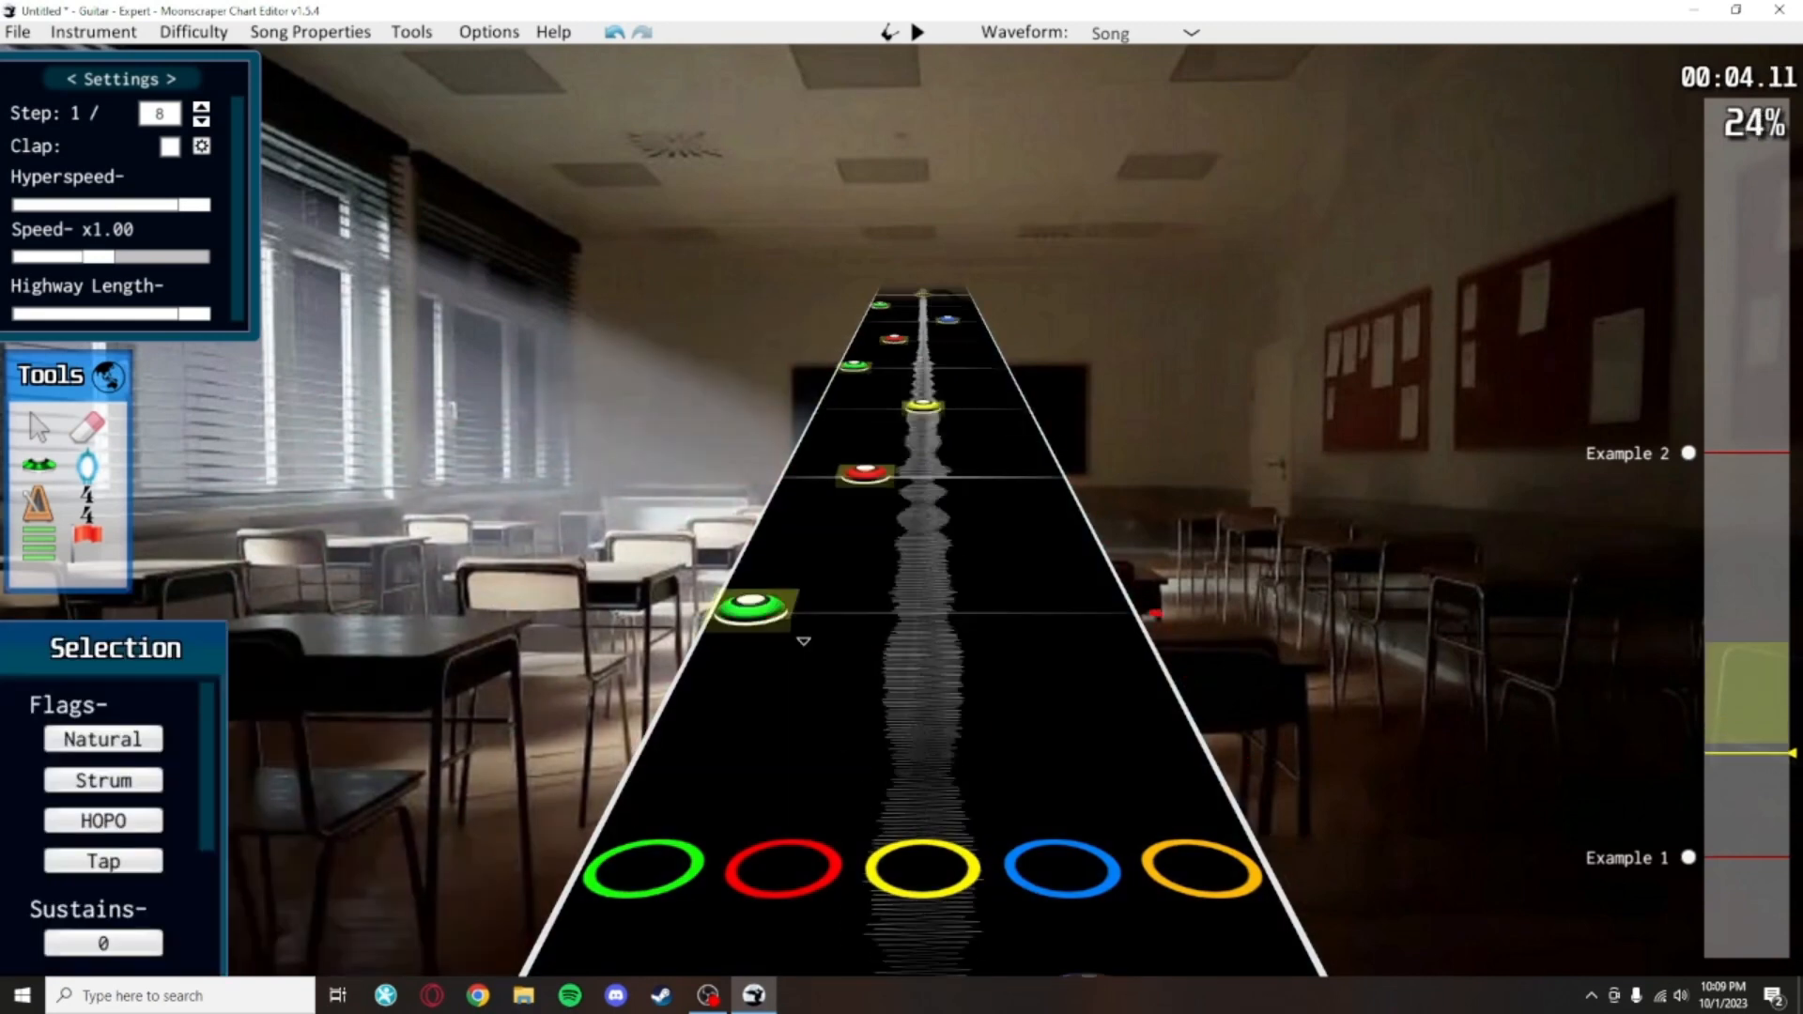
left_click_drag(805, 521, 858, 512)
left_click(1154, 450)
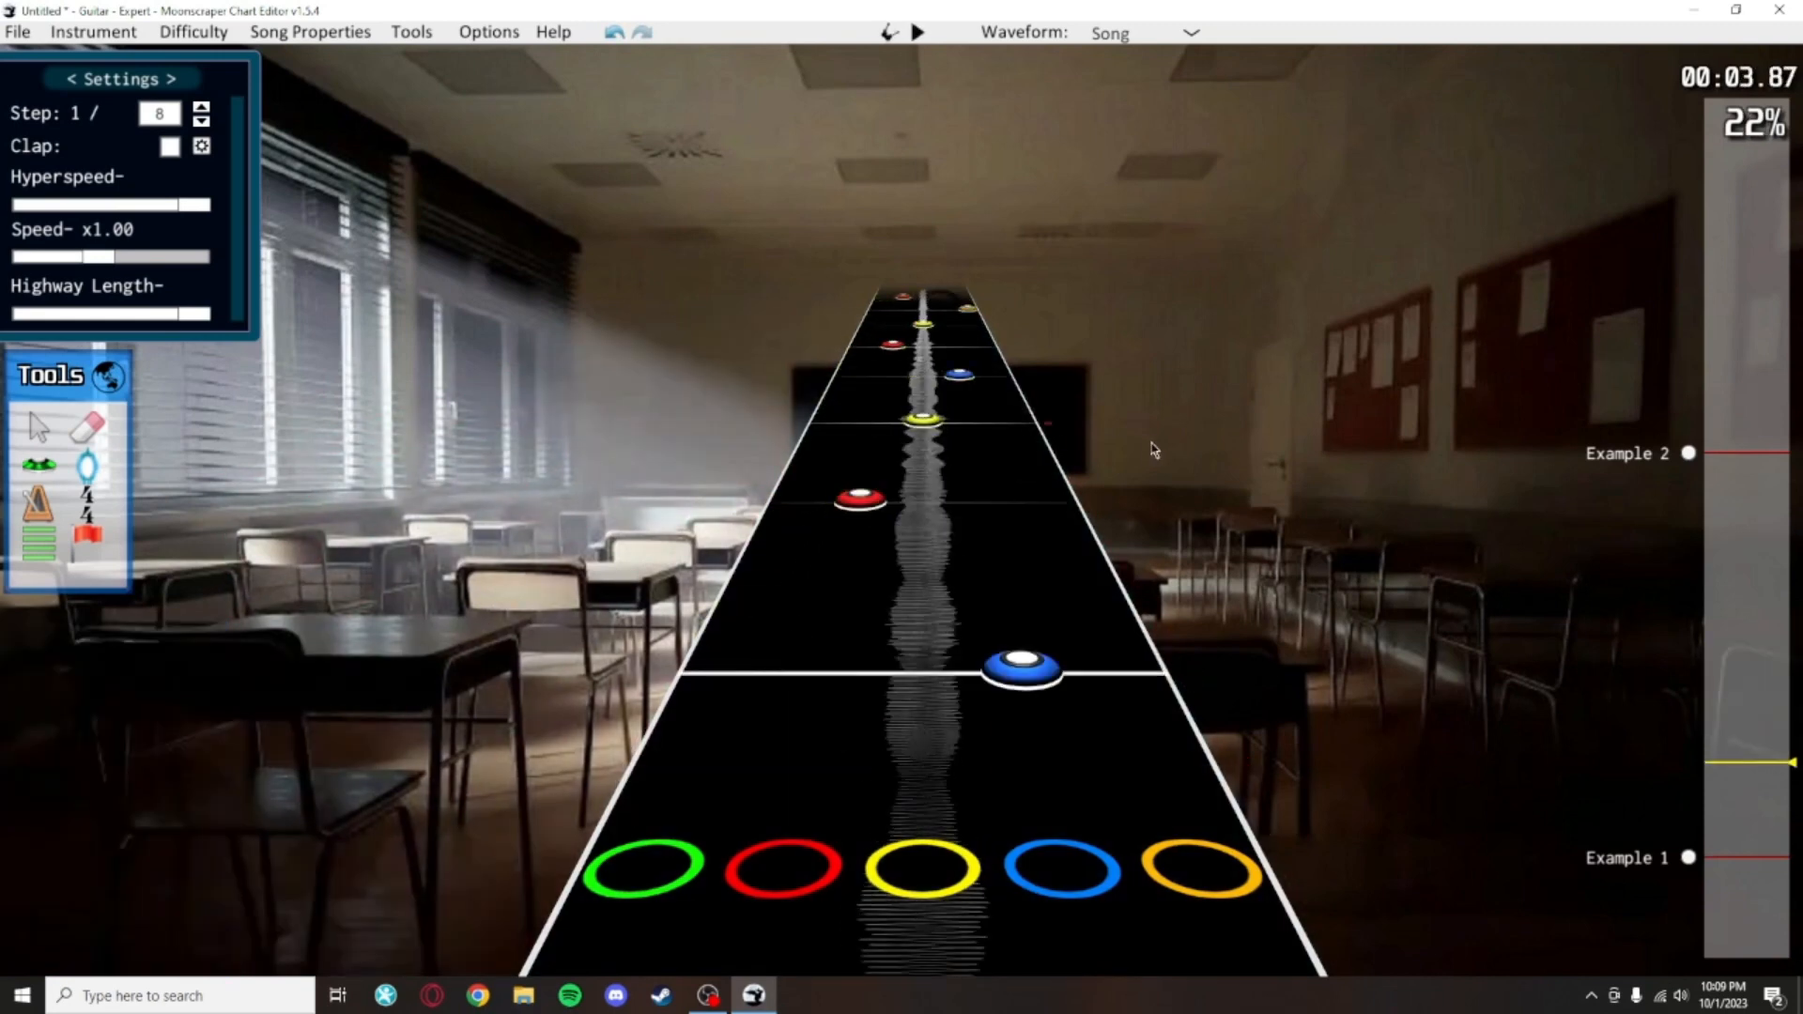
key("space")
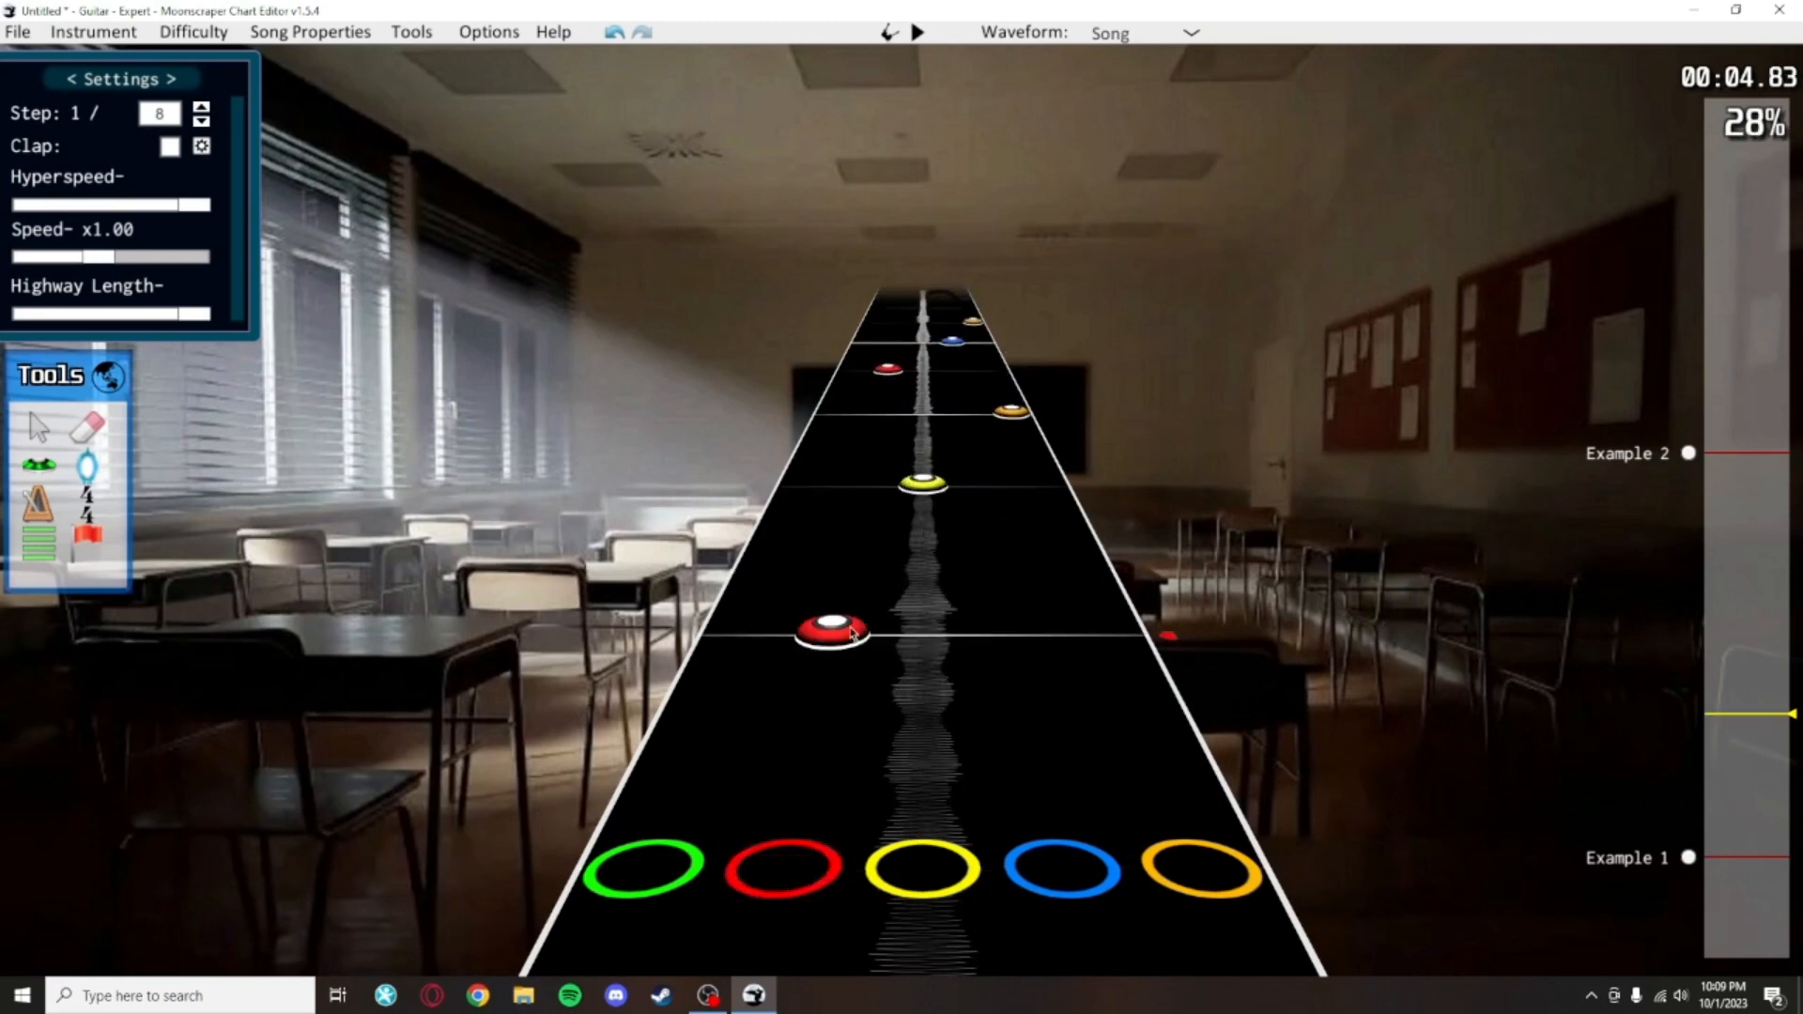
Place yellow, blue and orange notes one step apart, starting at position 2496
left_click(31, 465)
scroll(892, 583, "up", 2)
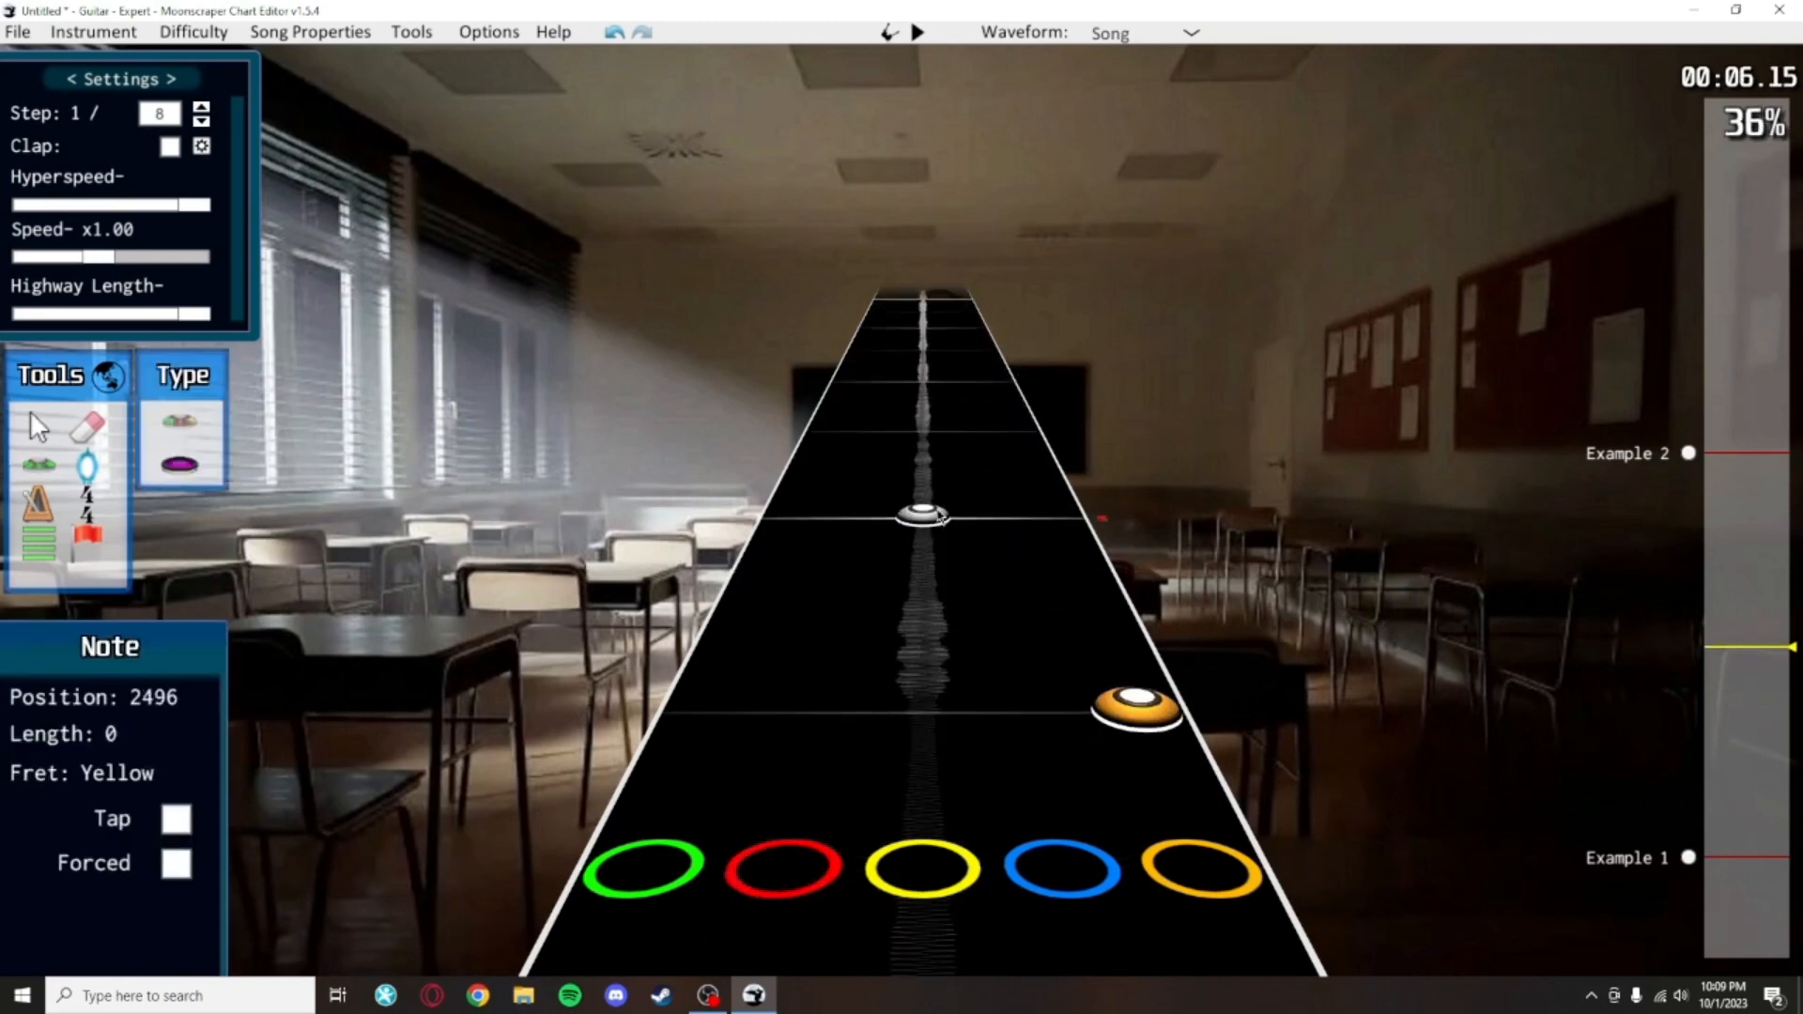
left_click(932, 508)
left_click(990, 442)
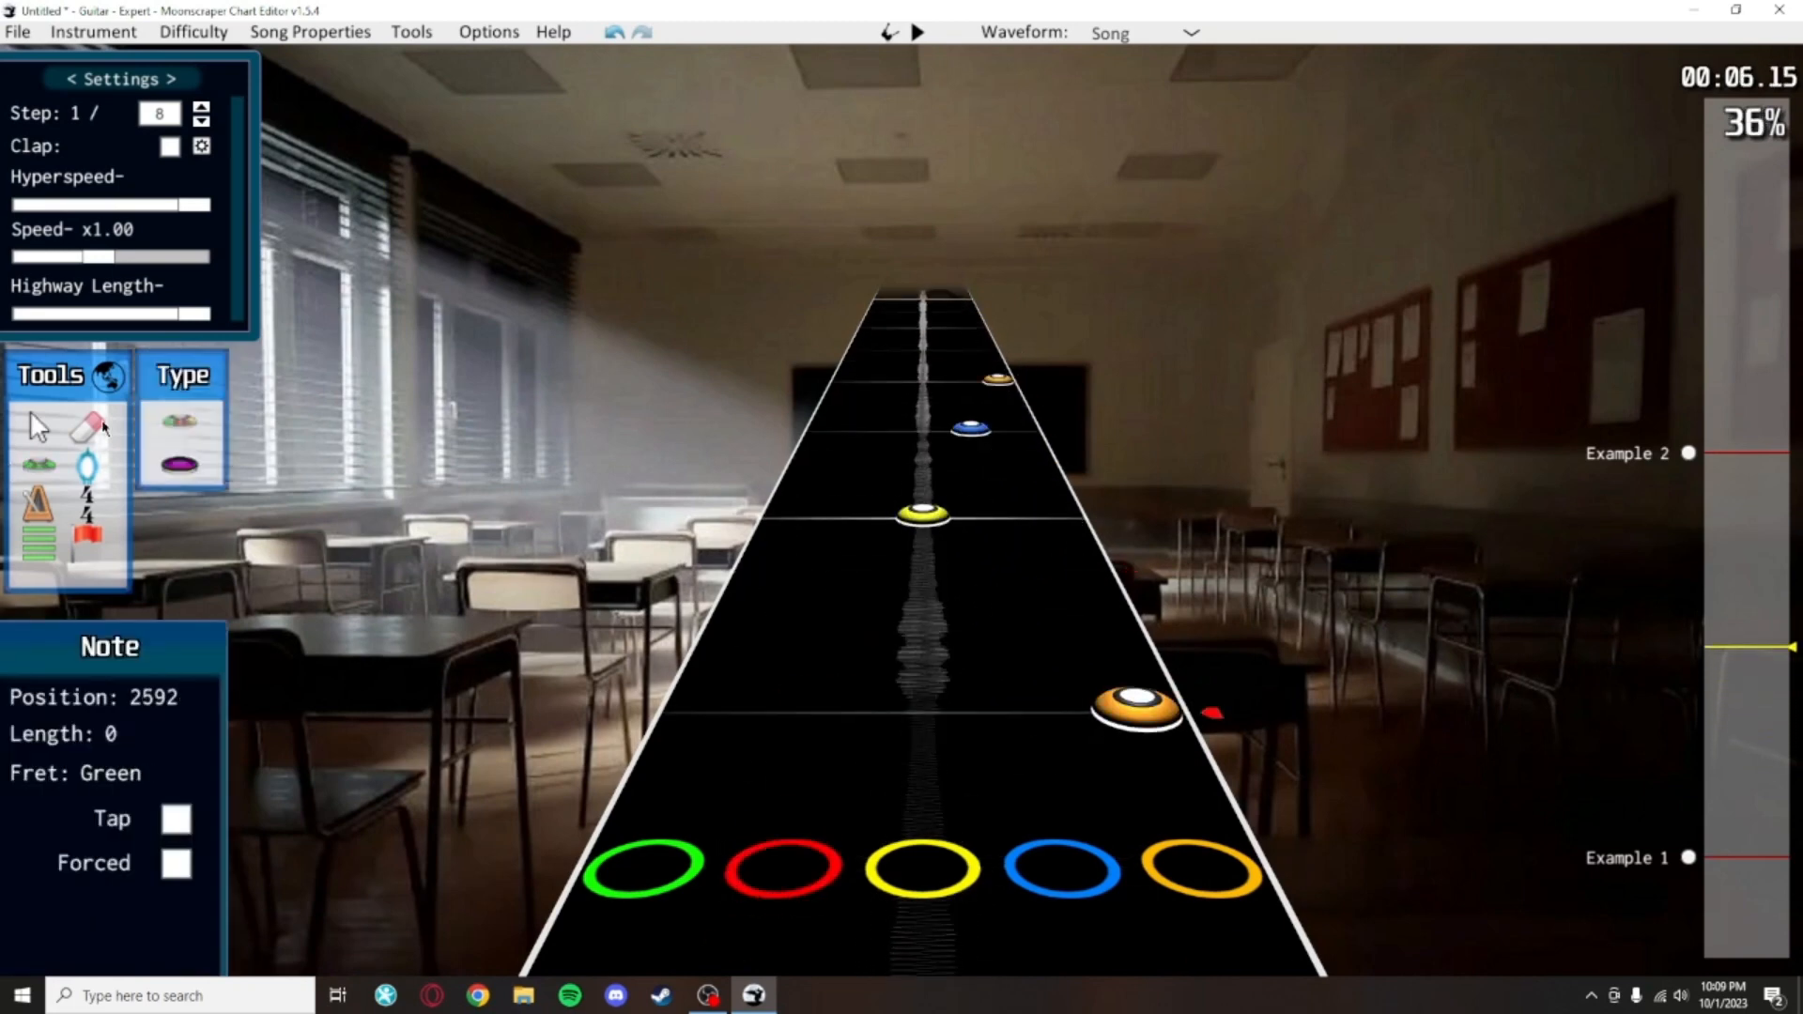
Play the song over the charted three-note groups up to the orange note at position 2688
left_click(38, 428)
key("space")
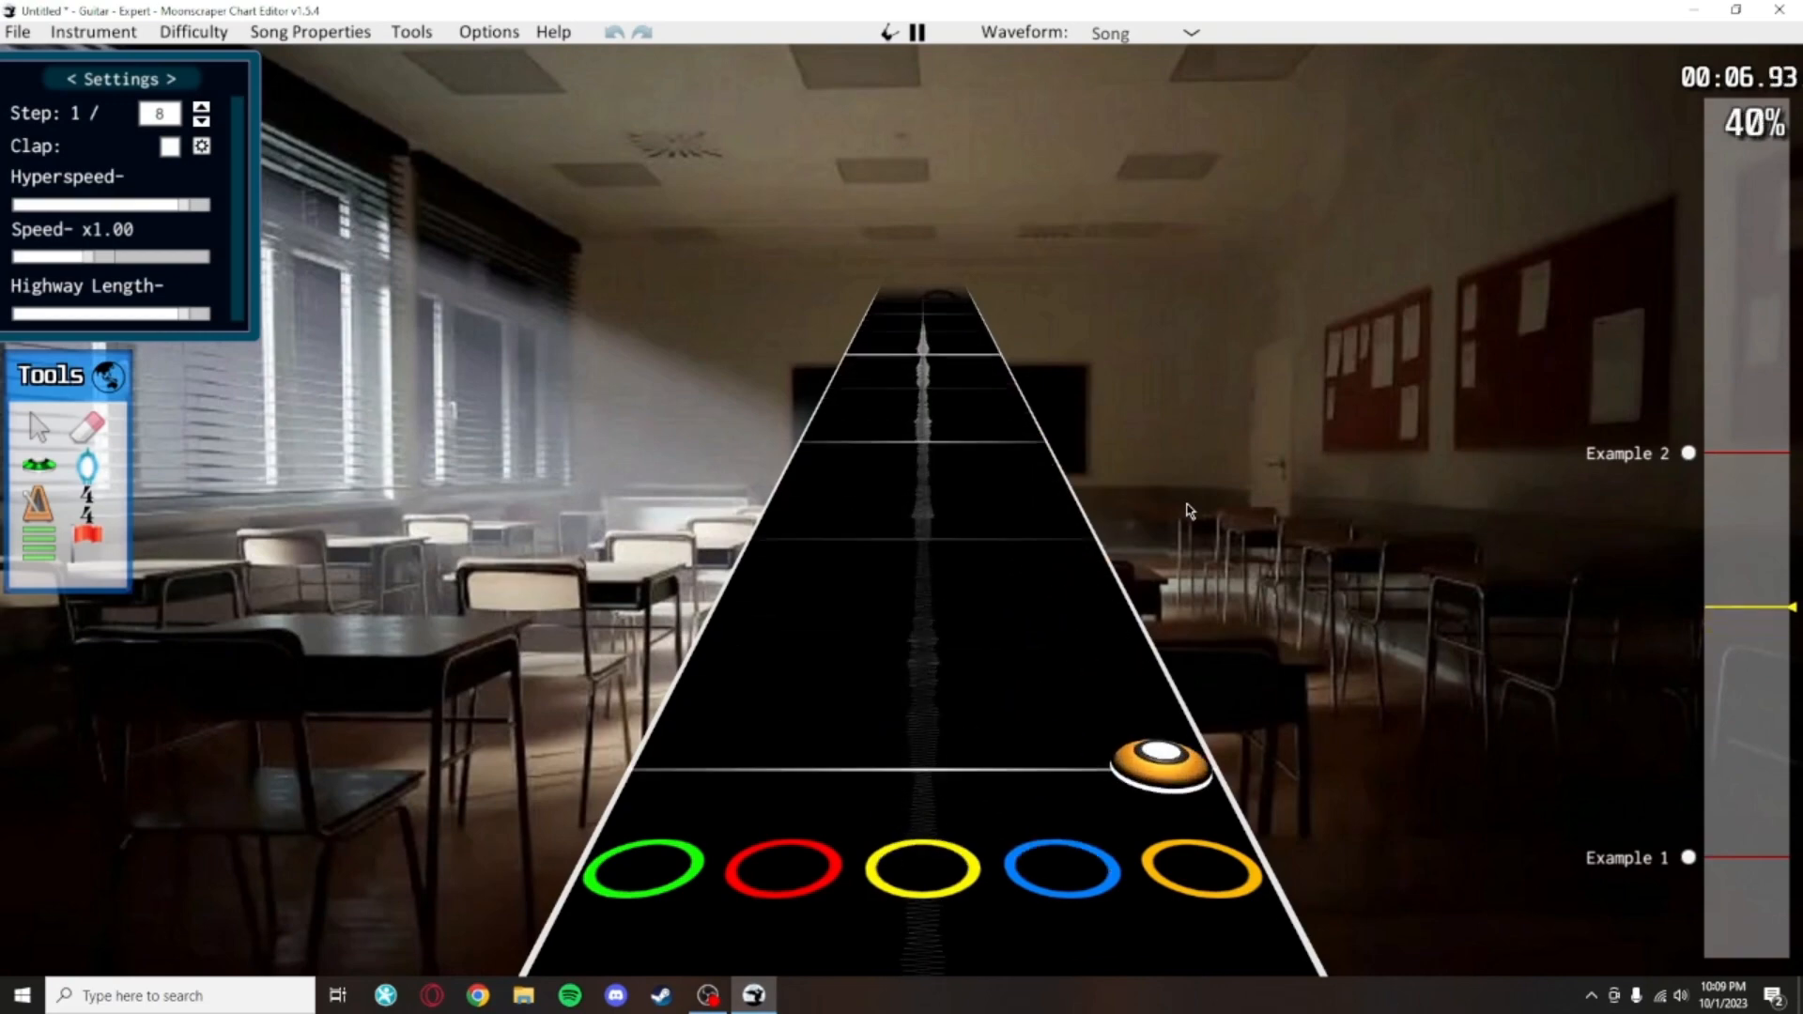
key("space")
Select all the charted notes from Example 1 onward and delete them
scroll(1193, 488, "down", 4)
key("ctrl+a")
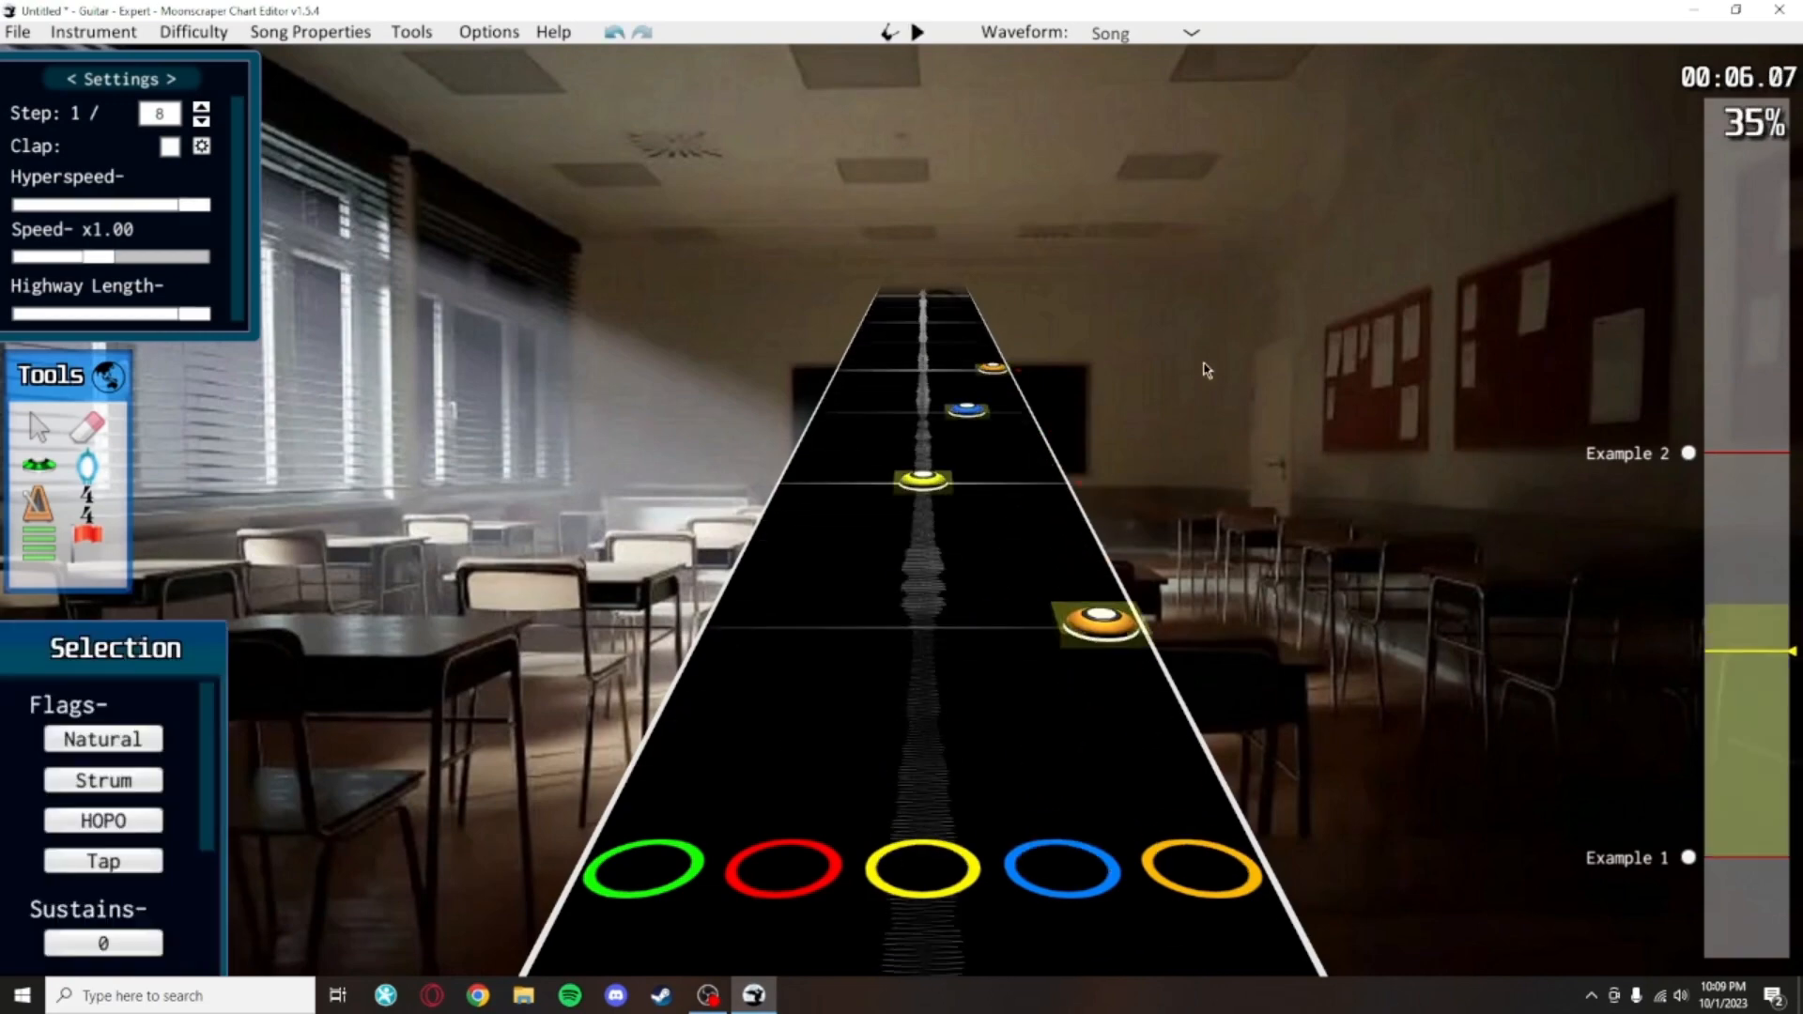
key("Delete")
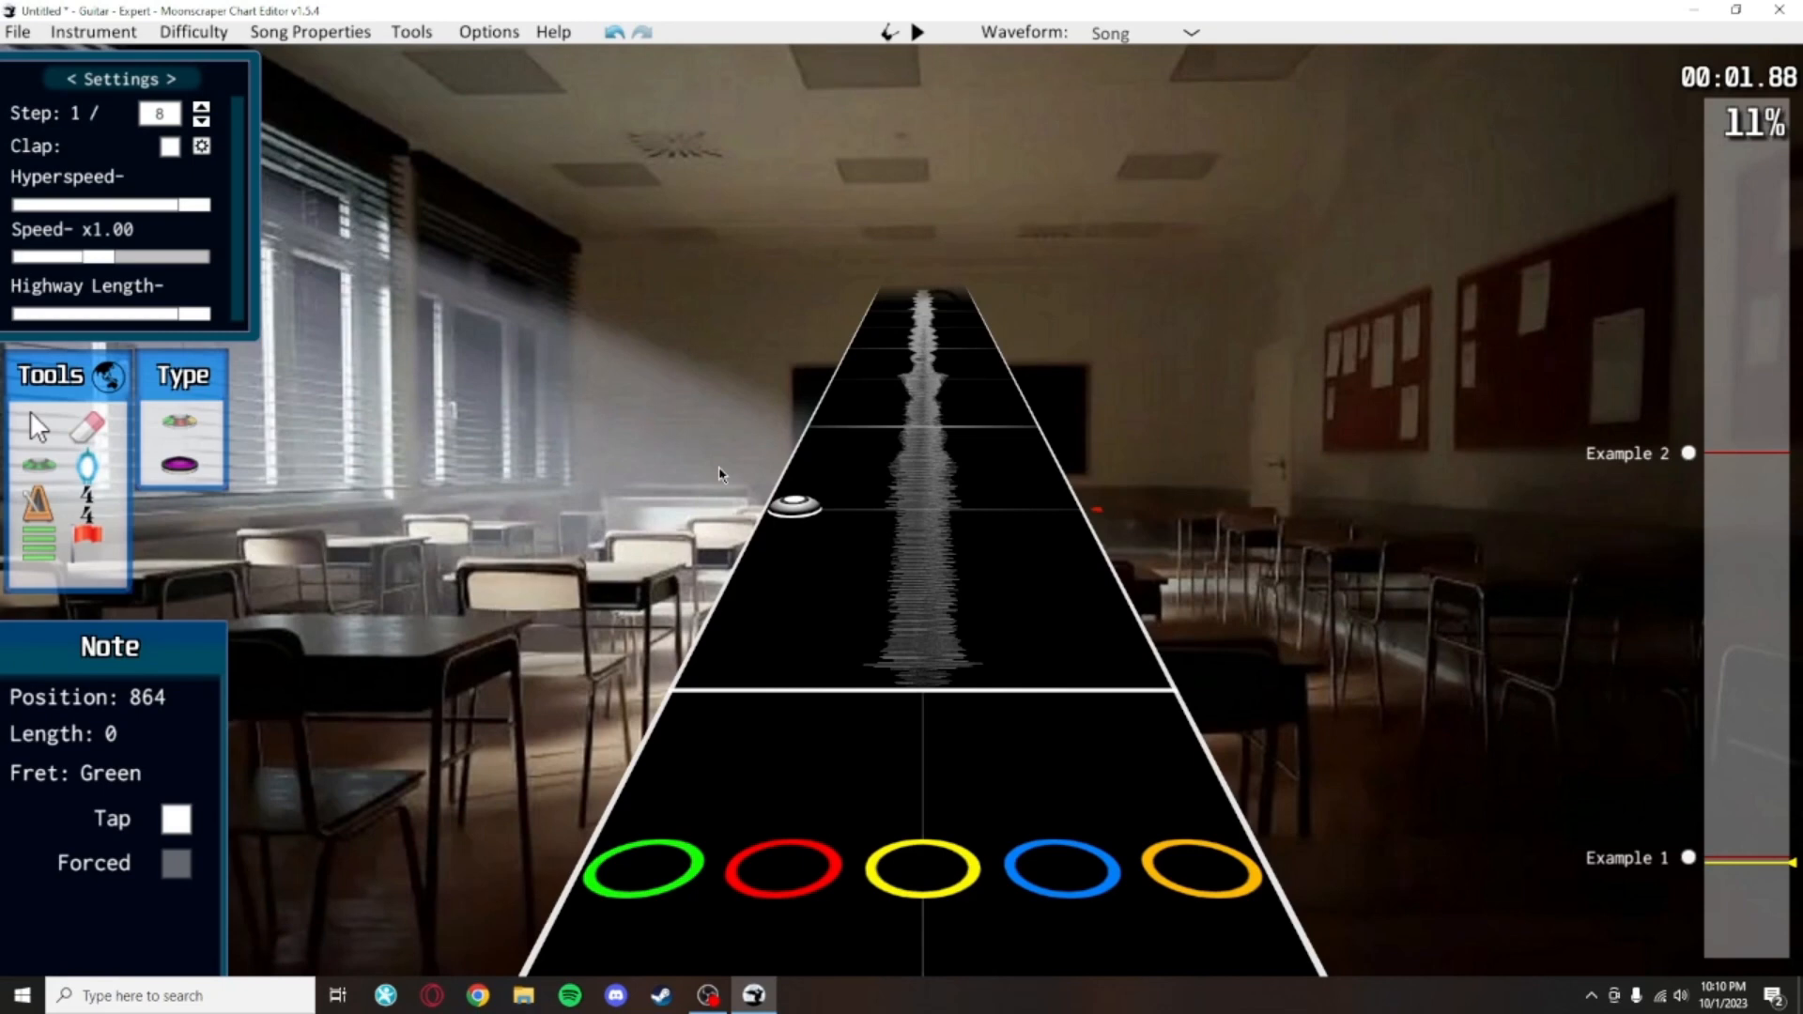
Place a green, red, yellow group at position 768 and a red, yellow, blue group at position 1056, one step apart
left_click(717, 683)
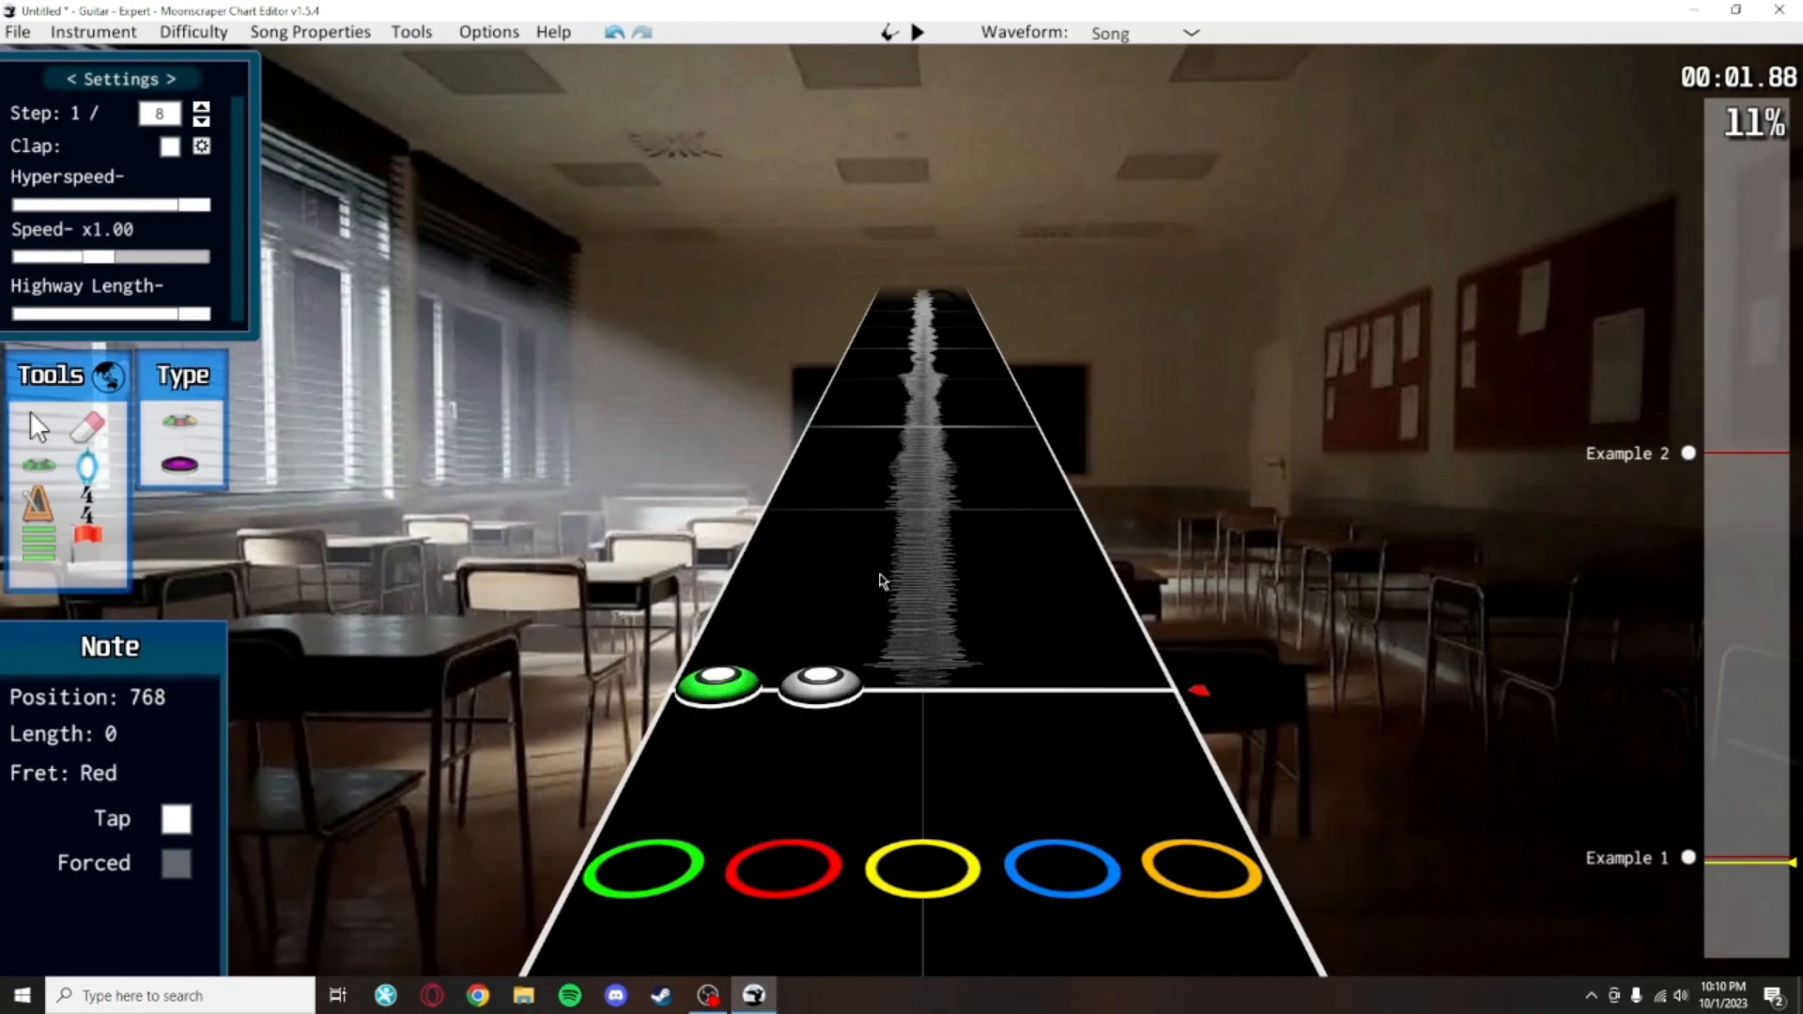
left_click(857, 509)
left_click(918, 430)
scroll(900, 476, "up", 2)
left_click(862, 460)
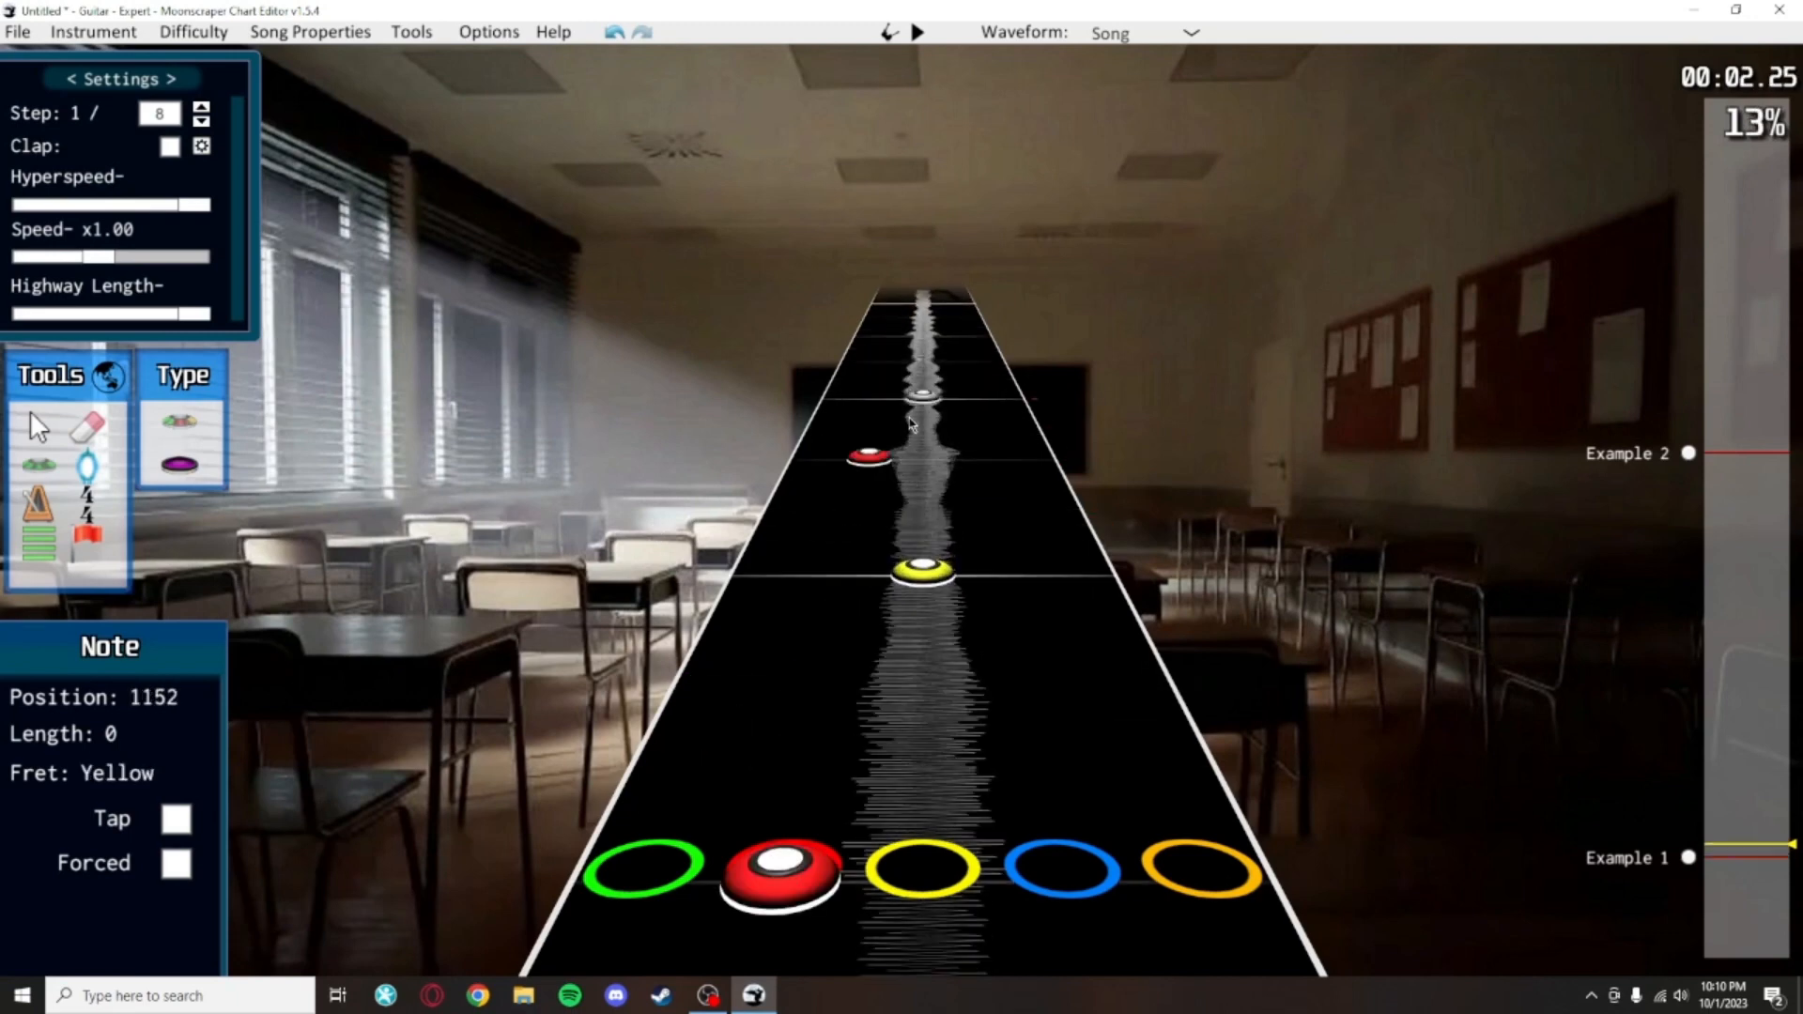
left_click(921, 397)
left_click(958, 364)
Place yellow, blue and orange notes one step apart, starting at position 1344
scroll(1002, 533, "up", 5)
left_click(925, 764)
left_click(1001, 569)
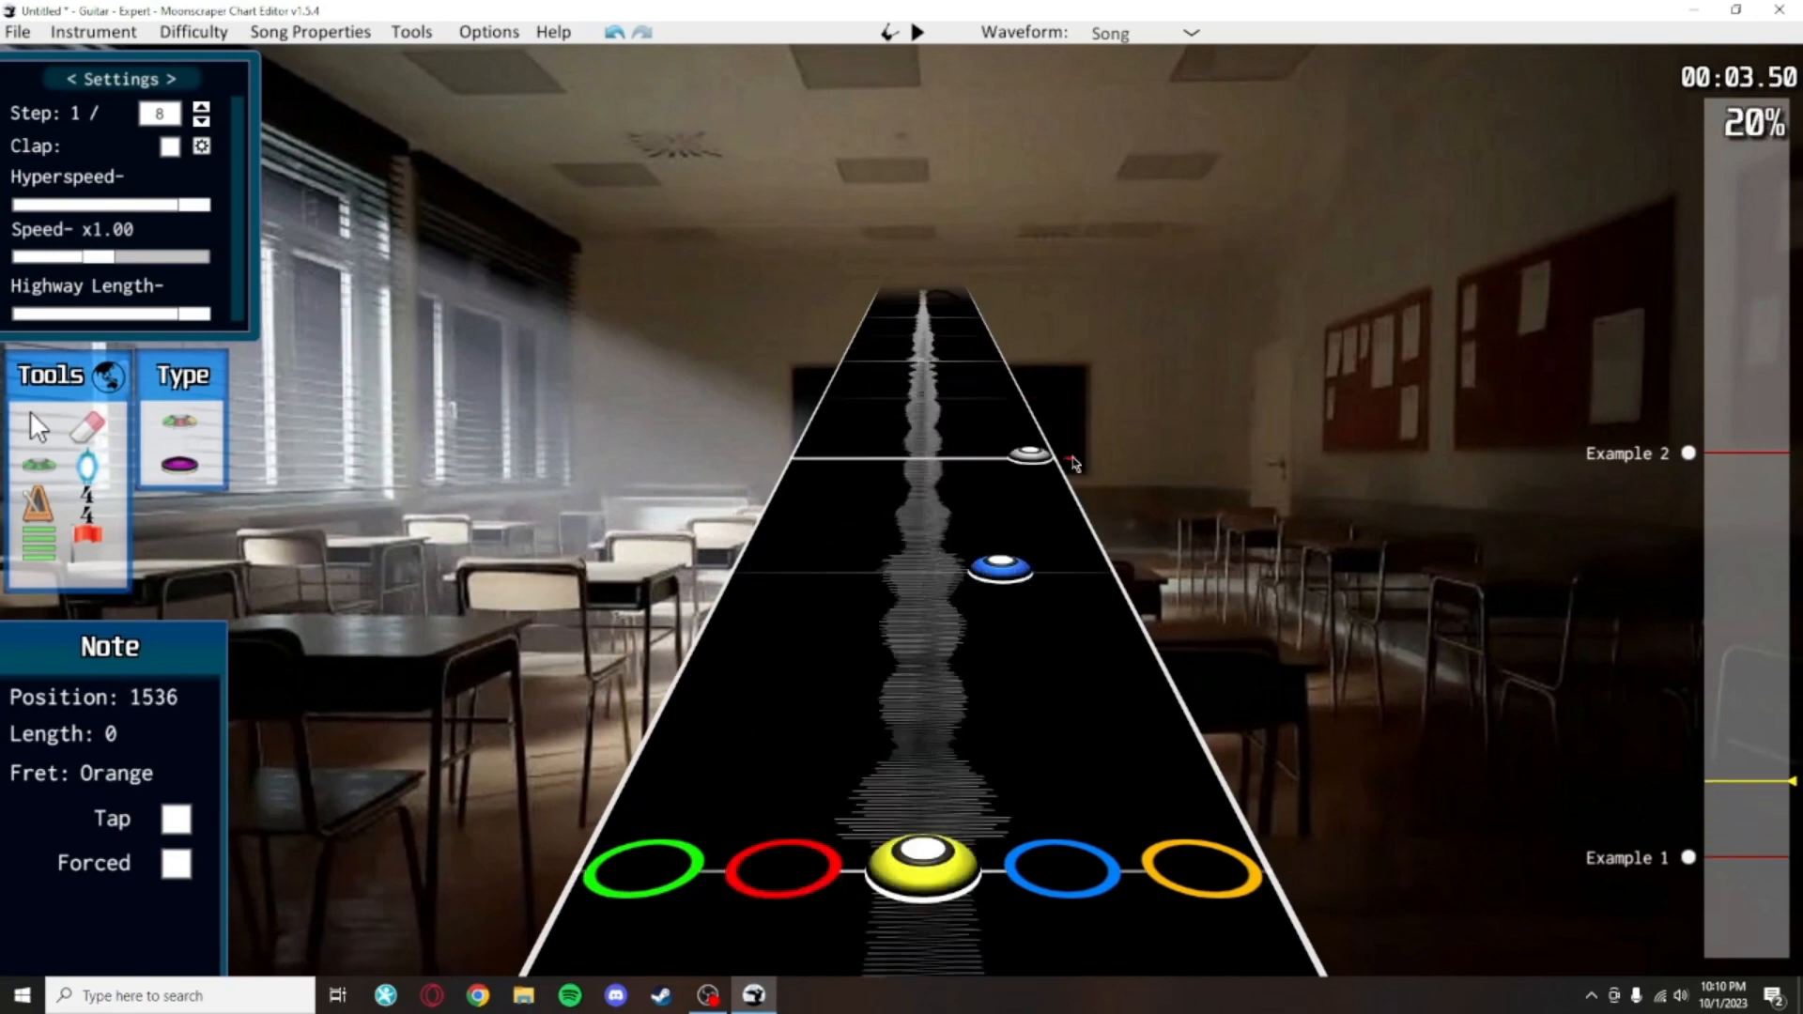
left_click(1061, 464)
Play the song over the three rising groups up to the orange note at position 1536
scroll(1042, 544, "down", 7)
key("space")
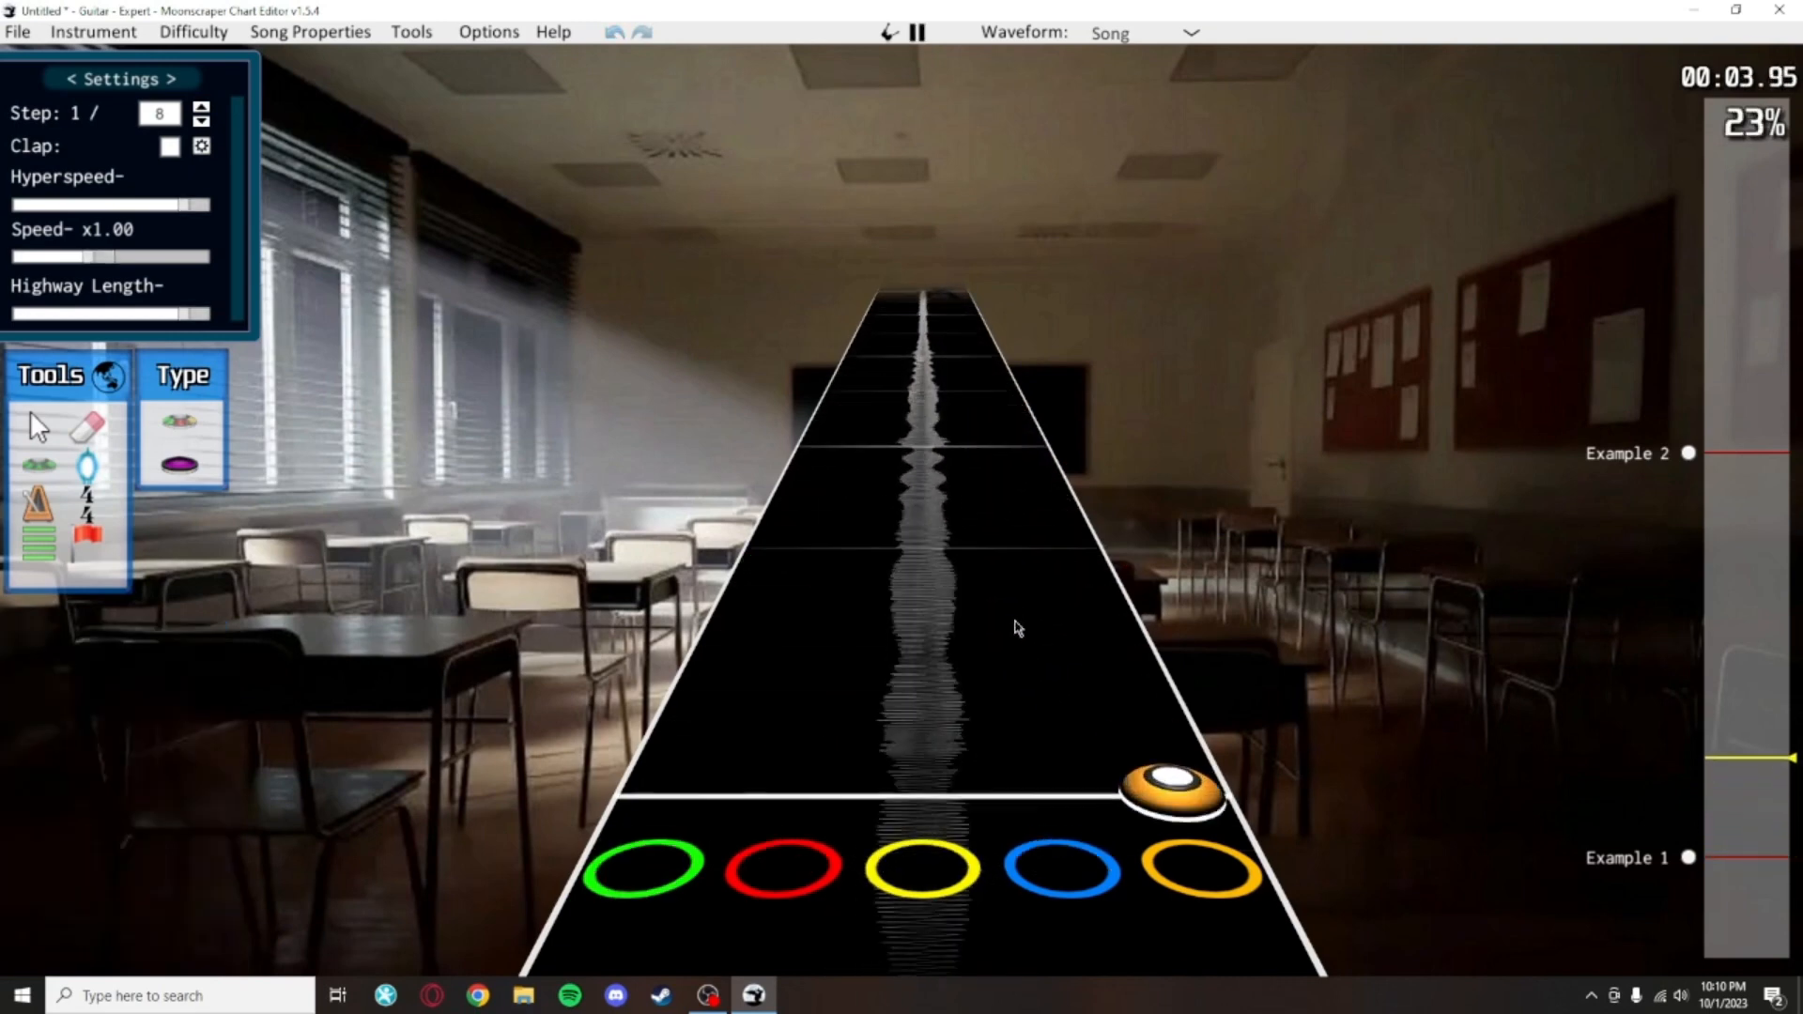
key("space")
Place a green, red, yellow group at position 1632 and a red, yellow, blue group at position 1920, one step apart
left_click(731, 656)
left_click(860, 492)
left_click(922, 417)
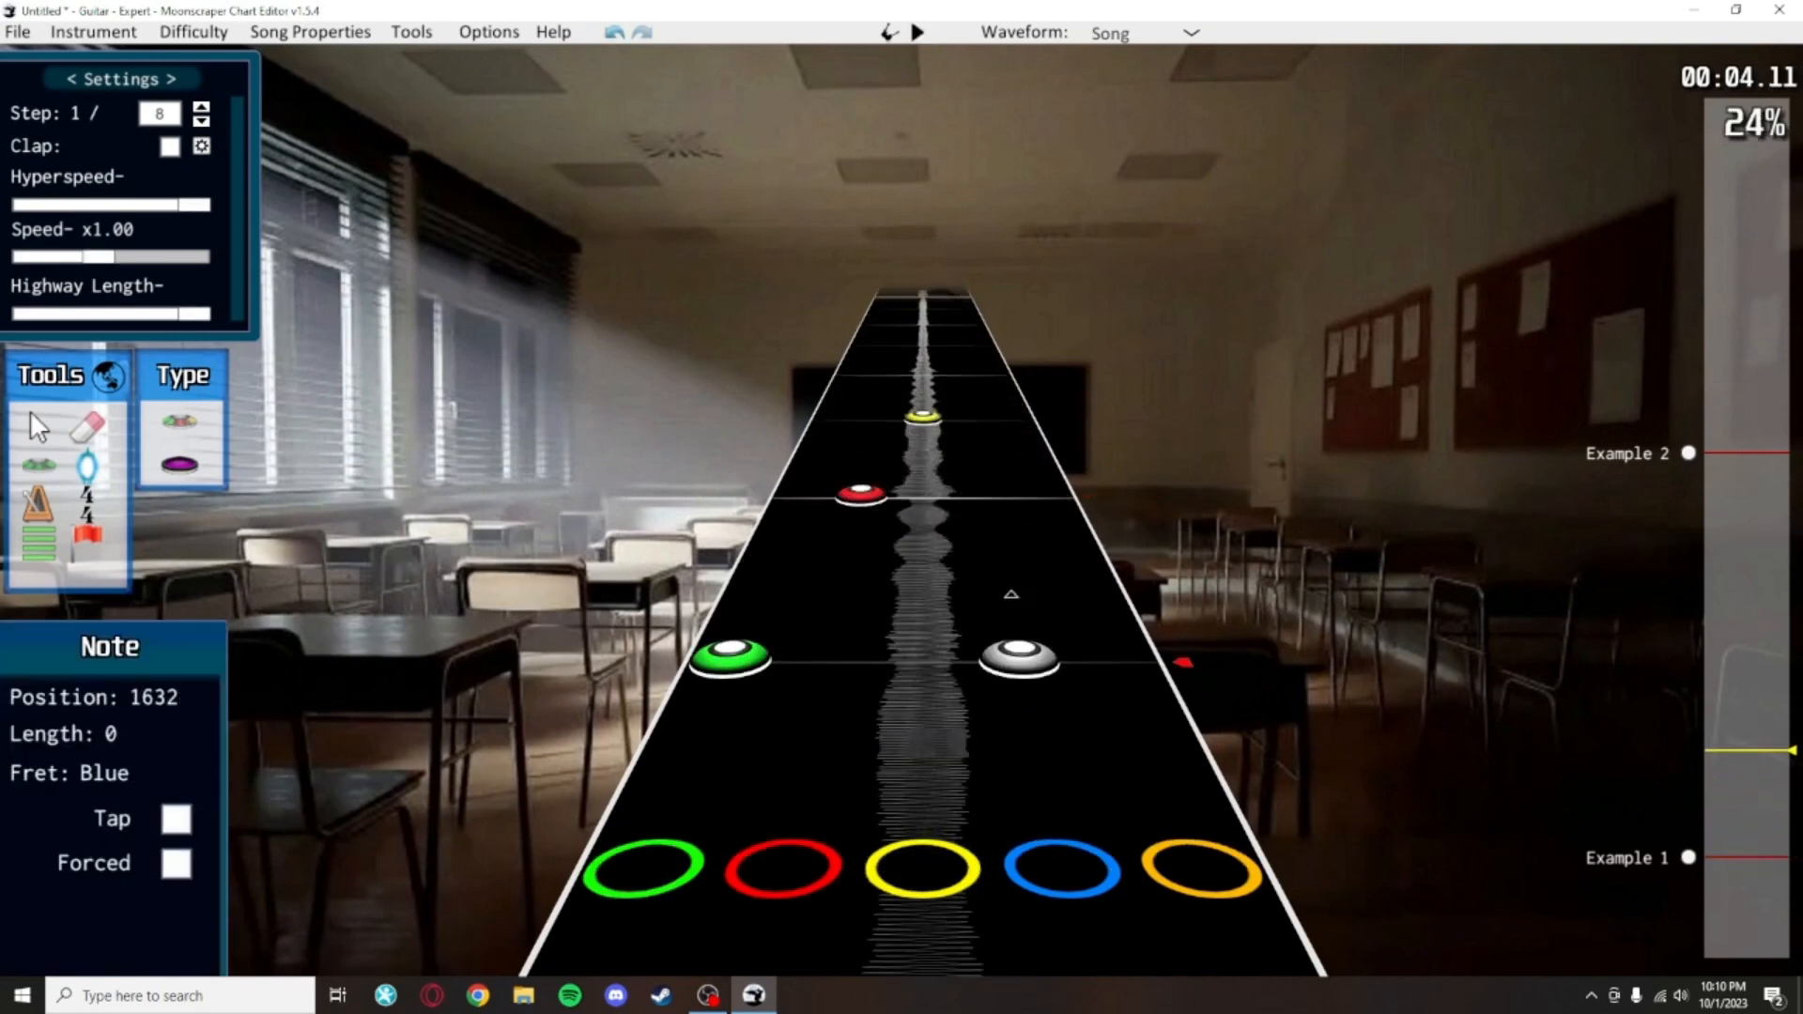
scroll(1038, 648, "up", 3)
left_click(841, 581)
left_click(922, 460)
left_click(963, 406)
Place yellow, blue and orange notes one step apart, starting at position 2208
scroll(924, 580, "up", 3)
left_click(924, 512)
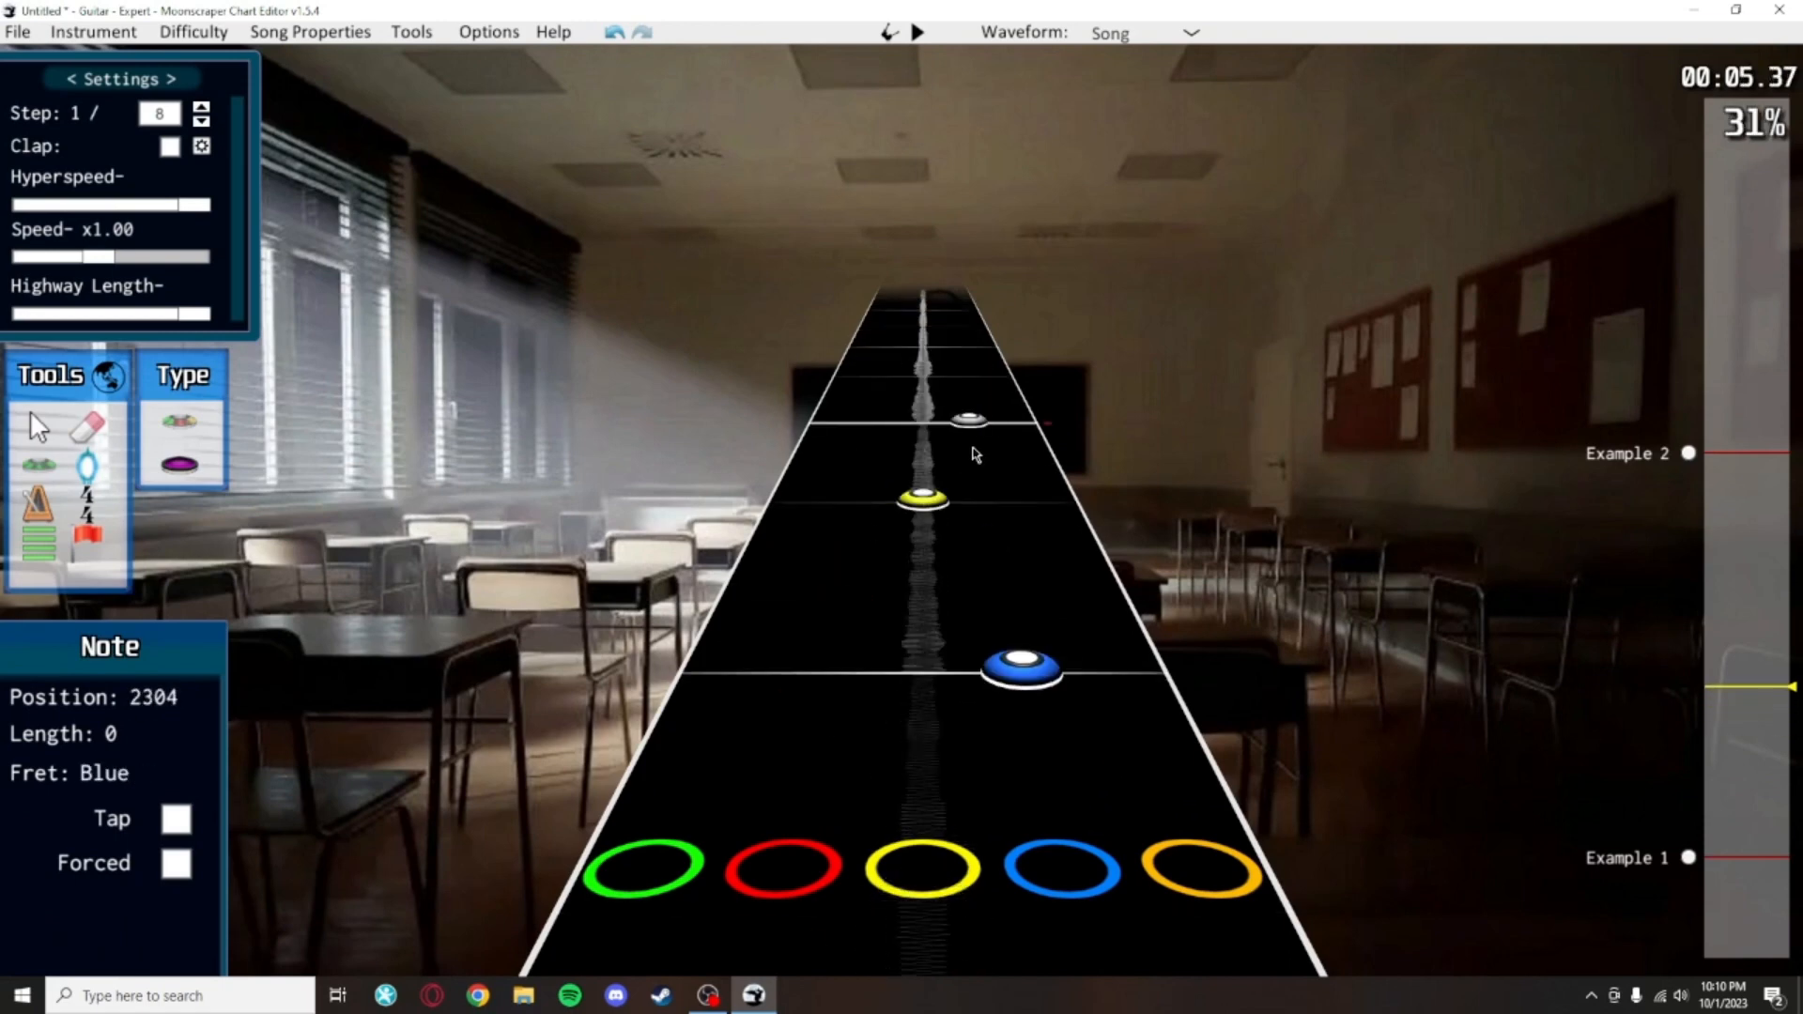
left_click(969, 437)
left_click(1002, 389)
Examine how the rising three-note groups lead into each other from Example 1 through the start of the second set
left_click_drag(1361, 874, 959, 457)
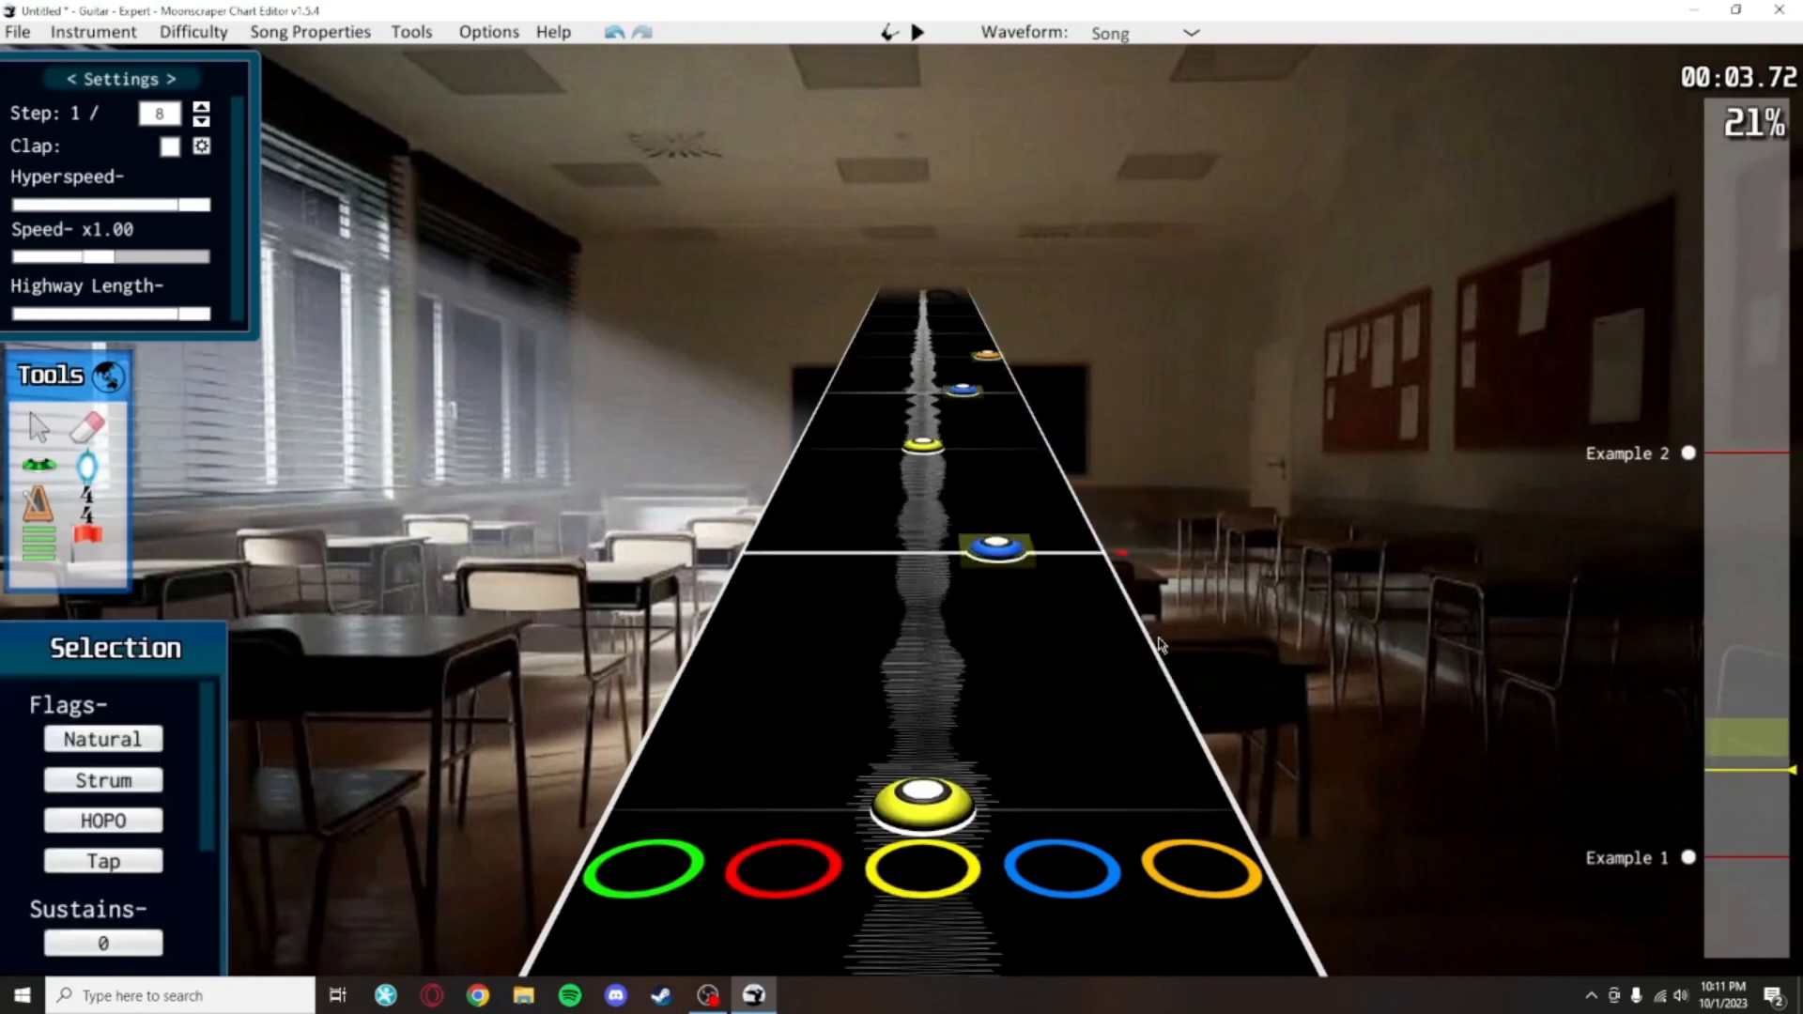
scroll(1242, 714, "down", 1)
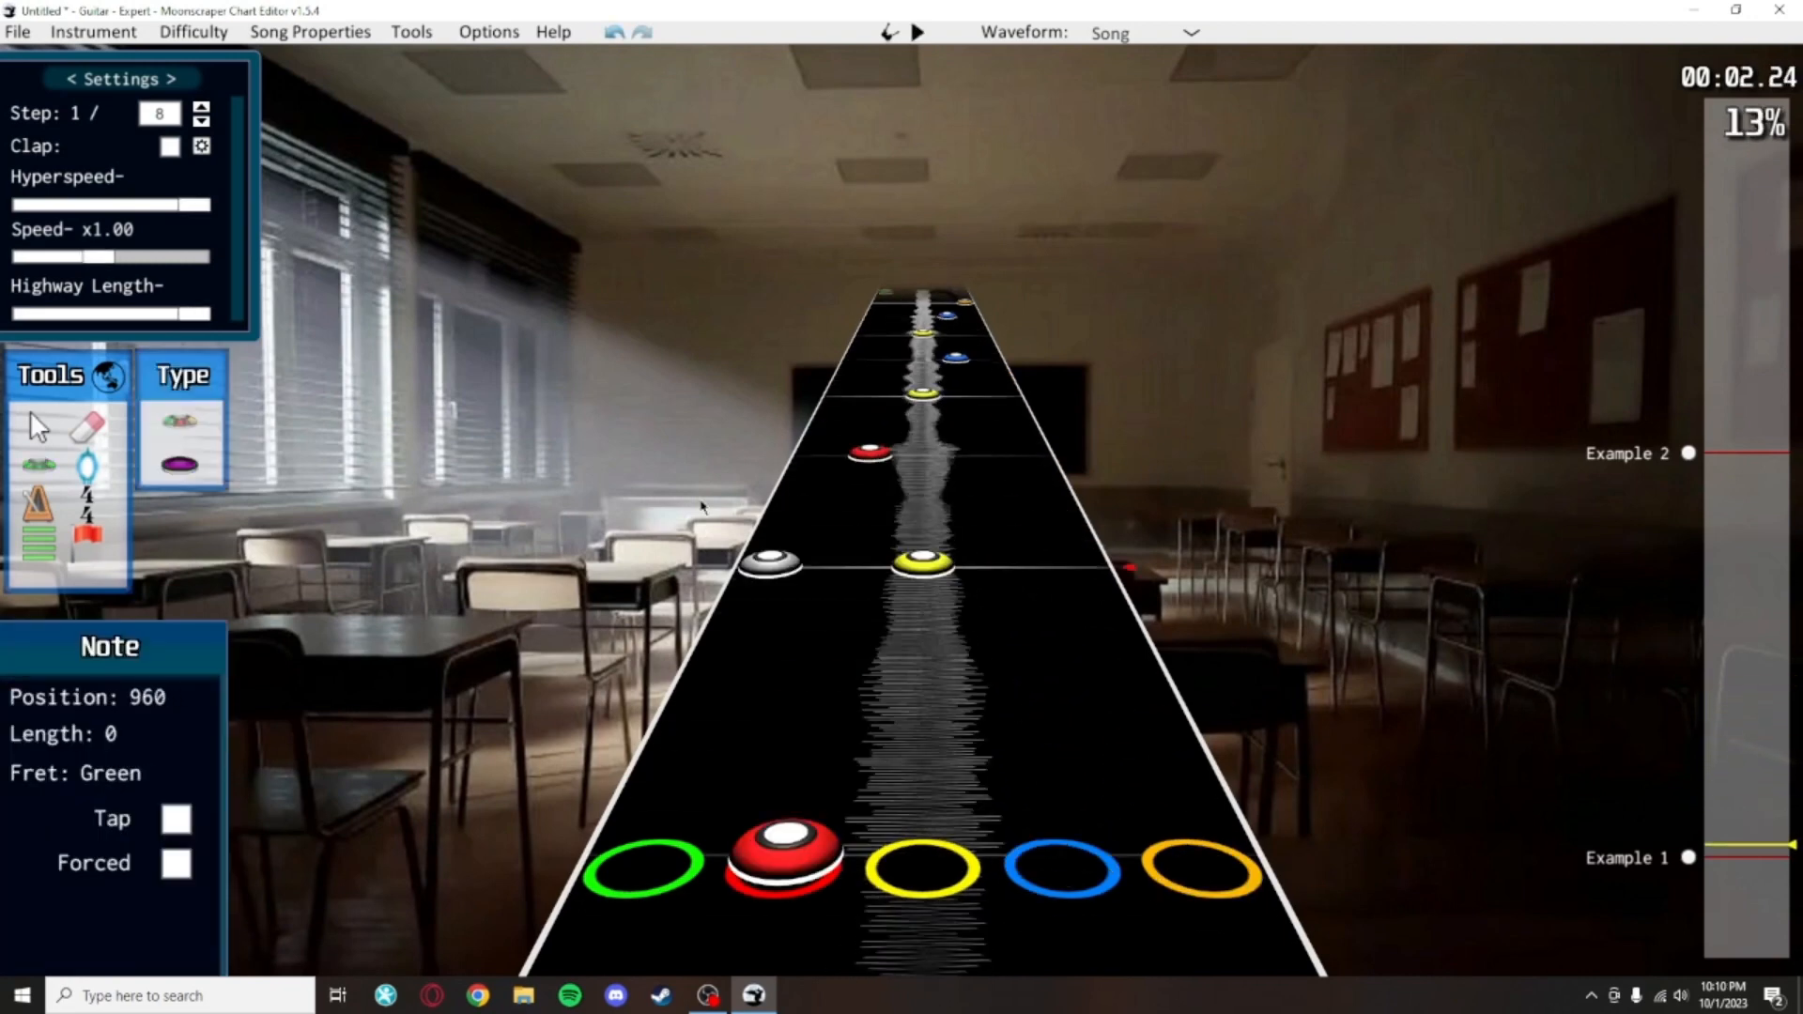
left_click_drag(772, 563, 815, 453)
left_click(516, 555)
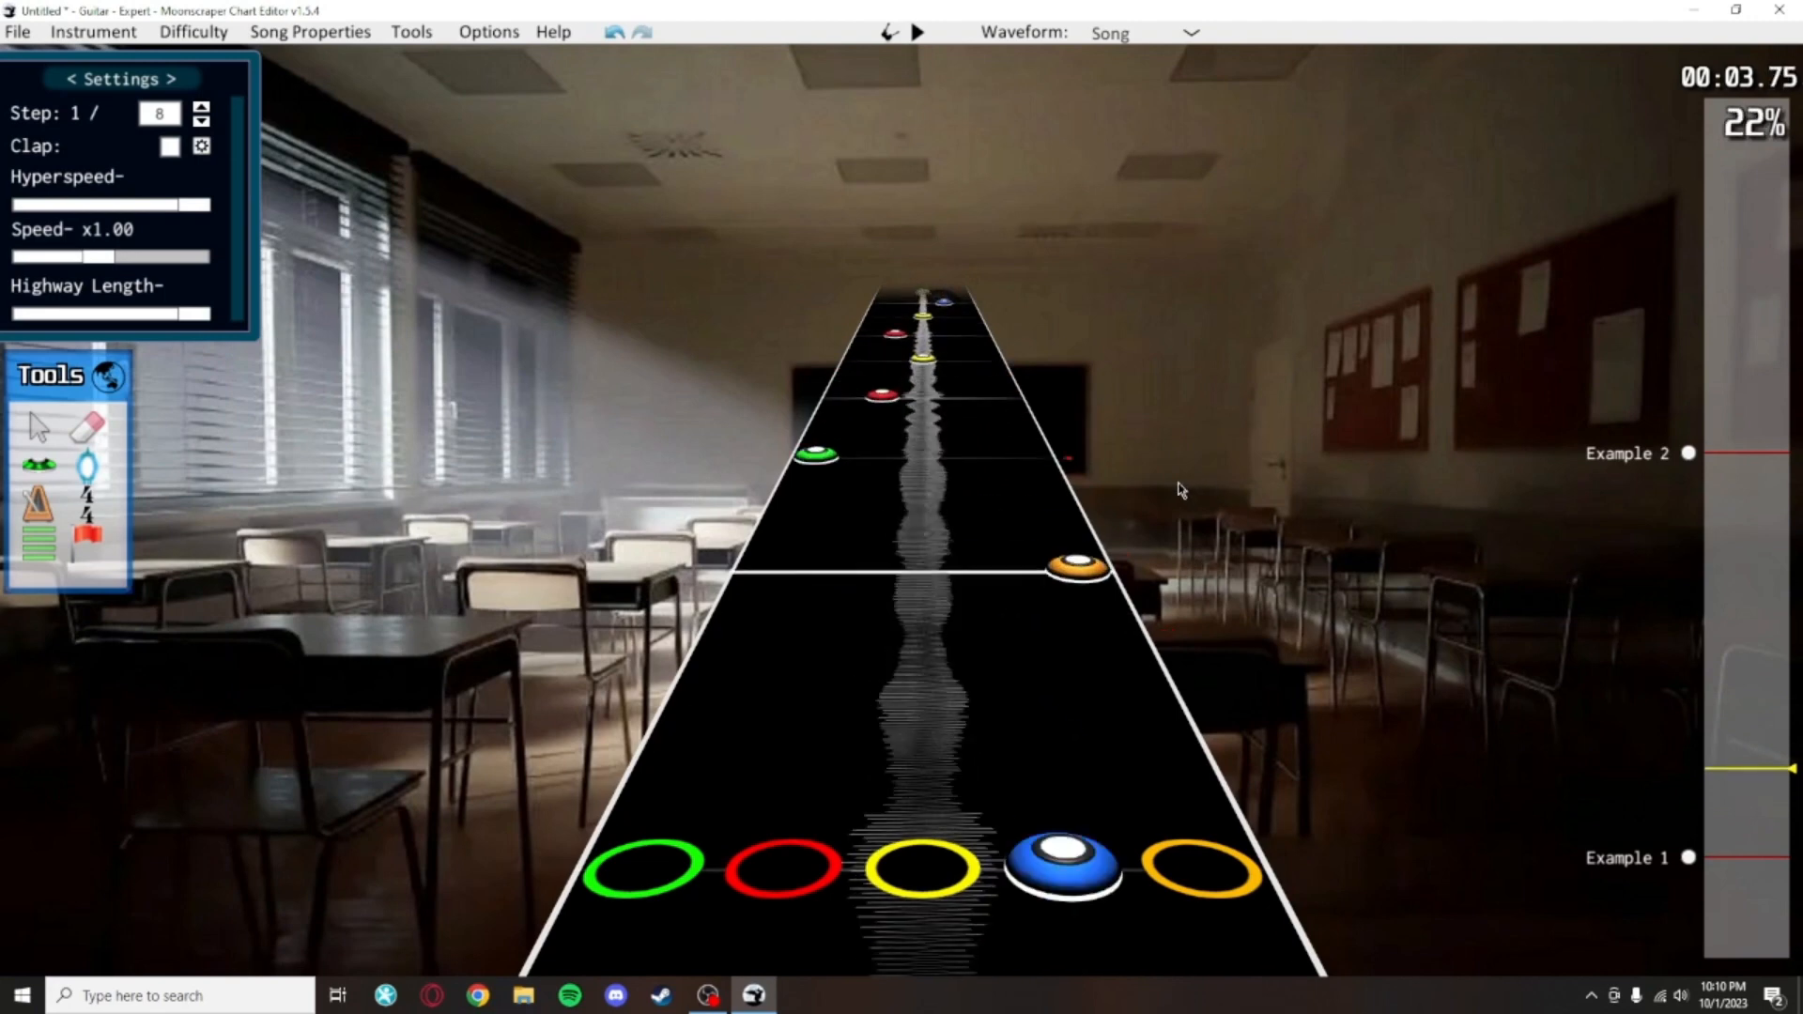
scroll(1164, 528, "down", 4)
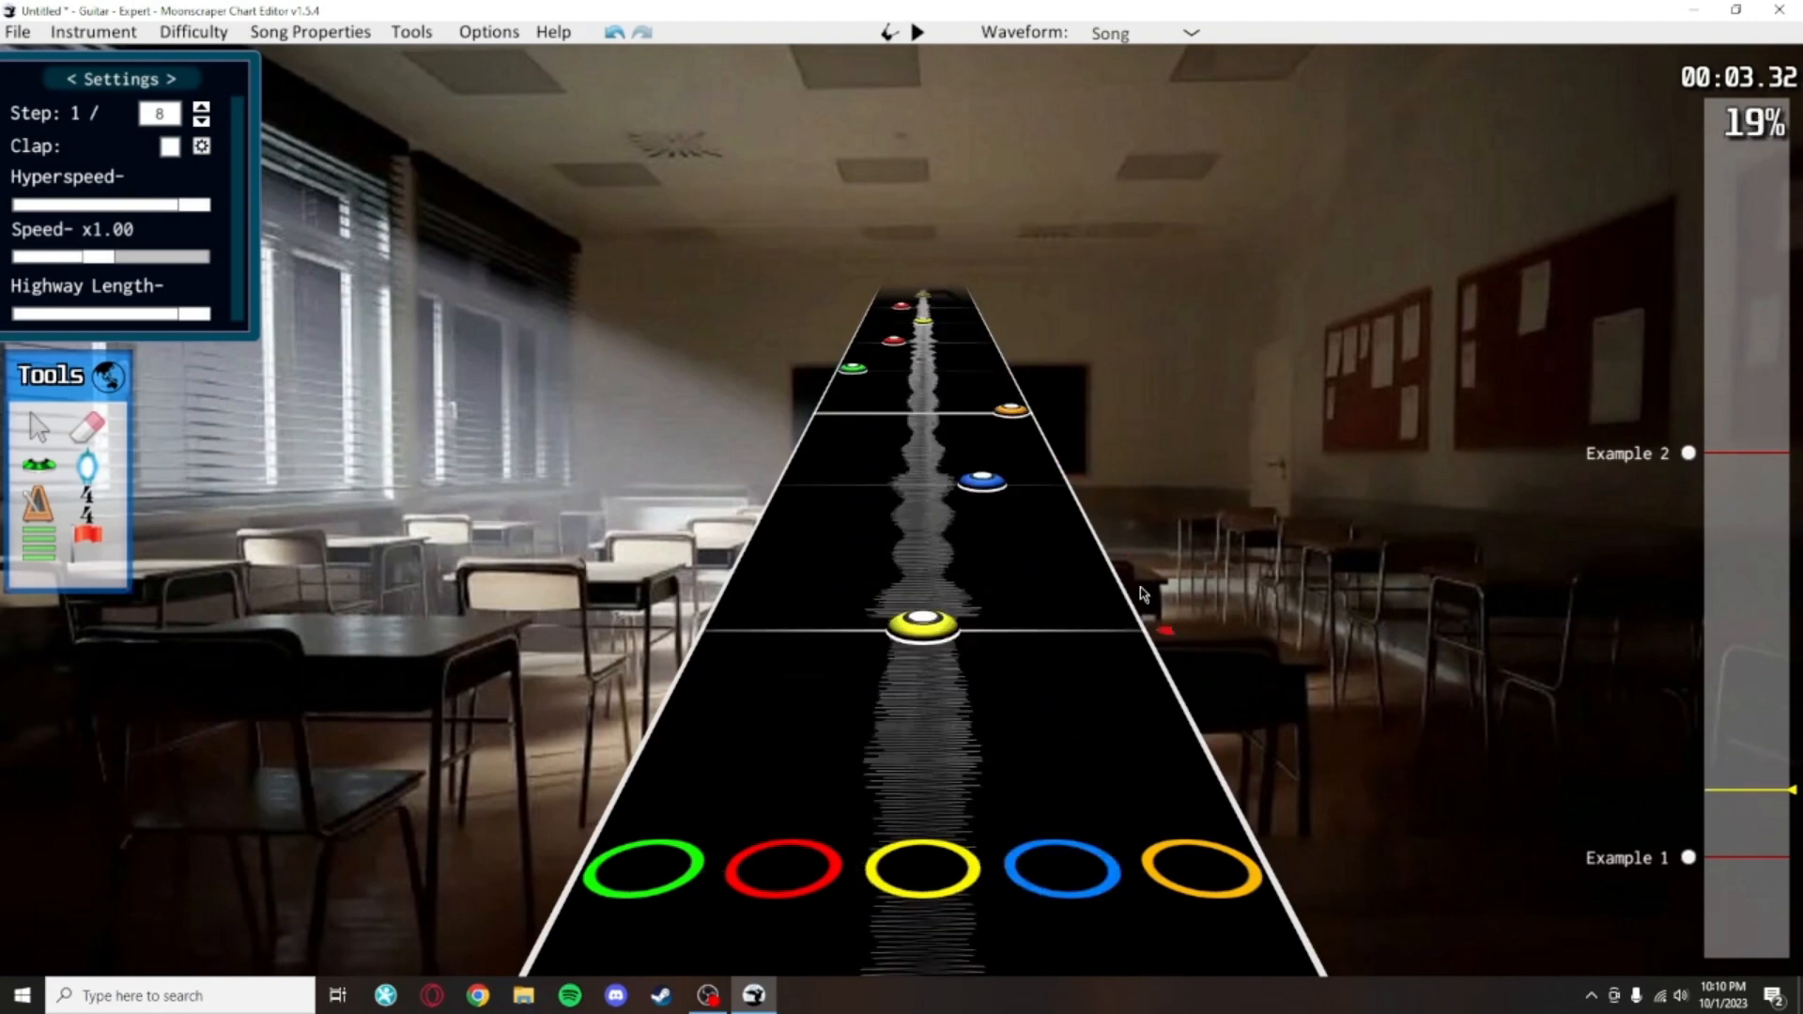
scroll(1140, 588, "down", 10)
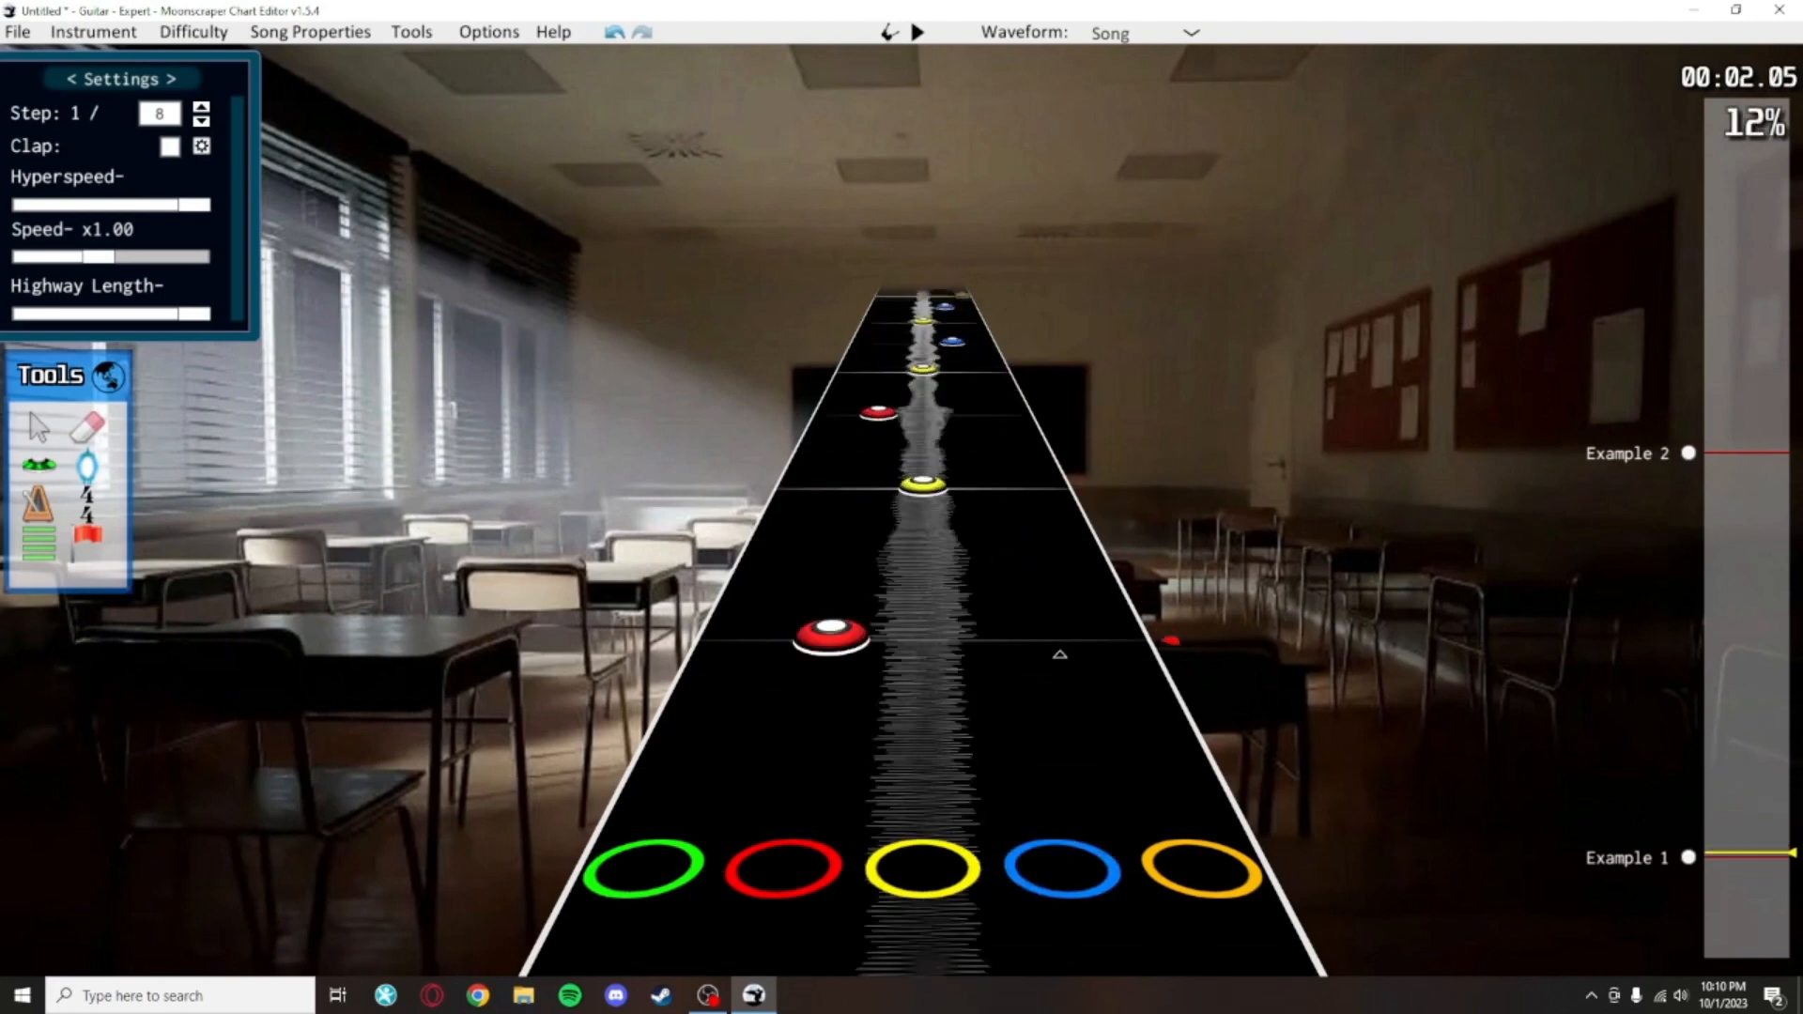
scroll(1060, 654, "up", 12)
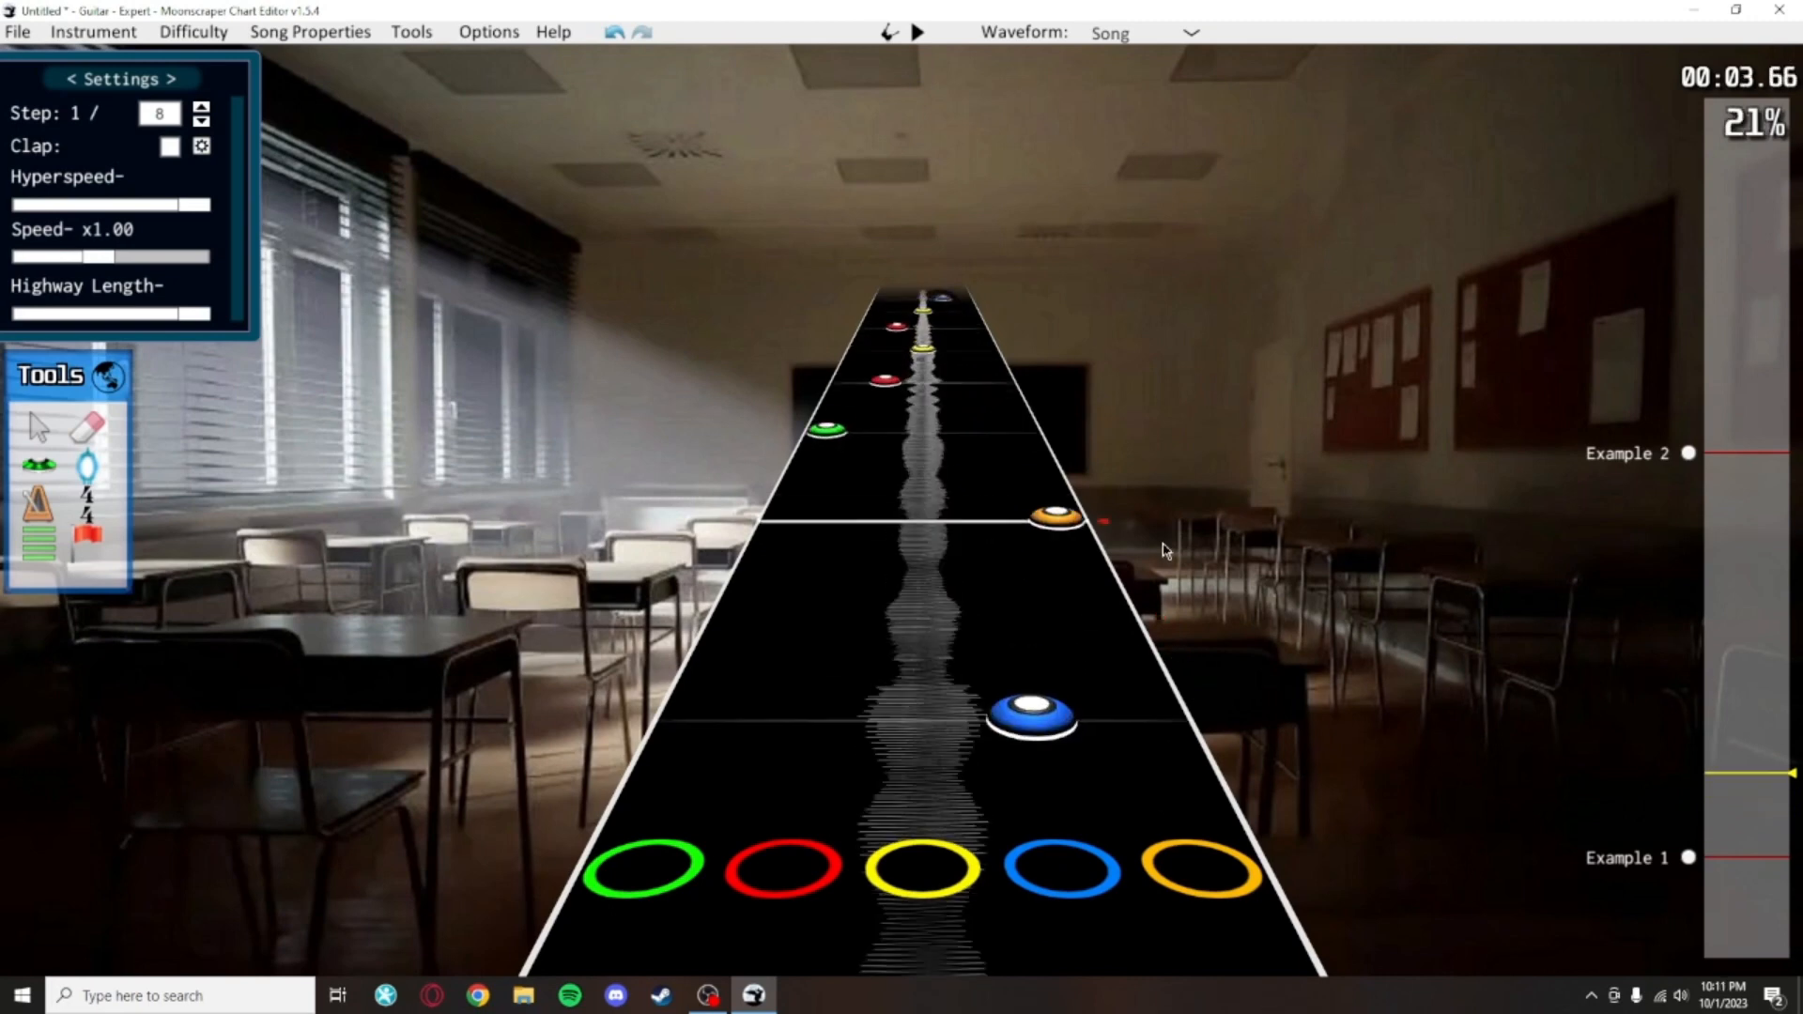
scroll(1061, 522, "up", 4)
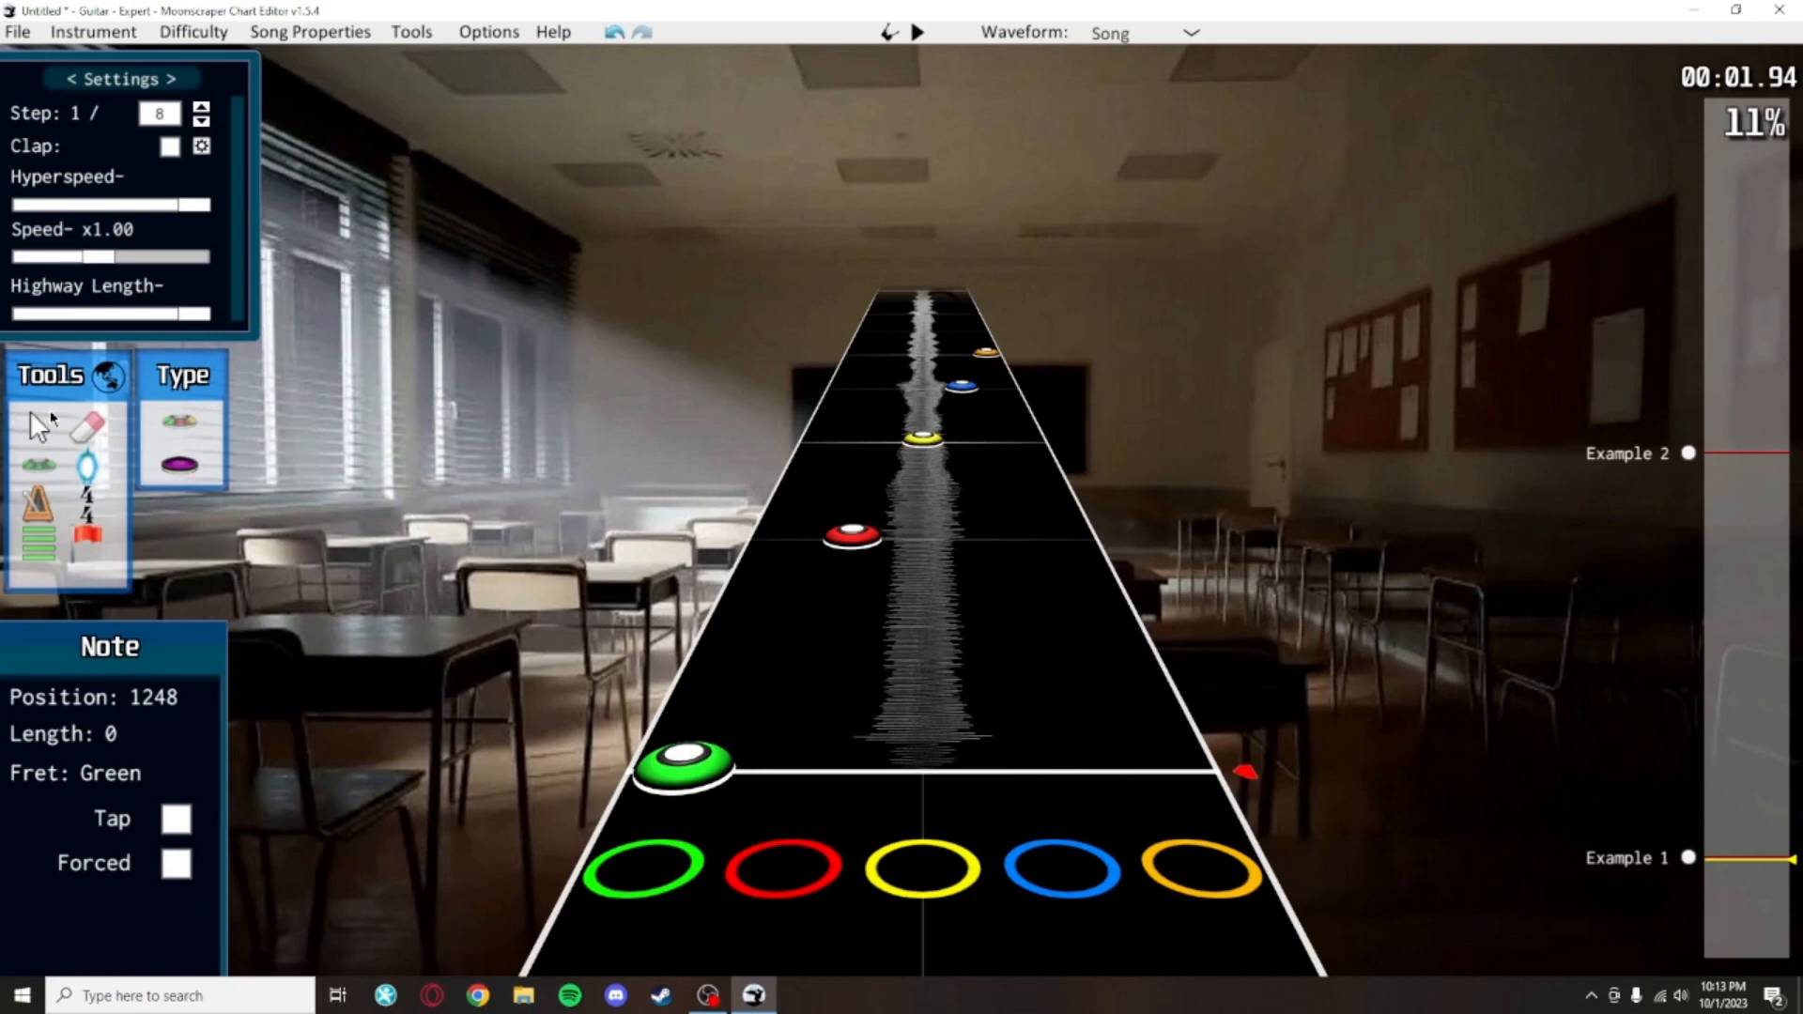
Select the five-note green-to-orange run starting at position 768 and delete it
left_click(47, 420)
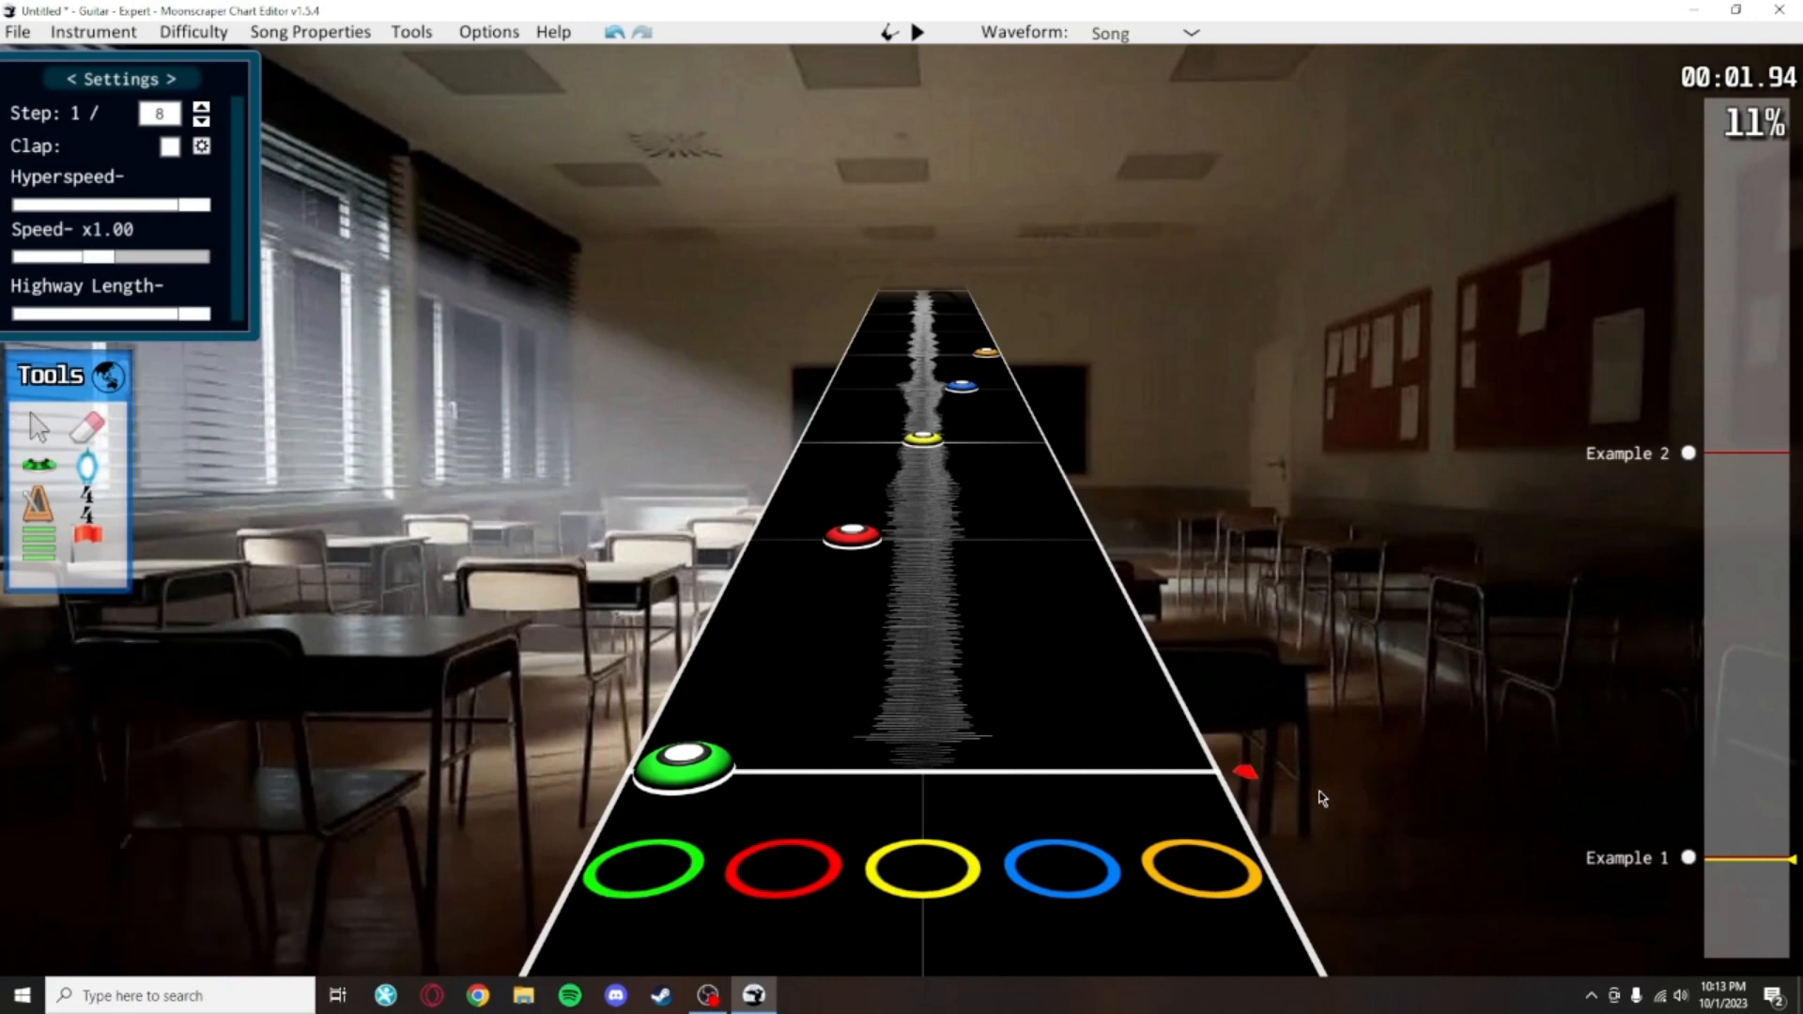
key("ctrl+a")
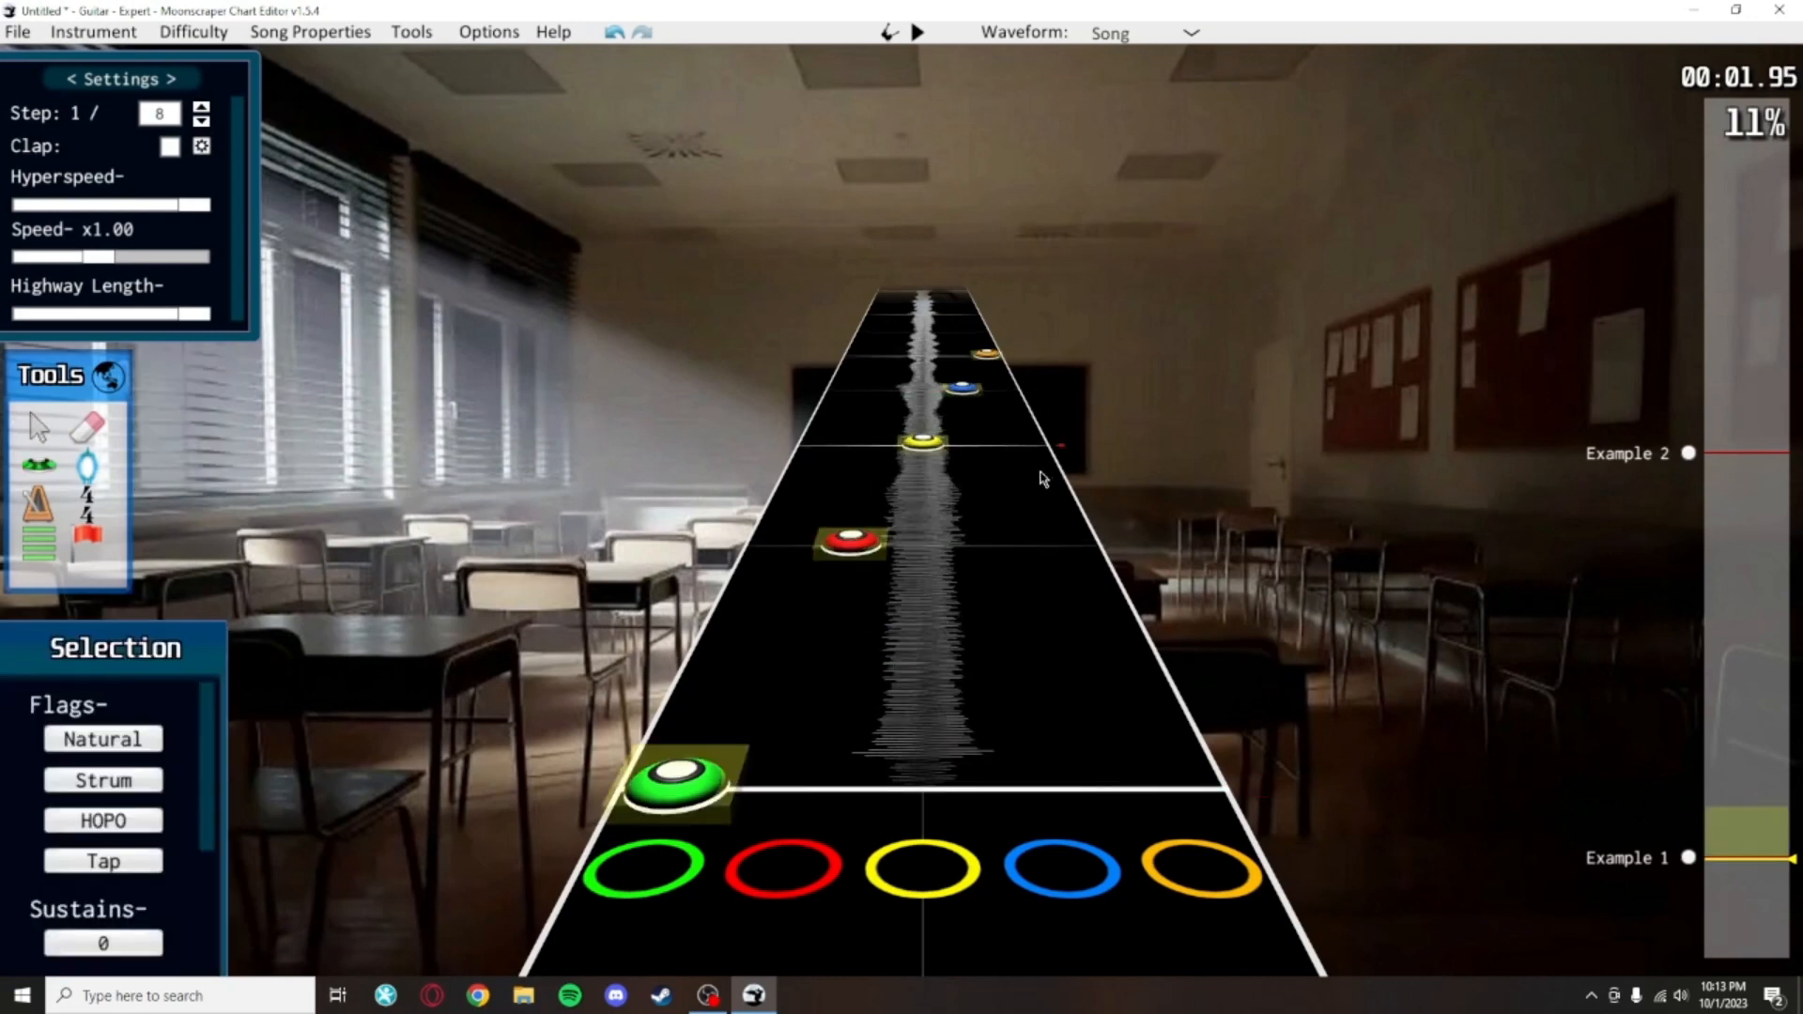
scroll(1012, 499, "up", 1)
scroll(972, 444, "up", 4)
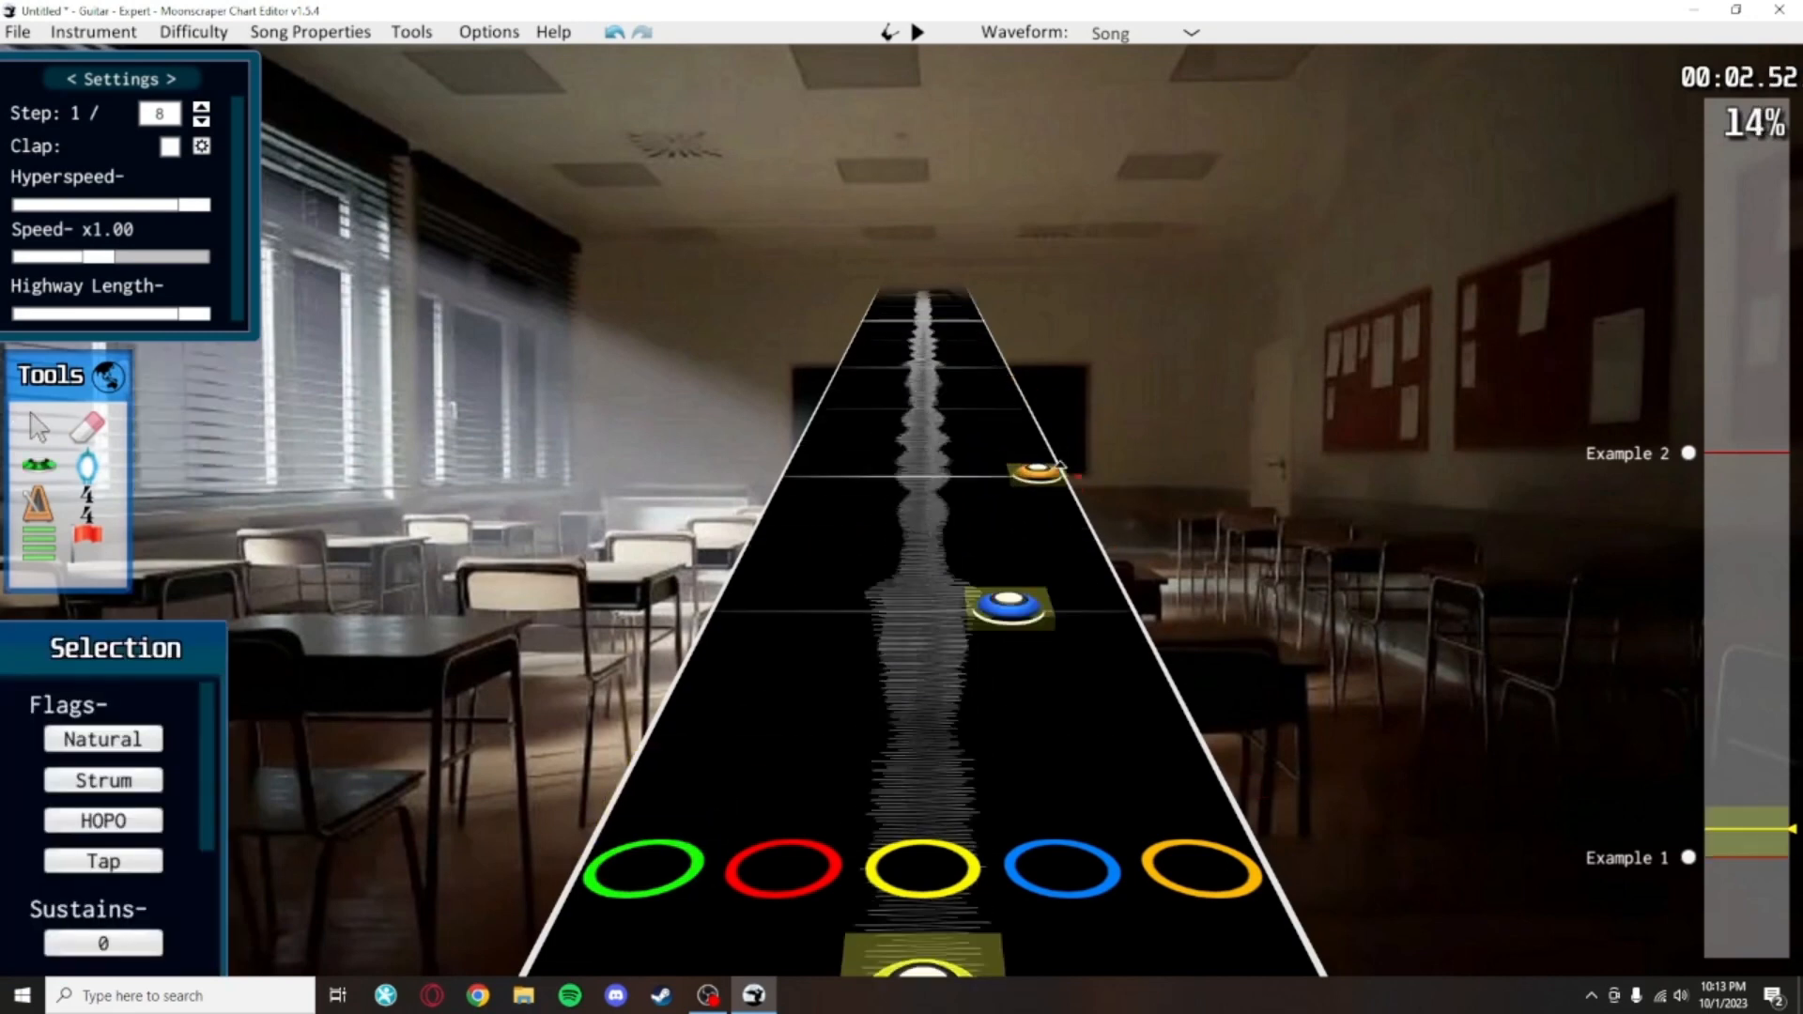
scroll(1105, 631, "down", 3)
scroll(1105, 631, "down", 4)
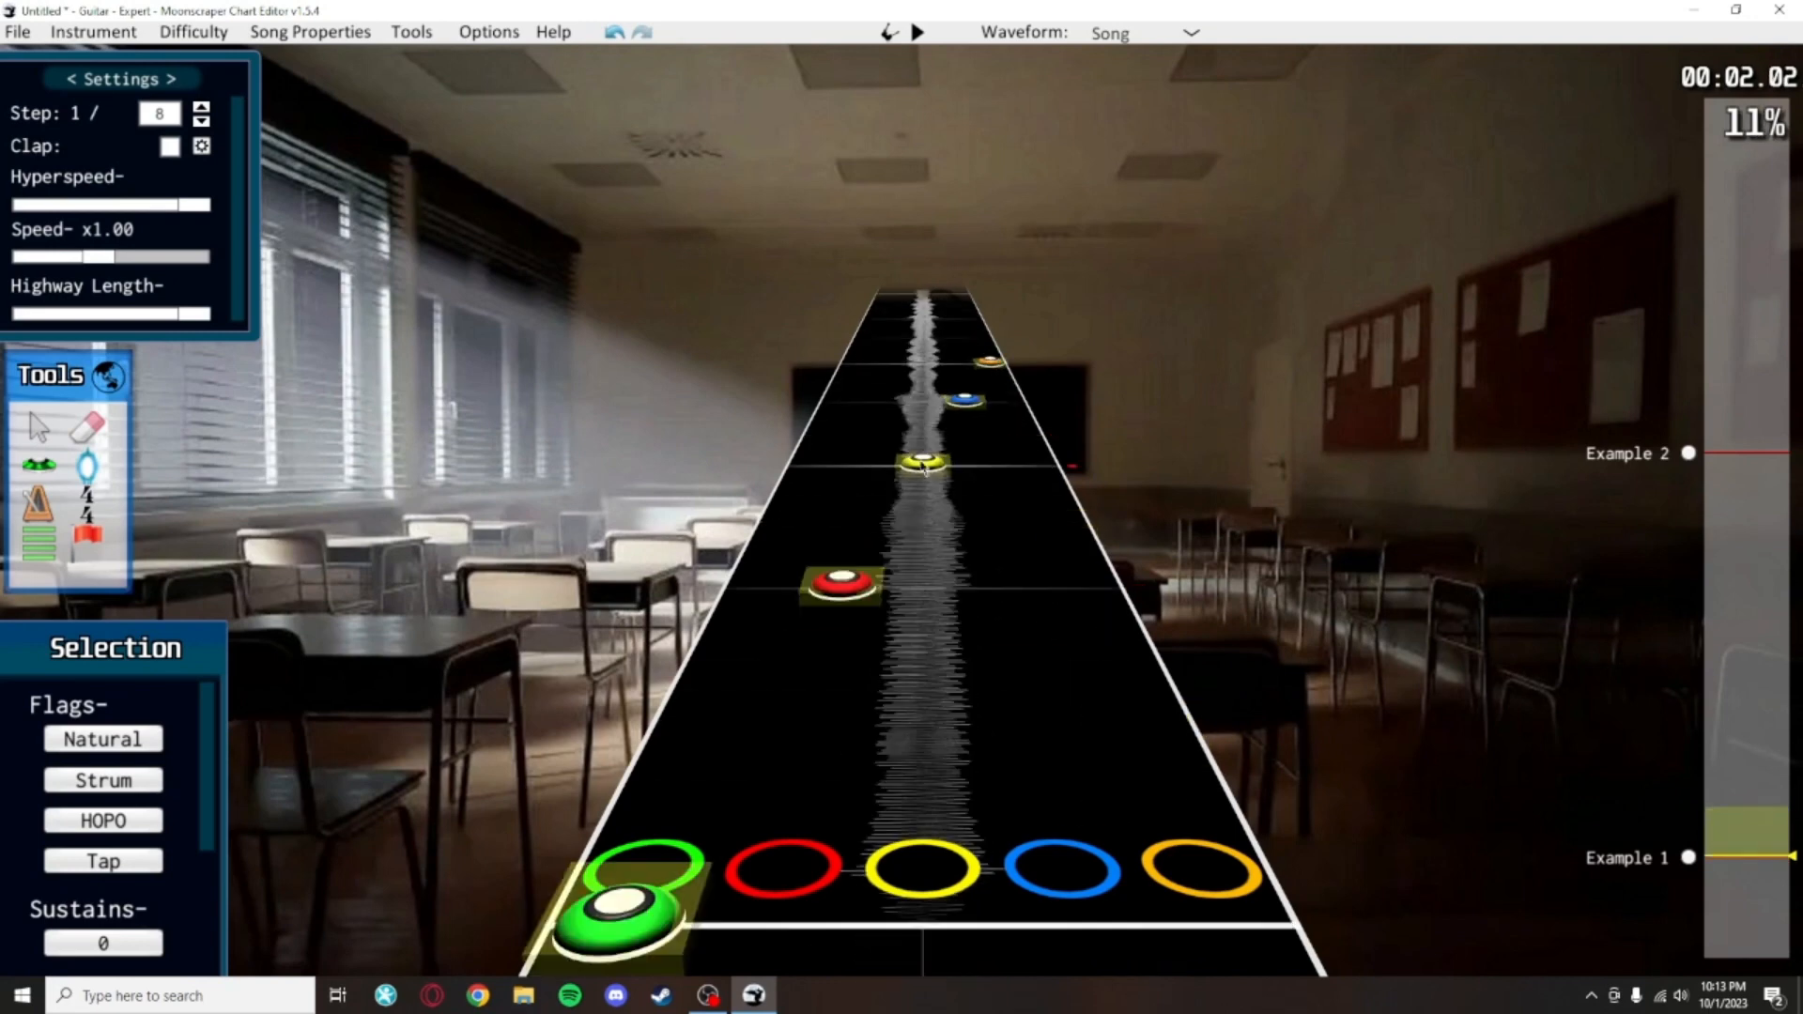
key("Delete")
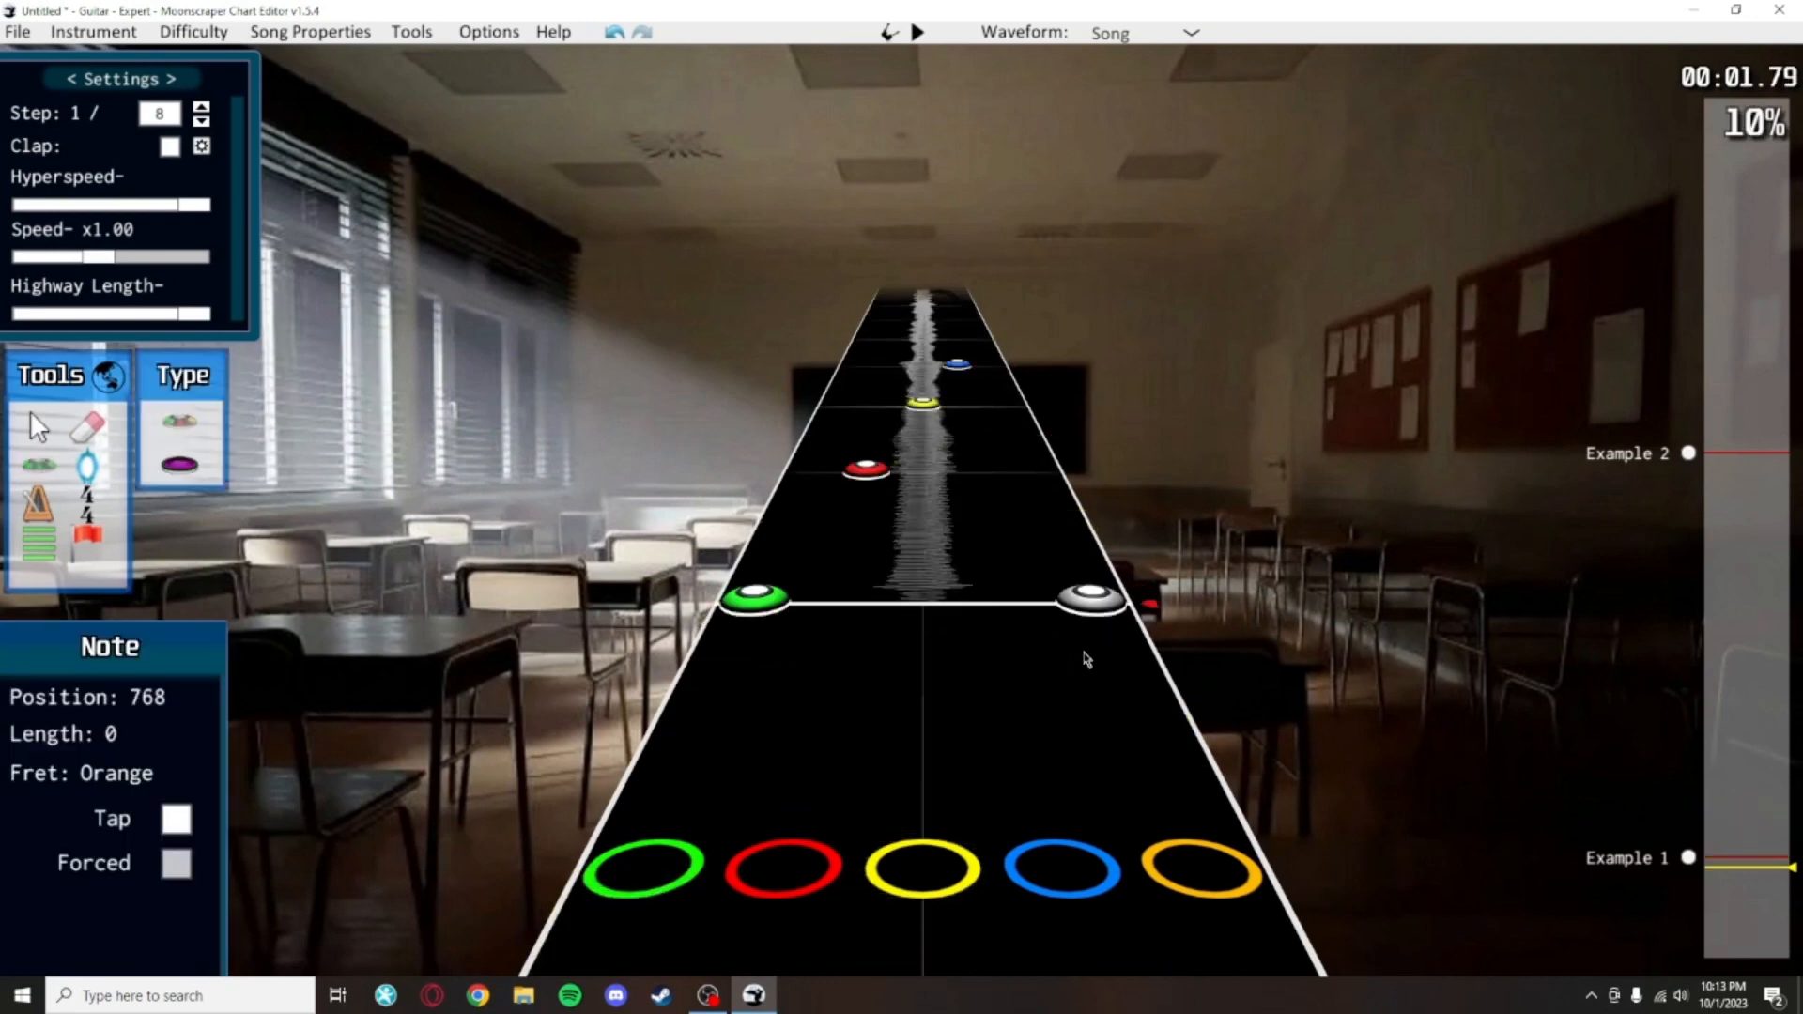
Place a yellow note at position 1152 and an orange note at 1248 after the rising green-to-blue run
scroll(1082, 657, "up", 5)
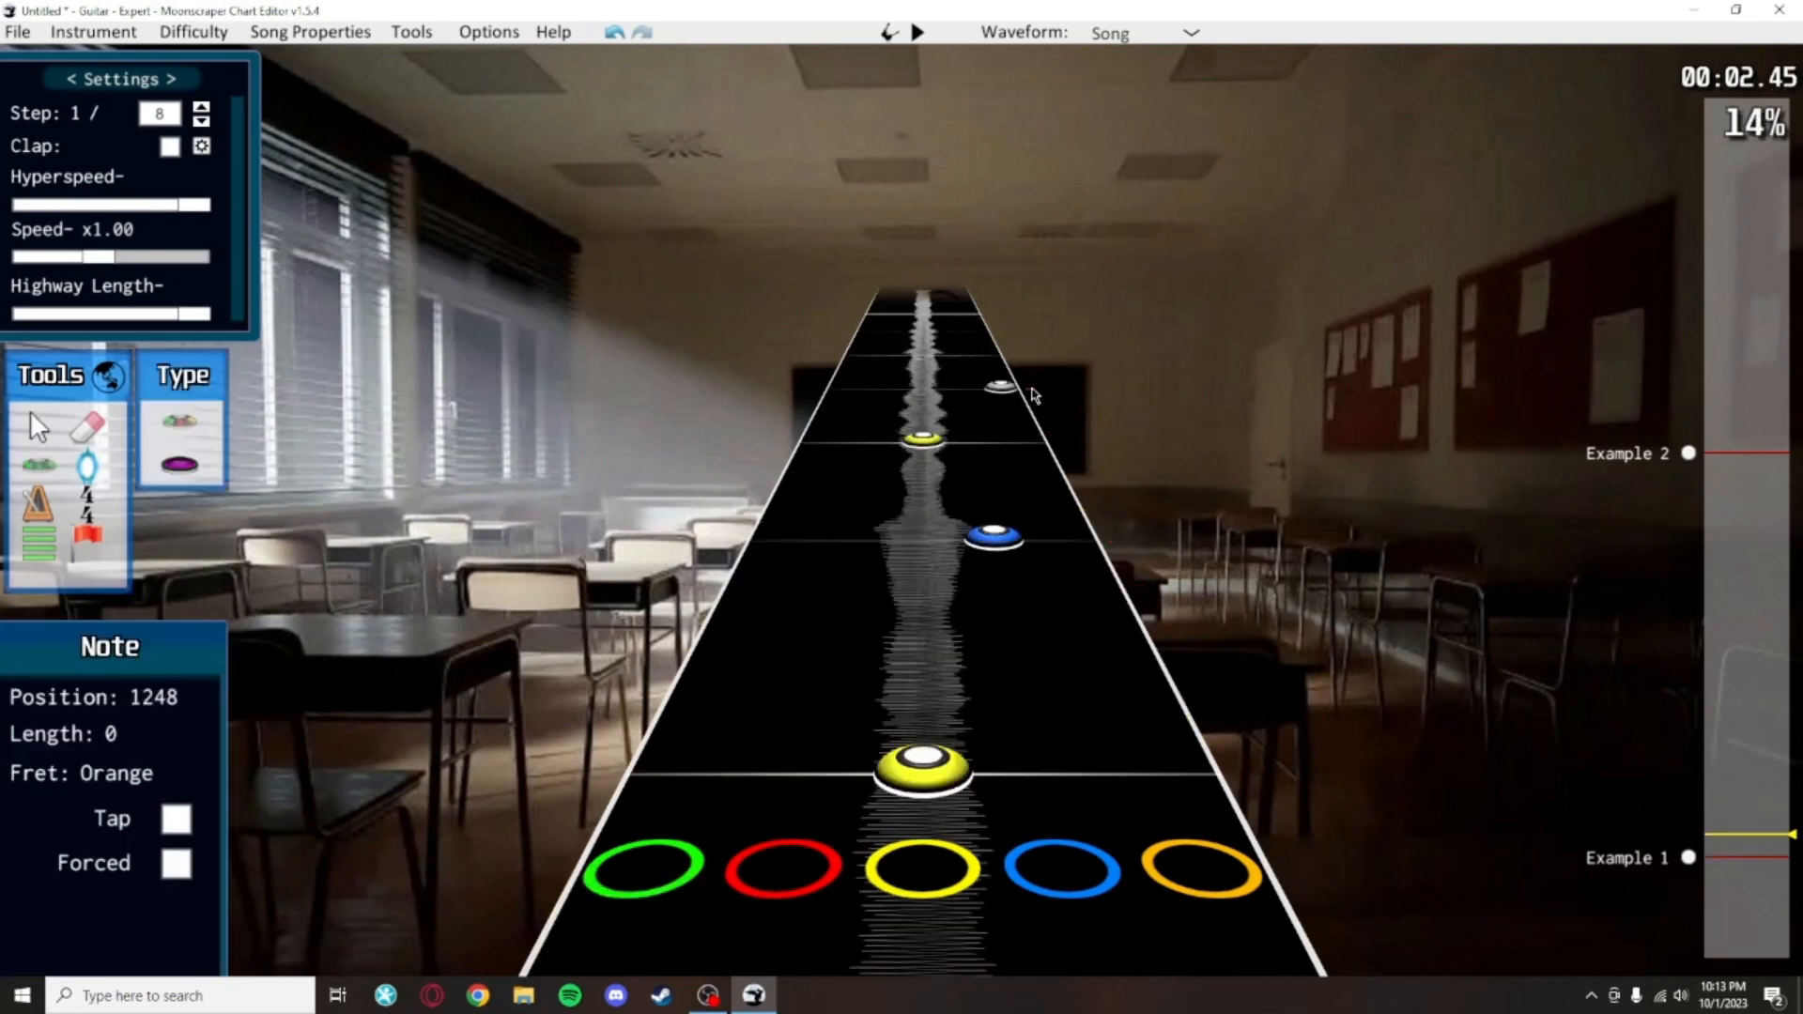
scroll(967, 413, "down", 4)
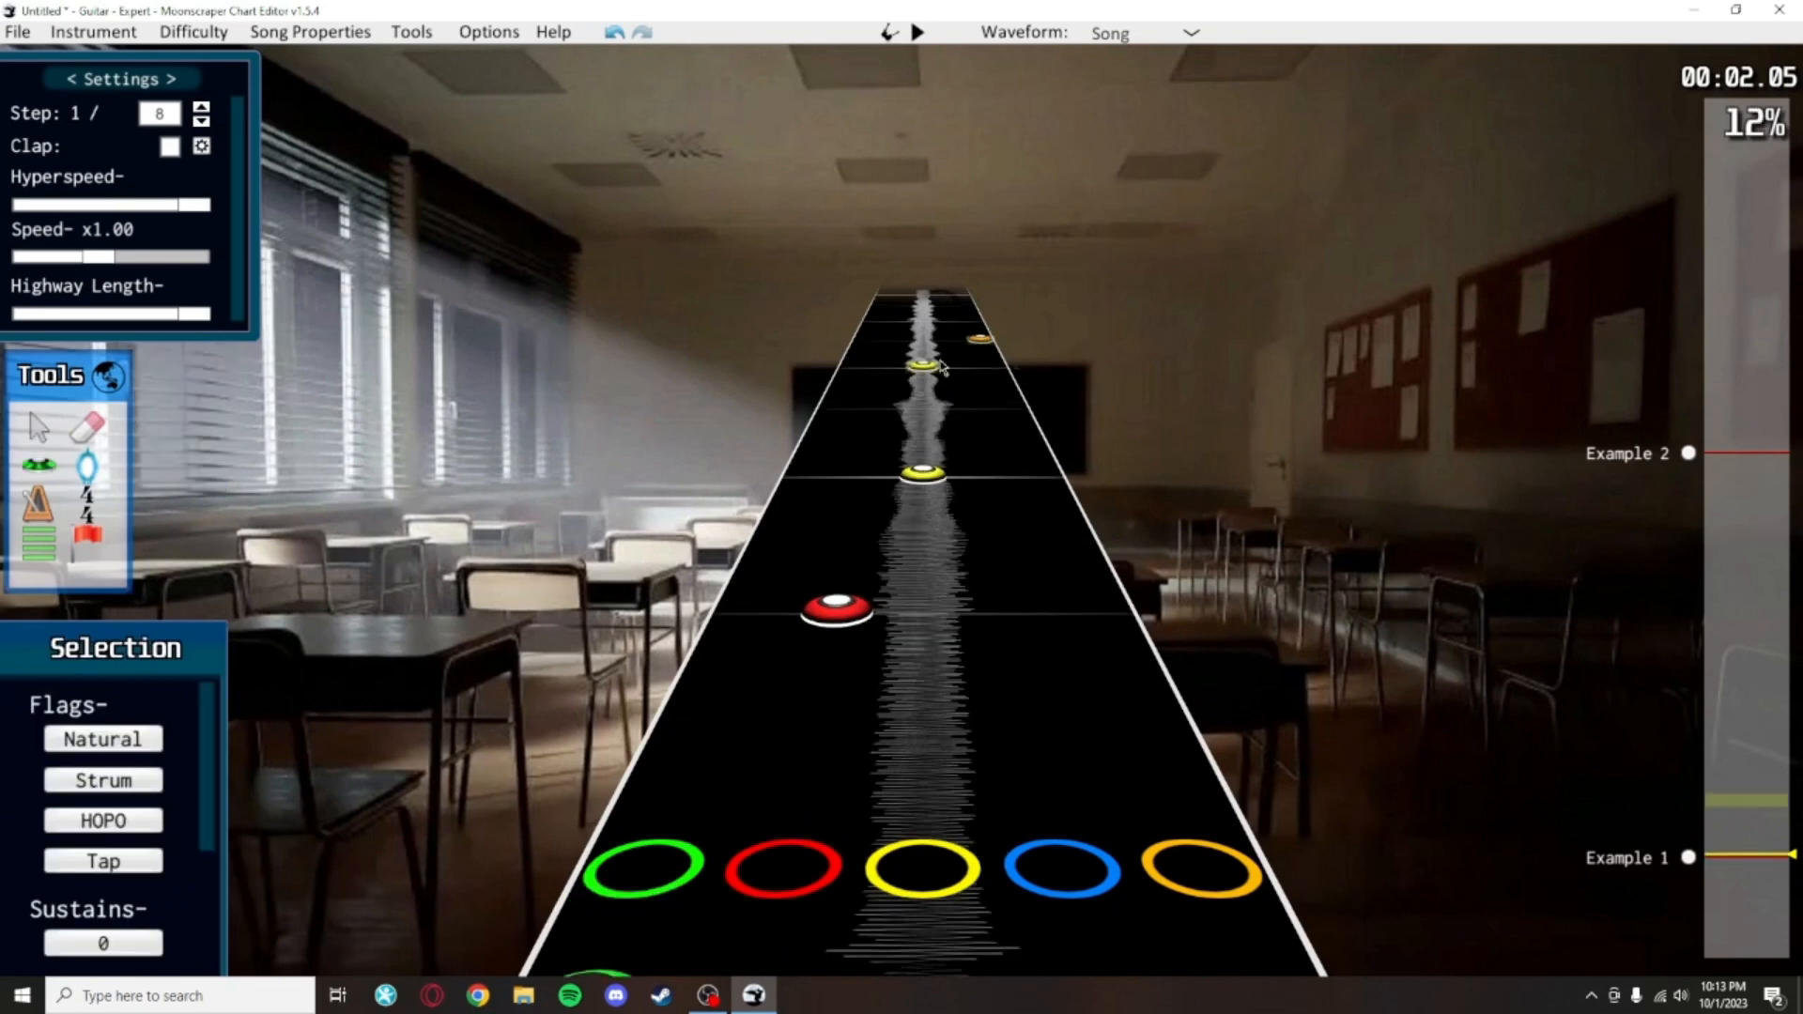
Rearrange the pattern starting at position 768 as green, yellow, red, yellow and blue notes one step apart
key("ctrl+z")
scroll(902, 457, "down", 3)
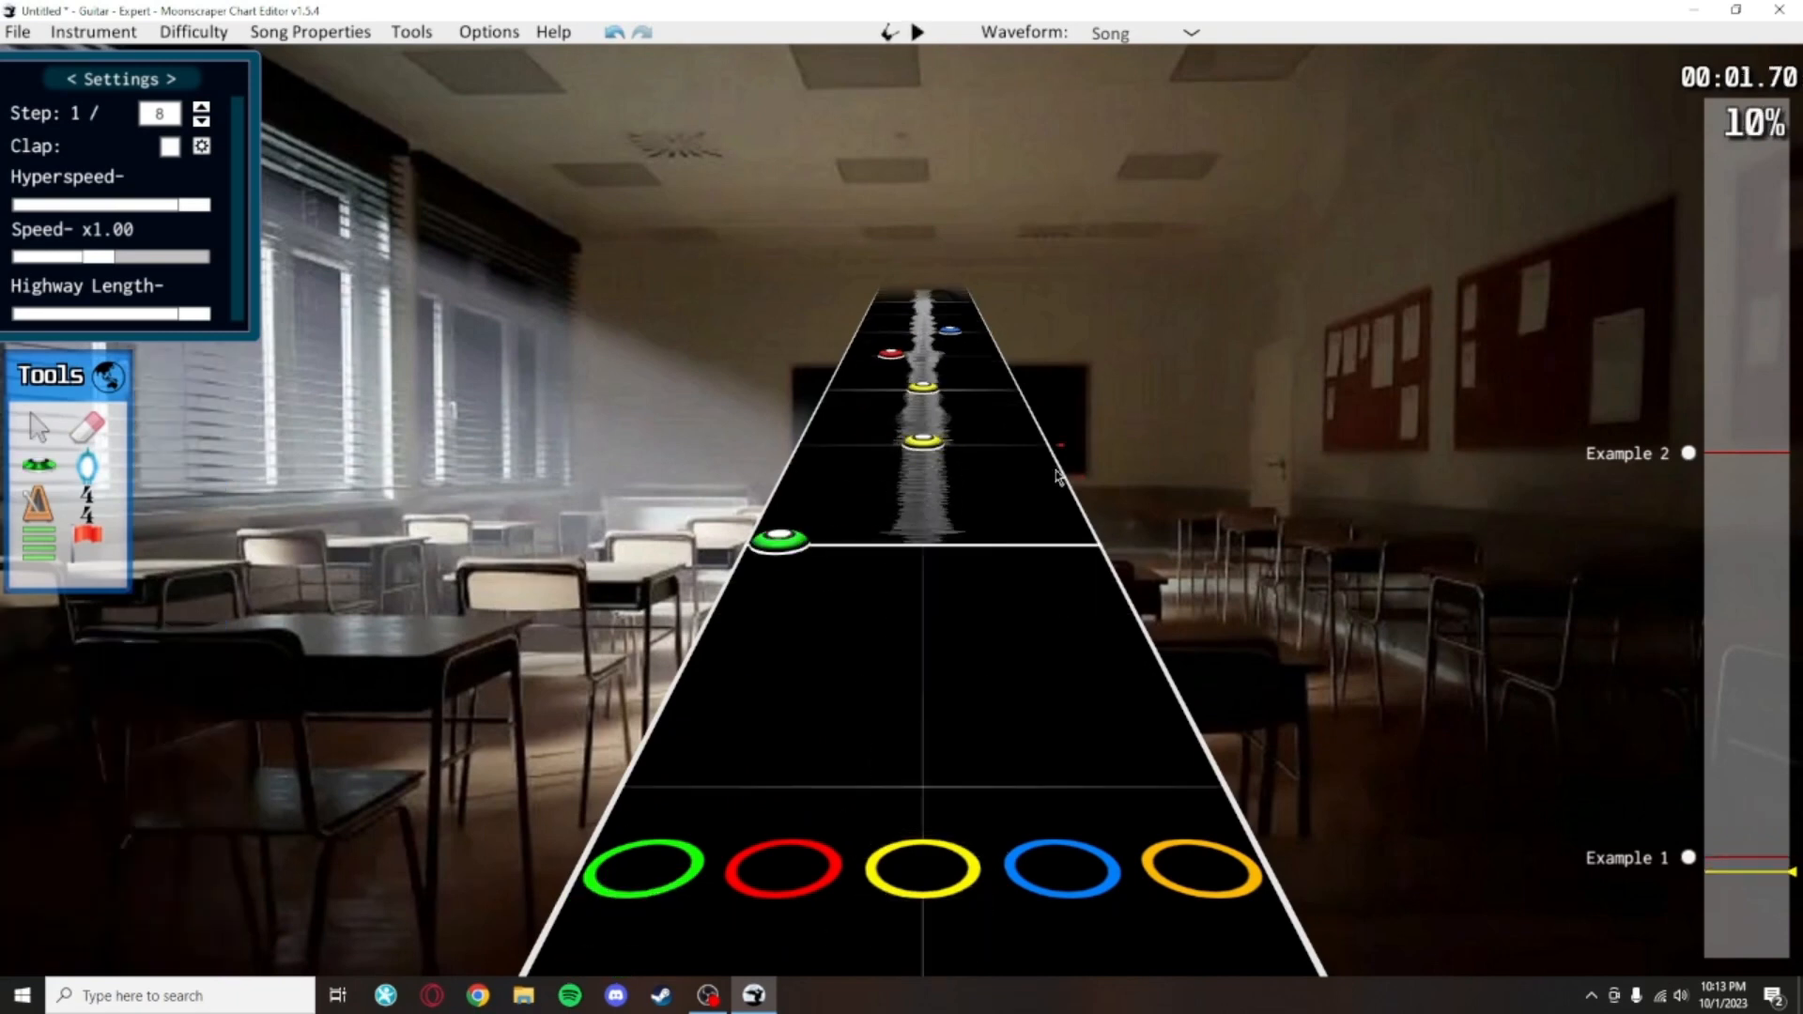
scroll(934, 439, "up", 3)
left_click_drag(920, 449, 922, 390)
scroll(925, 395, "down", 3)
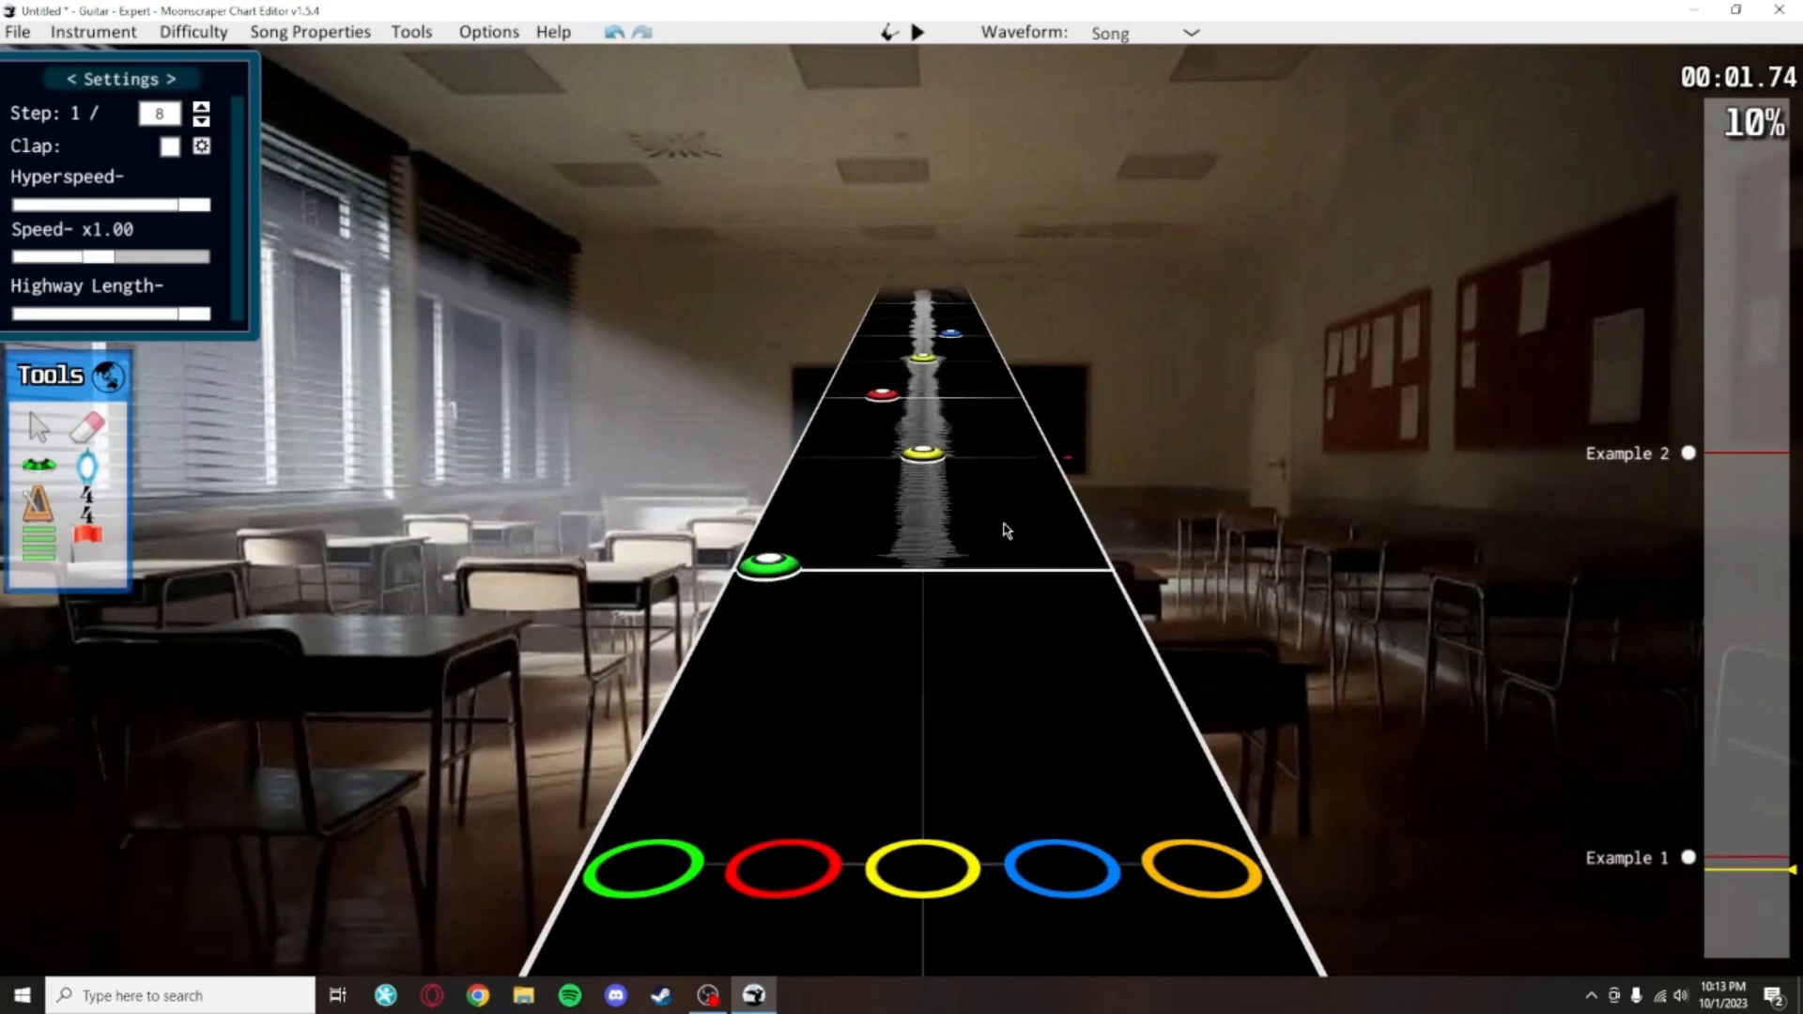
Select the green, yellow, red, yellow, blue pattern starting at position 768 and delete it
scroll(1051, 584, "up", 2)
key("y")
left_click(47, 425)
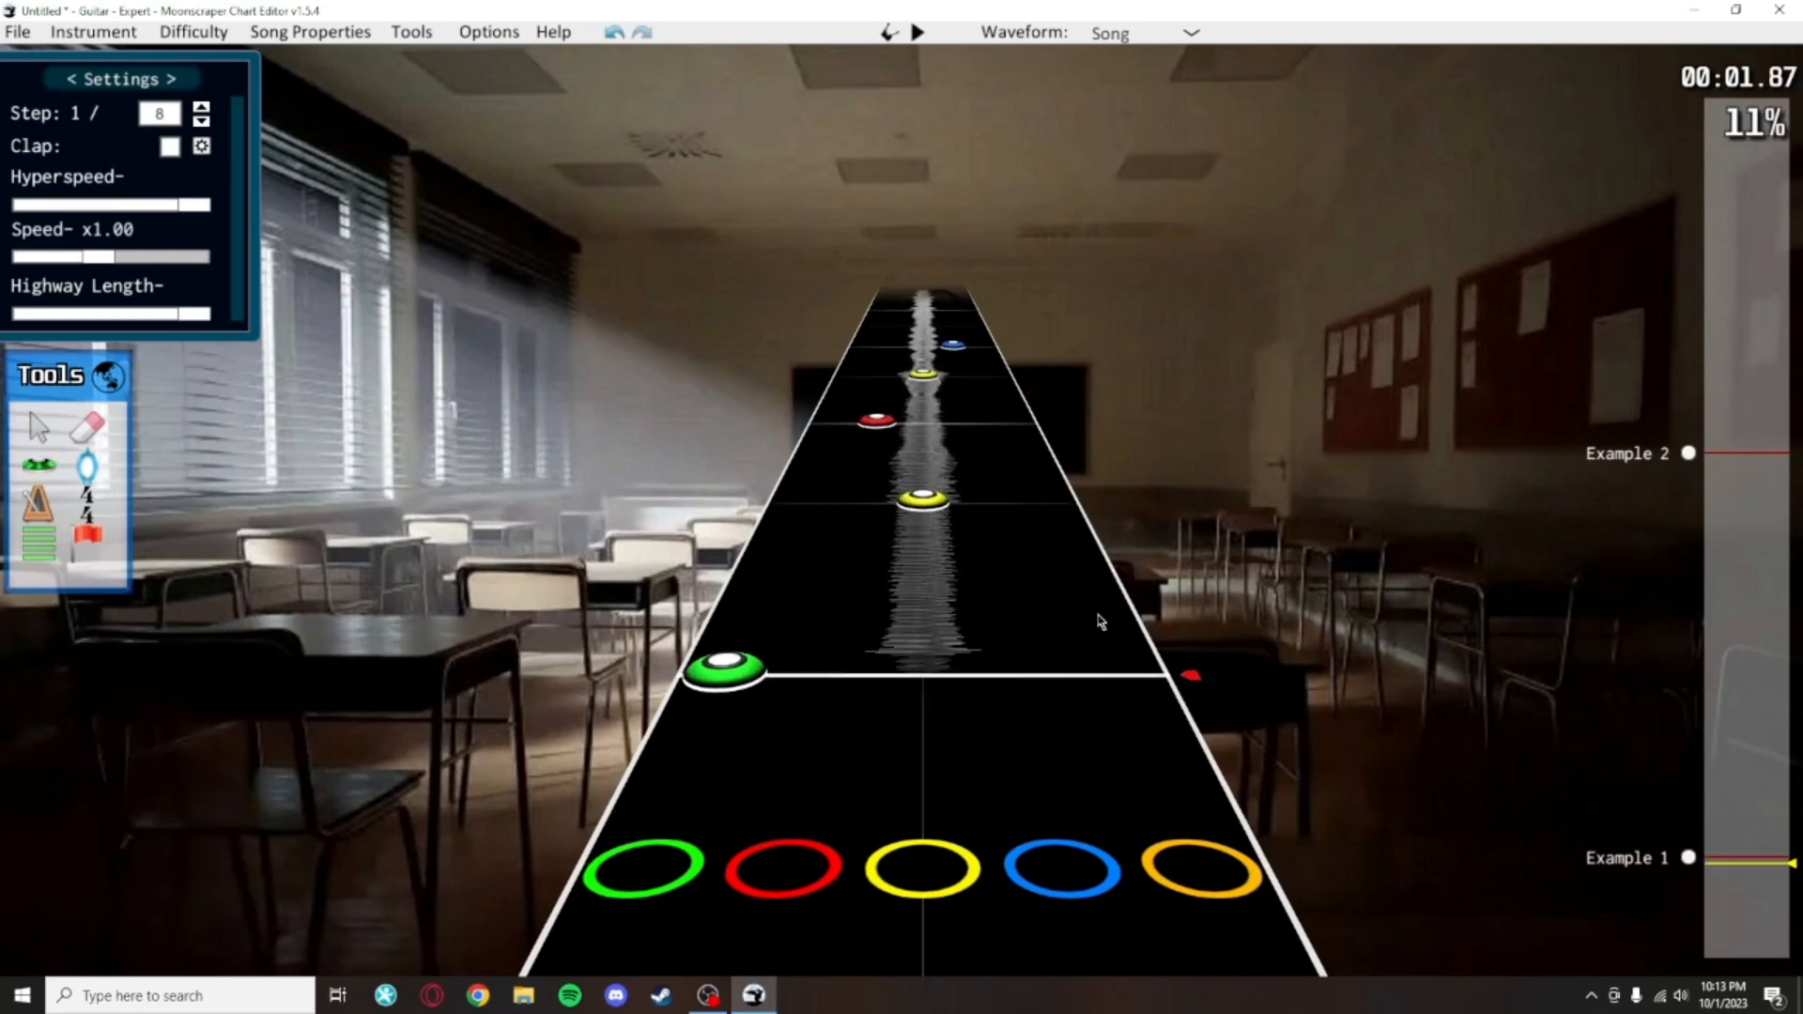
scroll(1099, 623, "up", 2)
left_click_drag(1099, 648, 827, 343)
key("y")
Place a green, red, yellow group at position 768, a red, yellow, blue group at 1056 and a yellow note at 1344
scroll(995, 620, "down", 8)
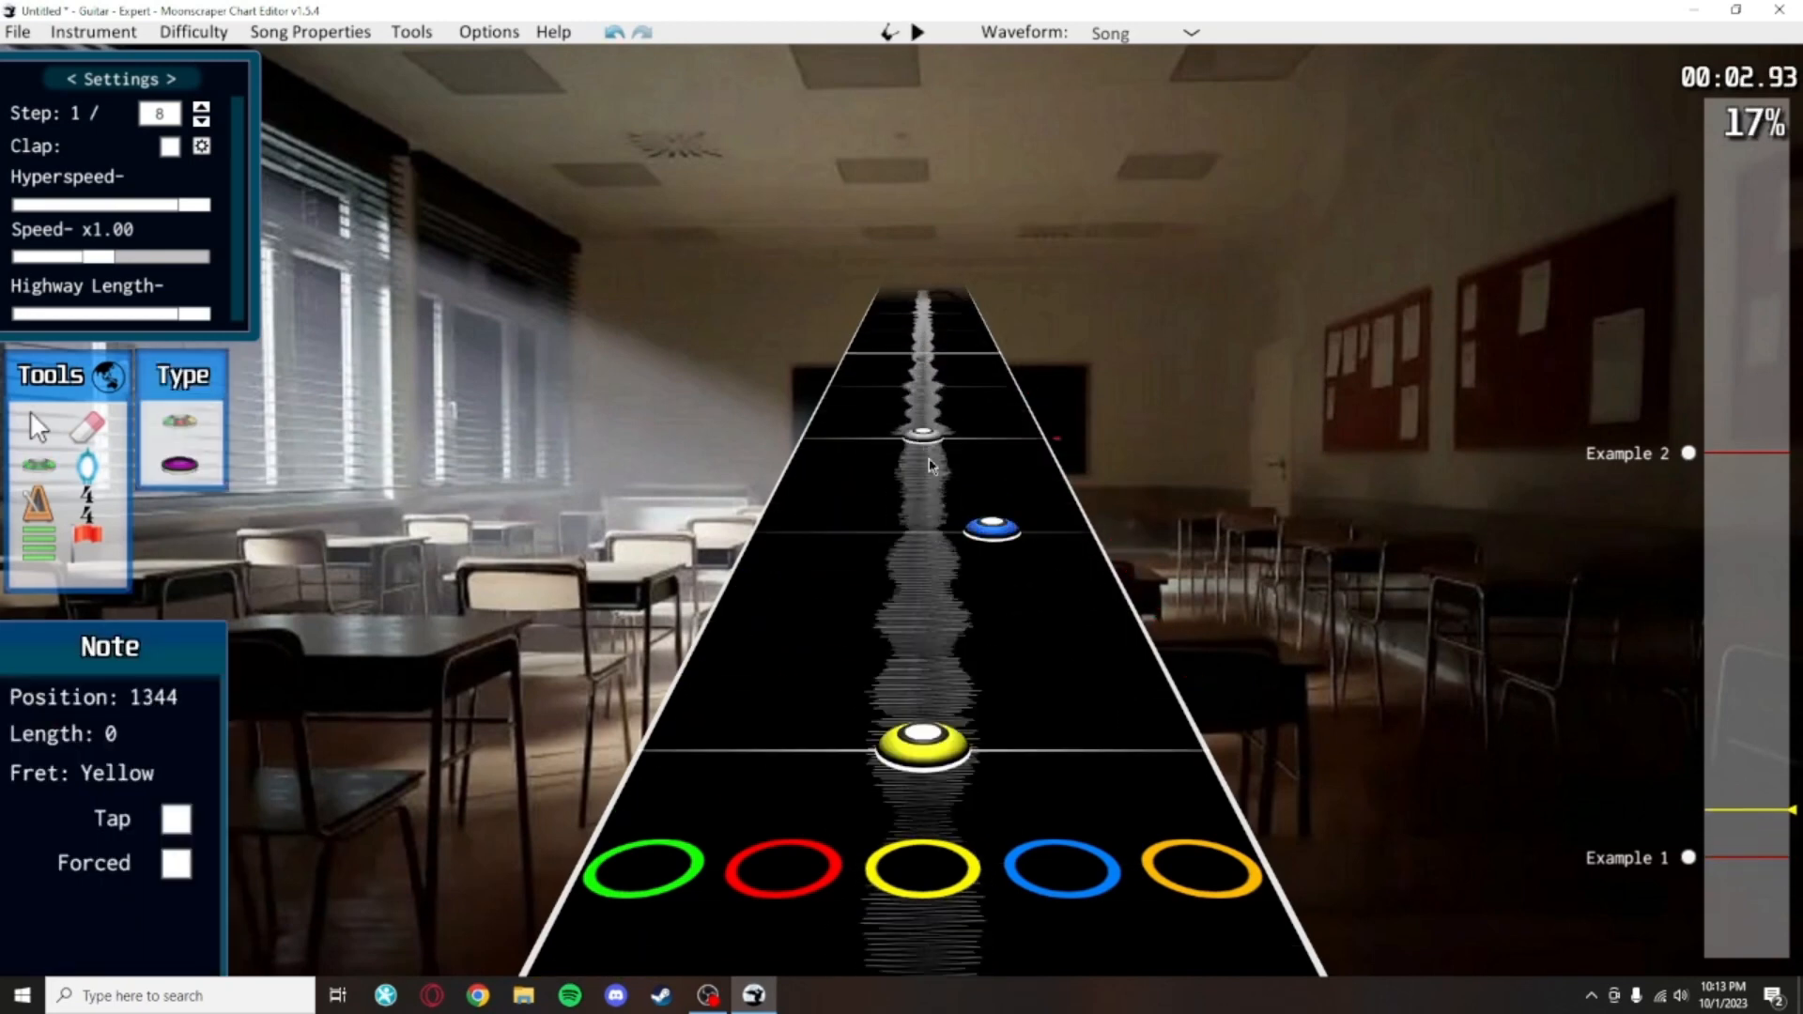
scroll(1064, 611, "up", 10)
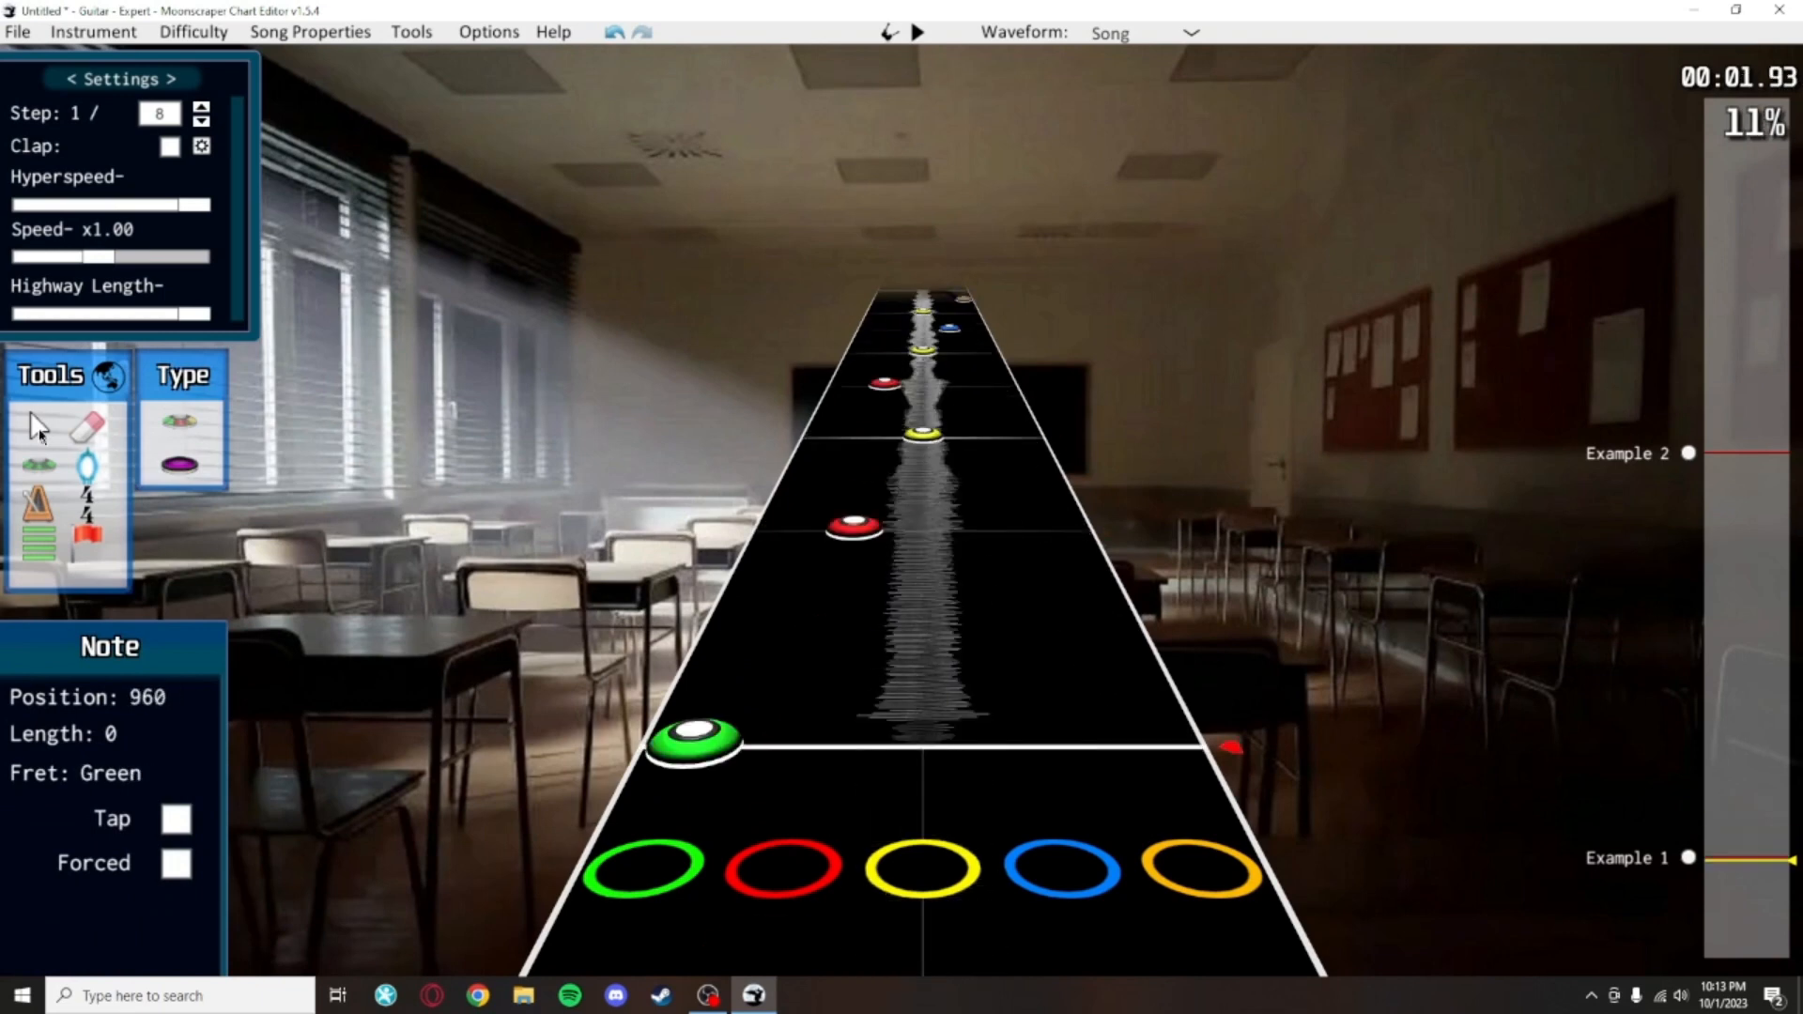
Select the overlapping three-note groups starting at position 768 and delete them
left_click(39, 430)
left_click_drag(584, 742, 1206, 229)
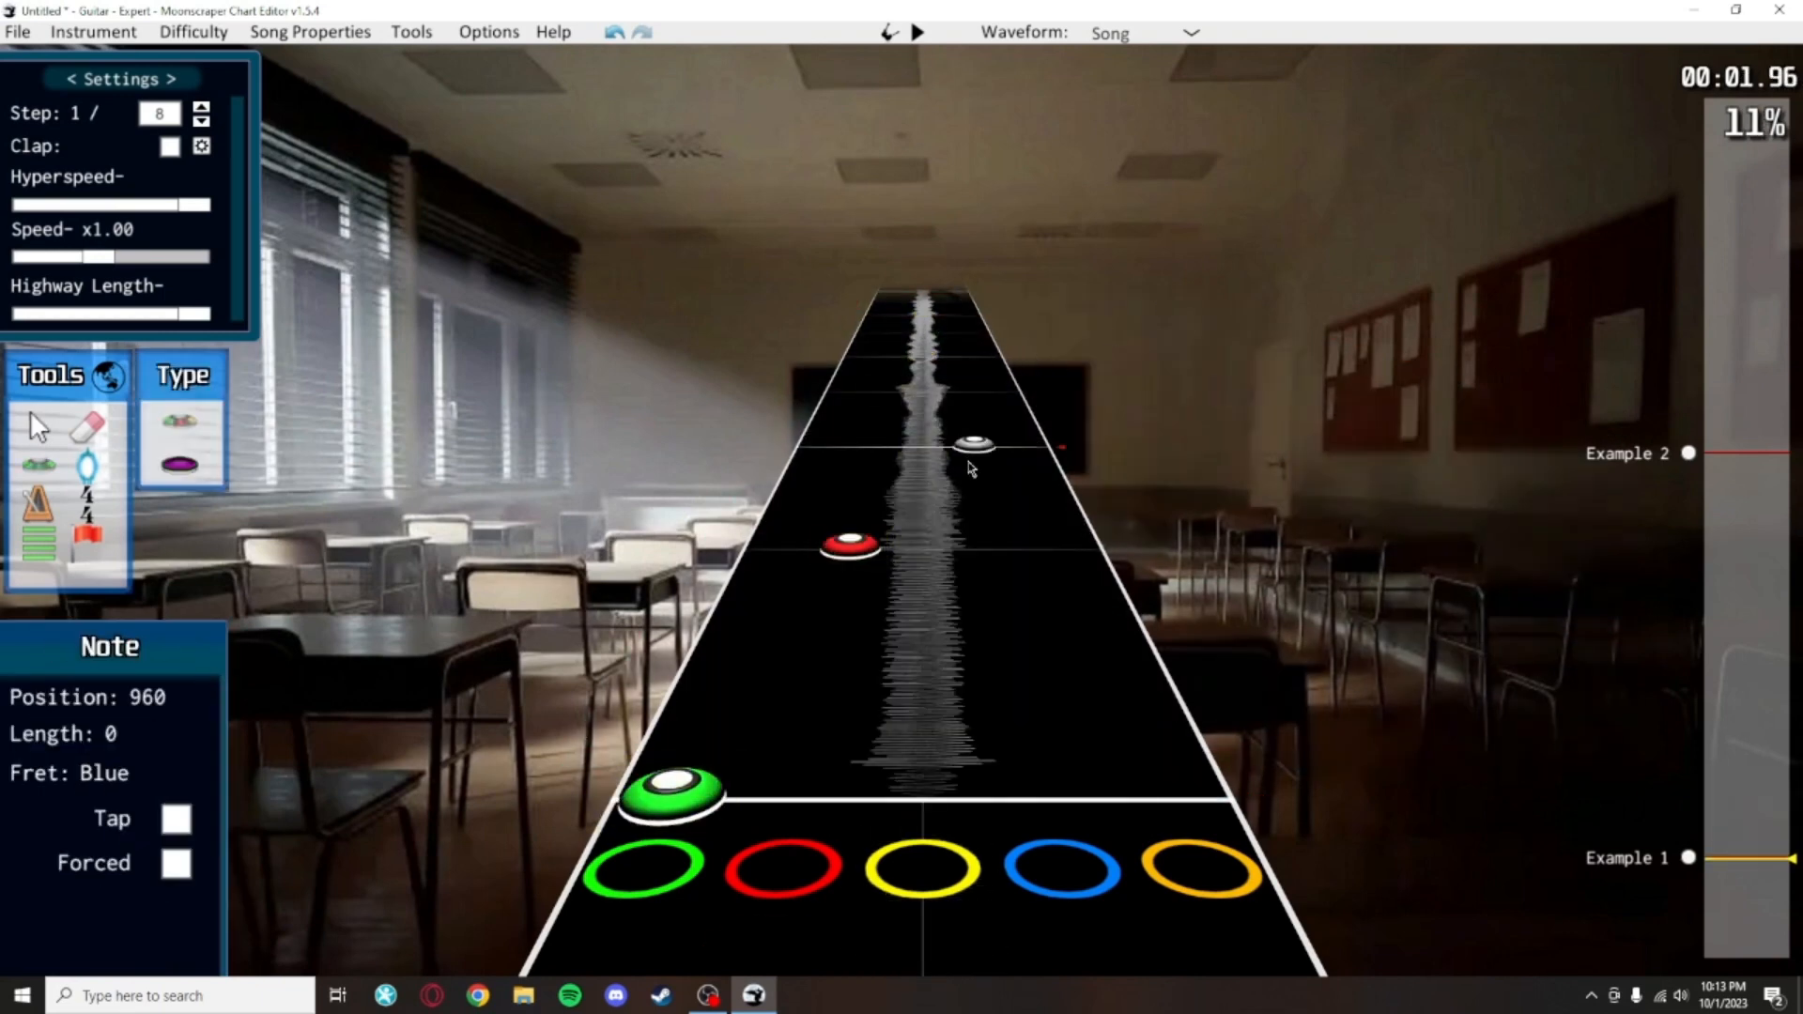
After the green and red notes, place blue at position 960 and a red, yellow, blue, orange run starting at 1056
left_click(969, 460)
scroll(997, 554, "up", 2)
left_click(872, 487)
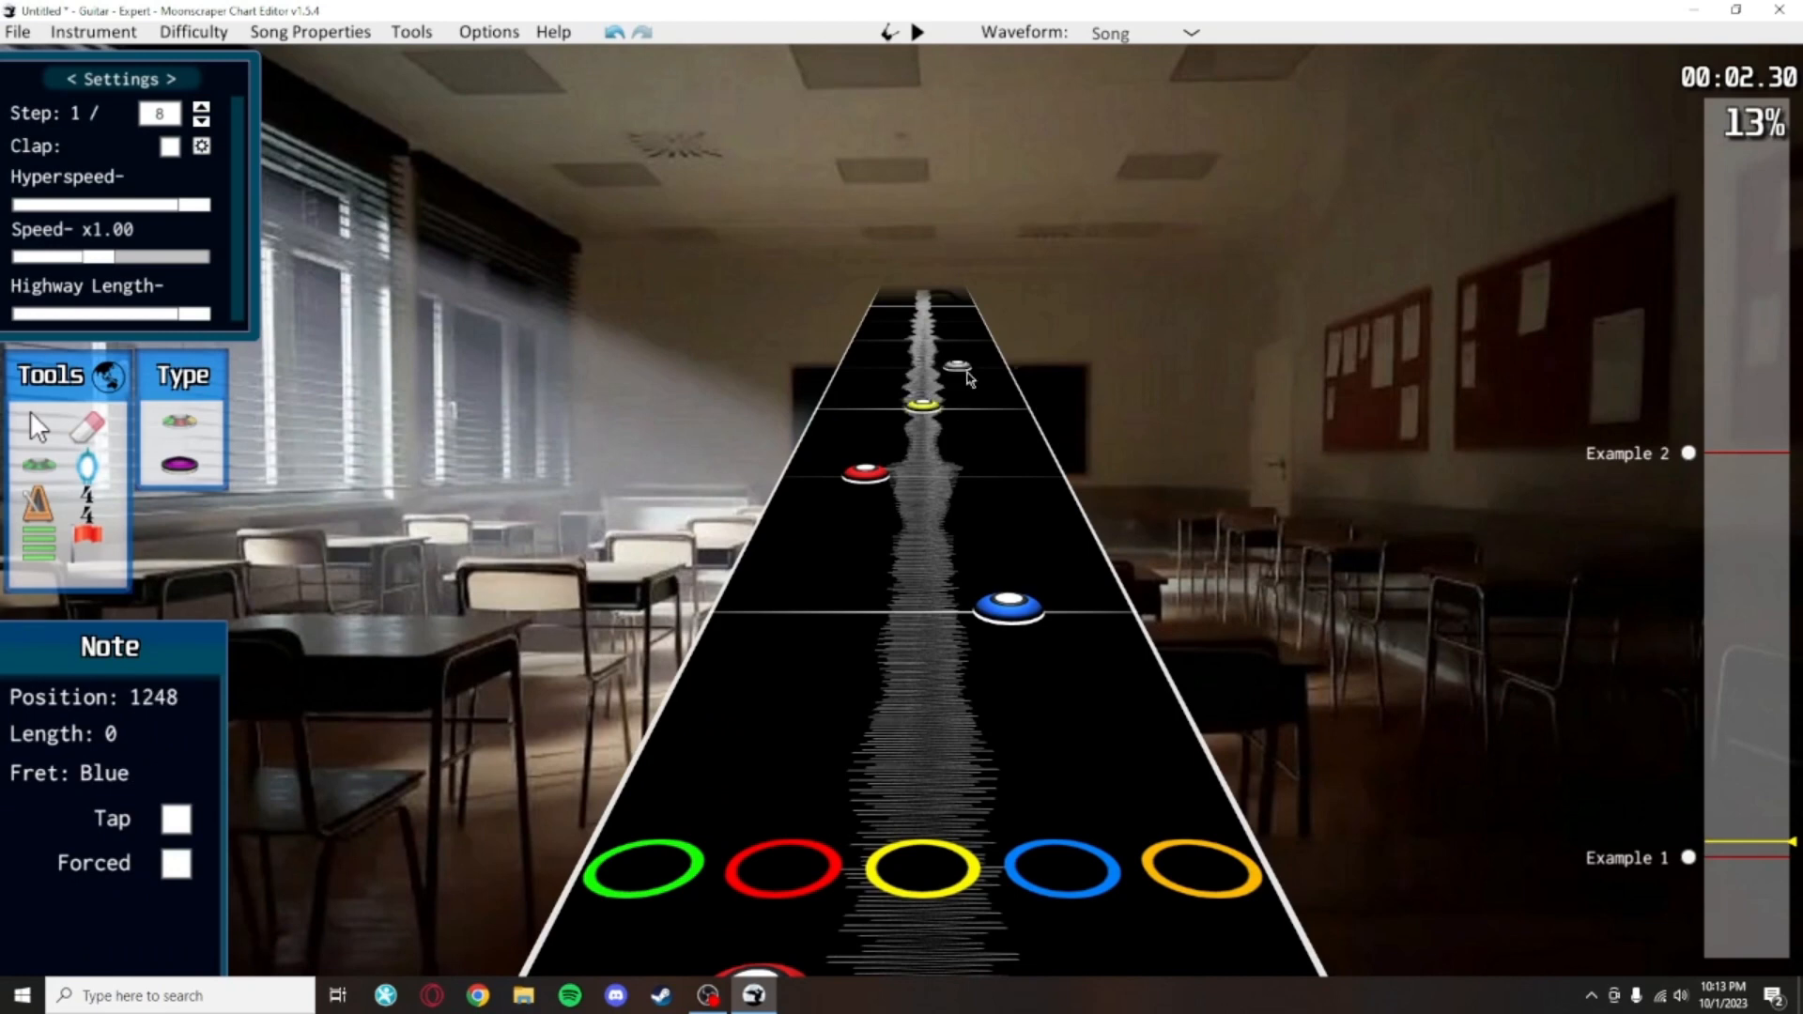
left_click(967, 372)
left_click(991, 345)
scroll(940, 376, "down", 4)
Select the seven-note pattern from green at position 768 to orange at 1344 and delete it
left_click(38, 430)
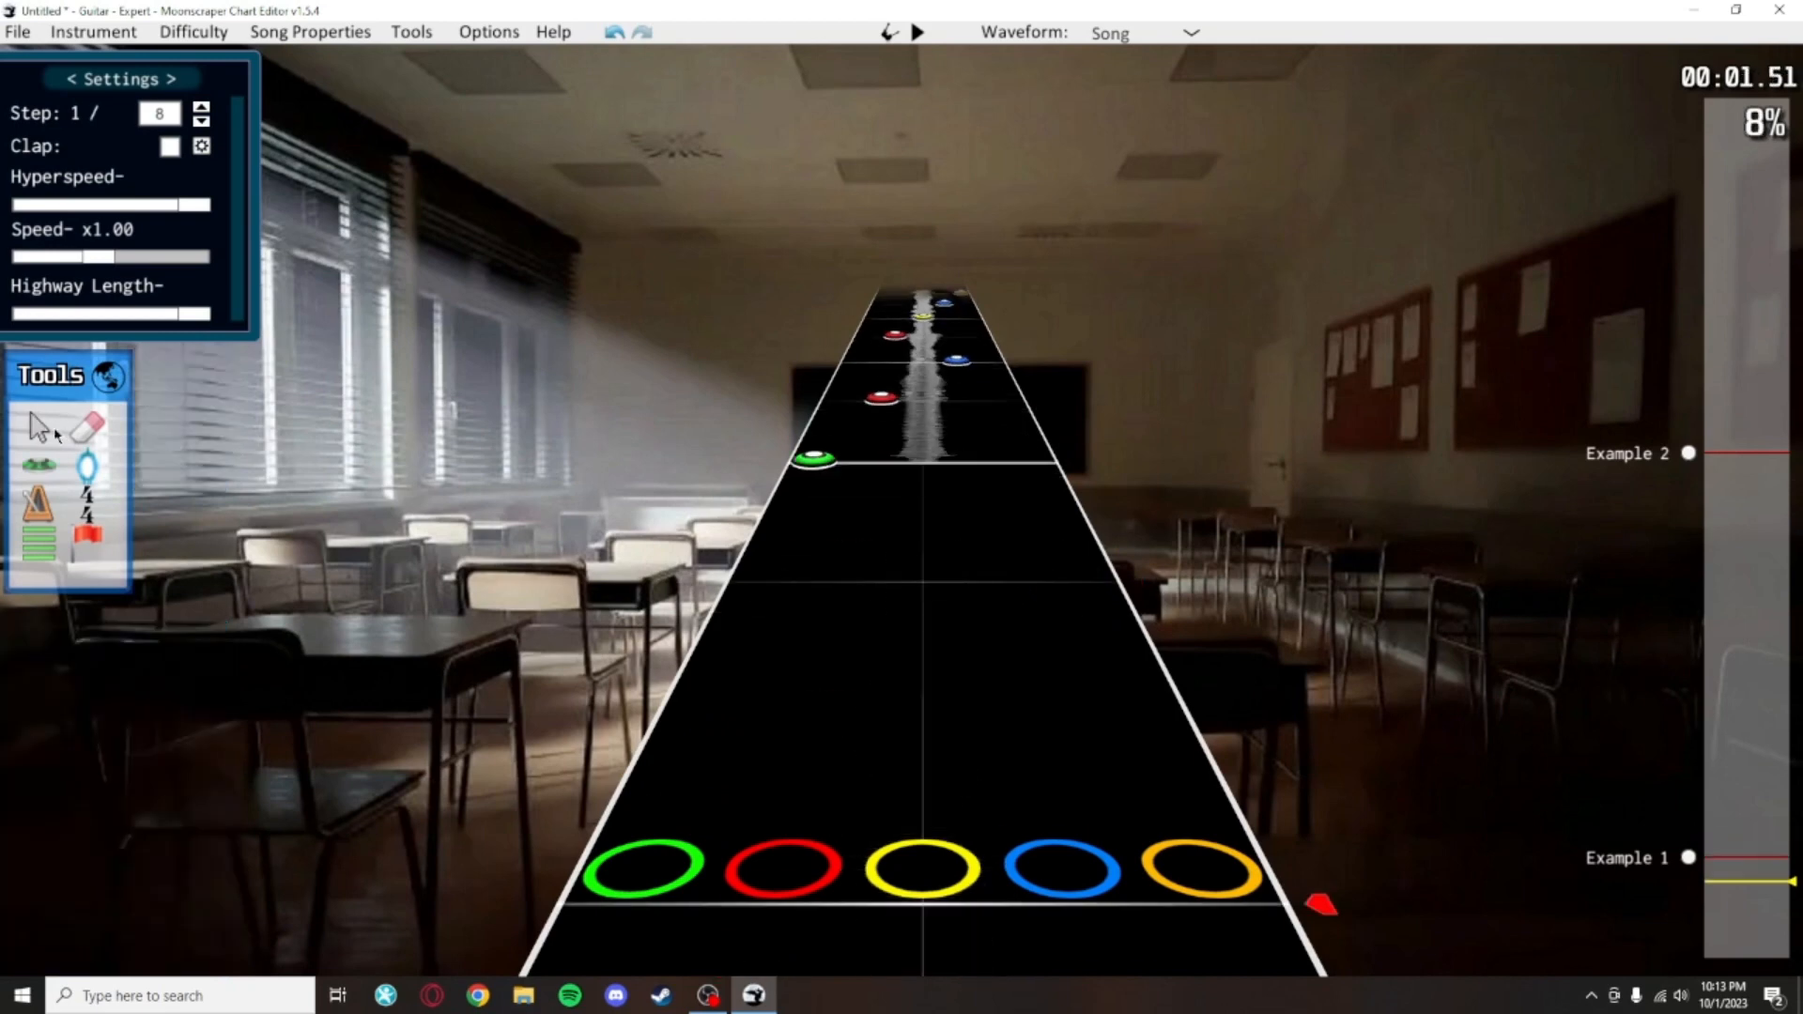
scroll(1157, 575, "up", 5)
left_click_drag(1300, 691, 723, 242)
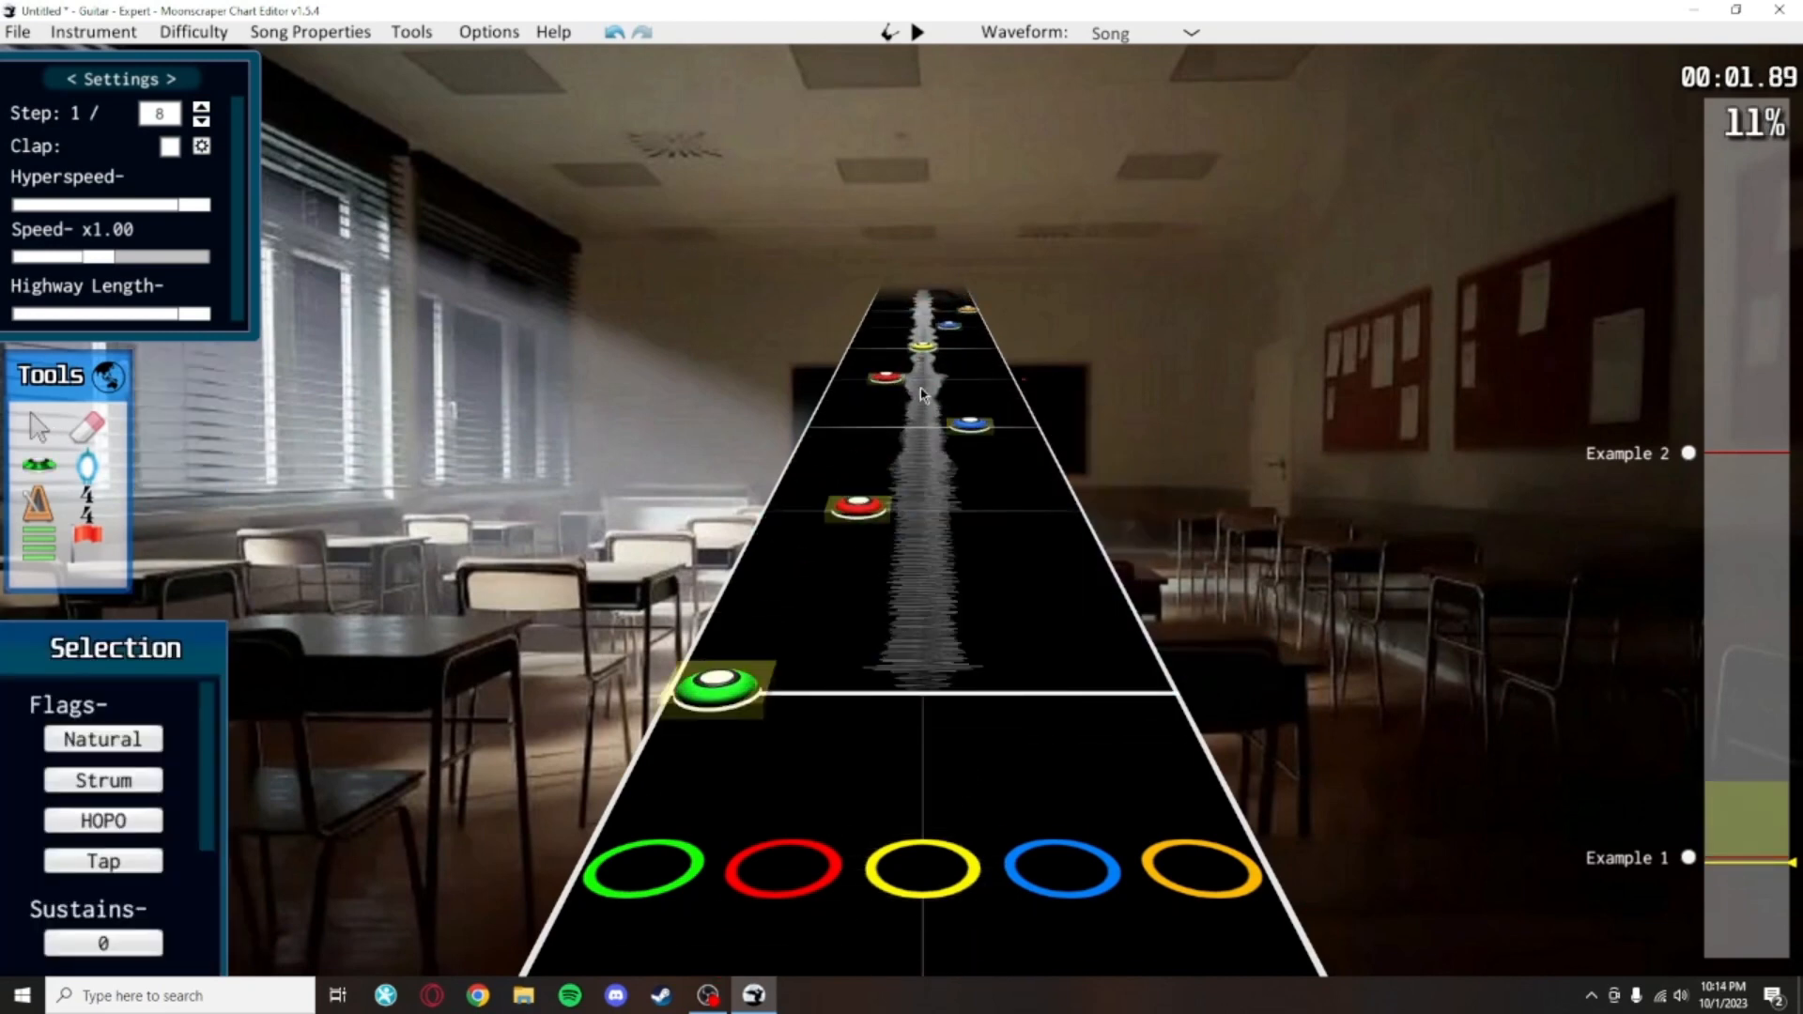
key("Delete")
Lay out a rising green, red, yellow, blue, orange run one step apart, starting at position 960
key("ctrl+z")
scroll(1207, 470, "up", 6)
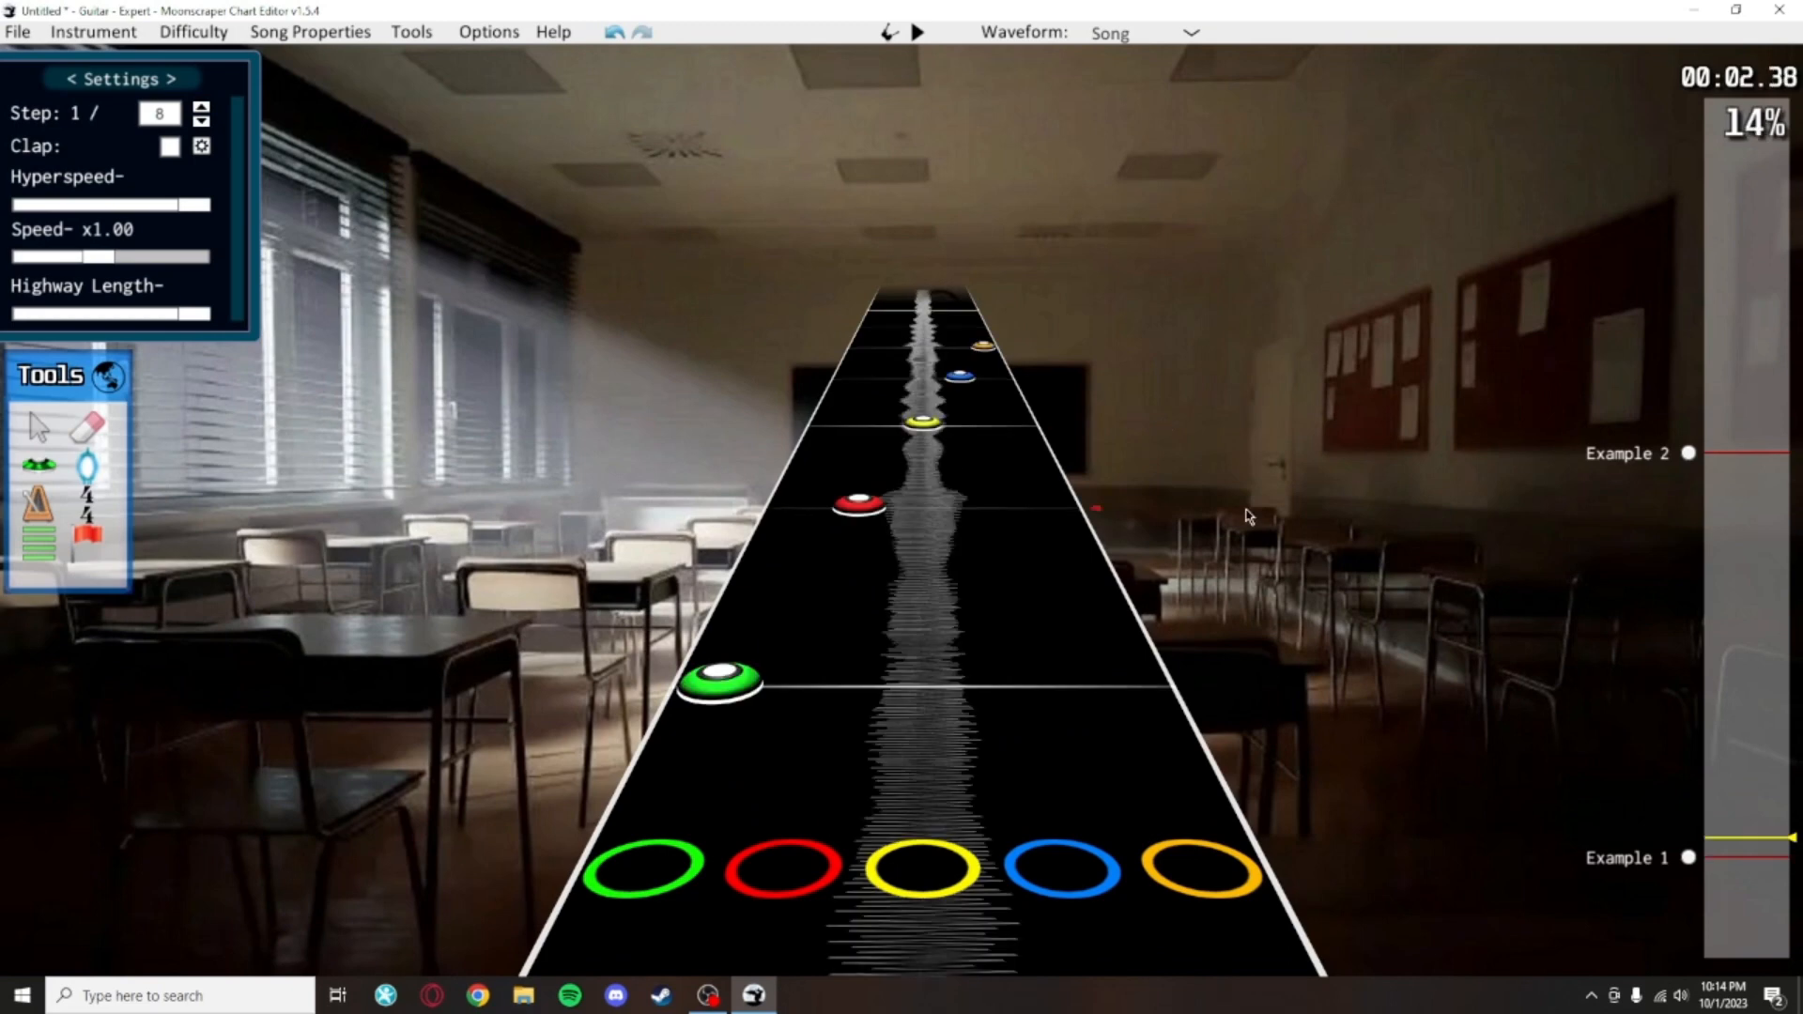
left_click(720, 680)
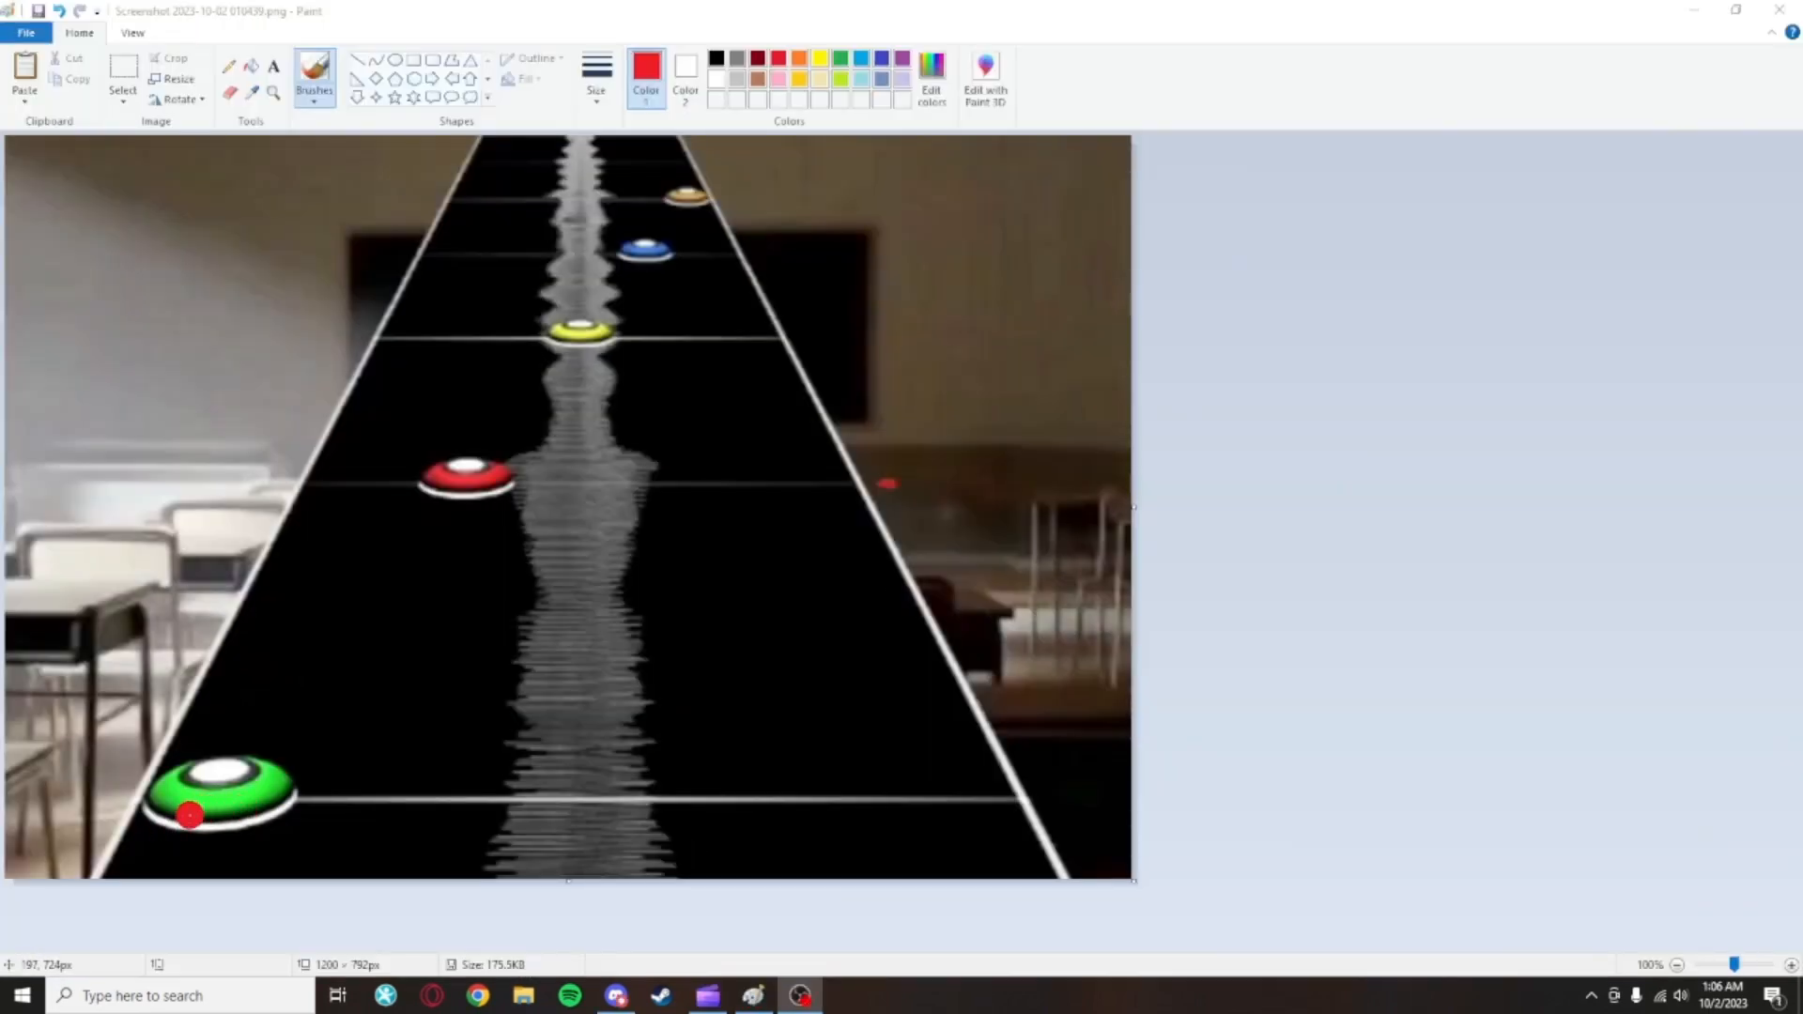
Switch to Paint and trace the rising notes in red on the five-note screenshot and on the longer repeated-run screenshot
mouse_move(189, 814)
left_mouse_down()
mouse_move(405, 511)
mouse_move(672, 202)
left_mouse_up()
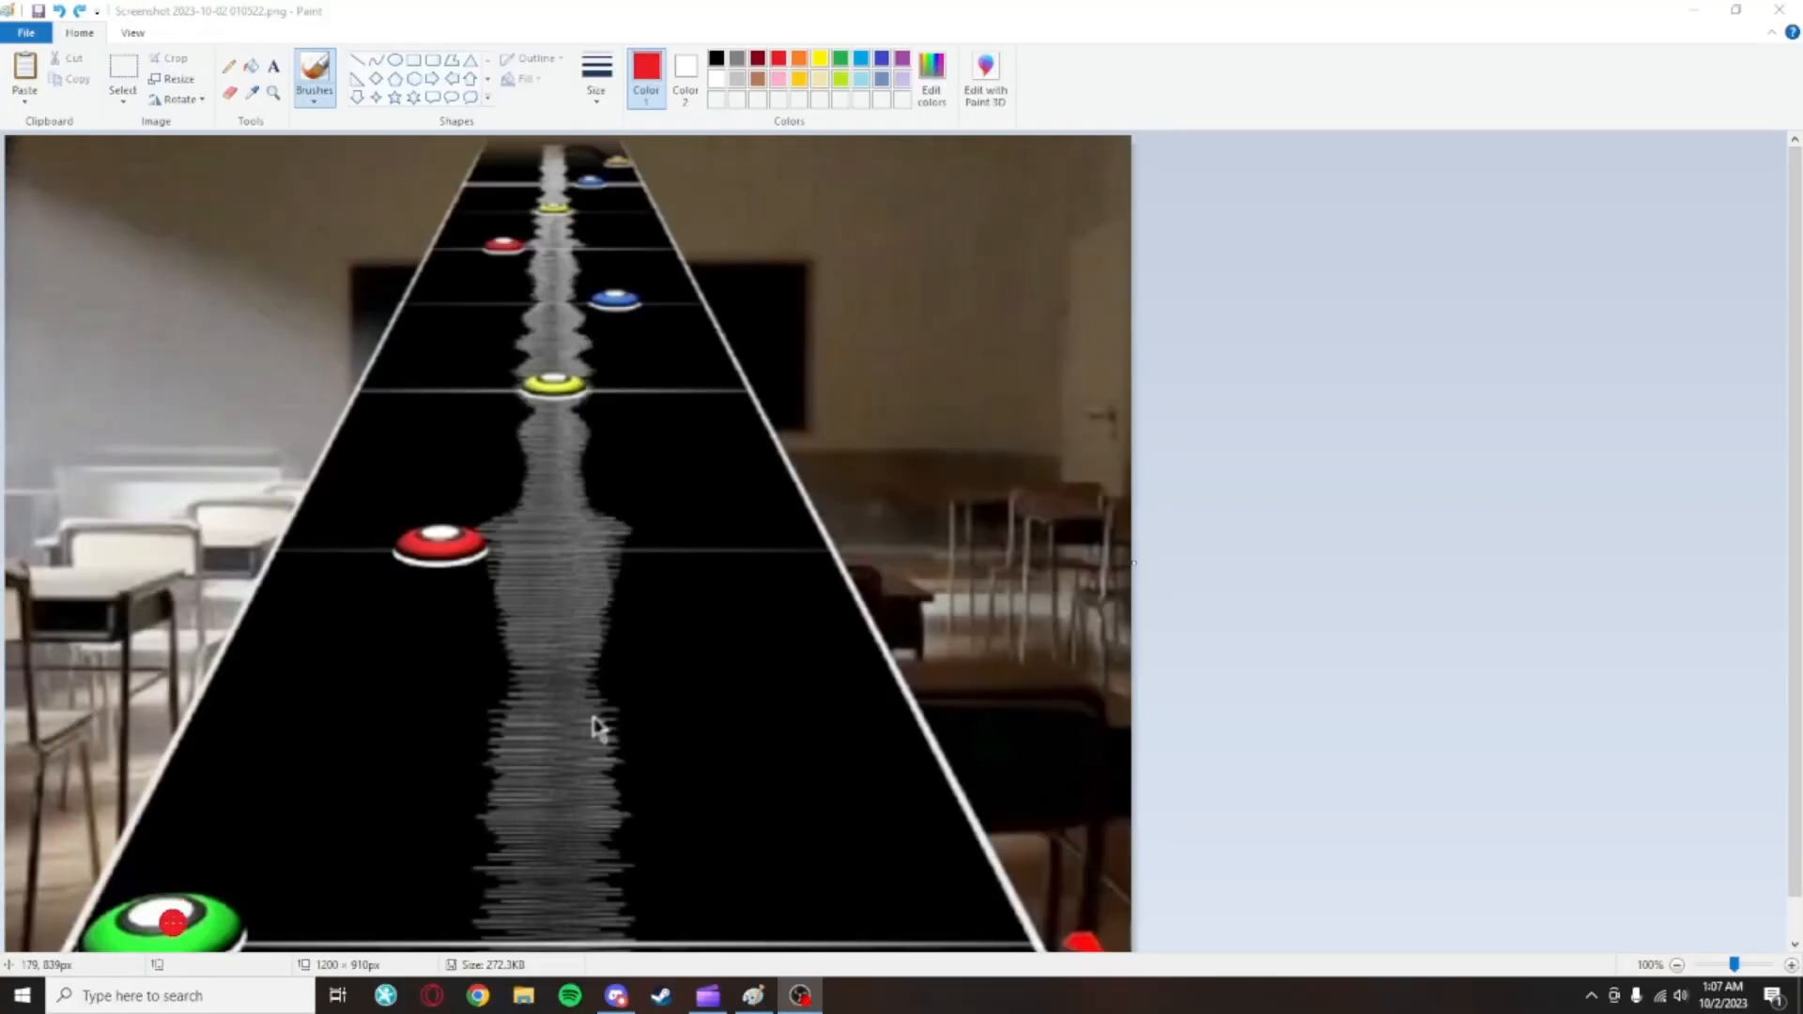
mouse_move(172, 925)
left_mouse_down()
mouse_move(352, 663)
mouse_move(581, 237)
left_mouse_up()
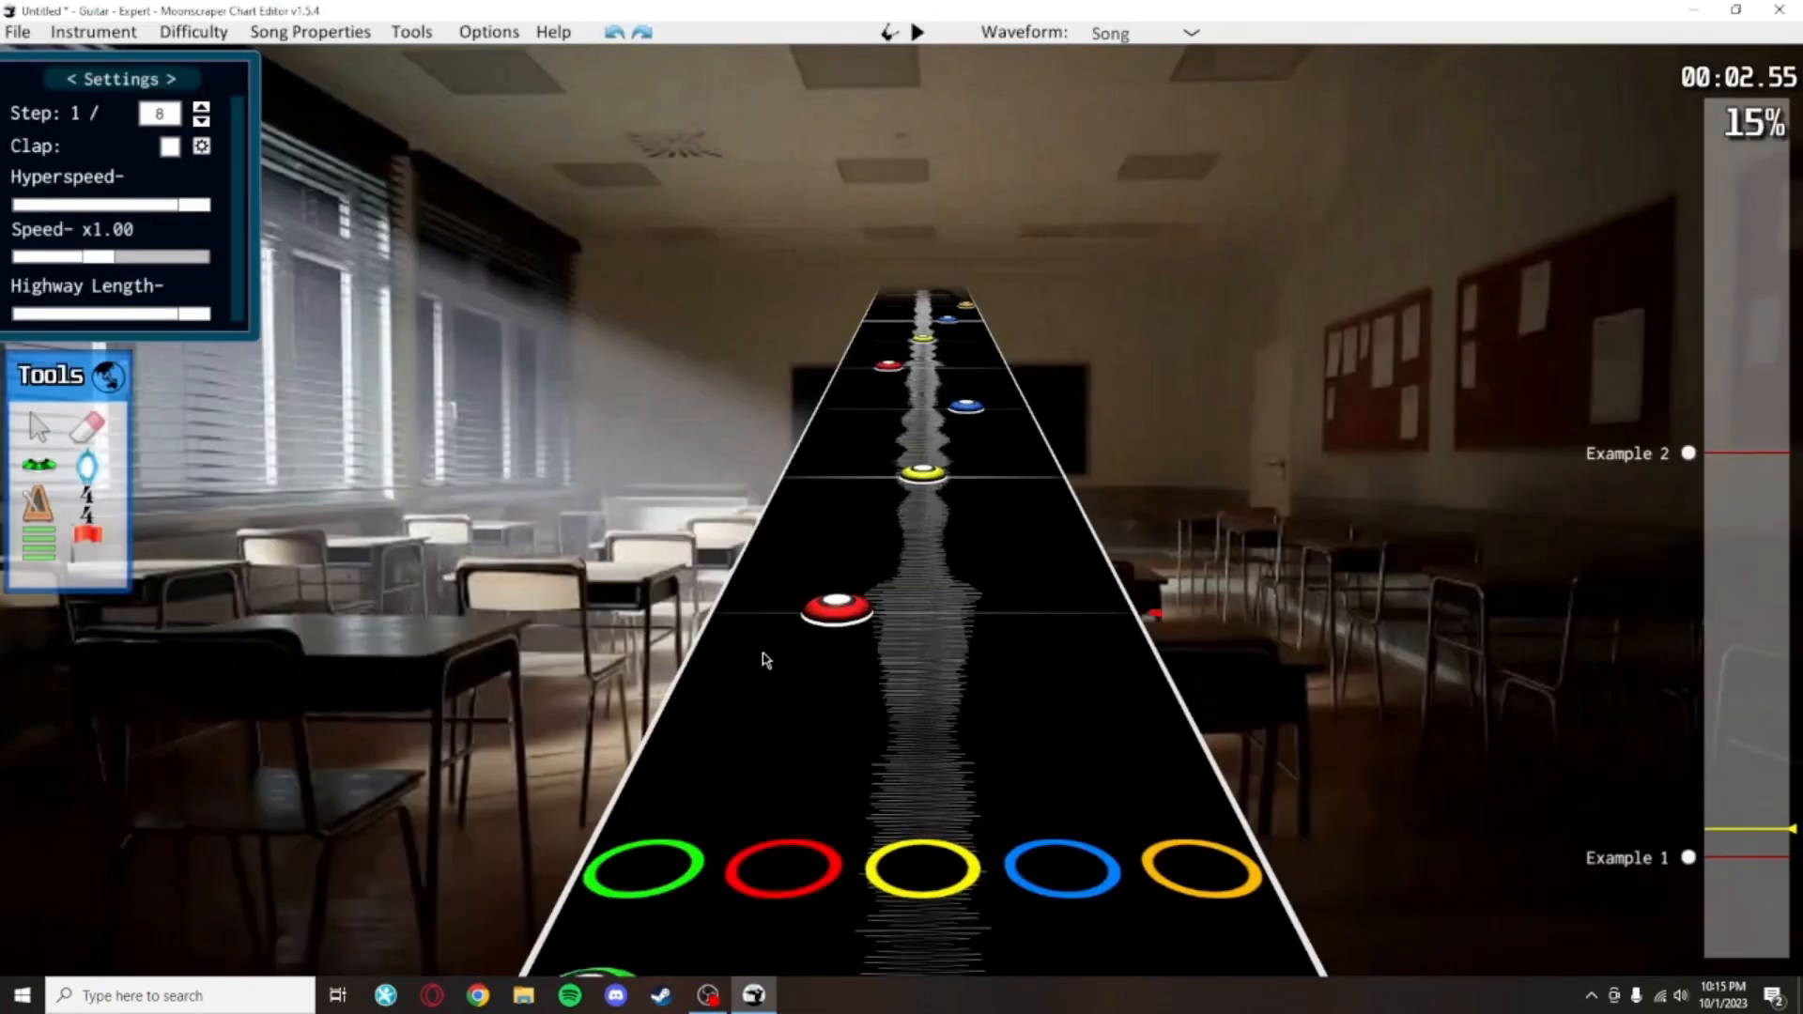
Back in Moonscraper, place green, red, yellow from position 960, red, yellow, blue from 1248 and yellow, blue from 1536, one step apart
scroll(799, 563, "up", 2)
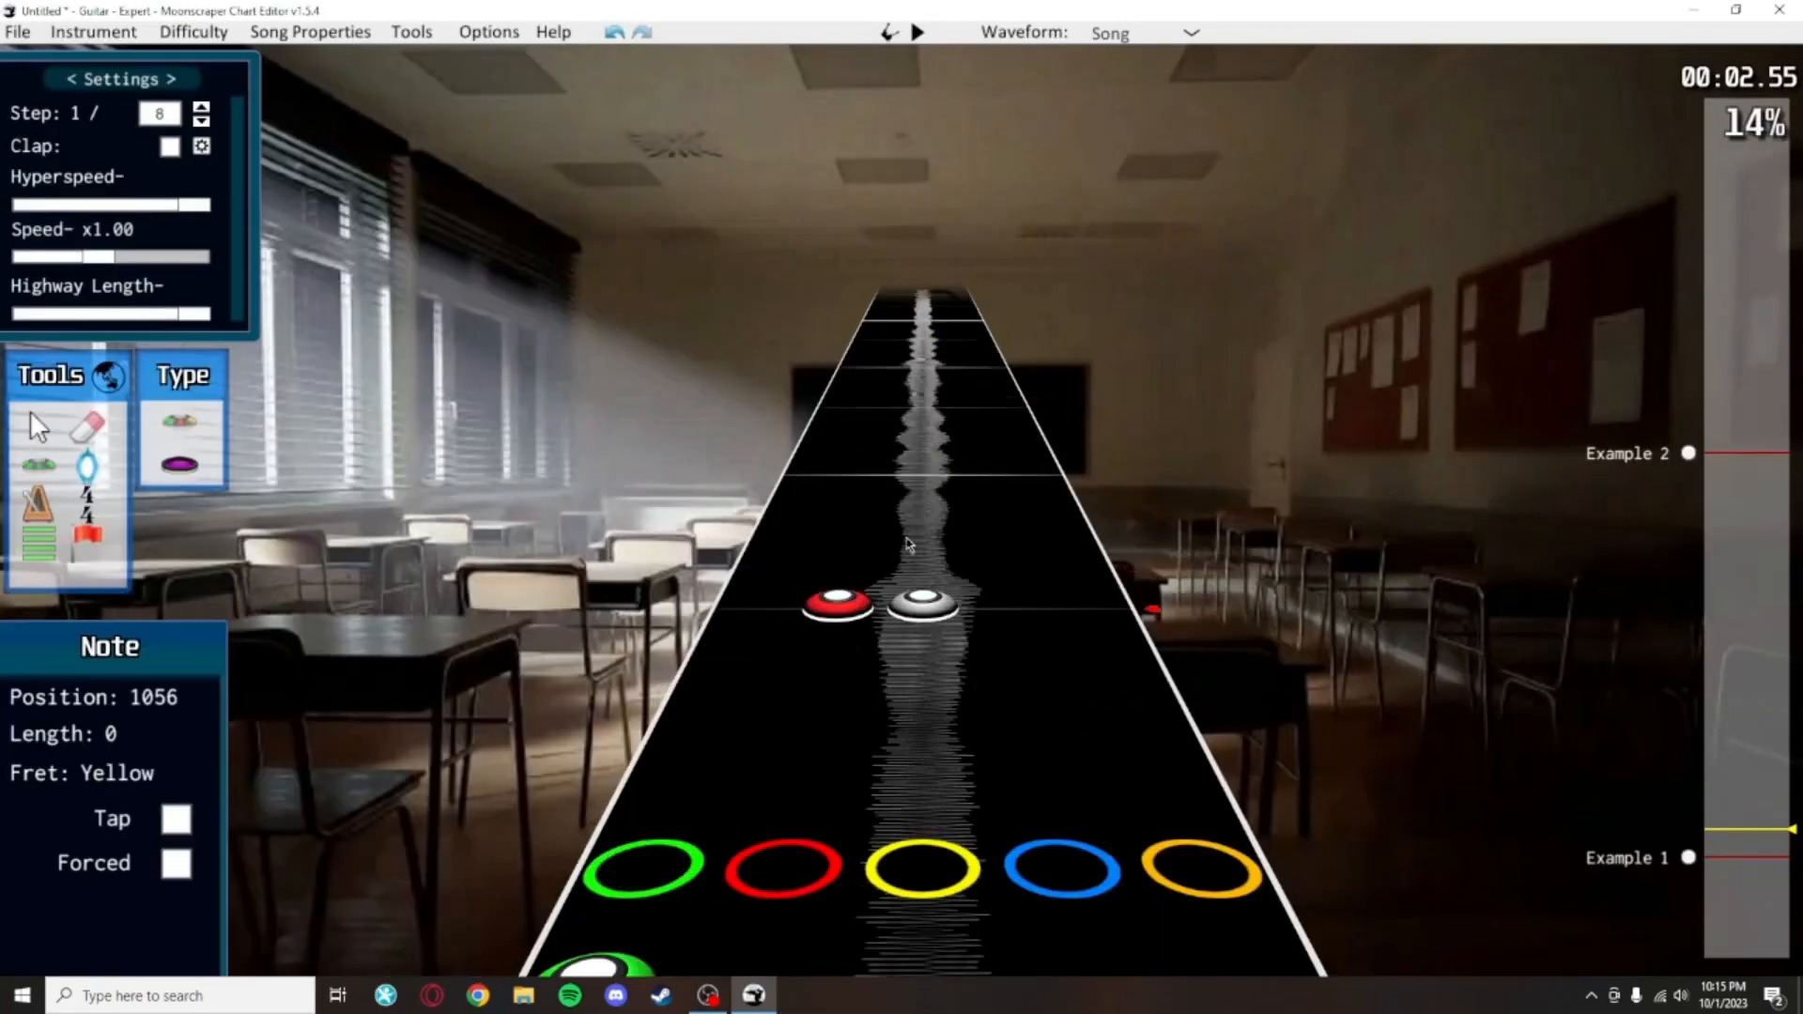
left_click(920, 476)
scroll(974, 451, "down", 3)
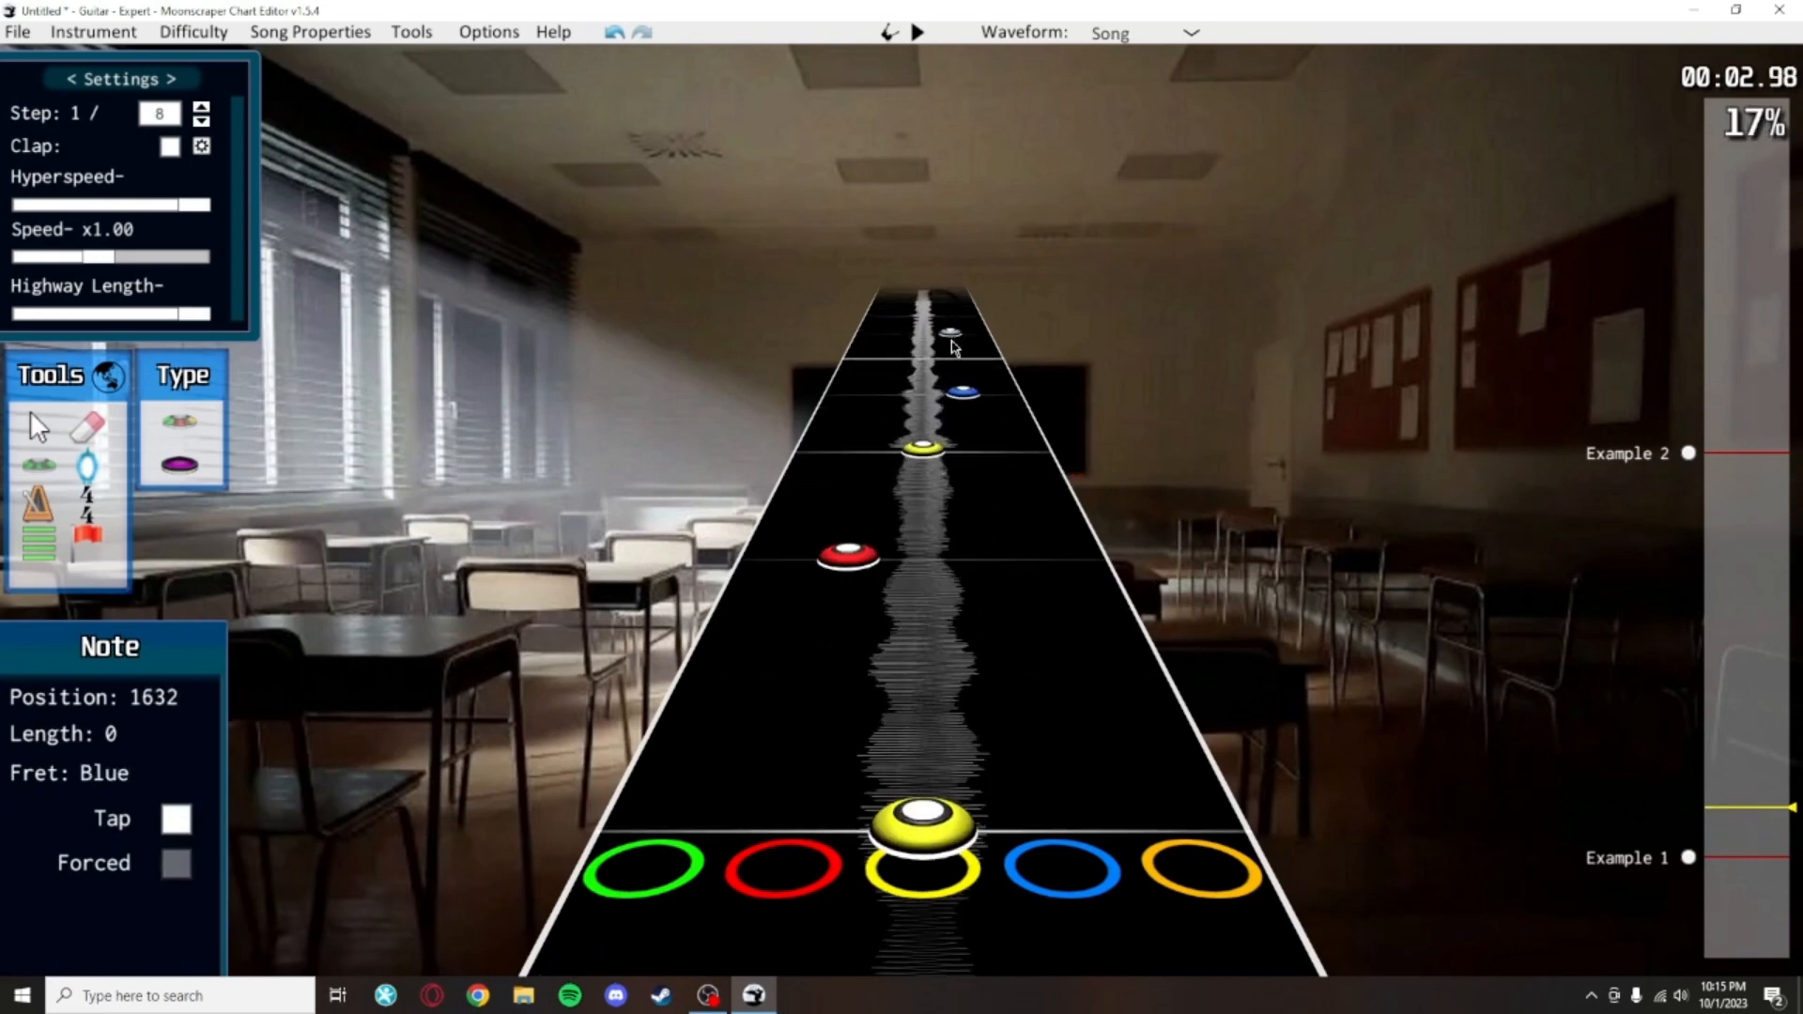
scroll(982, 360, "up", 3)
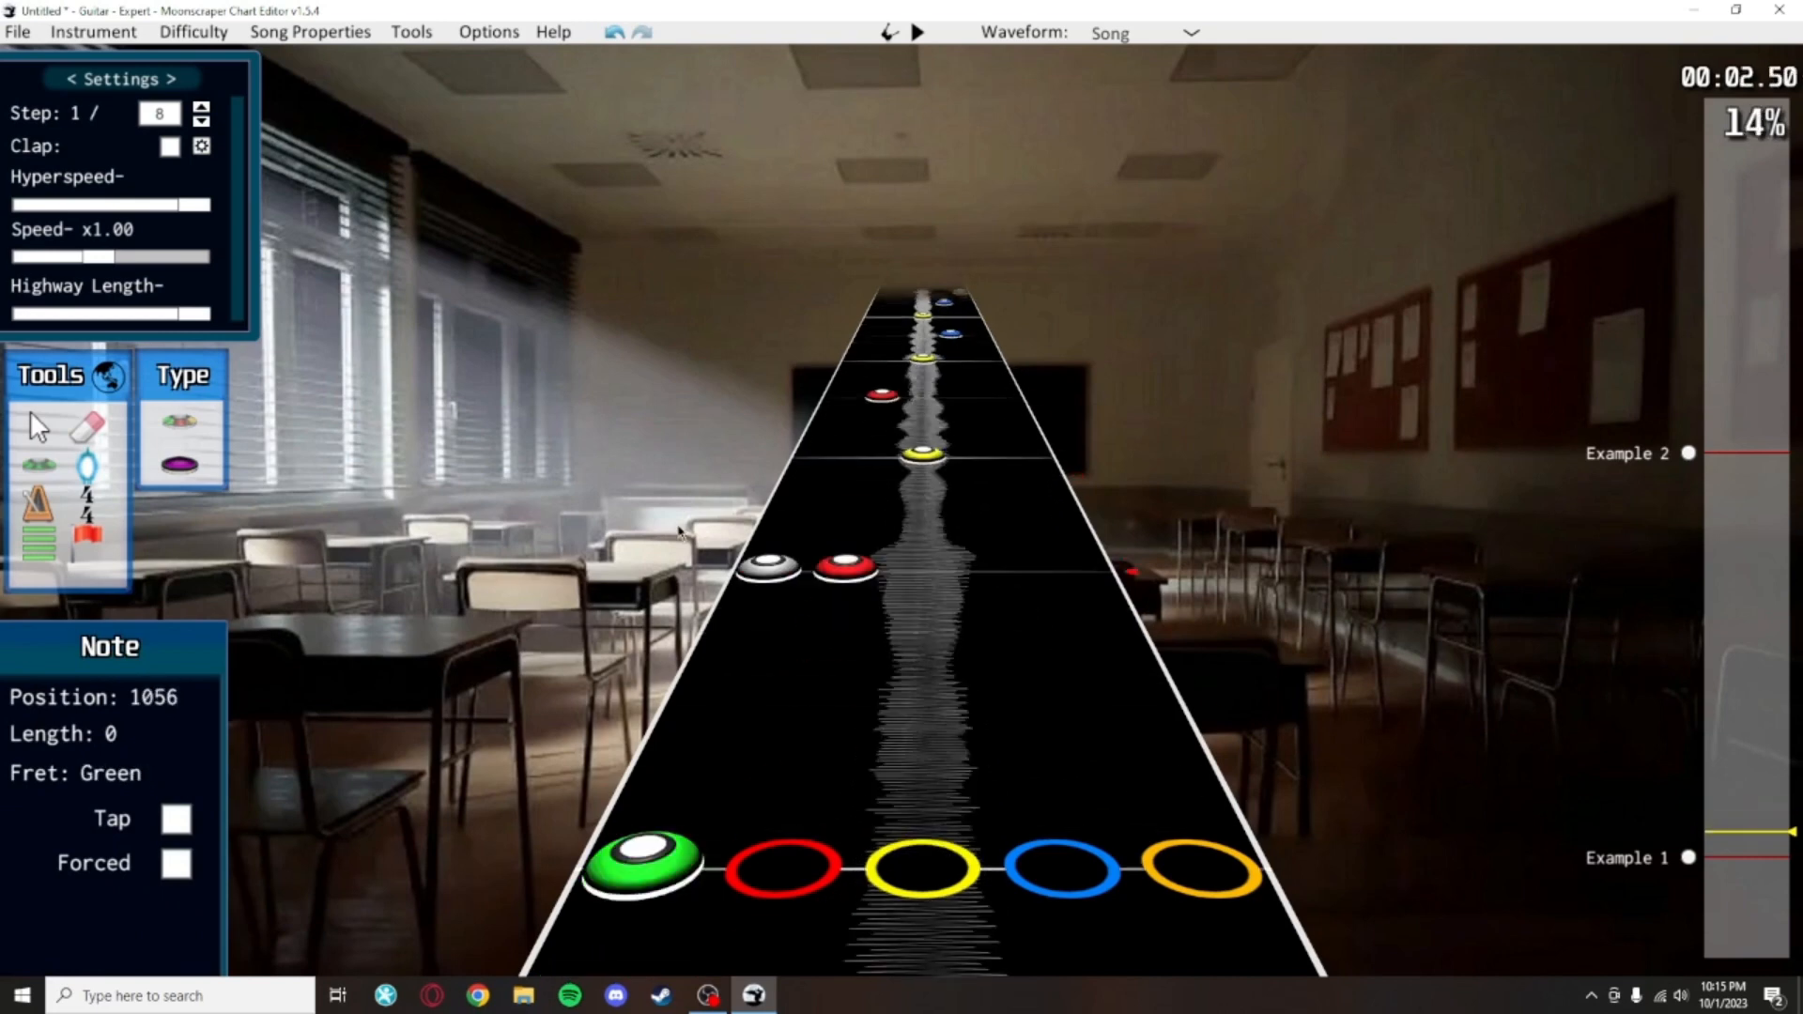
Select the rising three-note groups starting at position 960 and delete them all
left_click(37, 428)
scroll(919, 657, "down", 1)
scroll(1040, 537, "up", 1)
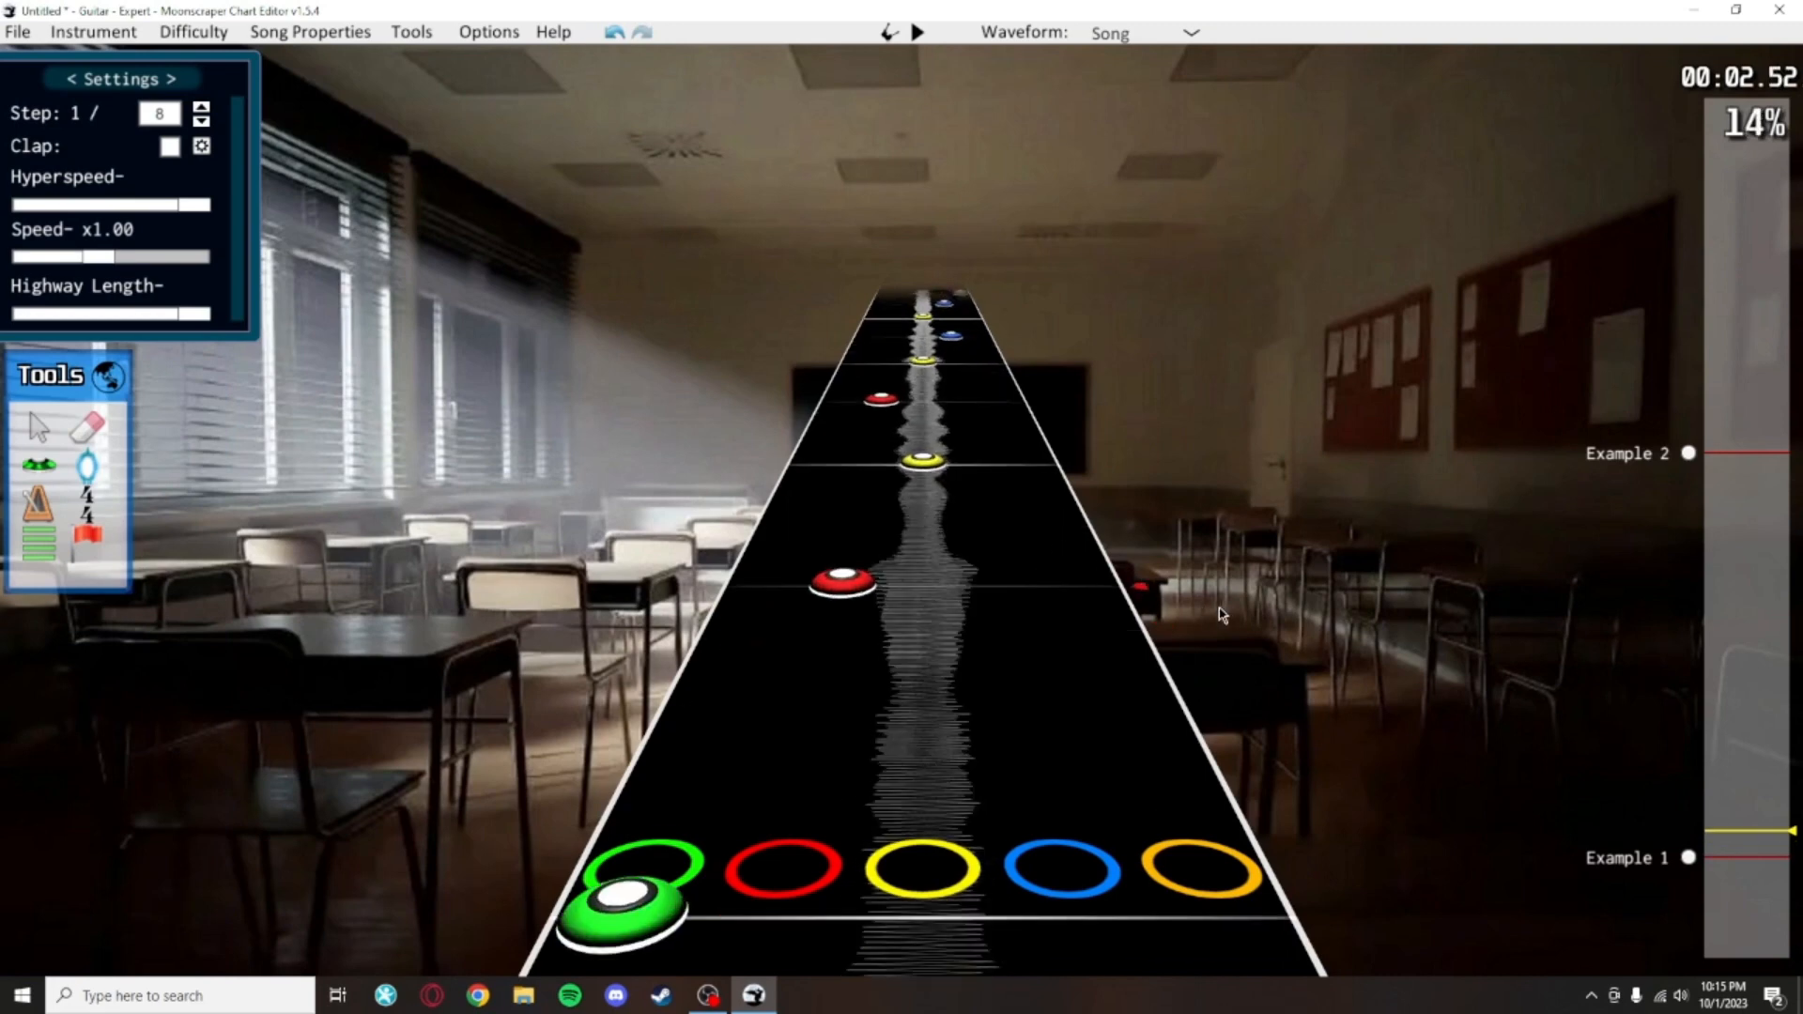
scroll(1220, 605, "up", 3)
left_click_drag(1220, 606, 763, 303)
scroll(890, 536, "down", 1)
scroll(890, 537, "up", 1)
key("Delete")
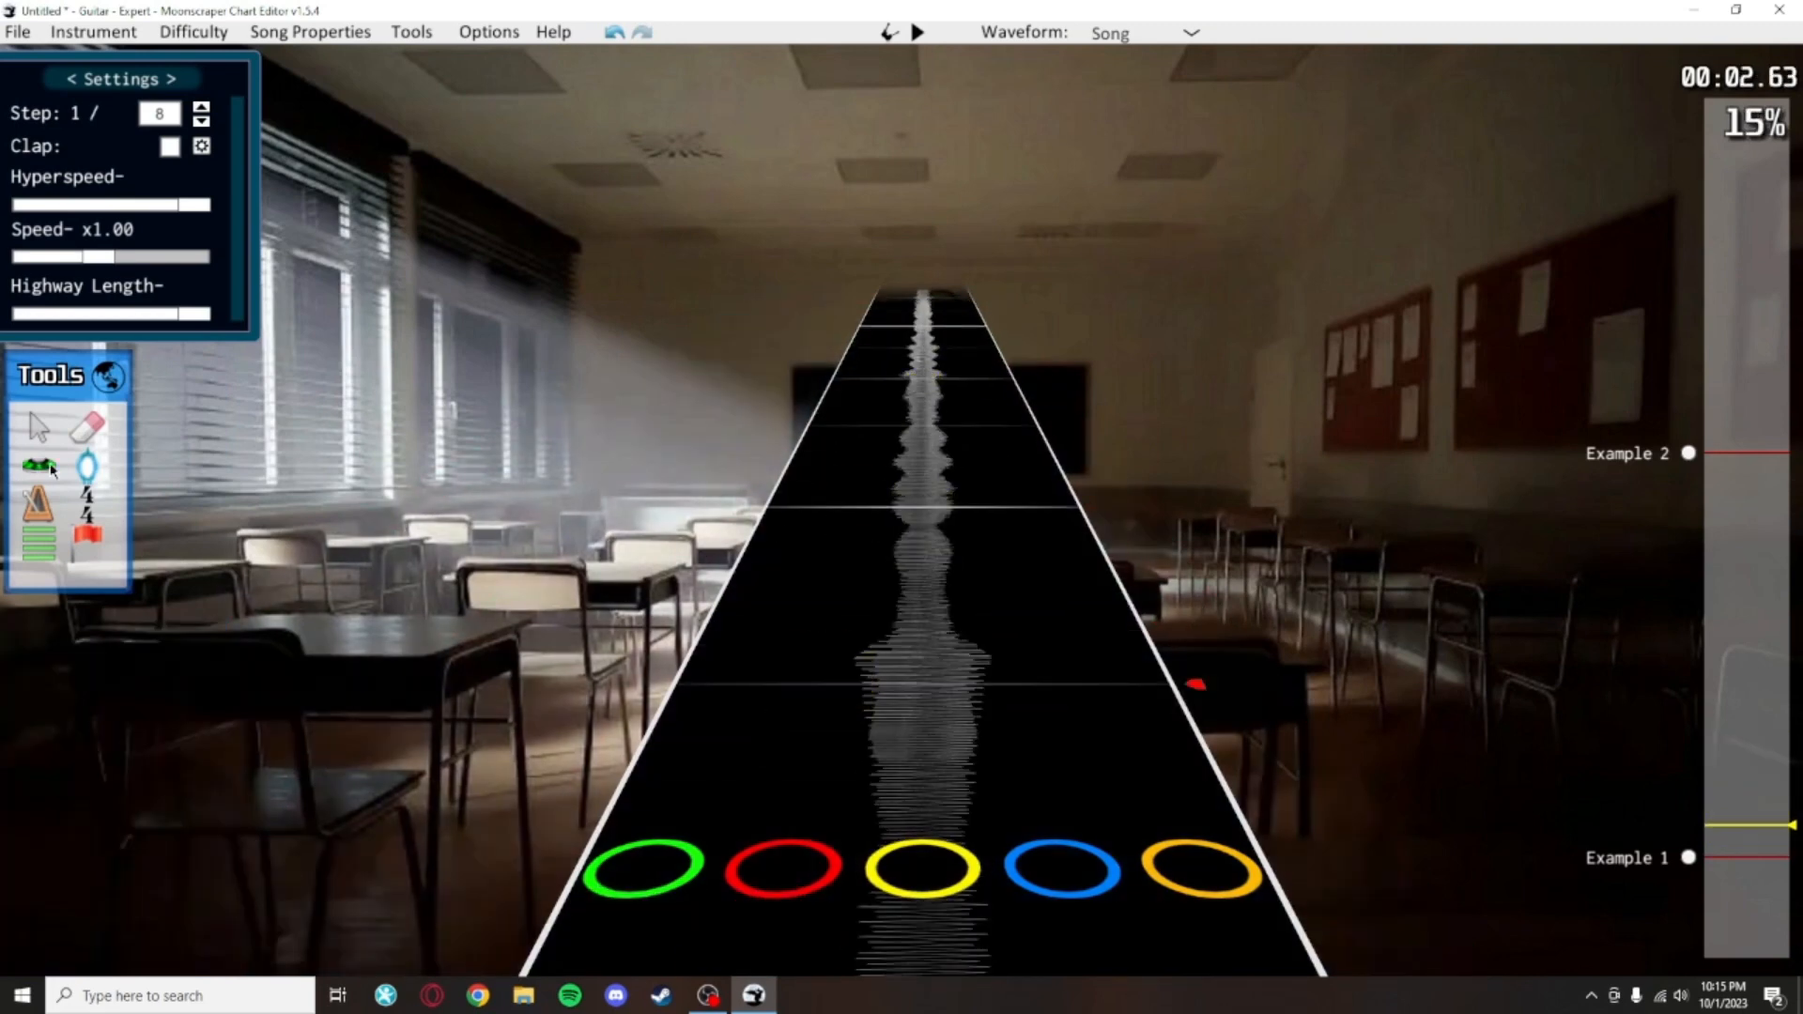
Place orange, blue and yellow notes one step apart from position 768, followed by blue at 1056 and red at 1152
scroll(1169, 554, "up", 3)
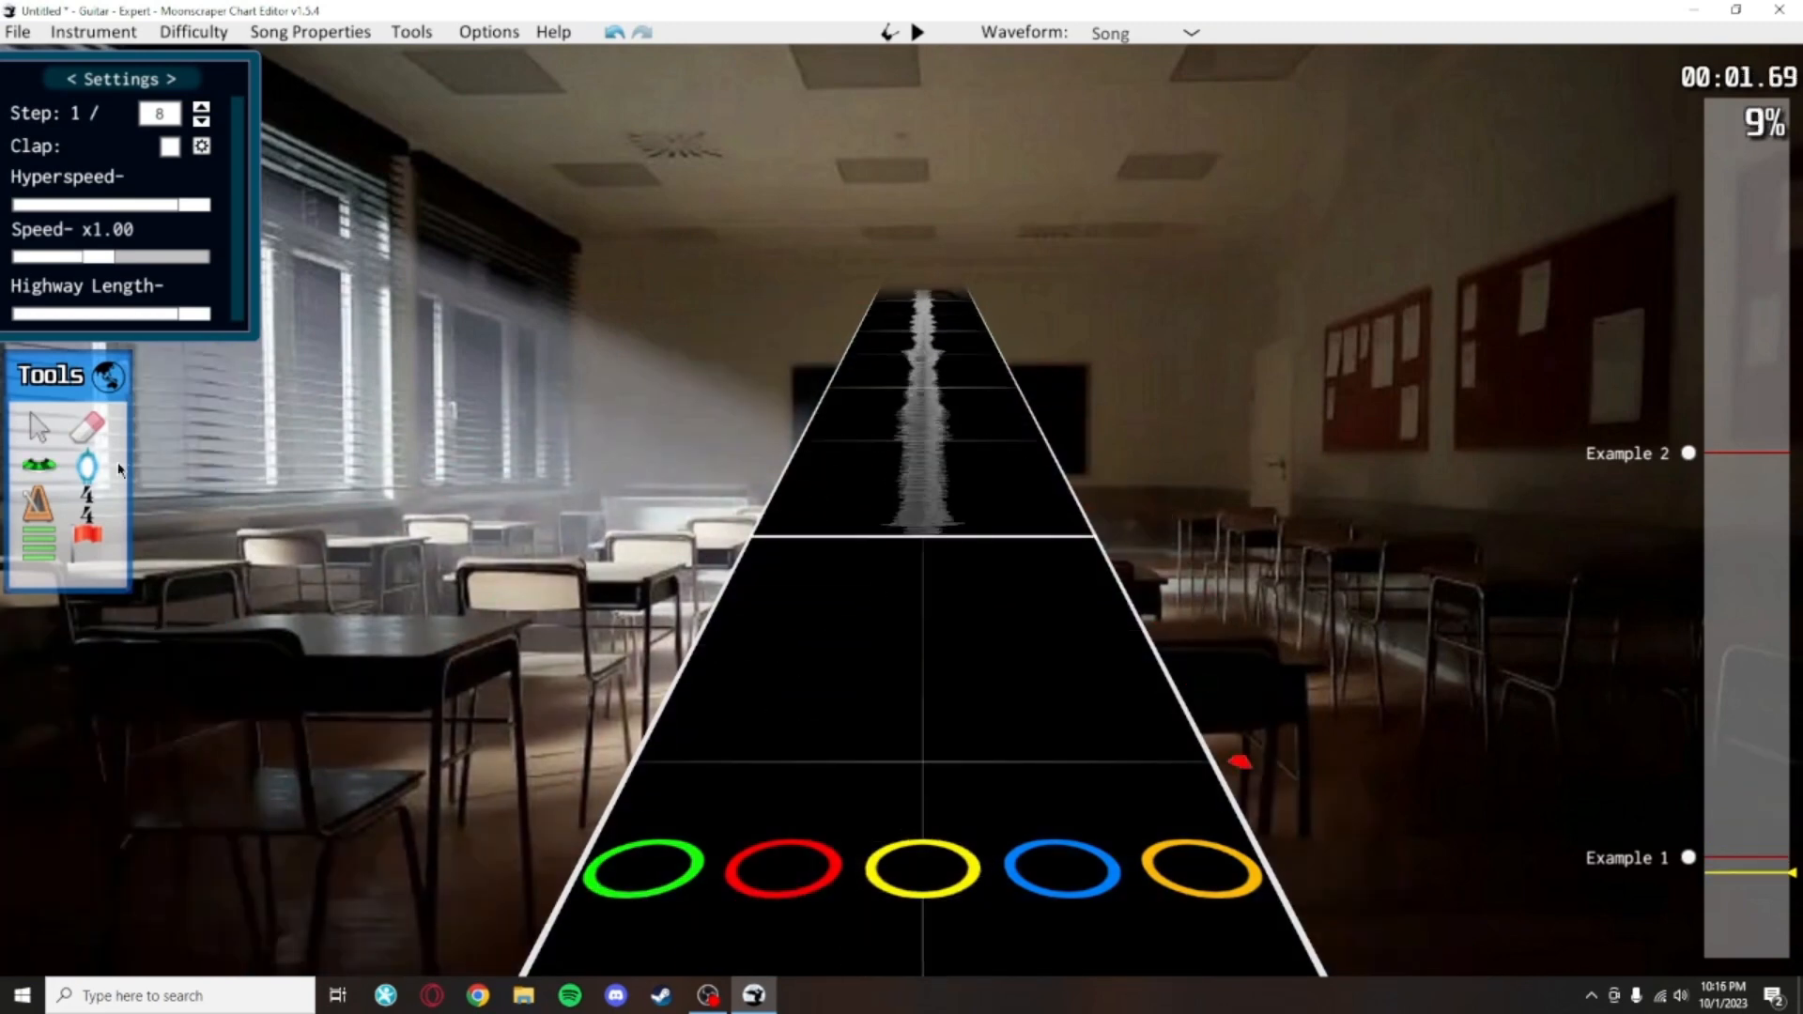
left_click(38, 464)
scroll(976, 496, "down", 1)
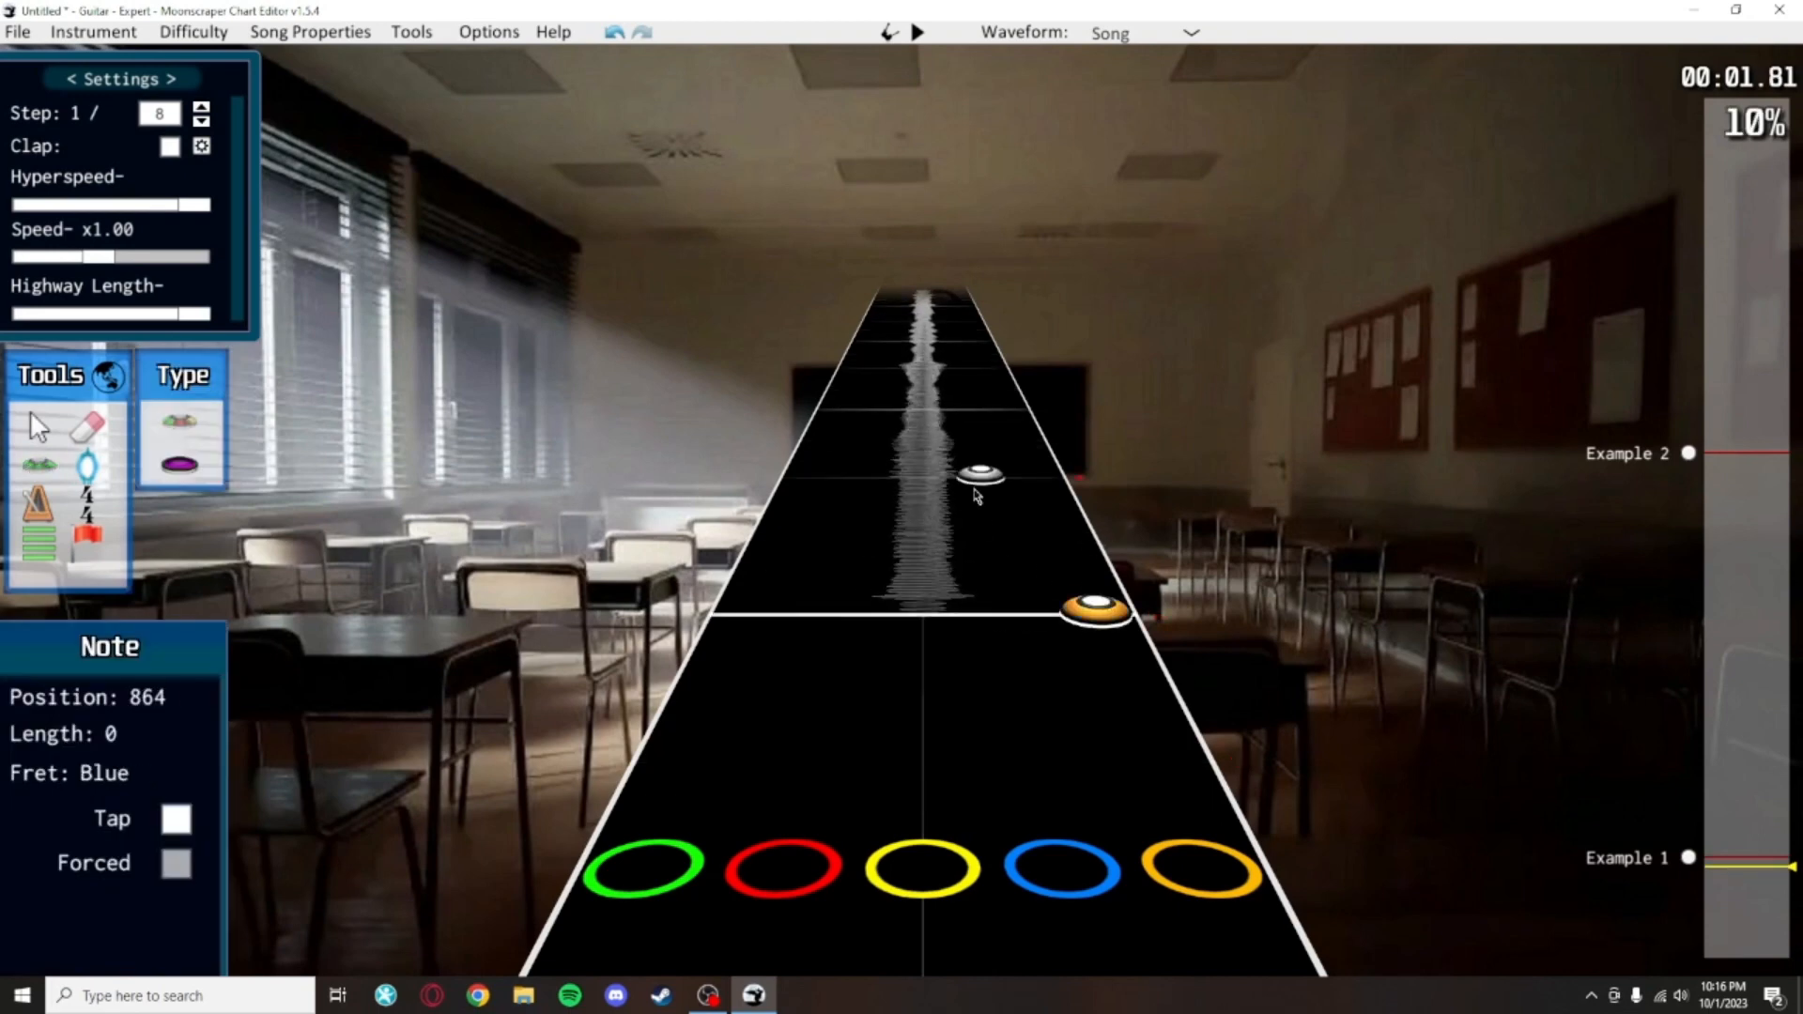
right_click(884, 412)
left_click(885, 411)
left_click(922, 411)
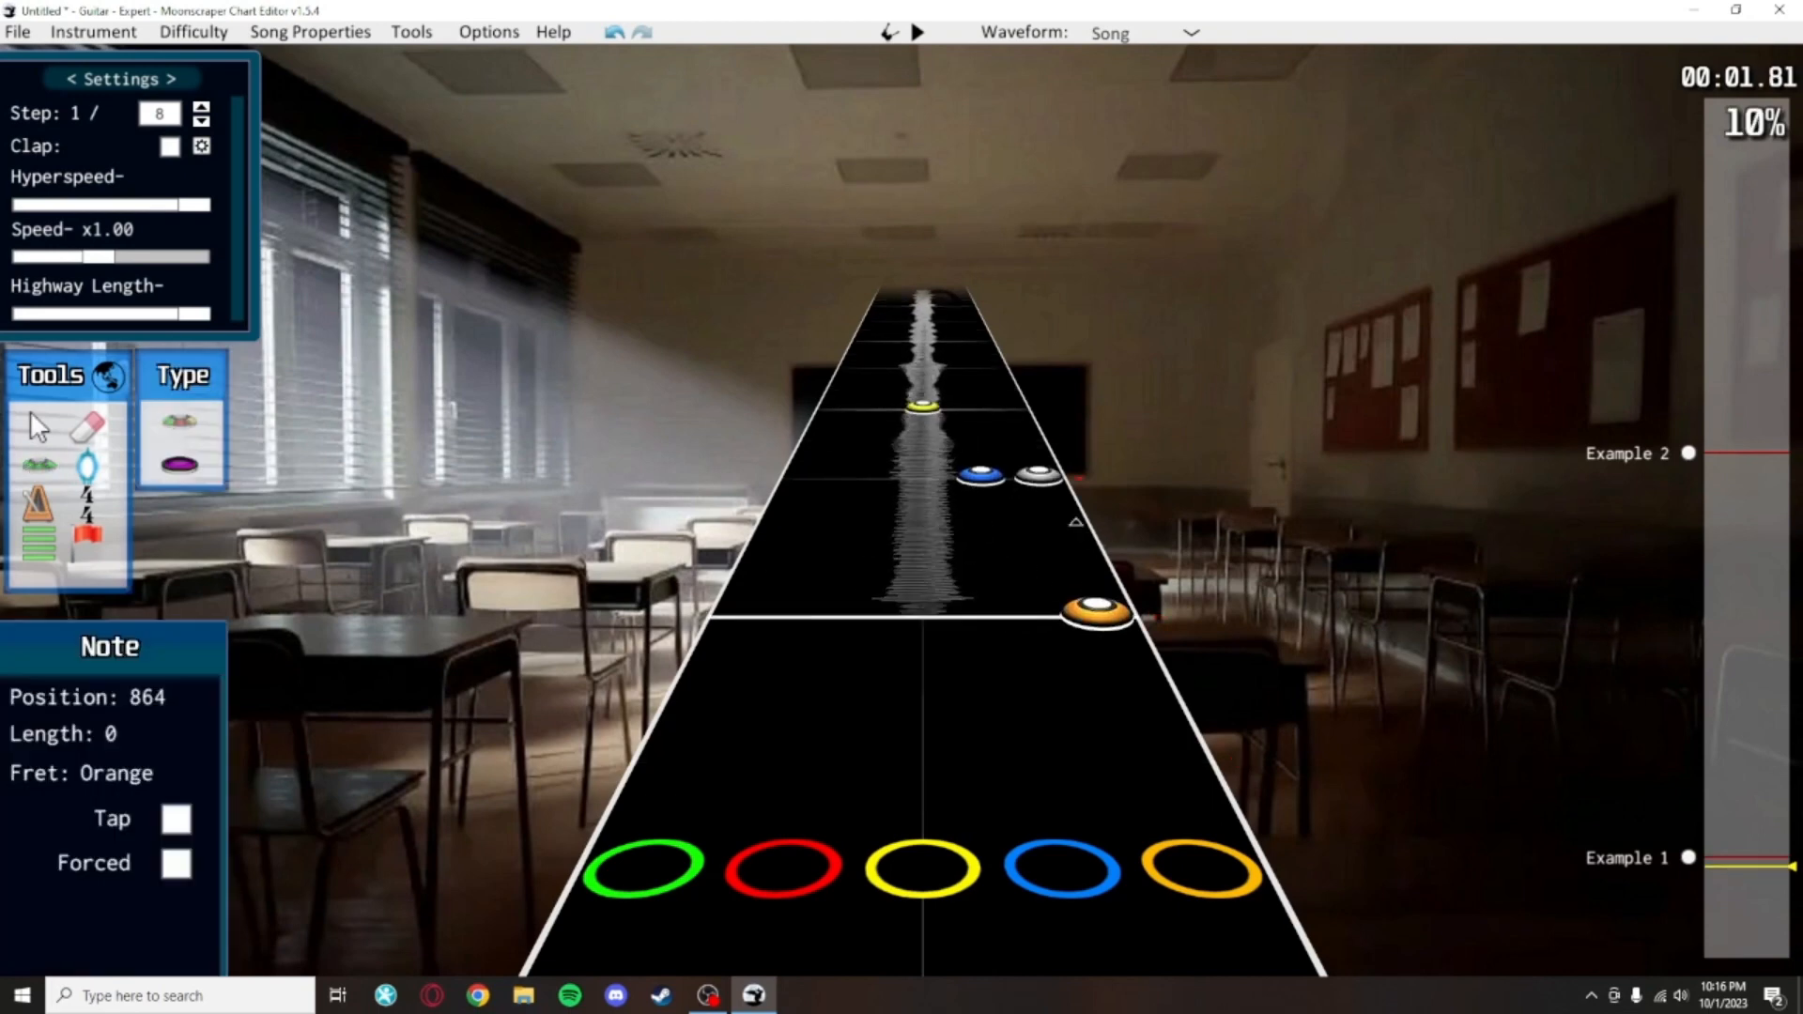
scroll(1024, 477, "down", 4)
left_click(979, 474)
left_click(884, 410)
Continue the descending pattern with yellow, red and green notes one step apart, starting at position 1248
scroll(897, 423, "down", 4)
left_click(924, 449)
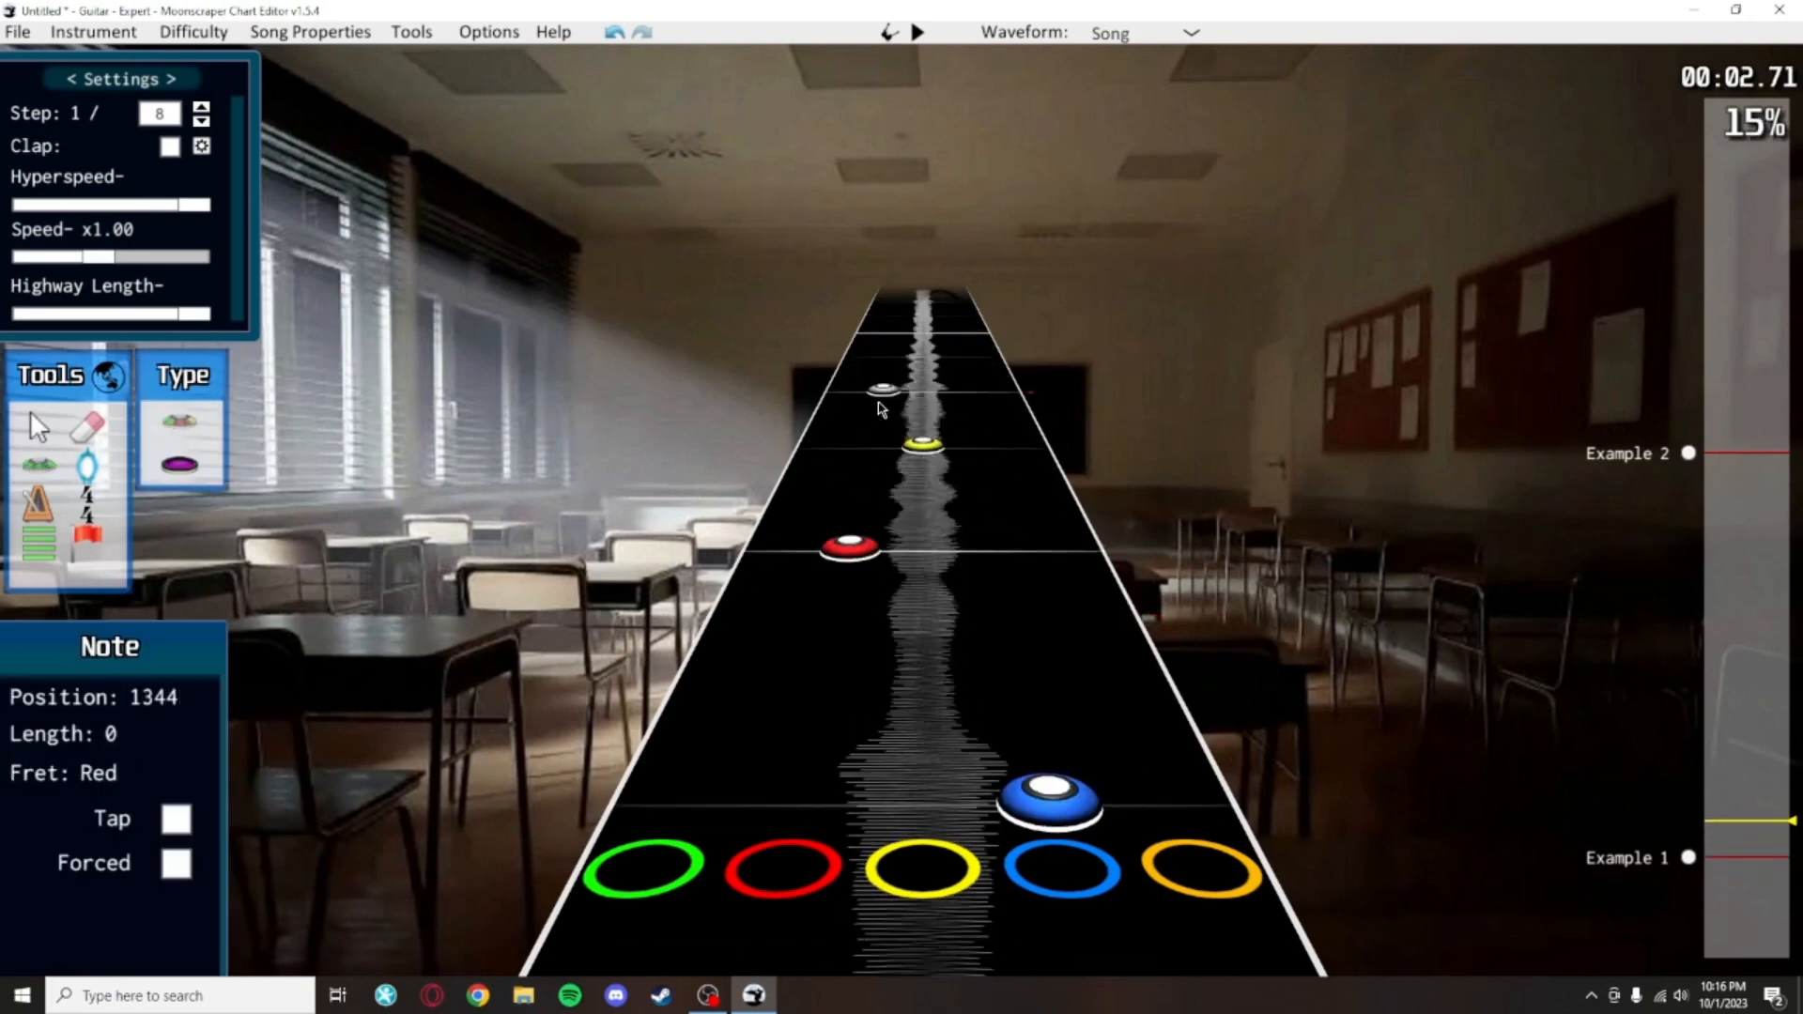
left_click(855, 367)
scroll(850, 376, "down", 5)
left_click(39, 430)
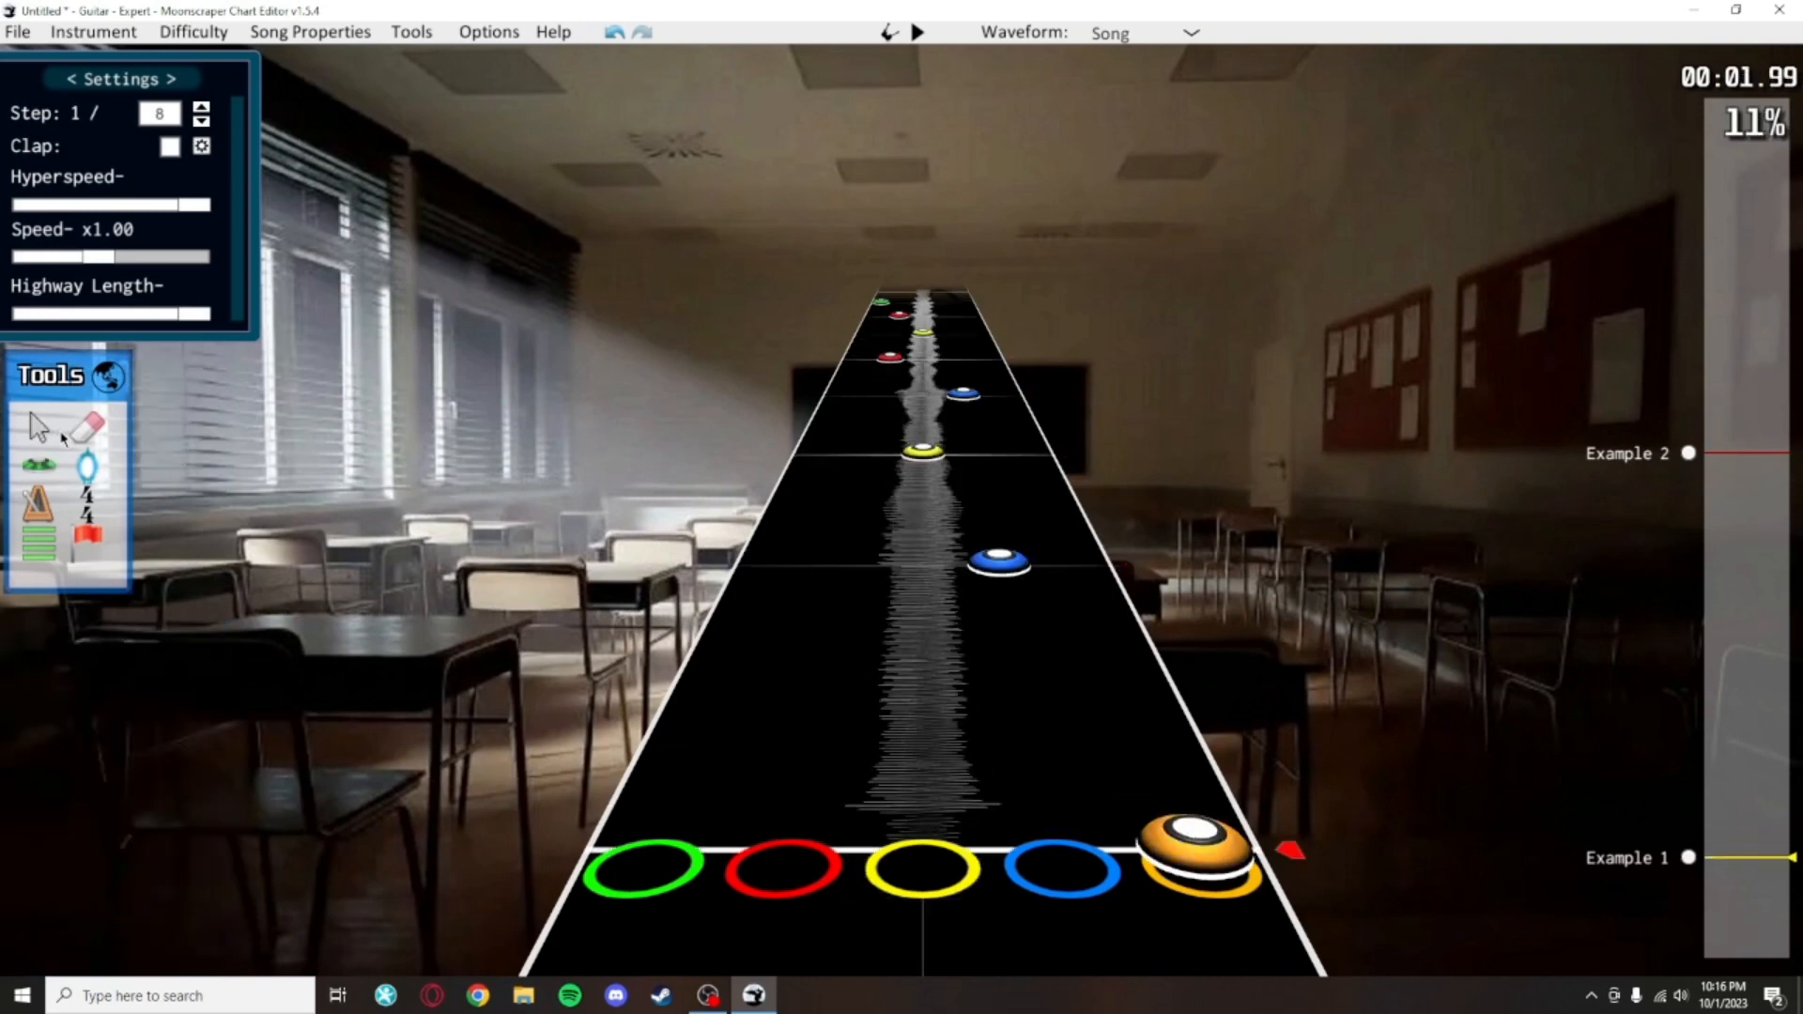
scroll(782, 624, "down", 2)
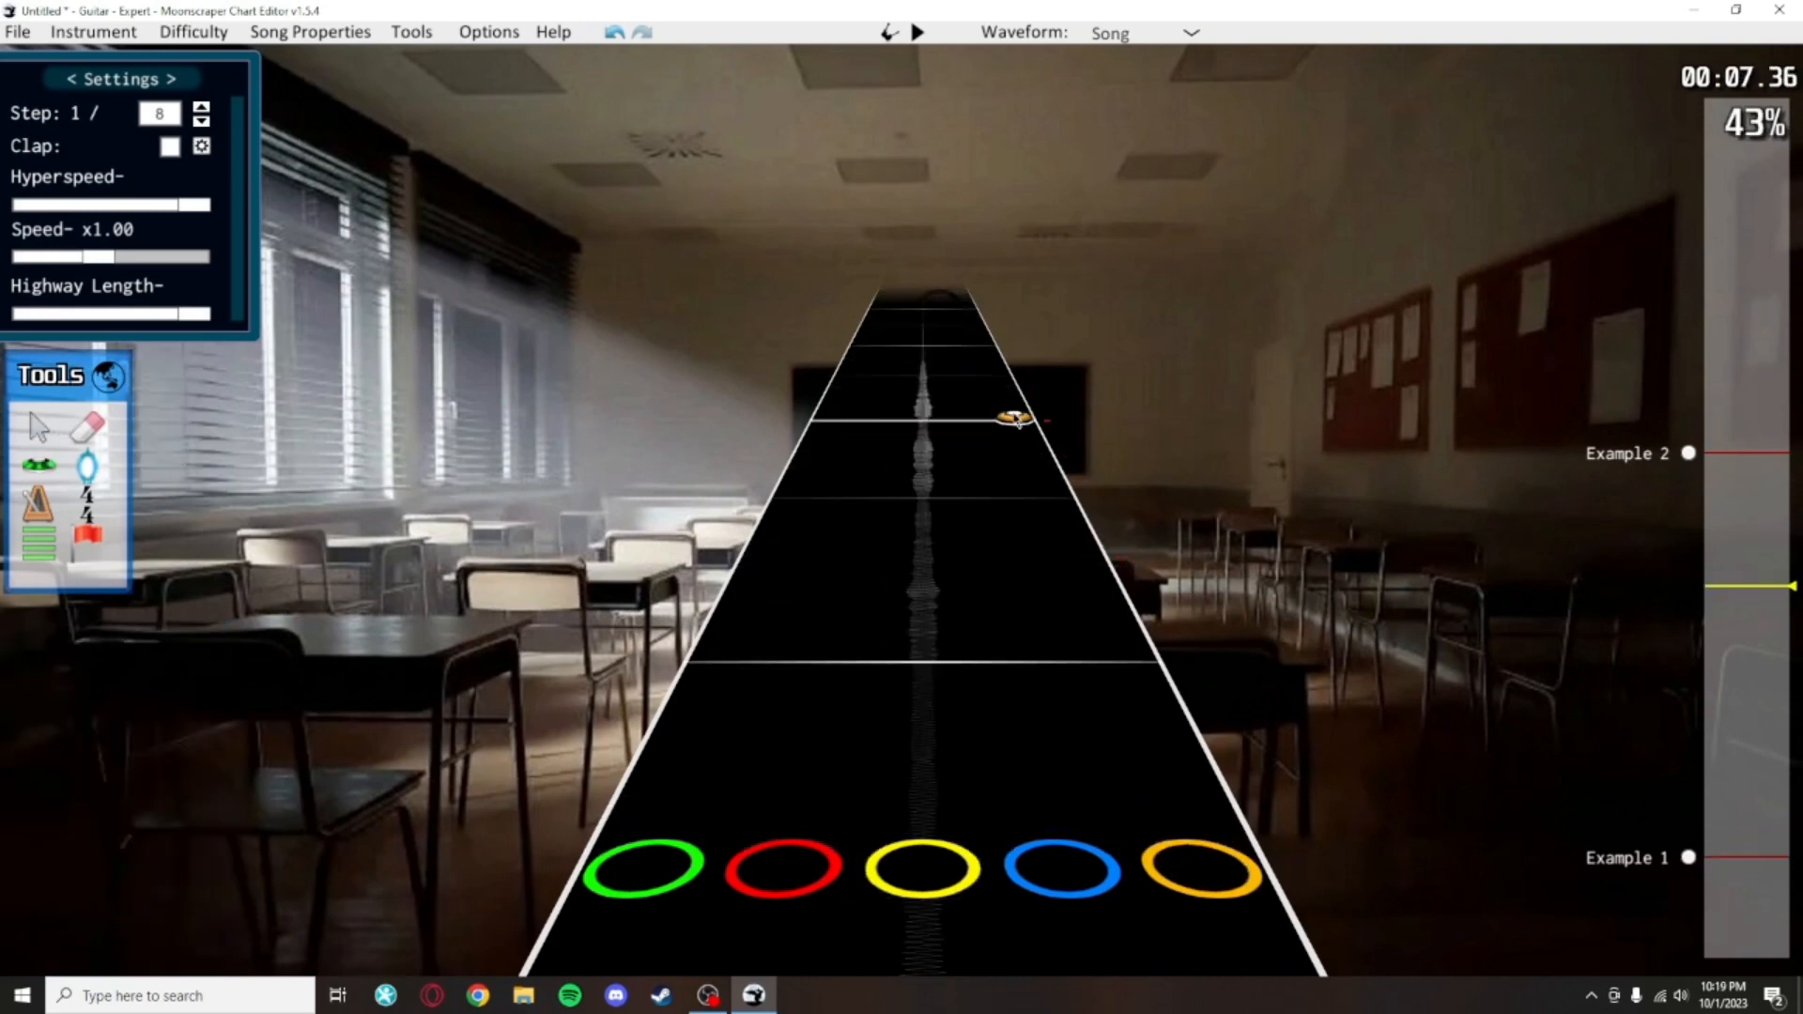
Return to the empty Example 1 section and place a single green note at position 768
scroll(923, 563, "up", 10)
scroll(1015, 697, "up", 9)
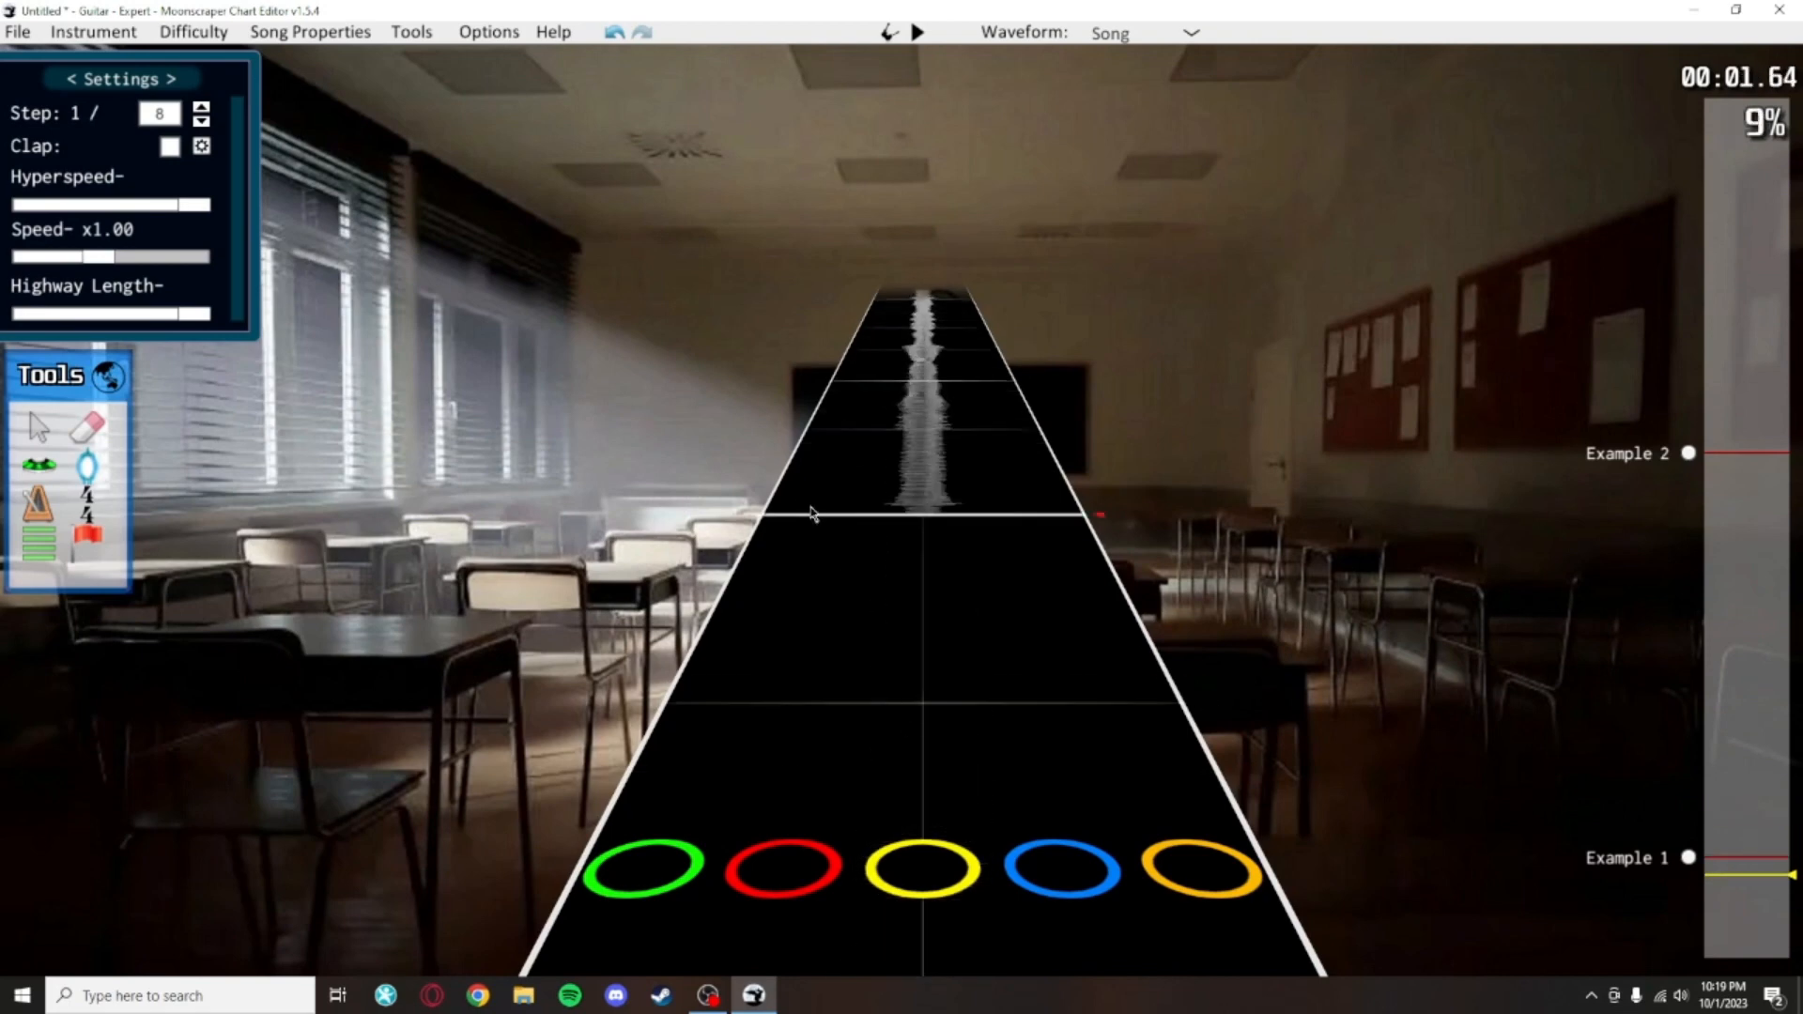
left_click(38, 464)
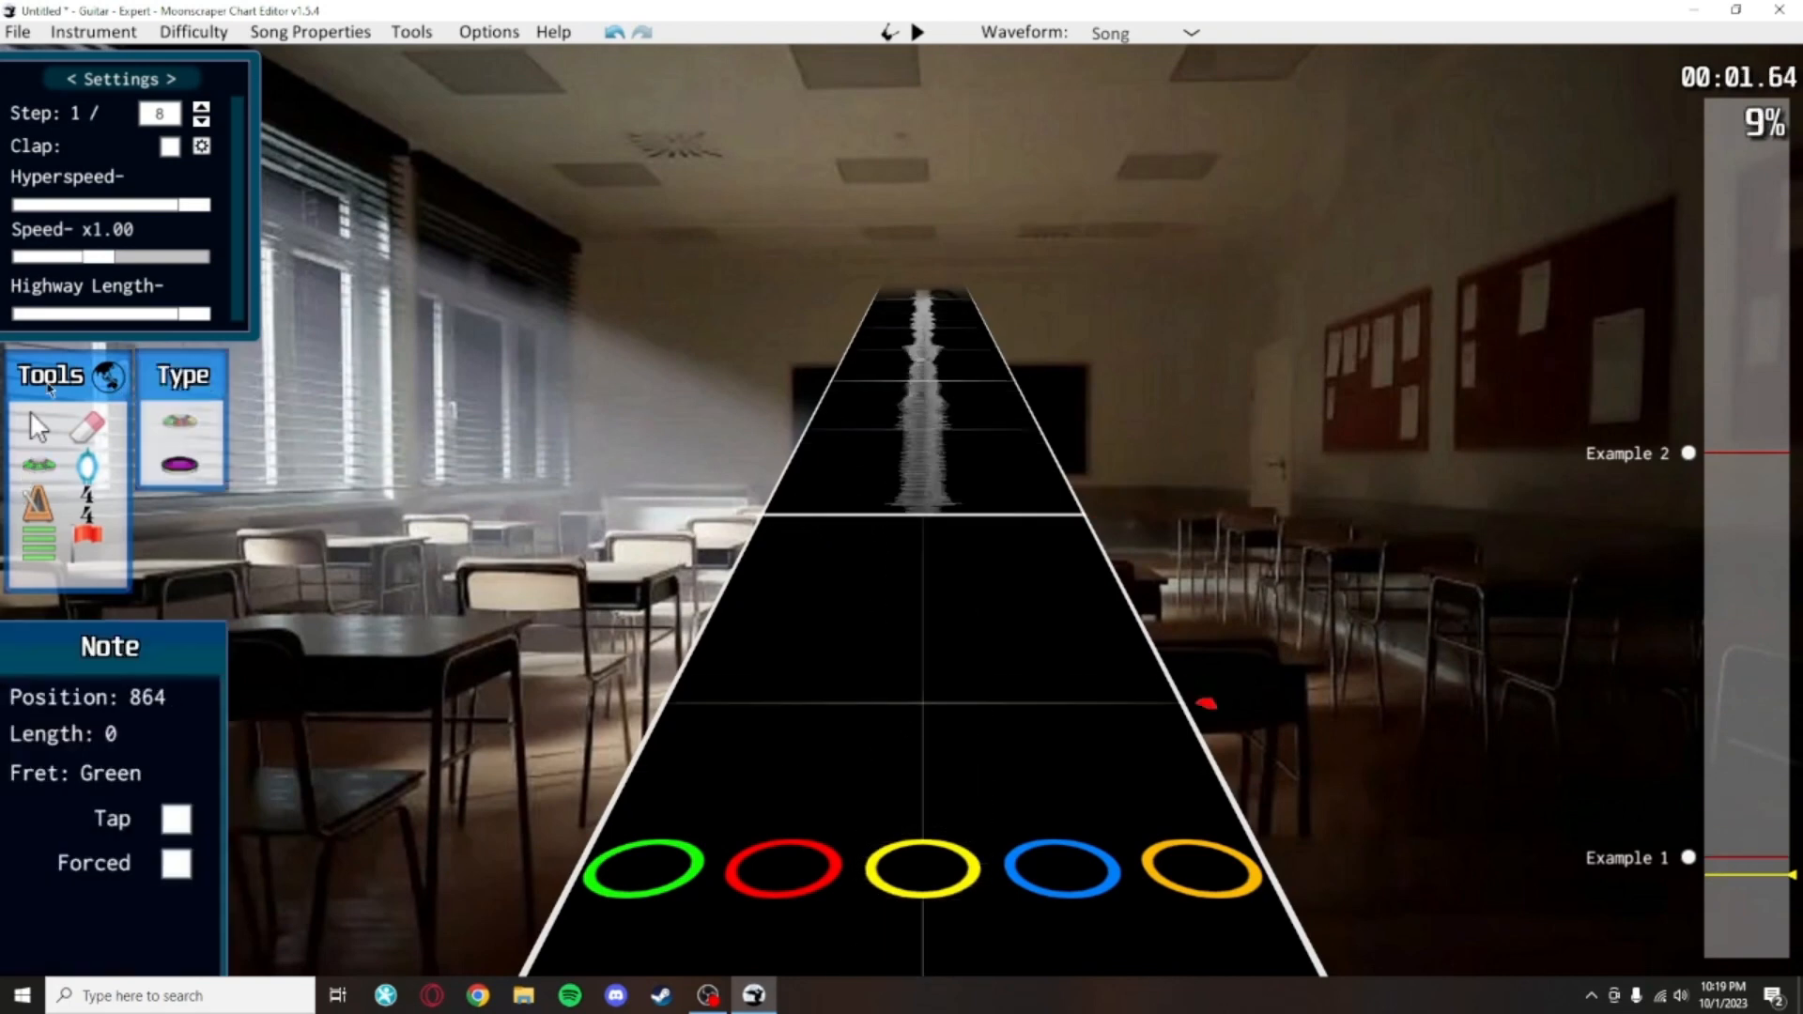
left_click(777, 562)
scroll(1059, 561, "up", 12)
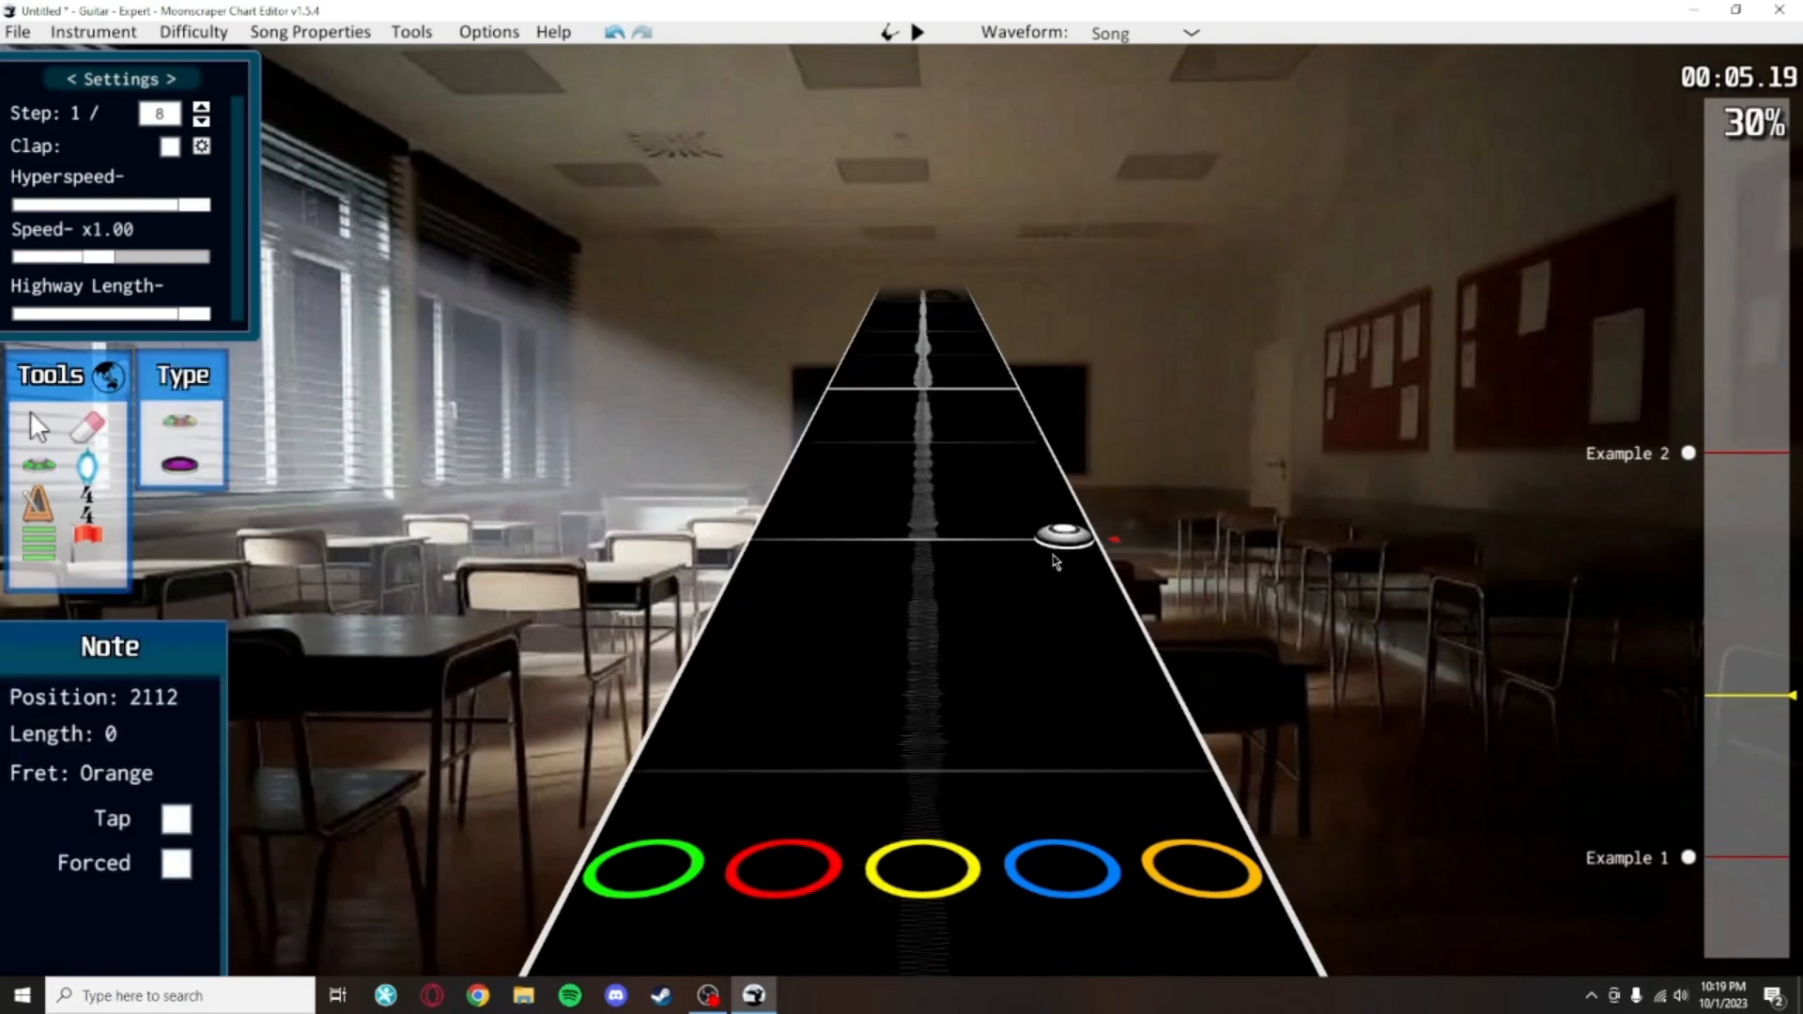
scroll(1036, 404, "up", 1)
scroll(995, 564, "down", 12)
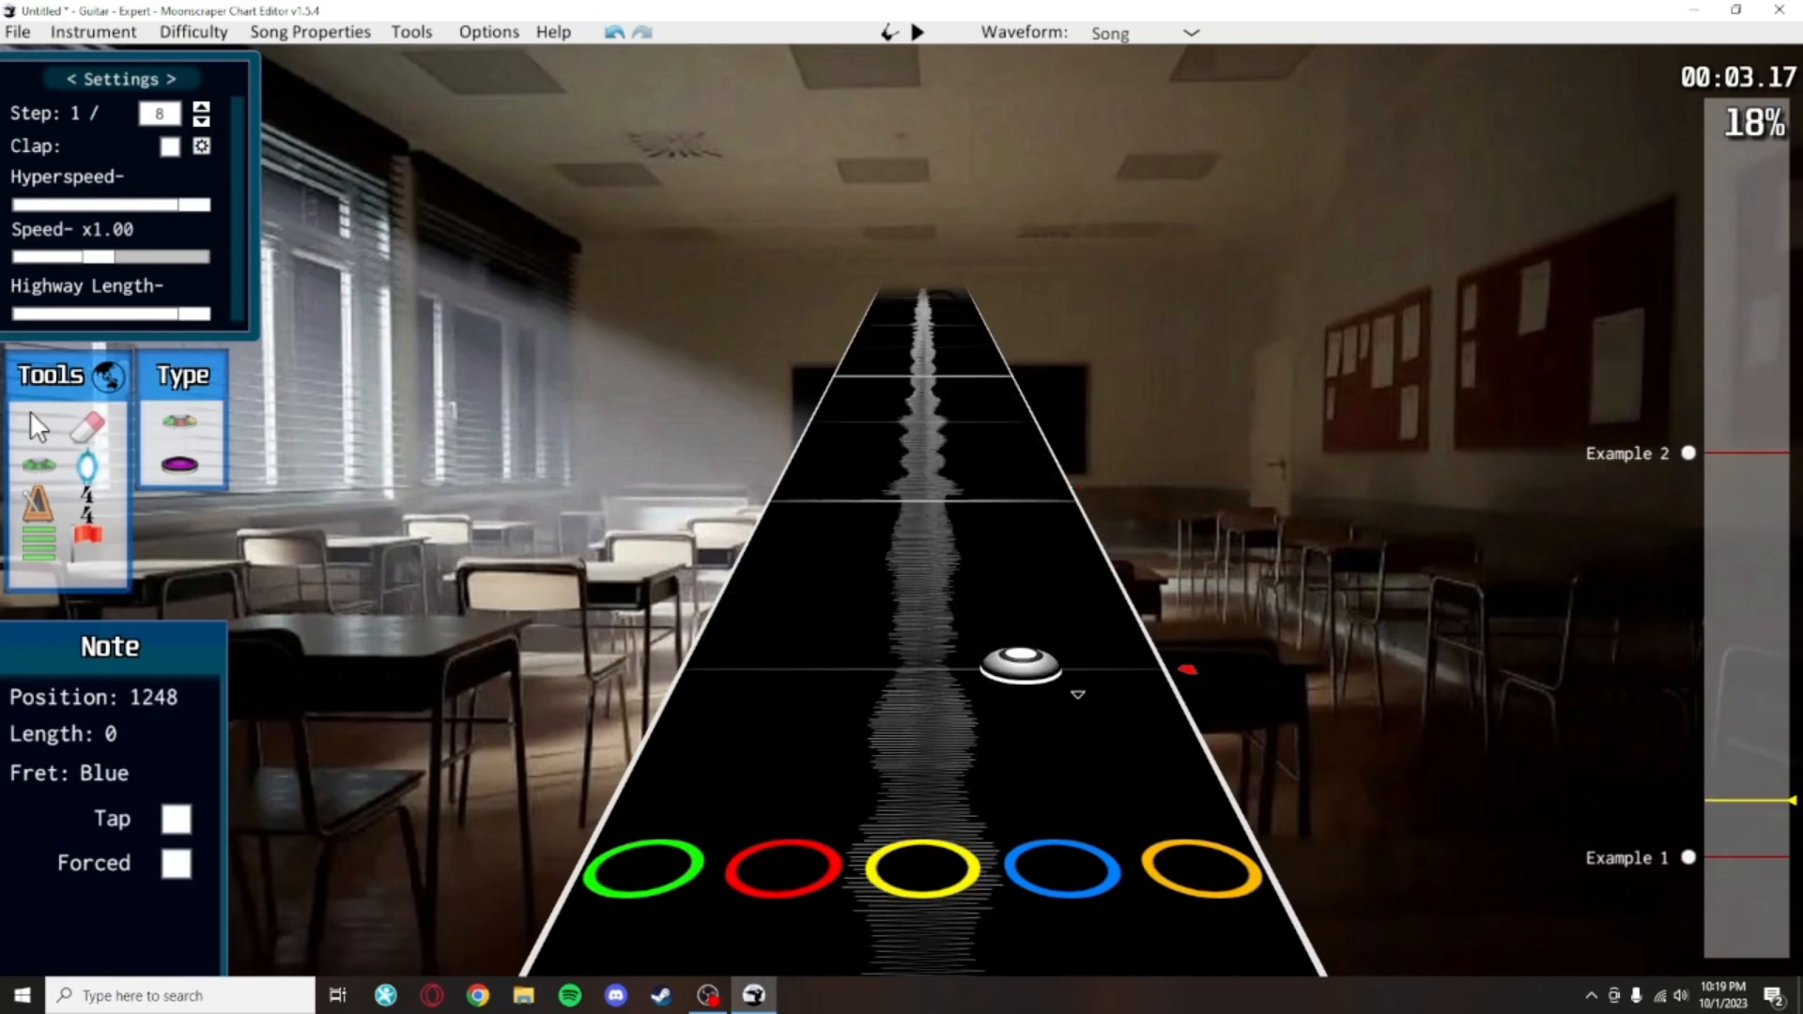
scroll(963, 622, "down", 1)
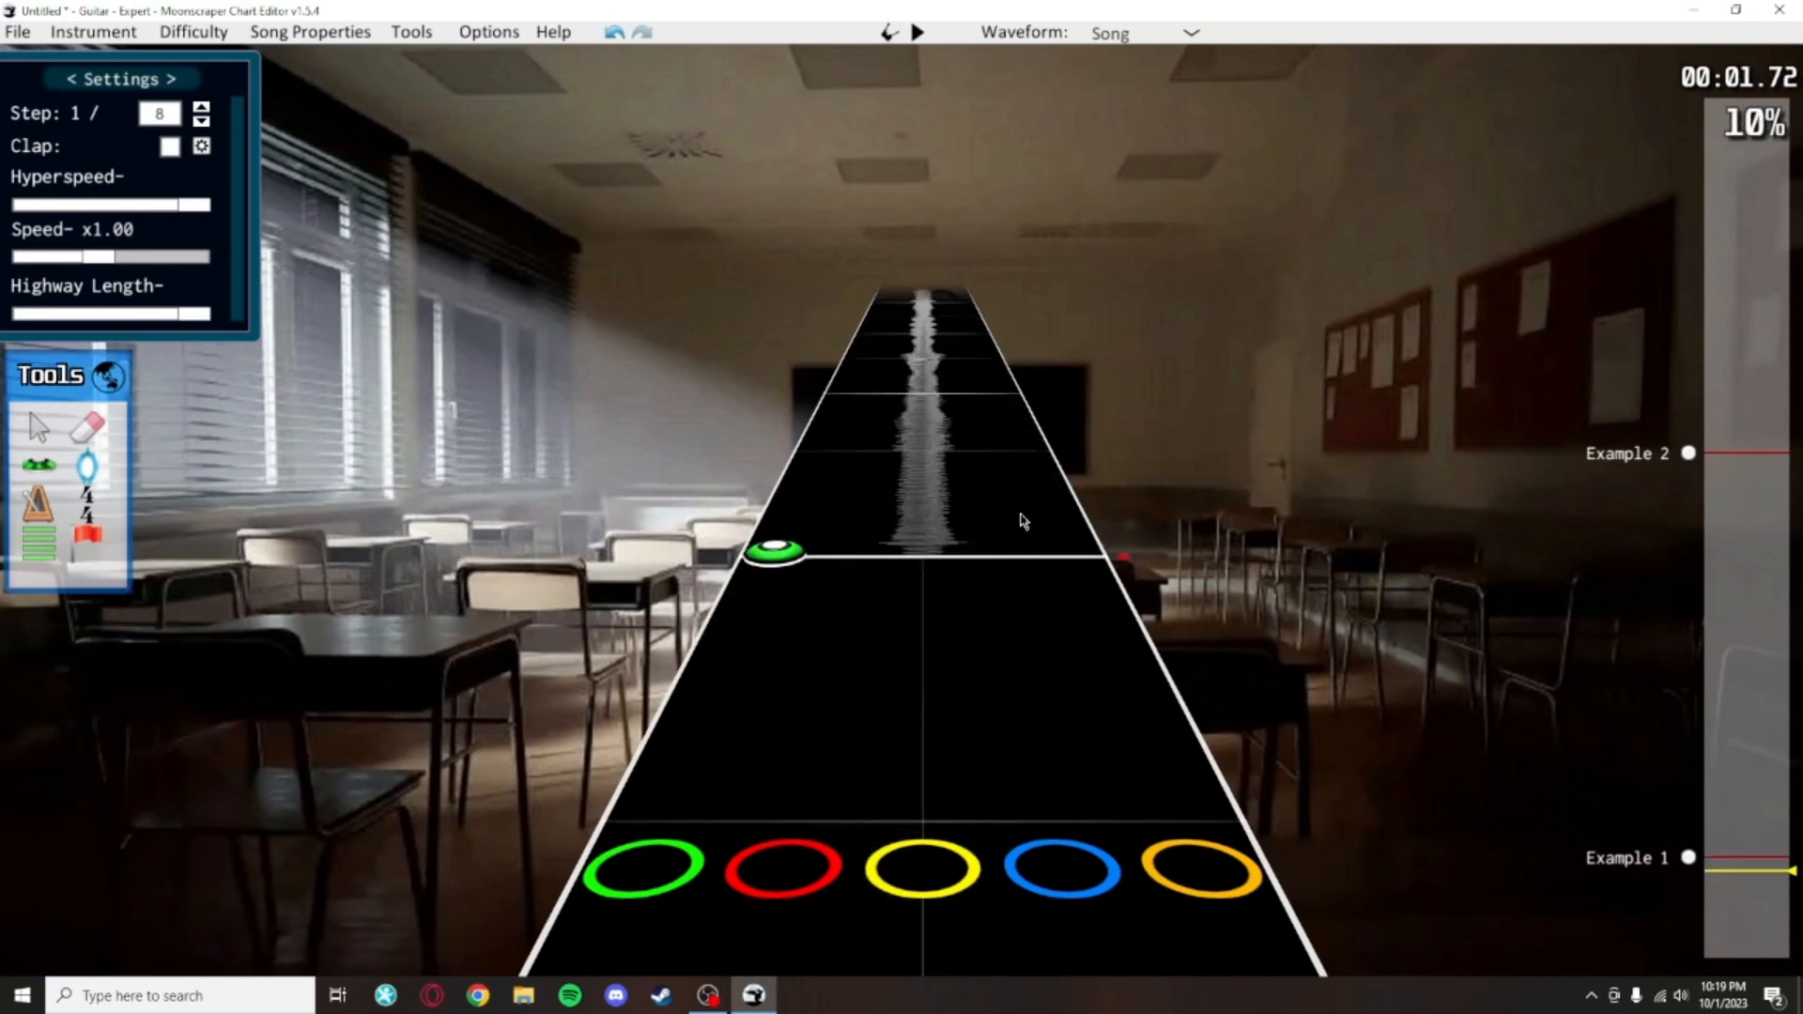
Check the properties of the green note at position 768 and clear its selection
key("space")
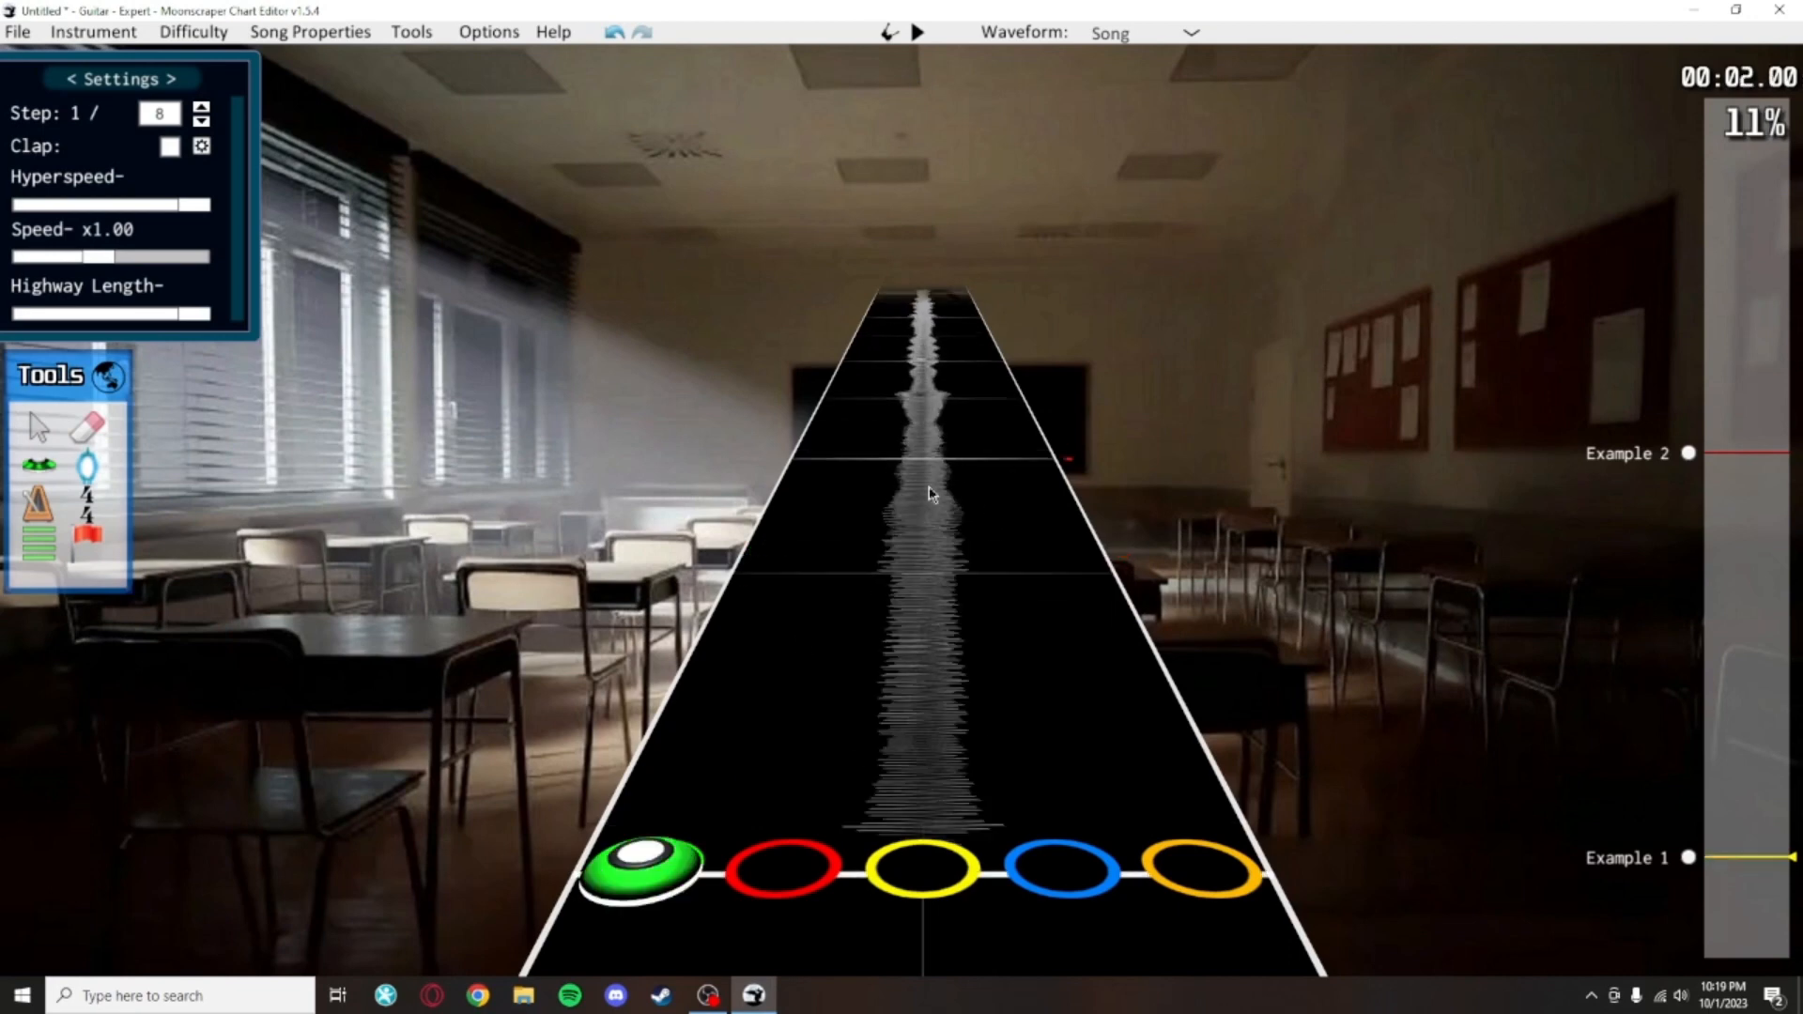
left_click(676, 831)
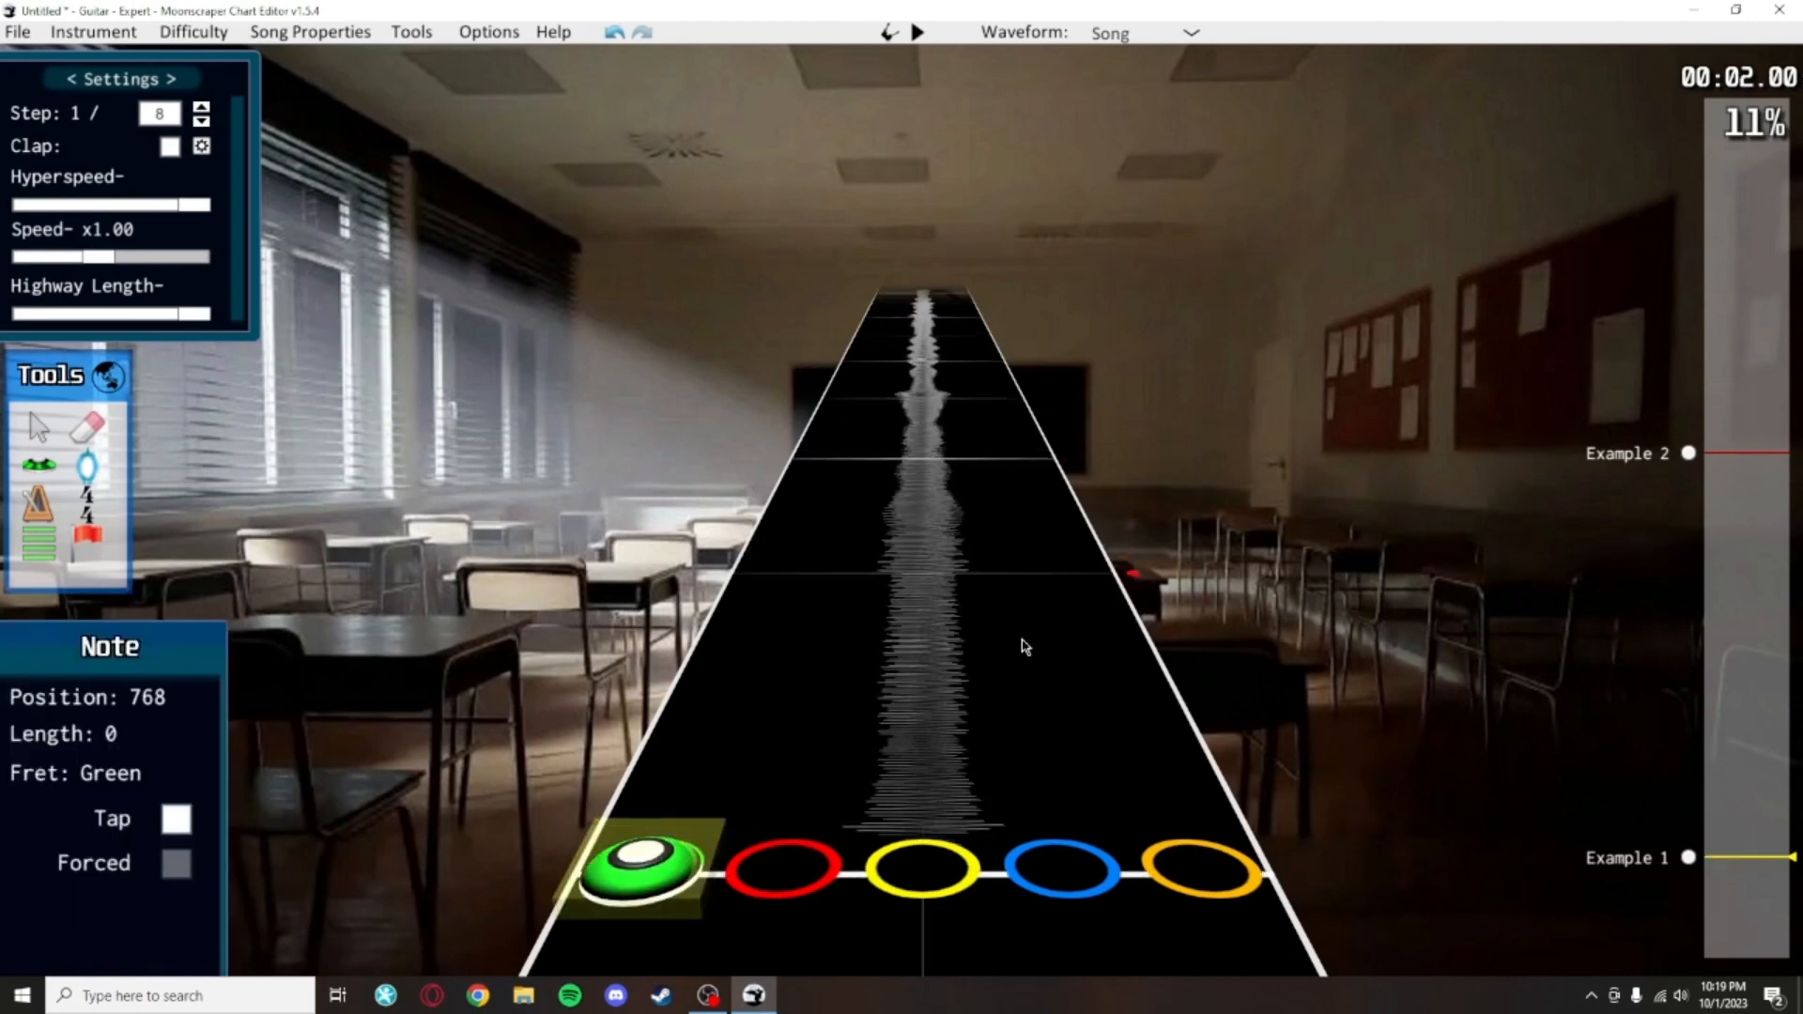
left_click(1027, 646)
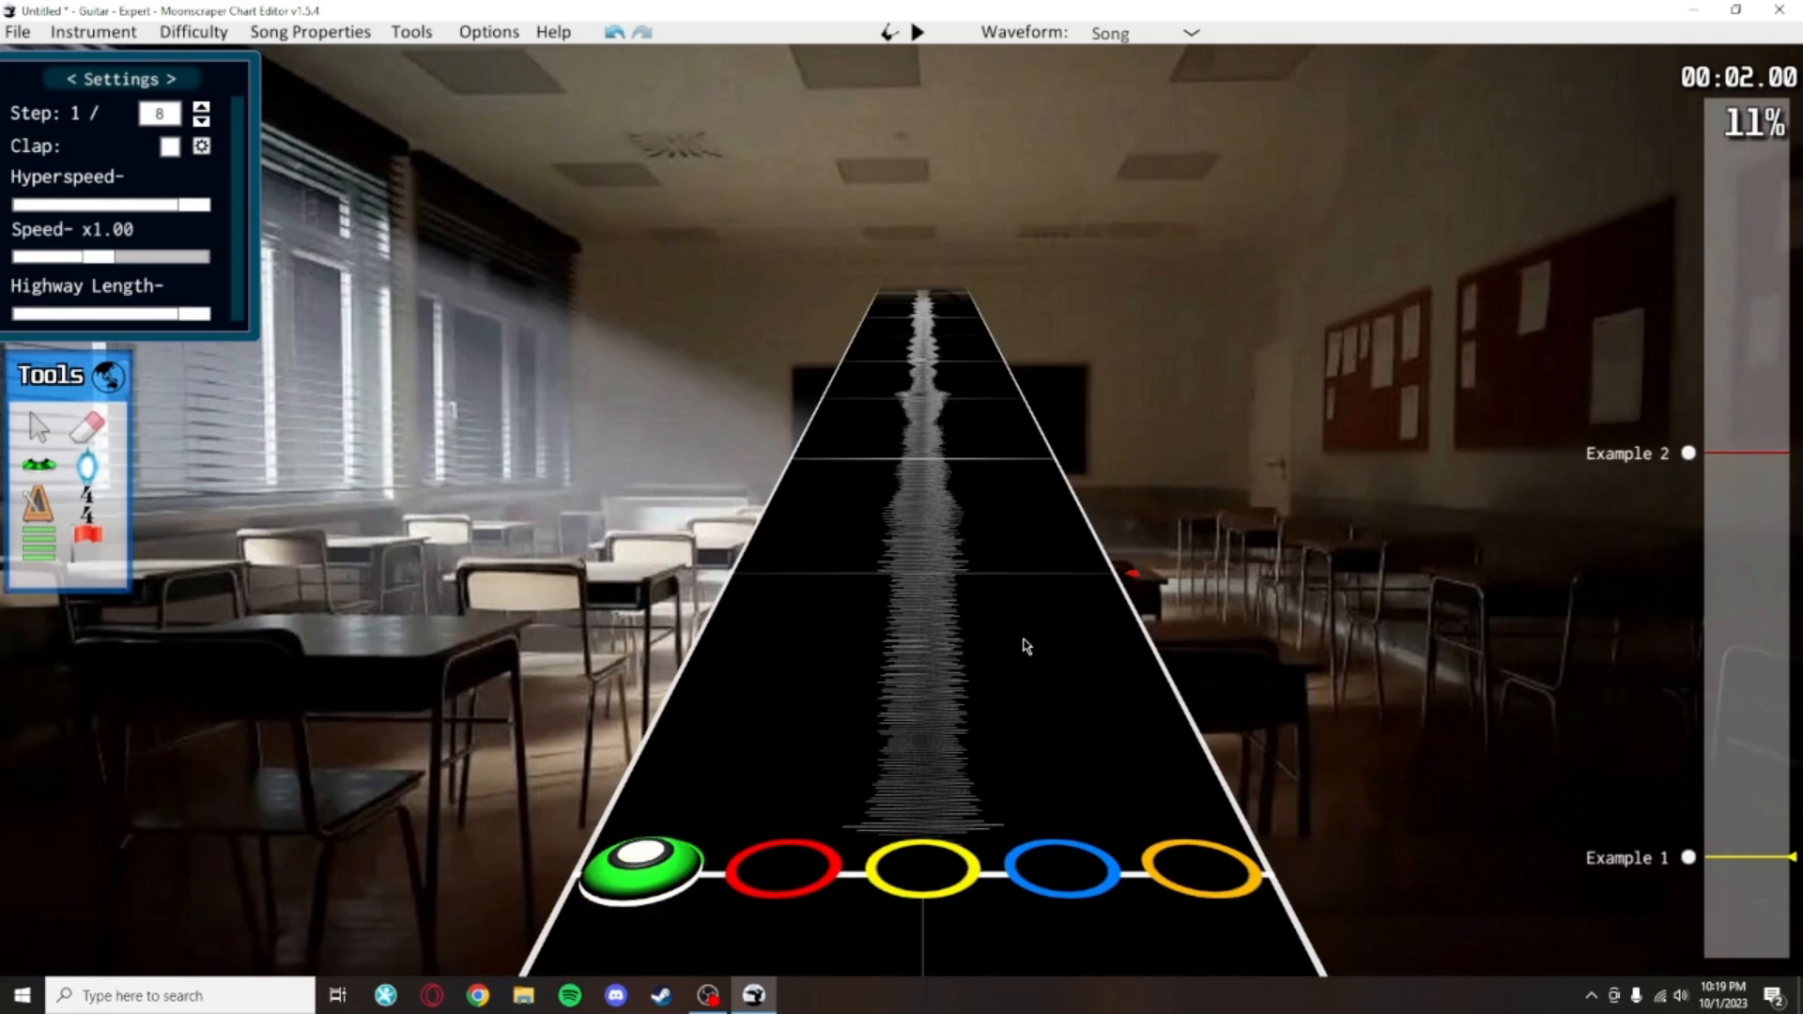
scroll(1024, 654, "up", 12)
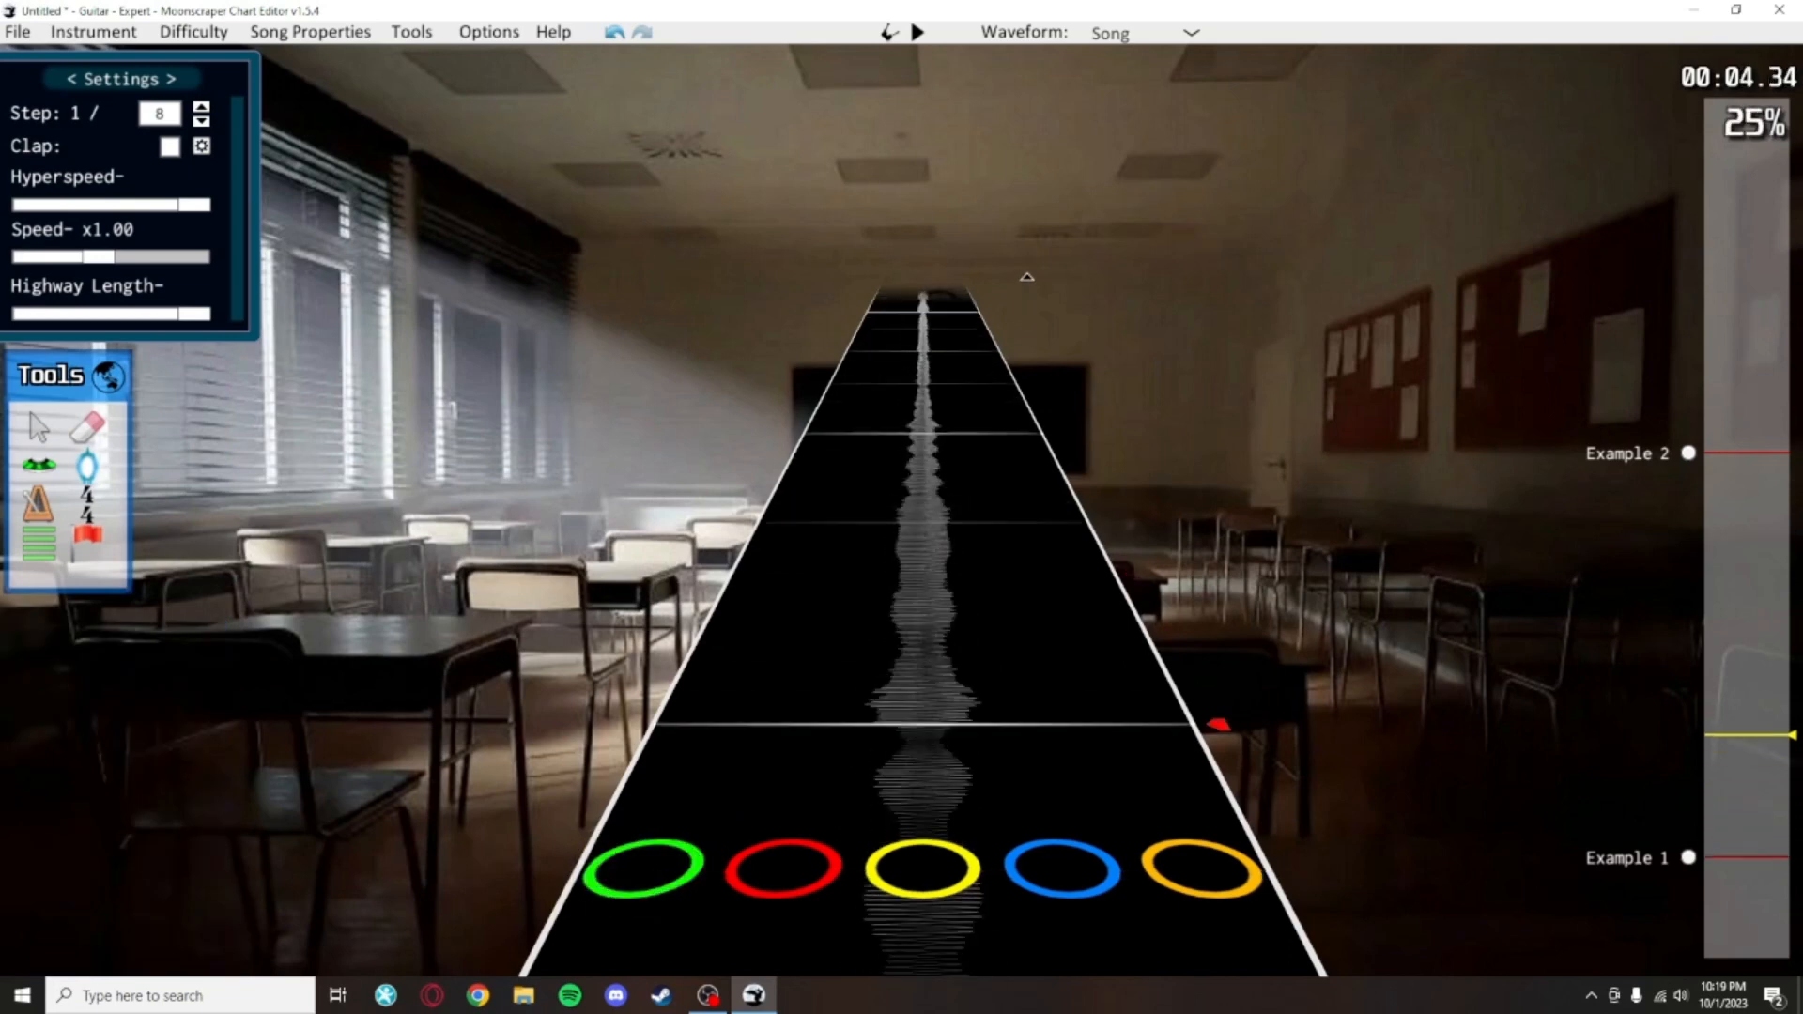
Check the properties of the orange note at position 3072, clear its selection and return to the green note in Example 1
left_click(1108, 633)
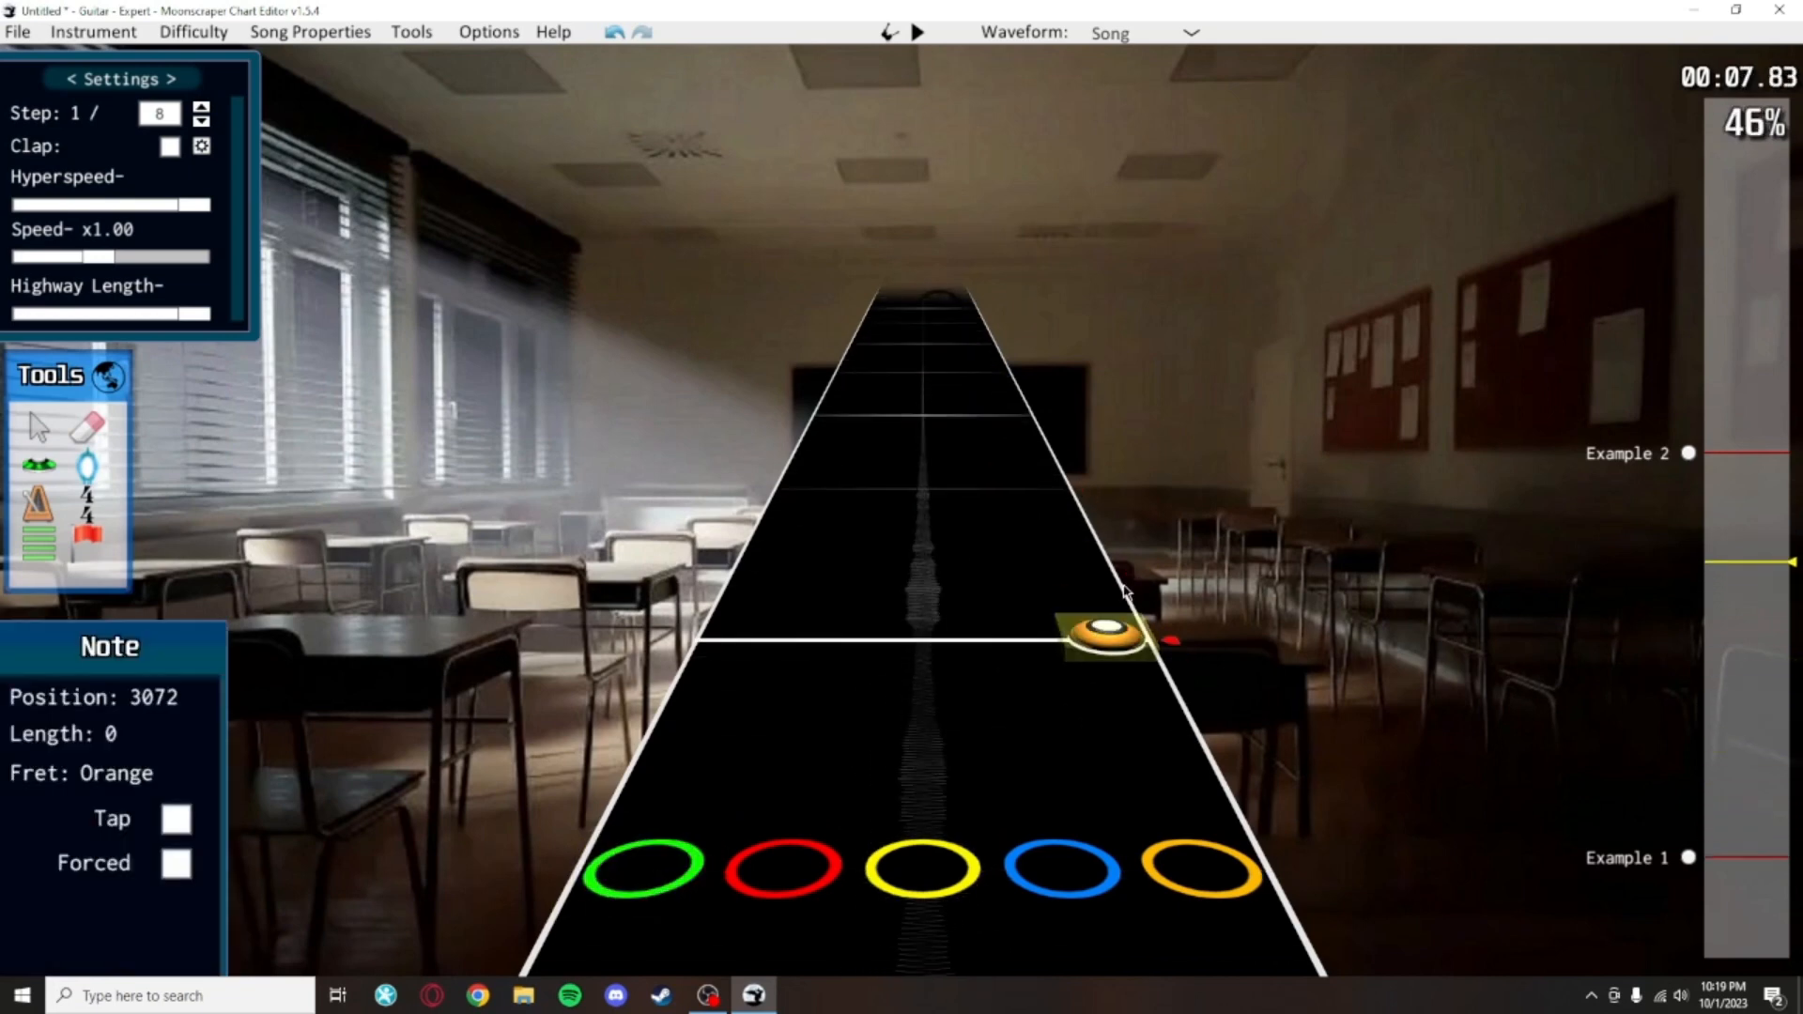
left_click(1280, 508)
scroll(1116, 552, "down", 12)
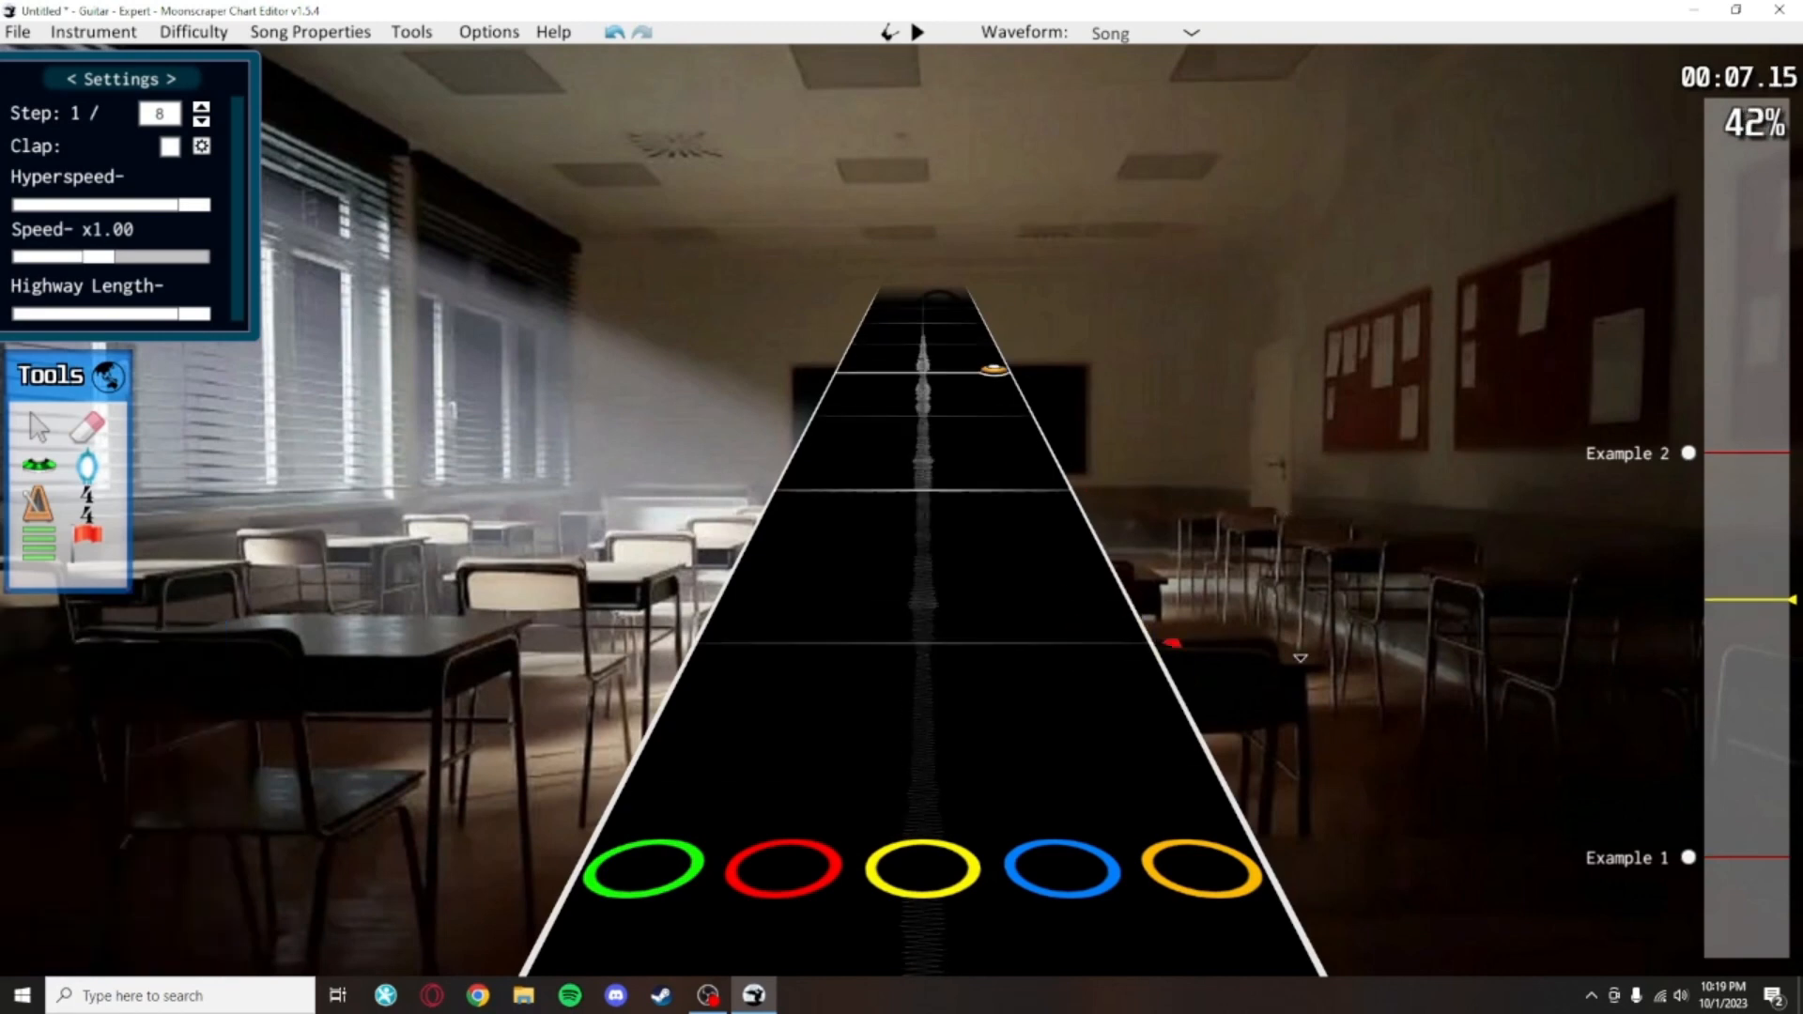
scroll(794, 445, "down", 1)
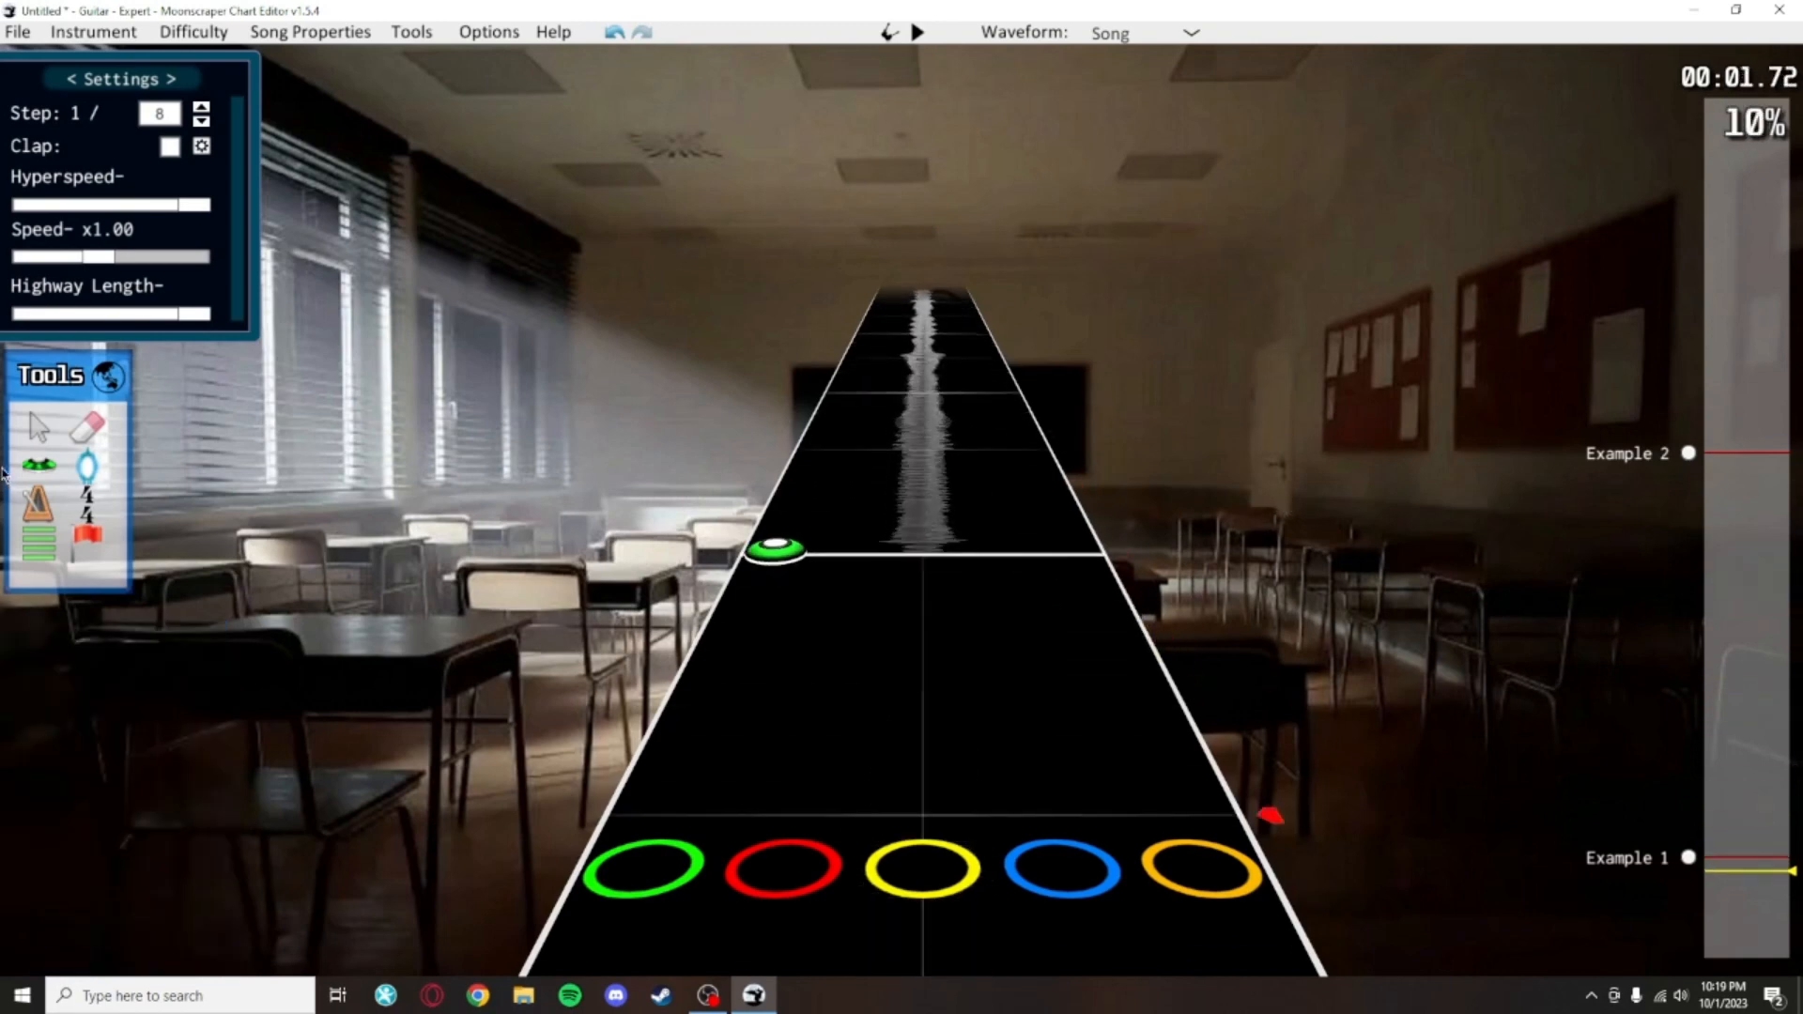
Place a red note at position 864, one step after the green note
left_click(38, 463)
scroll(882, 575, "up", 2)
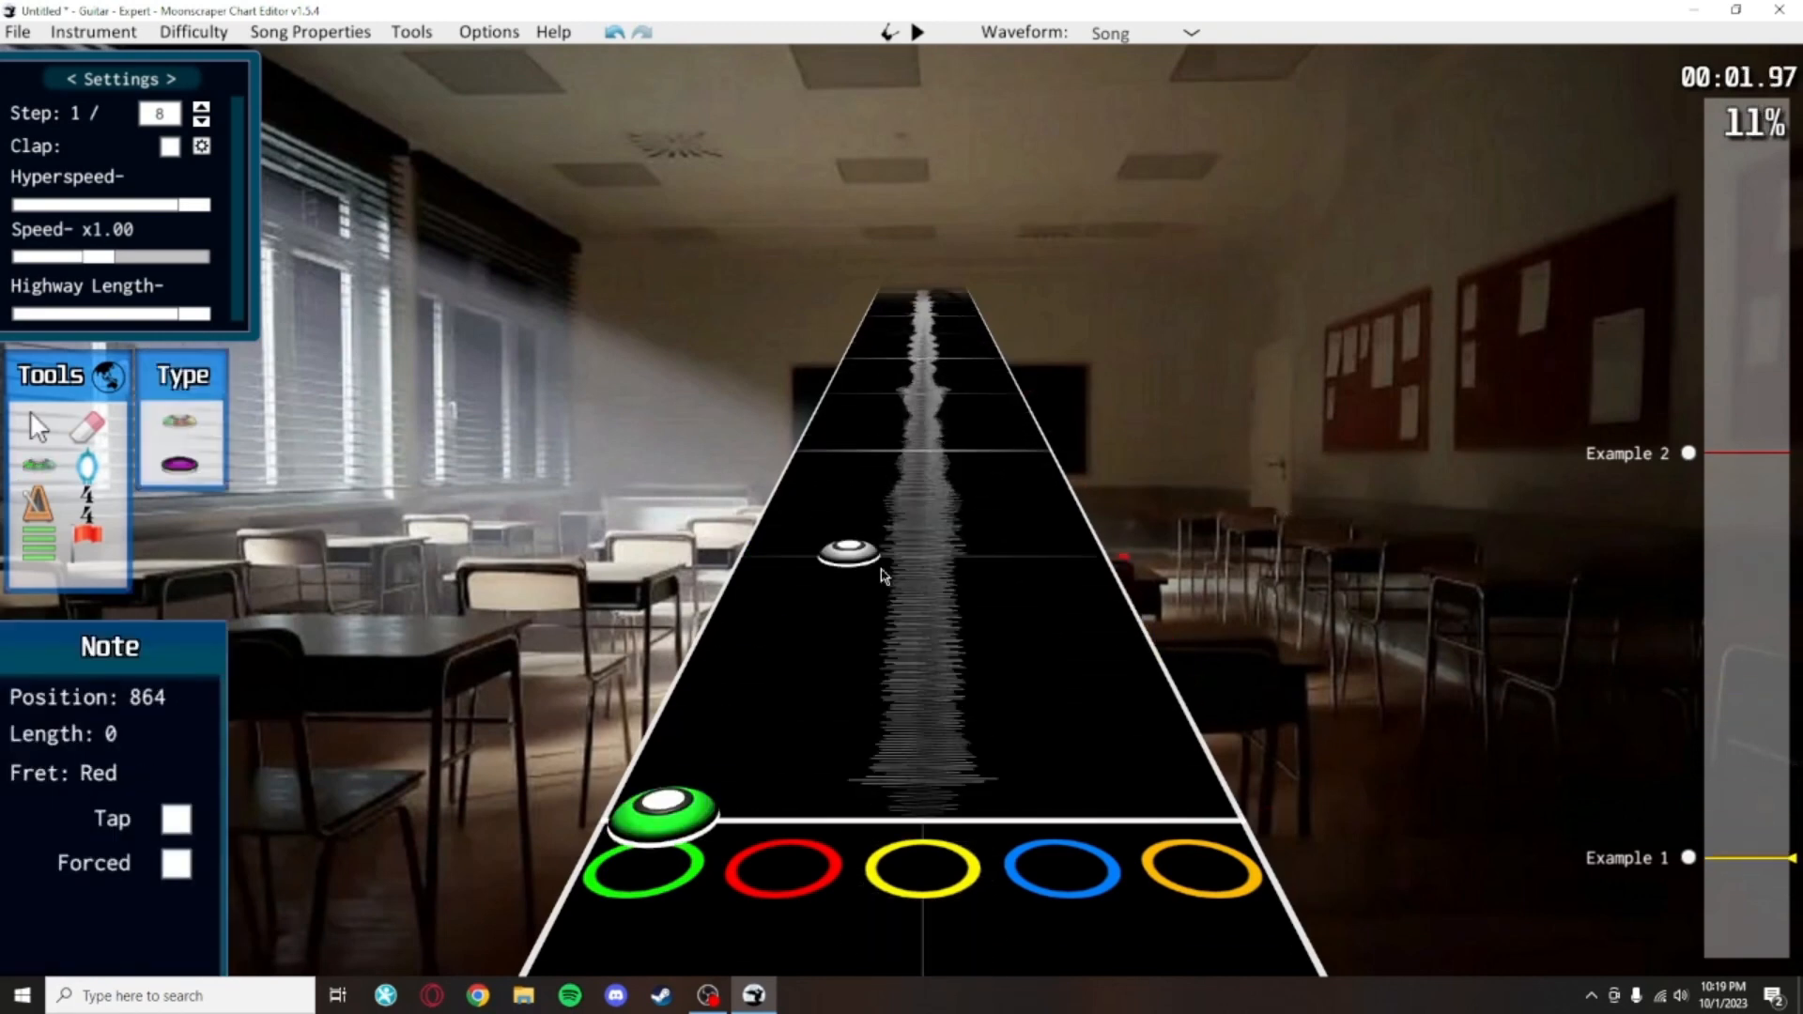
left_click(883, 562)
Place a blue note one step before the orange note at position 3072
scroll(1033, 563, "up", 11)
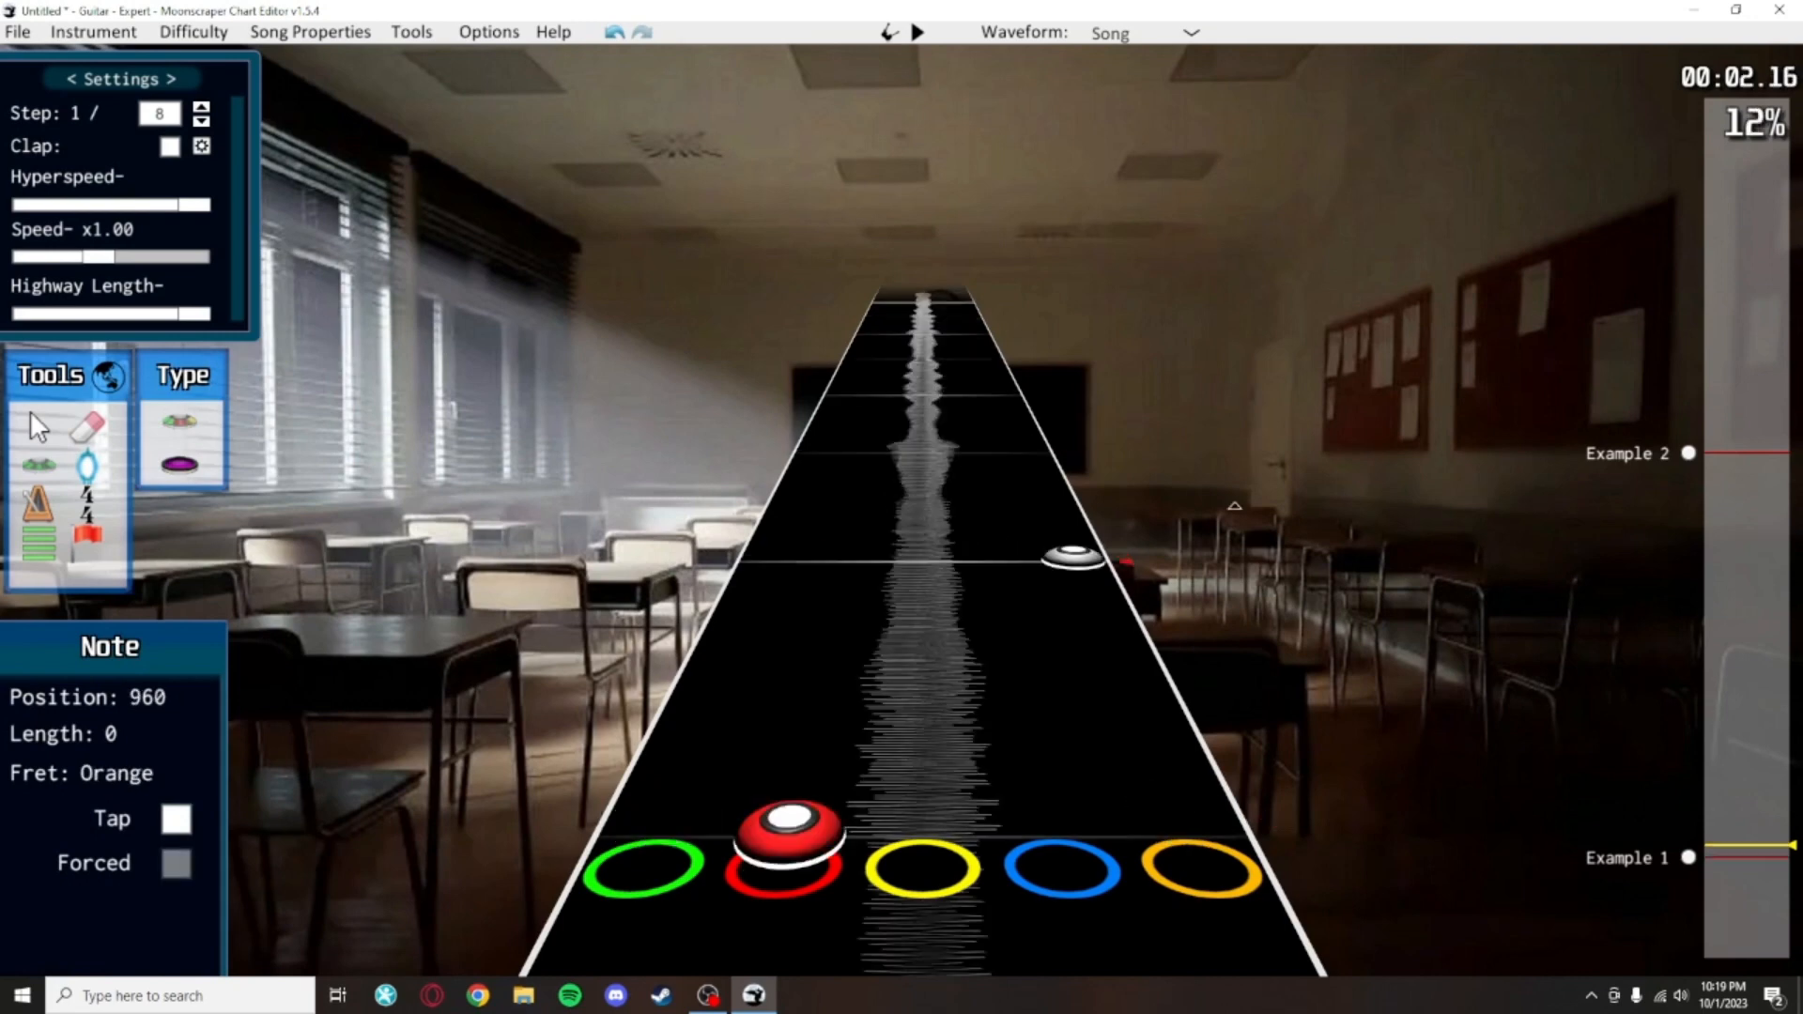
left_click(949, 655)
left_click(1002, 648)
right_click(942, 668)
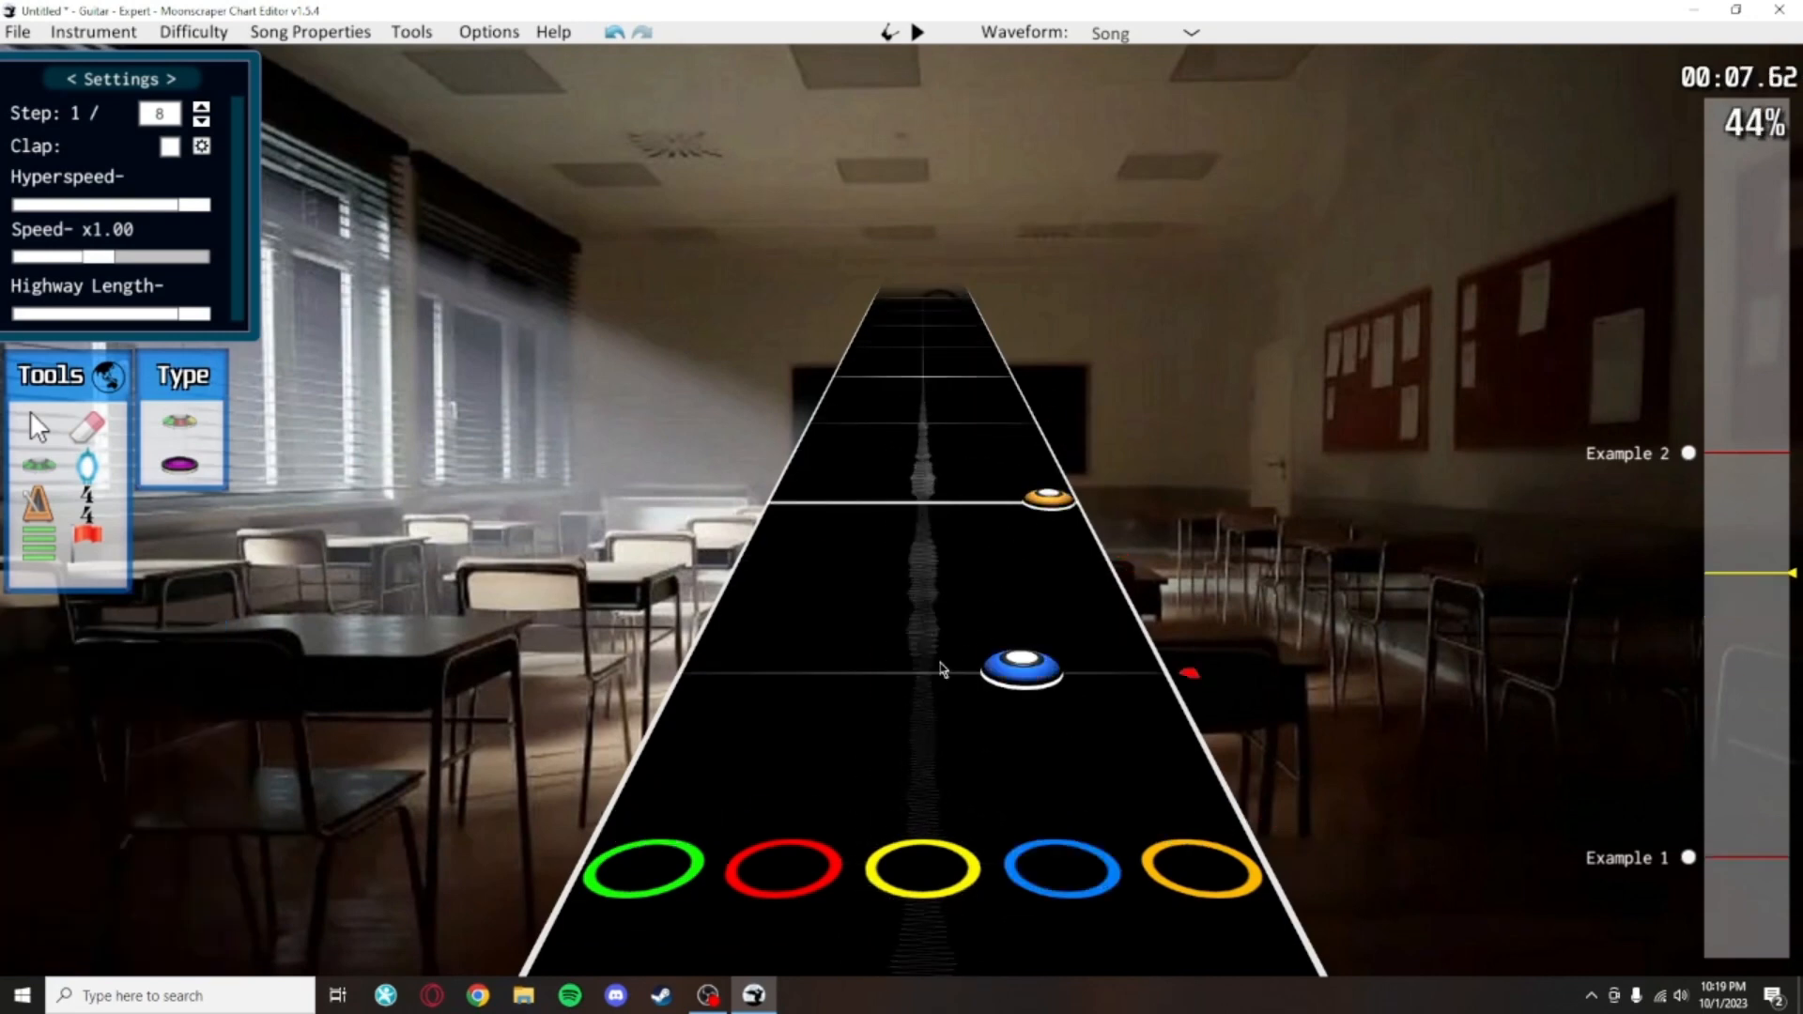
middle_click(982, 672)
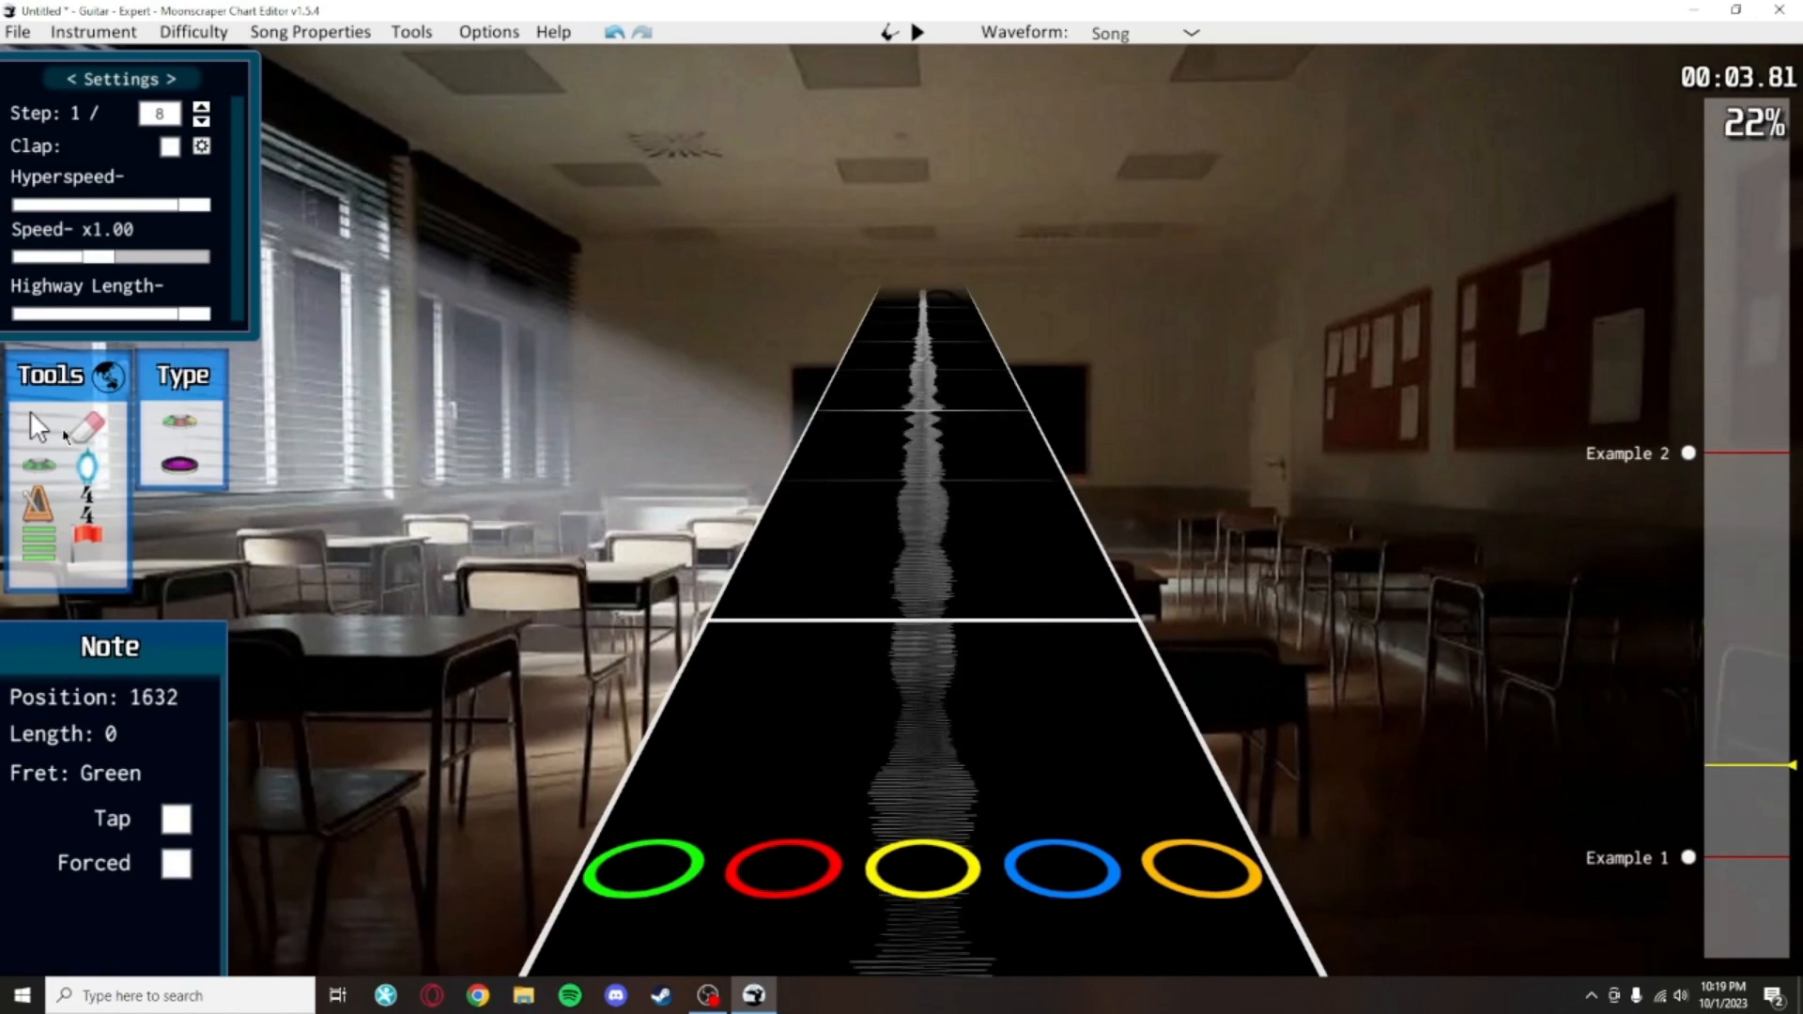
Select the blue and orange note pair and the green and red pair in Example 1 in turn to compare them
left_click(41, 430)
scroll(954, 657, "down", 4)
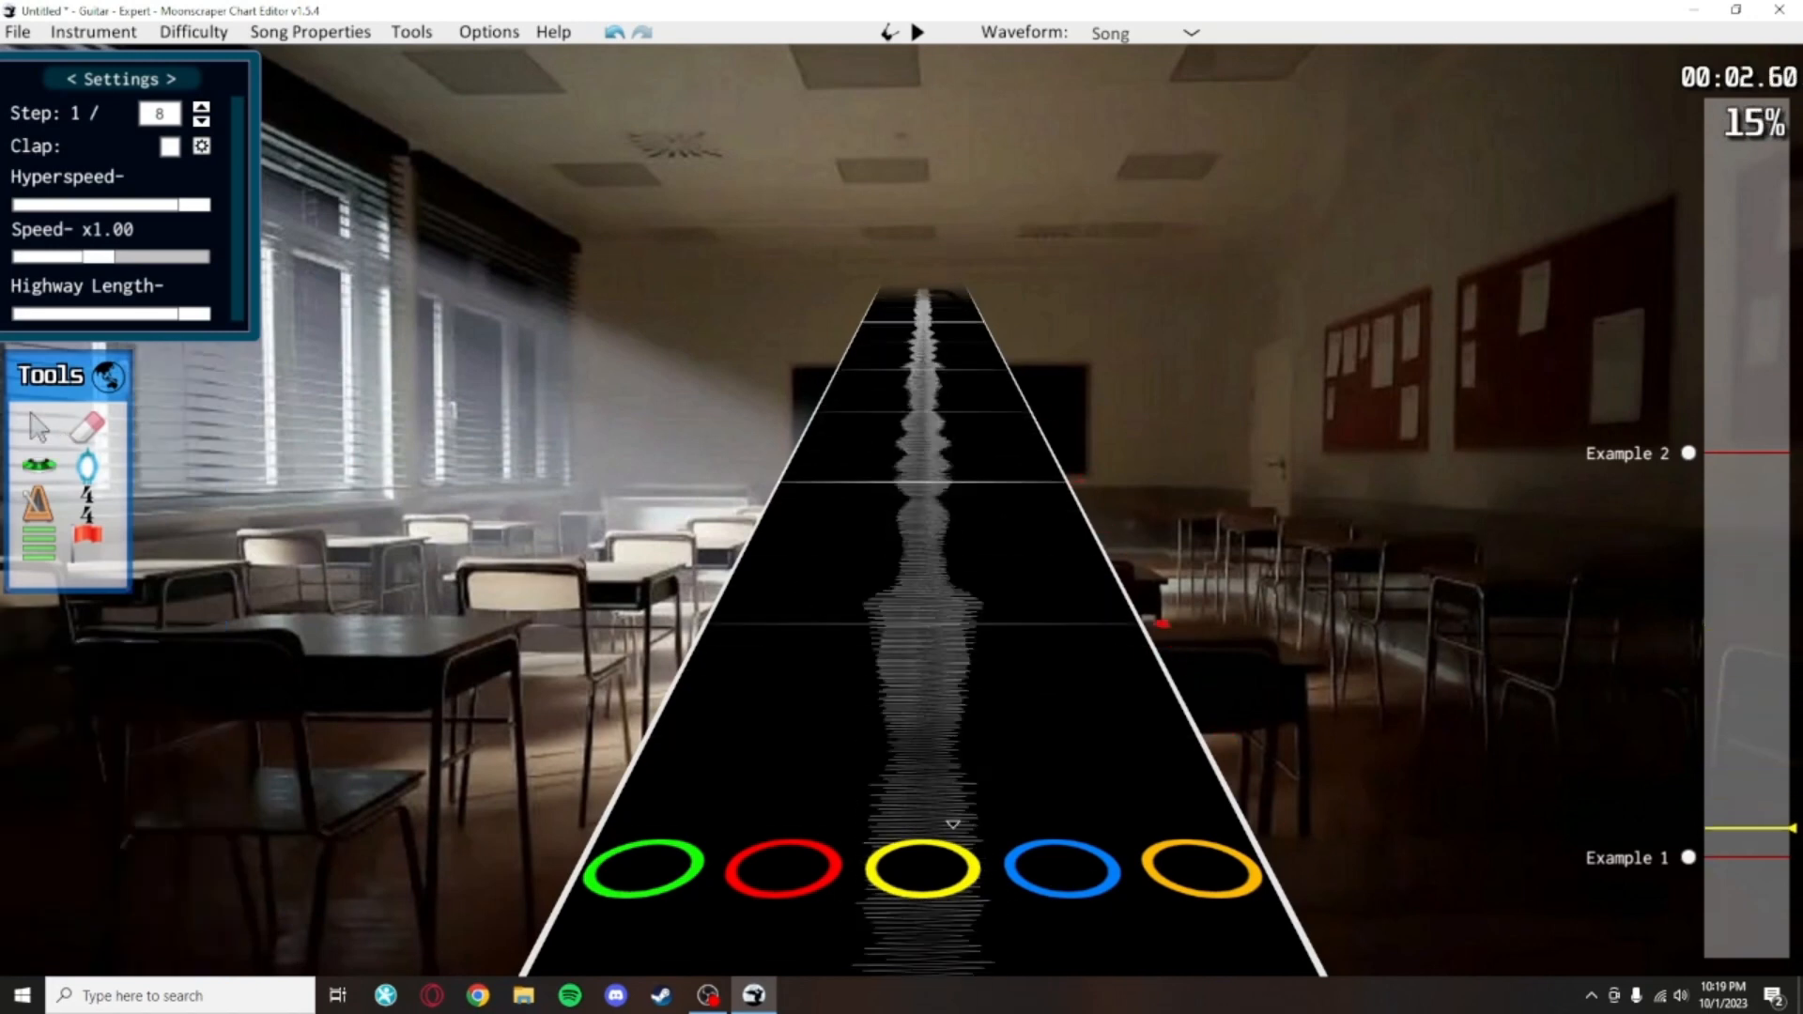
scroll(994, 674, "up", 2)
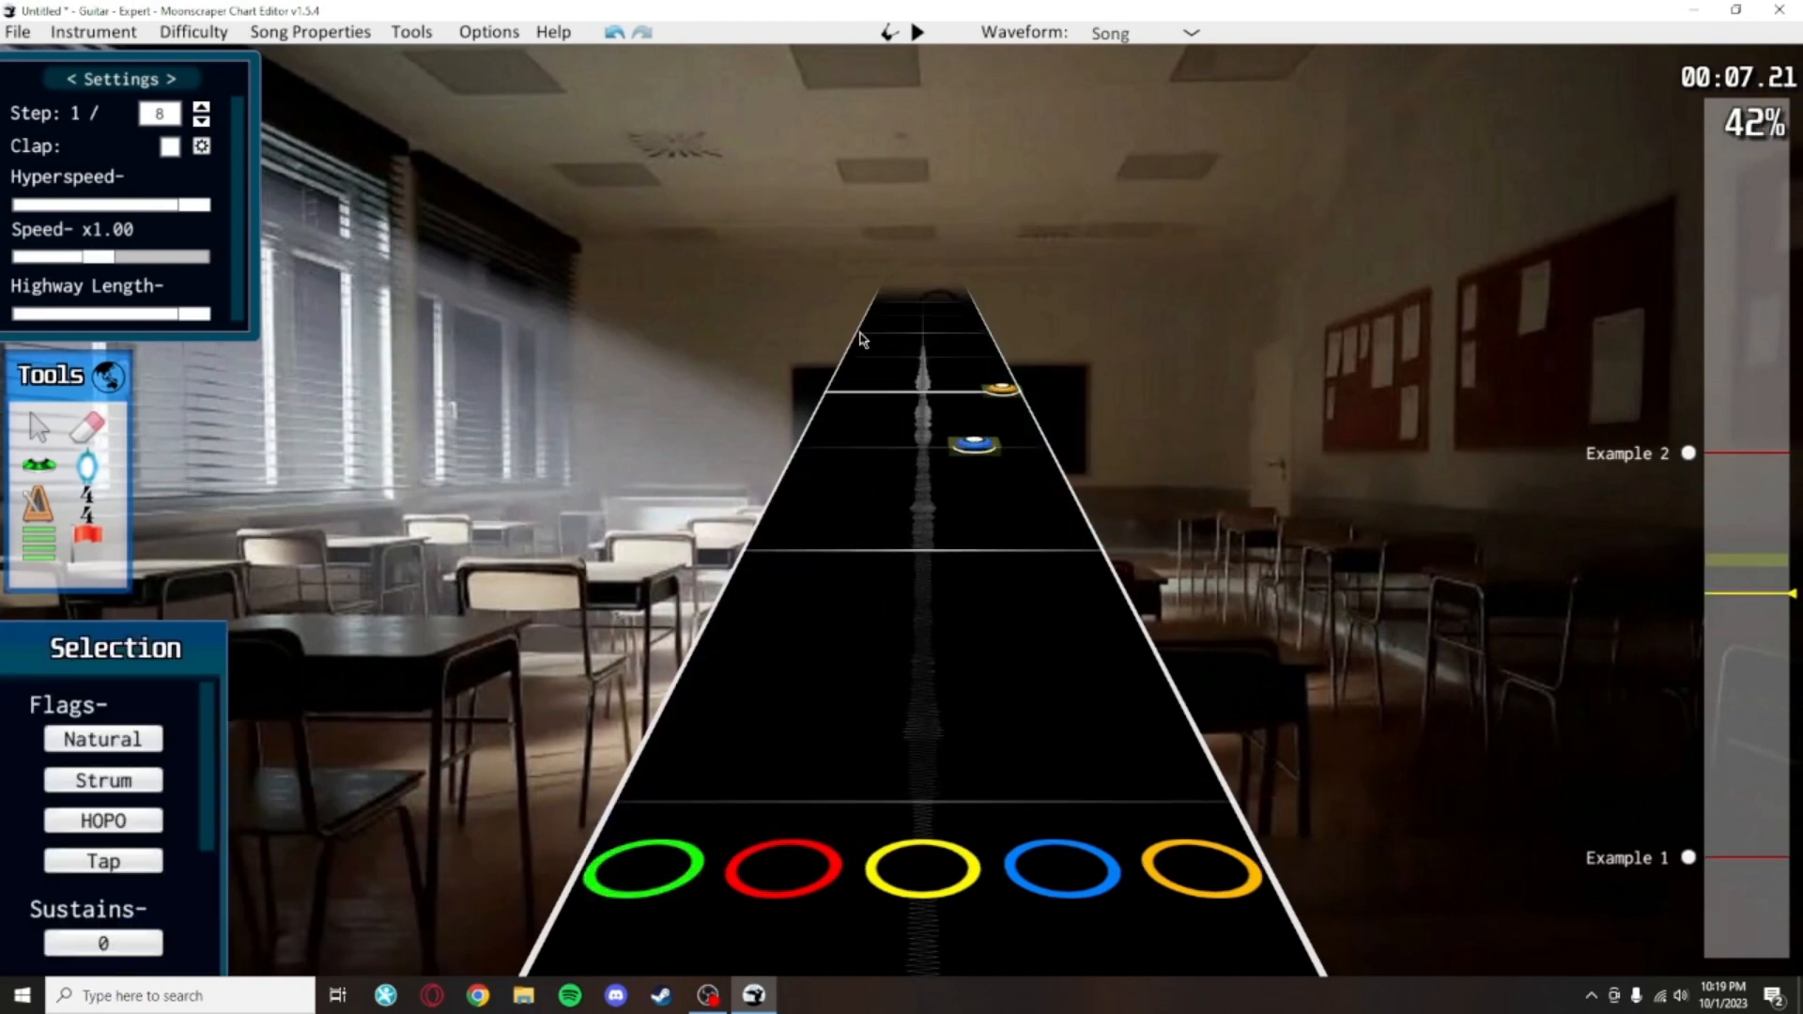
scroll(1082, 713, "down", 10)
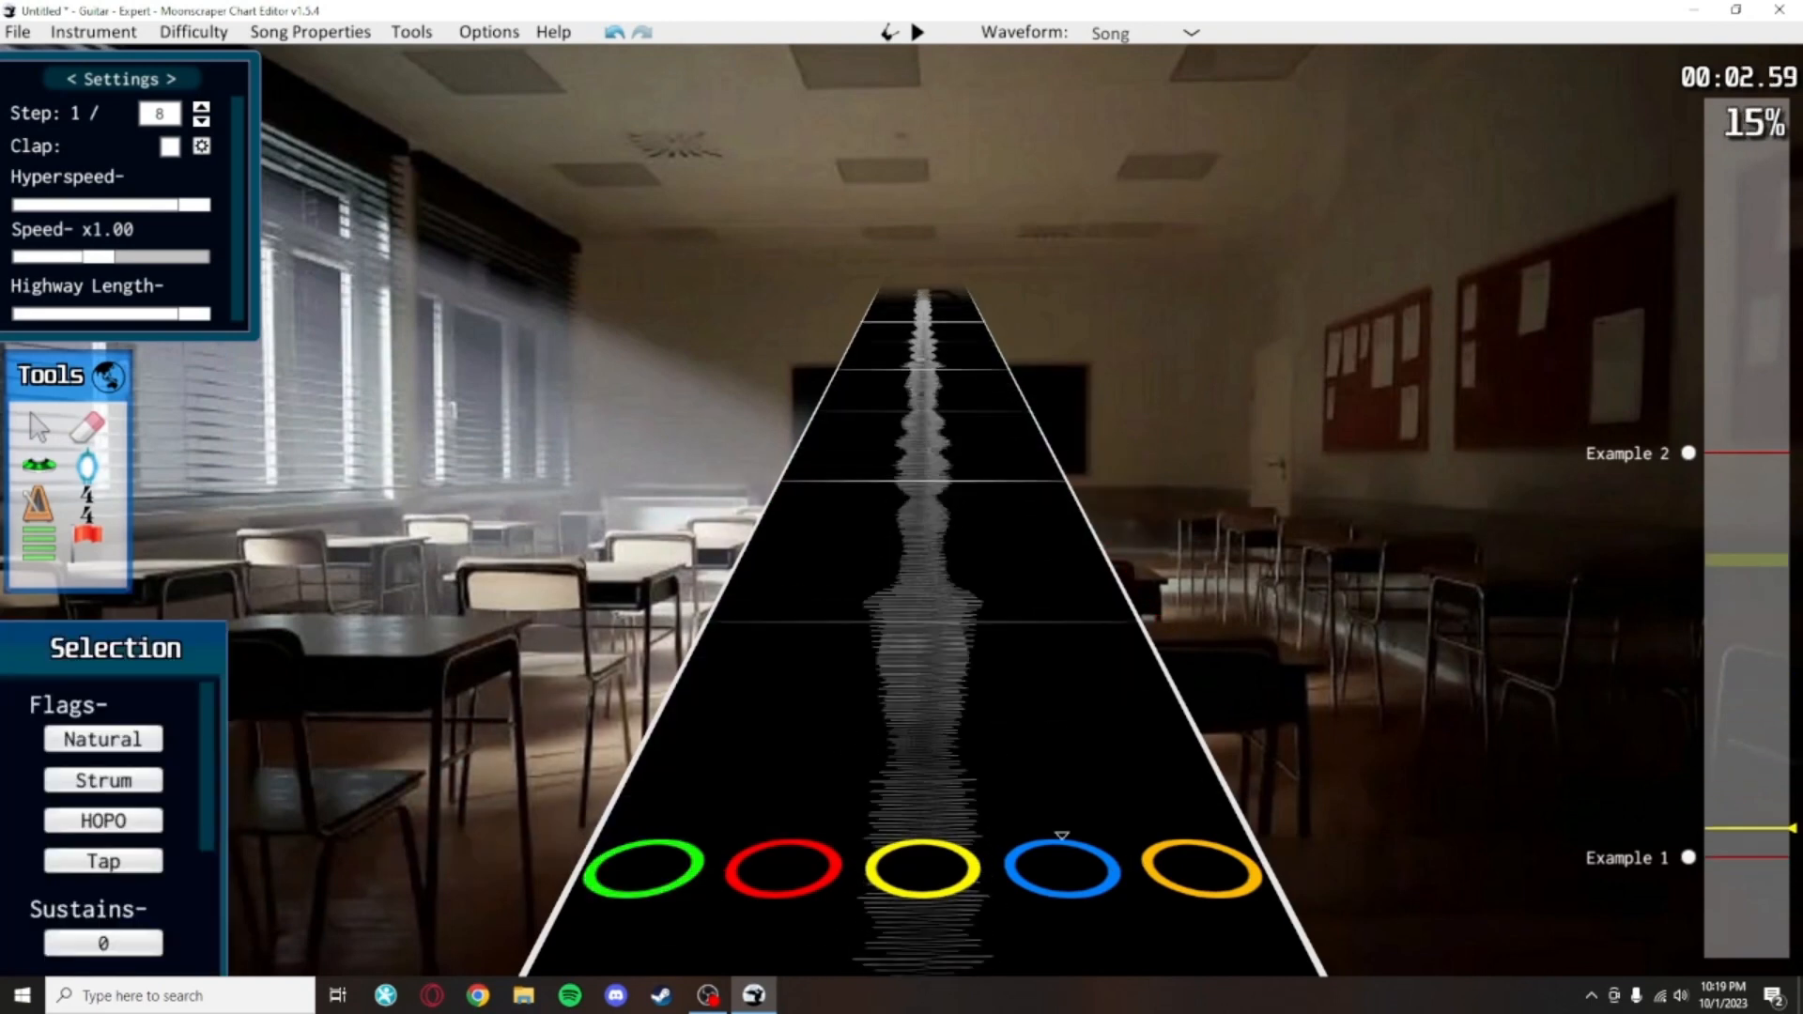
left_click_drag(1078, 777, 579, 420)
scroll(1006, 530, "up", 1)
left_click(1044, 548)
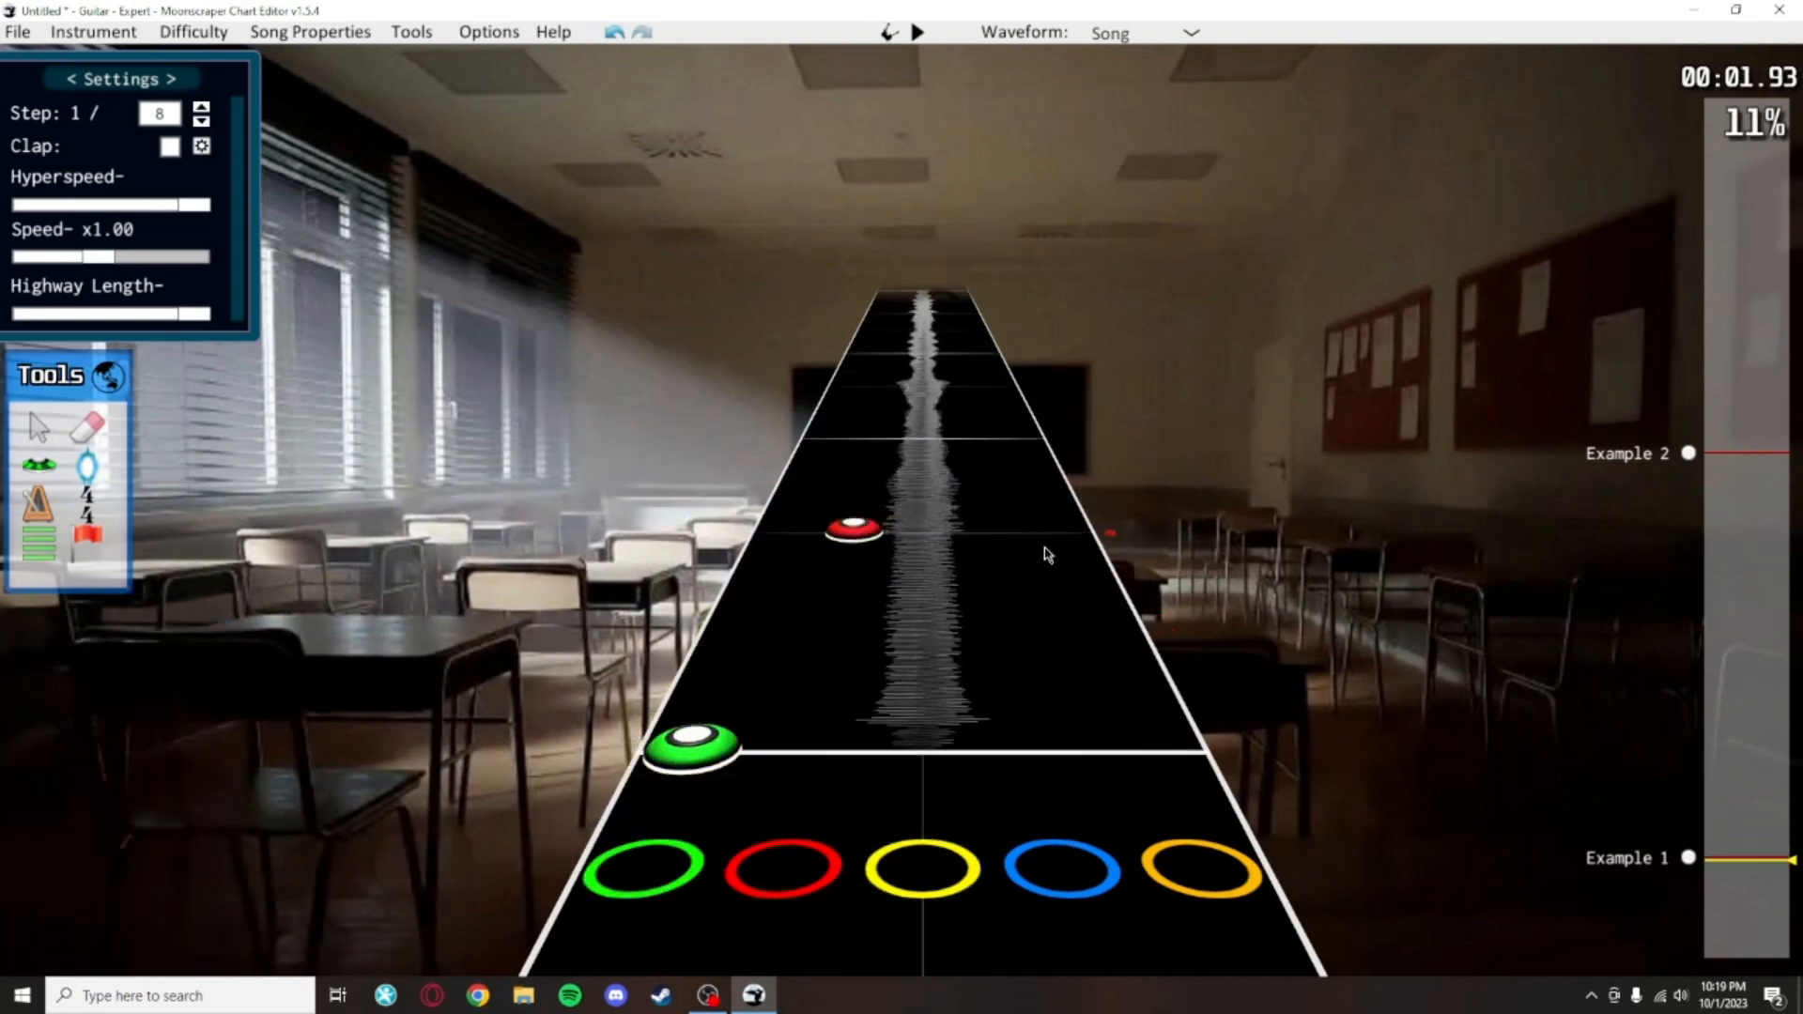
scroll(1235, 754, "up", 3)
scroll(836, 415, "up", 8)
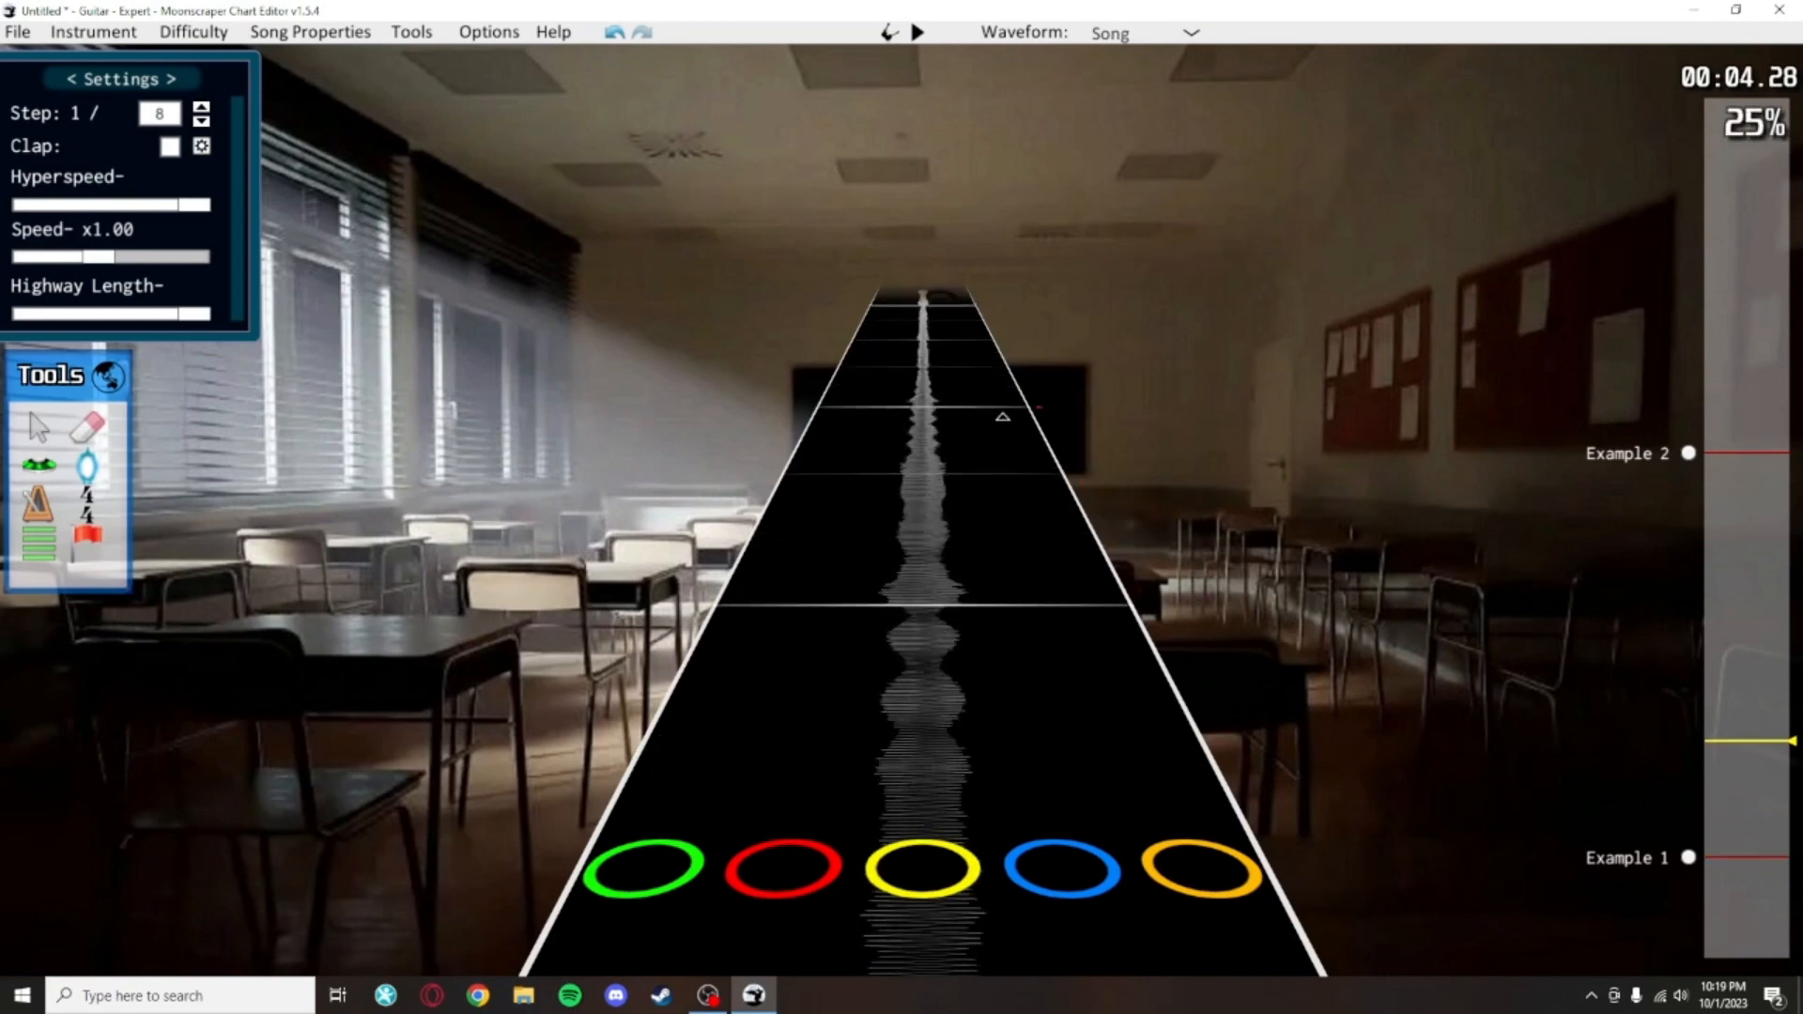
scroll(977, 285, "up", 2)
left_click_drag(1038, 427, 877, 262)
key("Delete")
scroll(1099, 921, "down", 10)
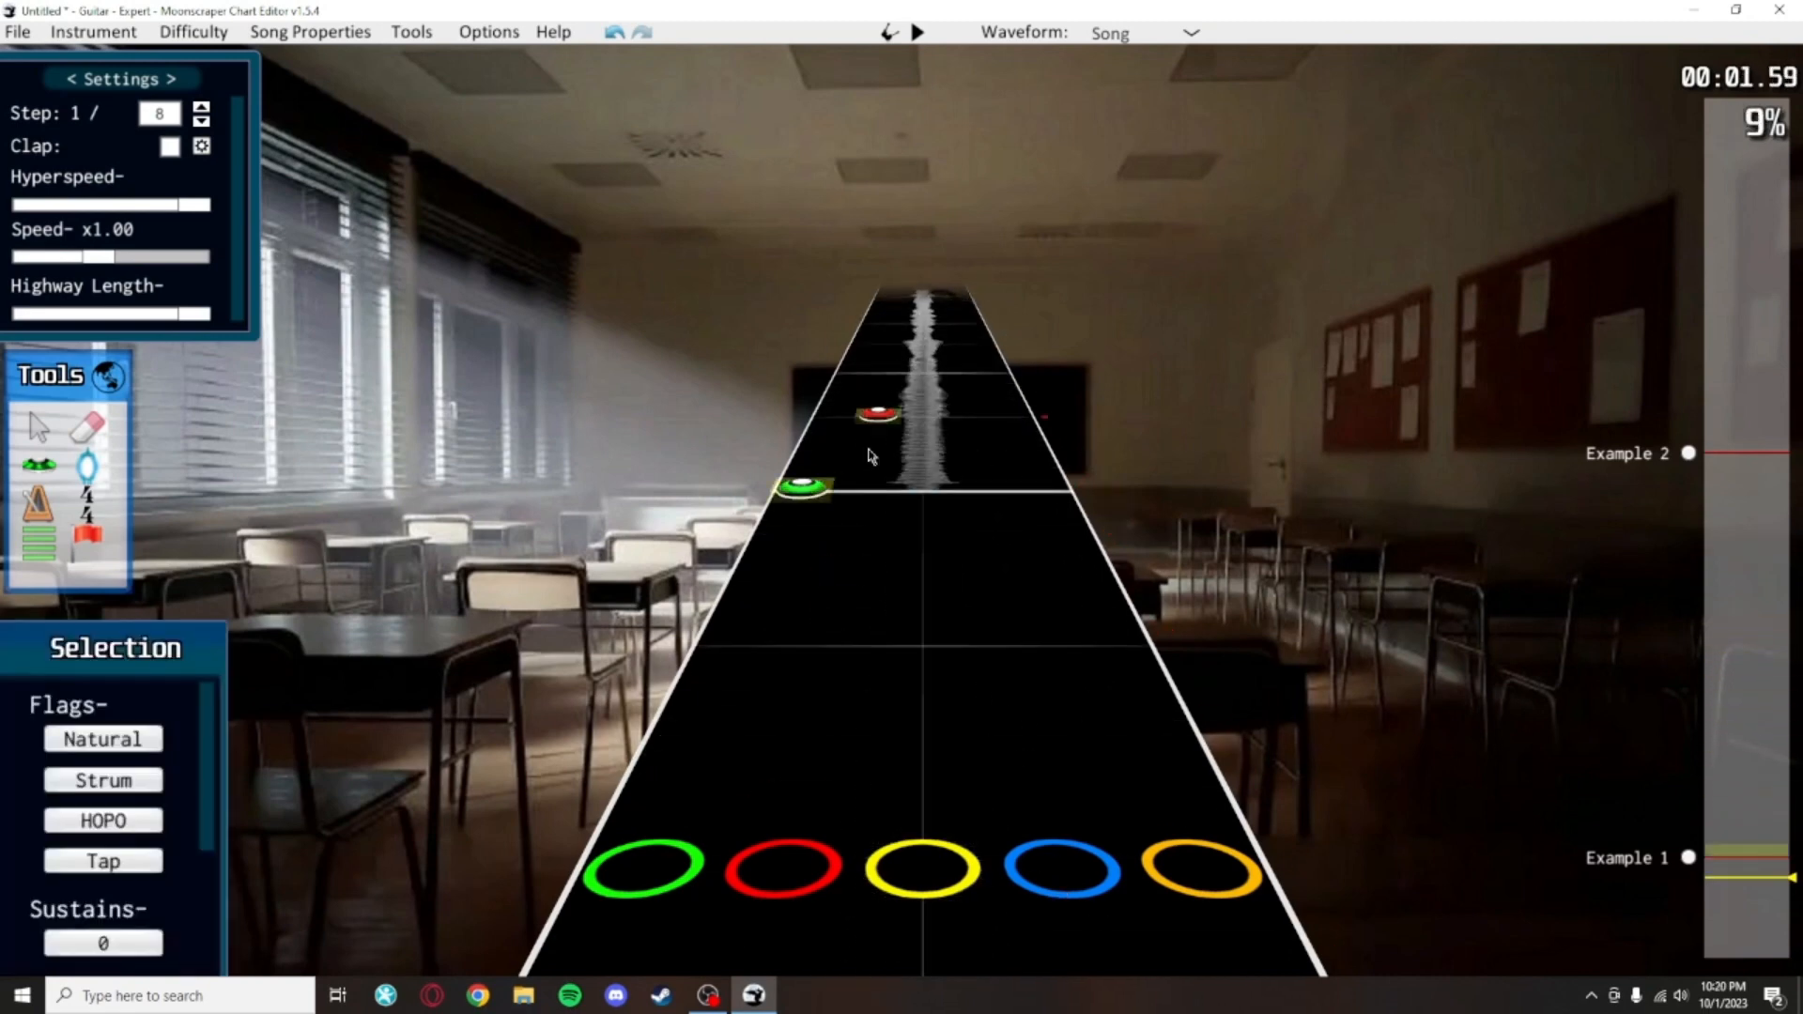
Go to the Example 2 section and play the song from just before its marker
scroll(1390, 576, "up", 15)
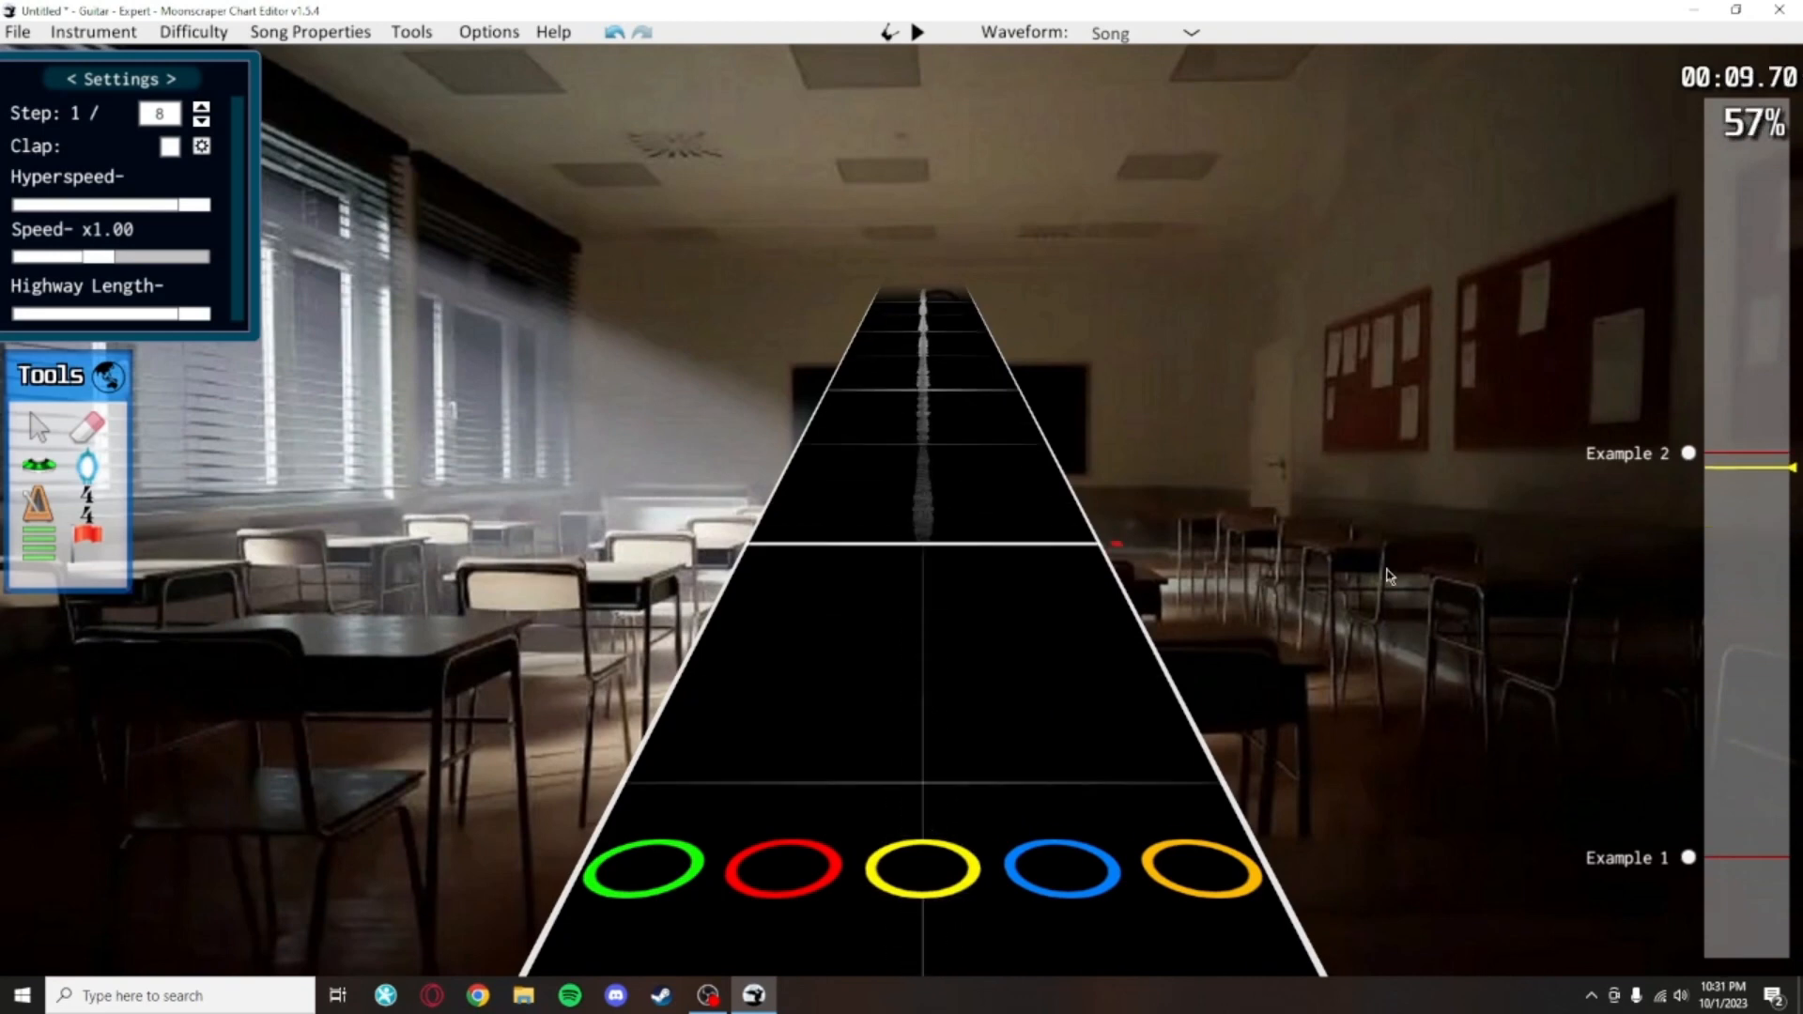
left_click(1688, 454)
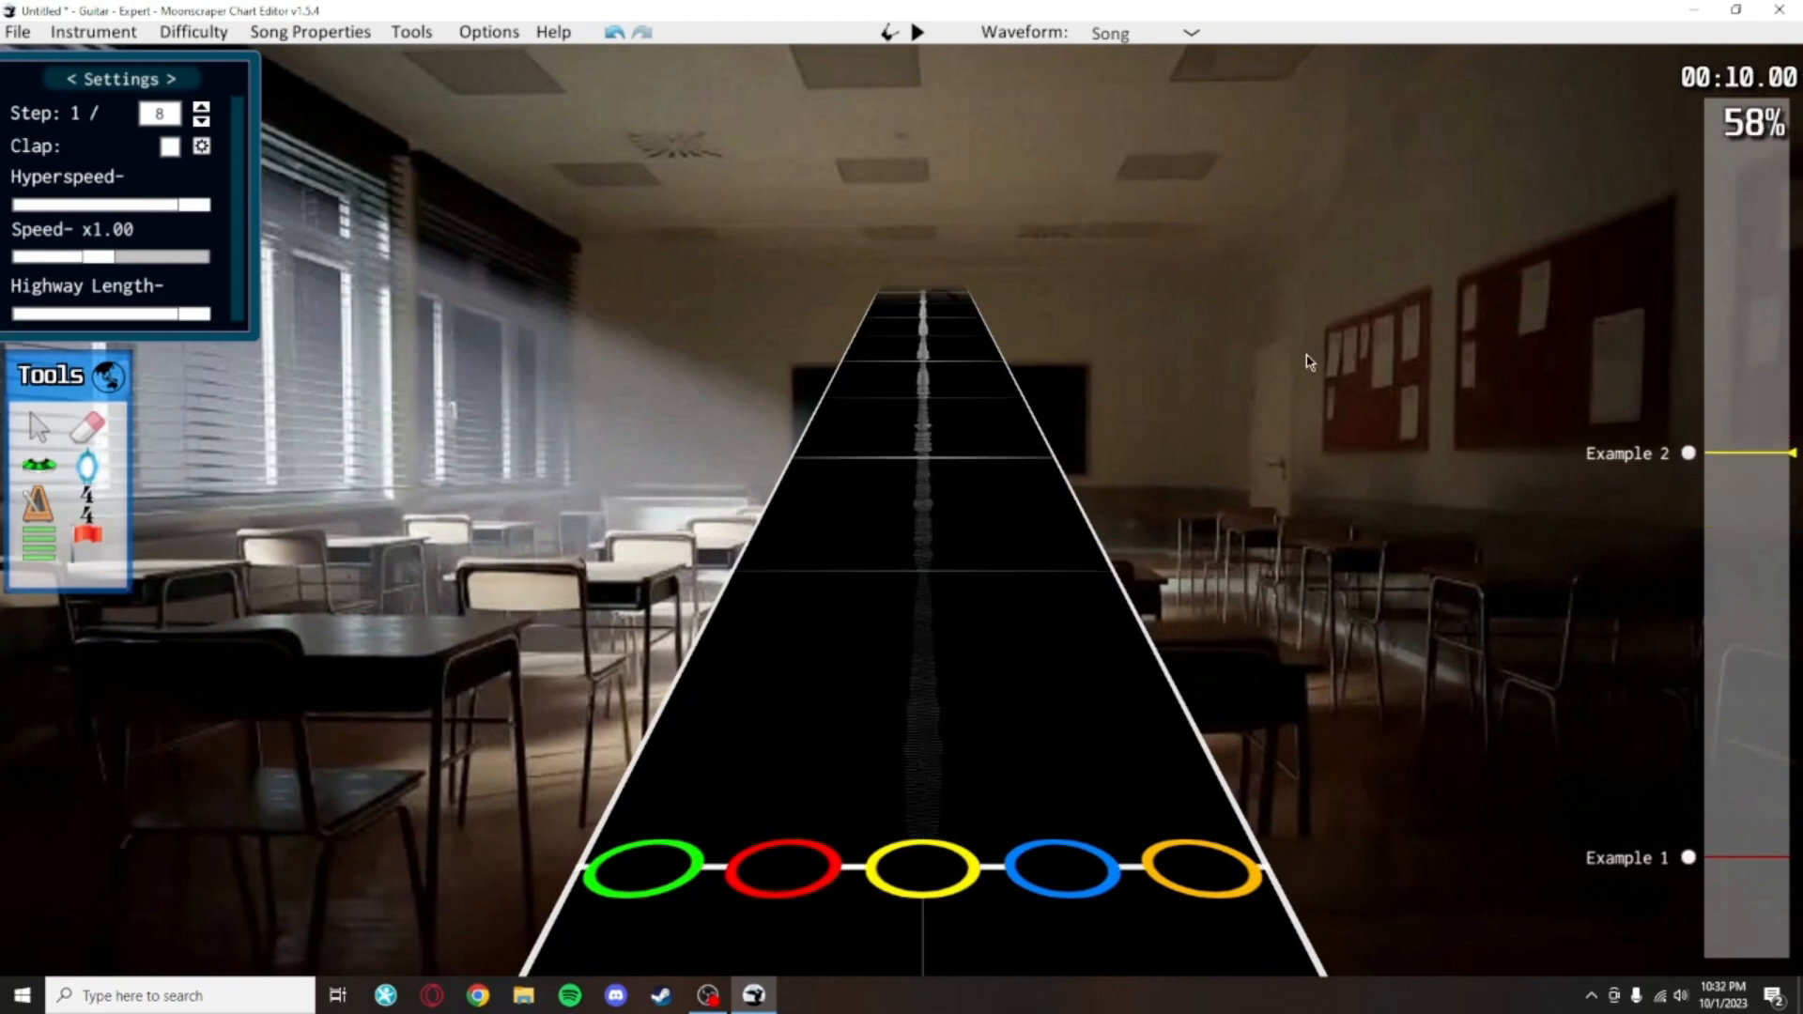
scroll(1326, 420, "down", 1)
key("space")
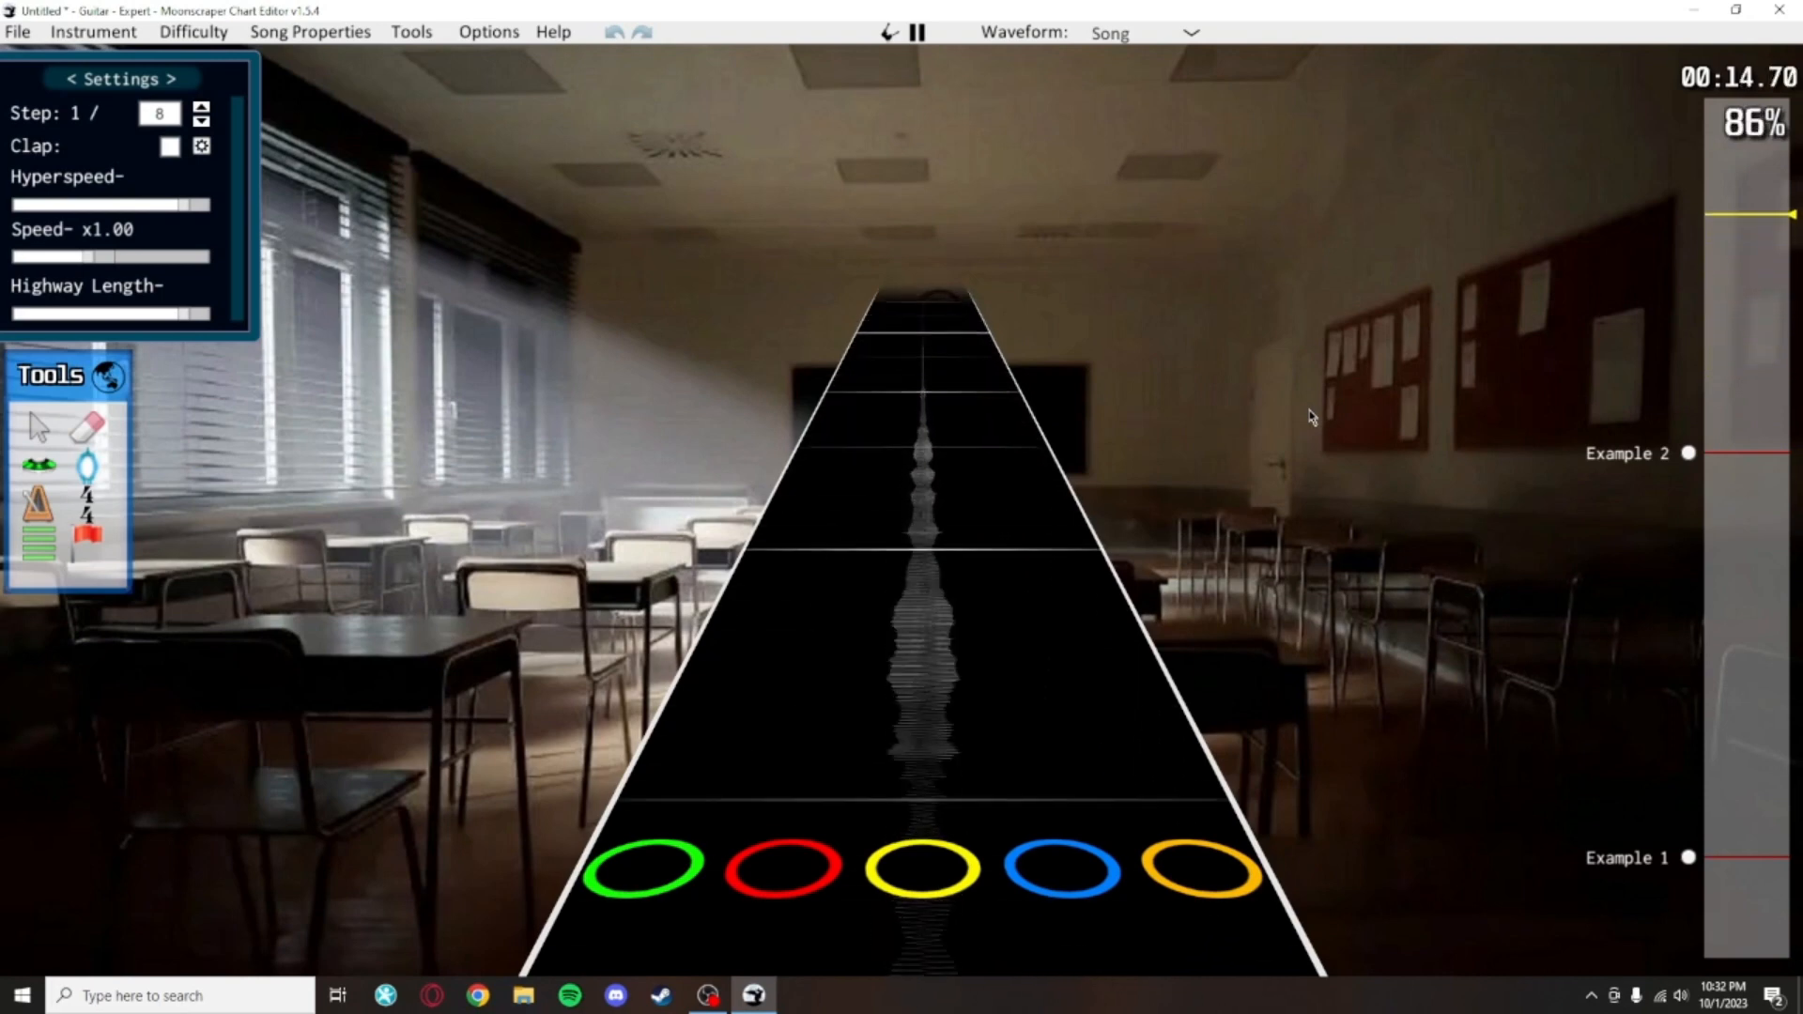
key("space")
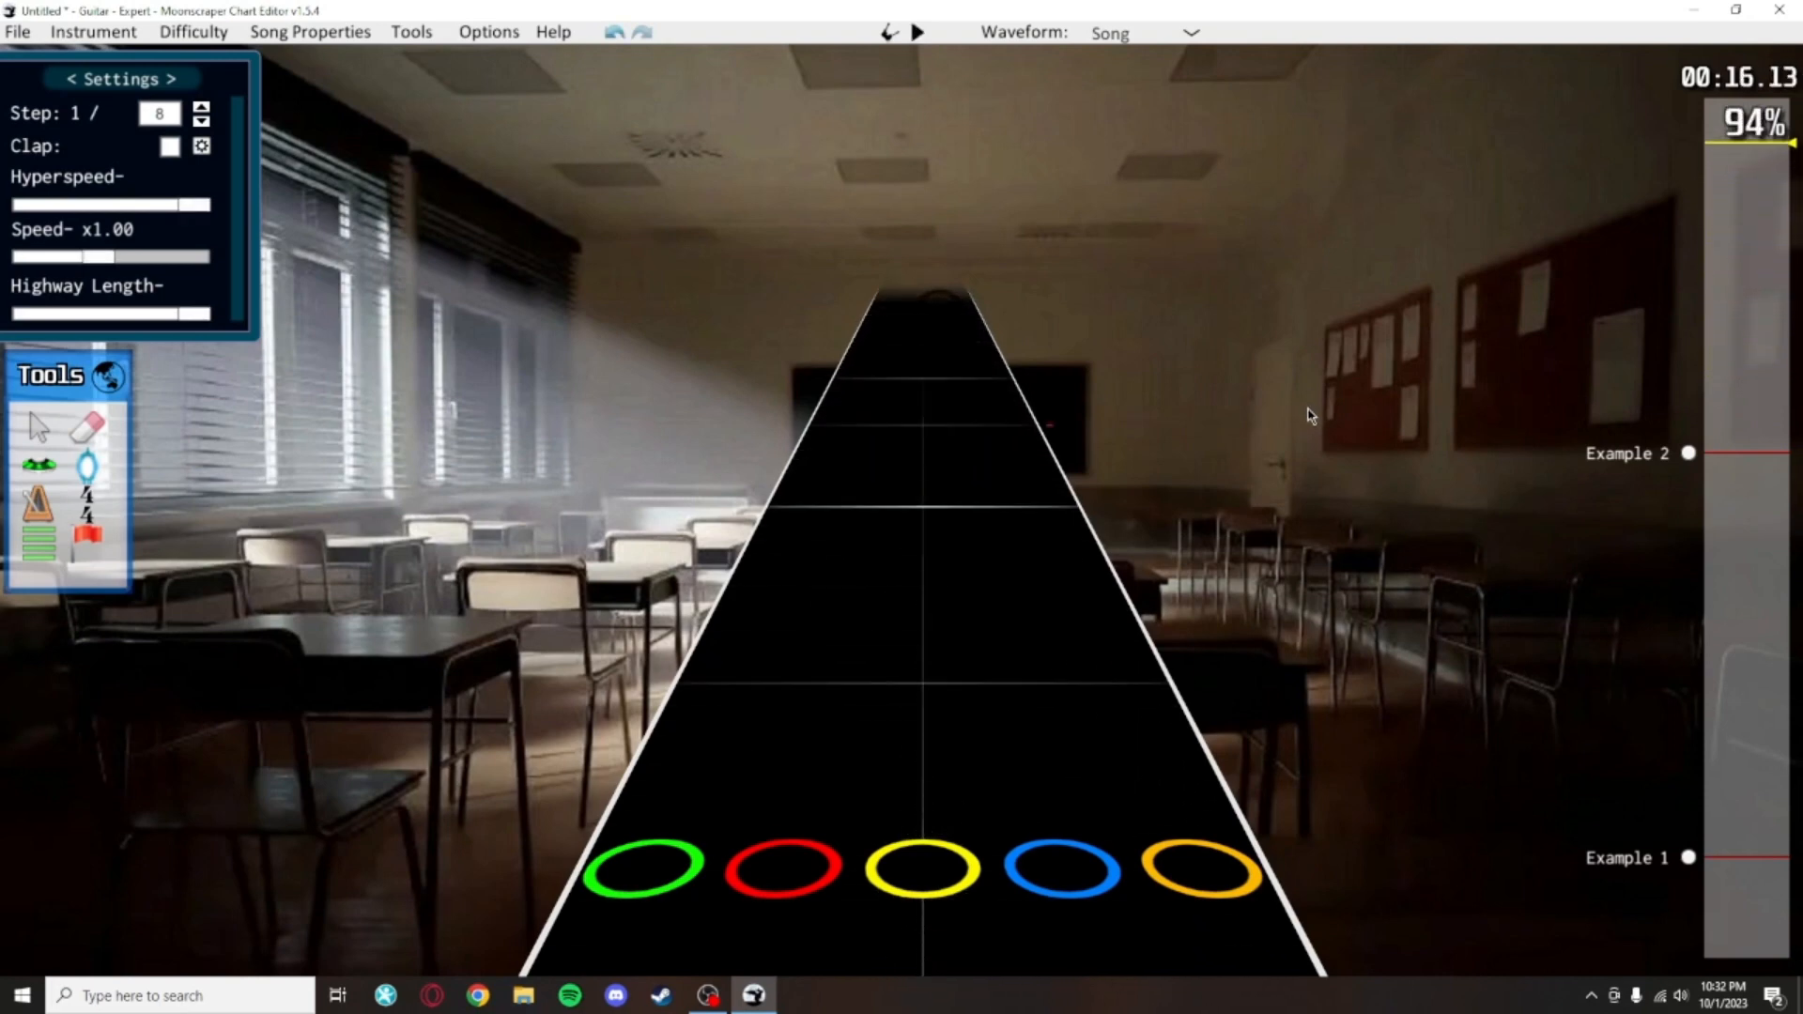
scroll(1173, 612, "down", 8)
scroll(1571, 505, "down", 2)
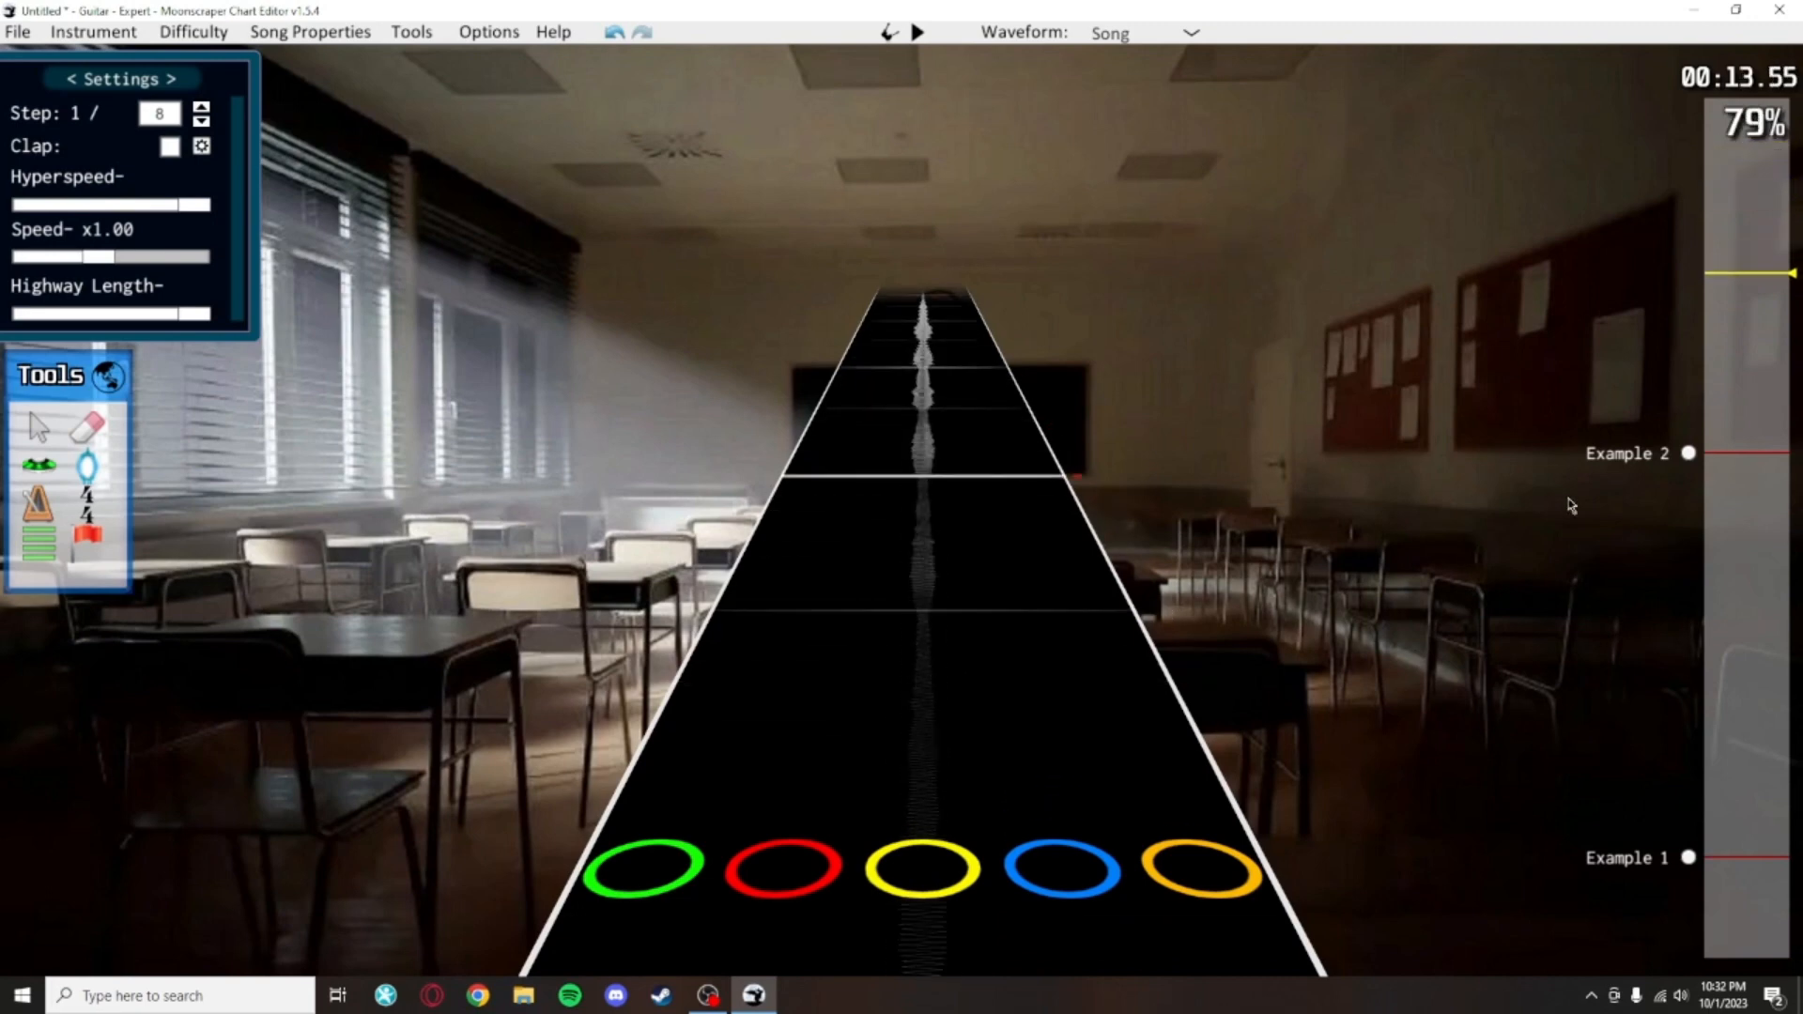
Replay the Example 2 section from just before its marker
left_click(1687, 455)
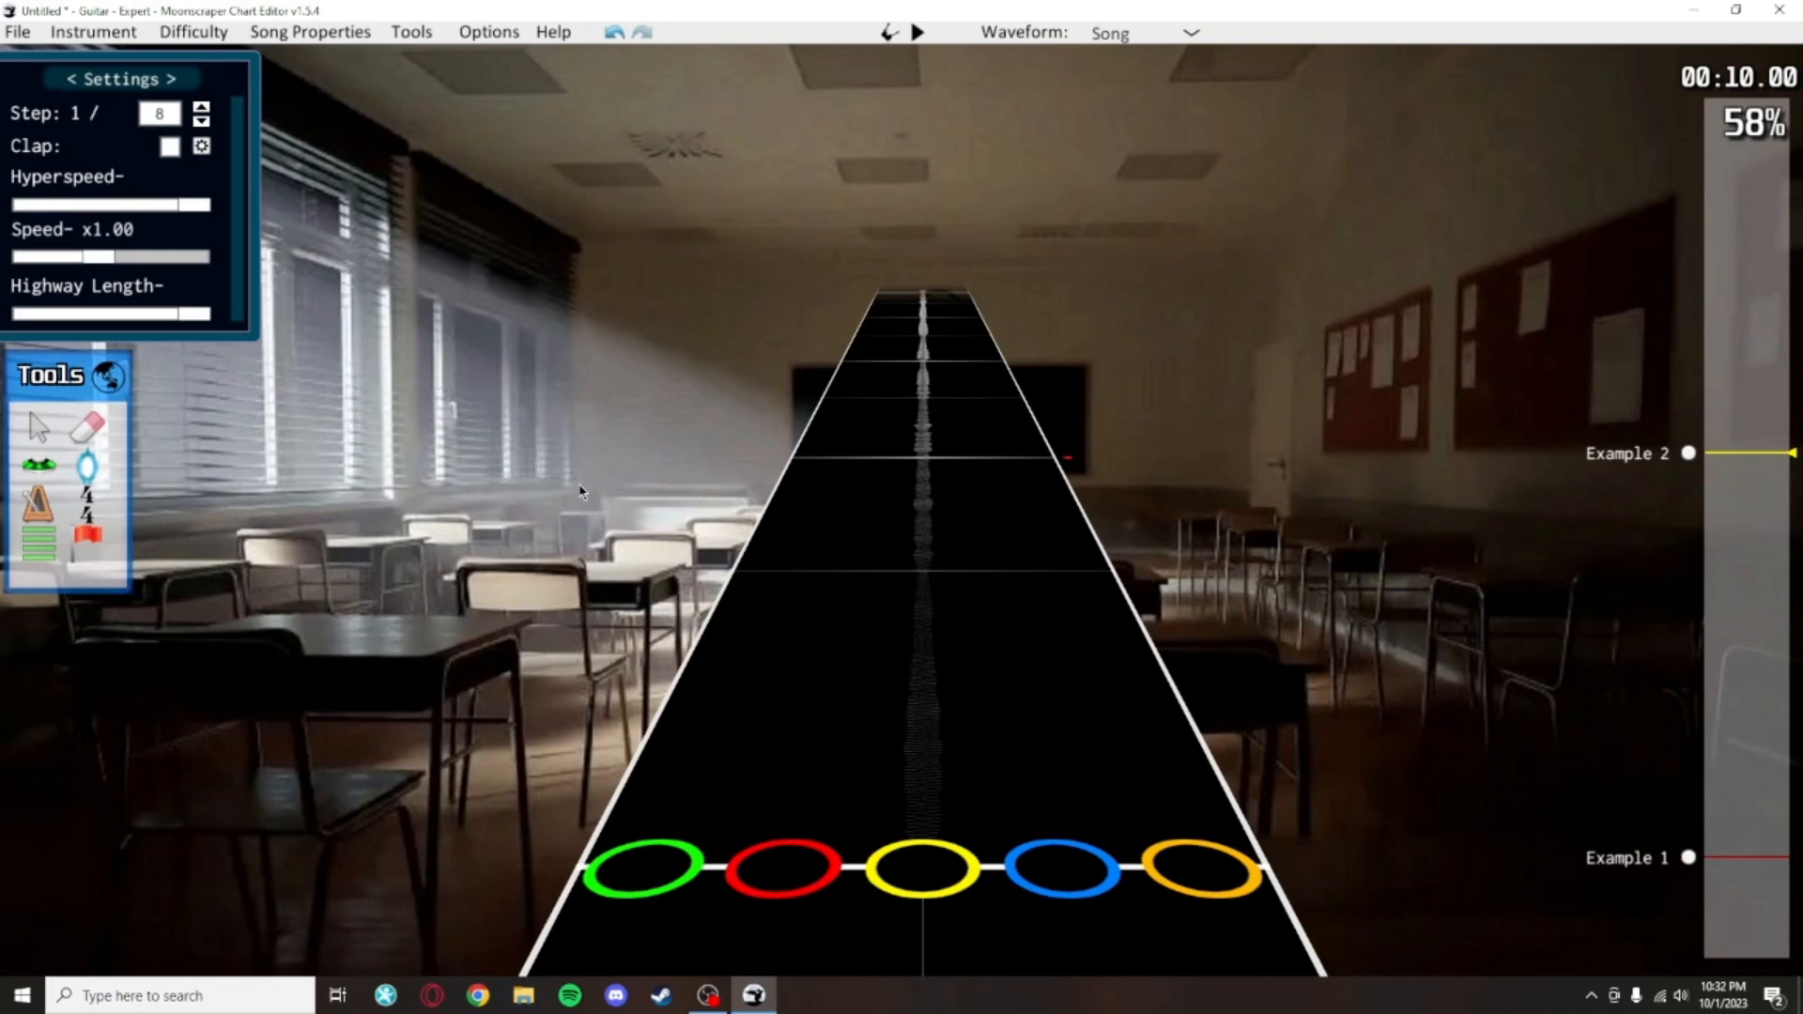
scroll(811, 473, "down", 1)
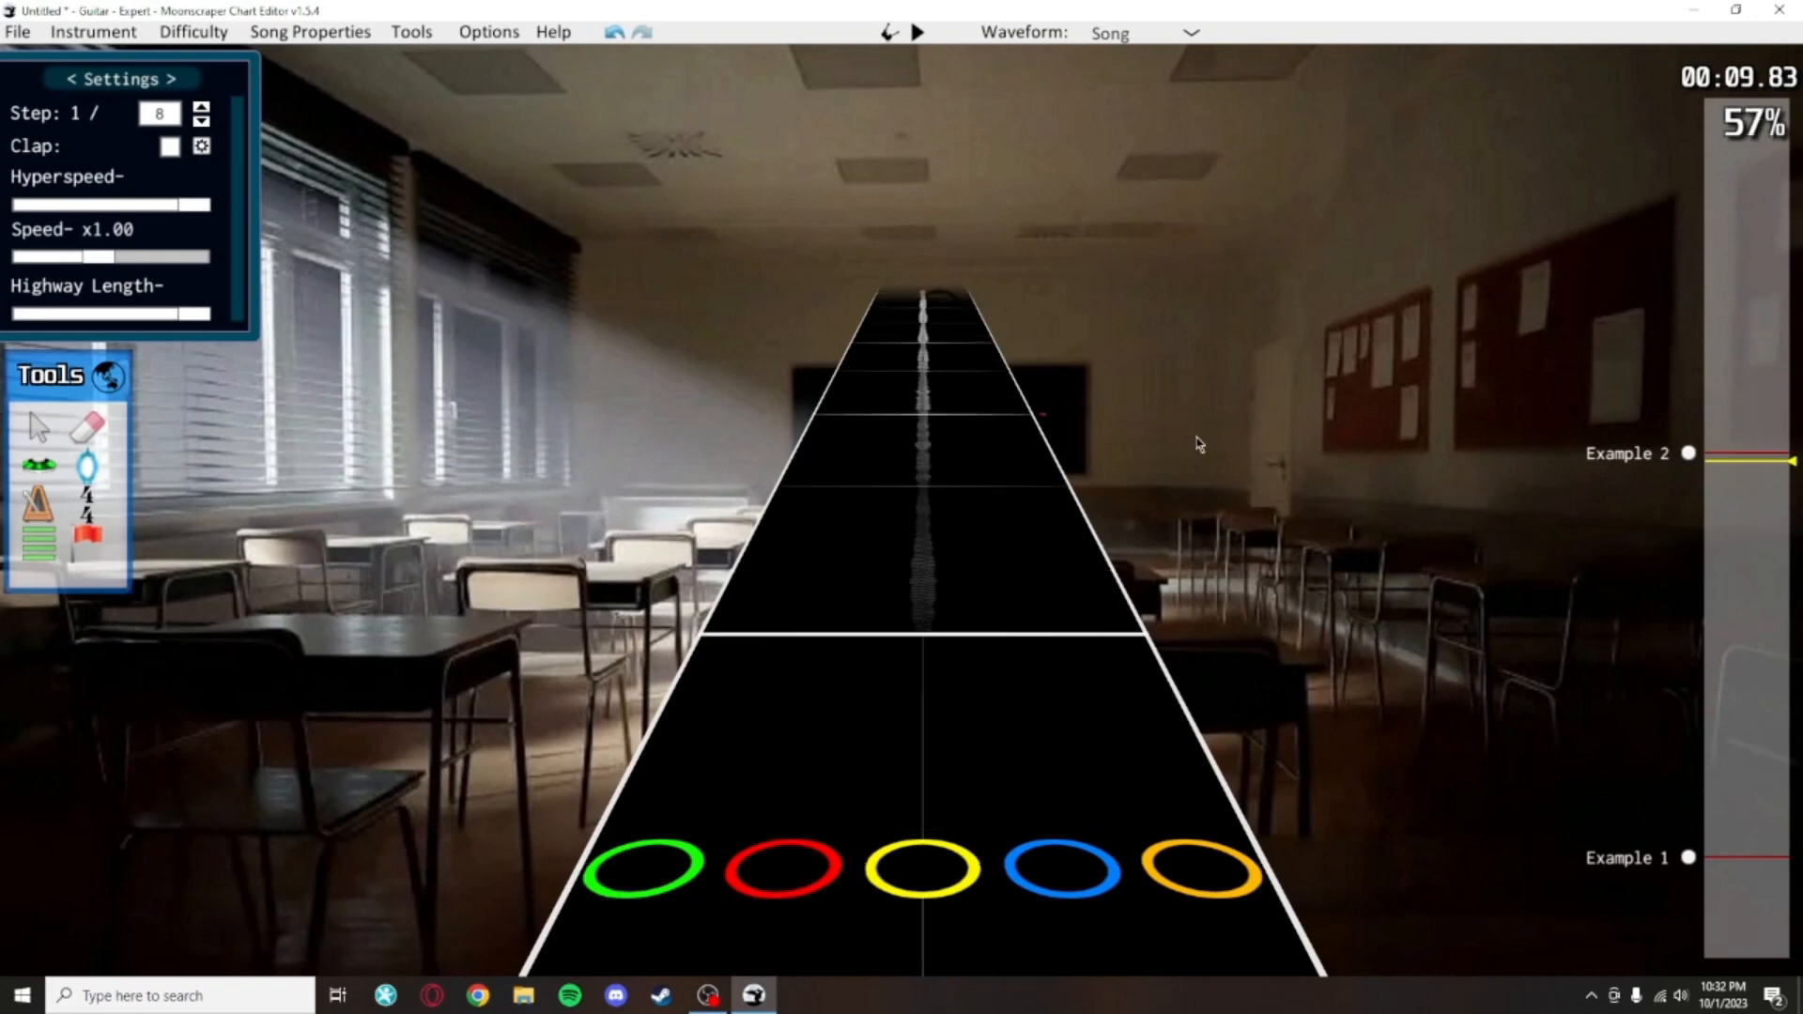
key("space")
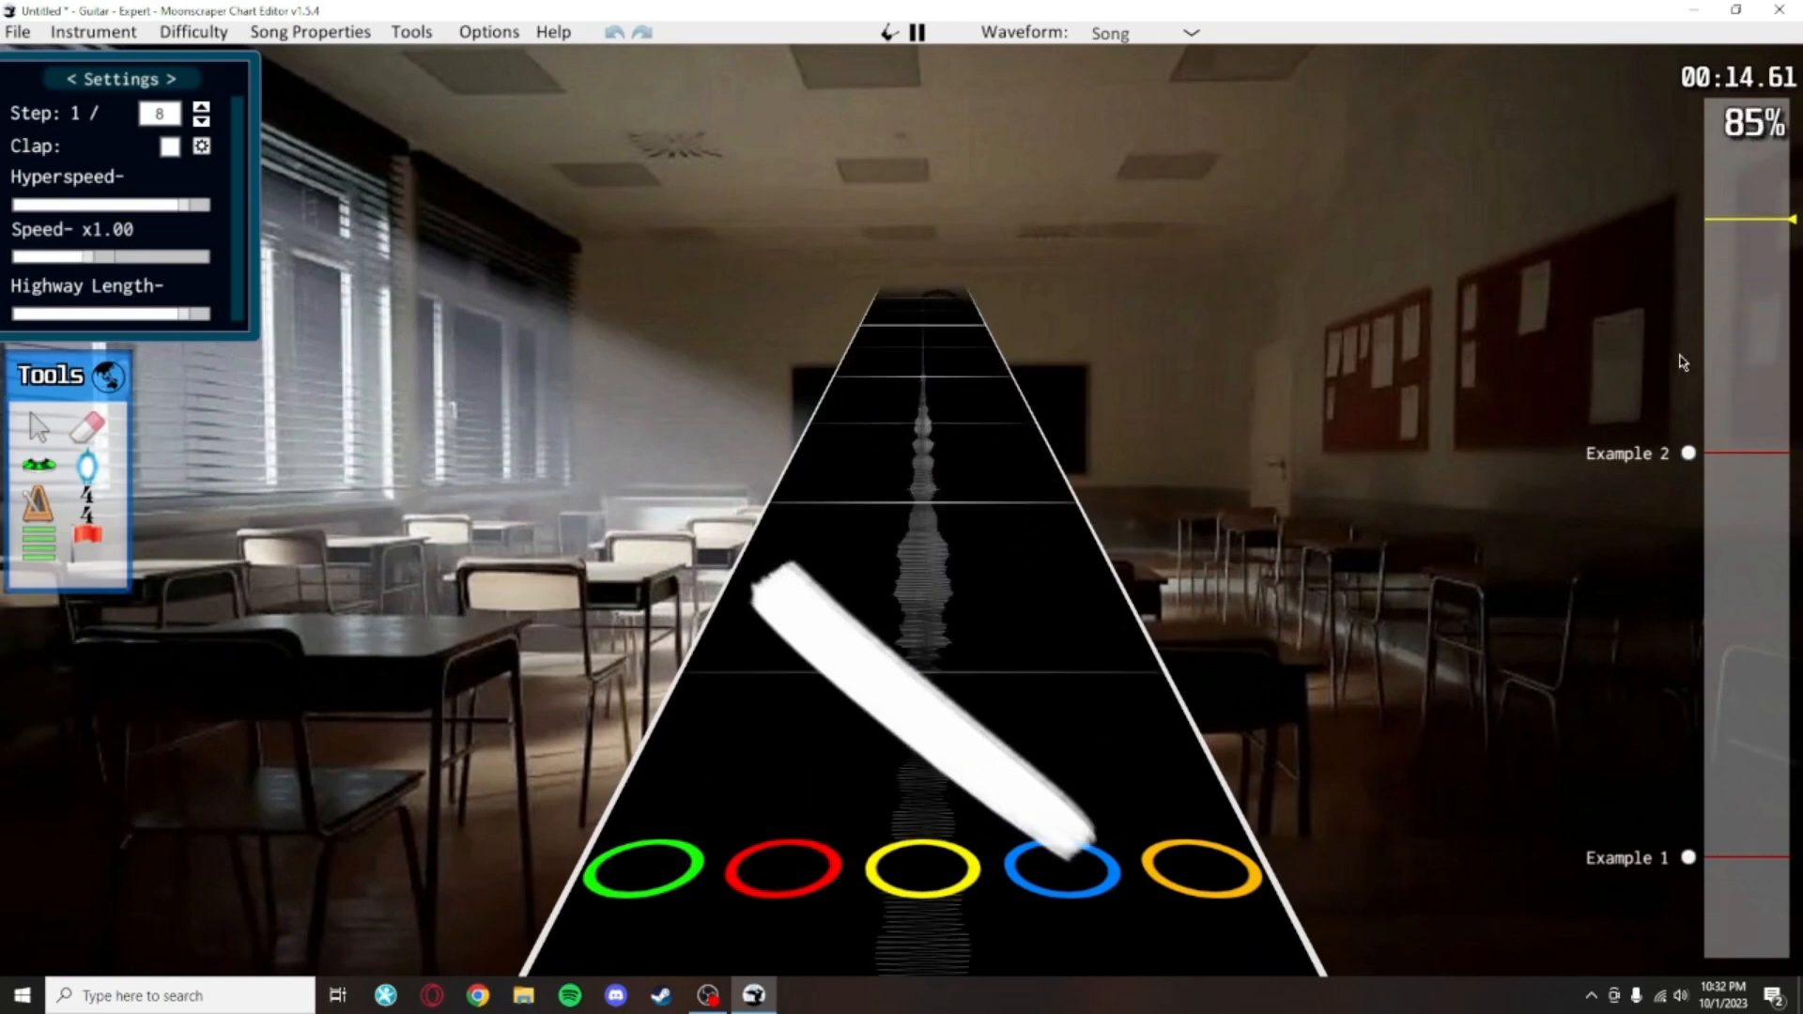
key("space")
Return to the start of Example 2 and place a red note at position 3840
left_click(1688, 454)
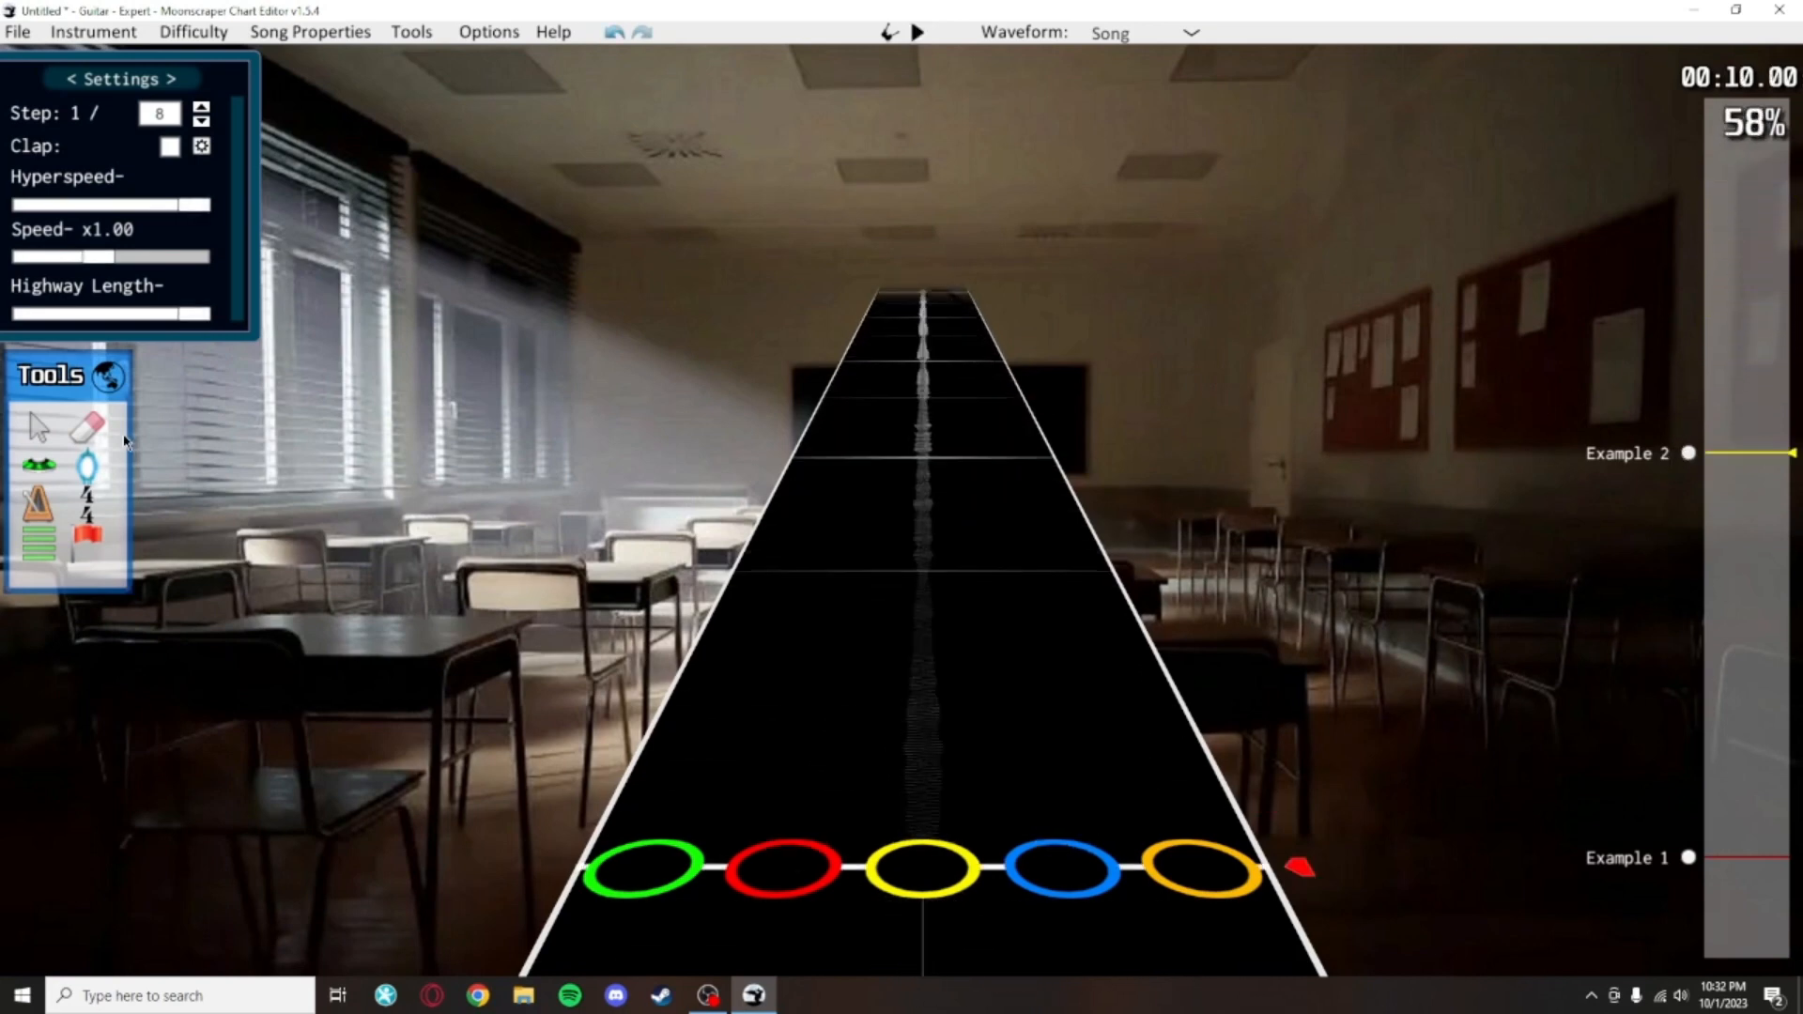
left_click(45, 465)
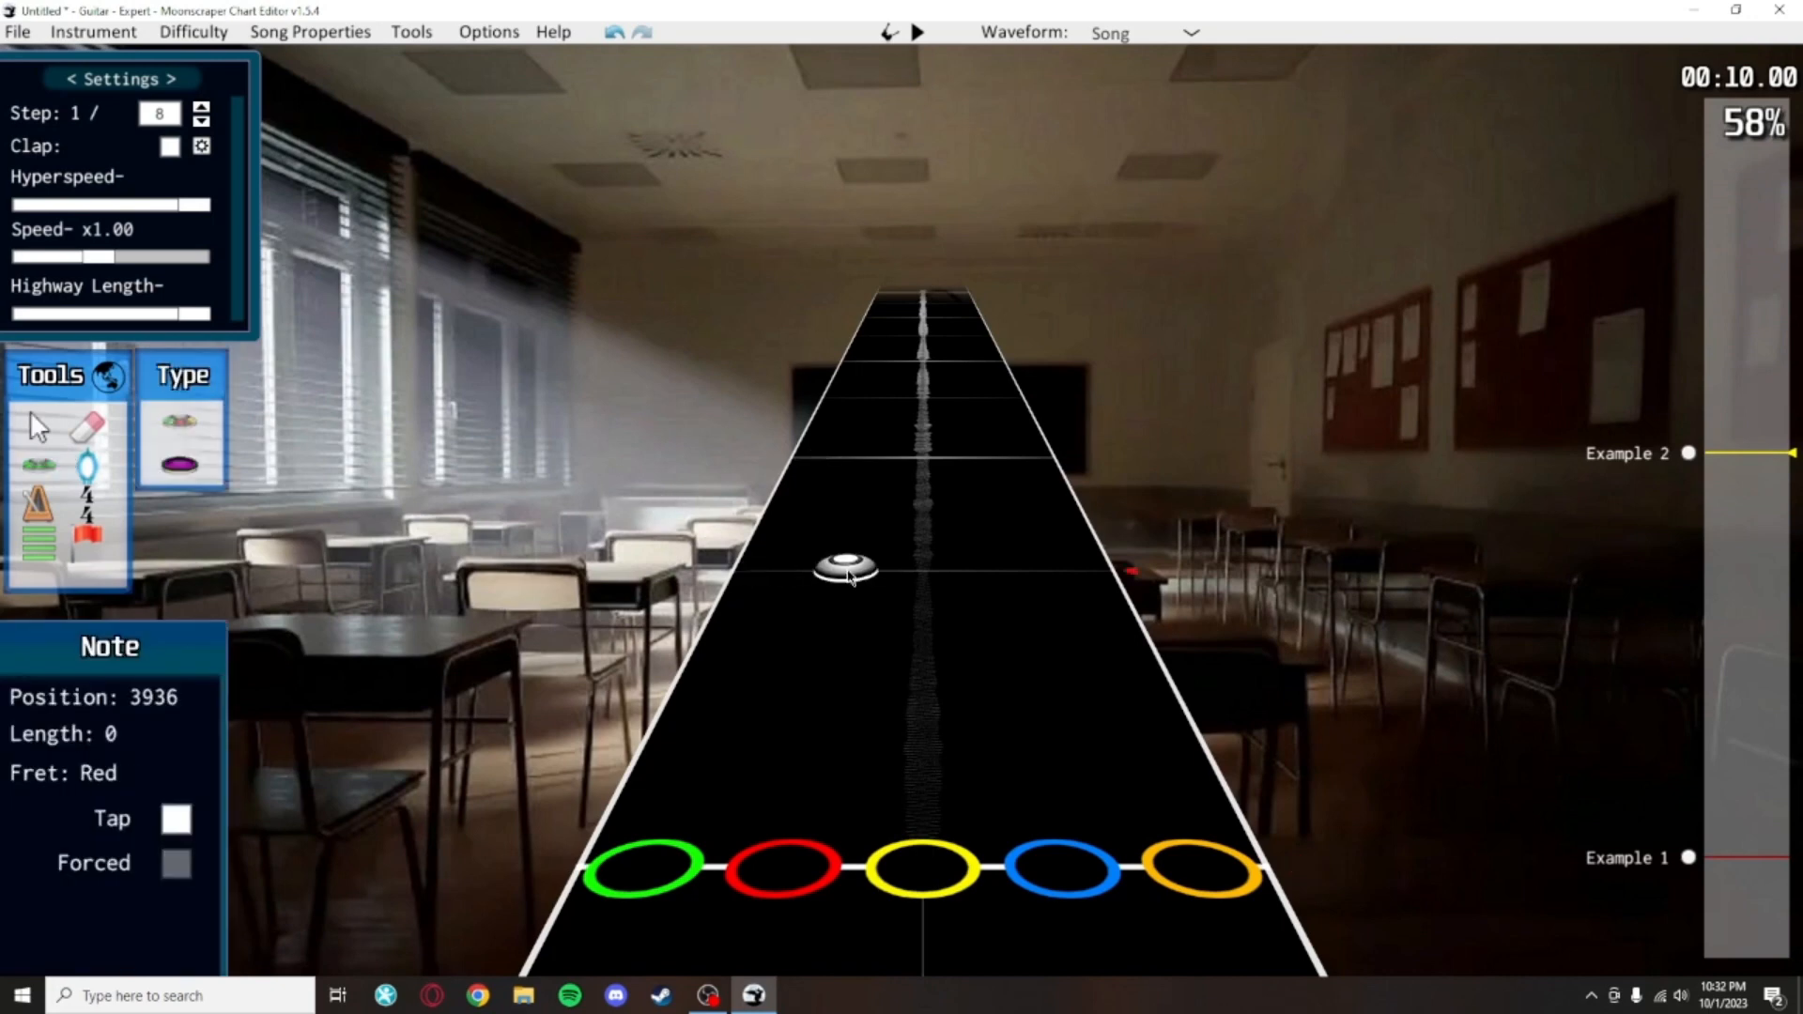
left_click(820, 794)
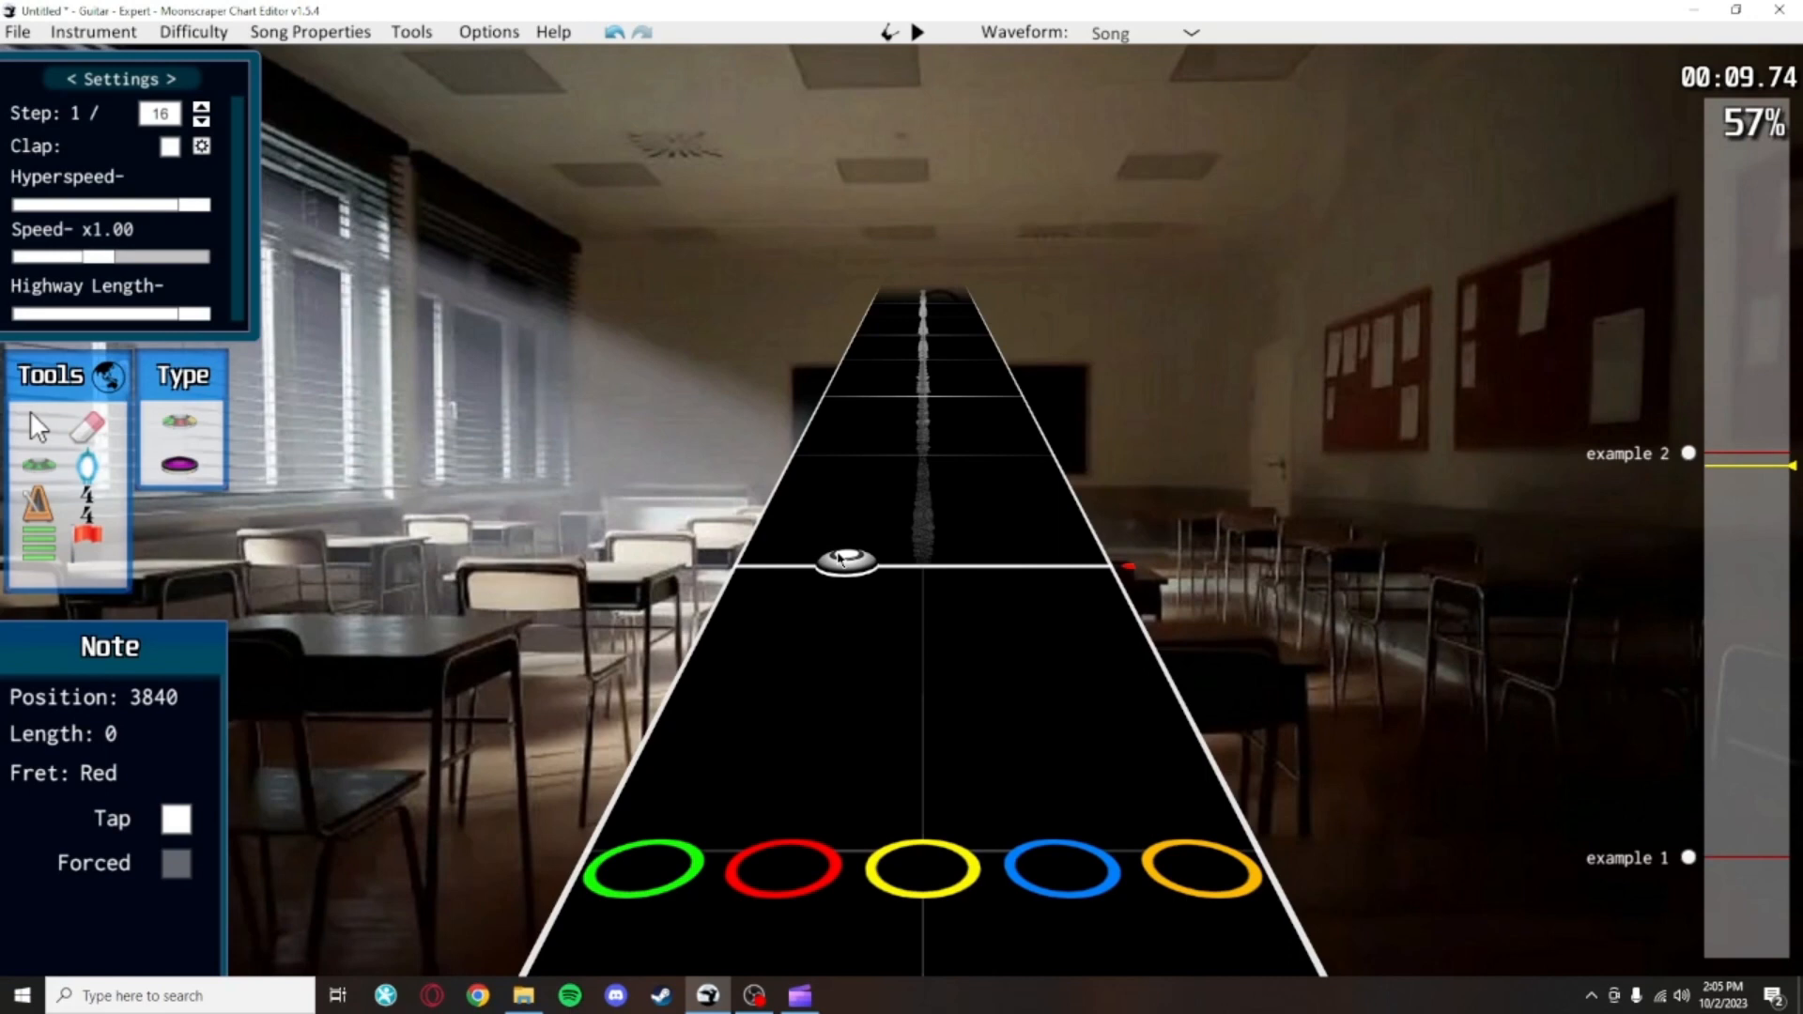
left_click(862, 561)
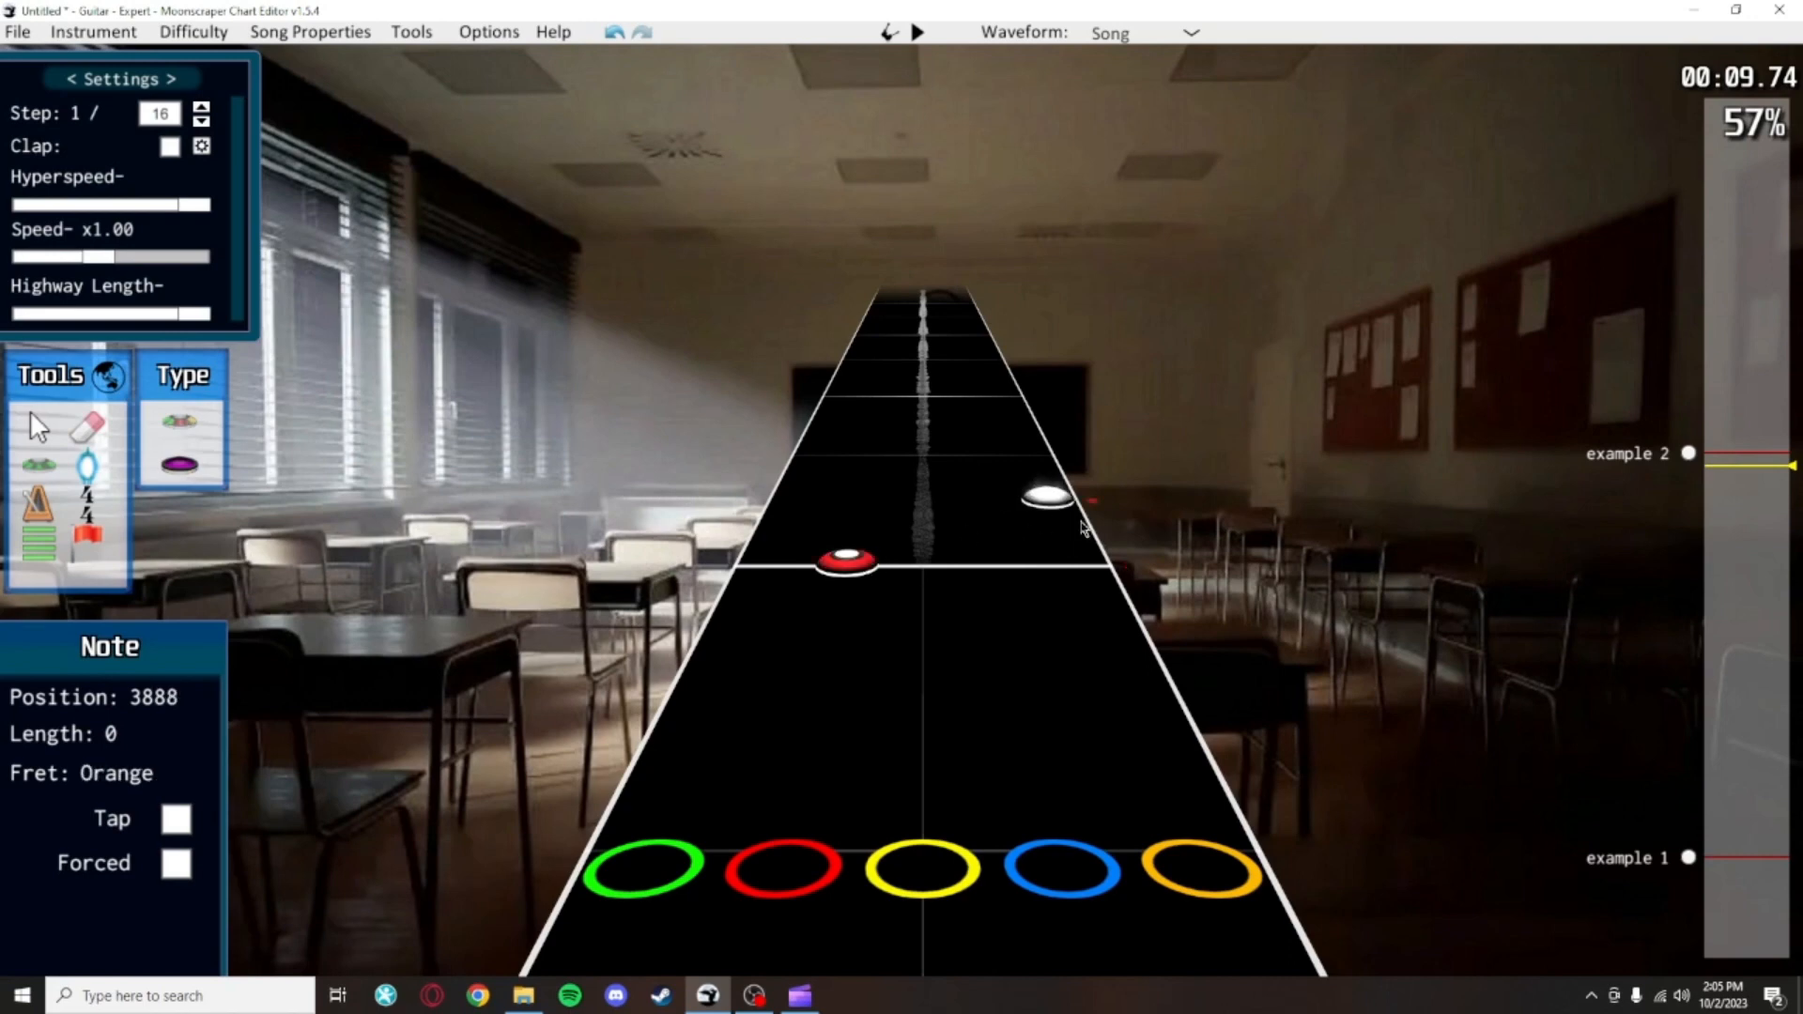
Play the song past the red note and place an orange note at position 4224
scroll(1042, 479, "up", 4)
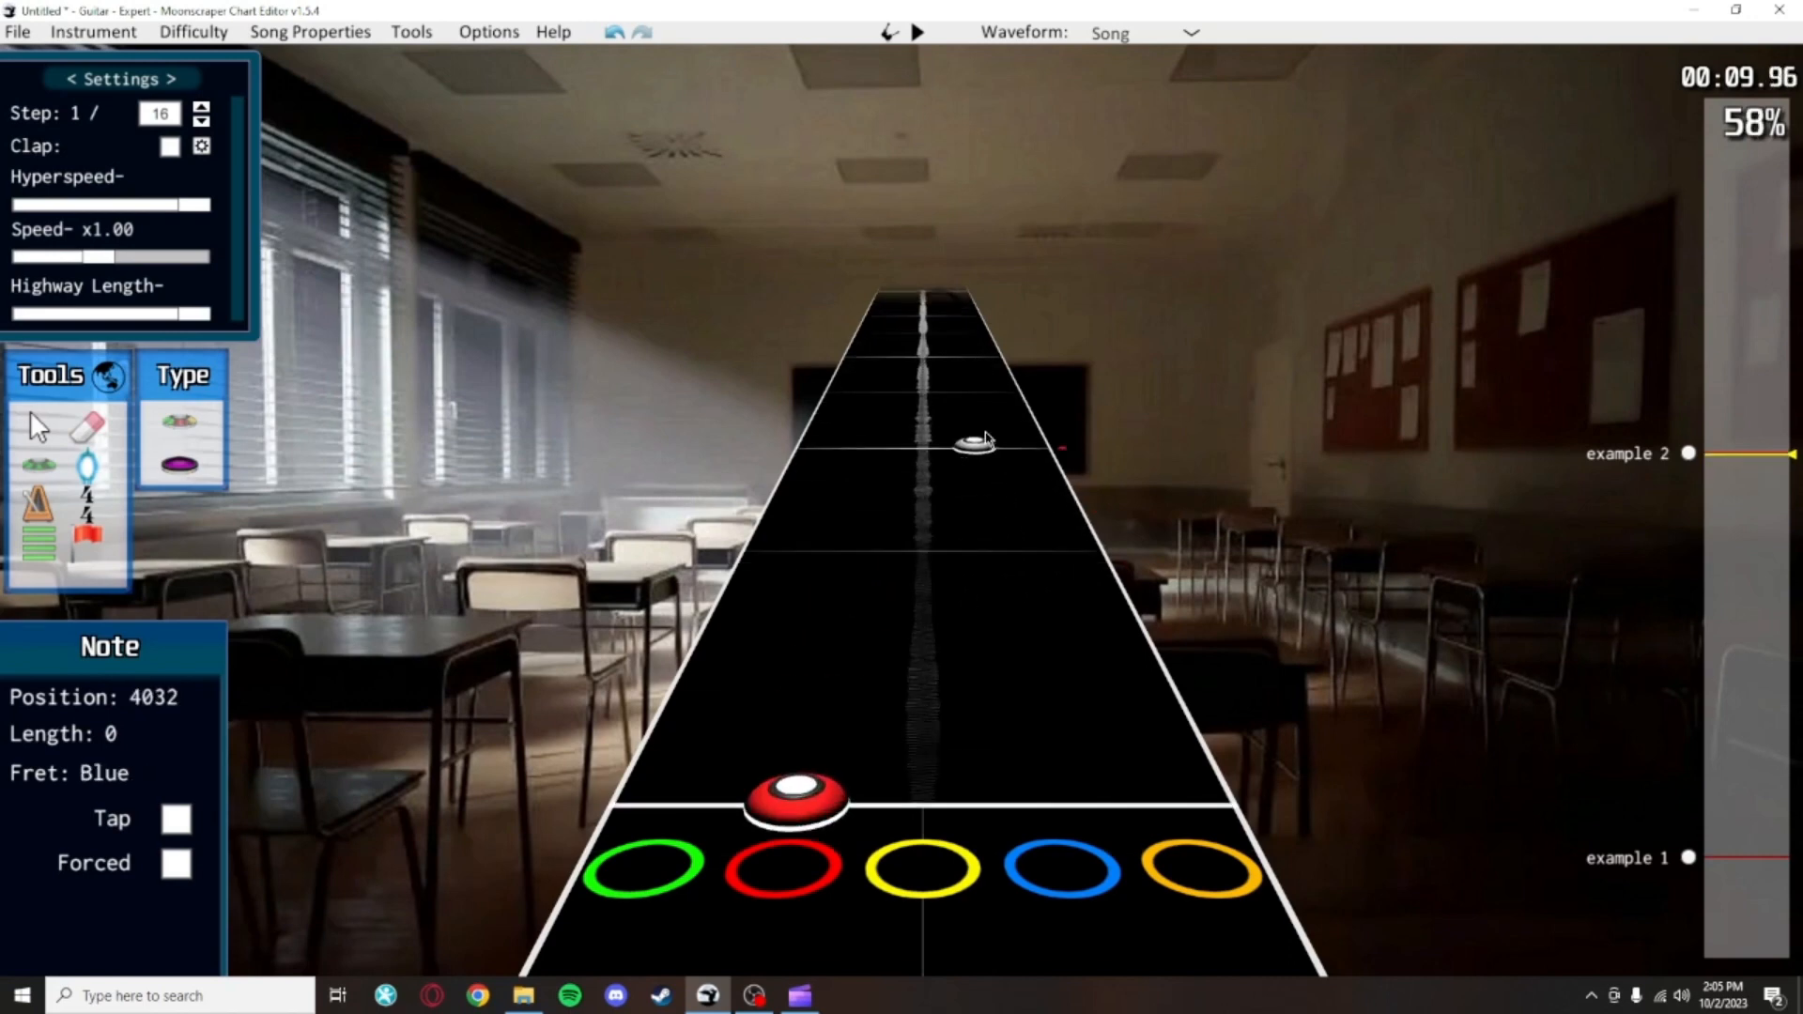
key("space")
key("space")
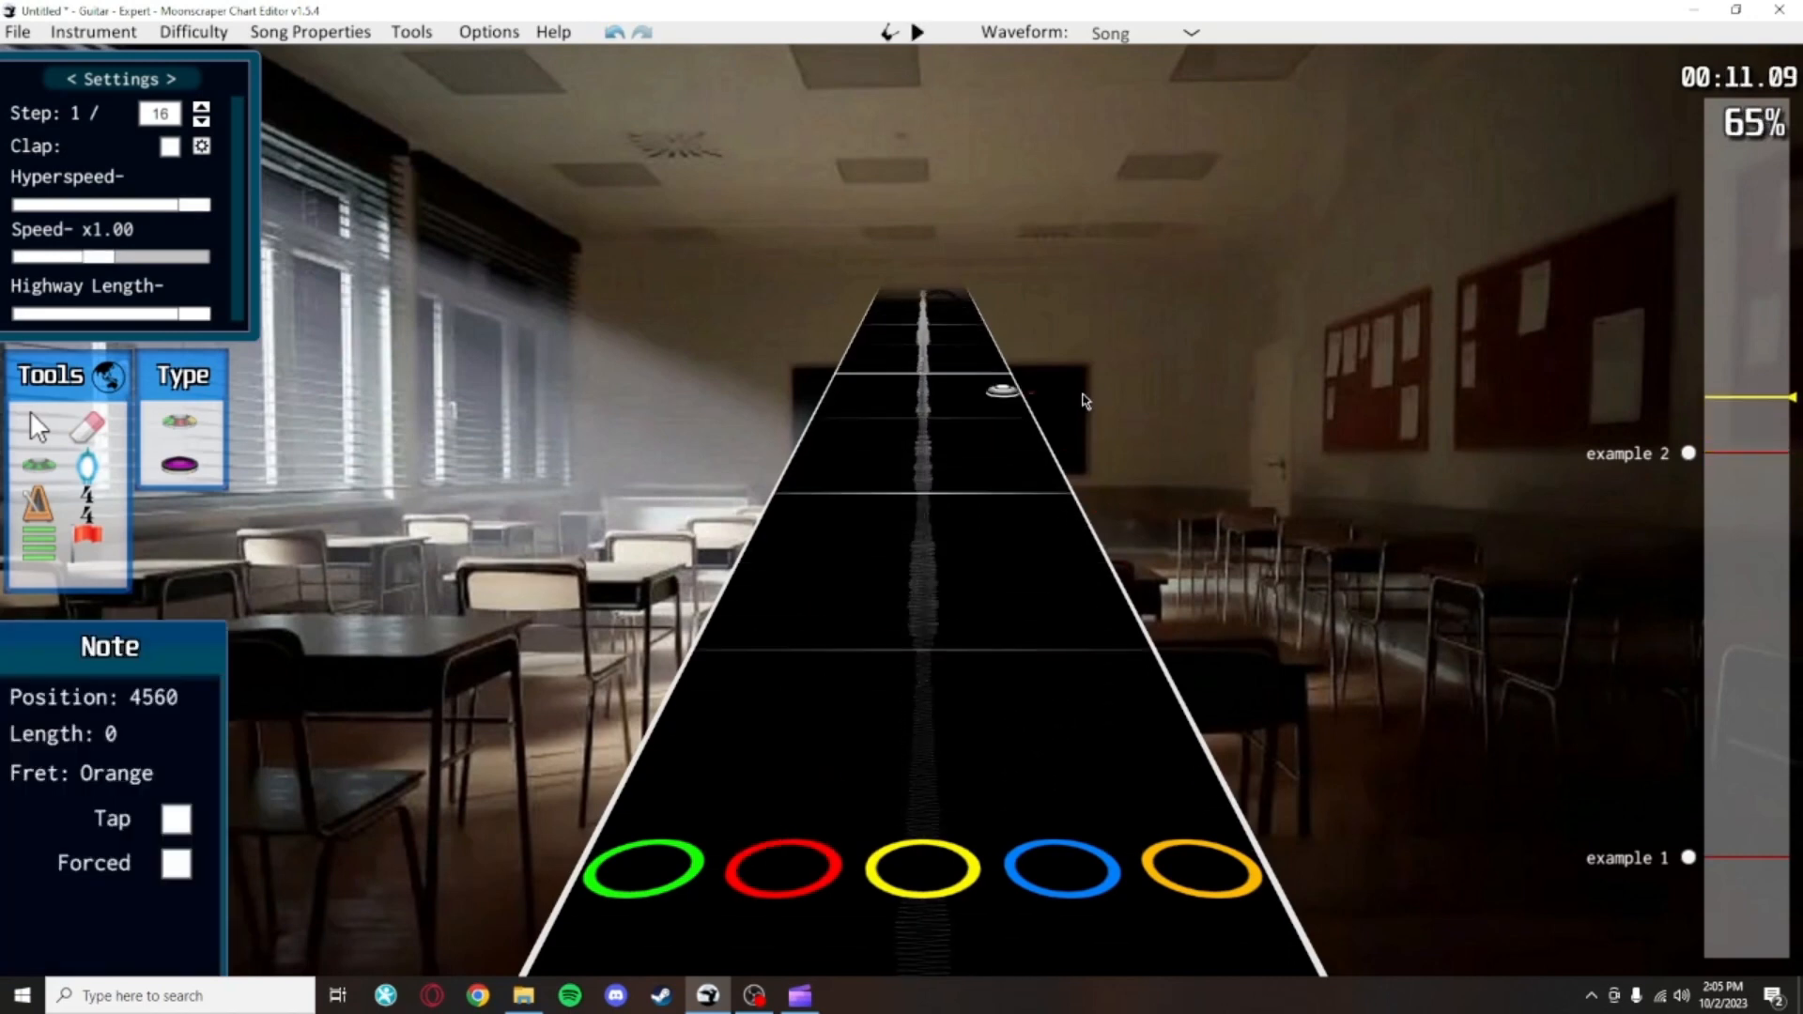
scroll(1088, 450, "down", 4)
scroll(998, 386, "down", 4)
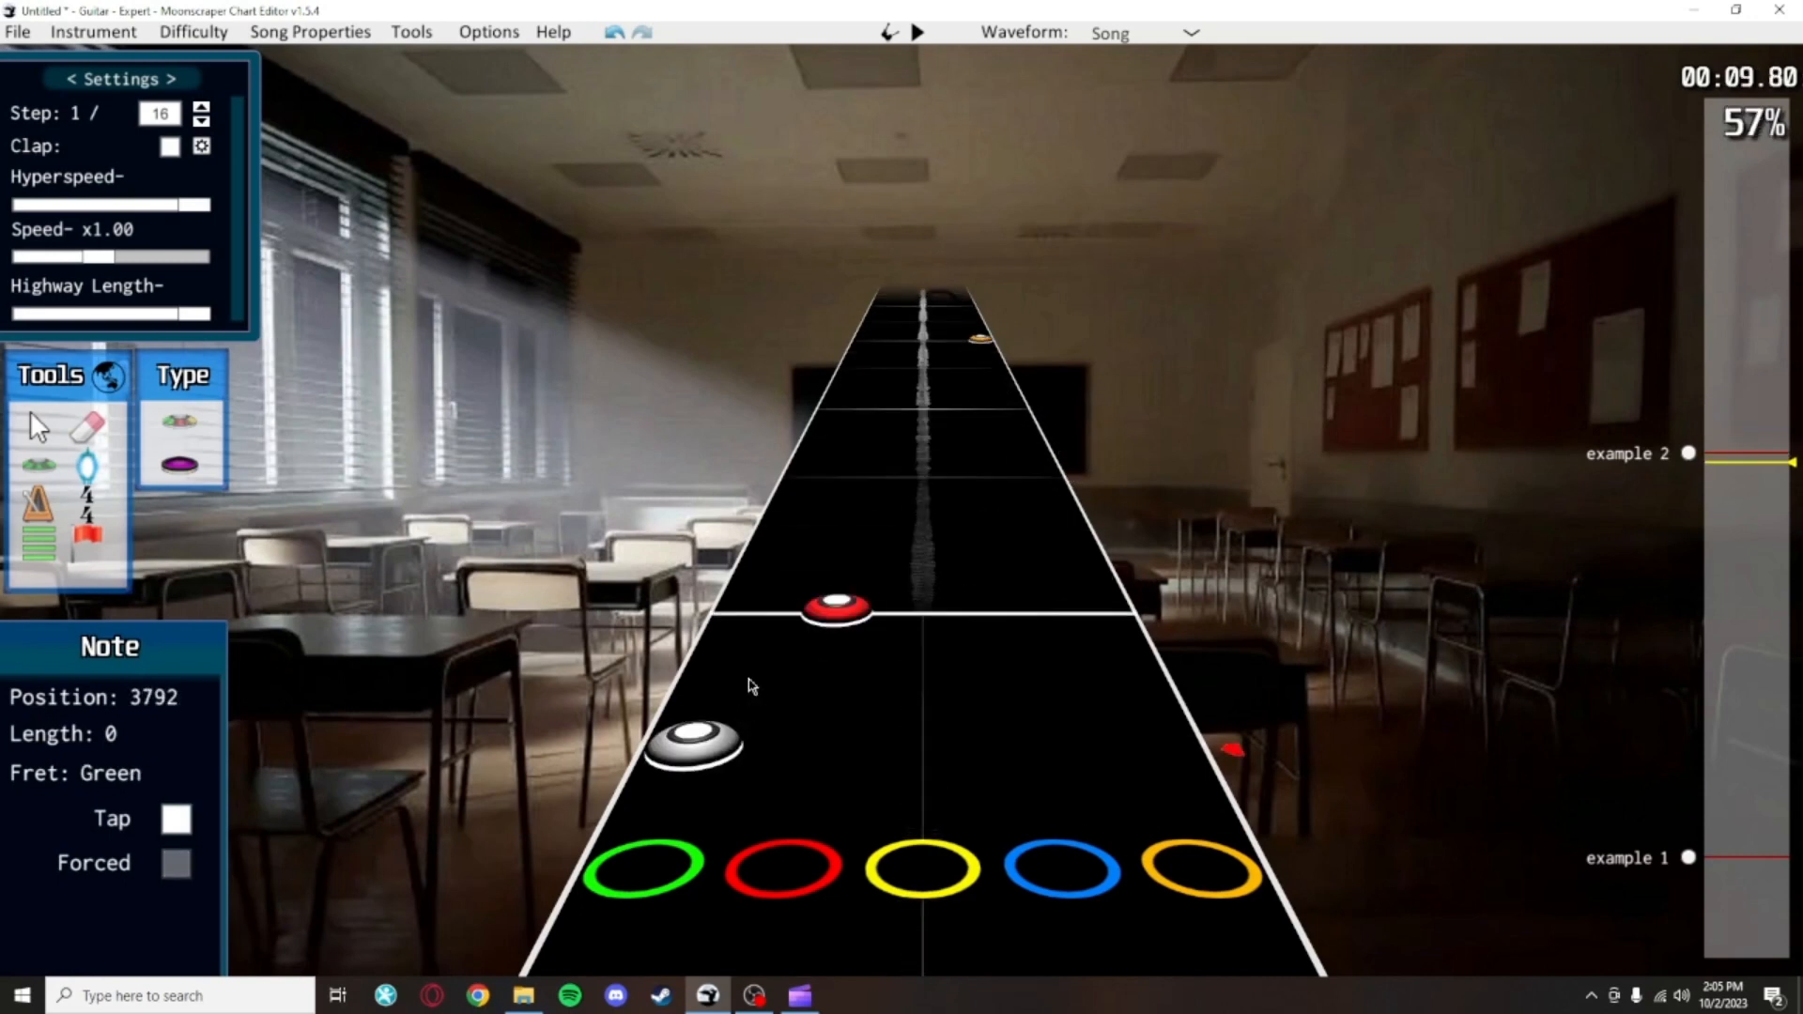
left_click(1001, 331)
left_click_drag(1010, 336, 1014, 346)
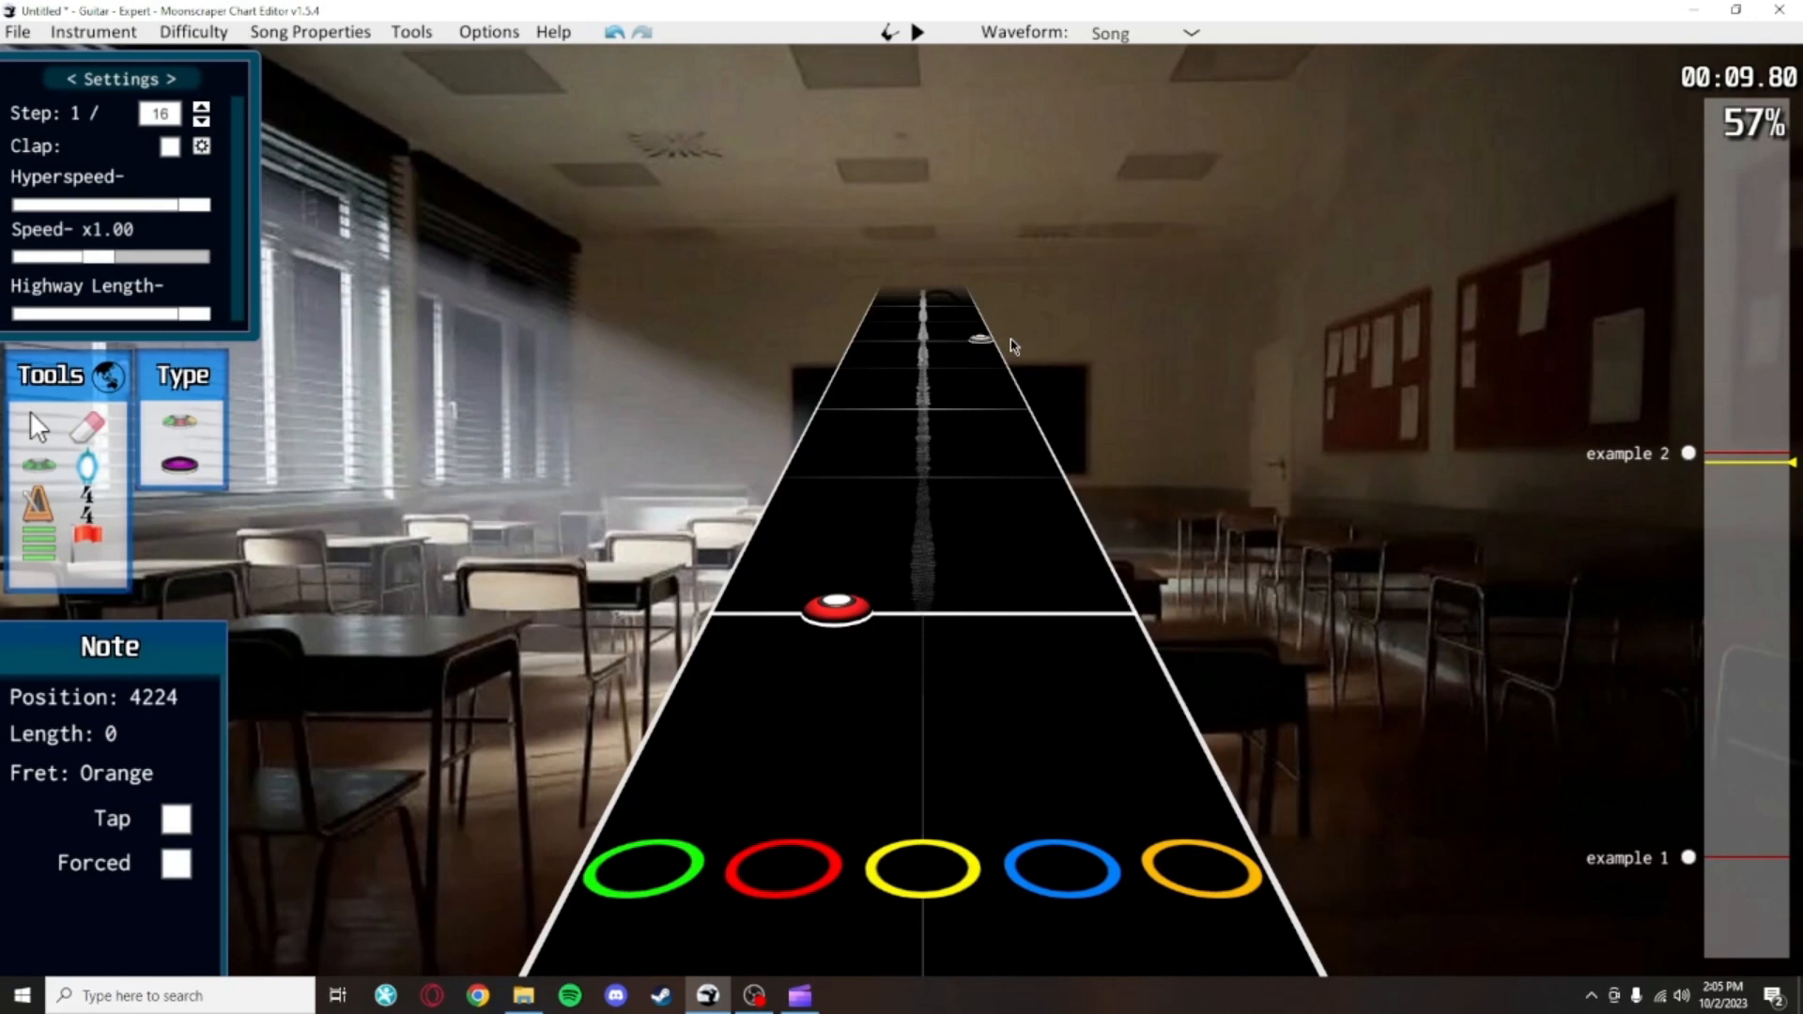
Try a yellow note in place of the red one at position 3840, and put the red note back
left_click(953, 598)
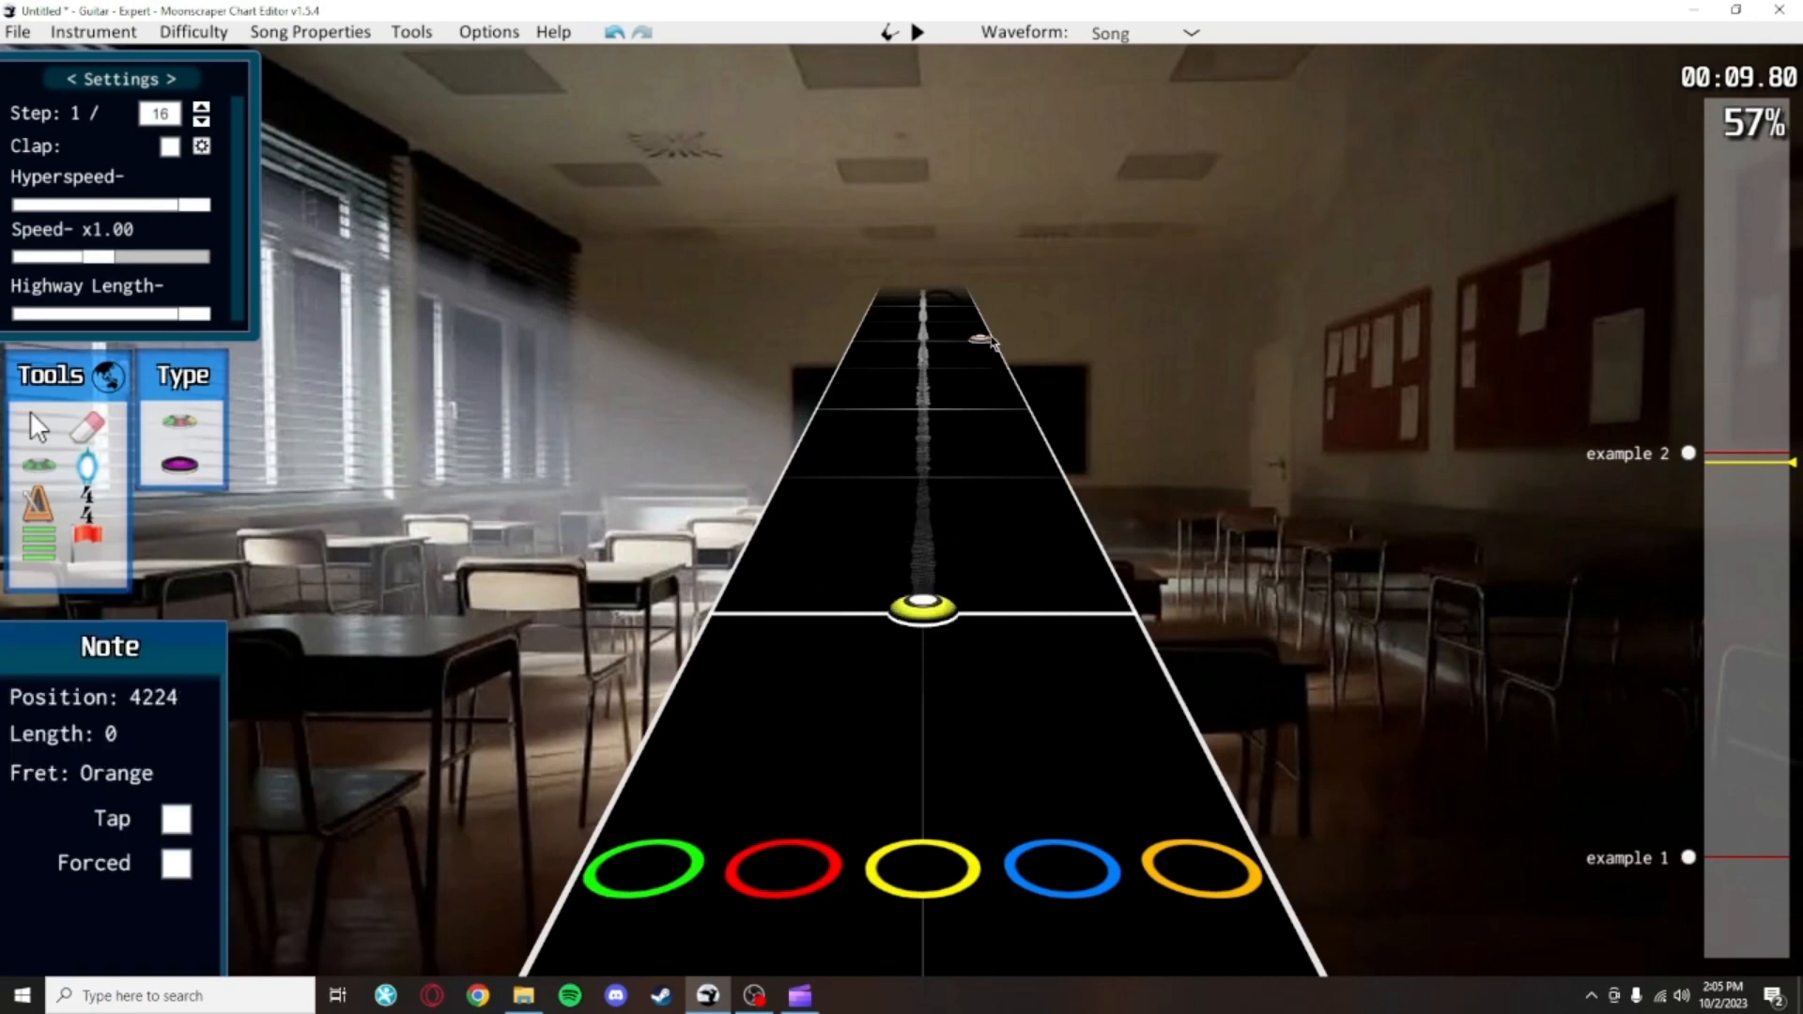
scroll(956, 594, "up", 1)
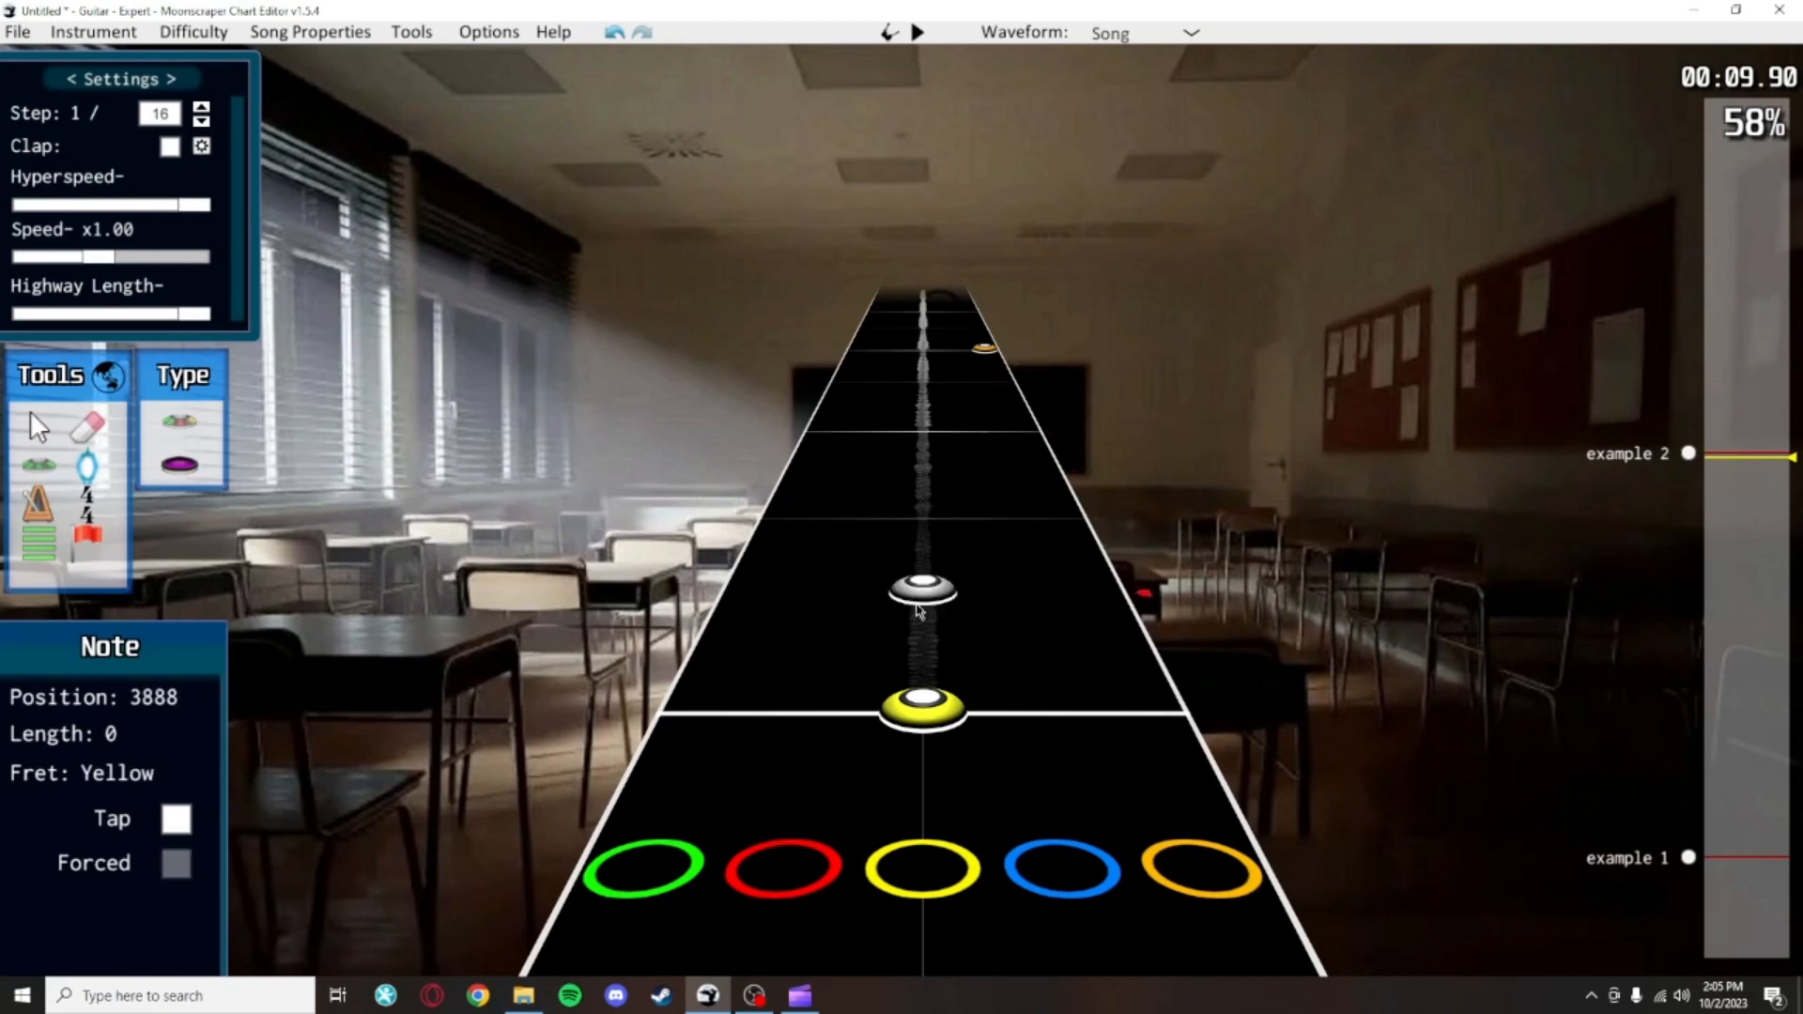
left_click(933, 717)
left_click(813, 711)
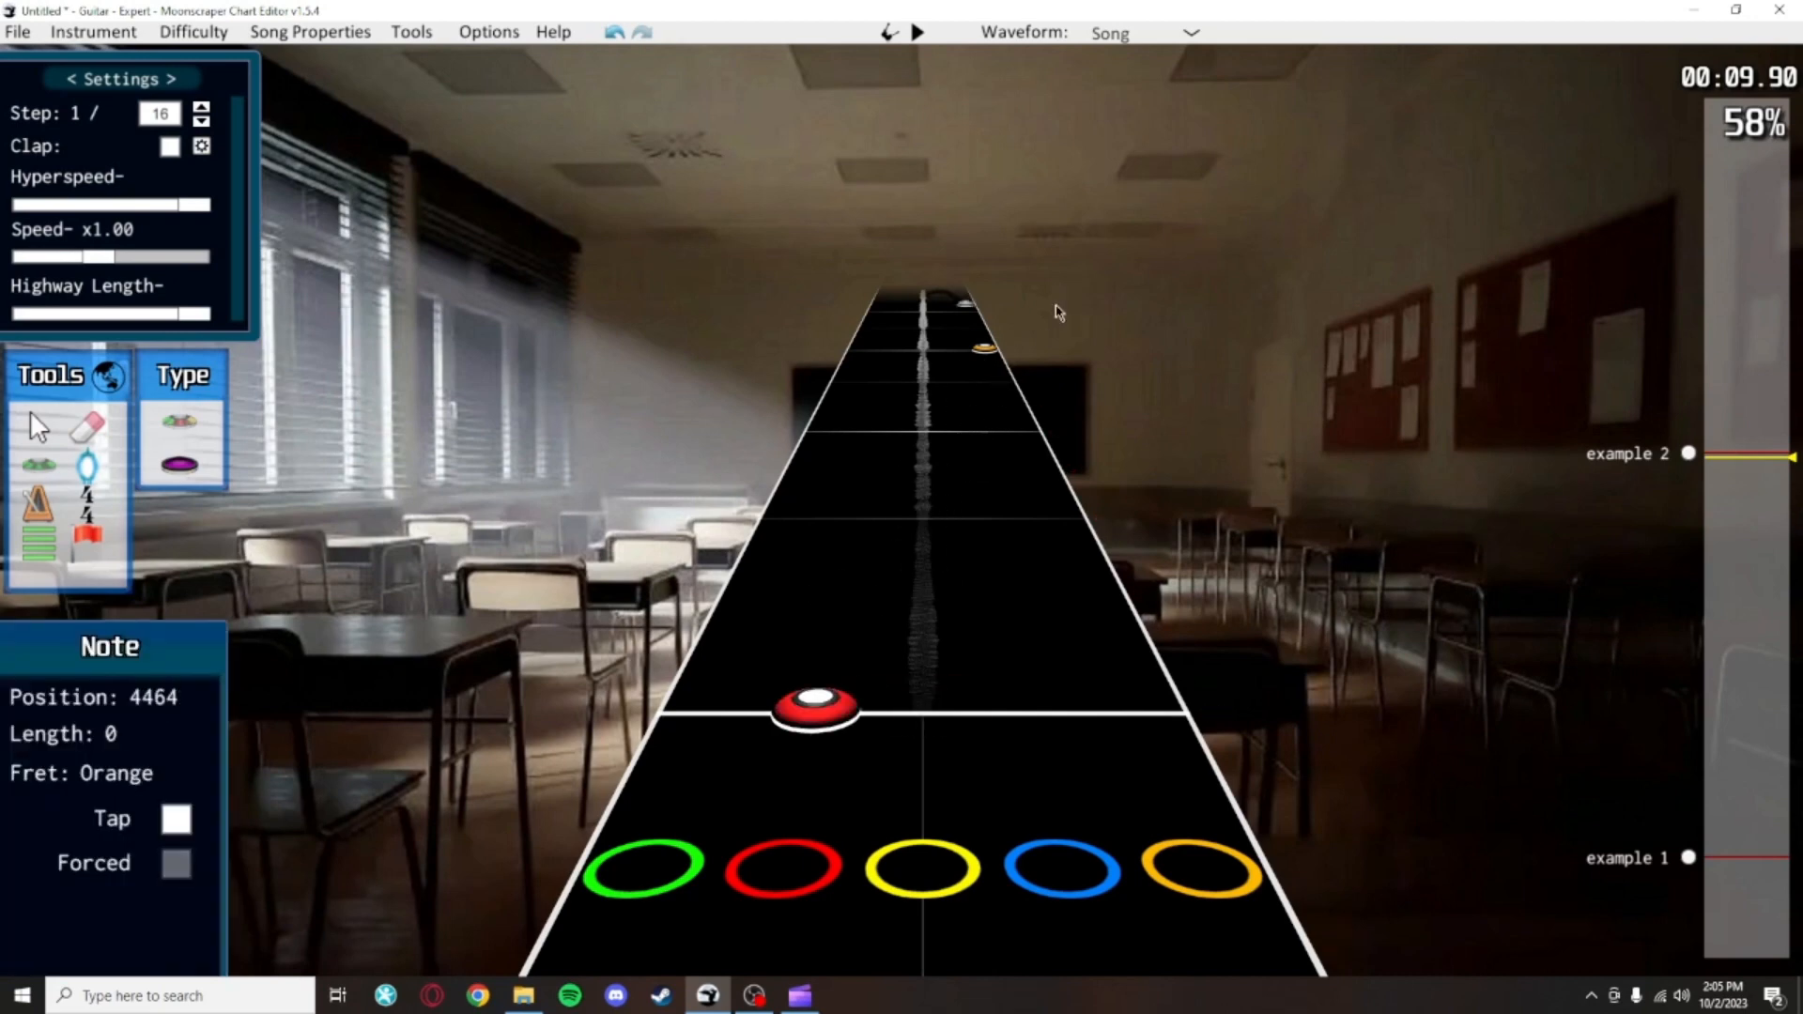
Play Example 2 from the red note past the orange note and advance to position 4608
key("space")
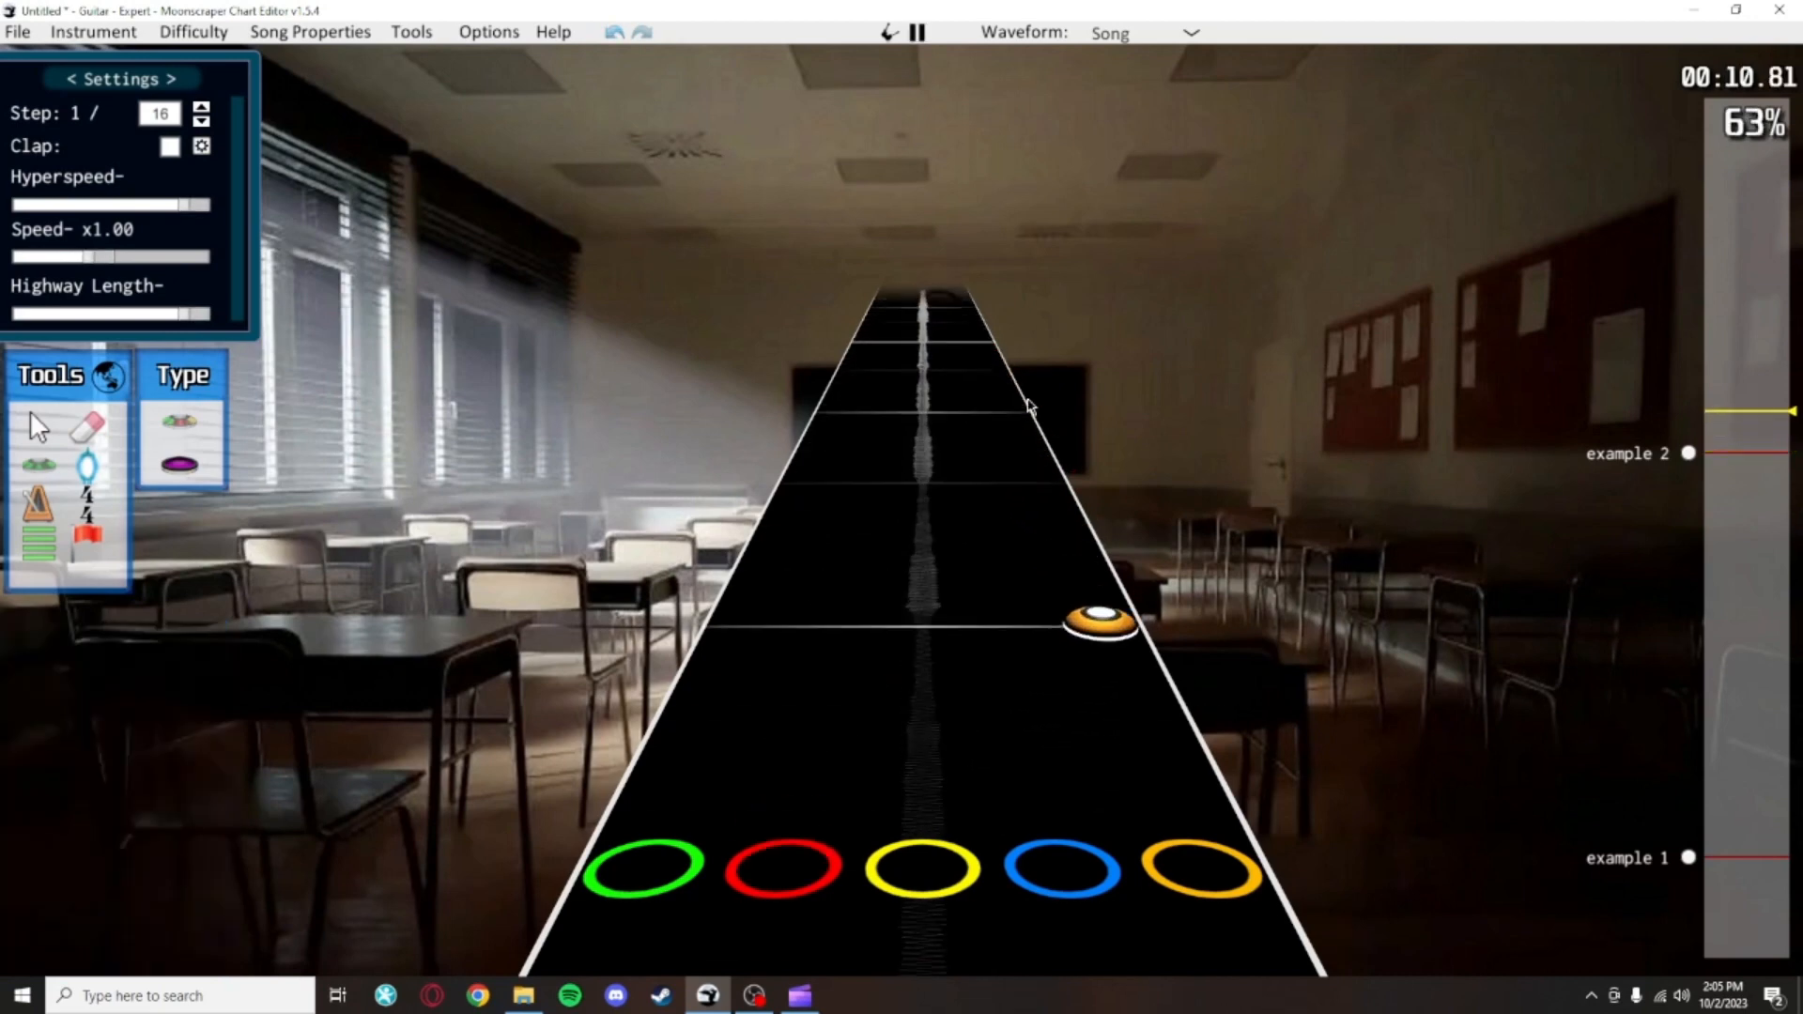
key("space")
scroll(1113, 657, "down", 6)
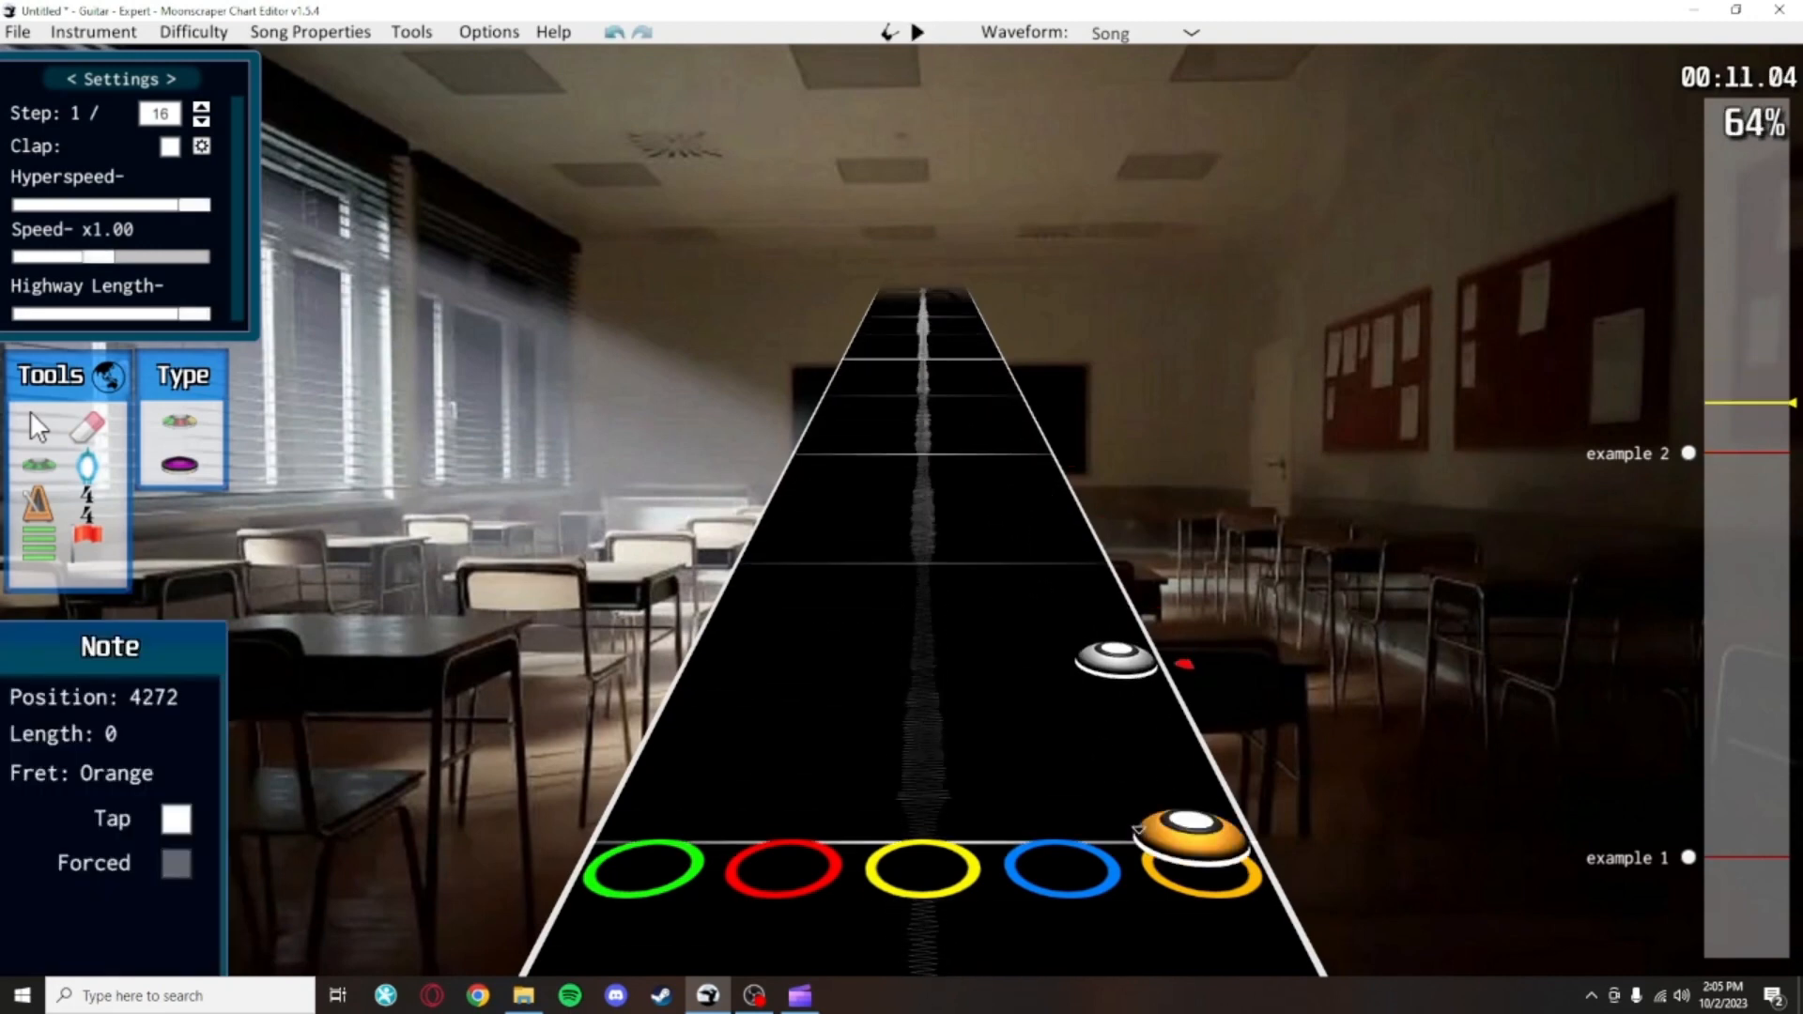
scroll(986, 488, "up", 1)
left_click(992, 494)
scroll(995, 507, "up", 2)
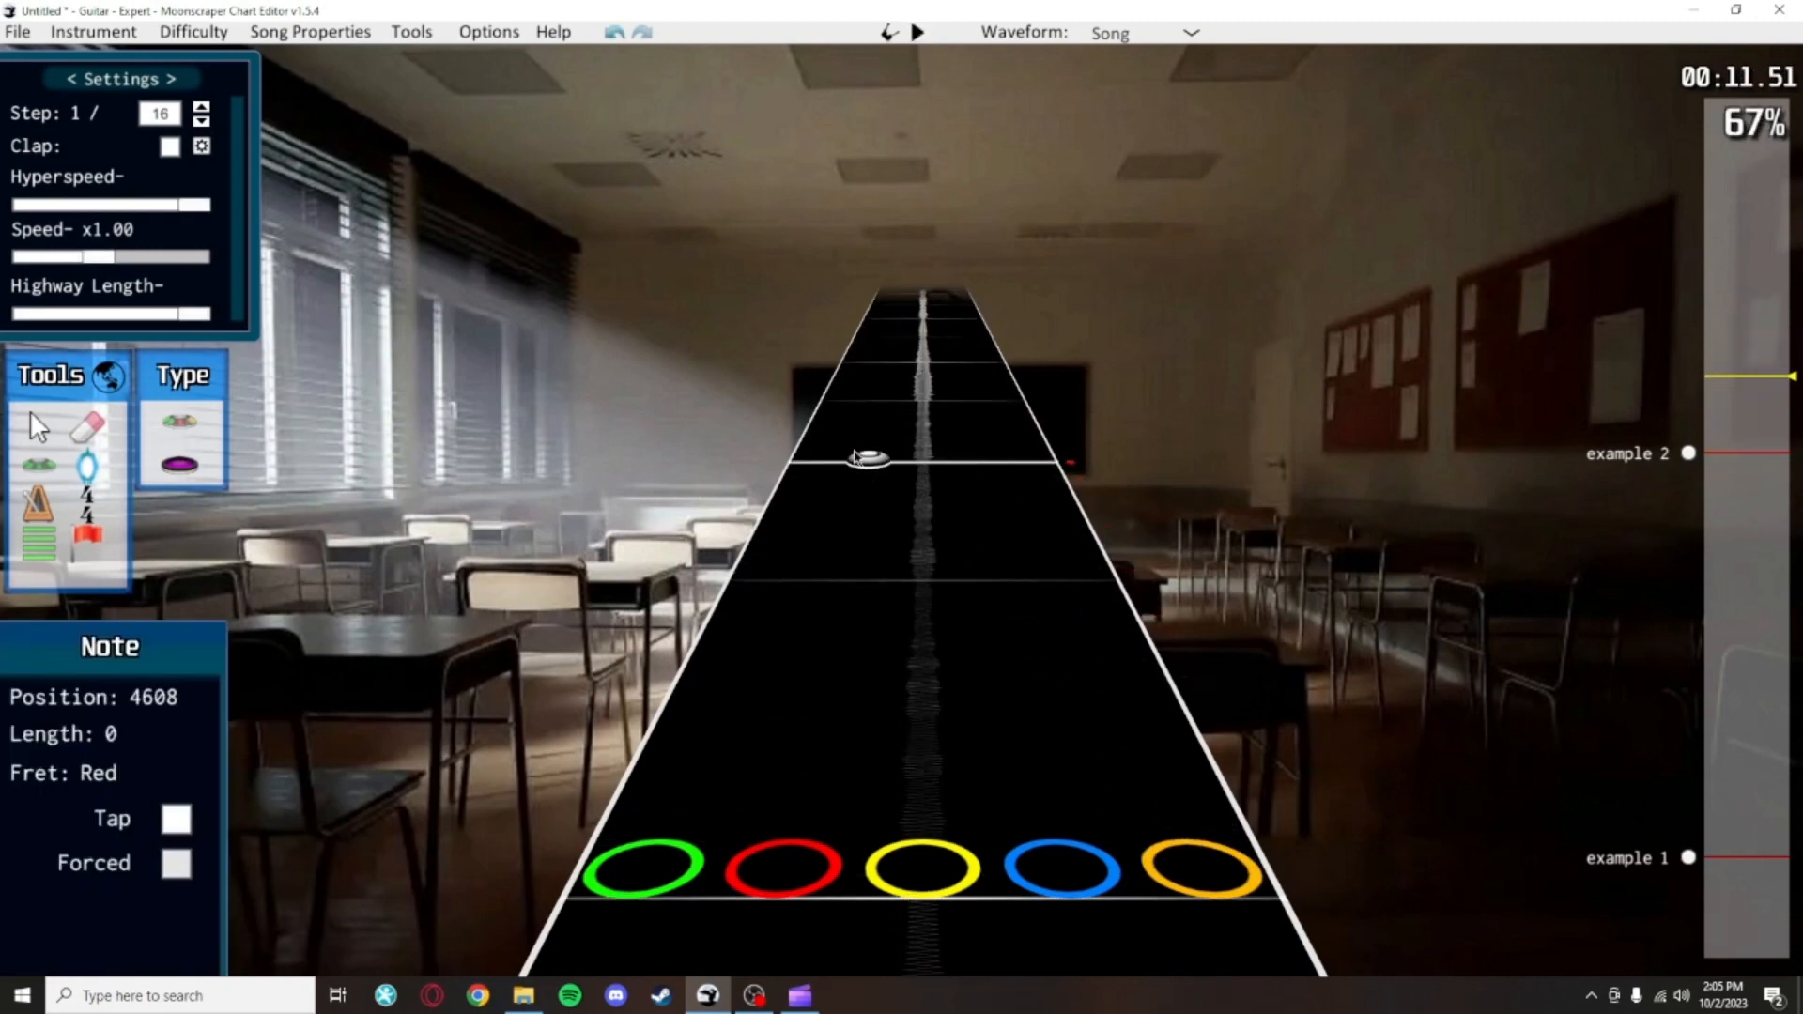
Place a green note at position 4704, play the section leading to it, and return to position 4320
left_click(842, 404)
scroll(939, 479, "down", 1)
scroll(1085, 561, "up", 3)
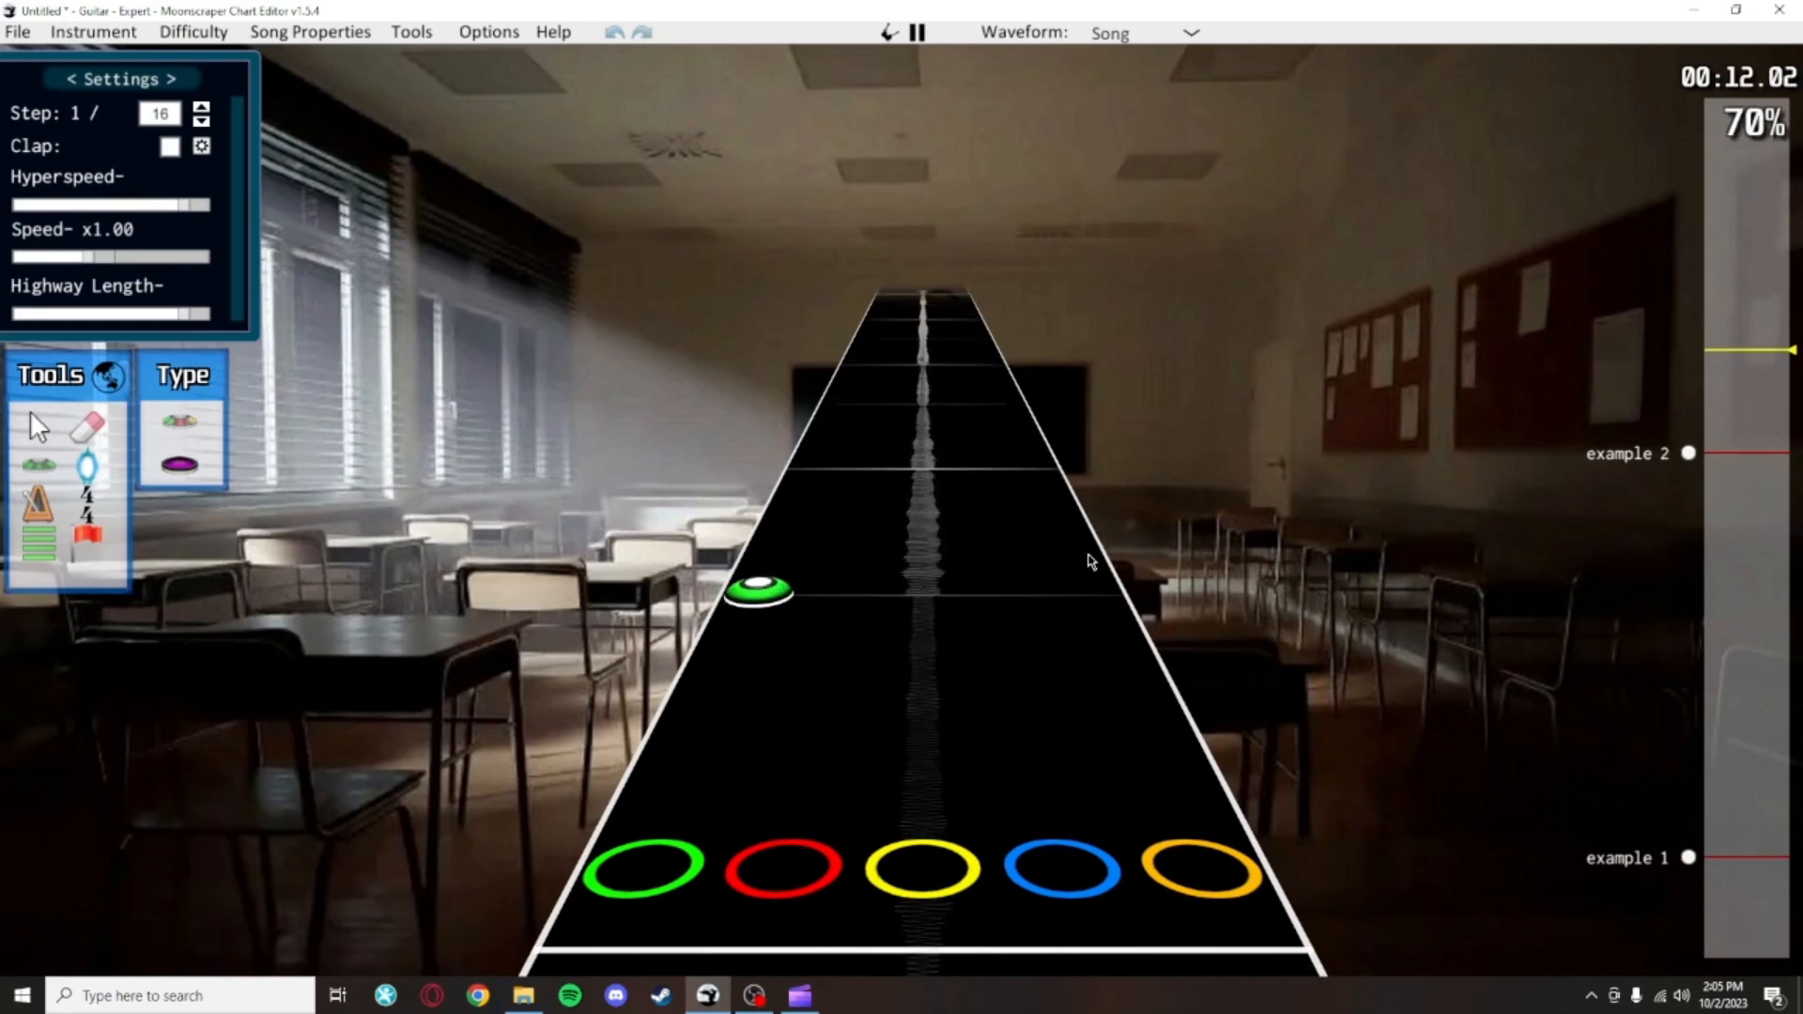
scroll(1118, 610, "down", 4)
left_click(1160, 697)
scroll(1089, 601, "down", 1)
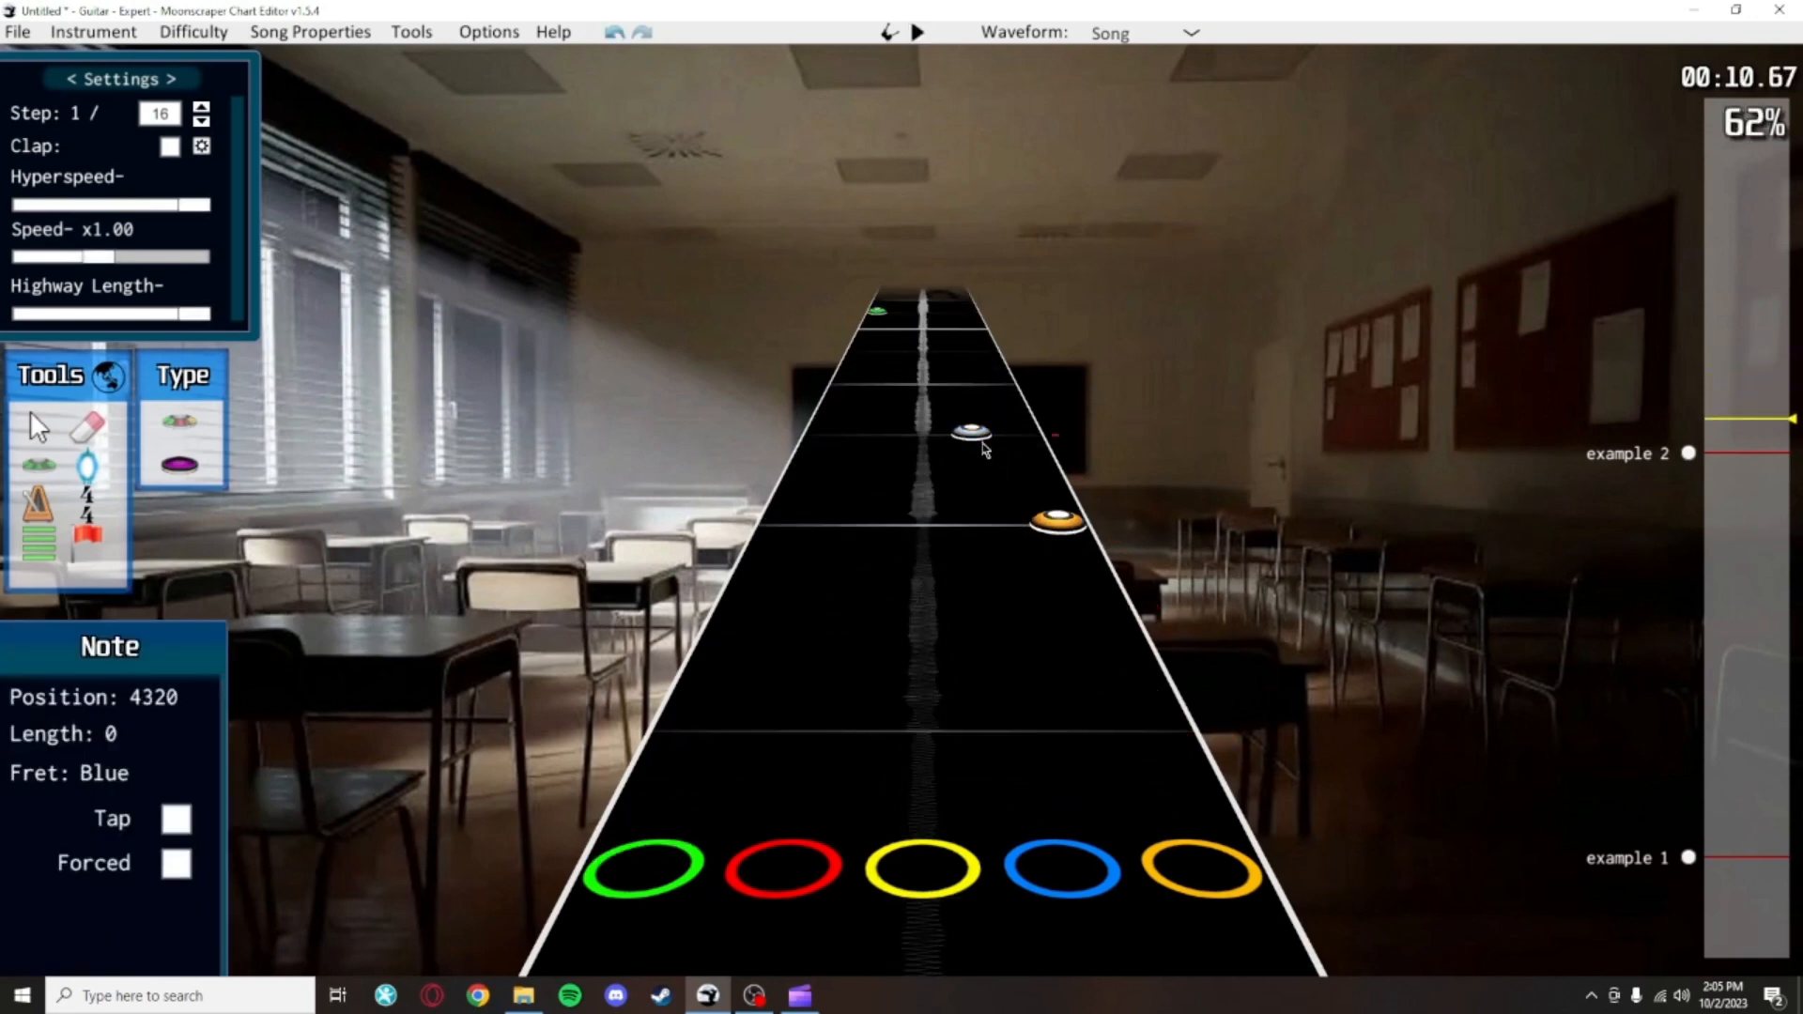
Try an orange note at position 4320, replace it with a blue note, and play on through the section
scroll(1049, 512, "up", 1)
left_click(1048, 510)
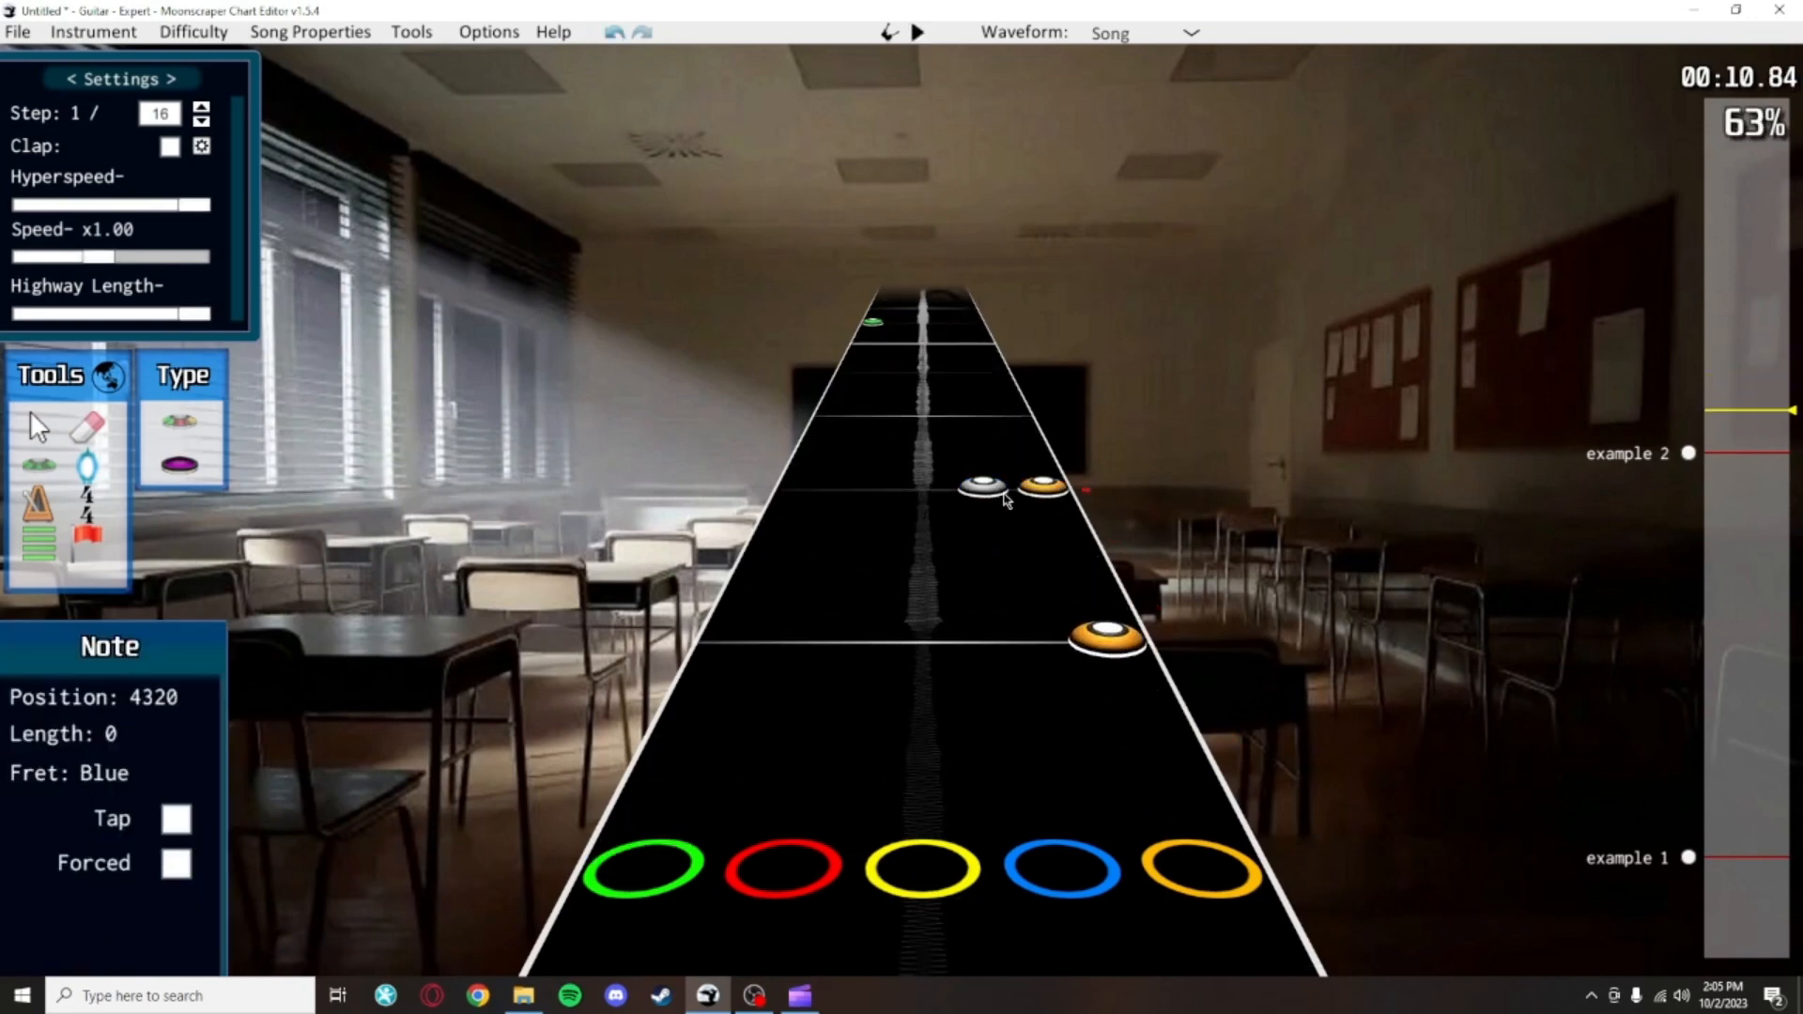
right_click(1003, 498)
scroll(1071, 568, "up", 1)
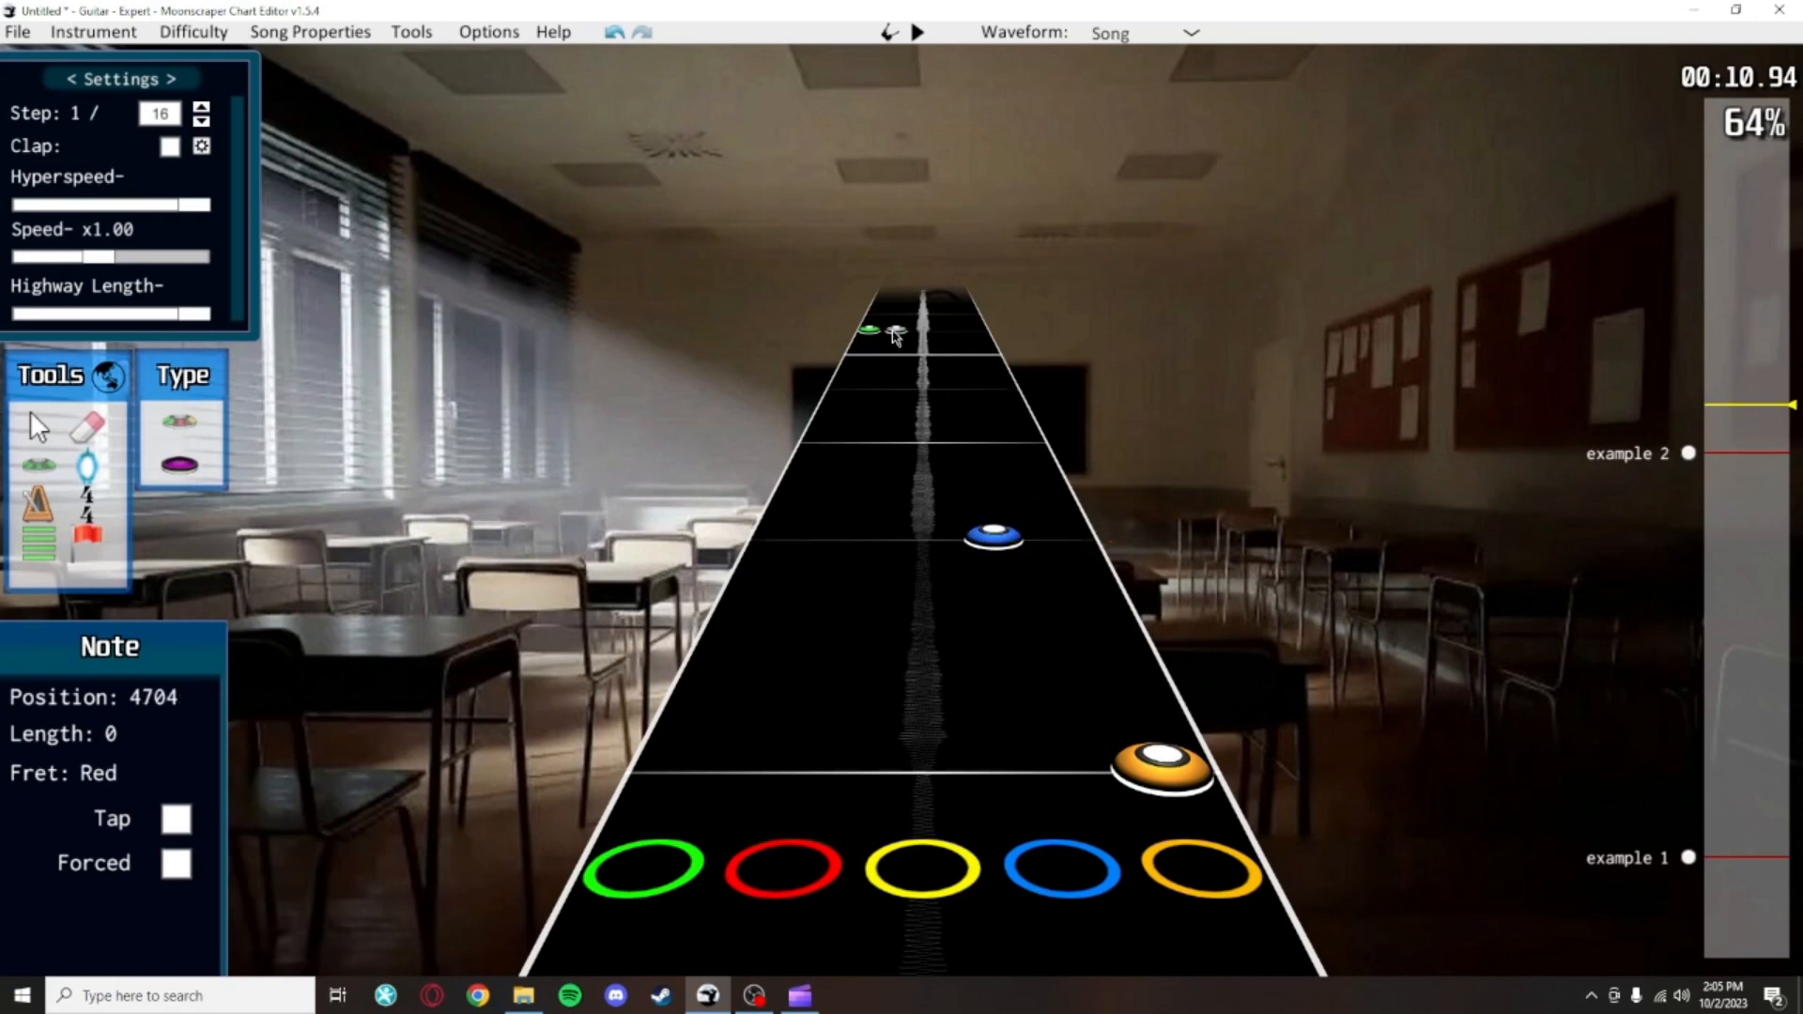
scroll(1079, 580, "down", 3)
key("space")
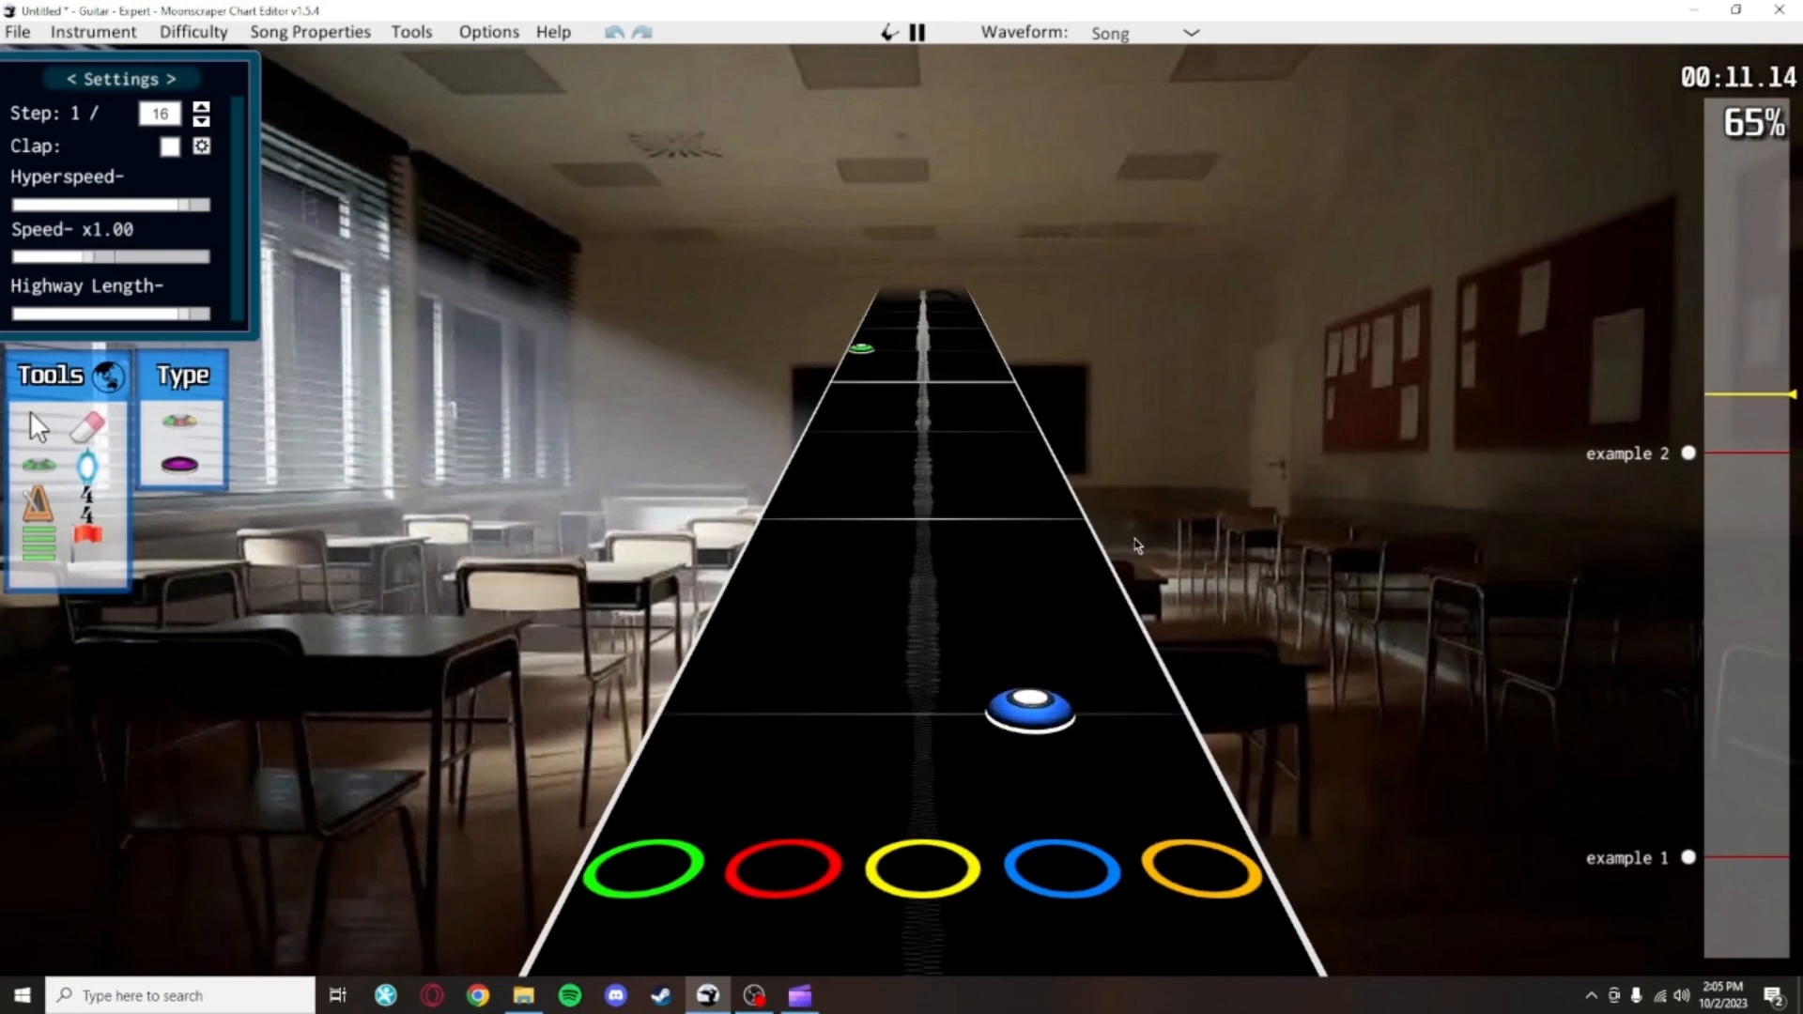
key("space")
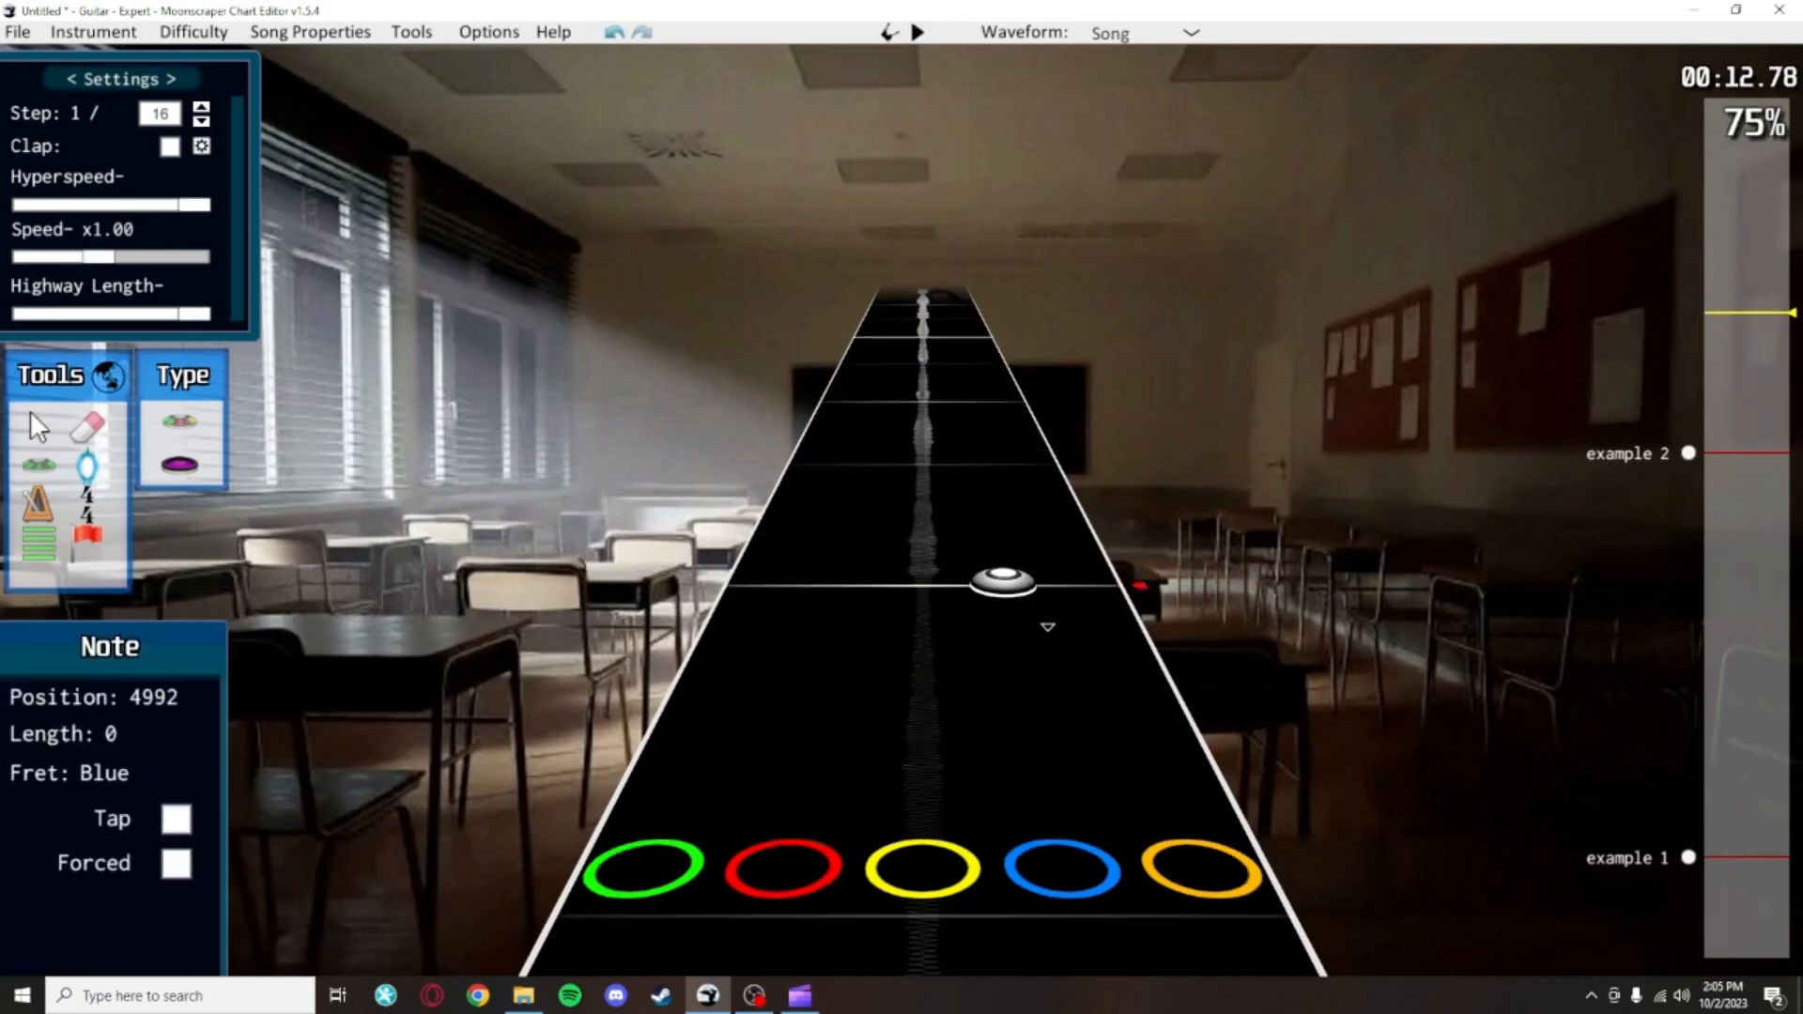
Place an orange note at position 5280 and, after playing the section, move it to position 5184
scroll(1008, 605, "down", 1)
scroll(1014, 599, "down", 2)
scroll(1052, 683, "up", 2)
scroll(848, 827, "down", 1)
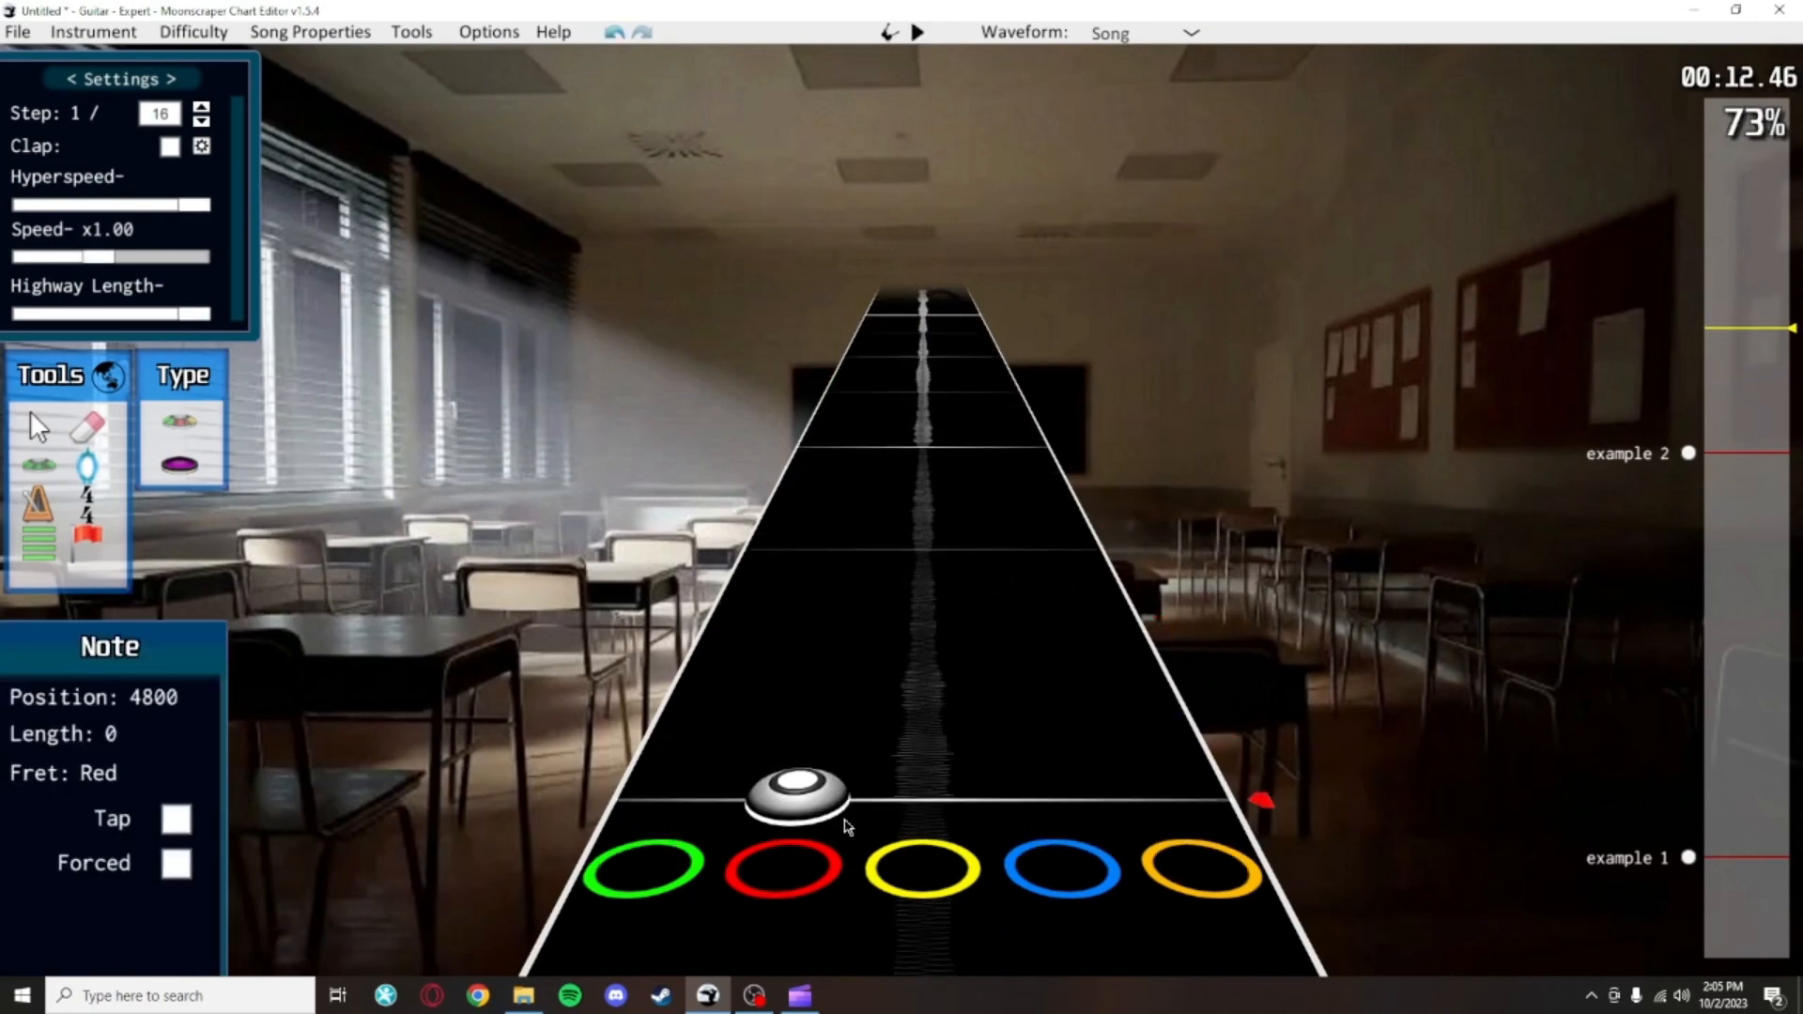
scroll(1087, 613, "up", 3)
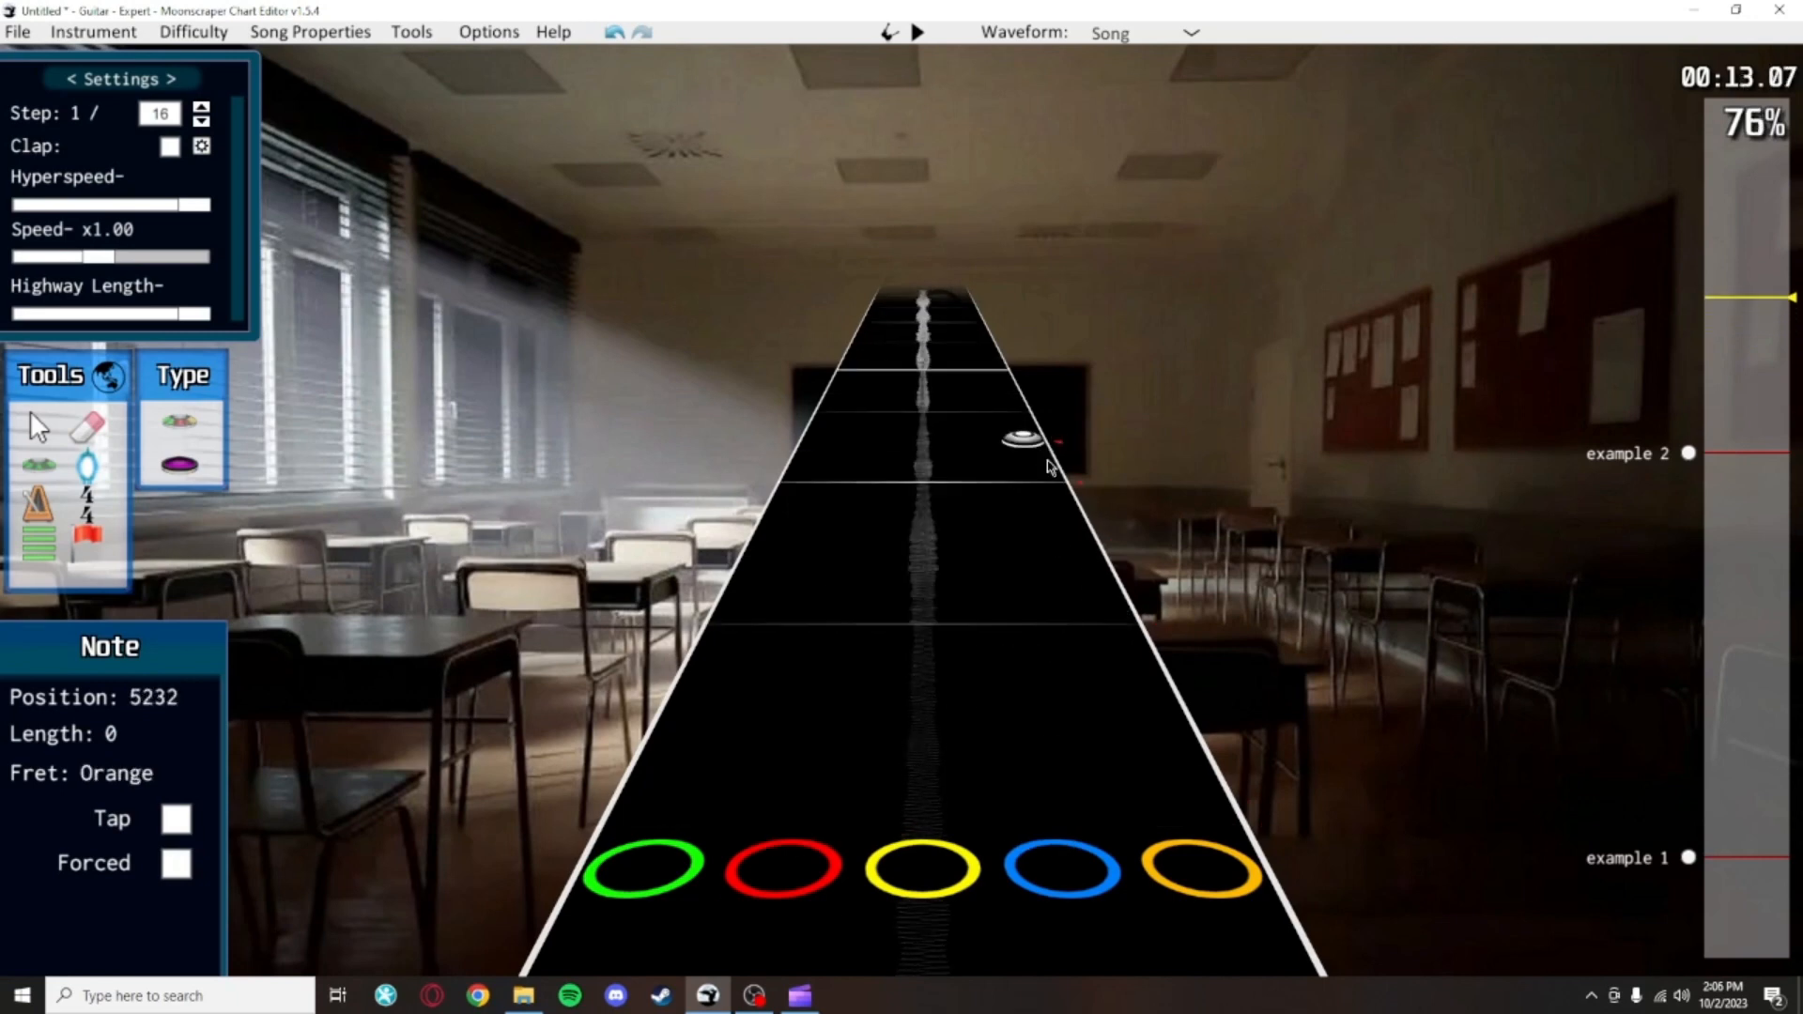
scroll(1049, 467, "down", 1)
key("space")
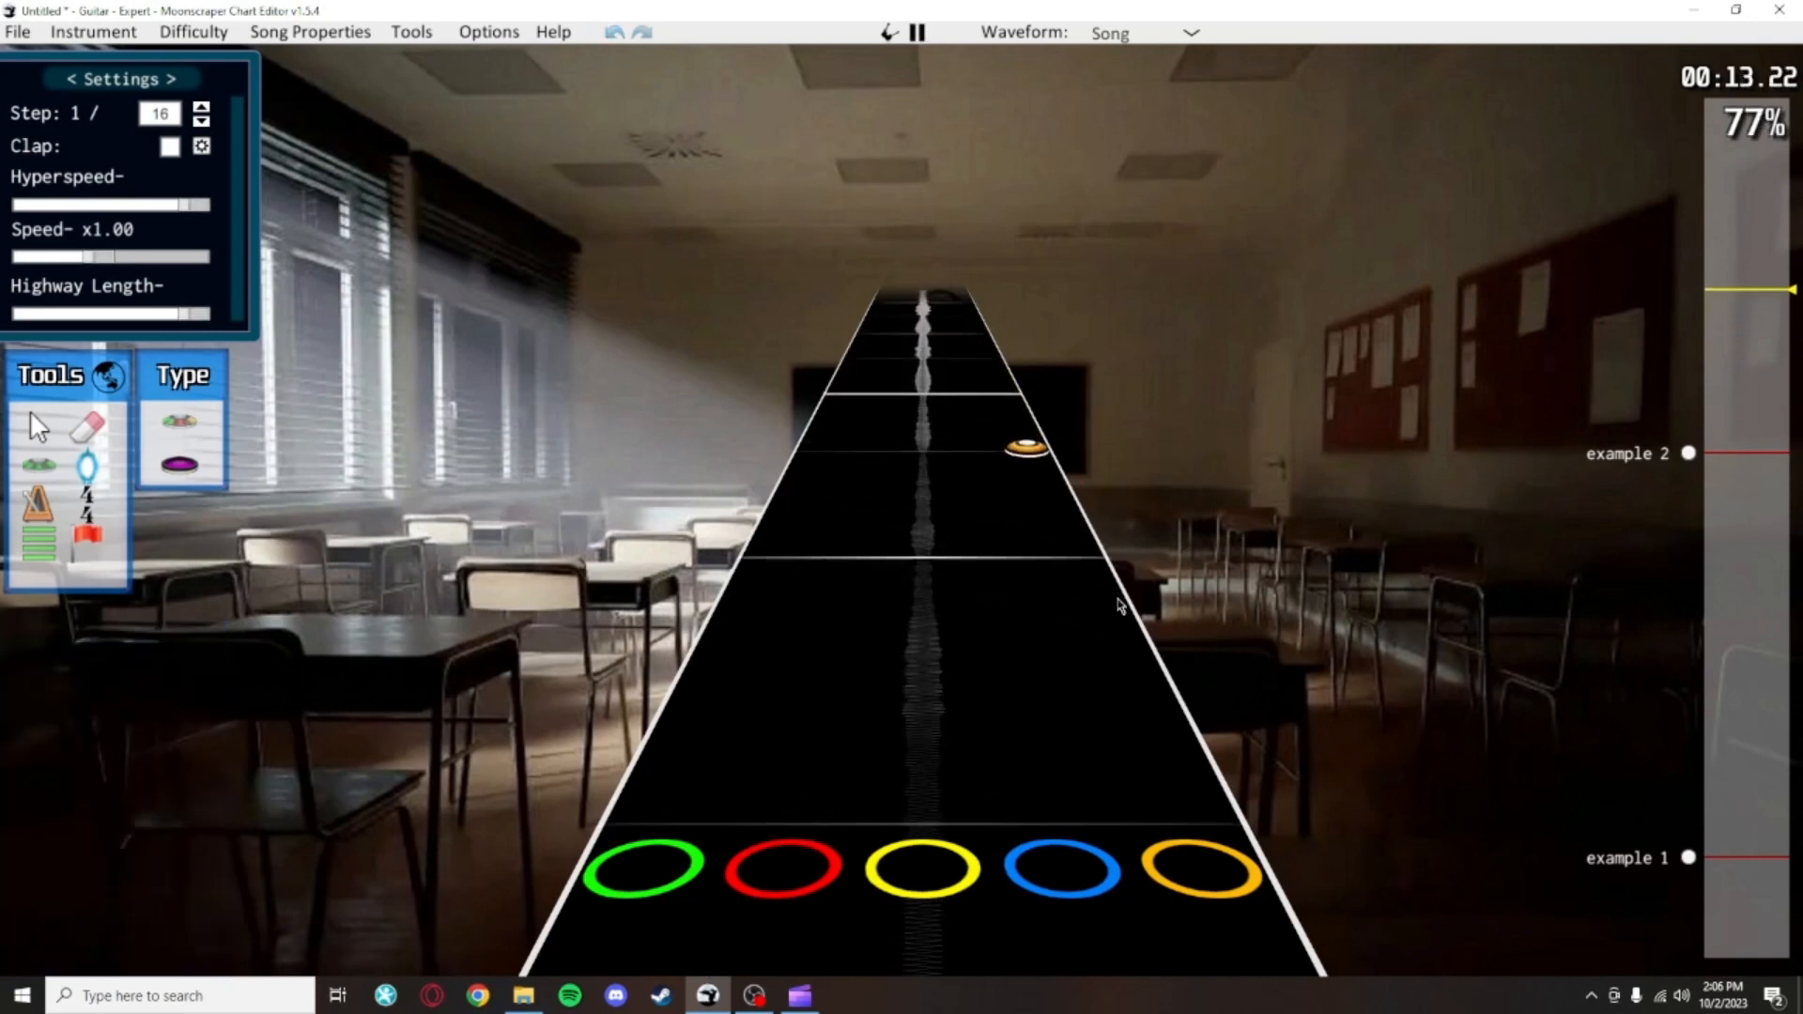
key("space")
scroll(1080, 572, "down", 2)
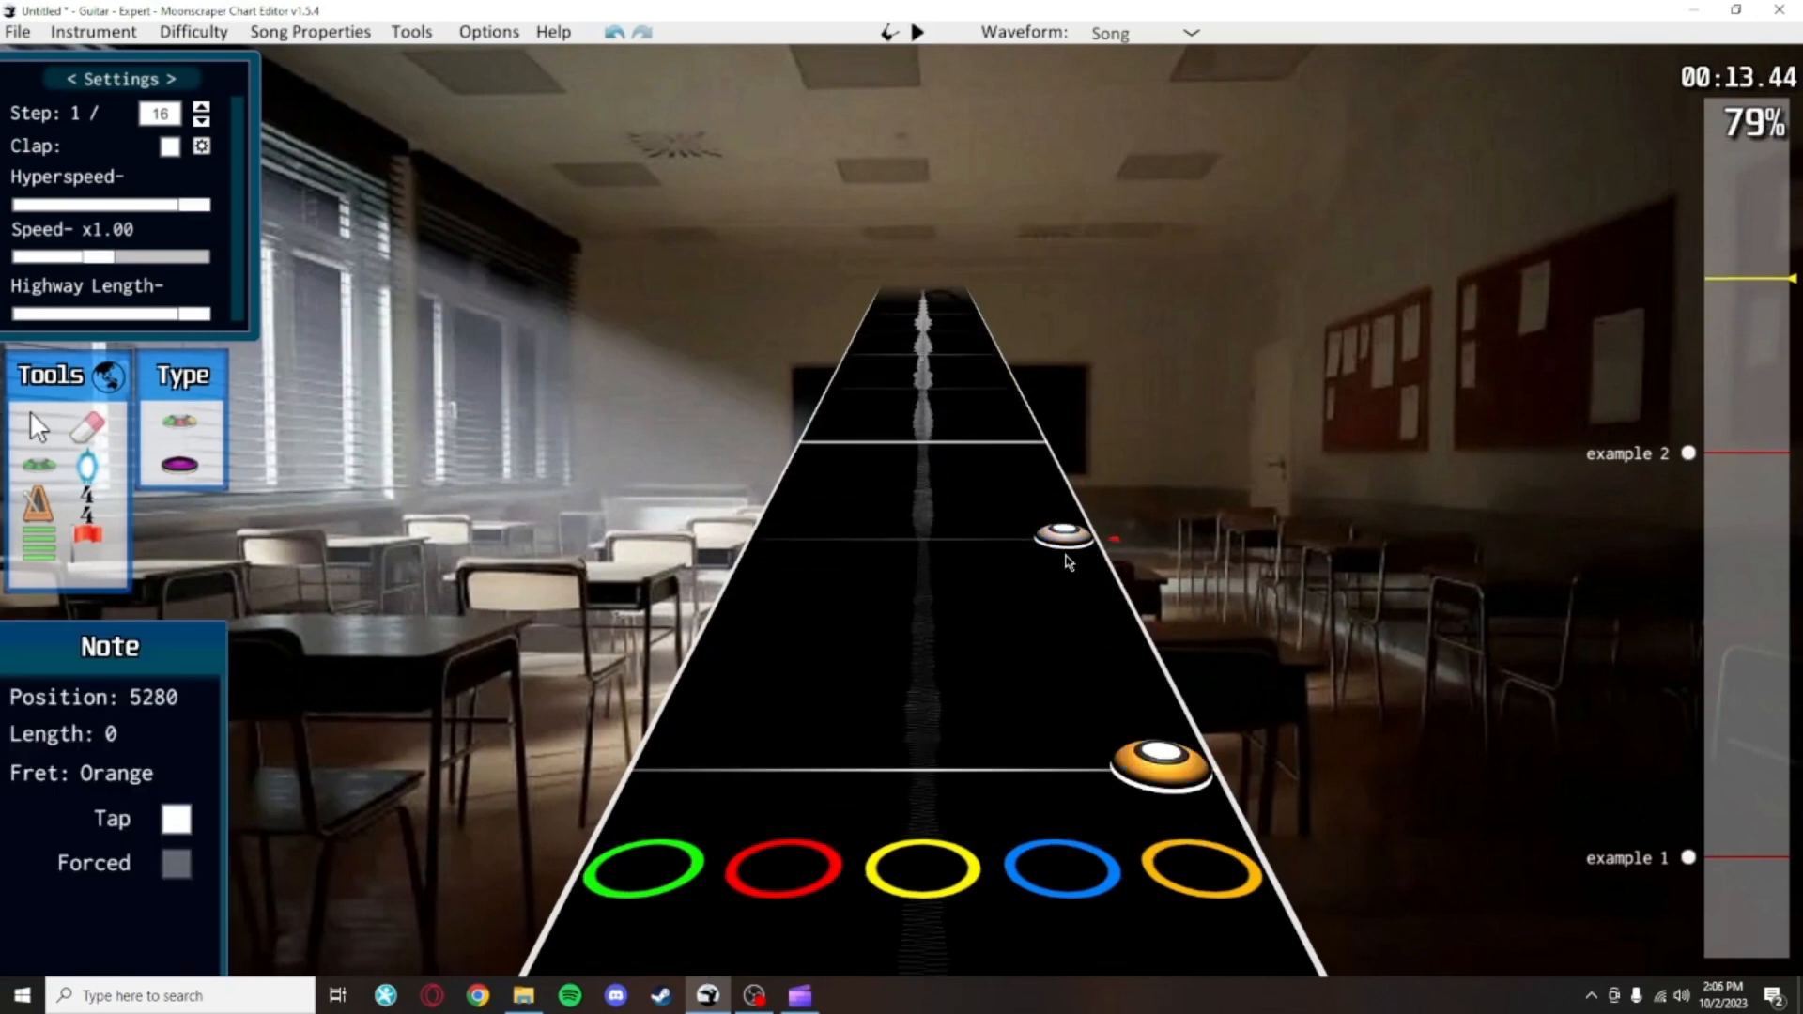
Remove the blue note at position 4320 and the green note at 4704, and set the step to 1/8
scroll(1069, 562, "down", 5)
scroll(1026, 528, "up", 8)
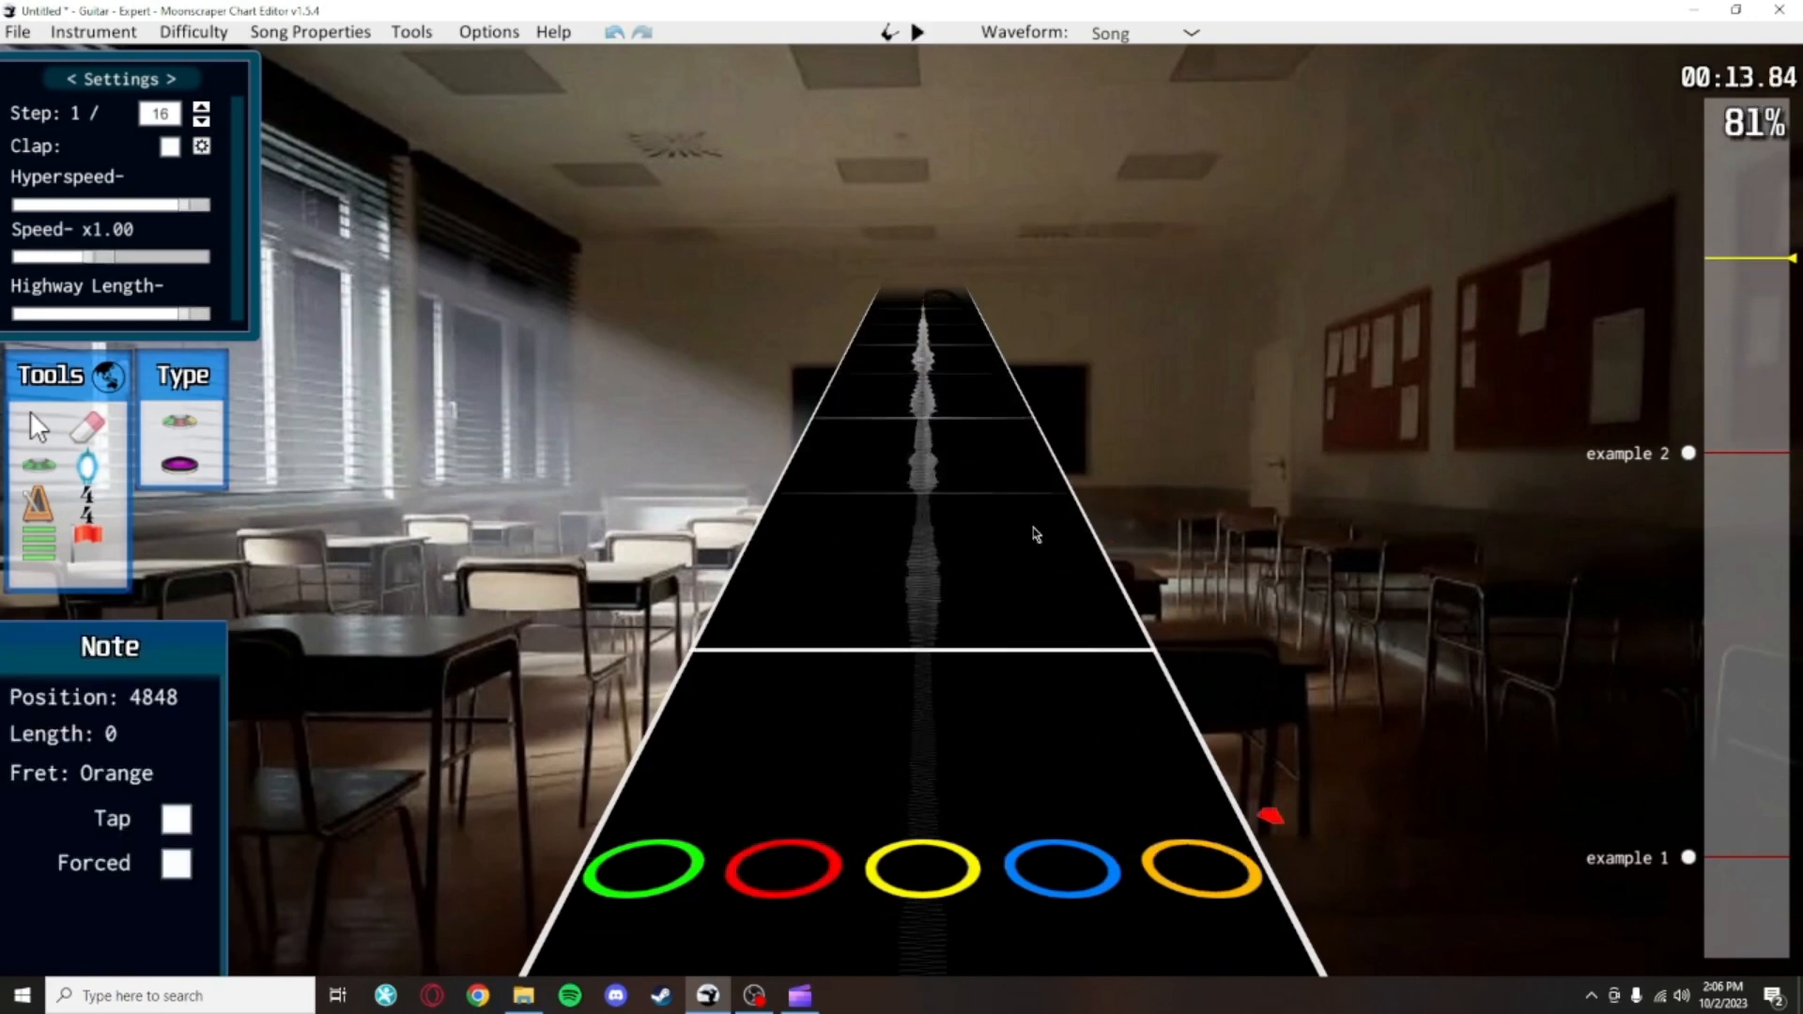
scroll(1036, 533, "down", 2)
scroll(1047, 588, "up", 10)
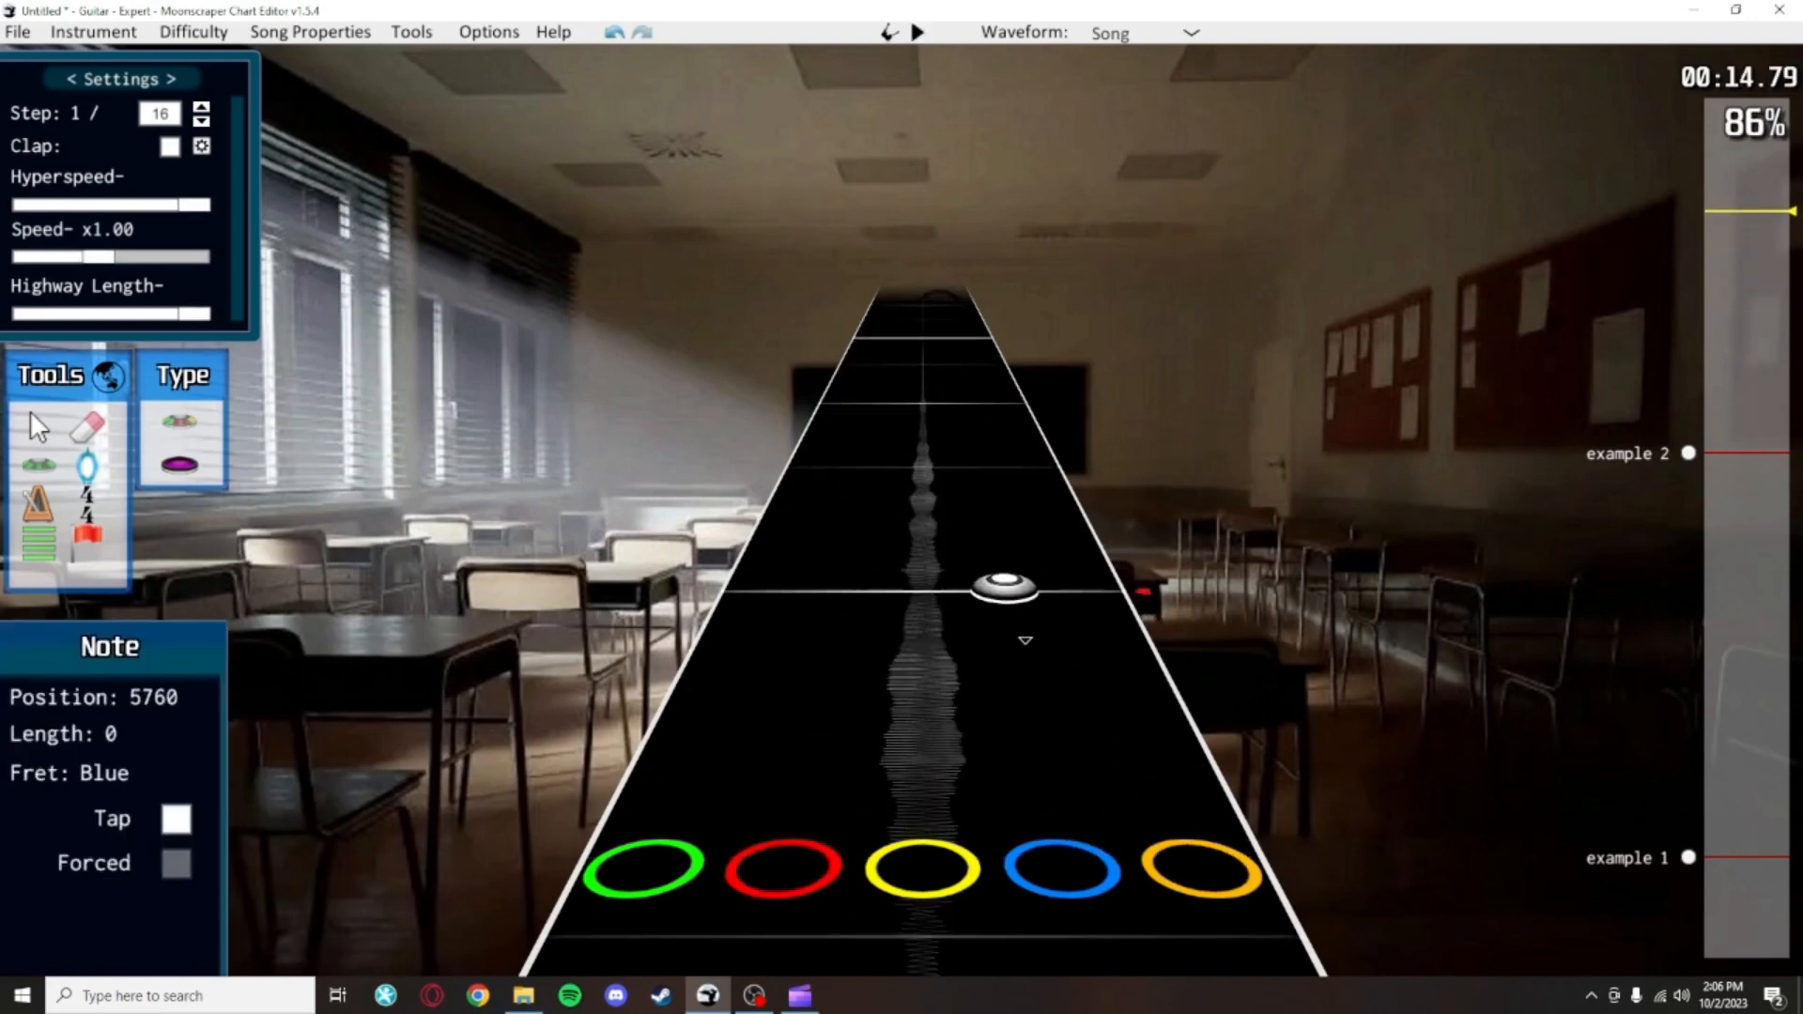
scroll(1025, 641, "down", 20)
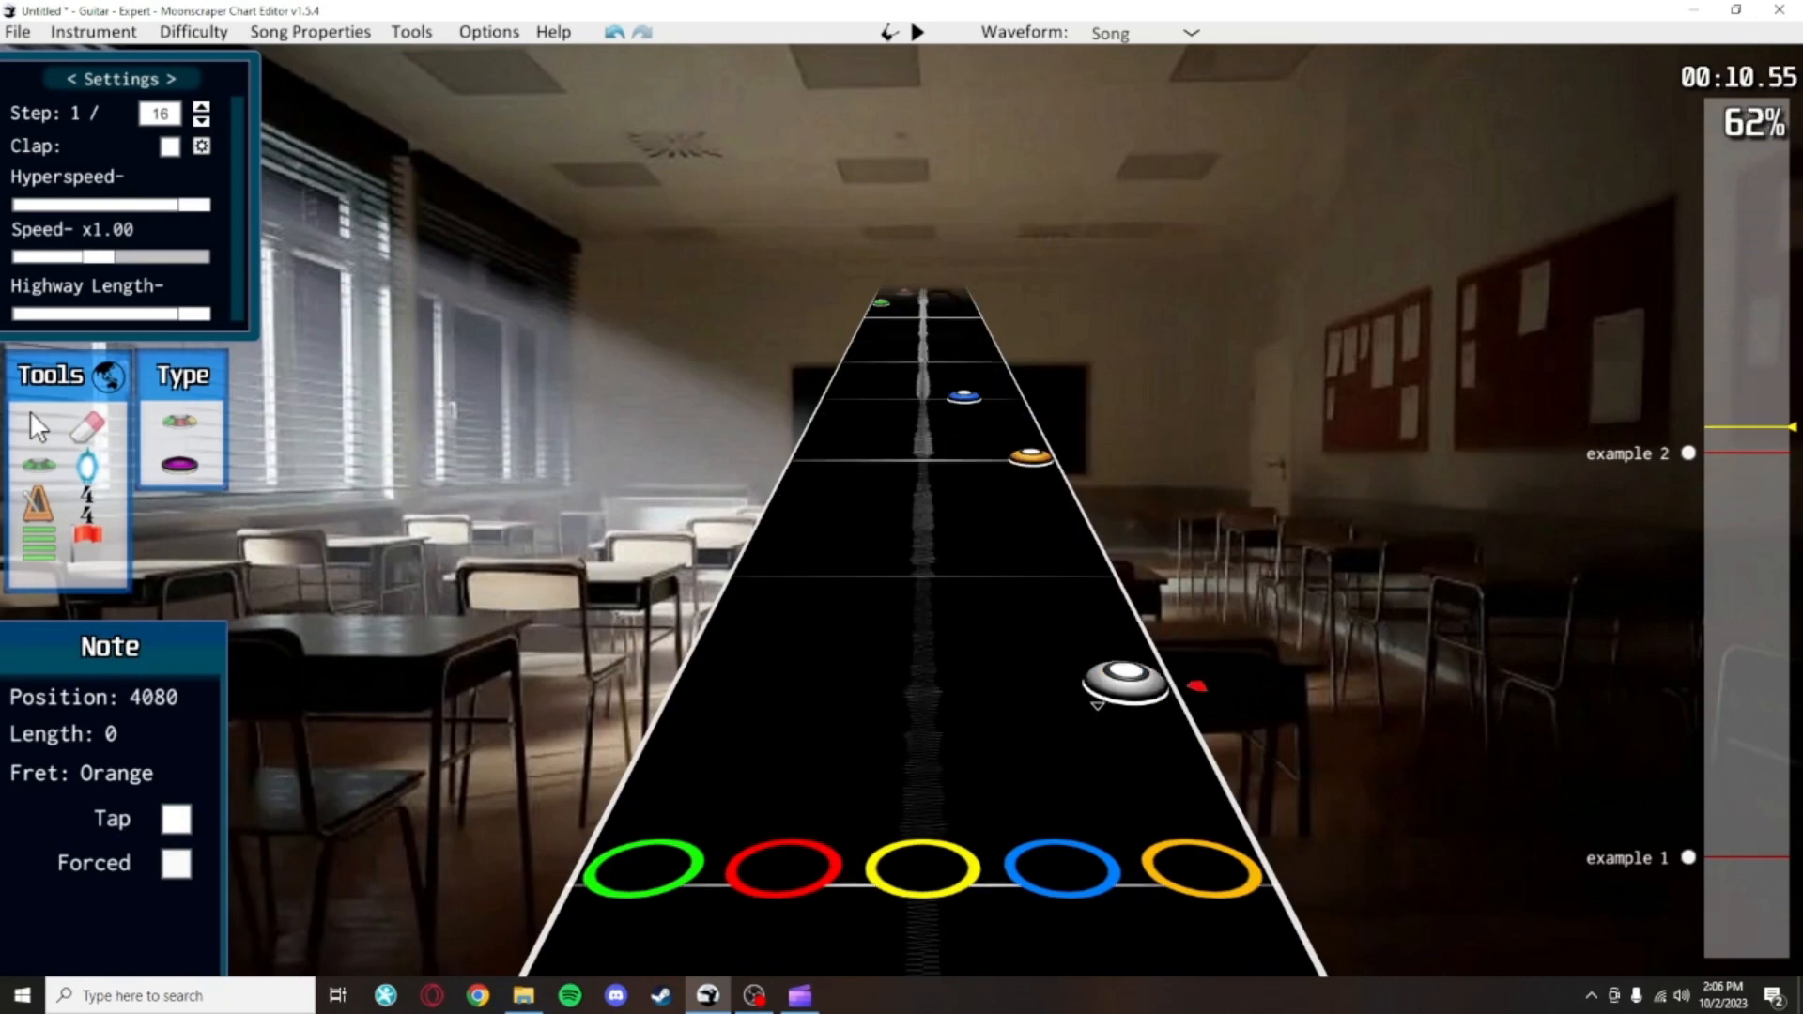
scroll(1099, 700, "down", 6)
key("j")
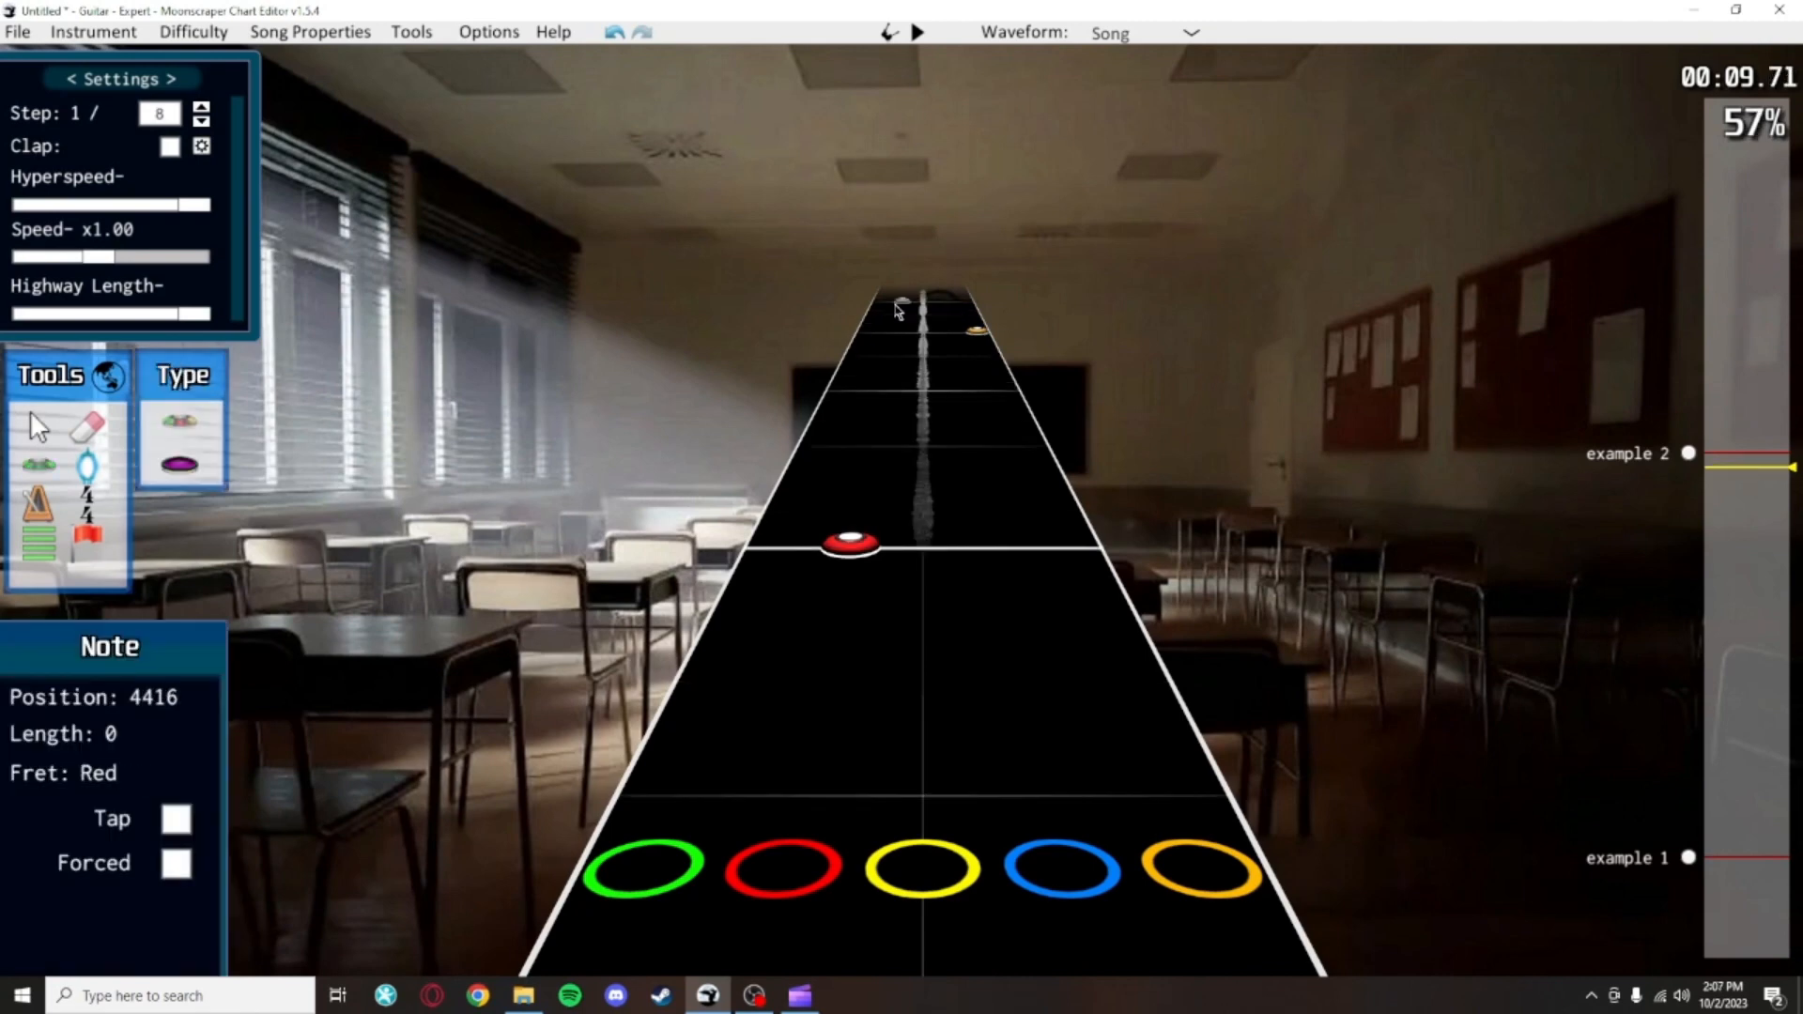
scroll(911, 303, "up", 1)
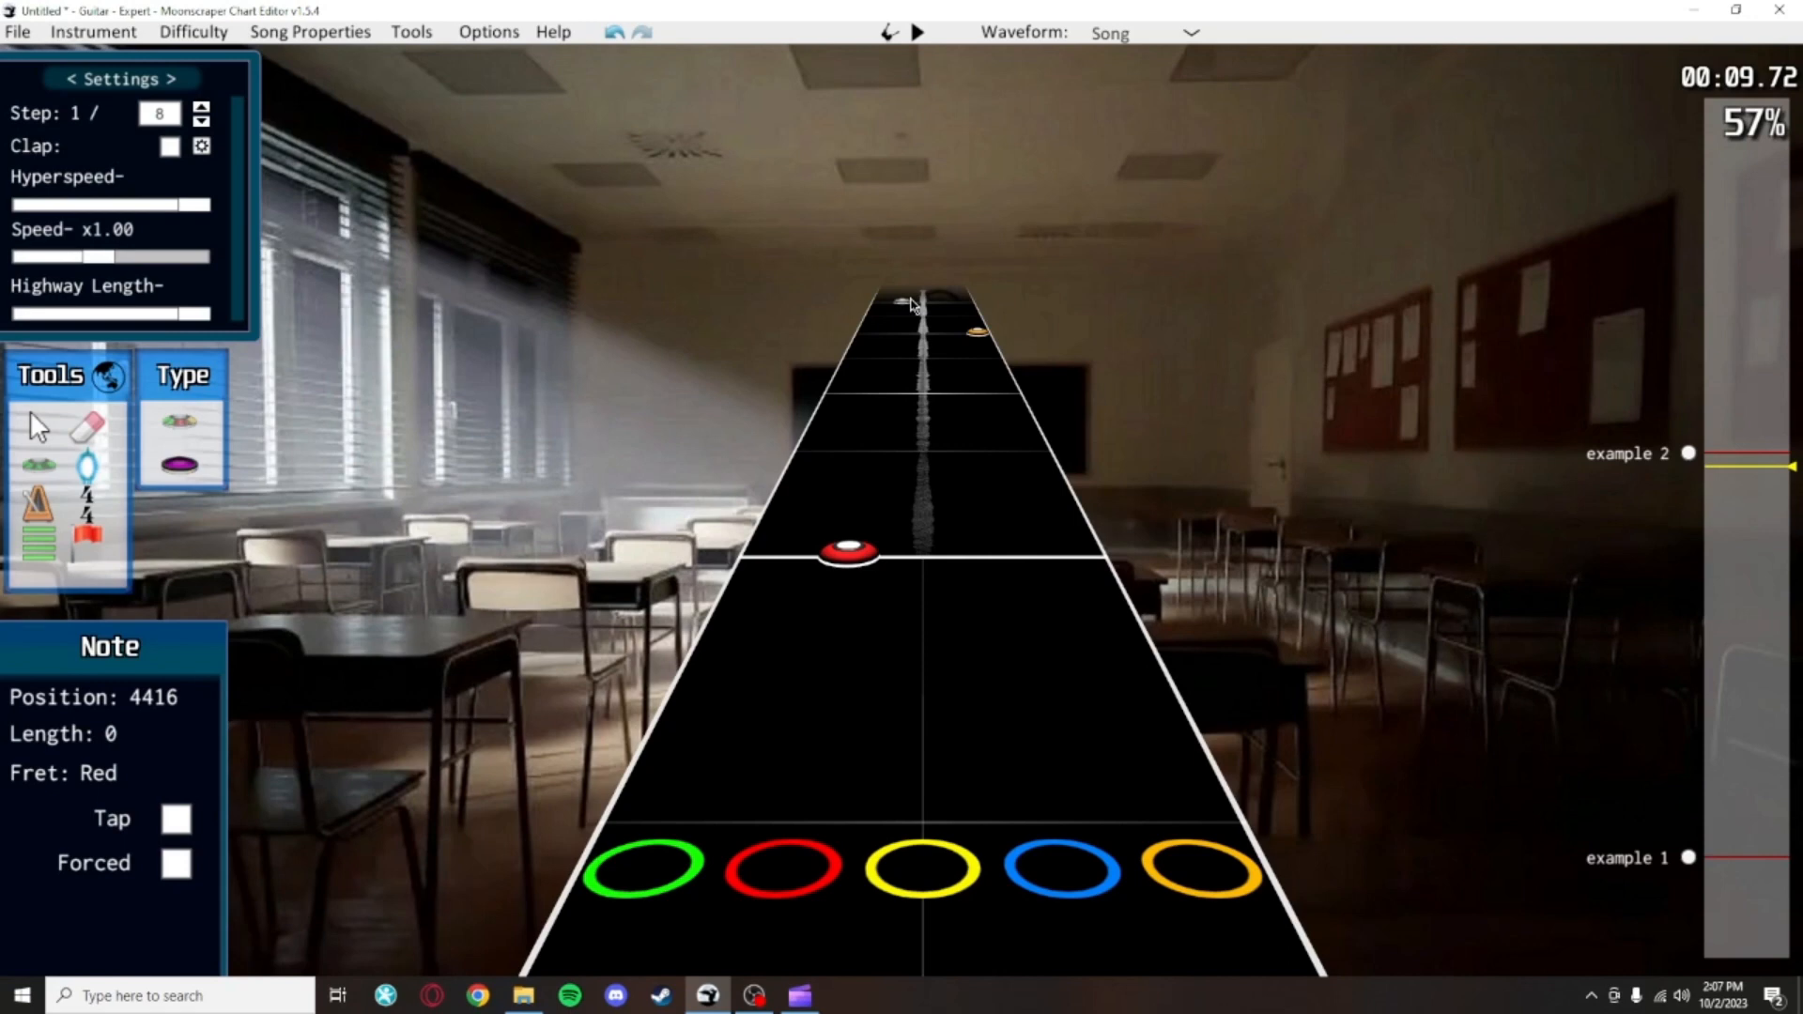
Play Example 2 from just before the red note past the orange note, and return to its start
key("space")
key("space")
scroll(1294, 666, "down", 2)
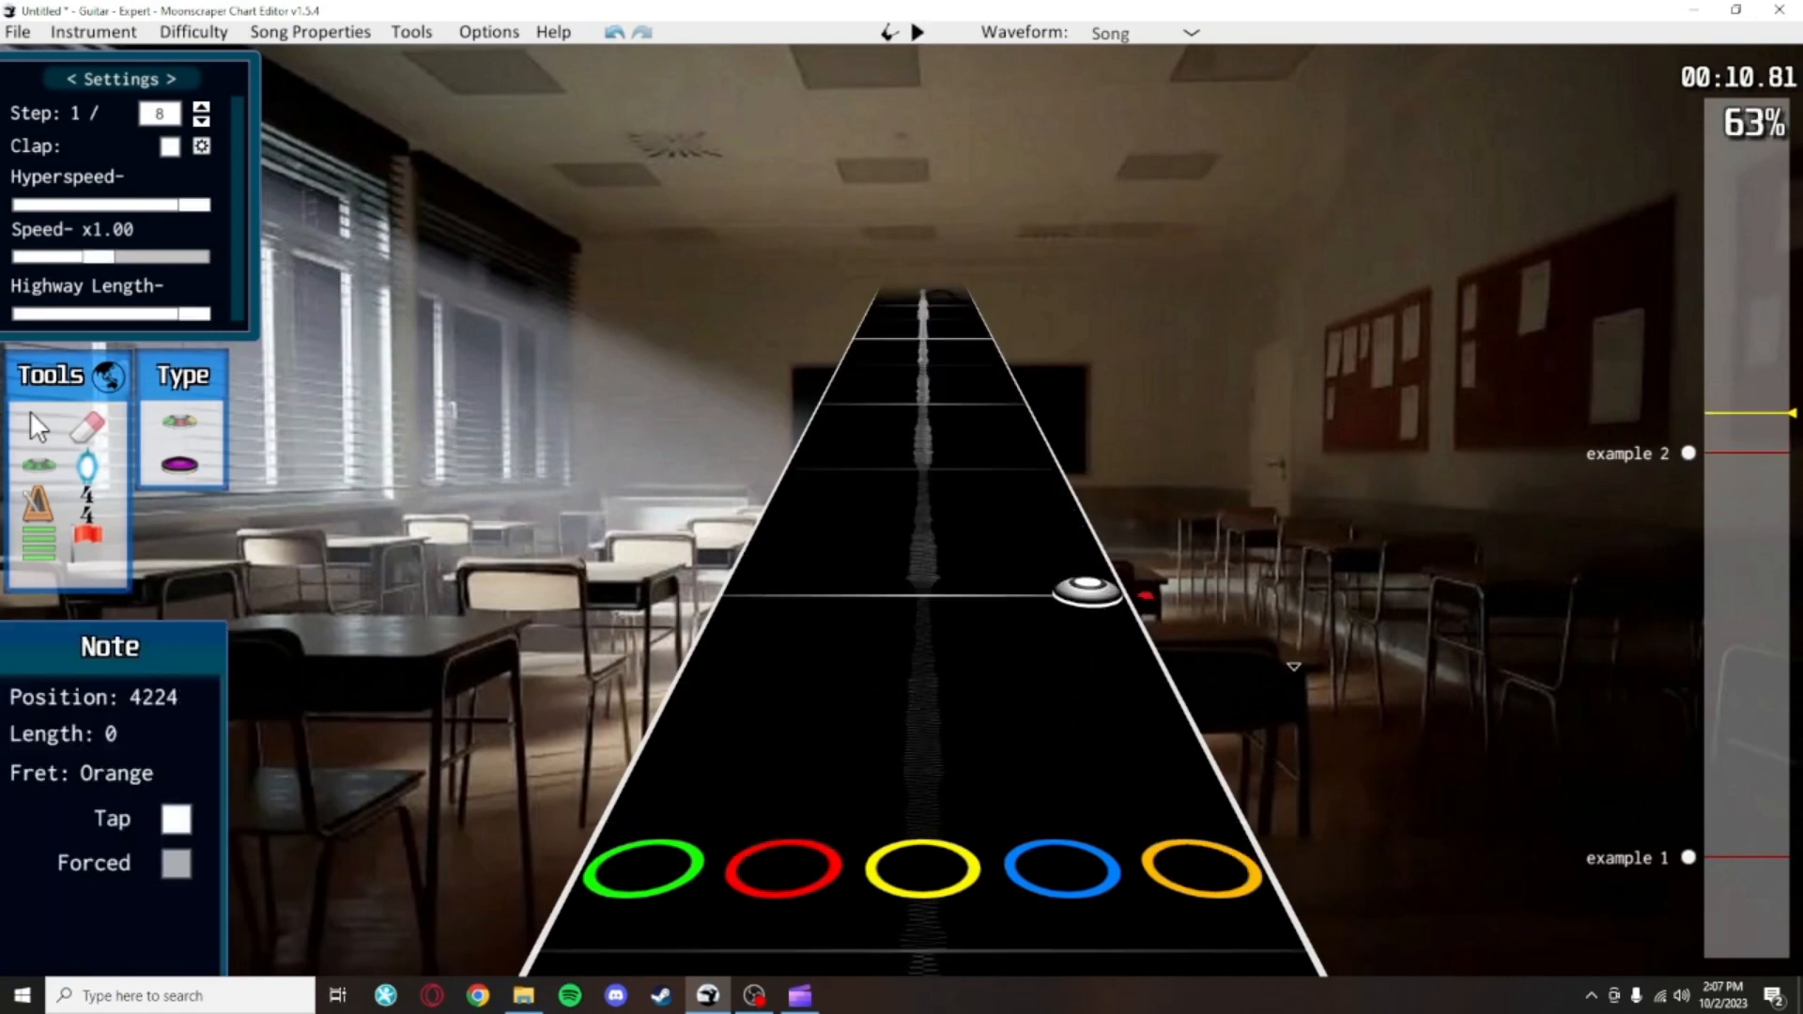
scroll(1294, 665, "down", 10)
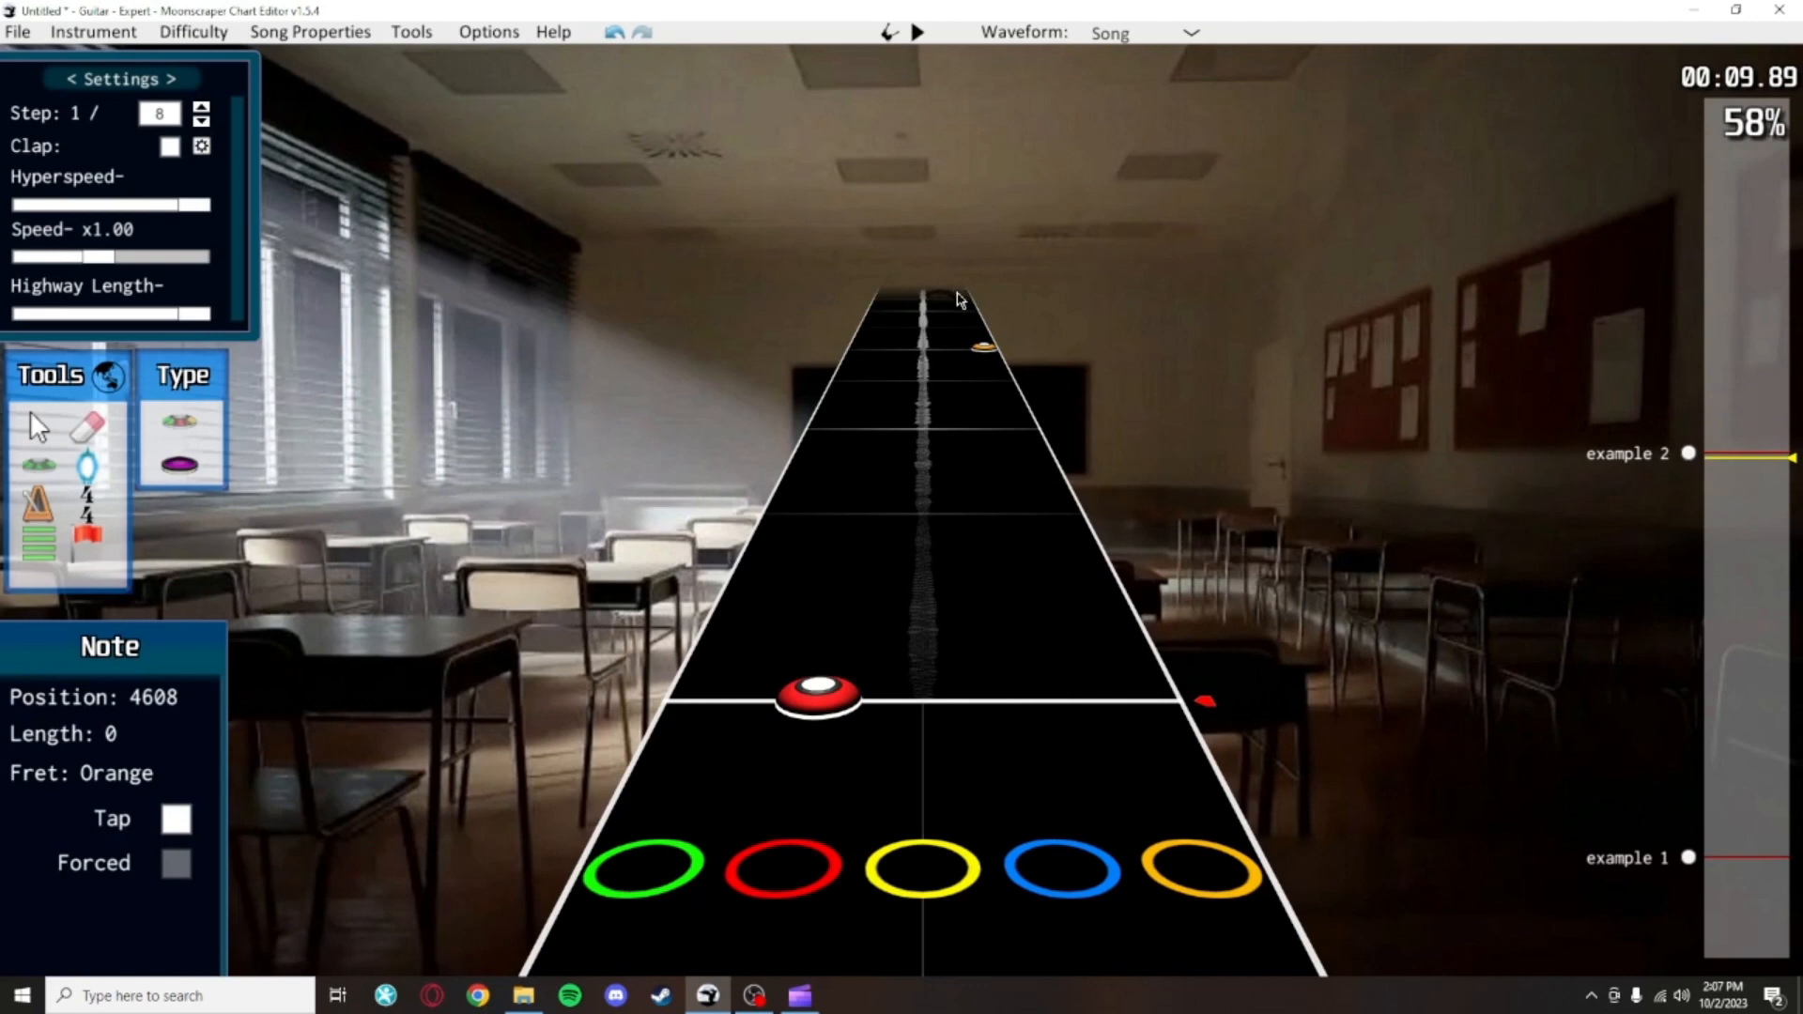
Replace the red note at 3840 with green, red, yellow and blue notes at positions 3840, 3936, 4032 and 4128, and play the run
right_click(804, 668)
left_click(805, 669)
left_click(745, 663)
left_click(834, 560)
left_click(919, 443)
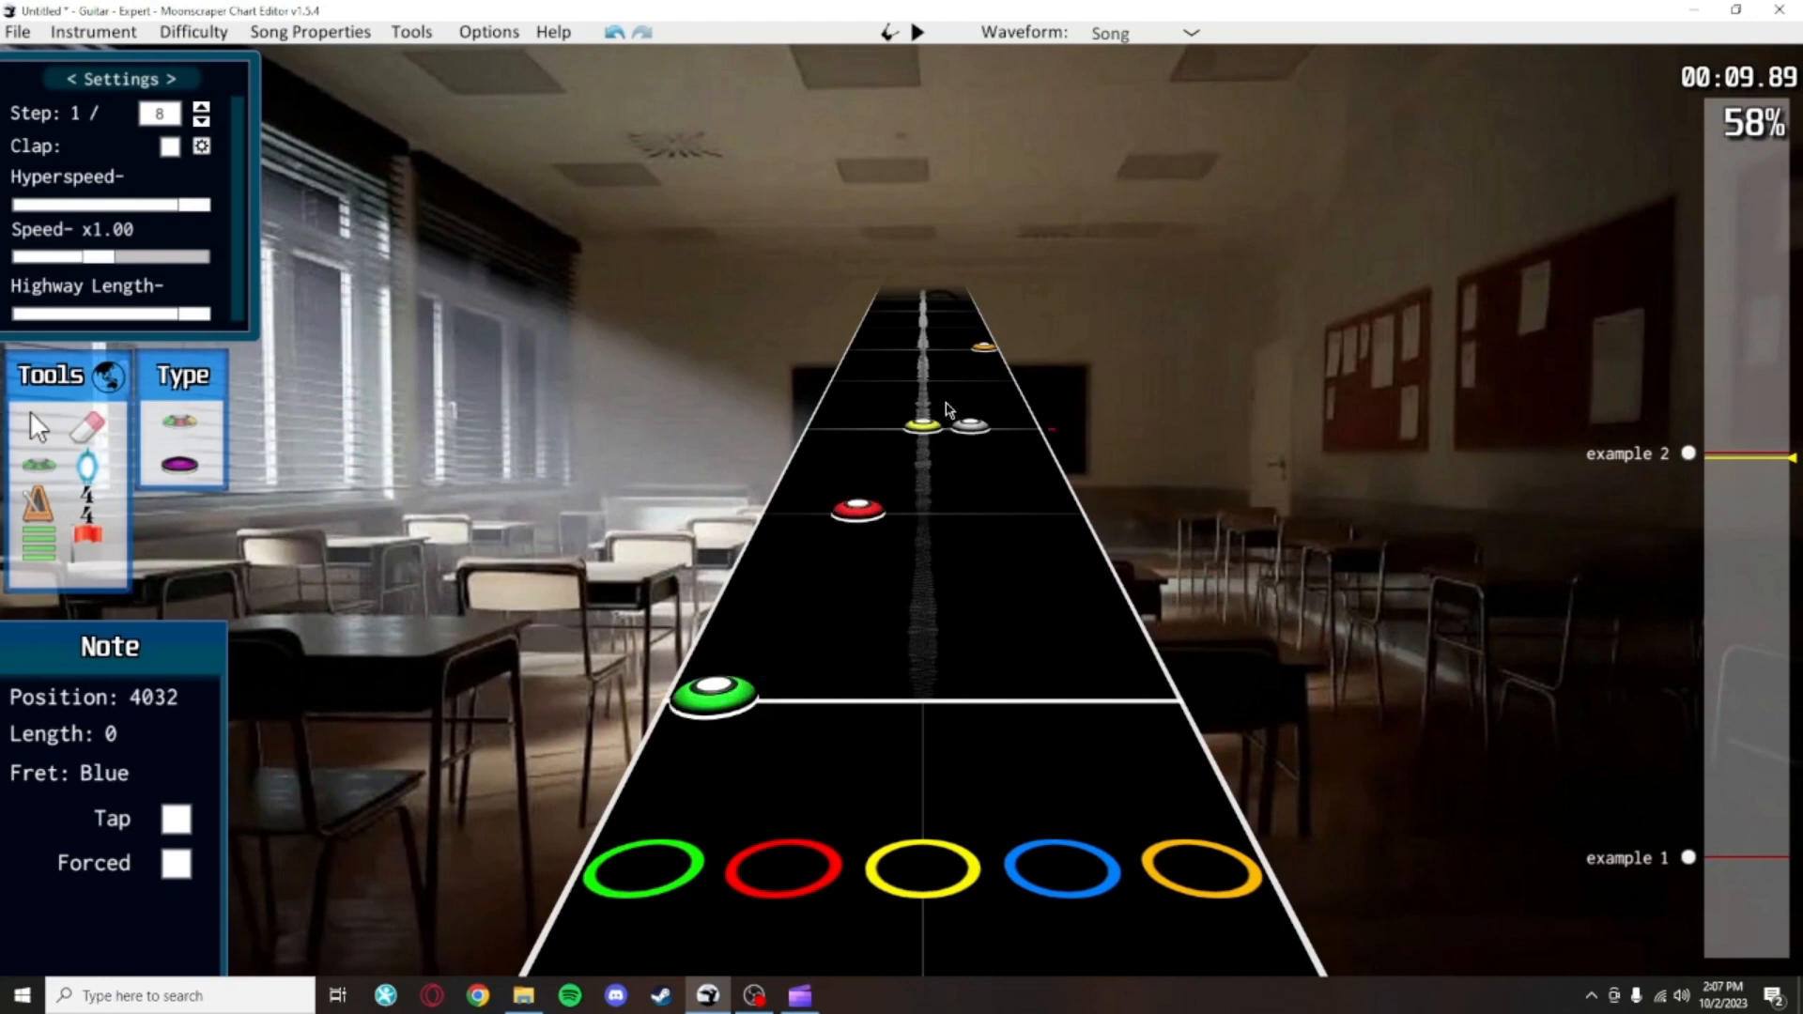
left_click(962, 385)
scroll(1039, 630, "up", 4)
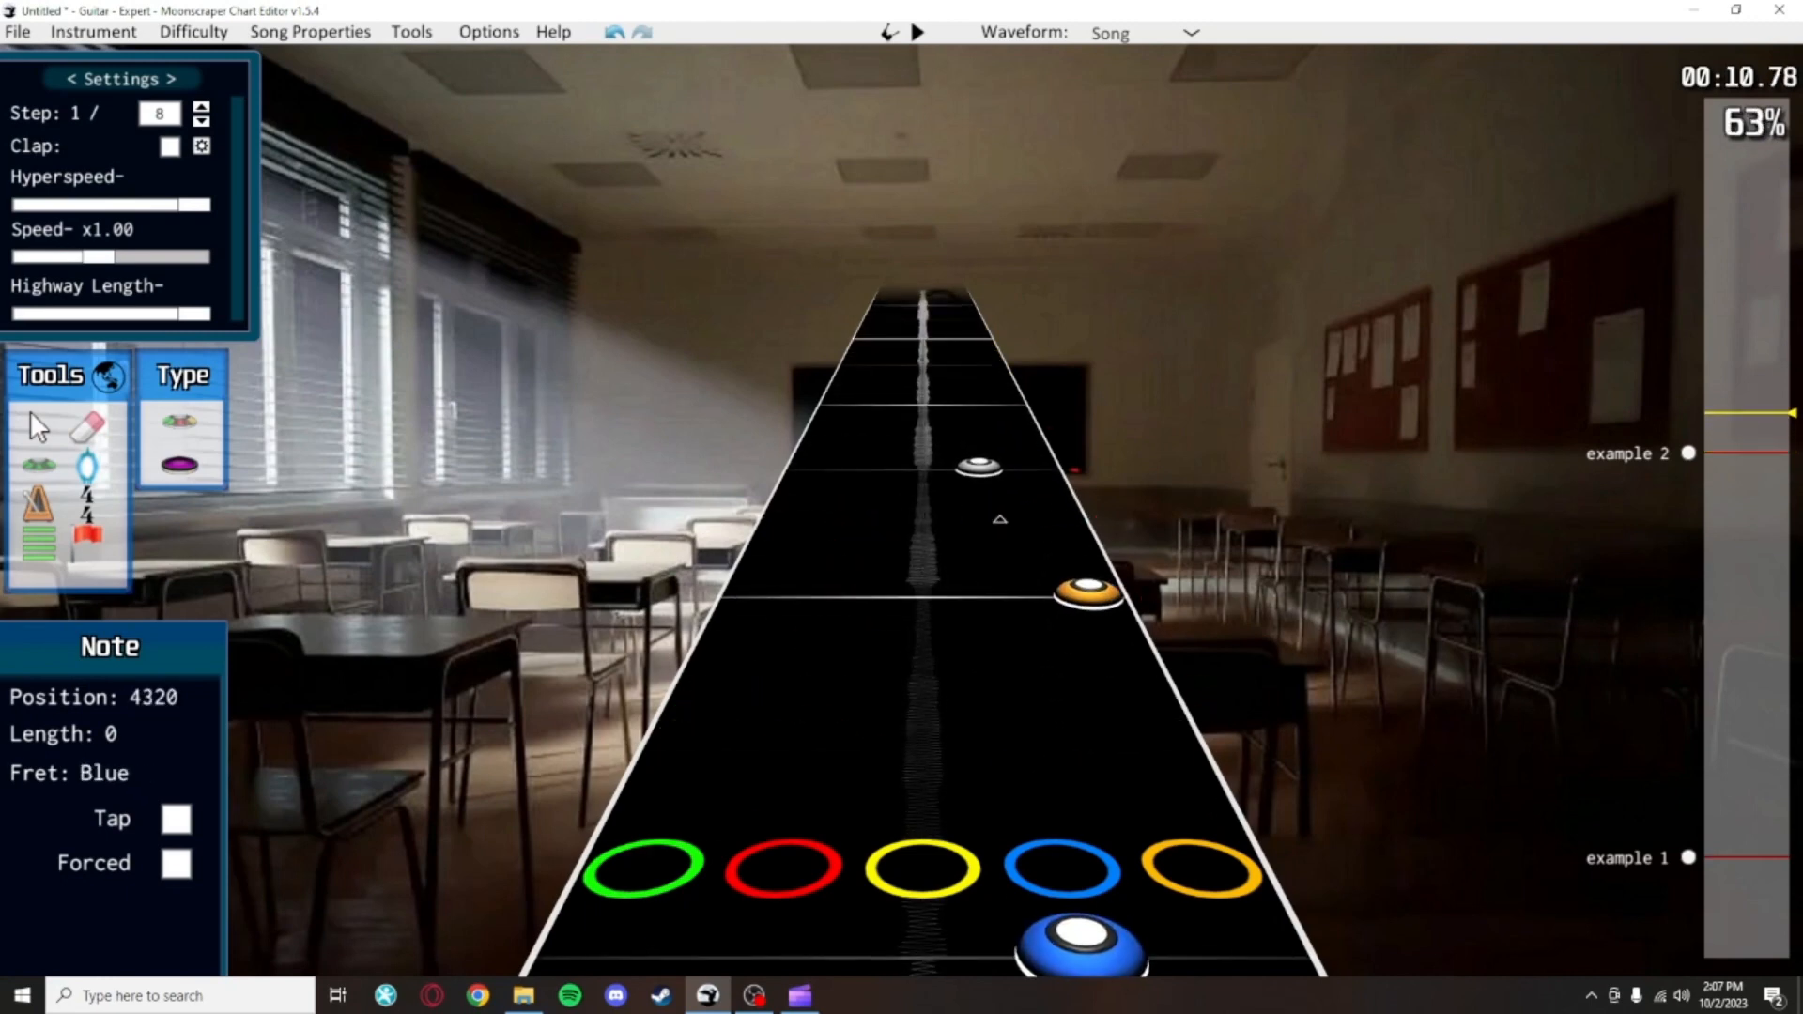
scroll(1005, 518, "down", 3)
key("space")
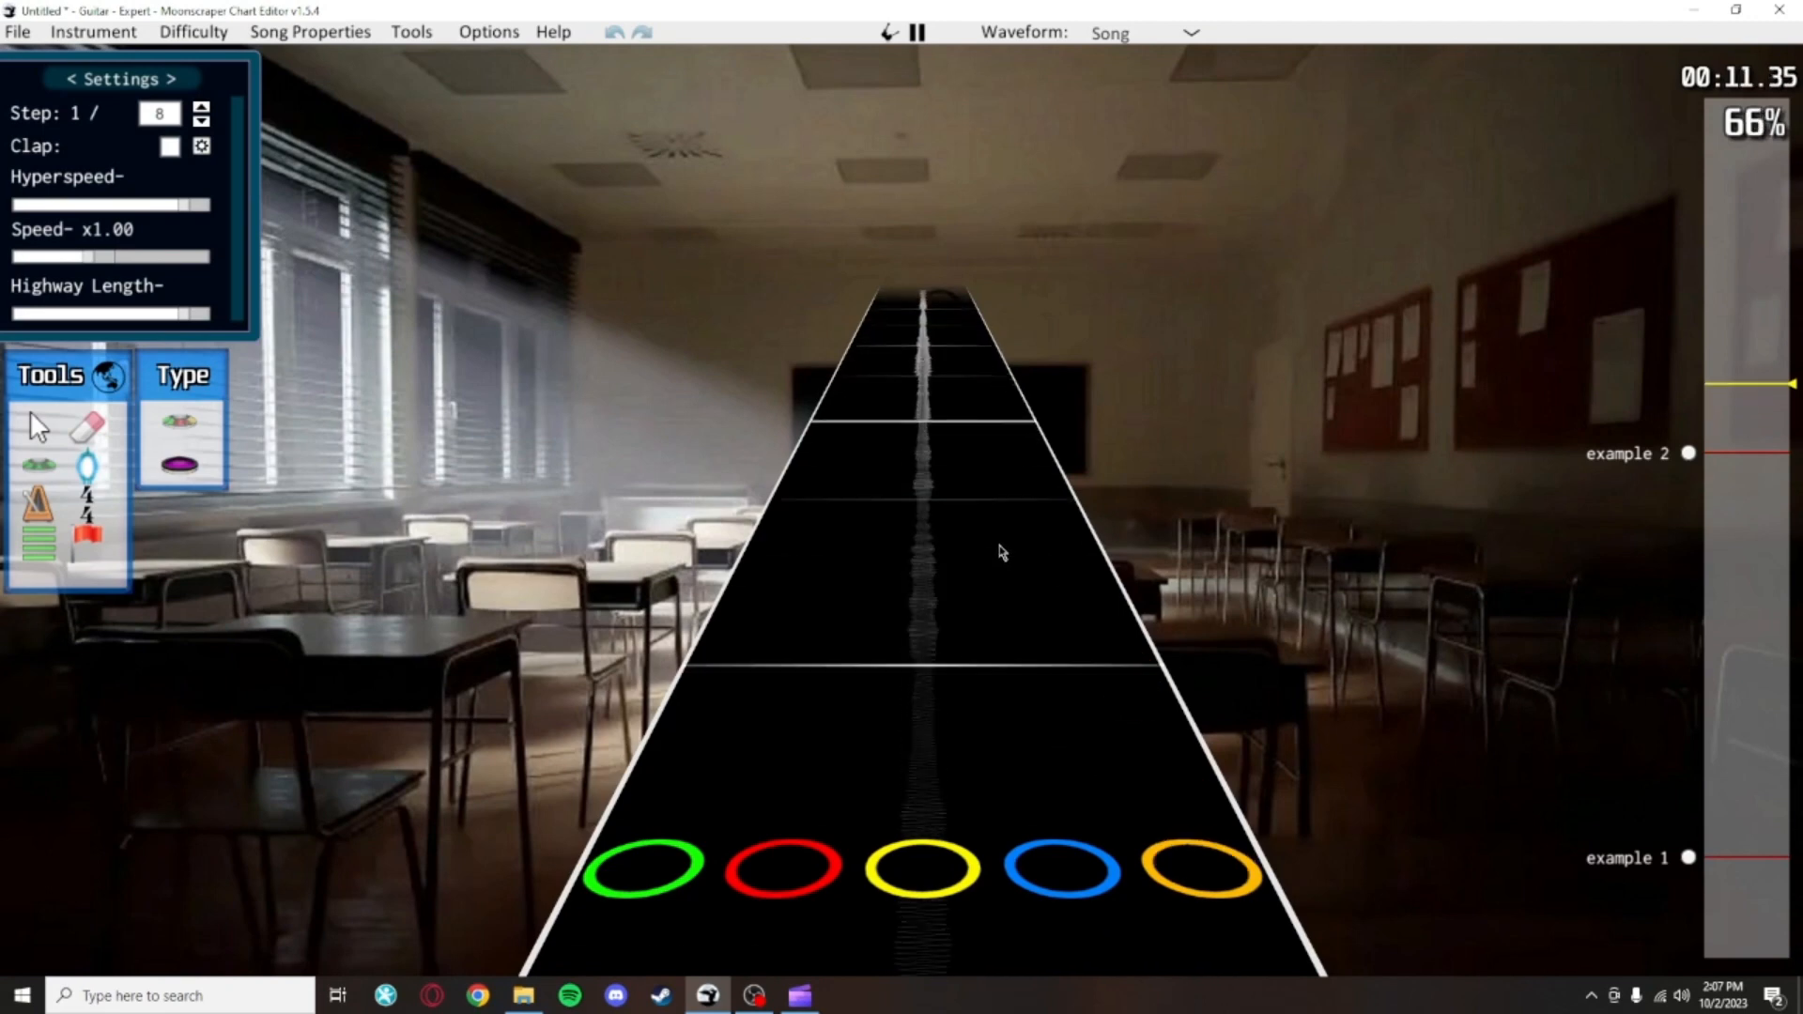
key("space")
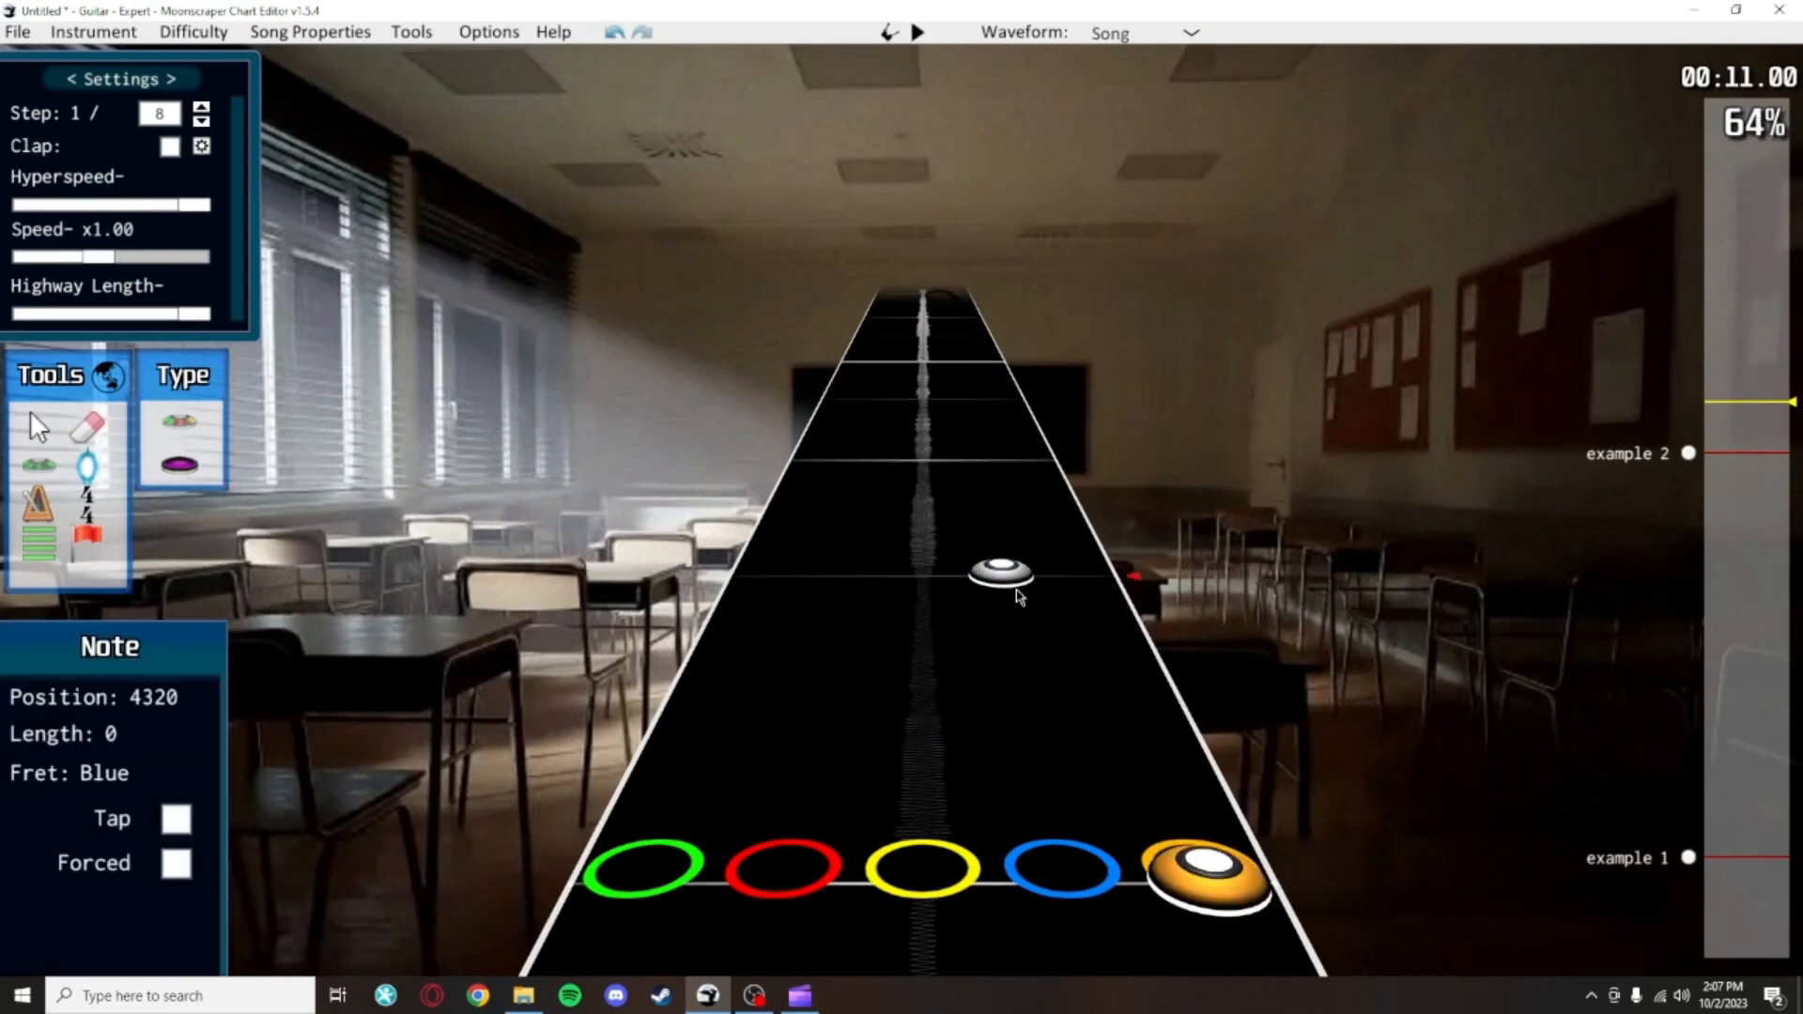
Try a blue note at position 4320, and restore the section to only the red note at 3840 and the orange note at 4224
left_click(1004, 590)
scroll(1044, 648, "down", 5)
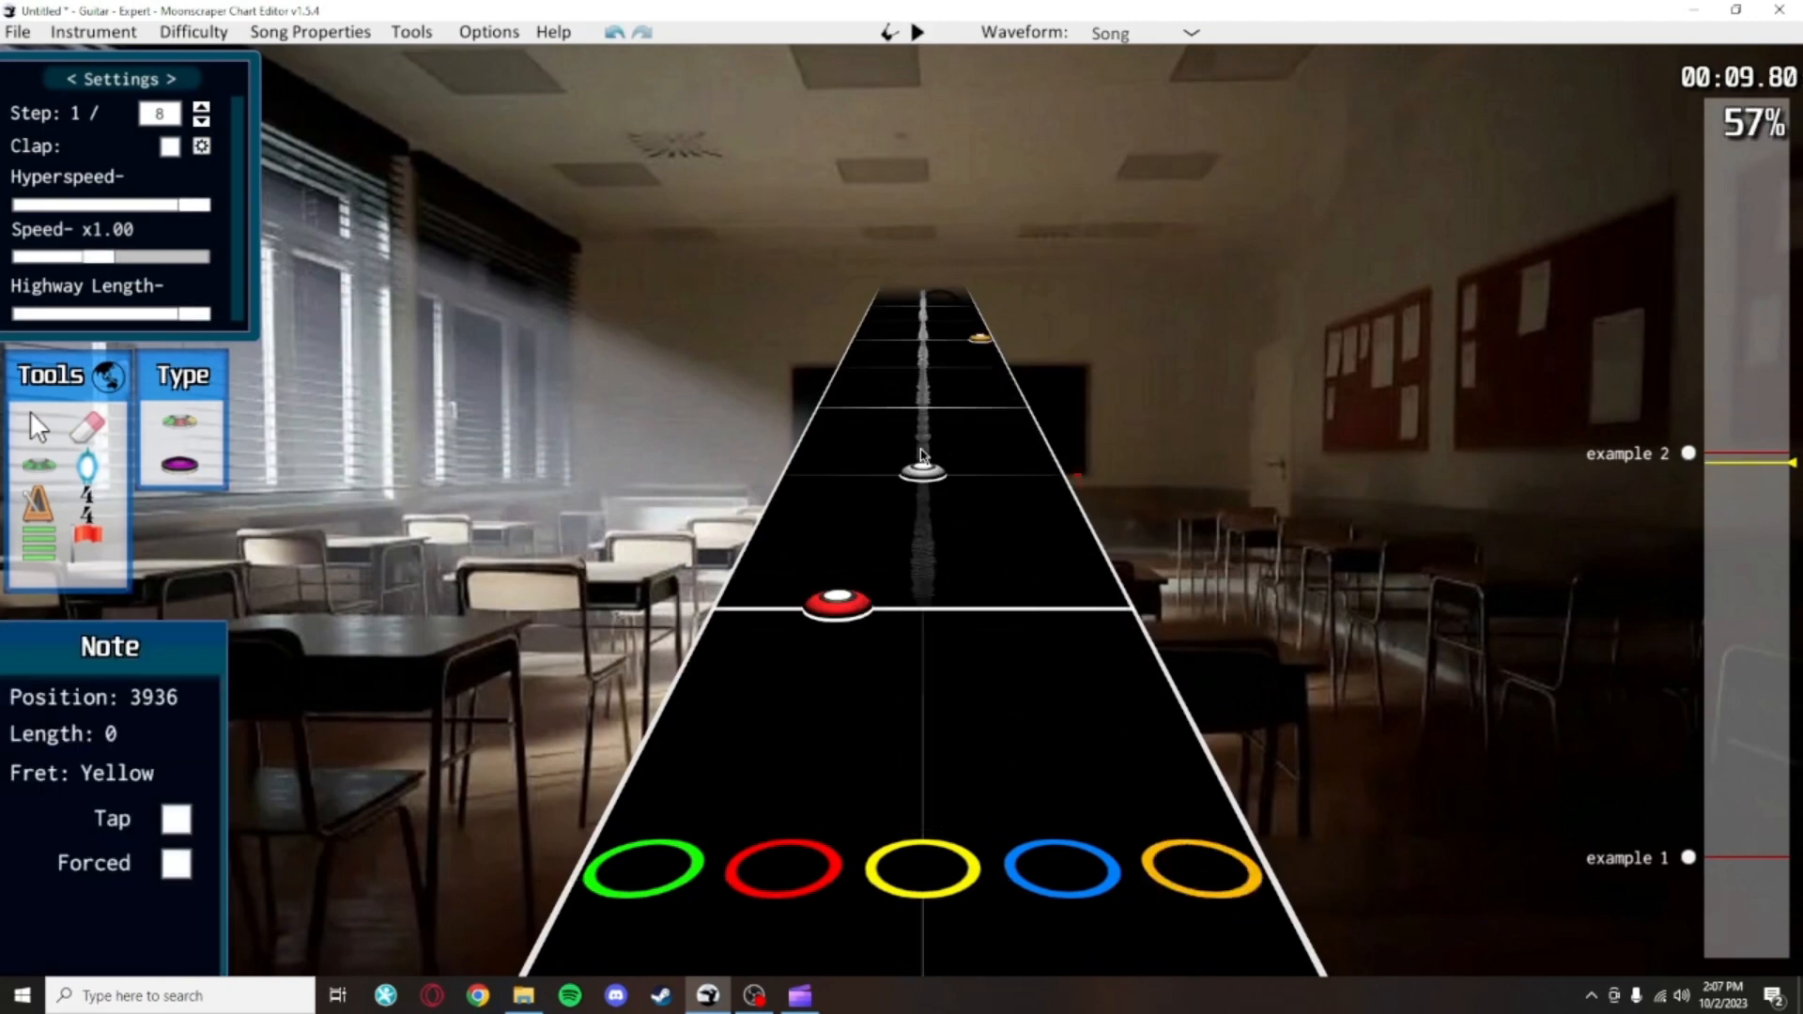
scroll(925, 369, "up", 1)
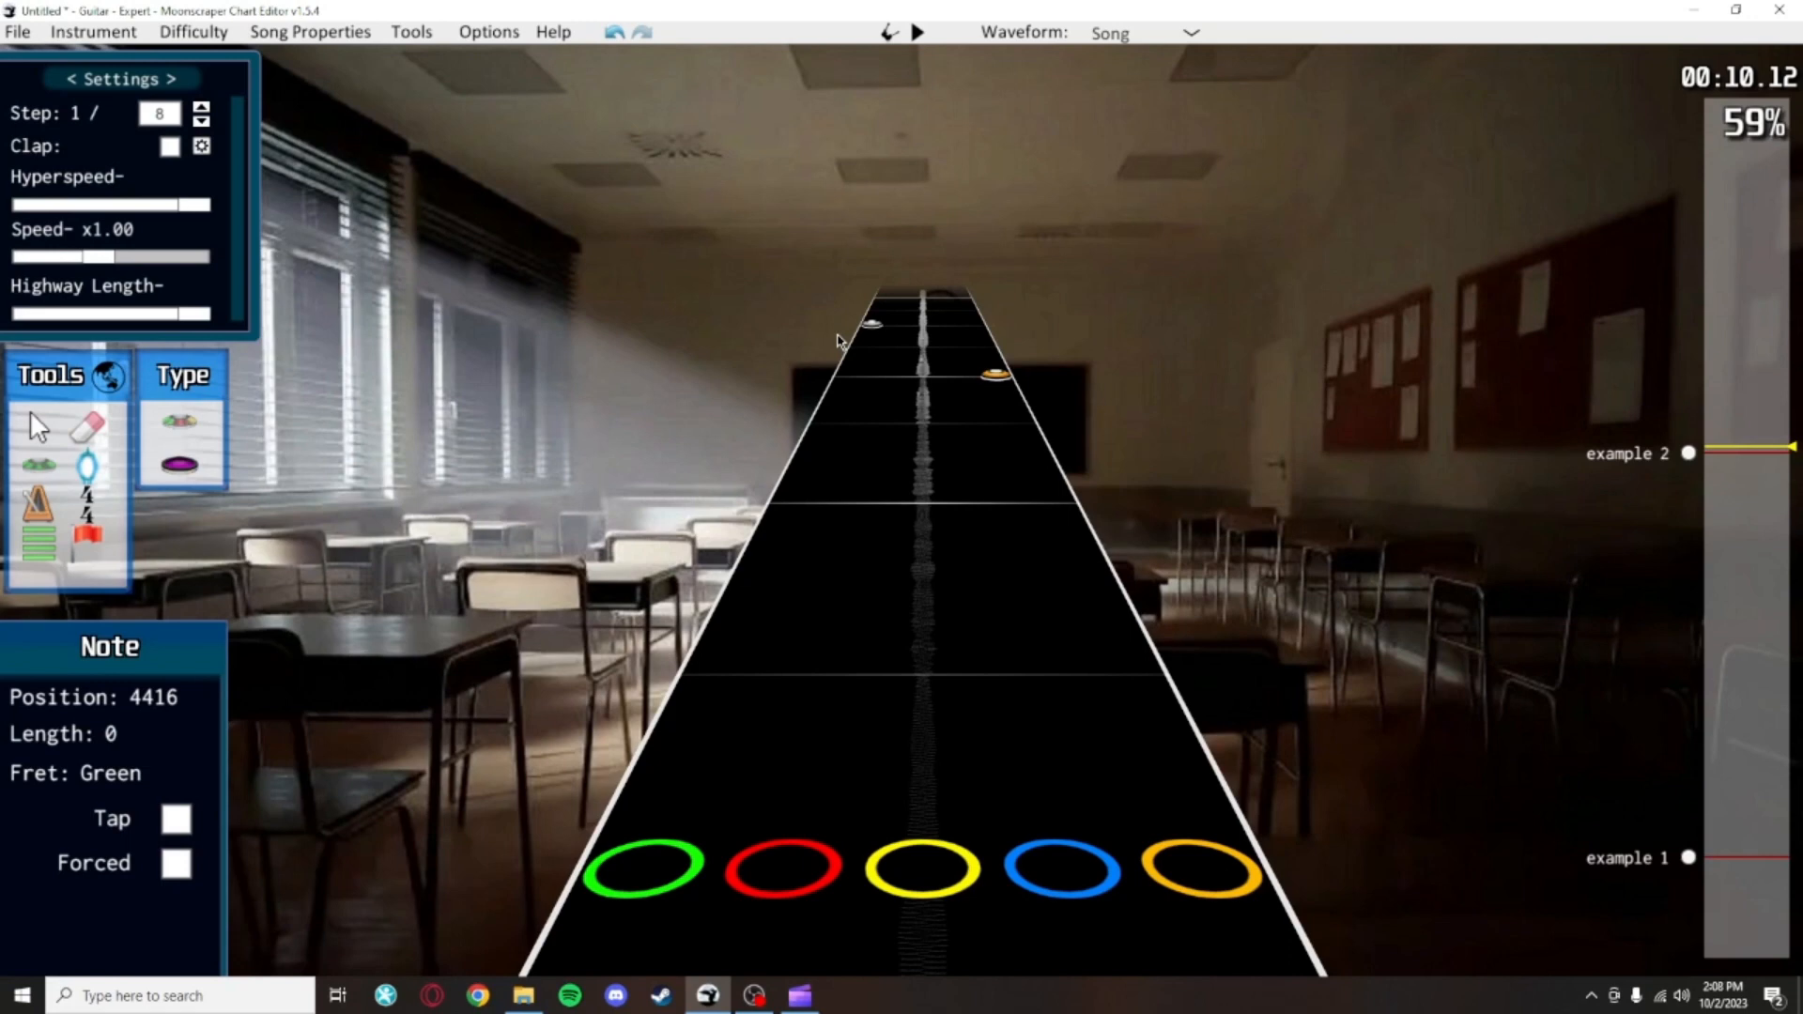
scroll(978, 671, "down", 5)
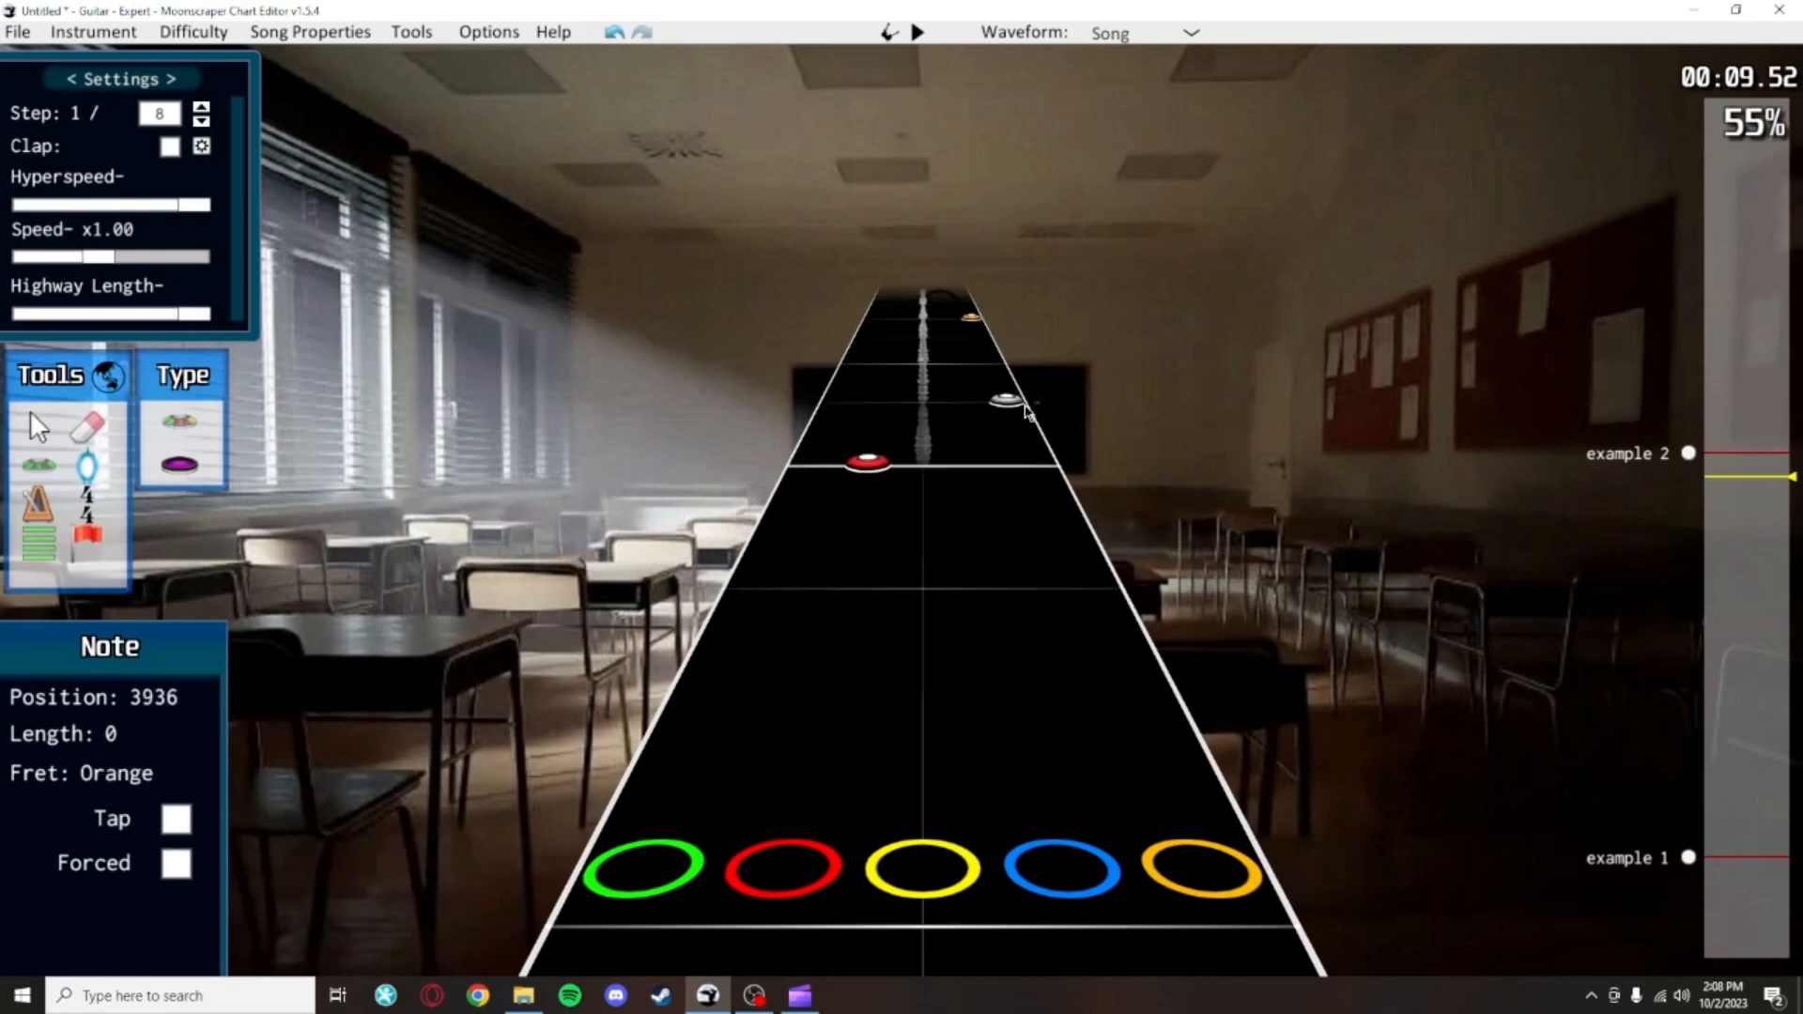
Place yellow, blue and yellow notes at positions 3936, 4032 and 4128 between the red and orange notes
scroll(1017, 411, "up", 5)
left_click(1009, 382)
scroll(1022, 549, "down", 2)
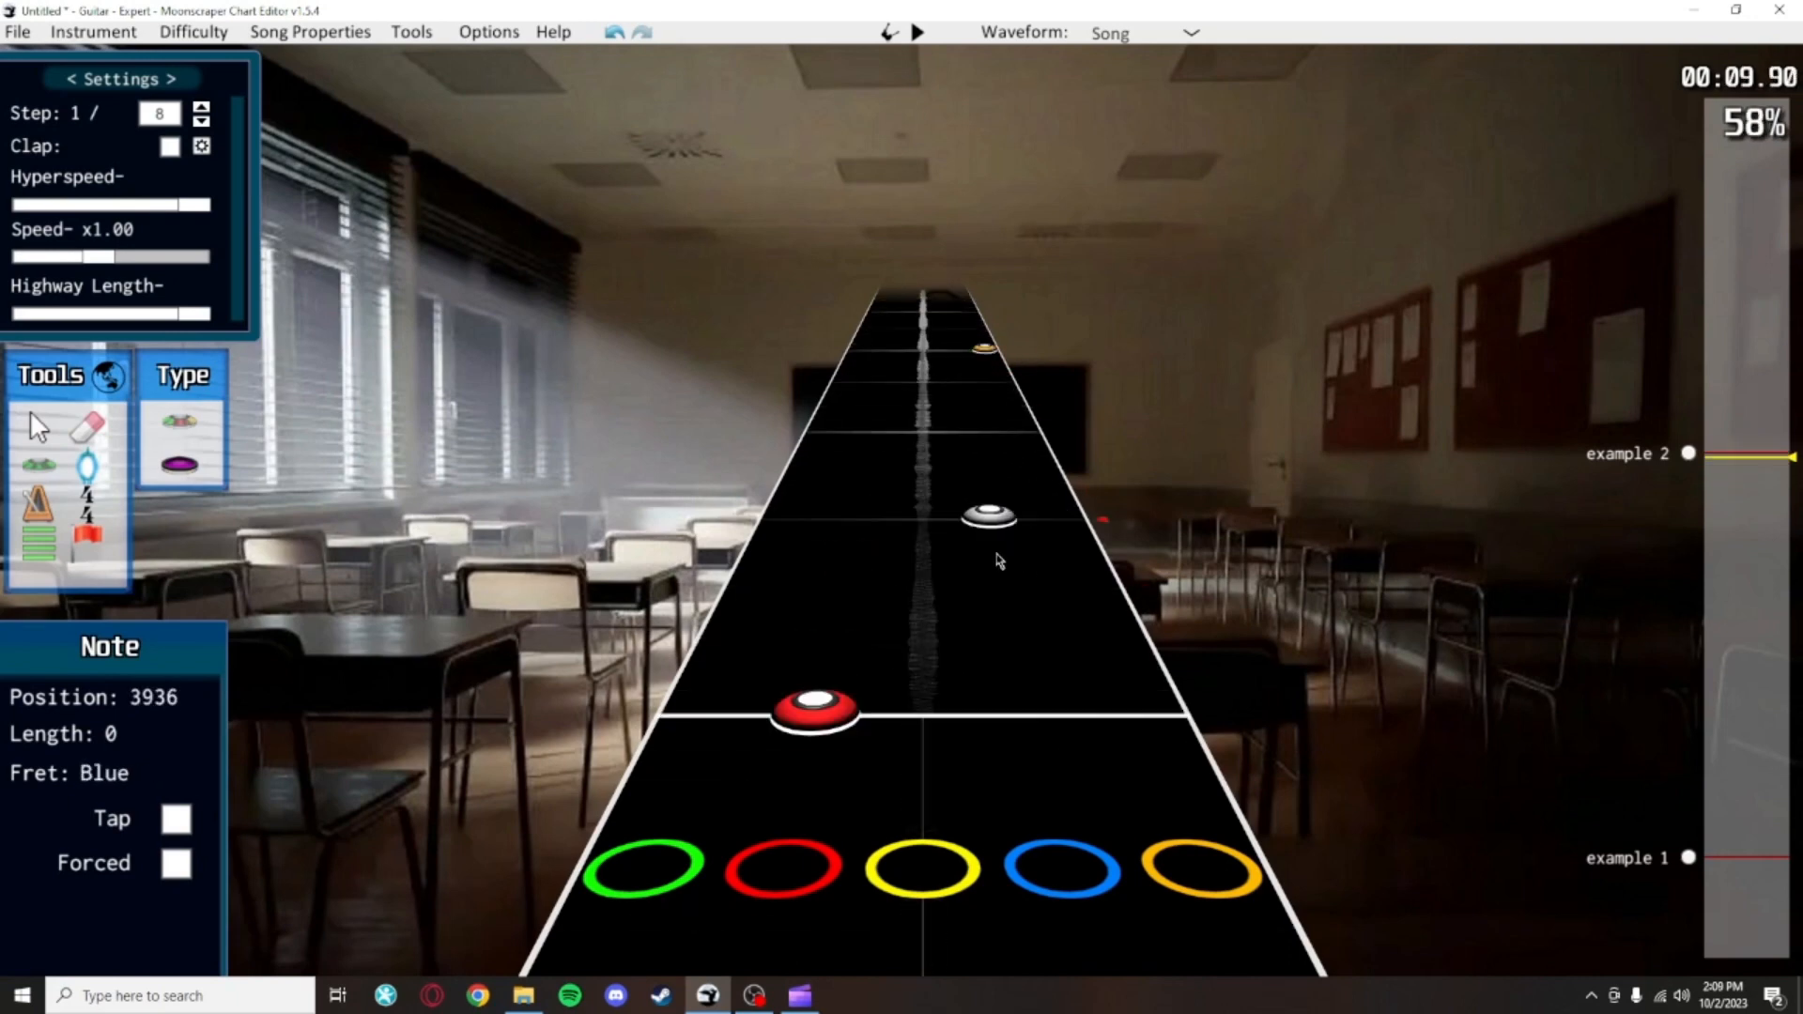
left_click(933, 559)
left_click(981, 462)
left_click(940, 406)
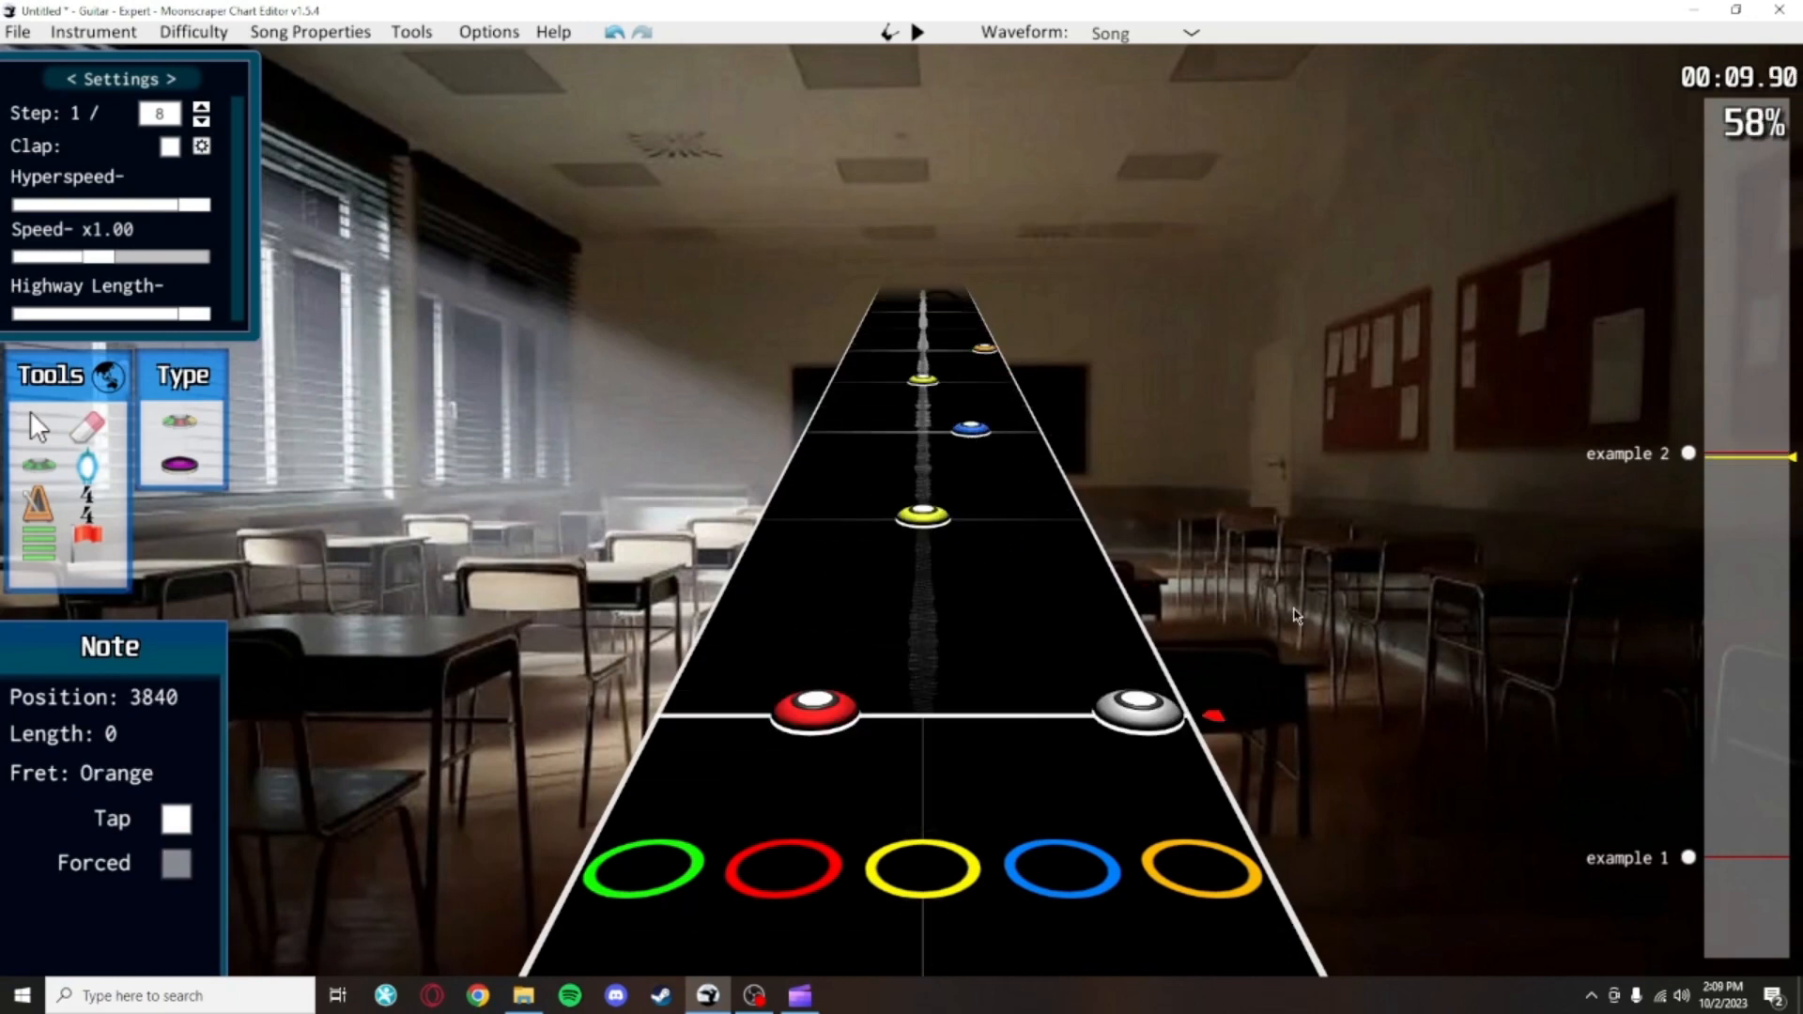
Select and delete the three notes between the red and orange notes
key("j")
left_click_drag(993, 519, 844, 350)
key("Delete")
Place blue, yellow and blue notes at positions 3936, 4032 and 4128 between the red and orange notes
left_click(36, 462)
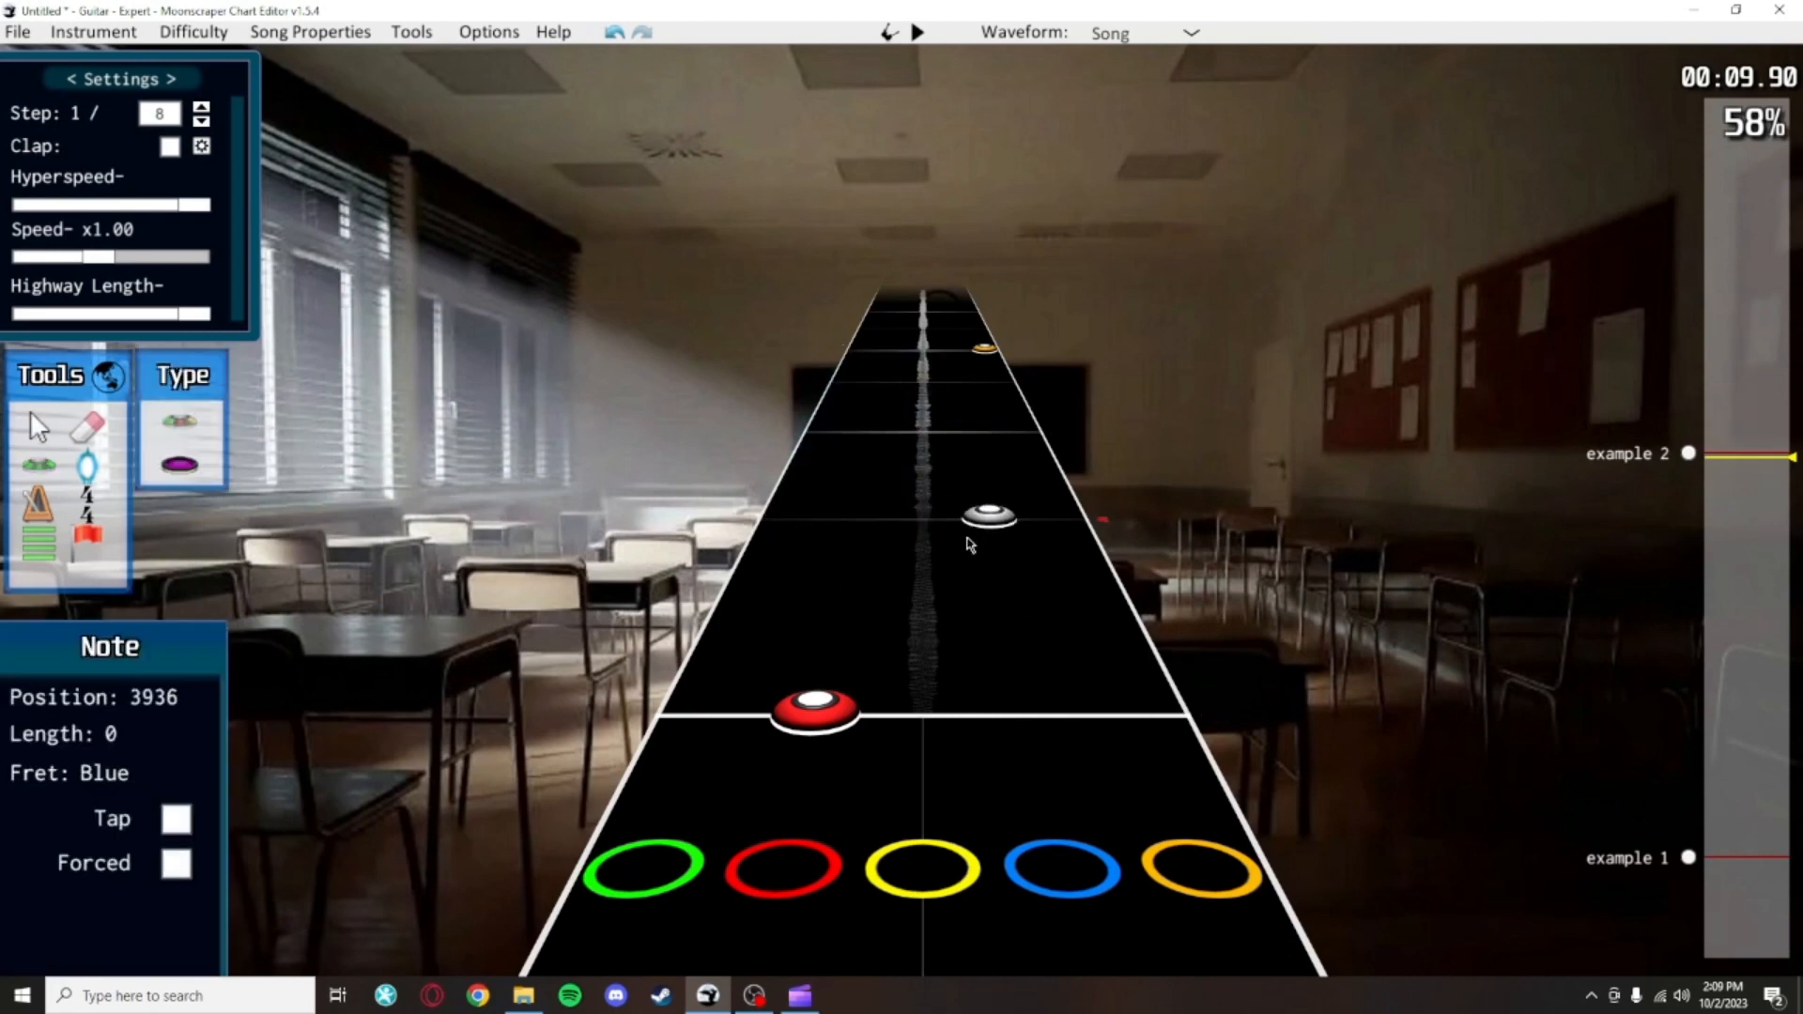
left_click(967, 538)
left_click(925, 439)
left_click(971, 377)
left_click(36, 429)
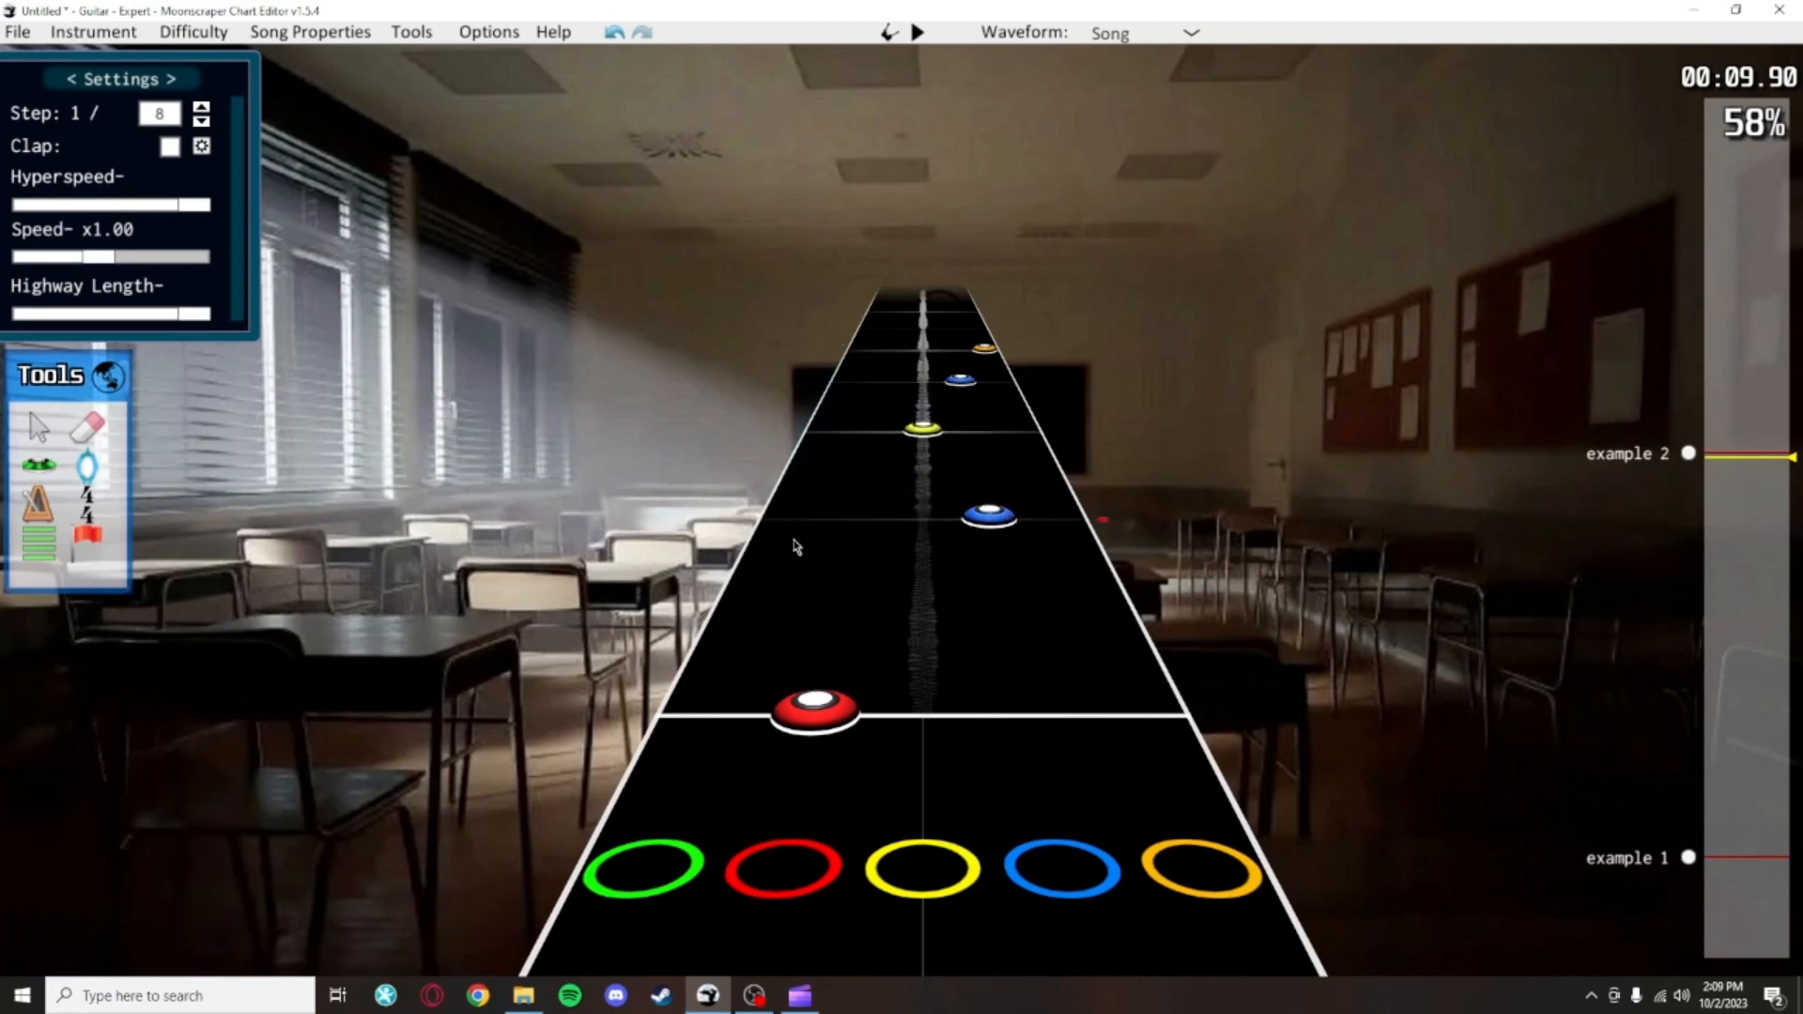
left_click_drag(1139, 690, 807, 452)
scroll(1106, 533, "up", 3)
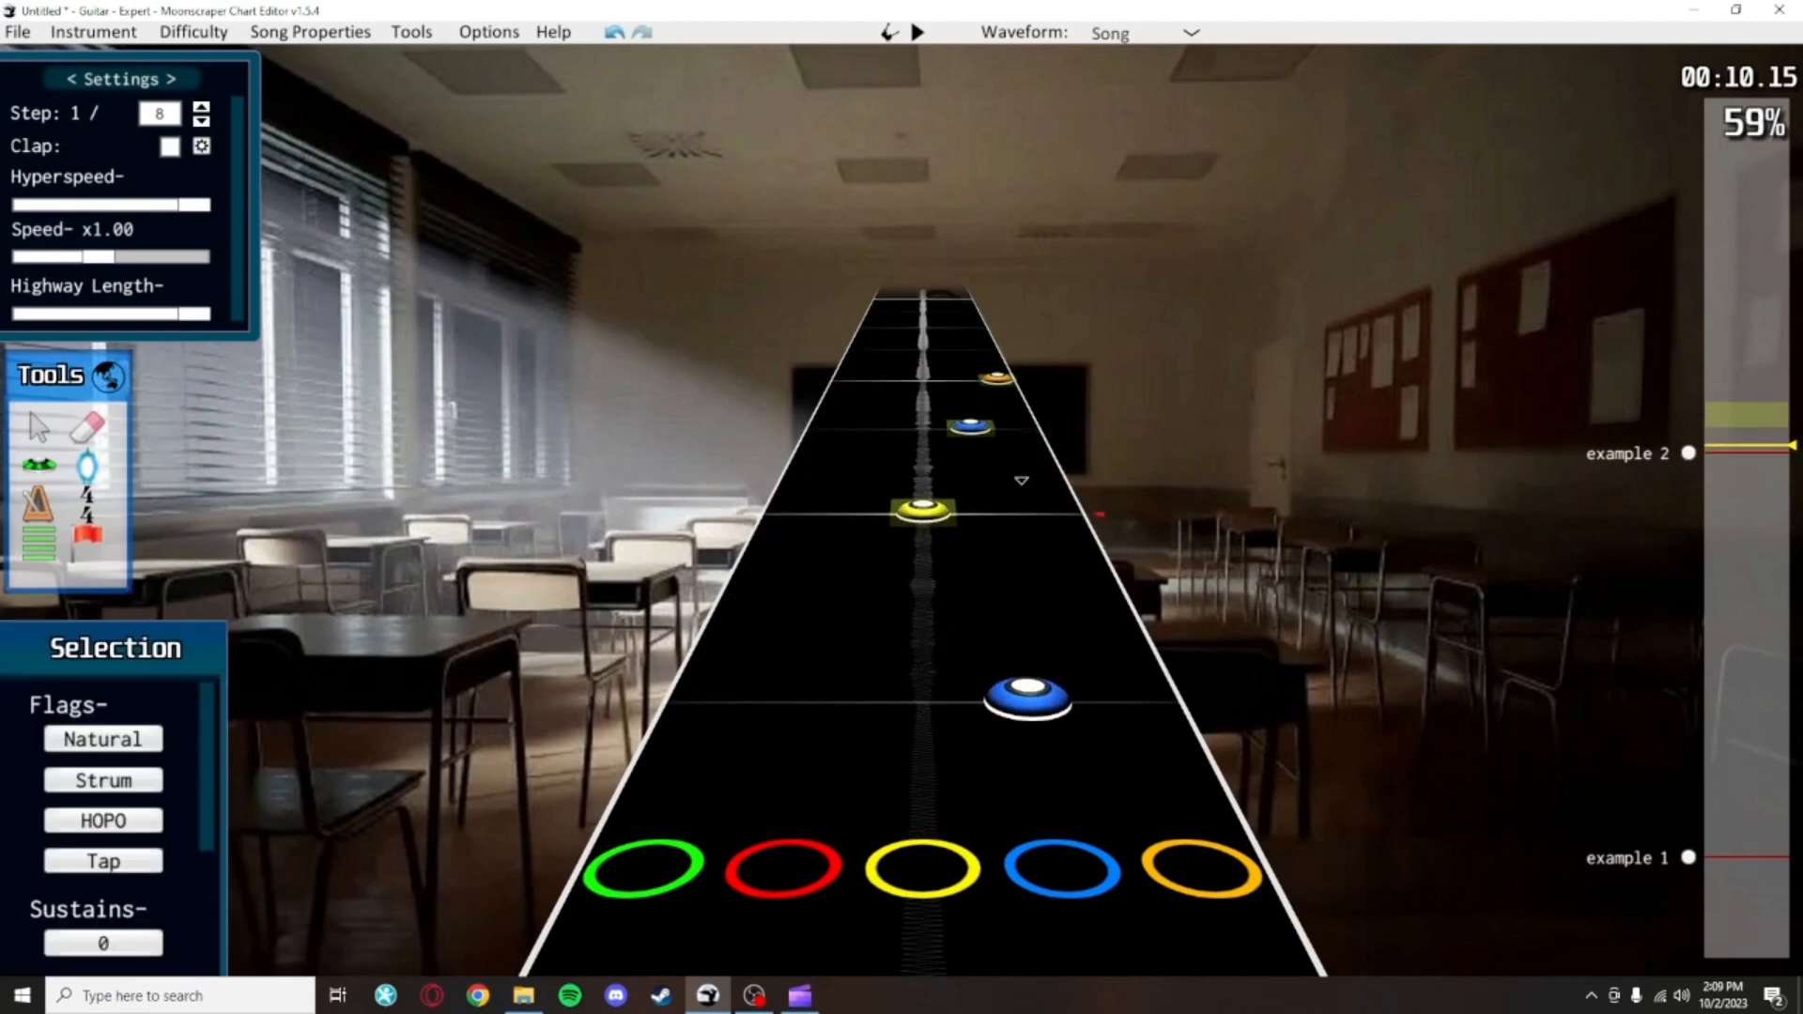
scroll(1108, 526, "down", 3)
left_click(1108, 502)
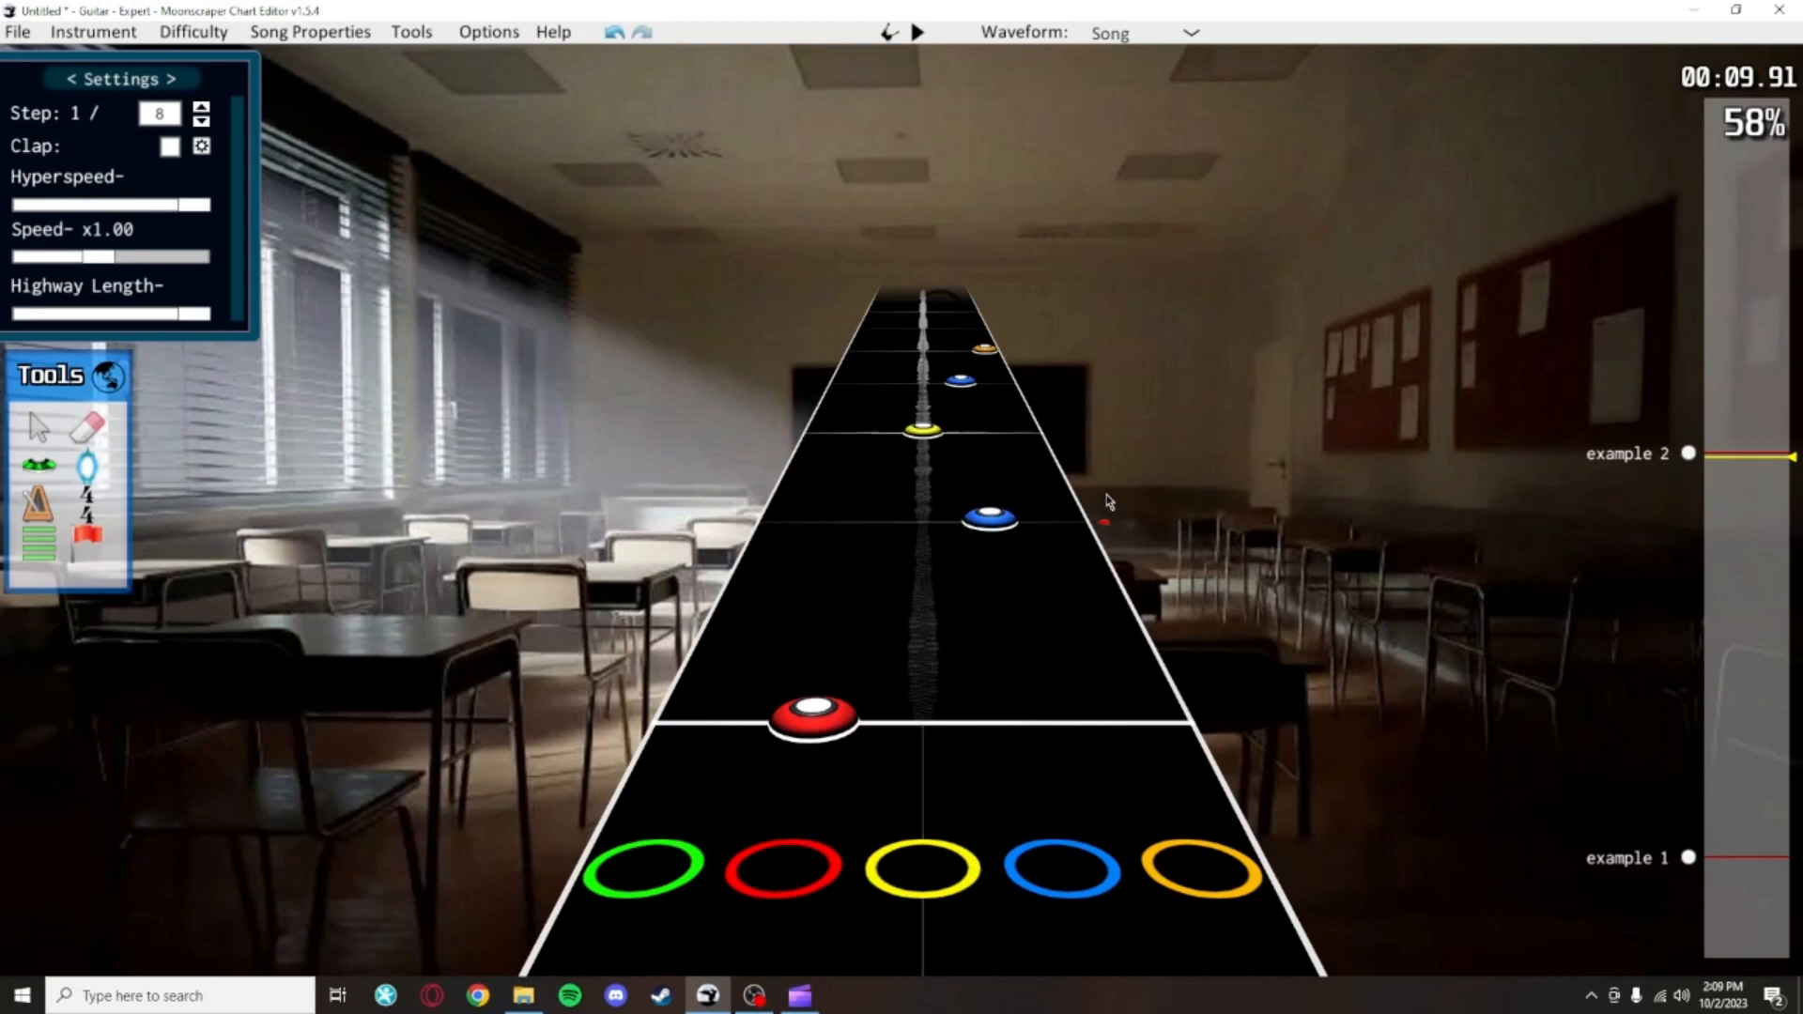
Rearrange the three notes at positions 3936, 4032 and 4128 into a yellow, blue, yellow pattern
left_click_drag(990, 518, 923, 518)
left_click_drag(923, 430, 925, 391)
scroll(1125, 526, "down", 2)
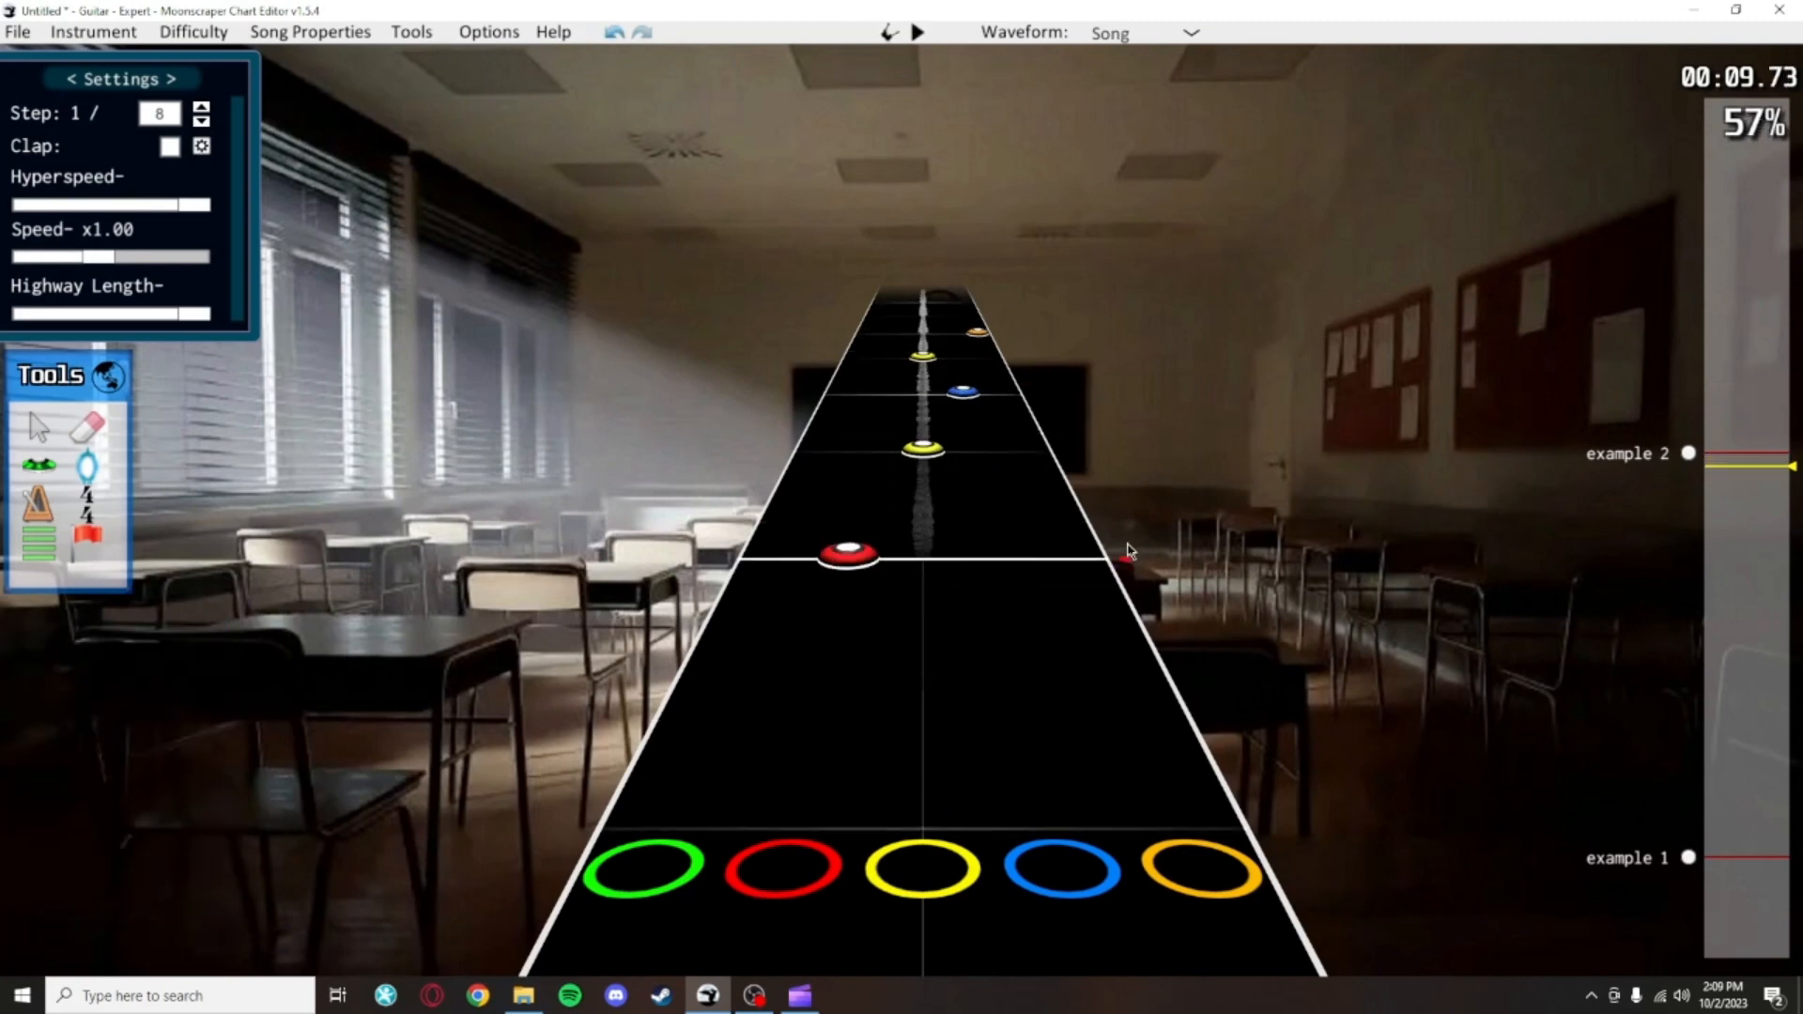
scroll(1138, 479, "up", 4)
scroll(1151, 484, "down", 1)
scroll(1154, 493, "down", 1)
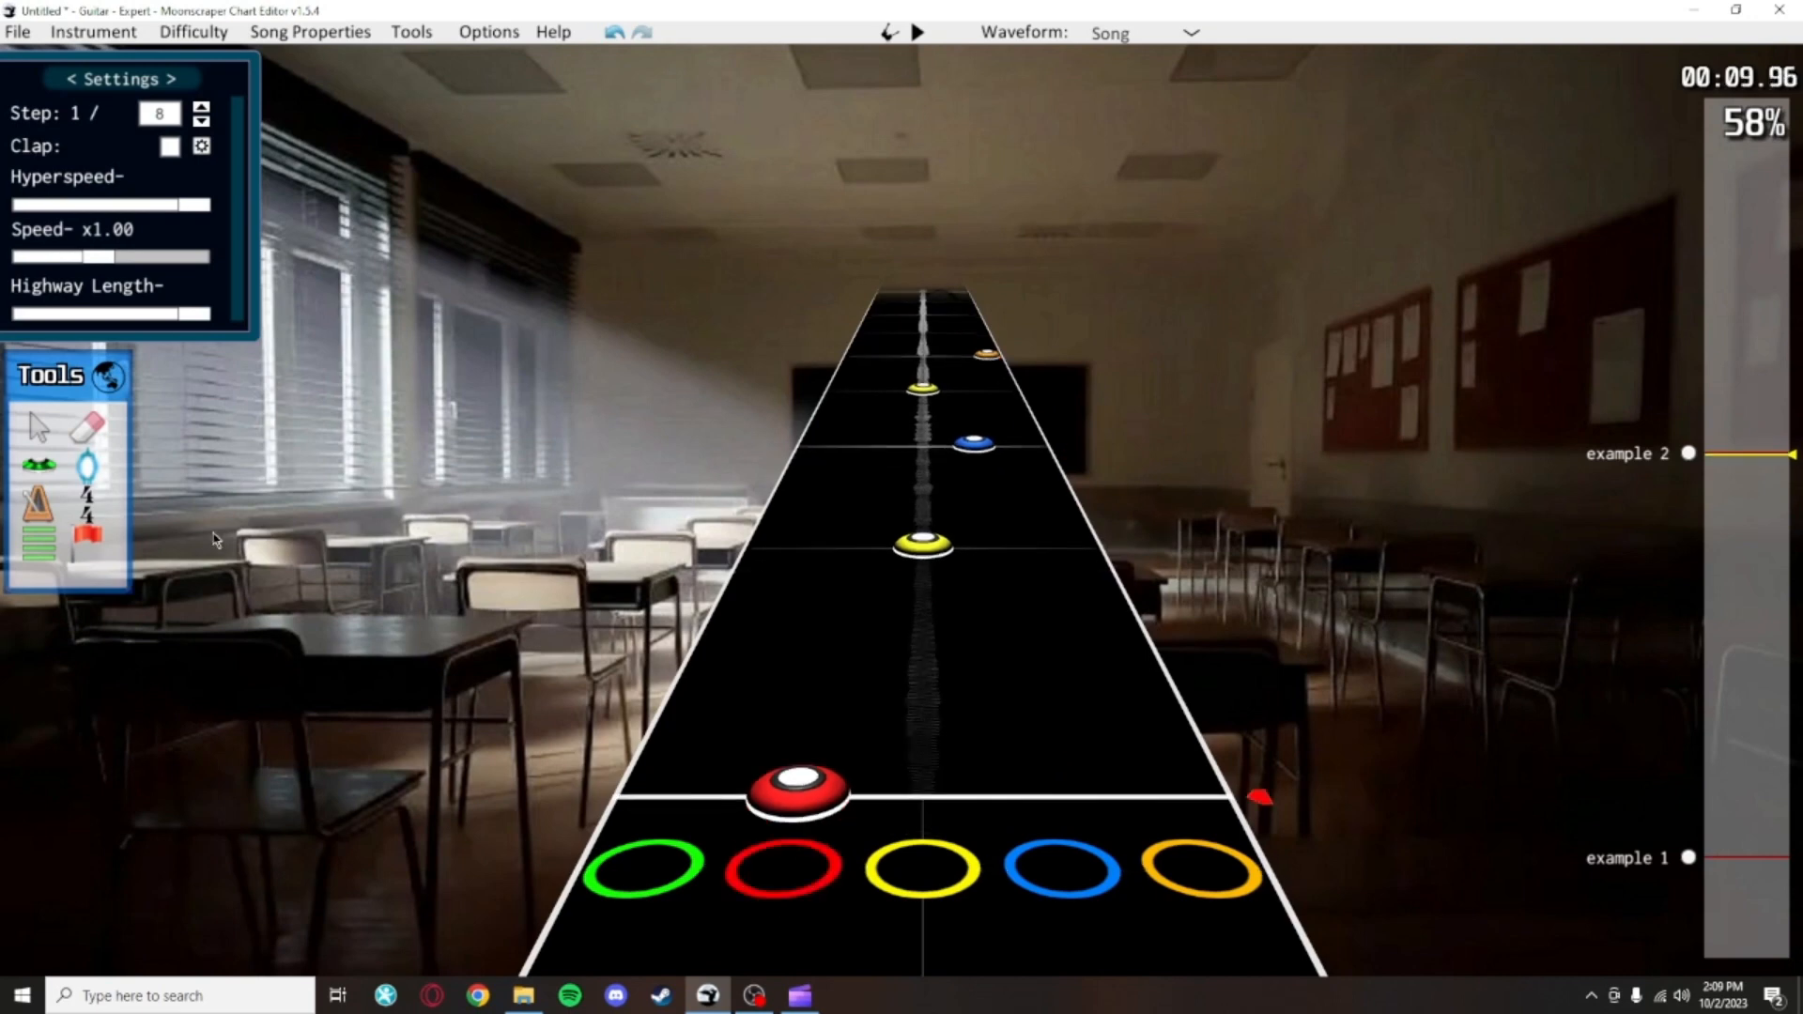
Place yellow, red and yellow notes at positions 4416, 4512 and 4608 after the orange note
key("3")
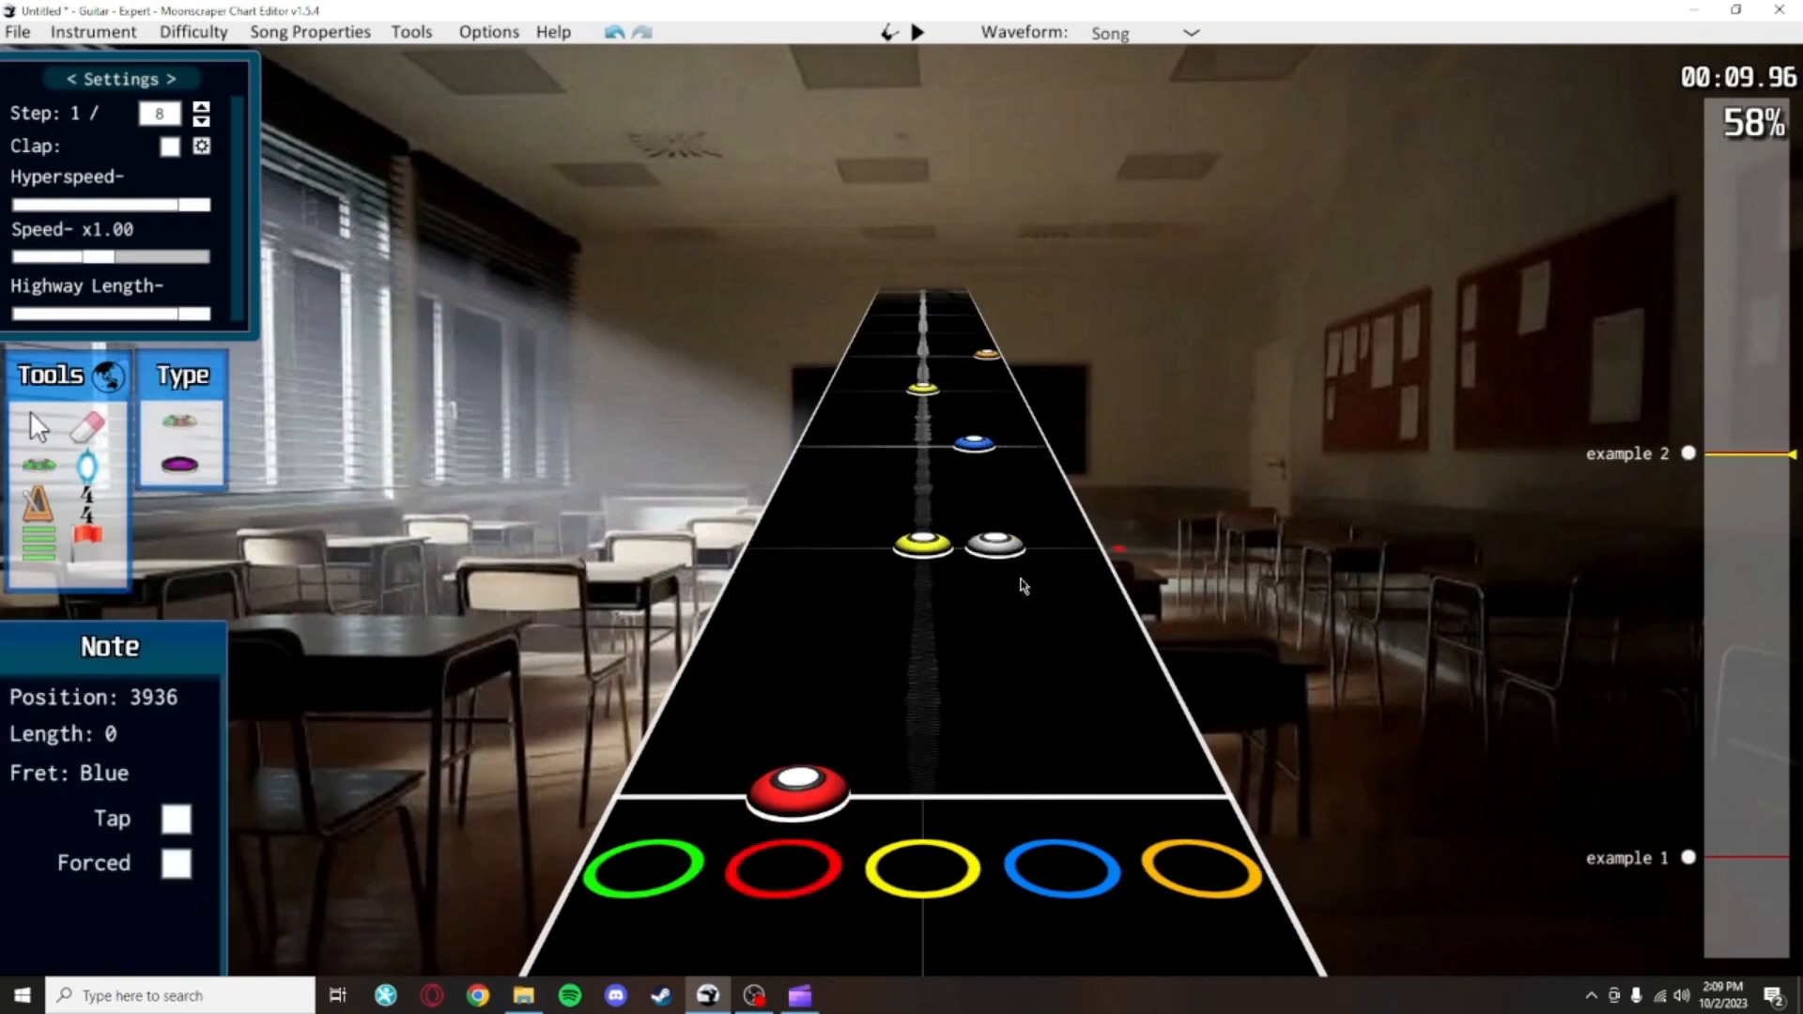
scroll(1023, 586, "up", 5)
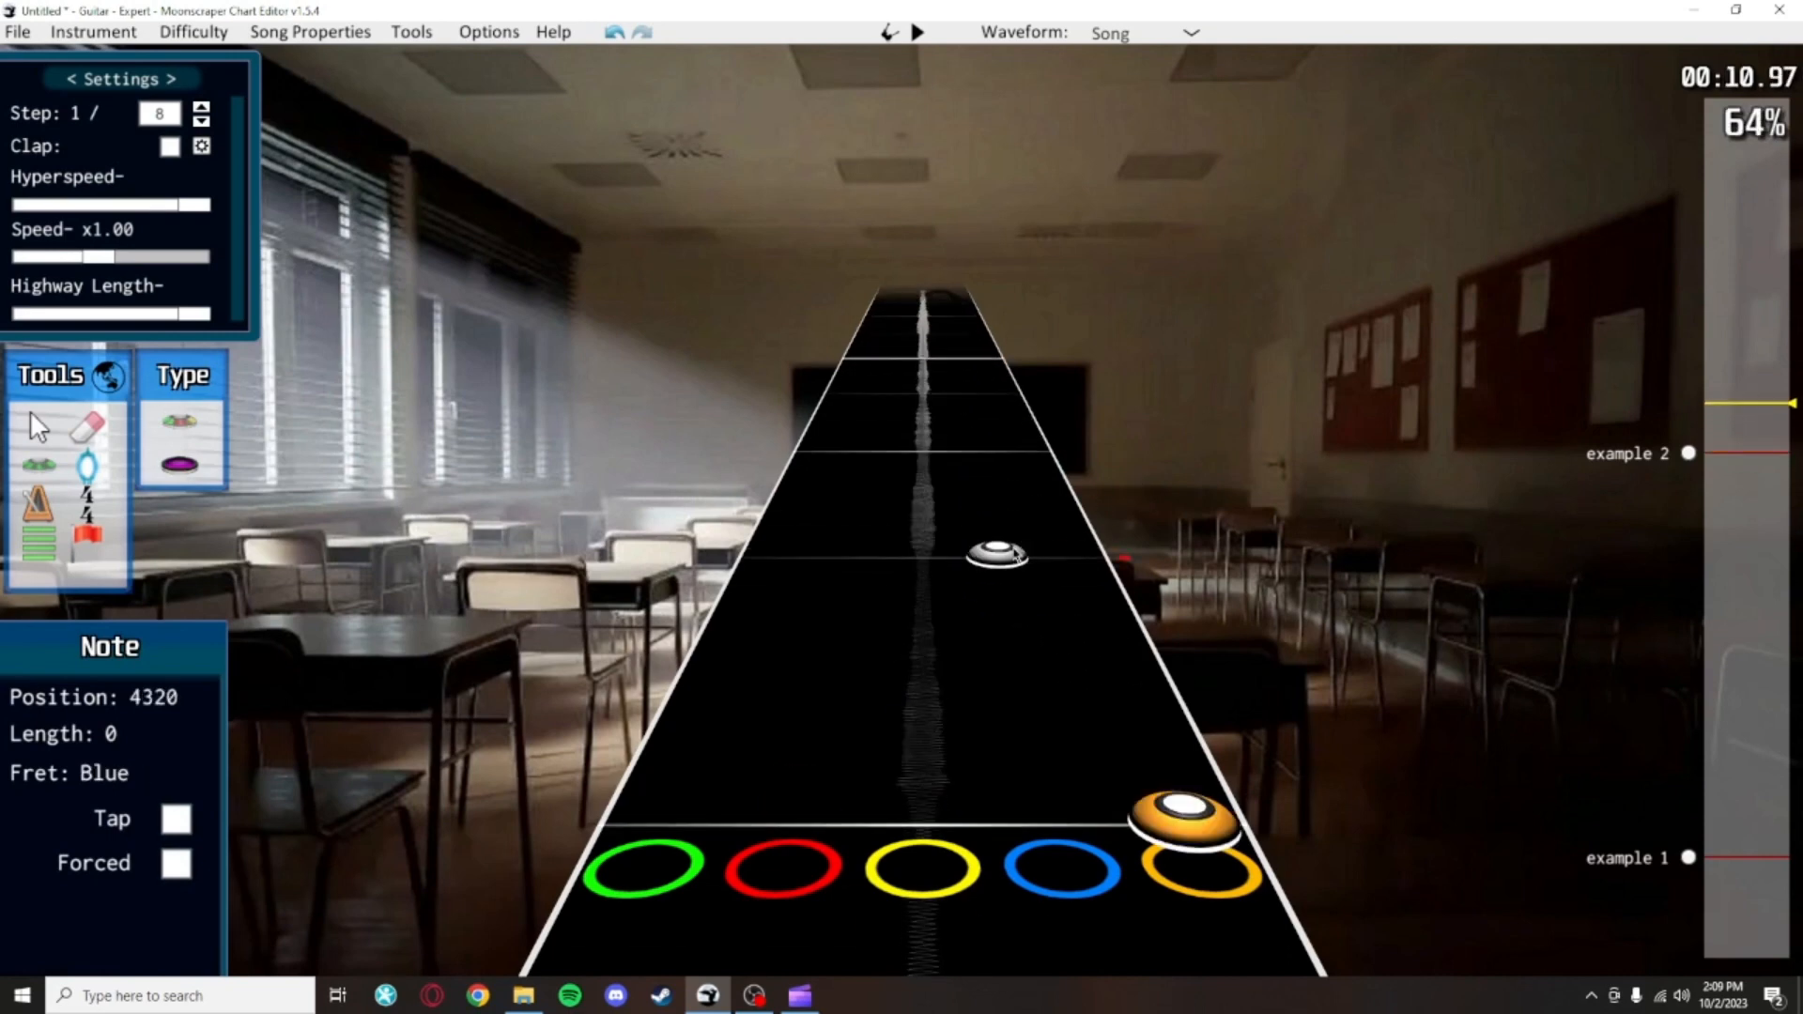
left_click(904, 440)
left_click(883, 392)
scroll(873, 445, "up", 2)
left_click(920, 441)
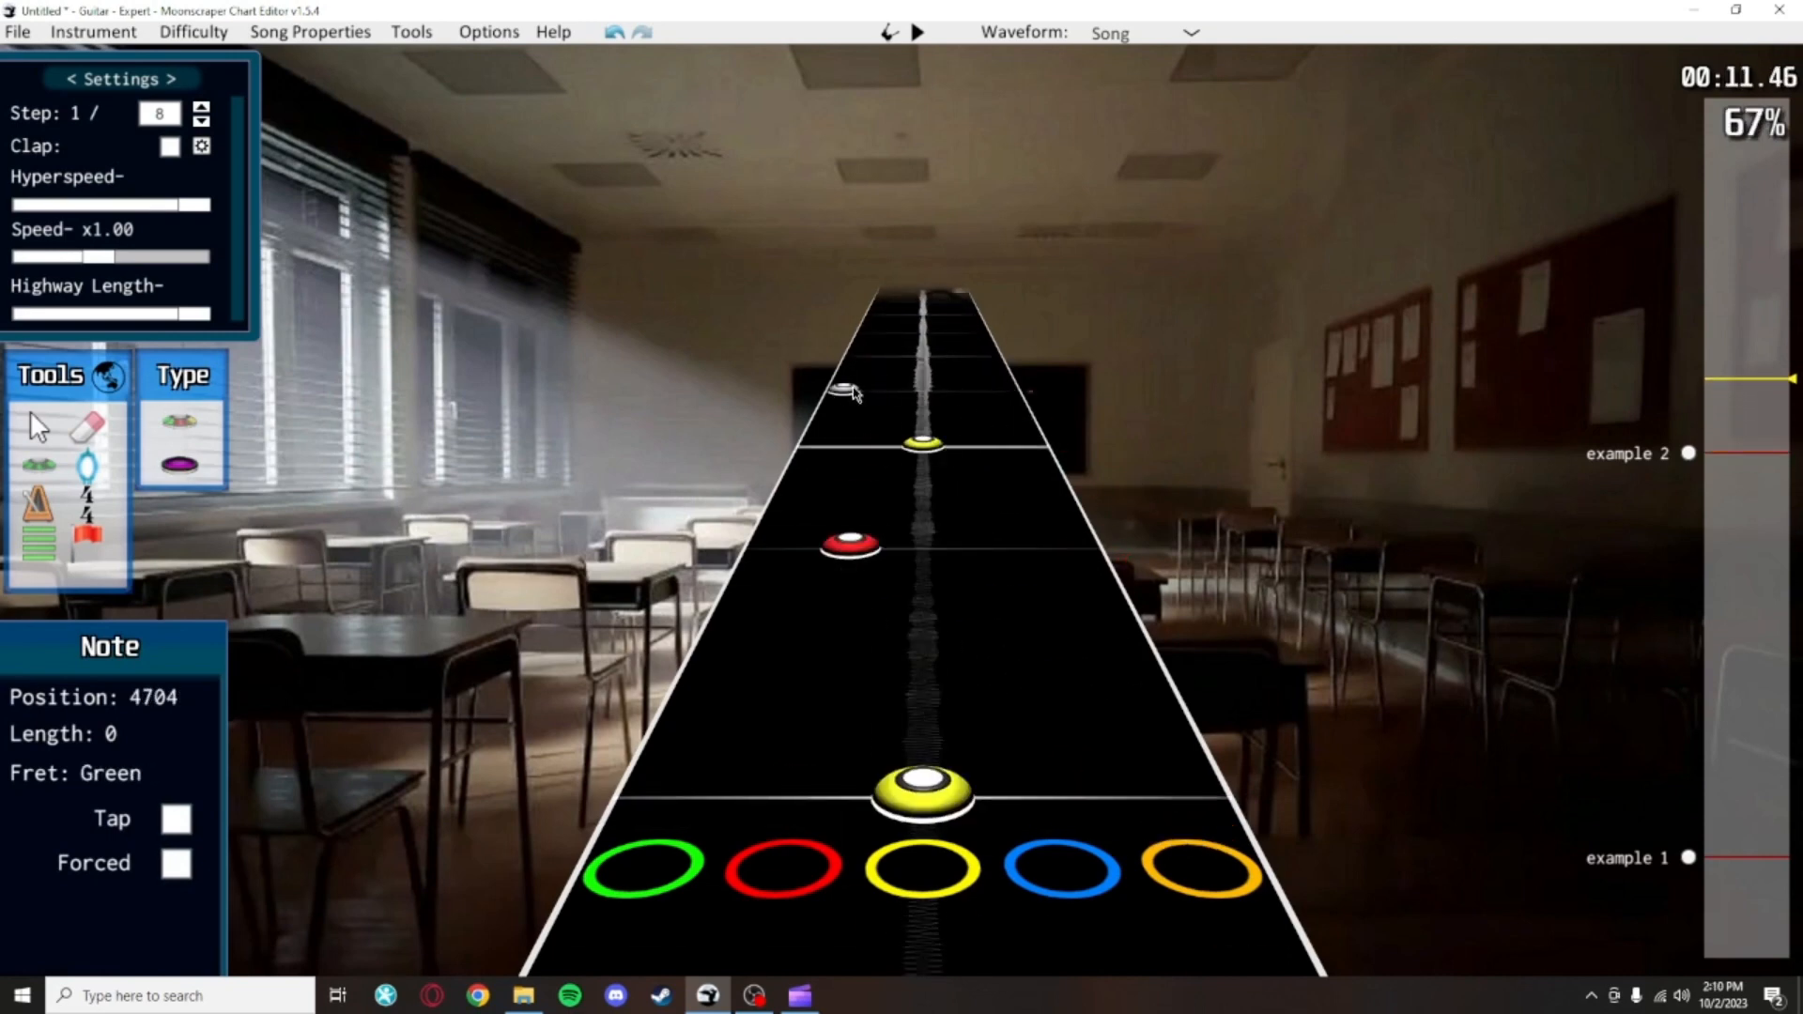
Place a green note at position 4704 after the yellow note and play the passage back
left_click(845, 389)
scroll(1062, 559, "down", 3)
scroll(1052, 561, "up", 2)
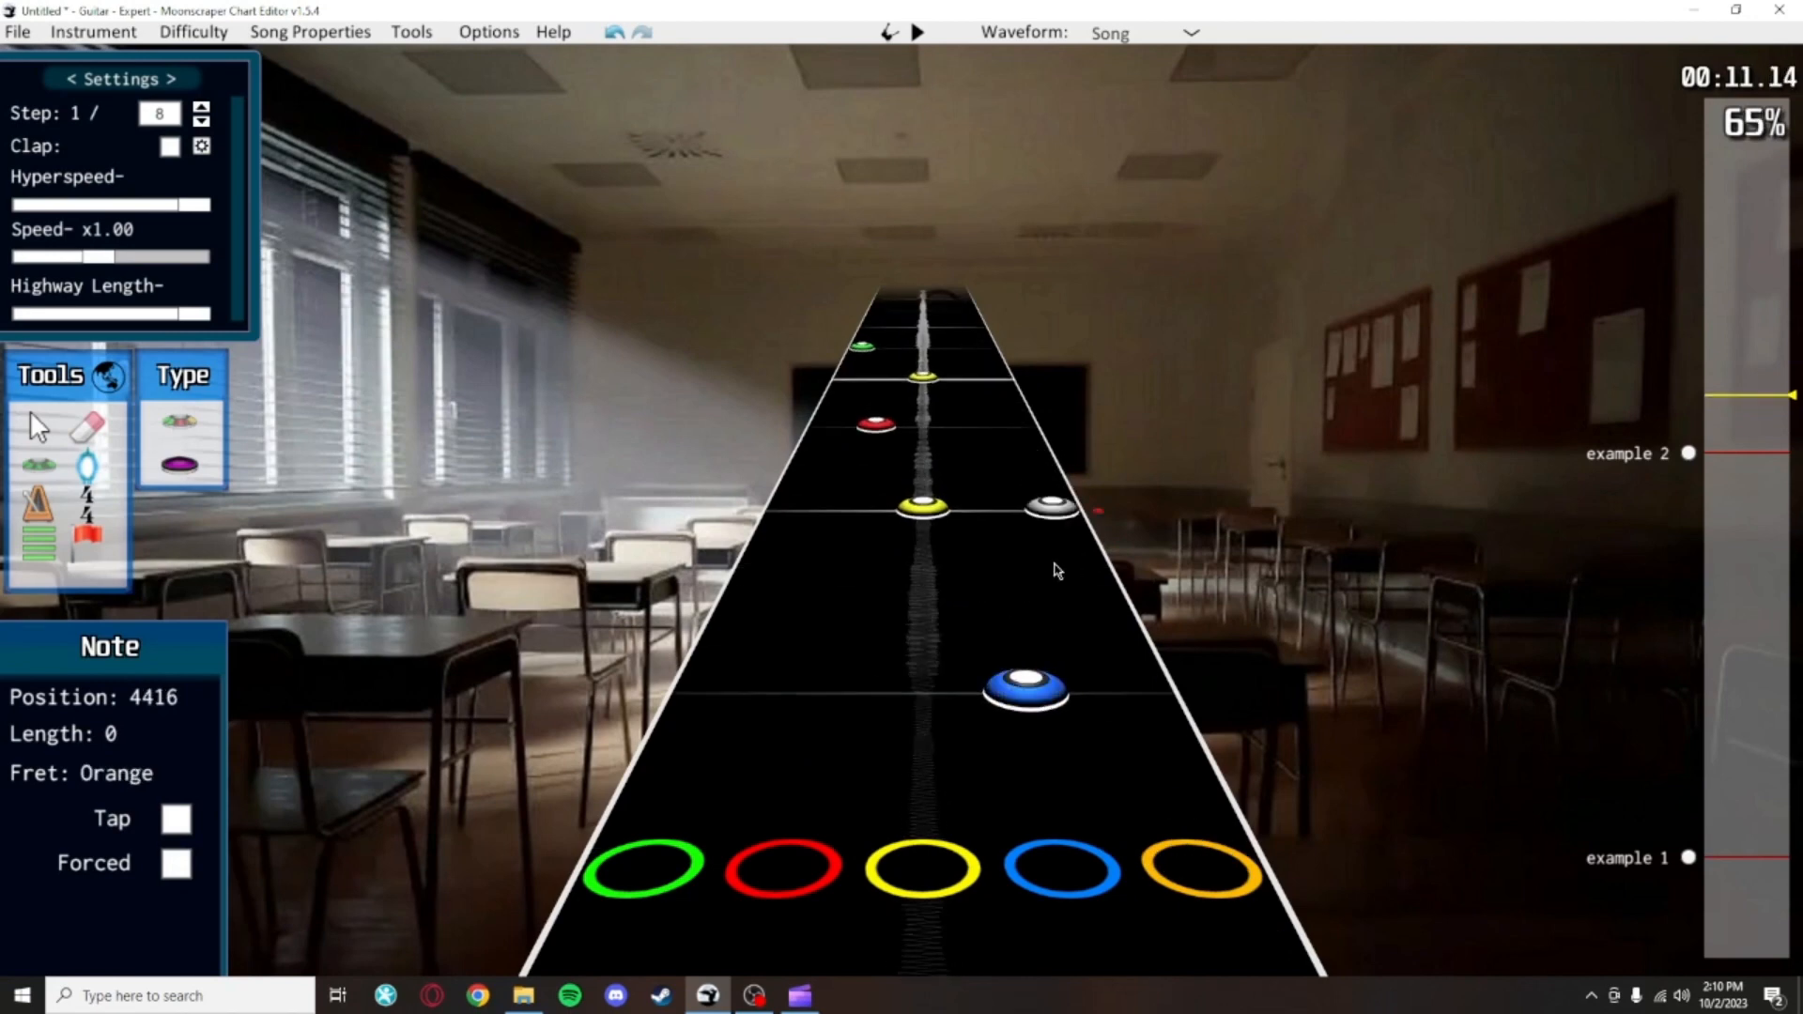
key("space")
key("space")
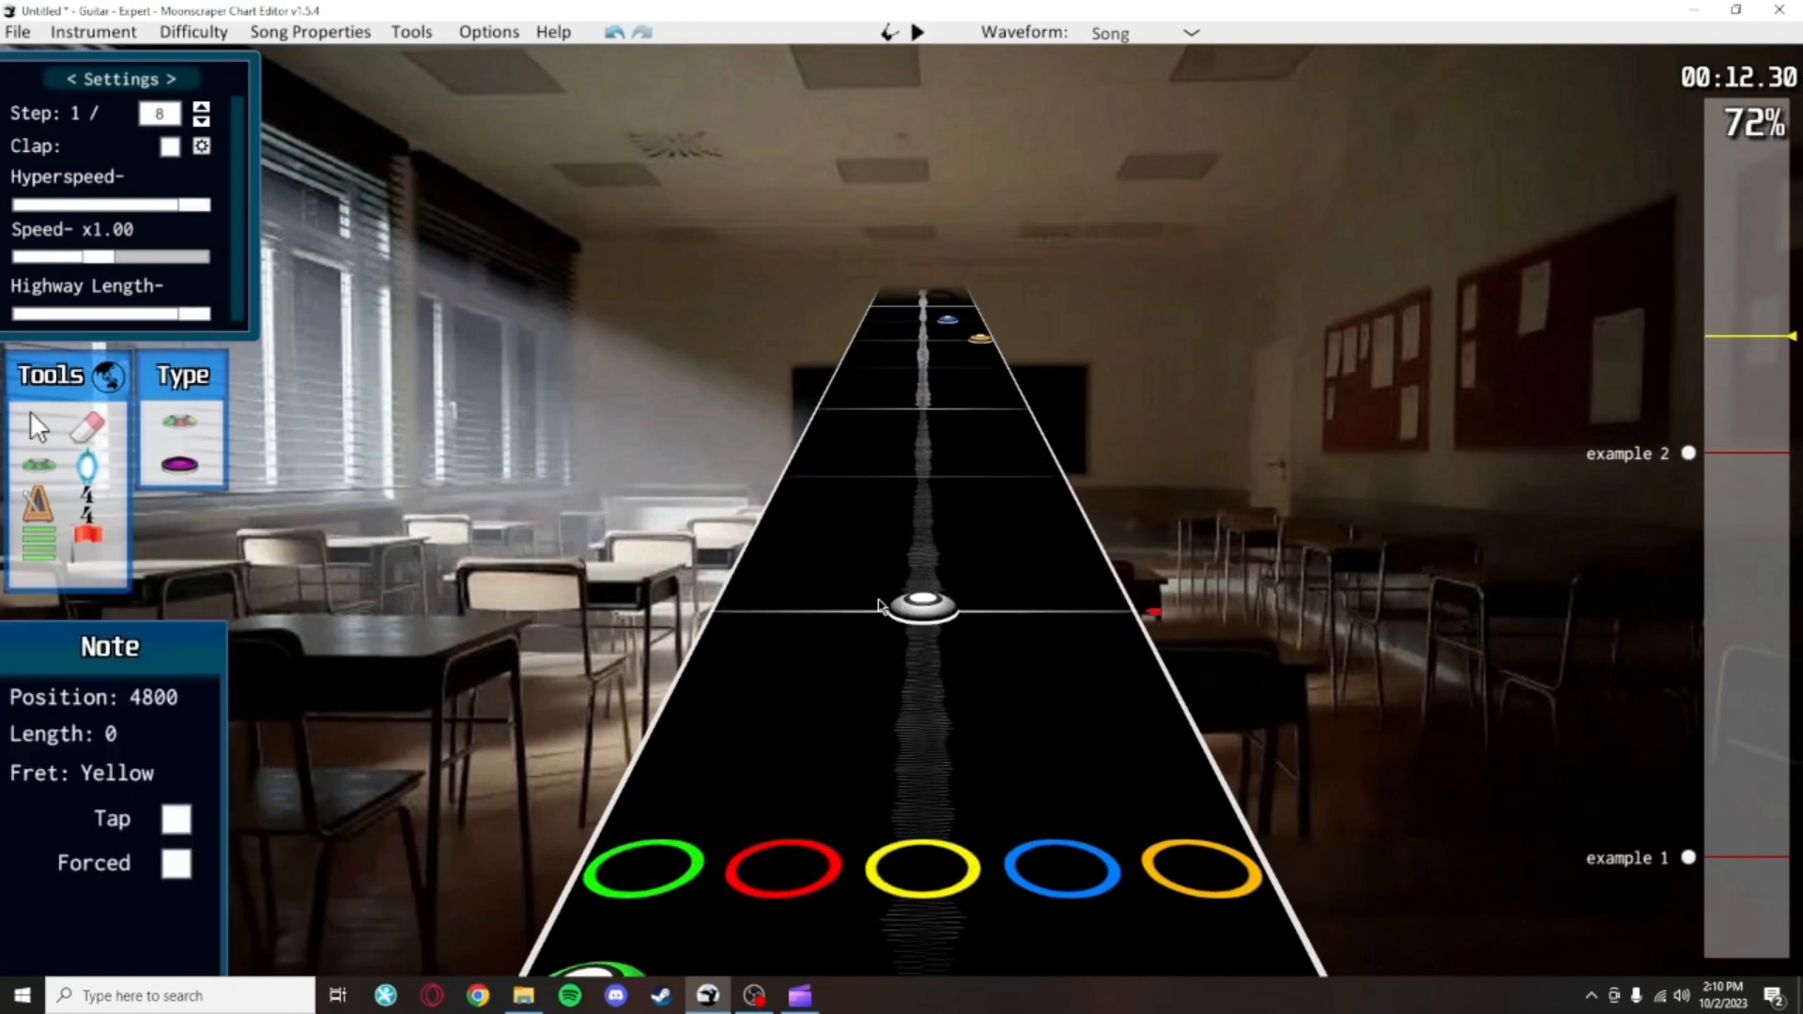
Place red, yellow and blue notes from position 4800 to 4992, and yellow, red and yellow notes around position 5472
scroll(1052, 610, "up", 1)
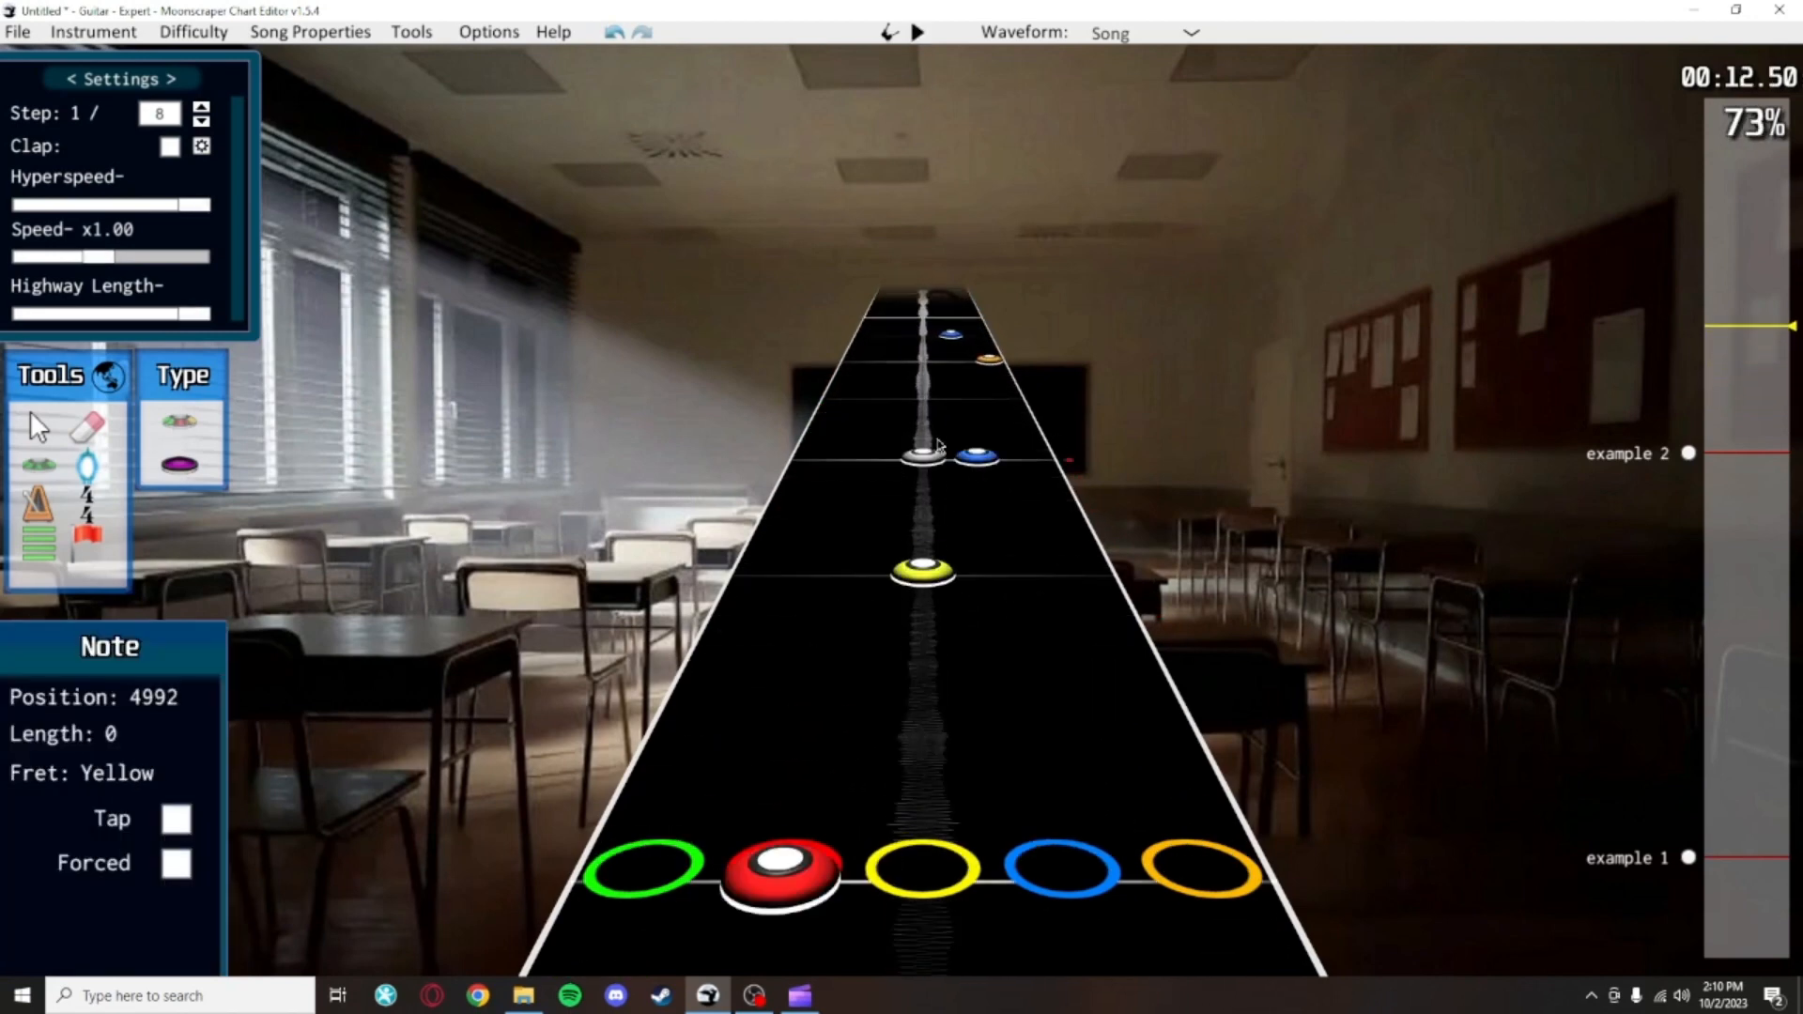
scroll(1133, 683, "up", 6)
left_click(928, 628)
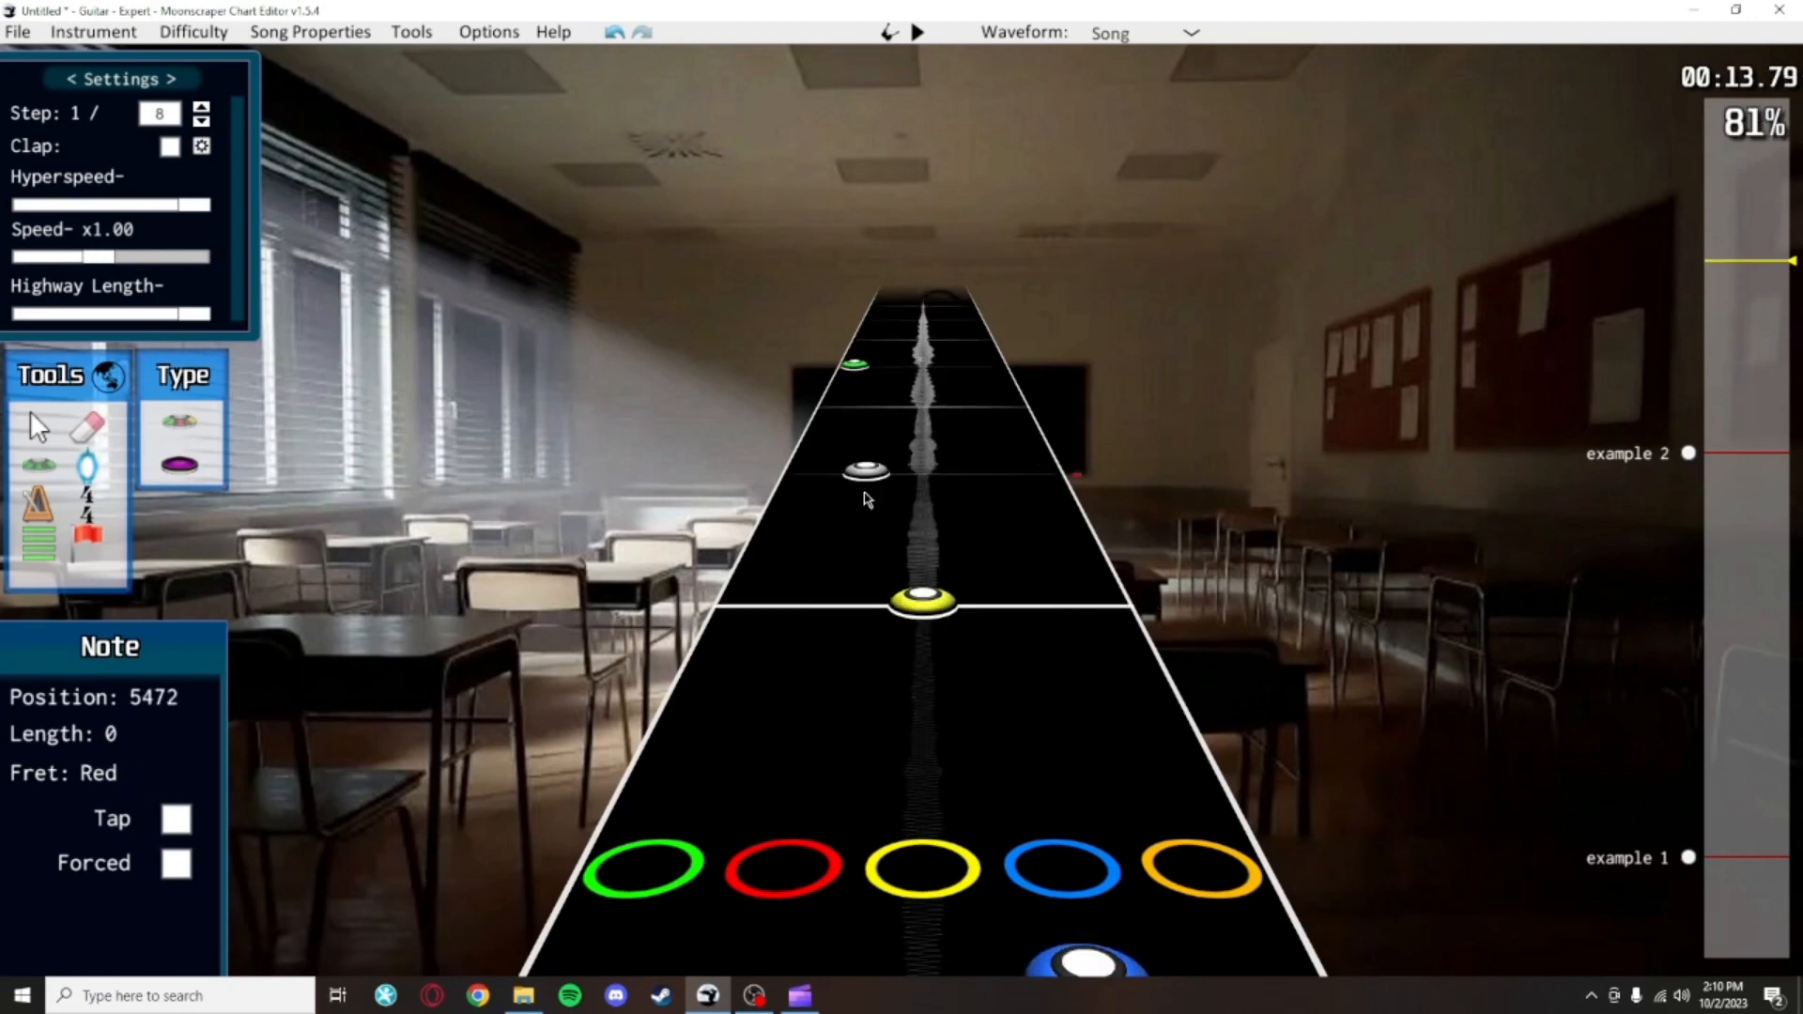
left_click(869, 493)
scroll(986, 658, "down", 20)
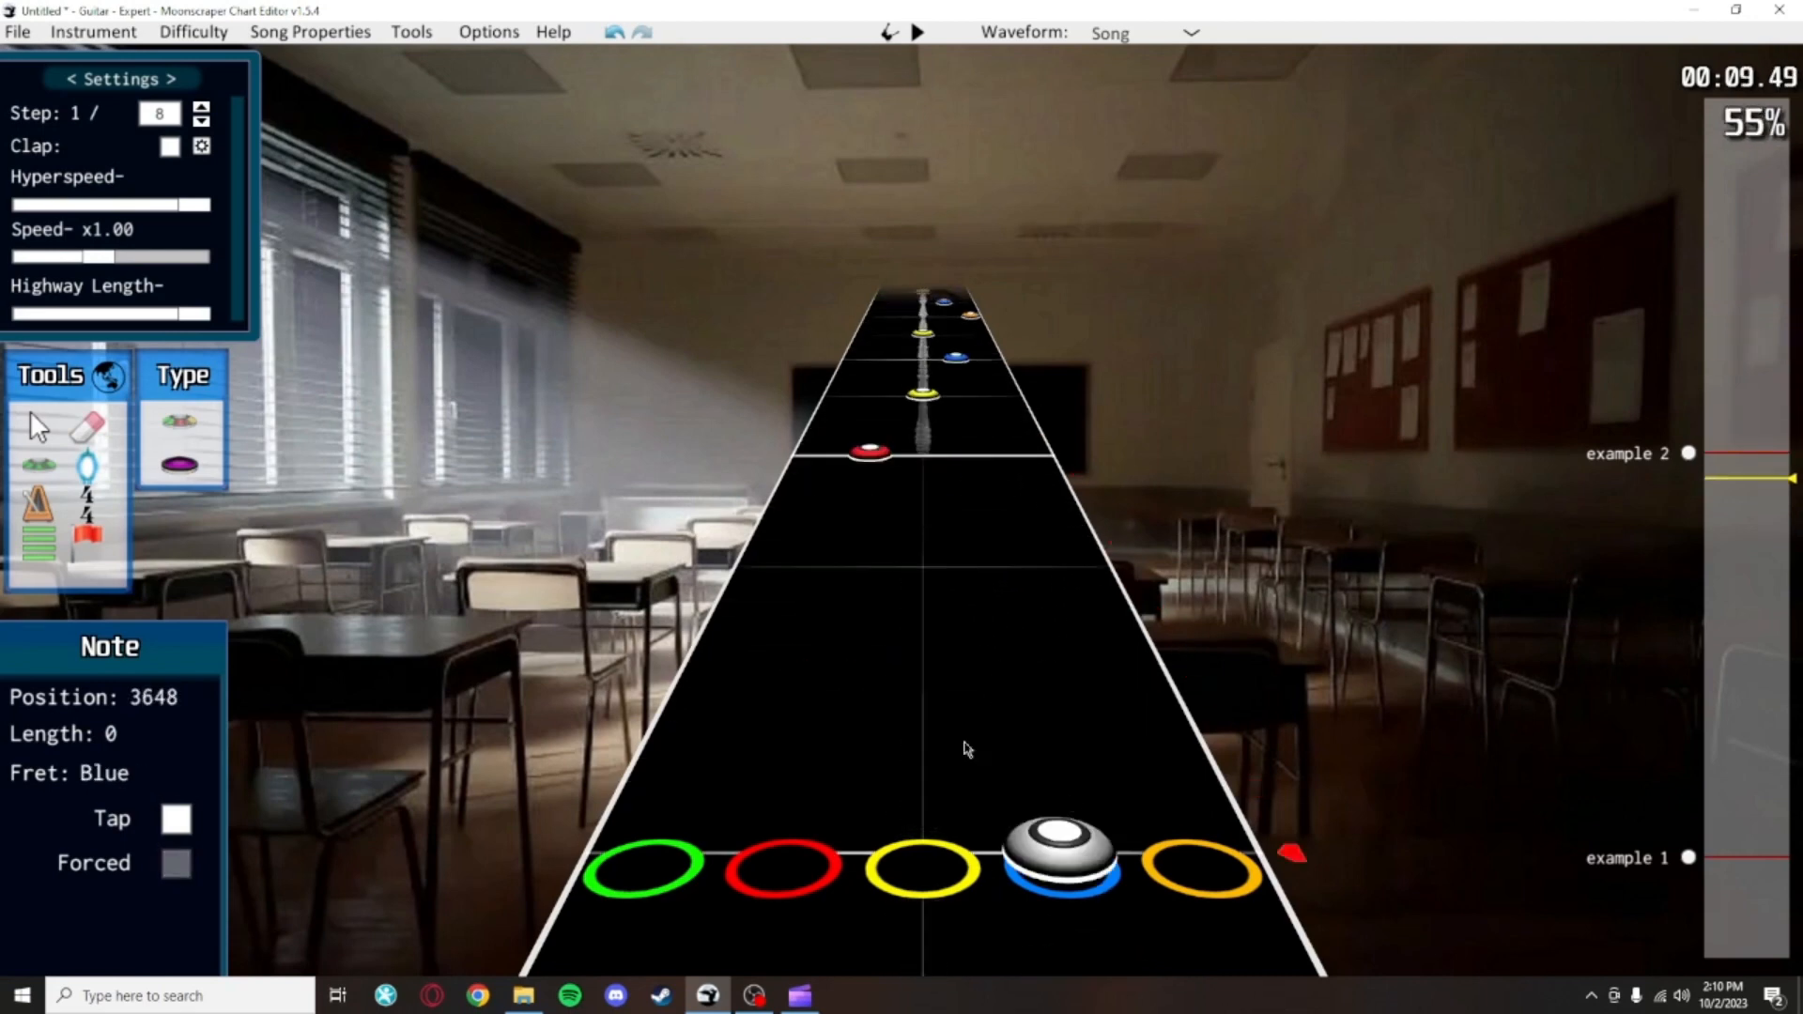
Play the chart back from just before Example 2 through the green note at position 5664
left_click(38, 429)
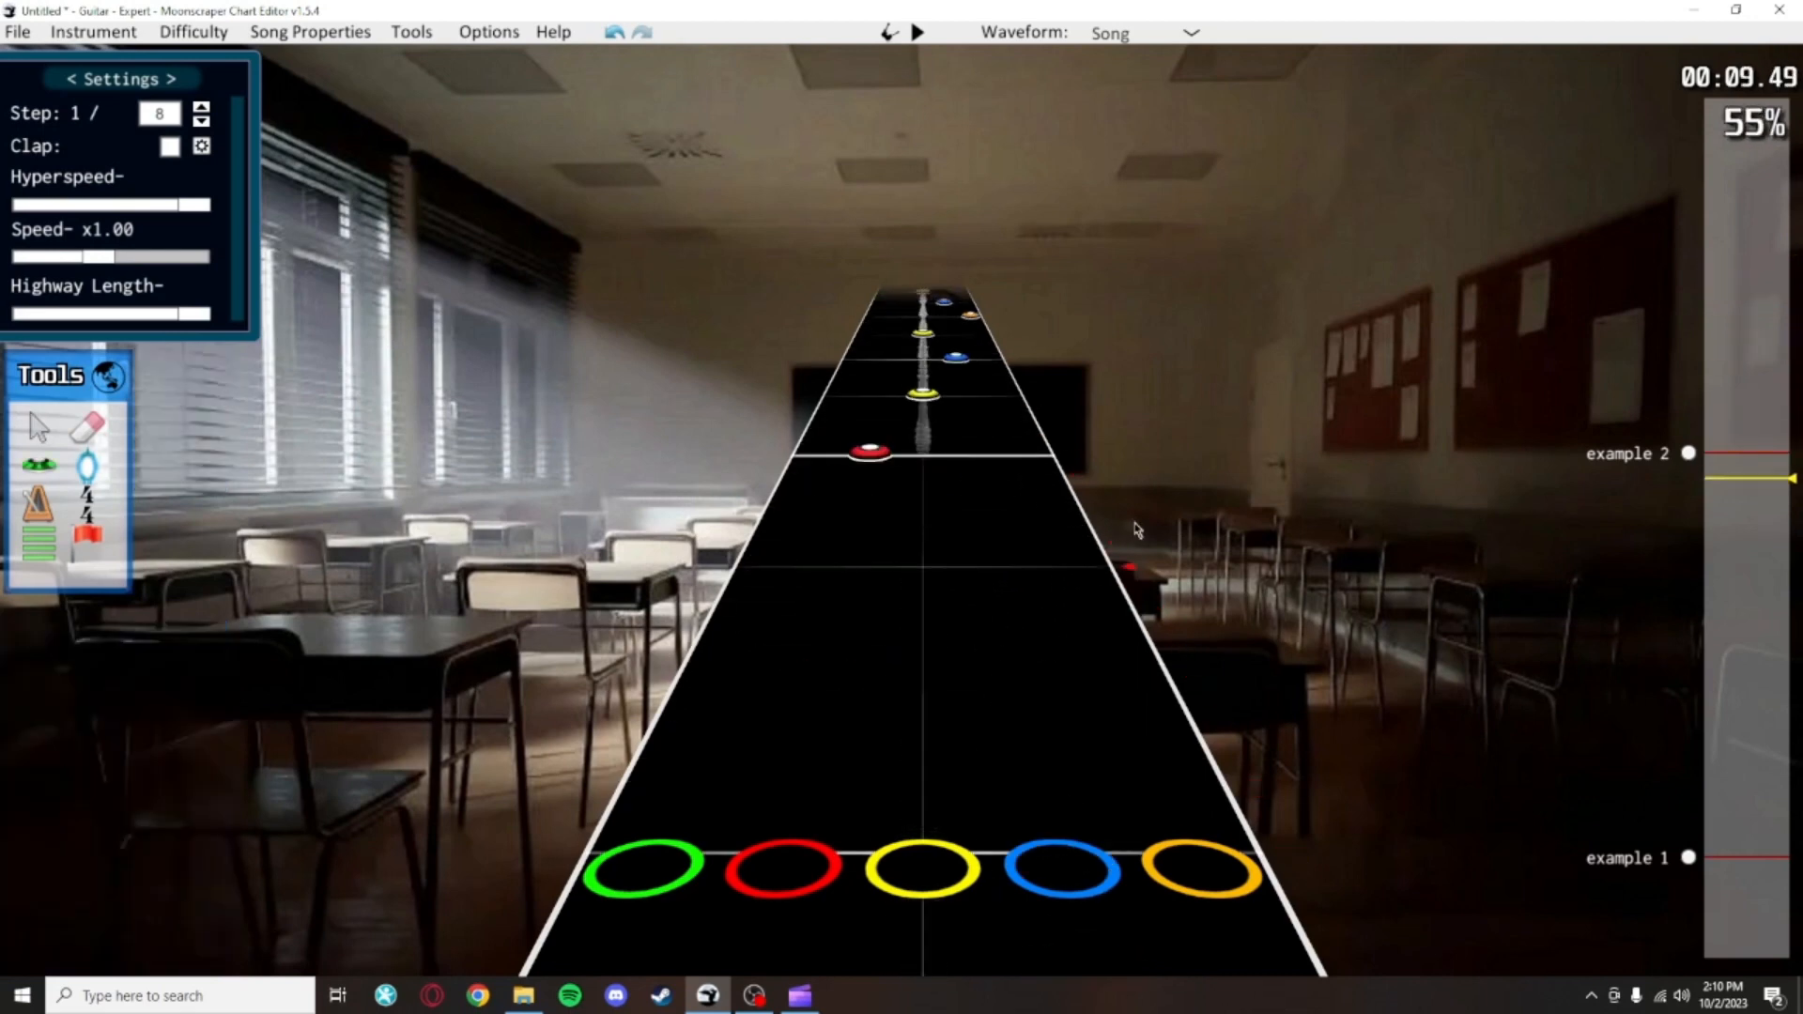
scroll(1198, 591, "down", 1)
key("space")
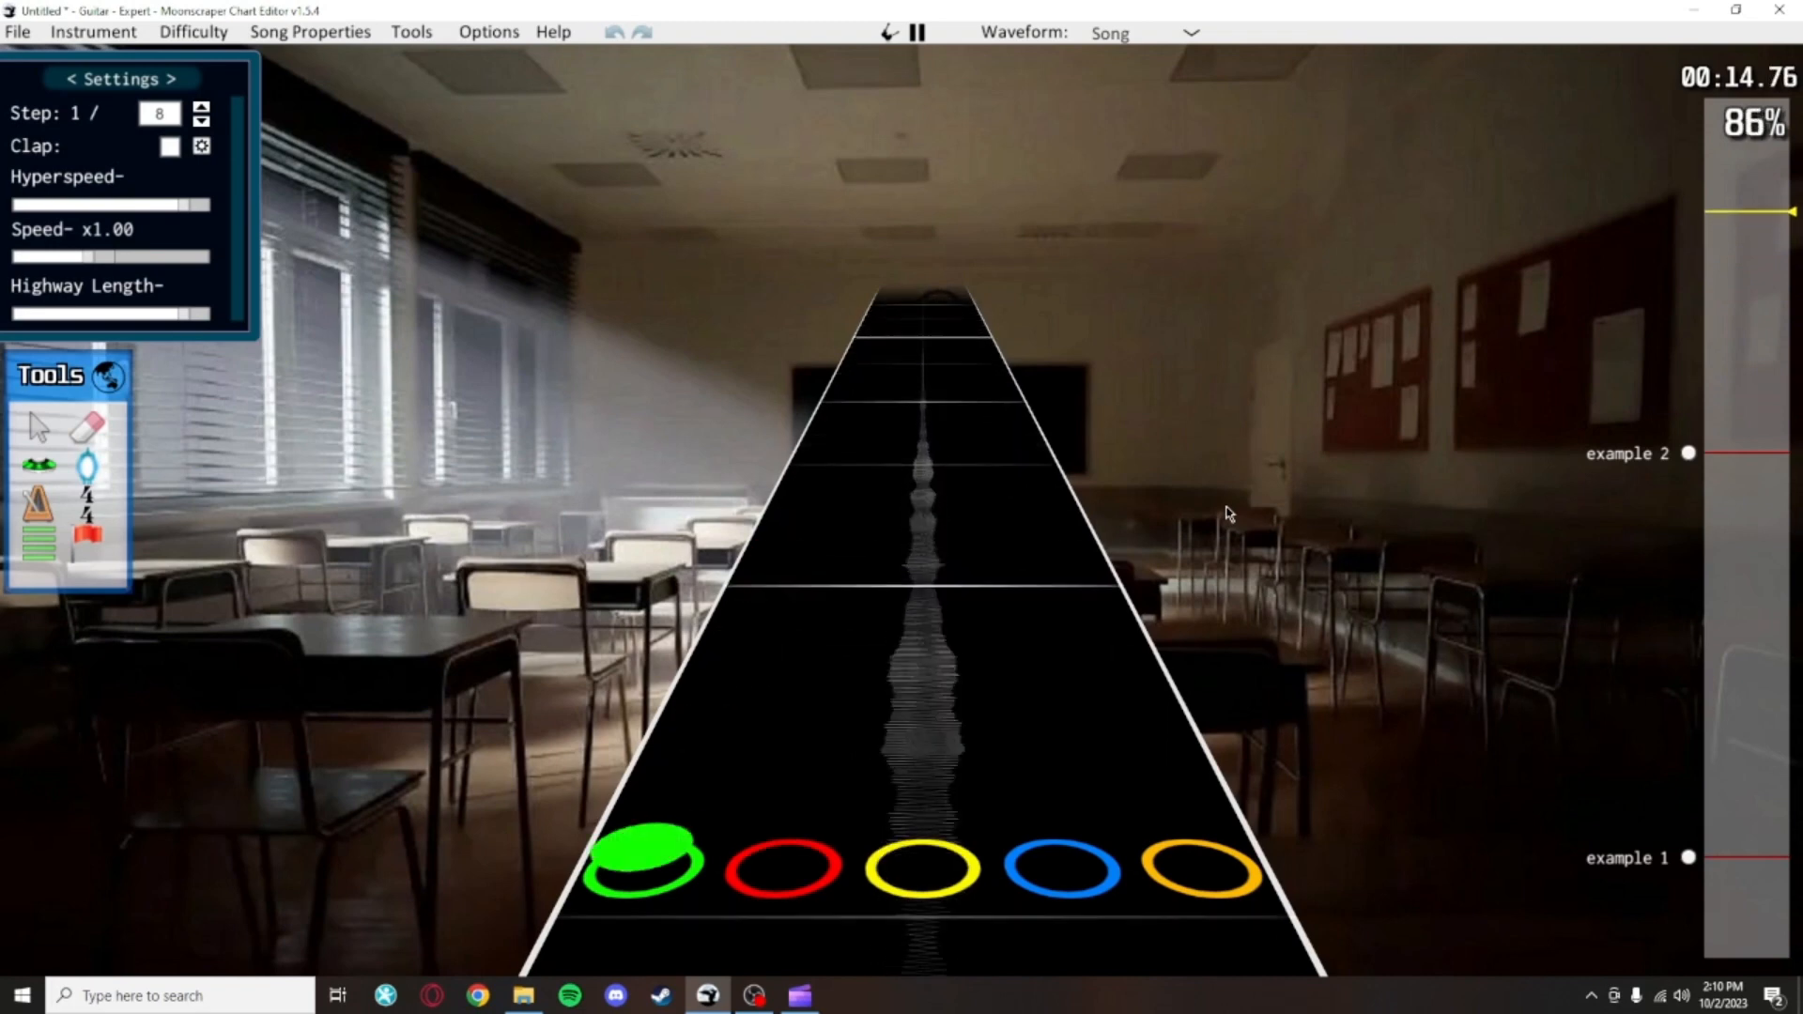
key("space")
scroll(989, 514, "down", 4)
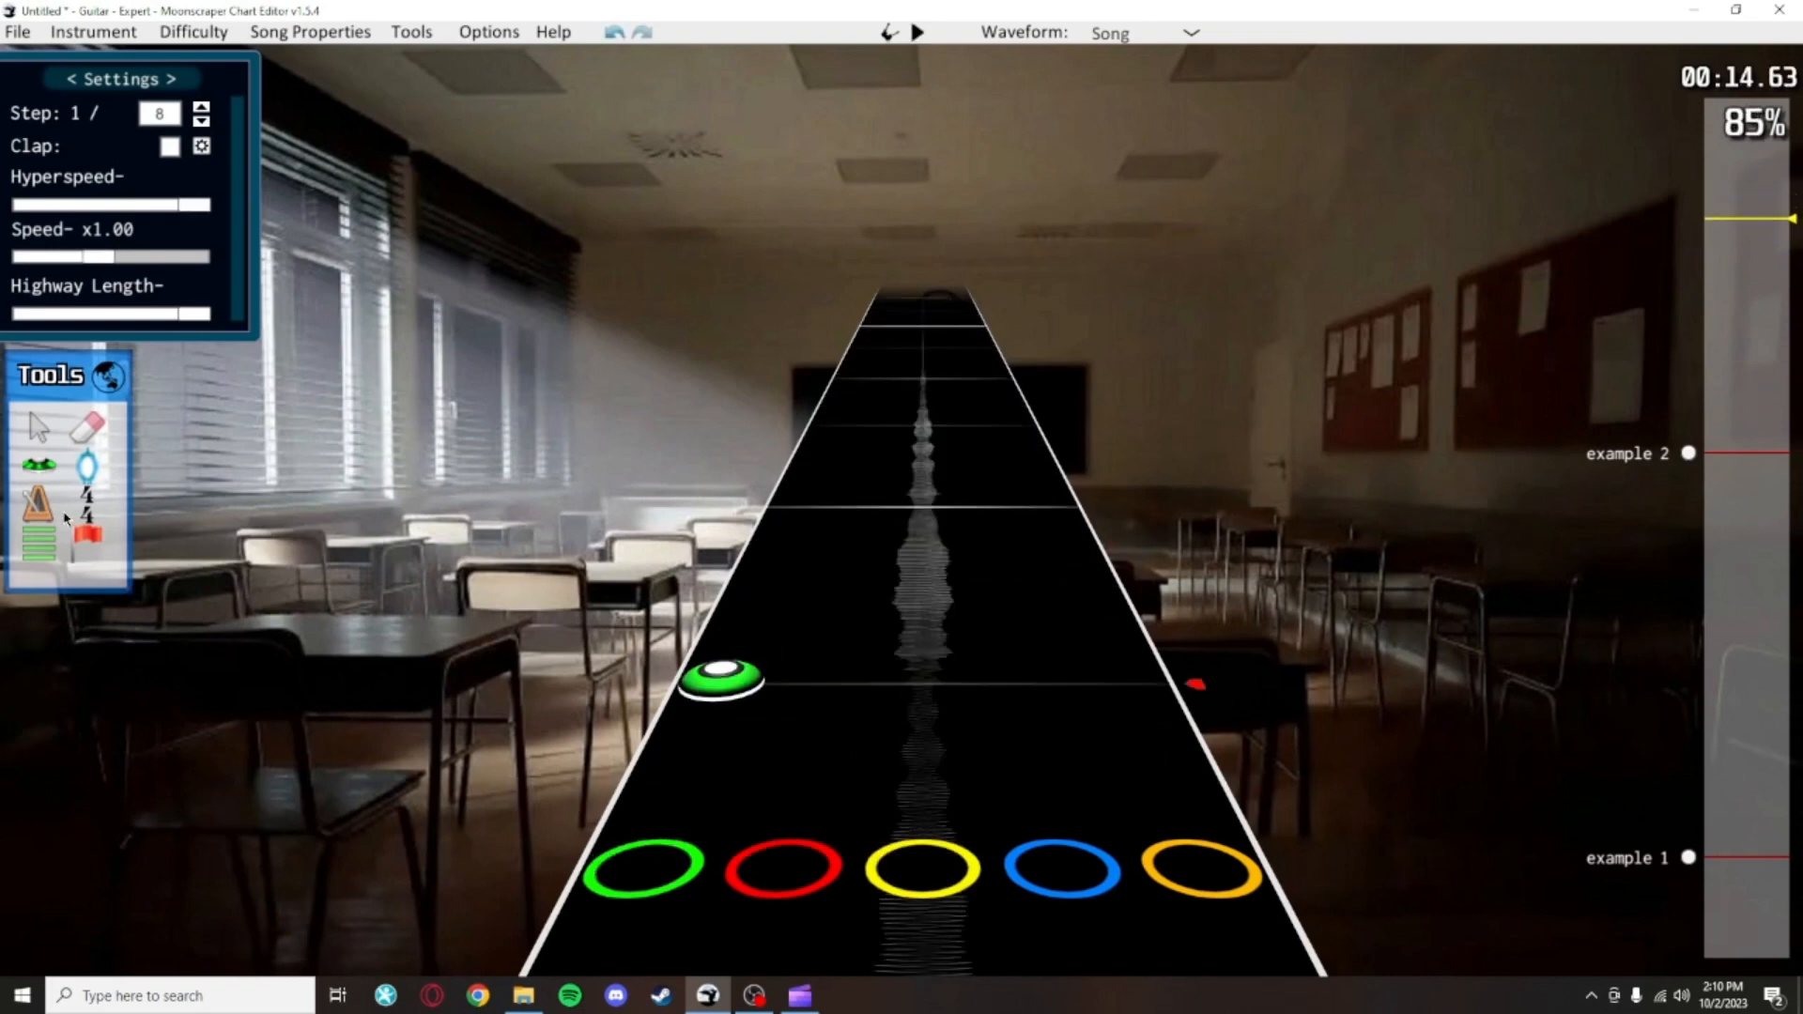
Place a yellow note one eighth step after the green note at position 5664 and play the ending back
left_click(38, 468)
left_click(922, 510)
scroll(984, 563, "down", 4)
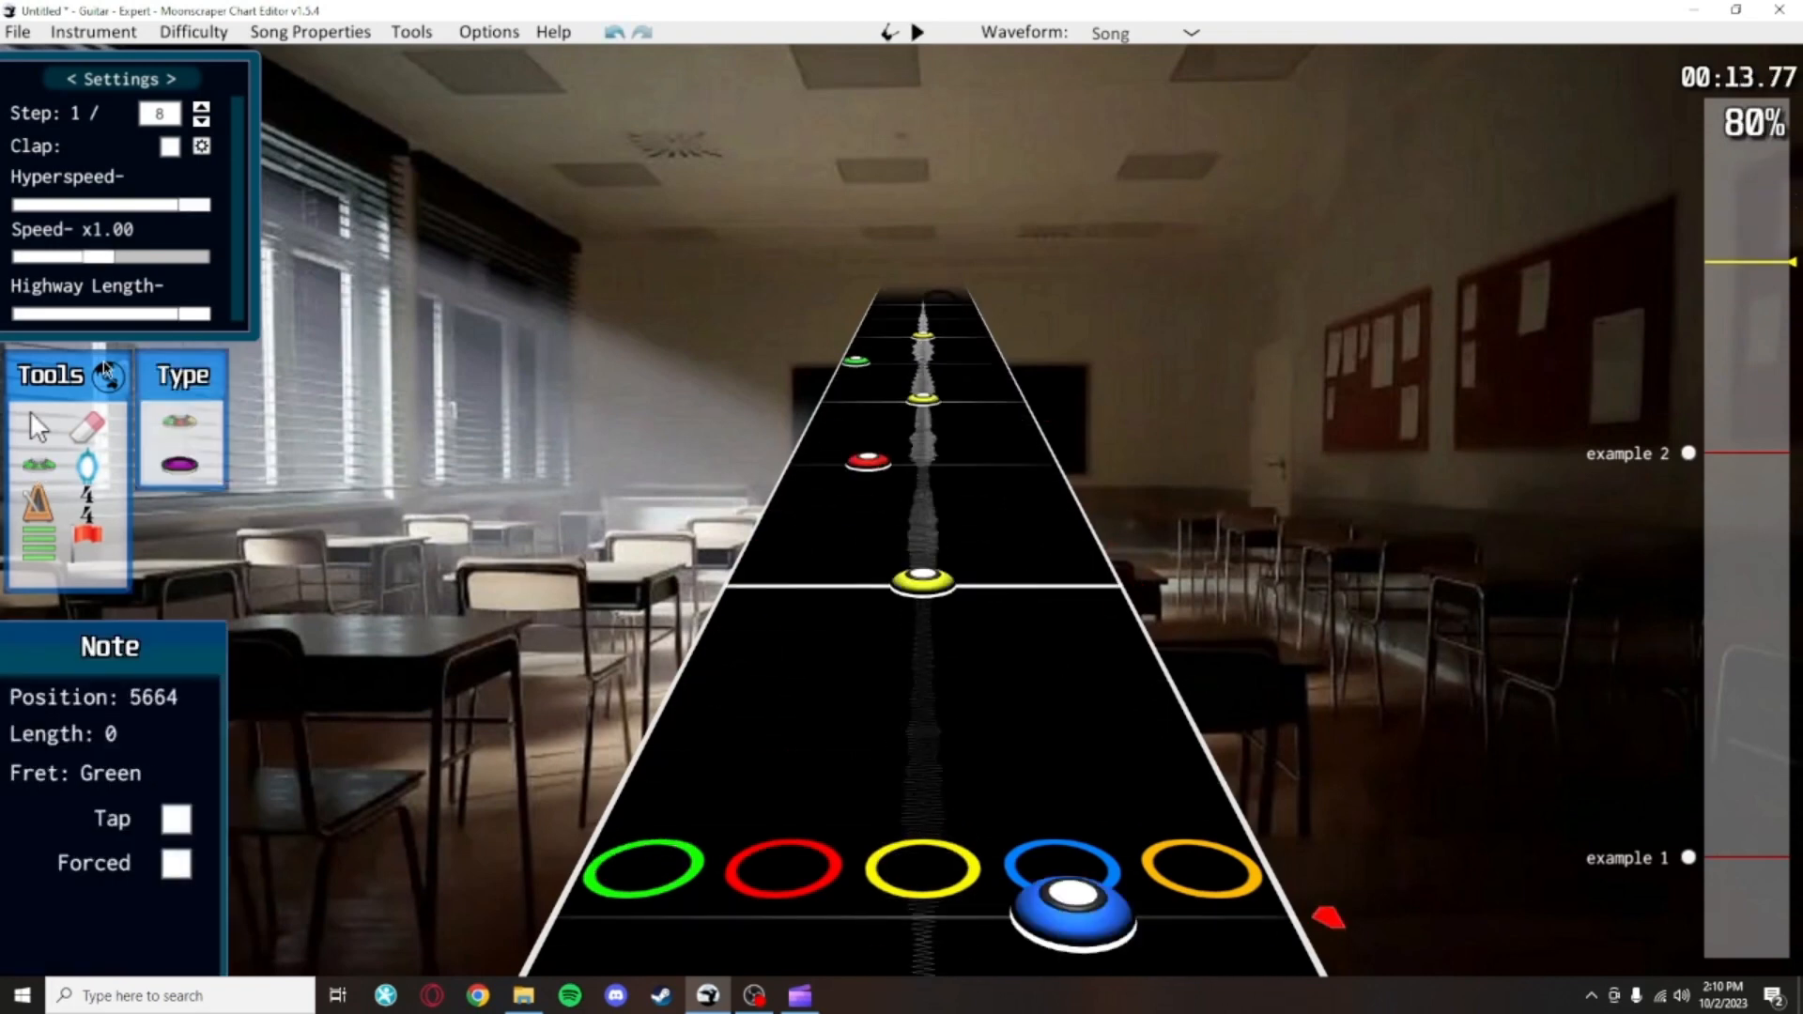
left_click(37, 428)
scroll(1074, 459, "up", 3)
left_click_drag(1093, 641, 889, 404)
key("space")
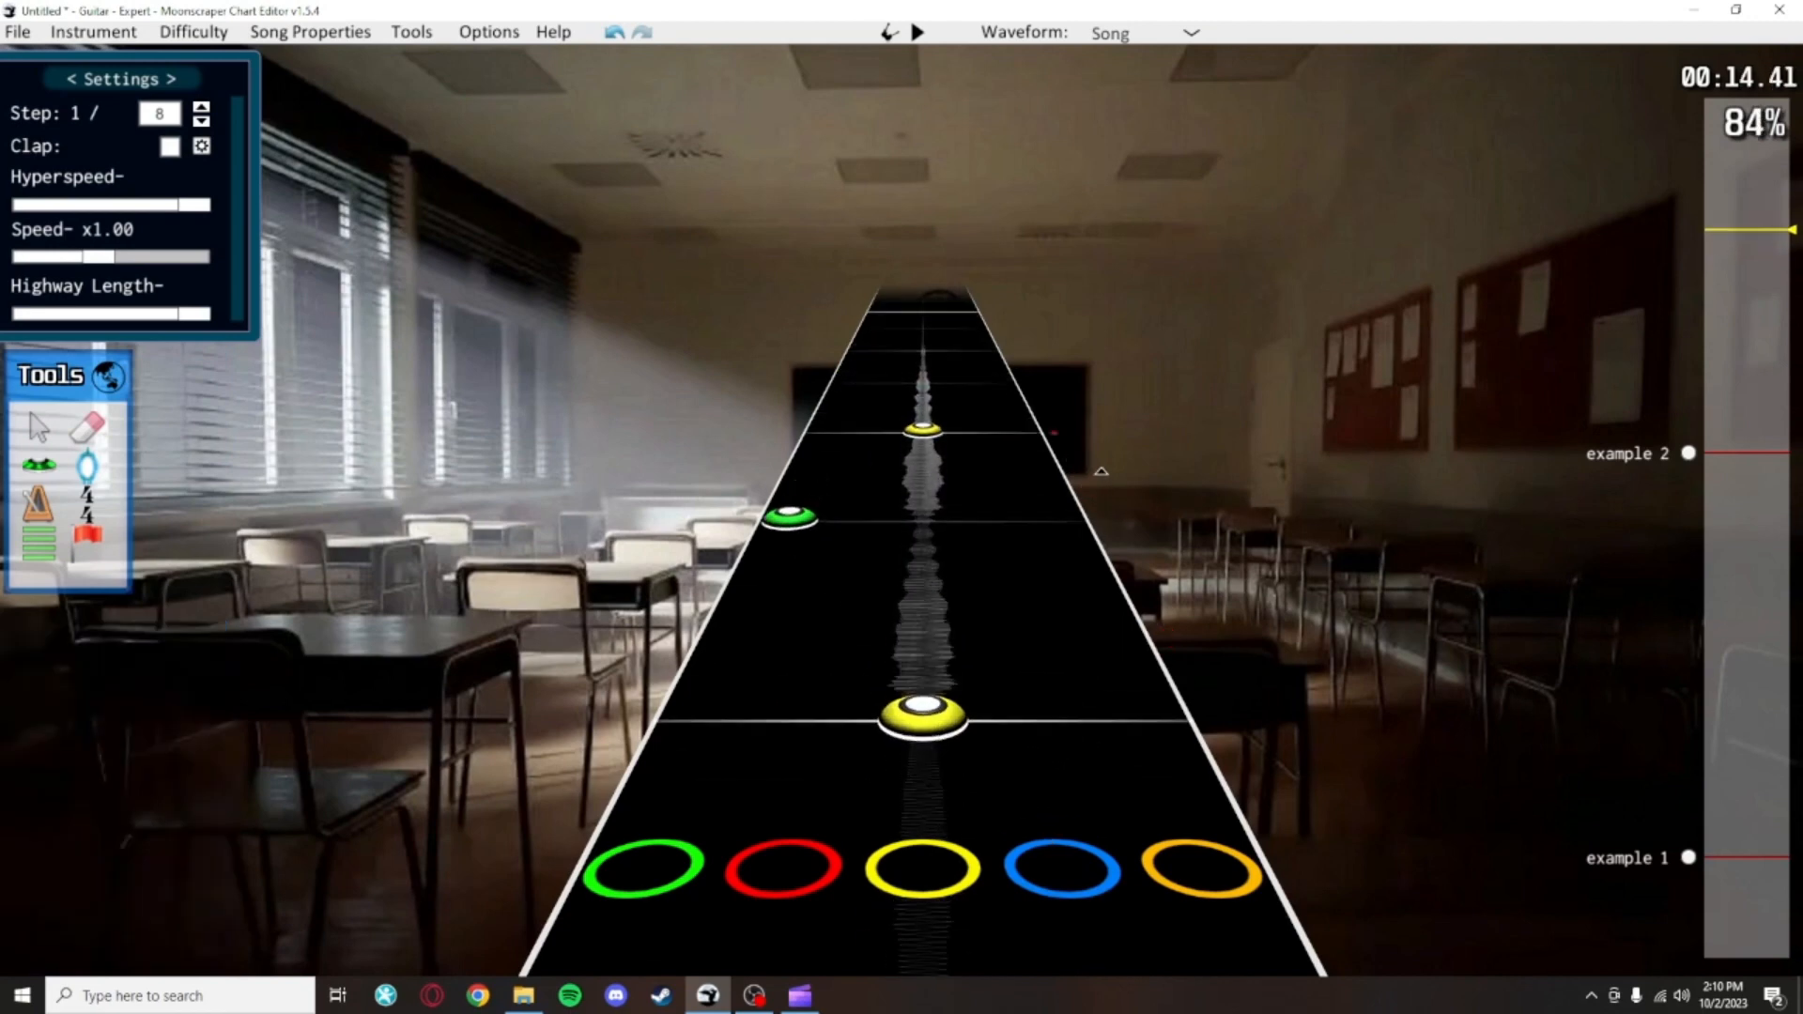
Try the final note in the red lane and play the ending back
key("space")
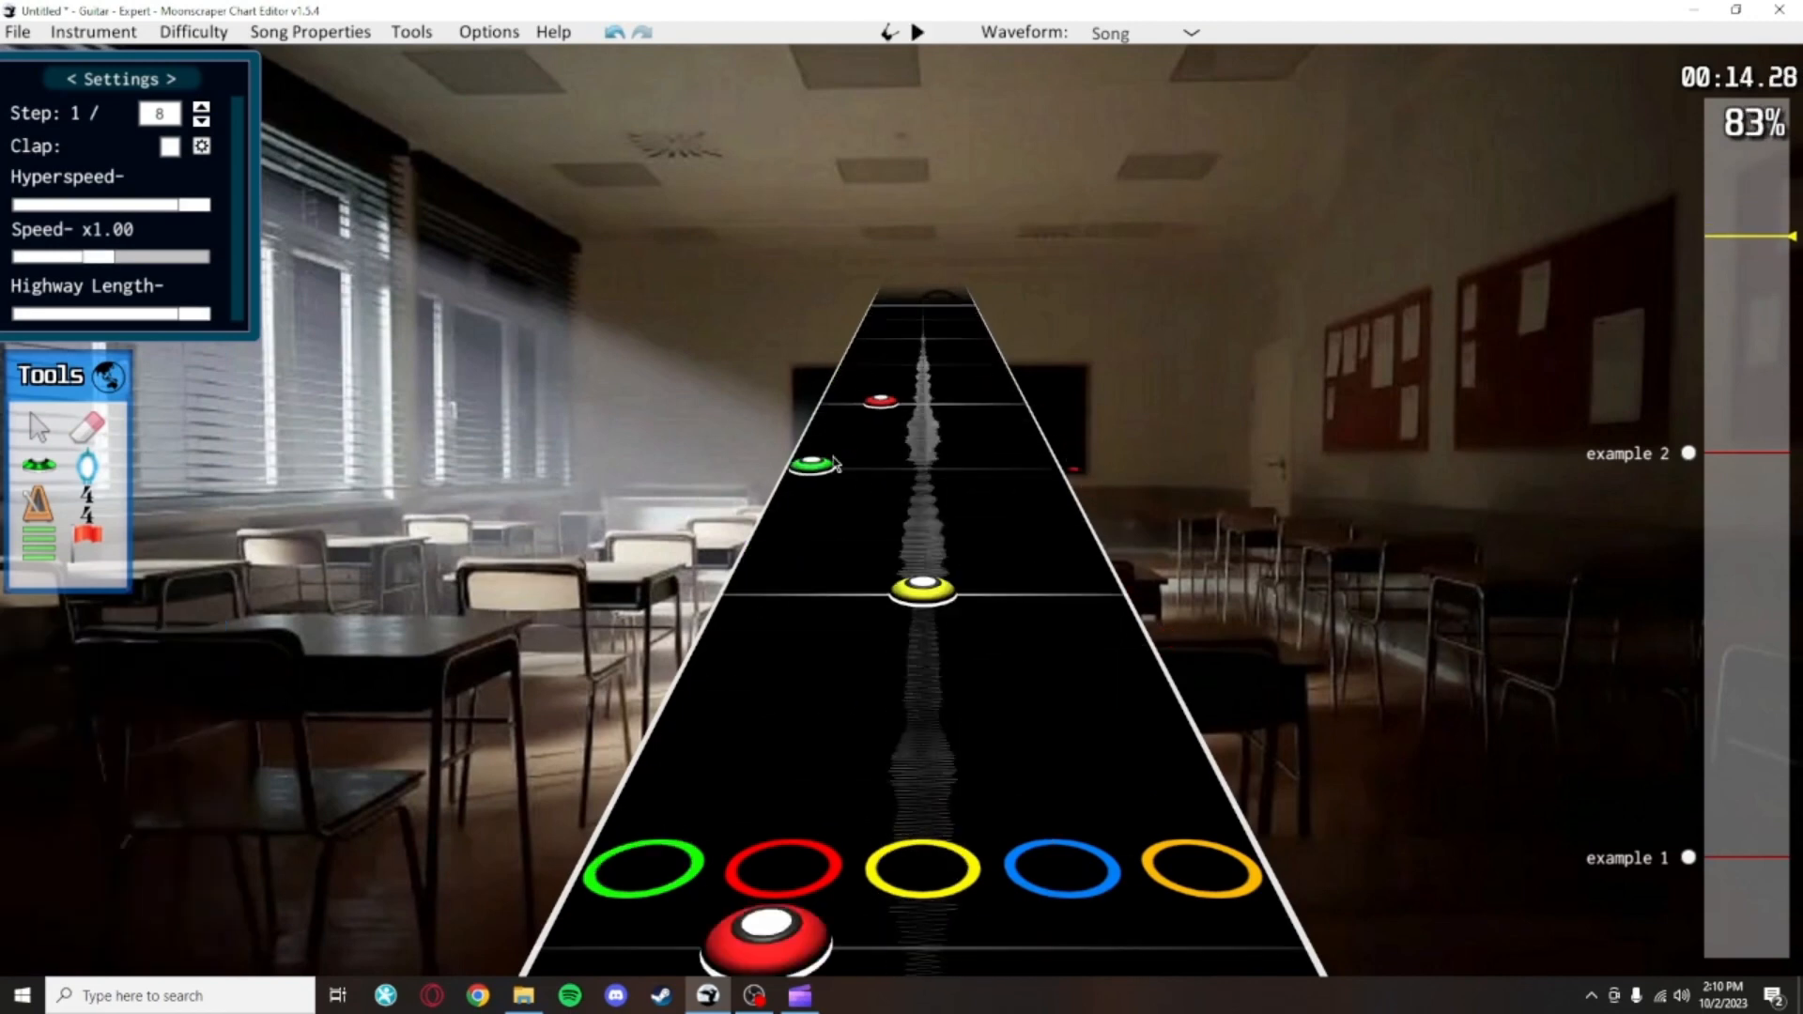
scroll(997, 546, "down", 2)
key("space")
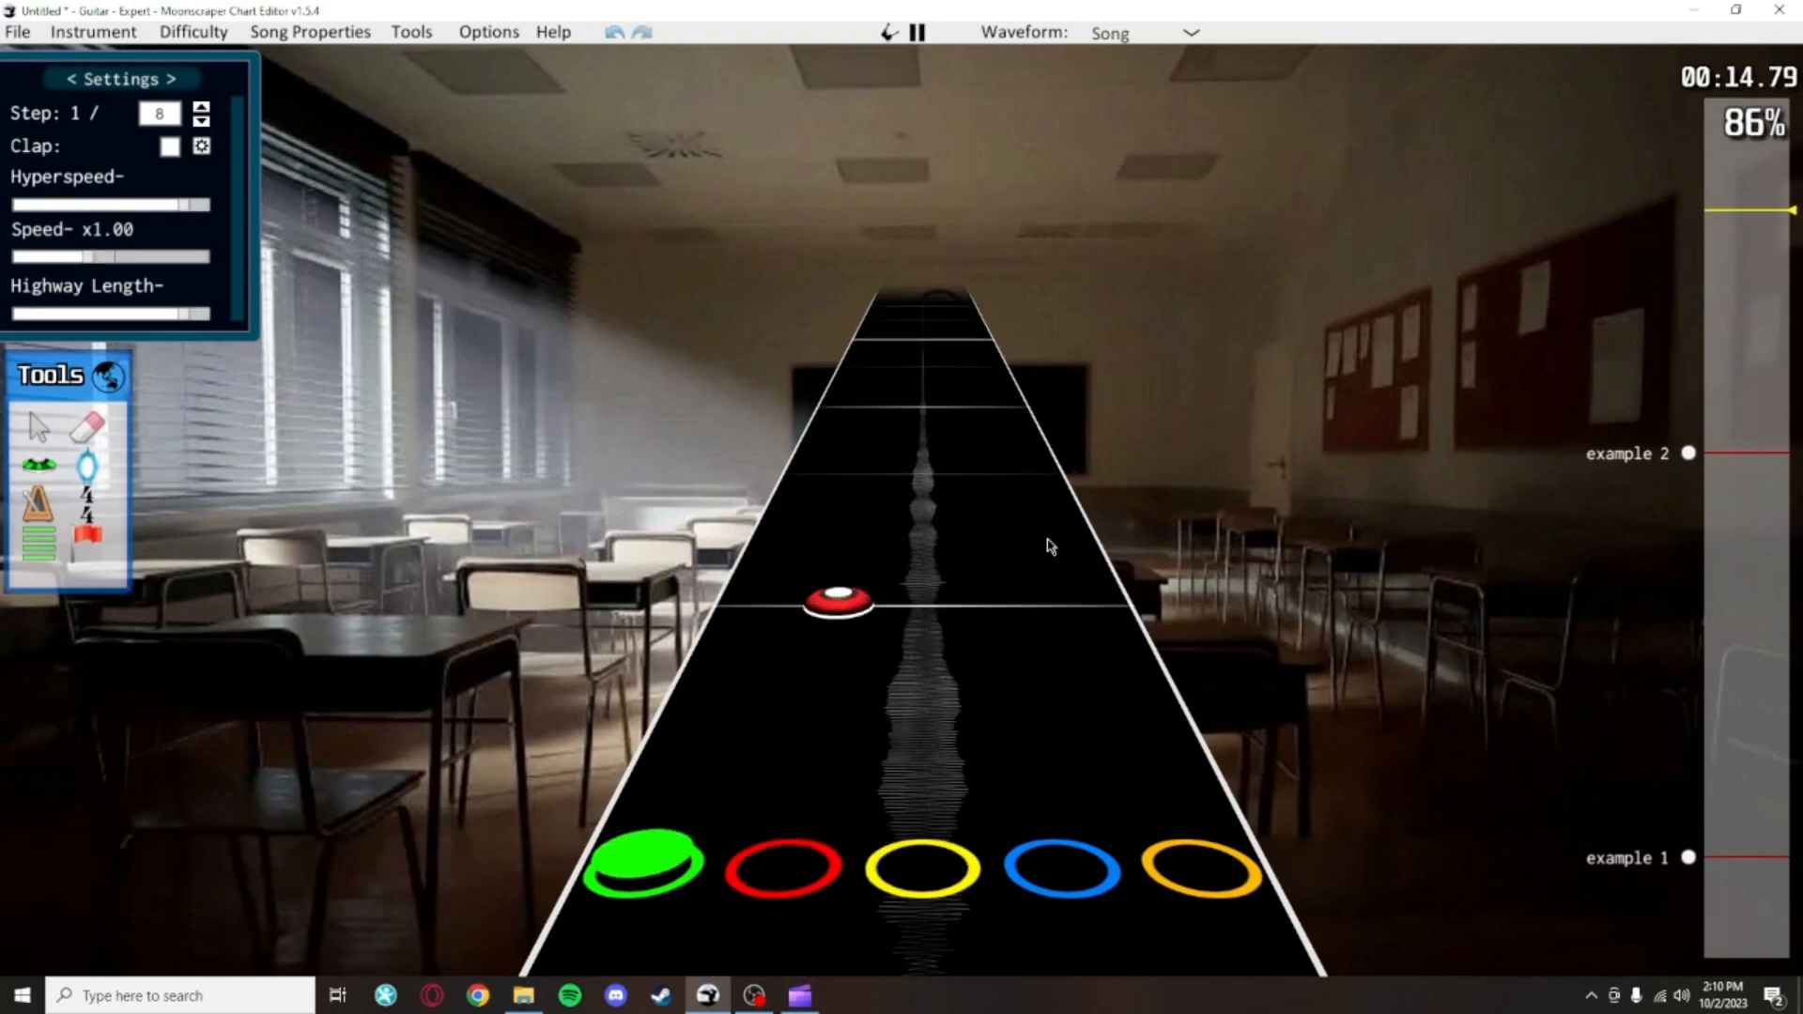
key("space")
Move the final note after the last green note back to the yellow lane
scroll(1043, 688, "down", 2)
scroll(1043, 687, "down", 4)
scroll(950, 471, "up", 2)
left_click_drag(861, 479, 922, 479)
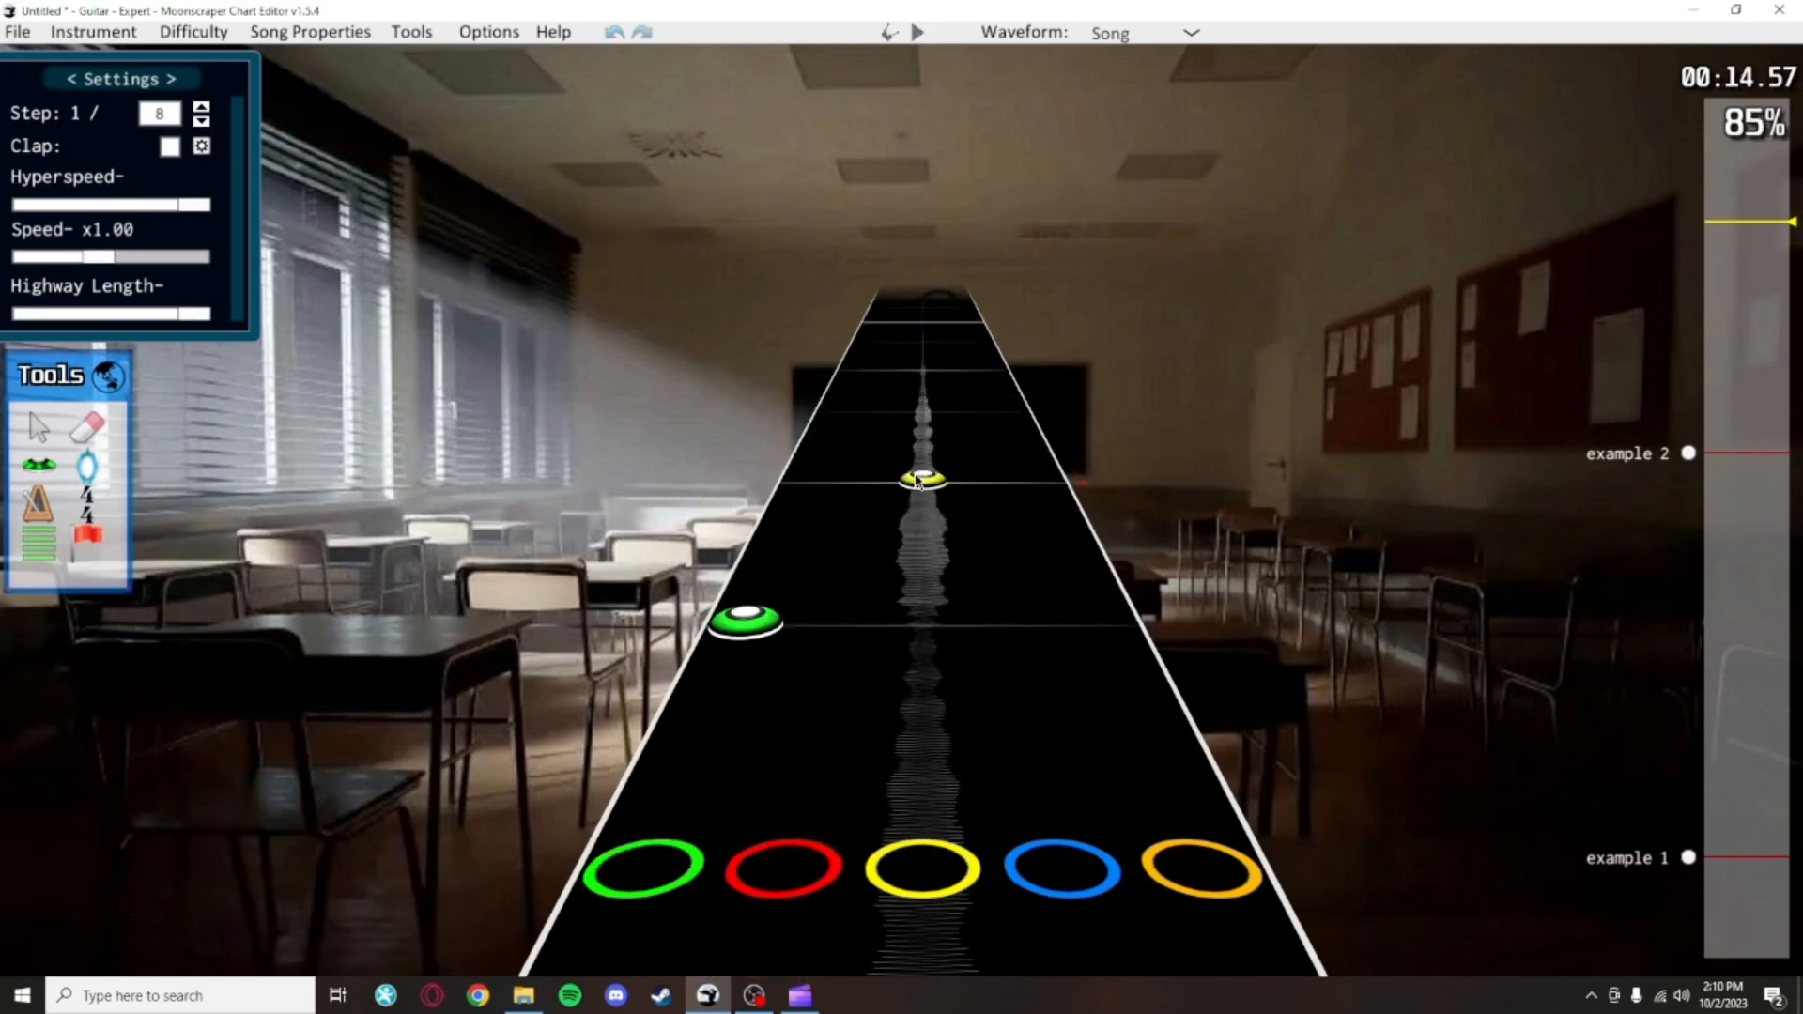
scroll(1065, 564, "down", 1)
scroll(1063, 604, "down", 3)
left_click(835, 404)
left_click(1036, 516)
scroll(1046, 555, "down", 10)
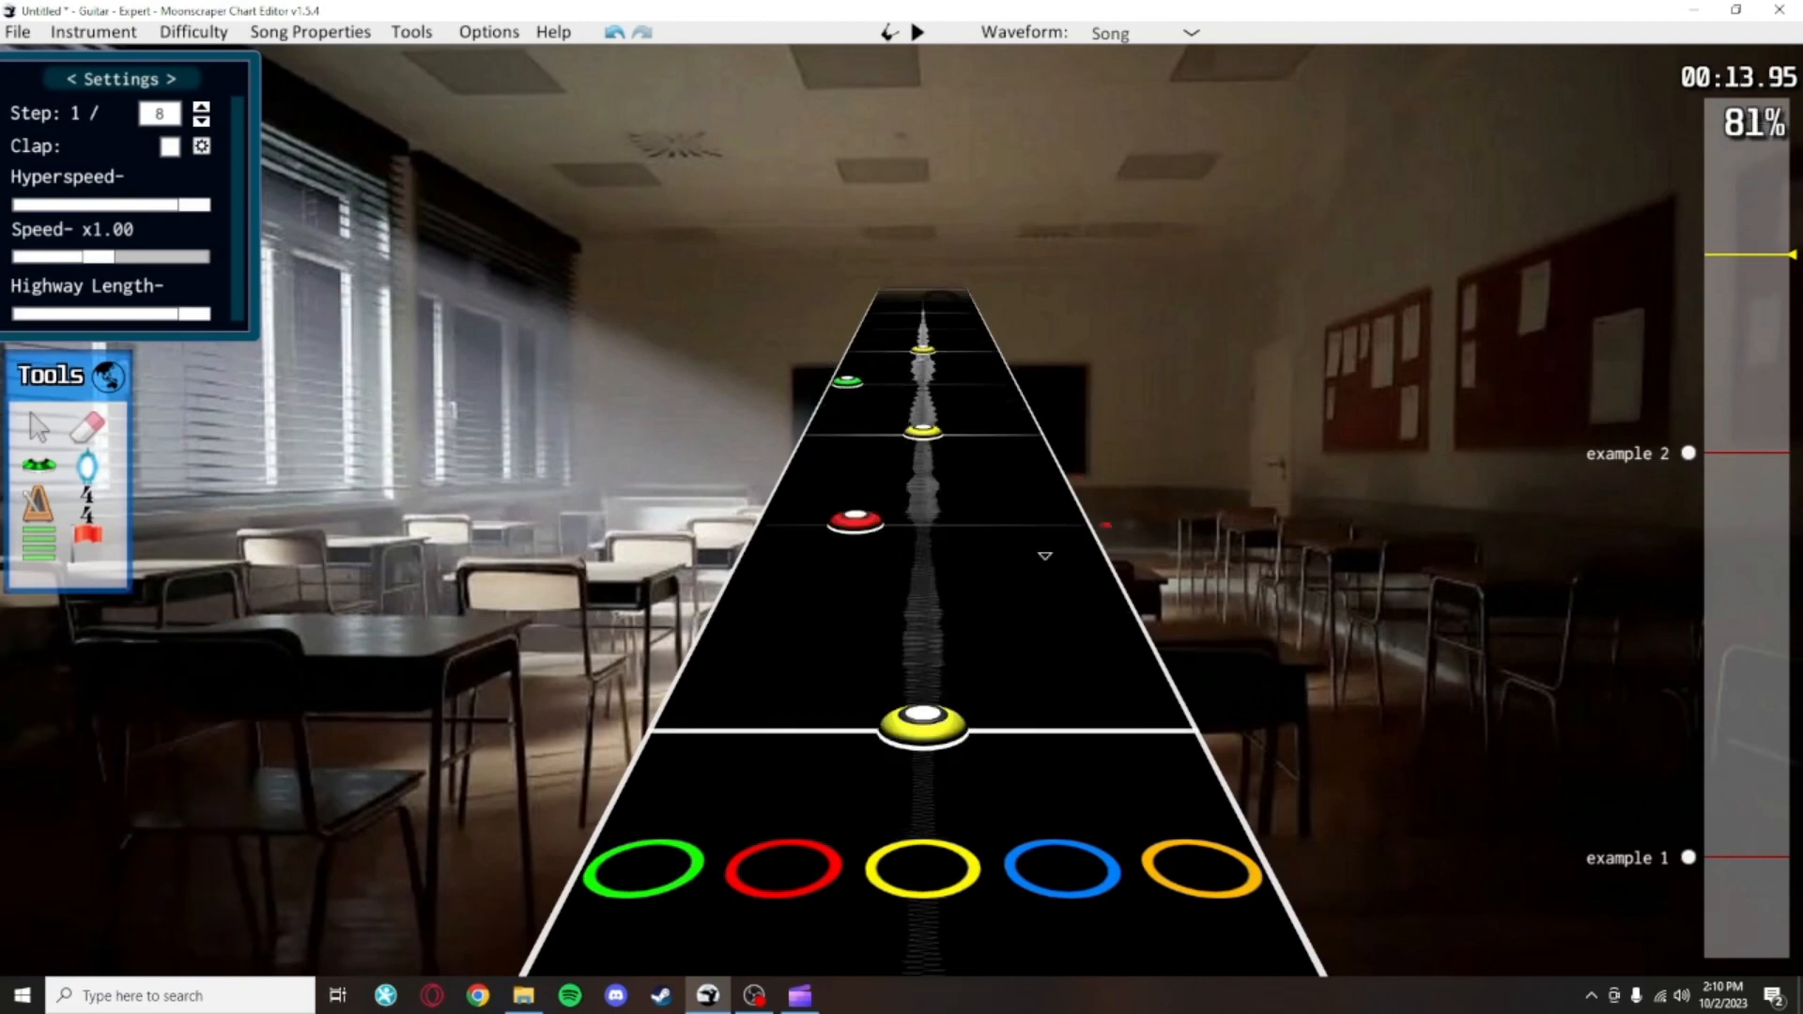
Play back the charted Example 2 passage and review its notes from the opening red to the final yellow
scroll(1084, 780, "down", 2)
key("space")
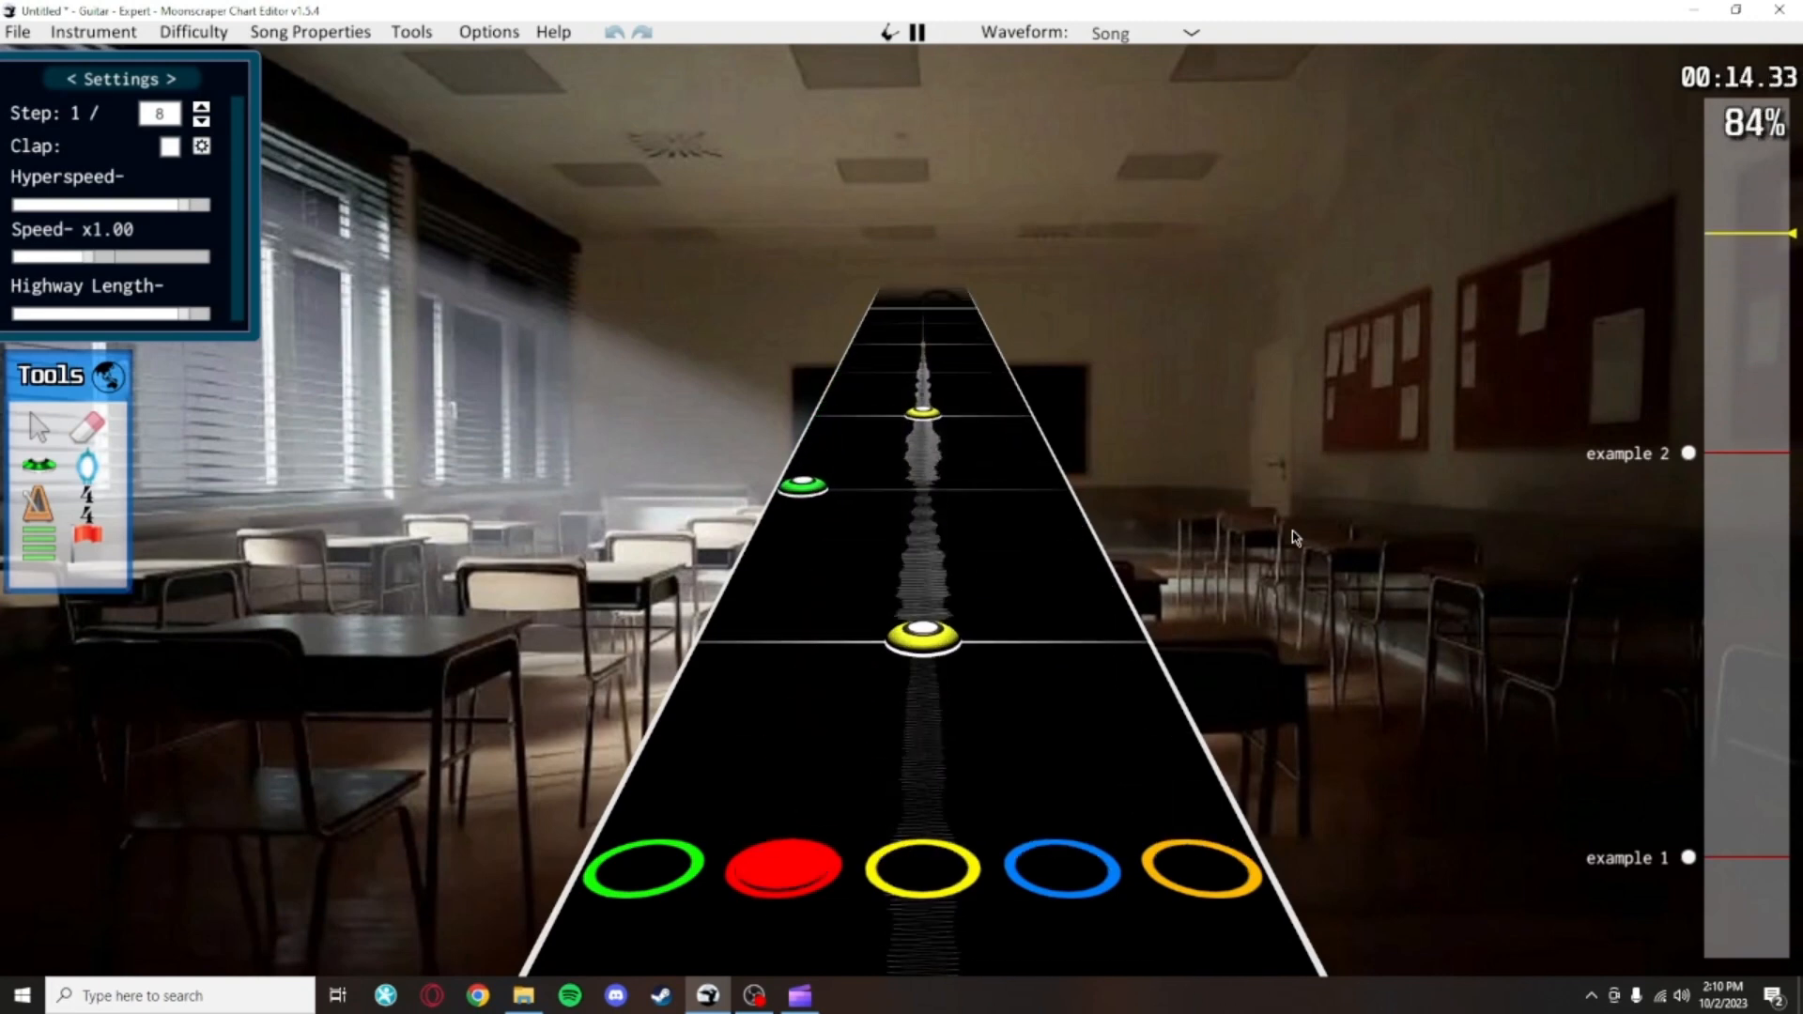
key("space")
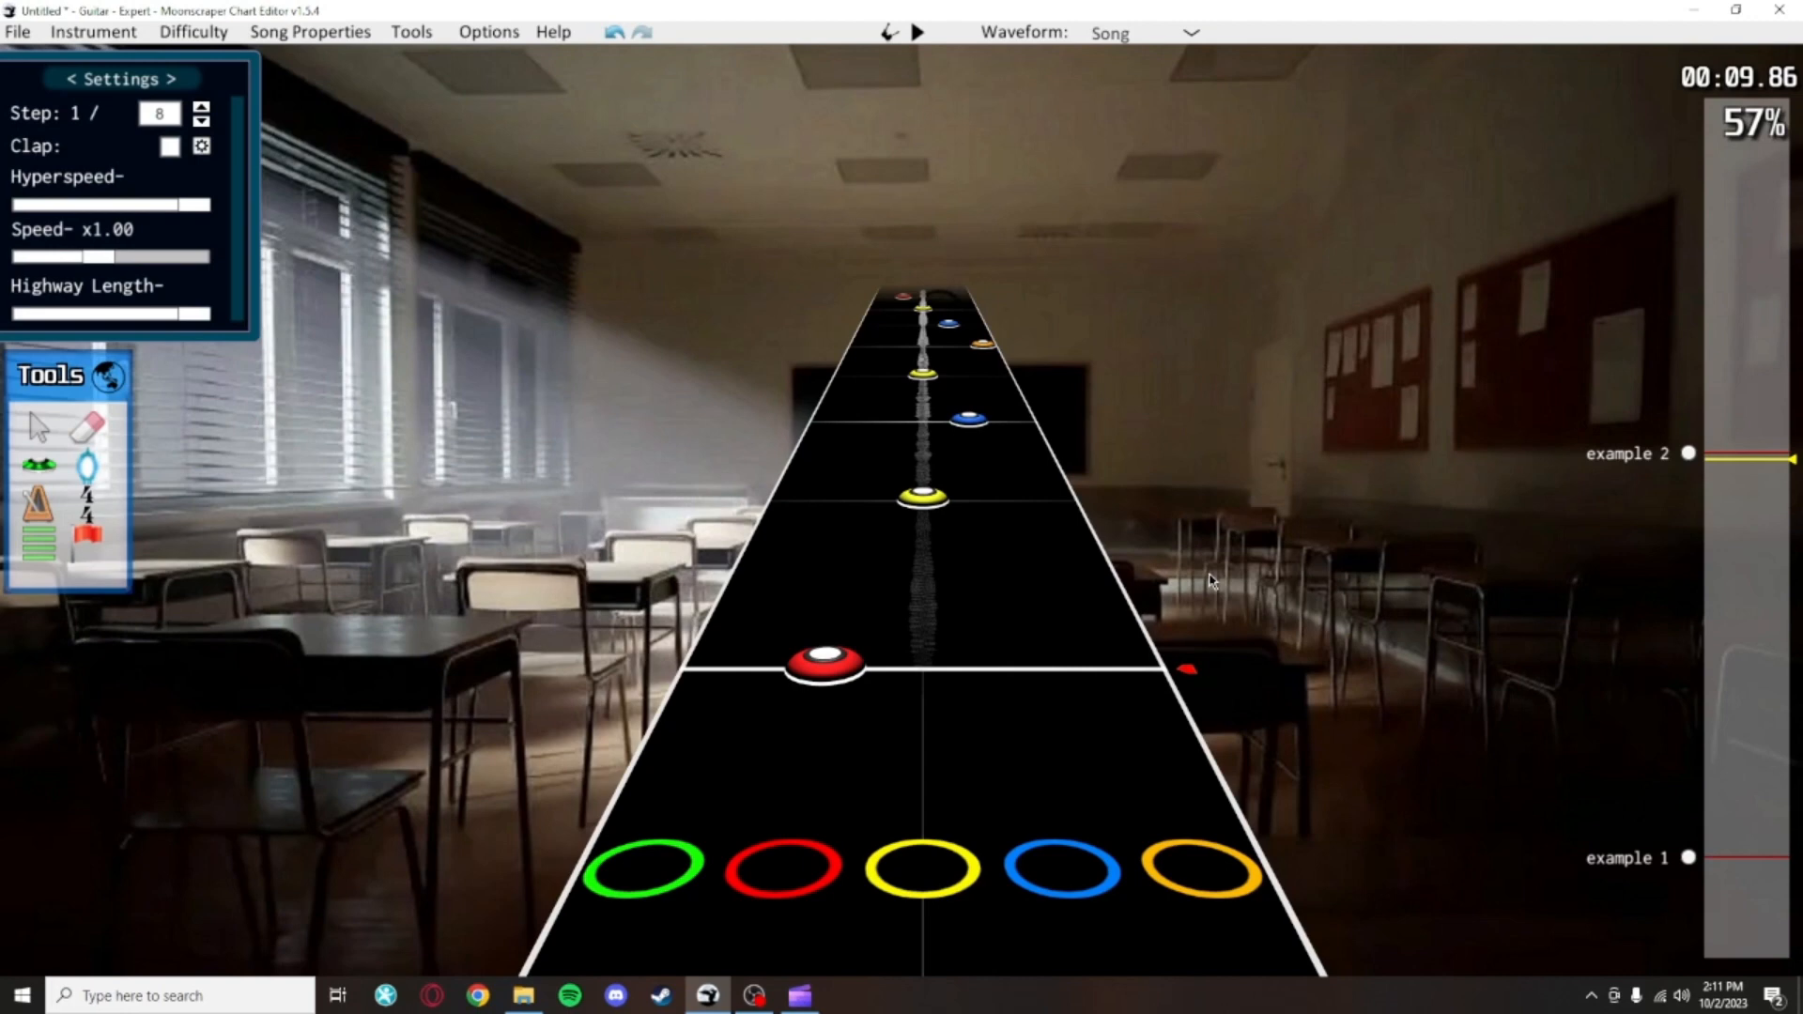
scroll(1211, 580, "up", 5)
scroll(1155, 251, "up", 8)
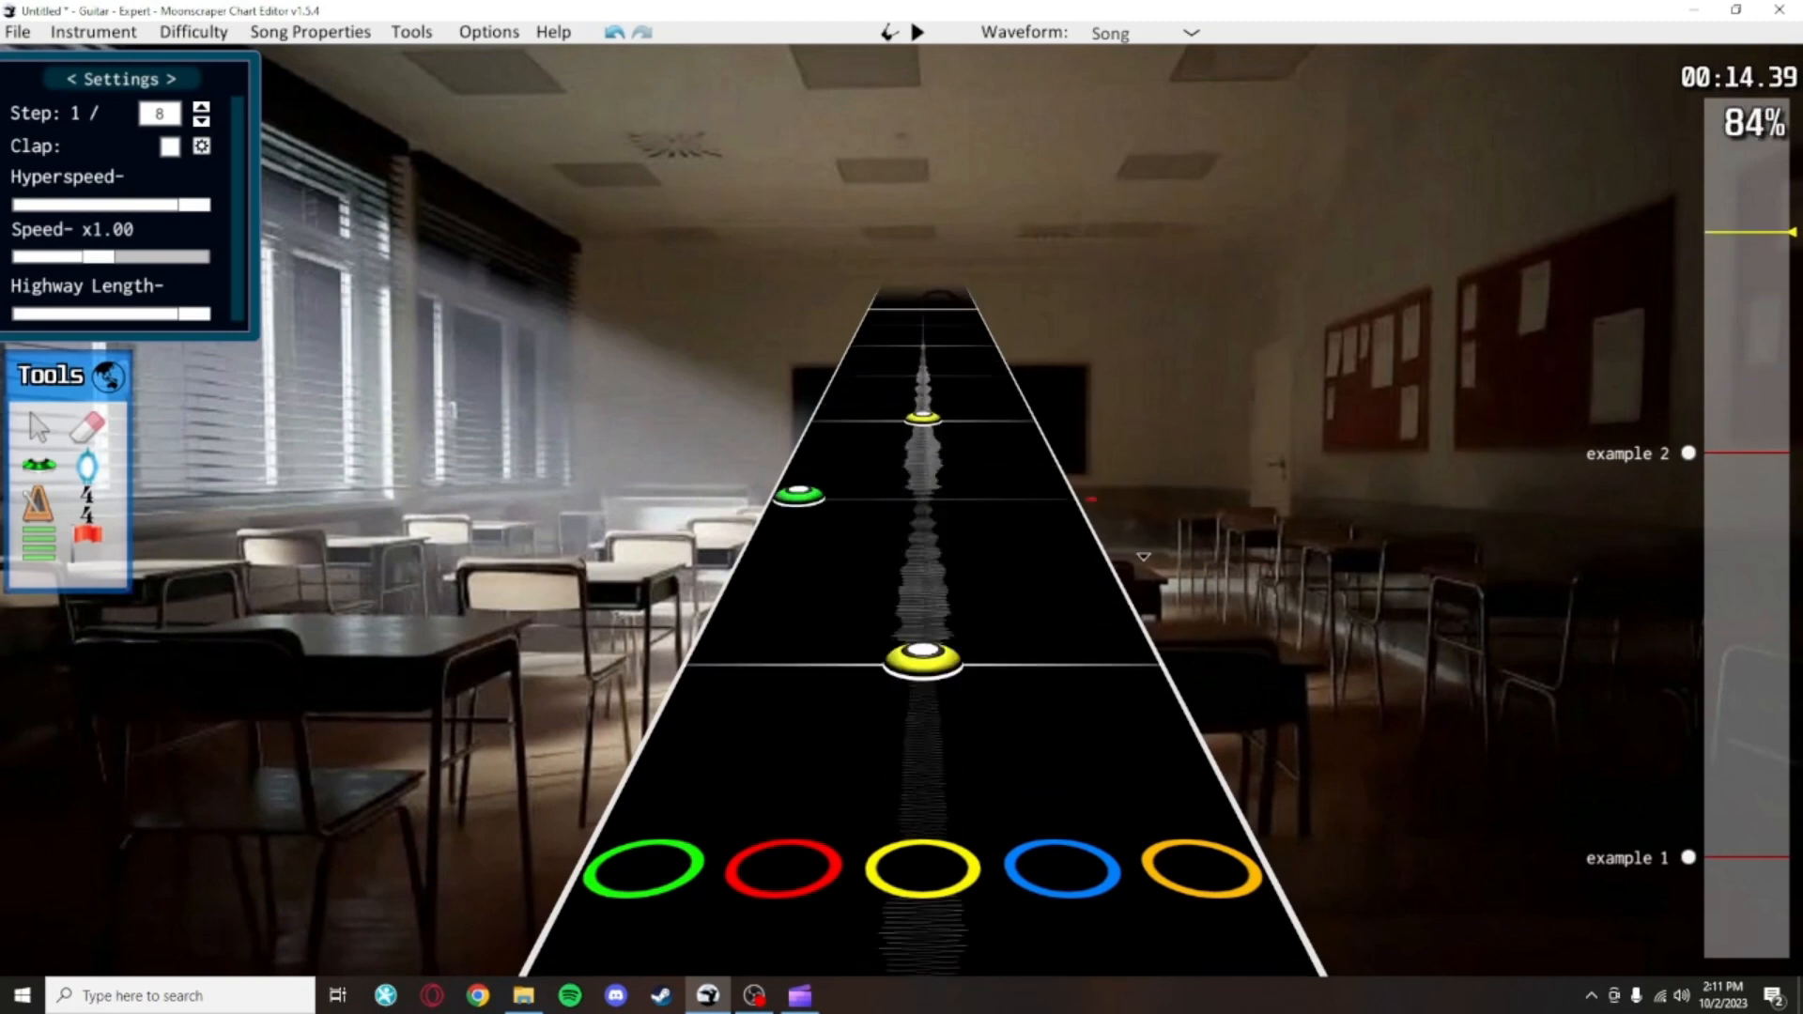
scroll(1095, 363, "down", 11)
scroll(1155, 509, "down", 3)
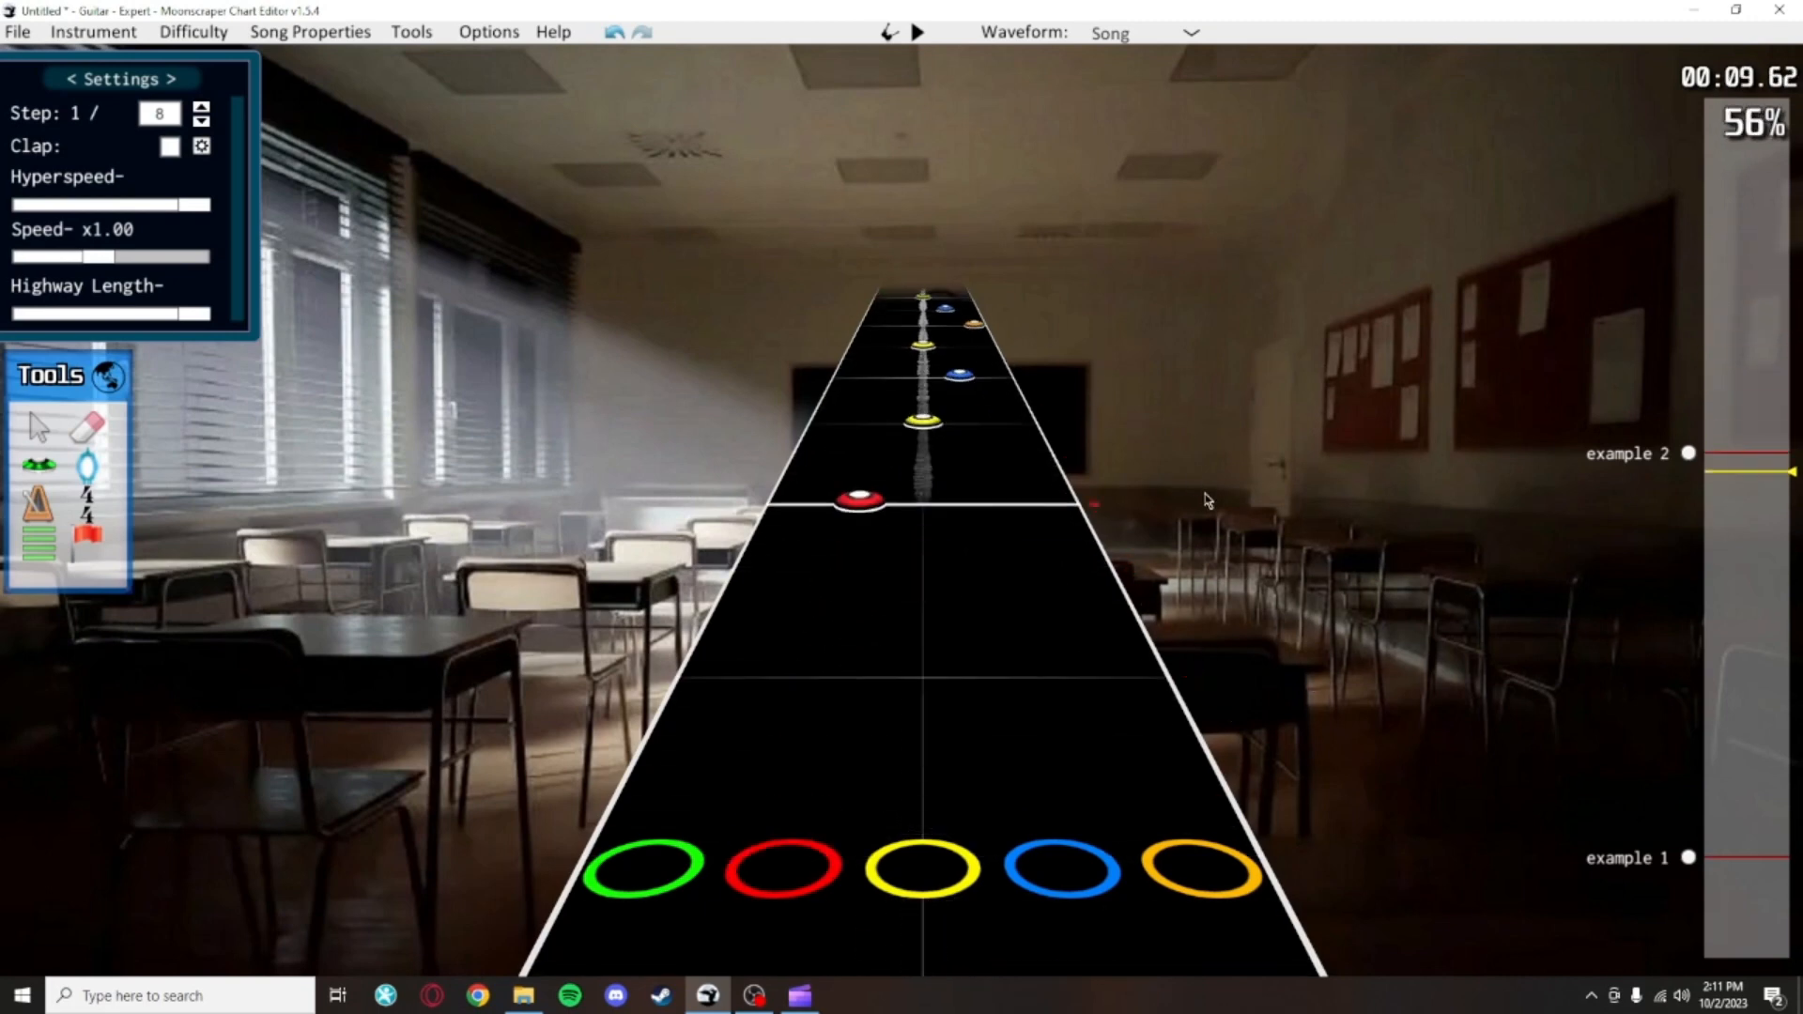
Jump to the Example 2 section, examine its opening notes, and play it back
left_click(1689, 455)
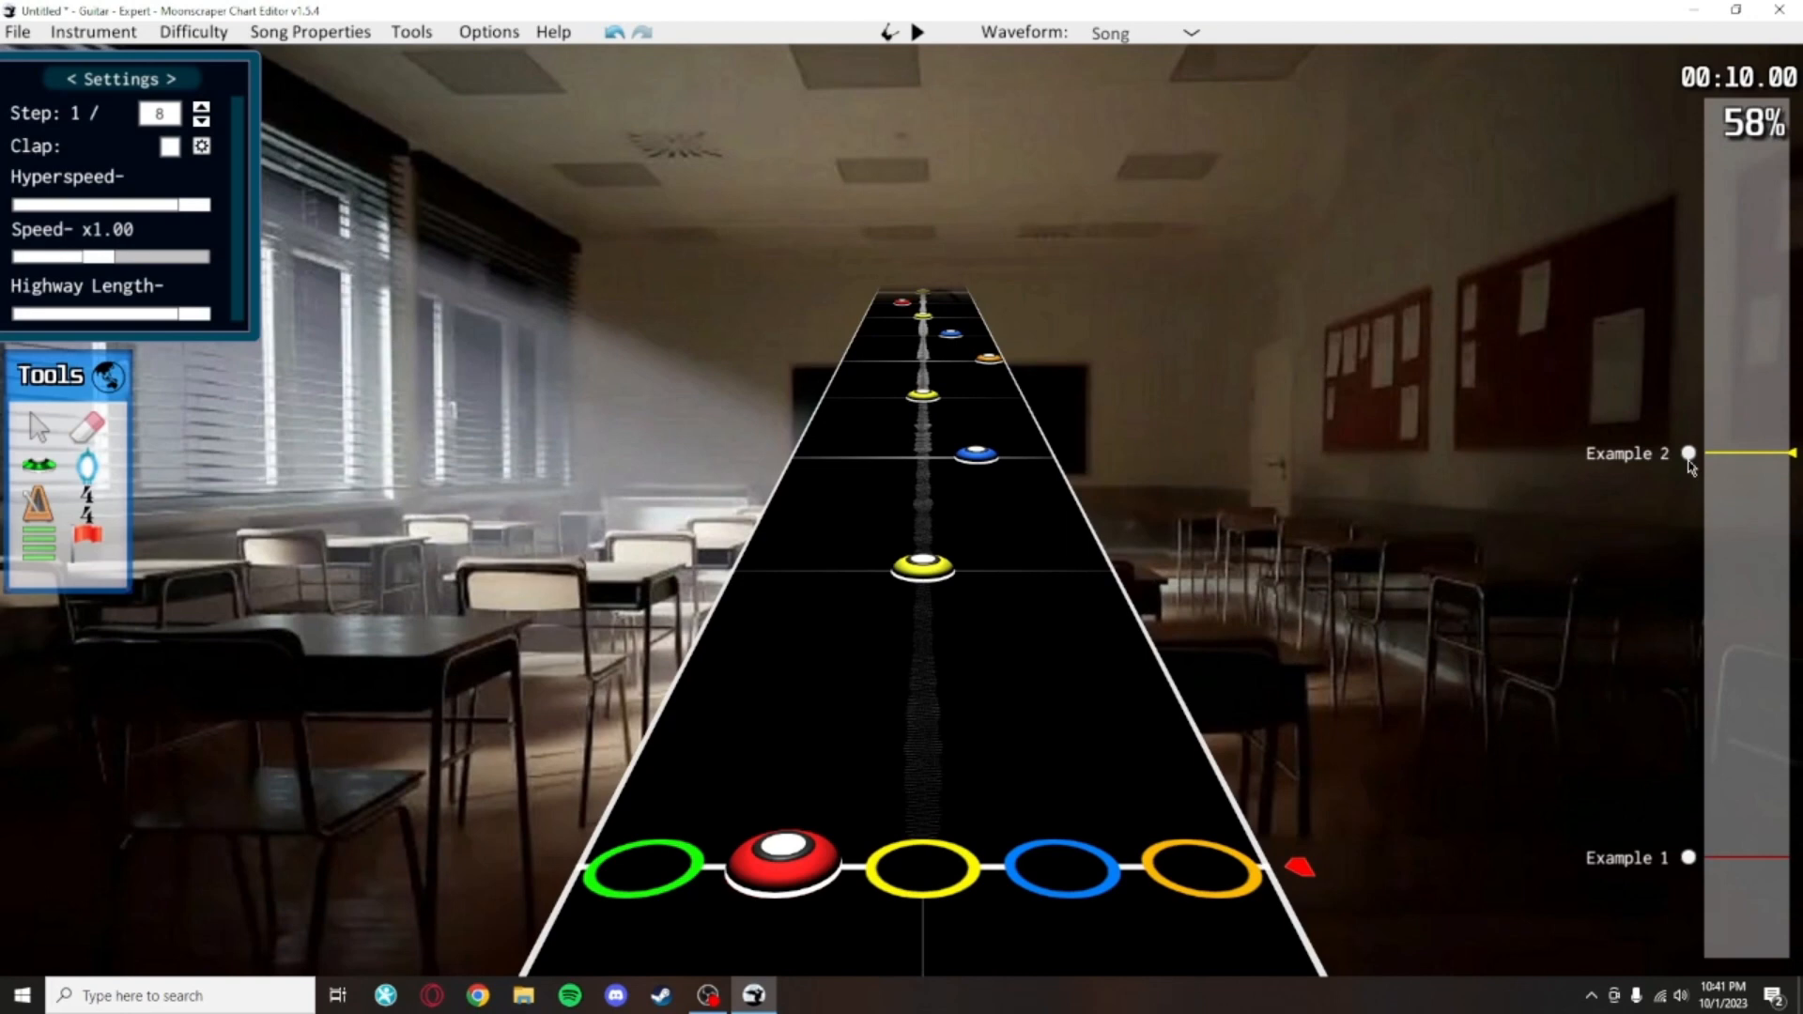
scroll(1139, 419, "up", 2)
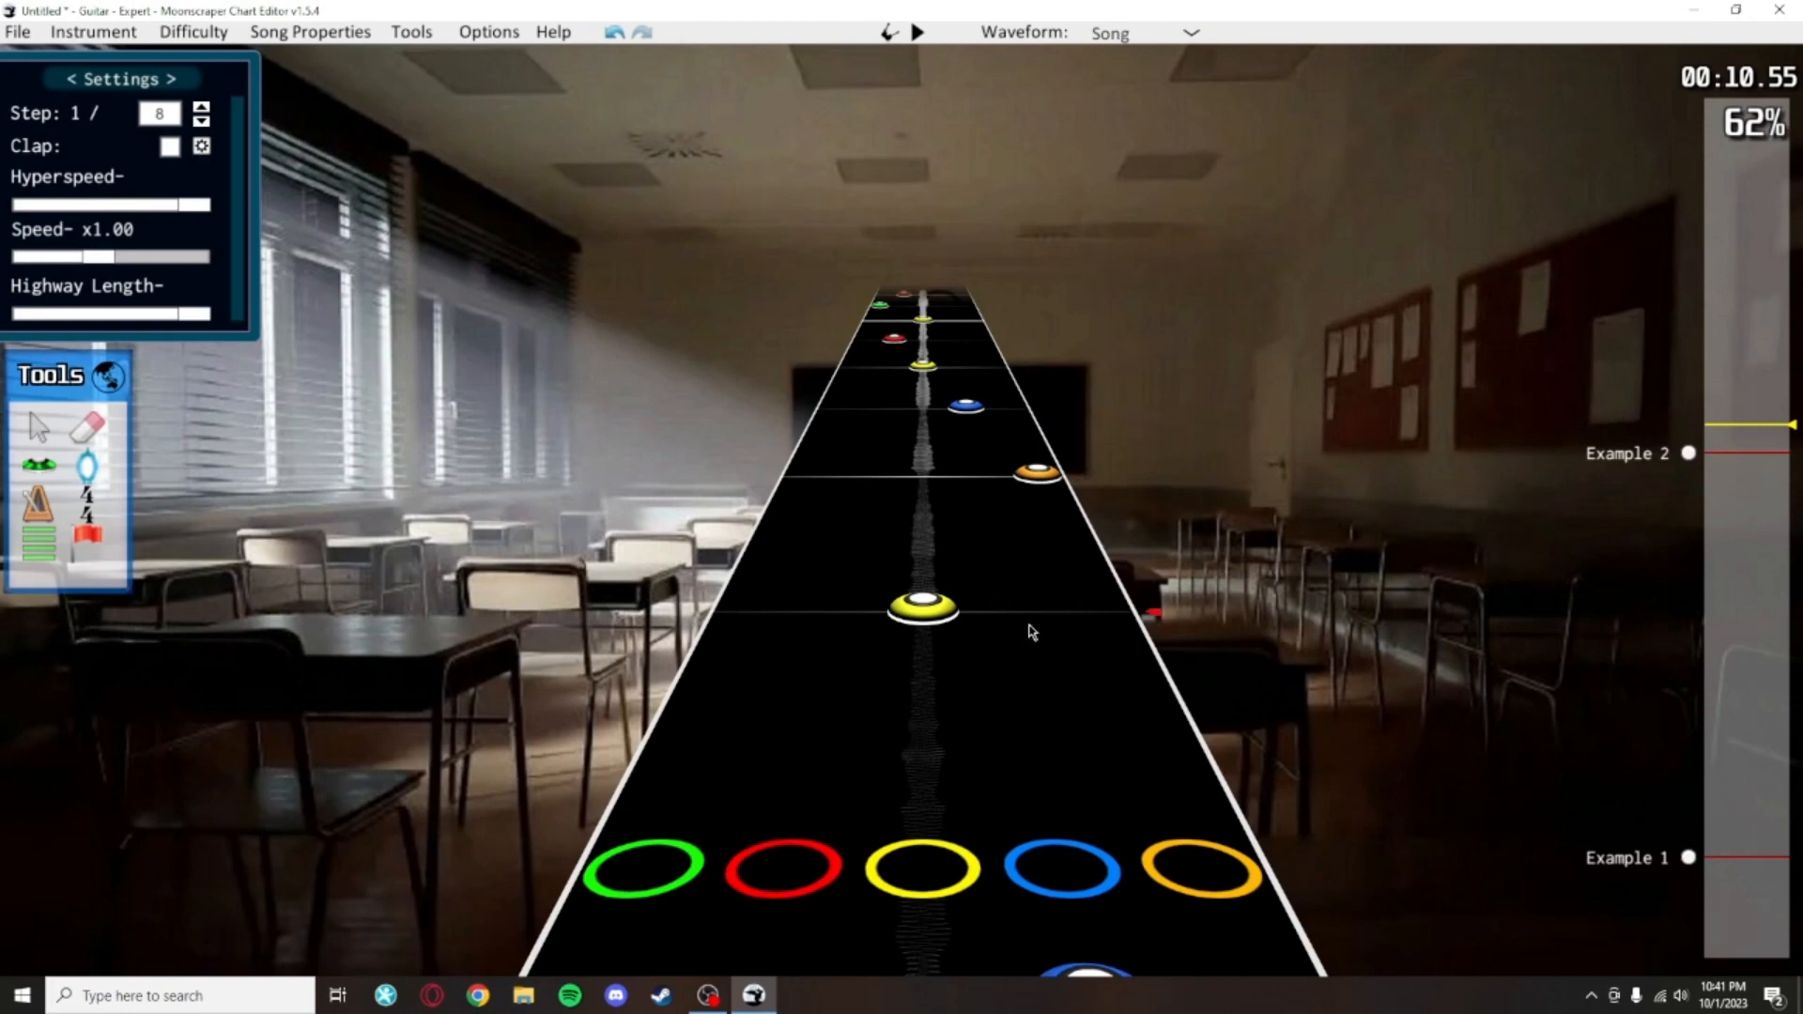
scroll(1022, 765, "down", 2)
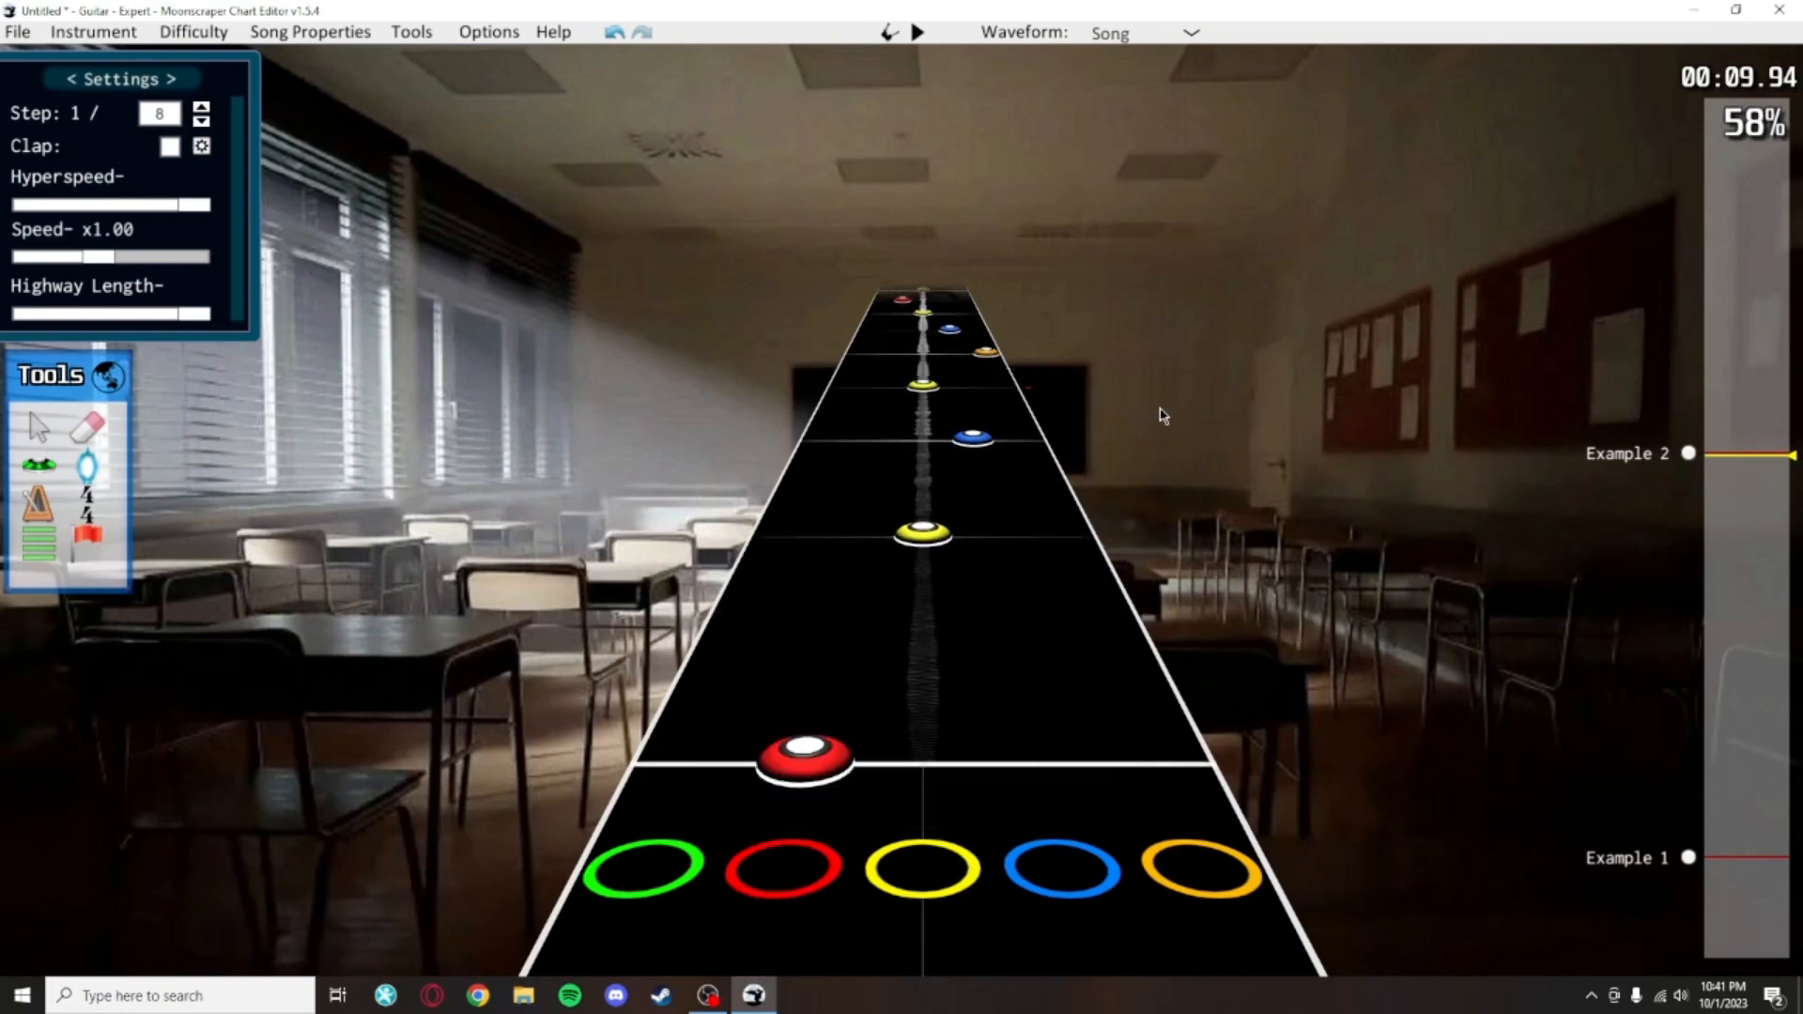
scroll(1077, 703, "up", 2)
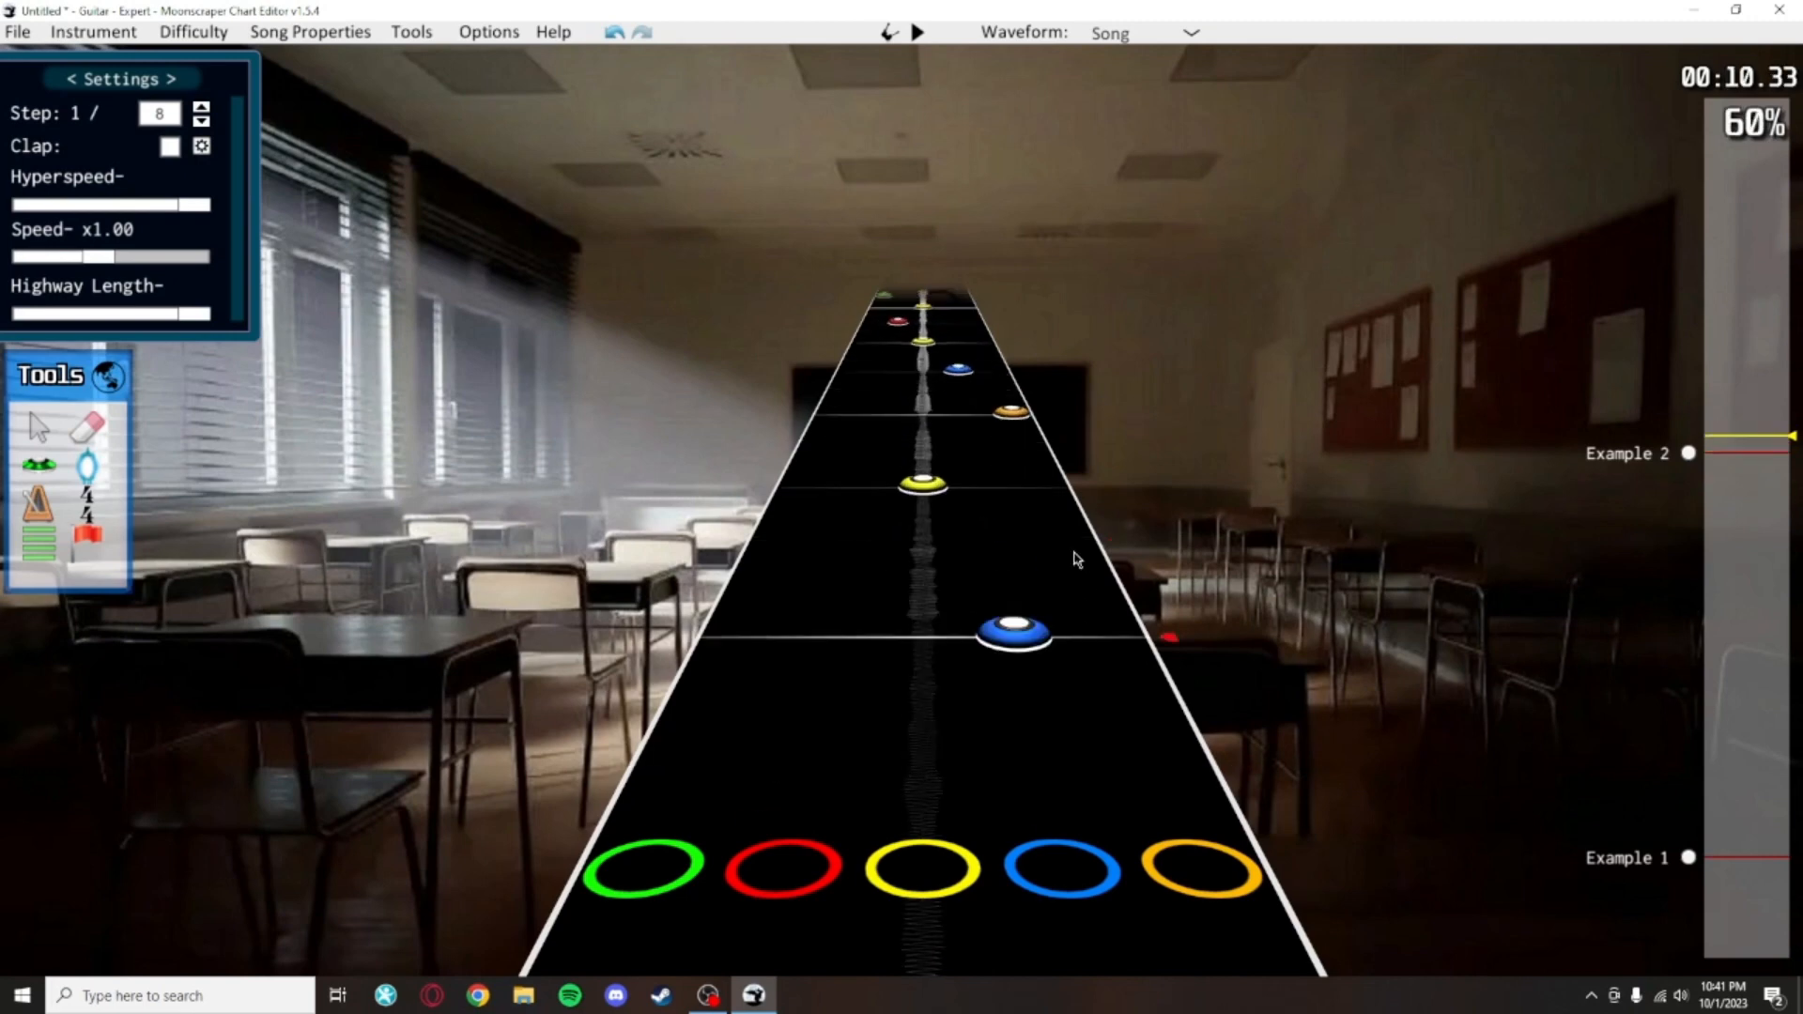
scroll(1052, 704, "down", 2)
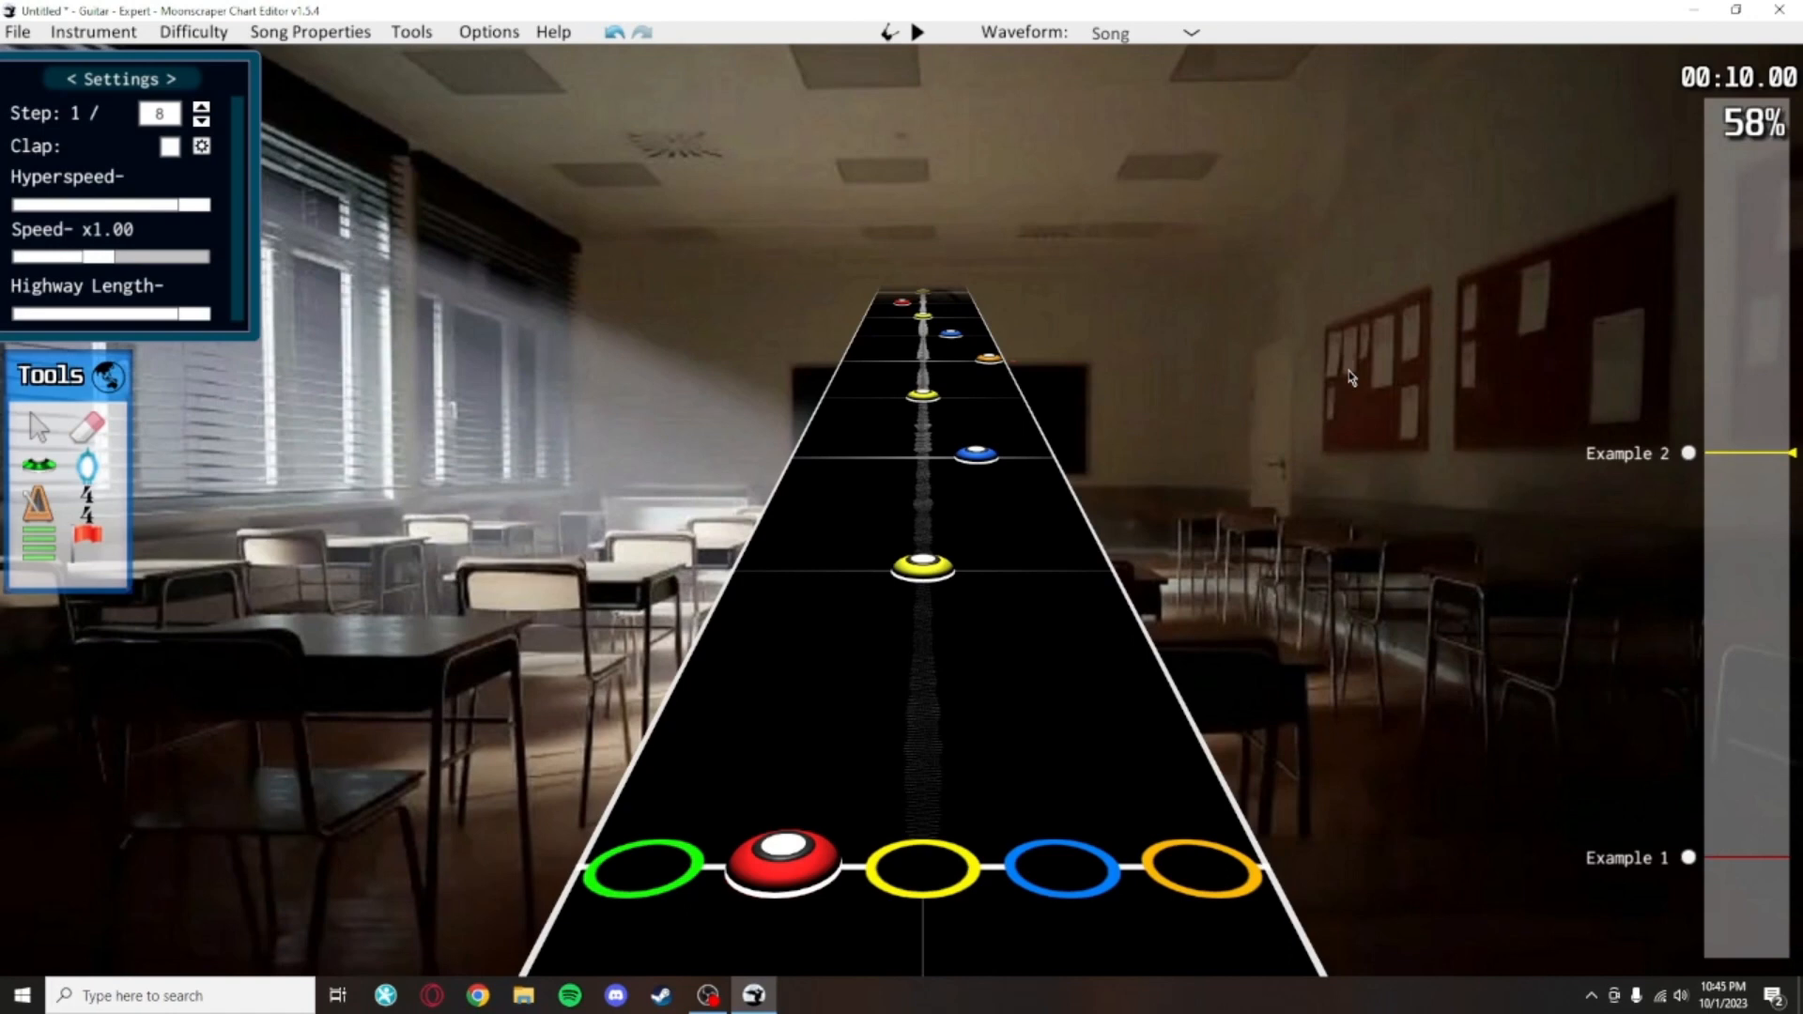
key("space")
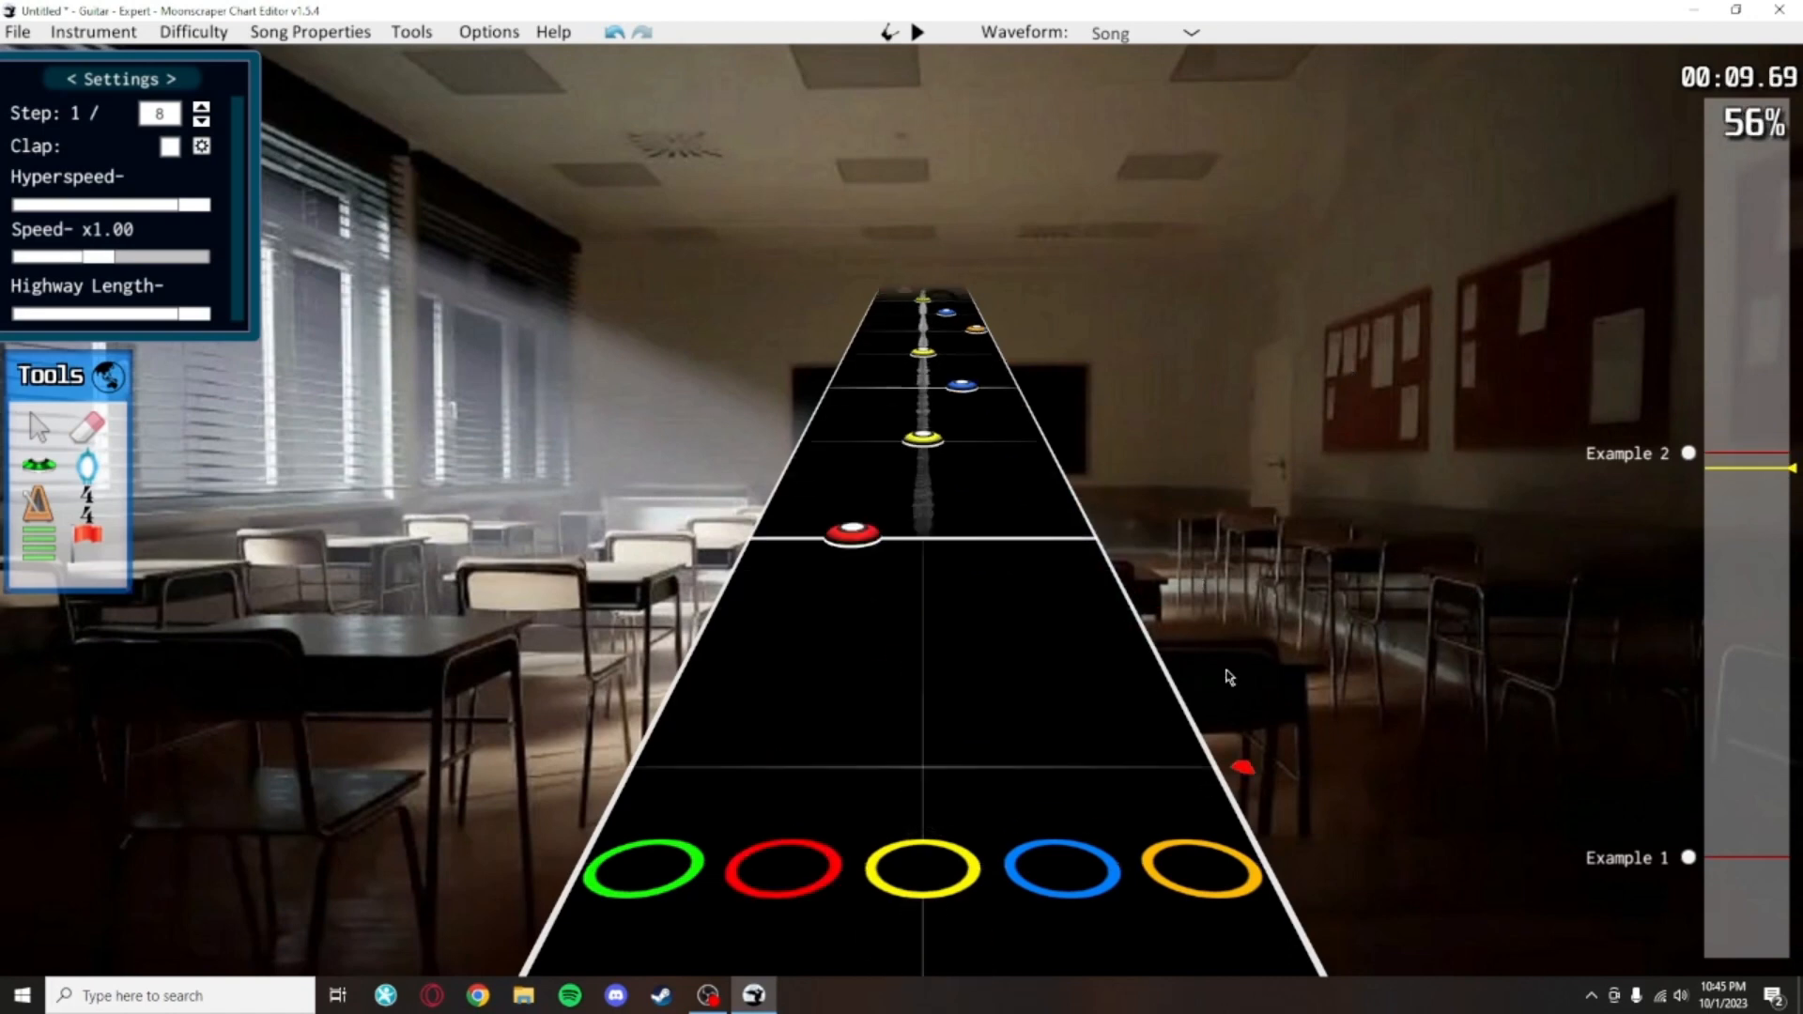